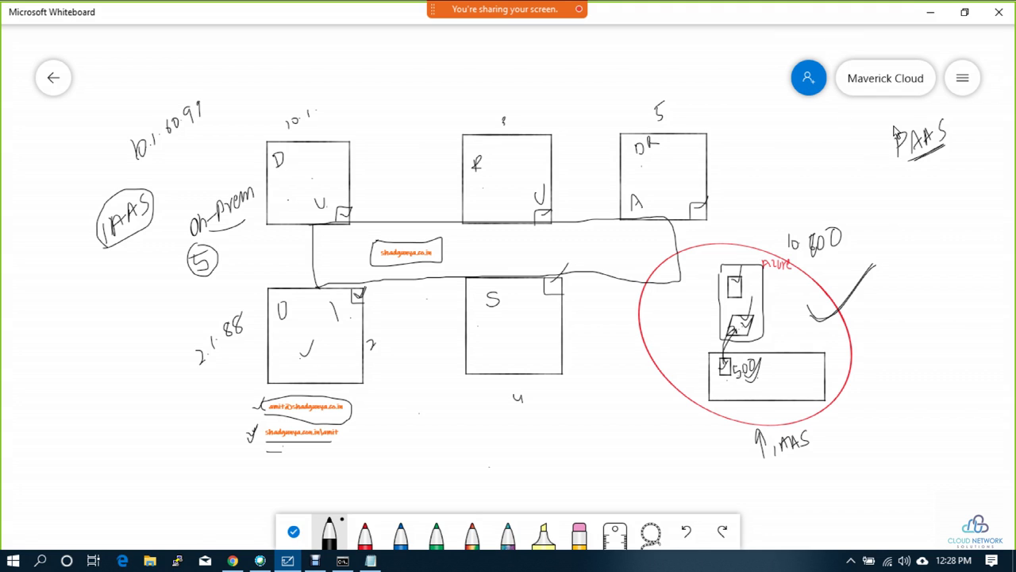
Box the PAAS note, underline its heading, and add an arrow with two ticked points
mouse_move(893, 127)
mouse_down()
mouse_move(887, 238)
mouse_move(994, 165)
mouse_move(962, 116)
mouse_move(887, 126)
mouse_up()
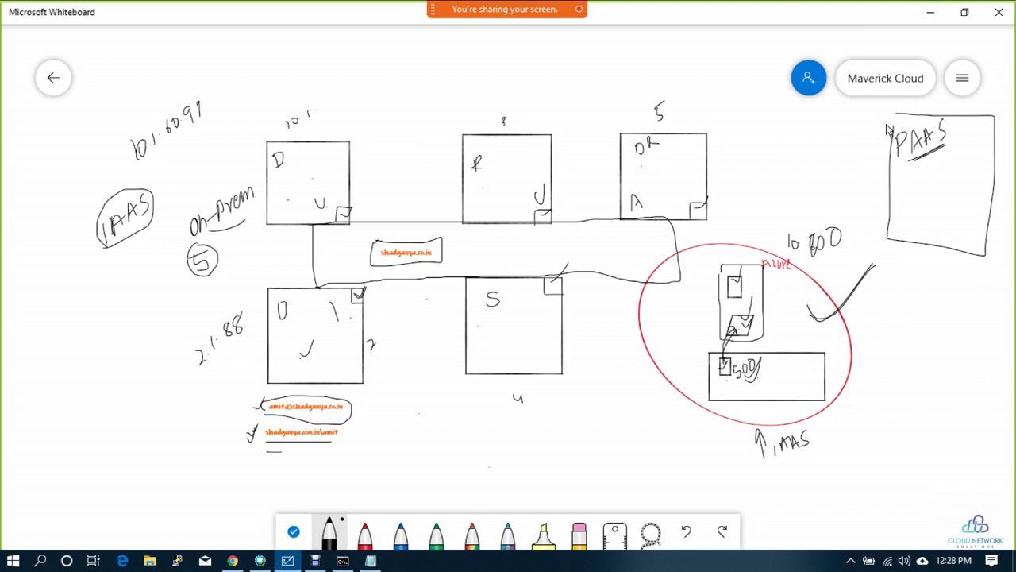
drag(896, 168, 957, 153)
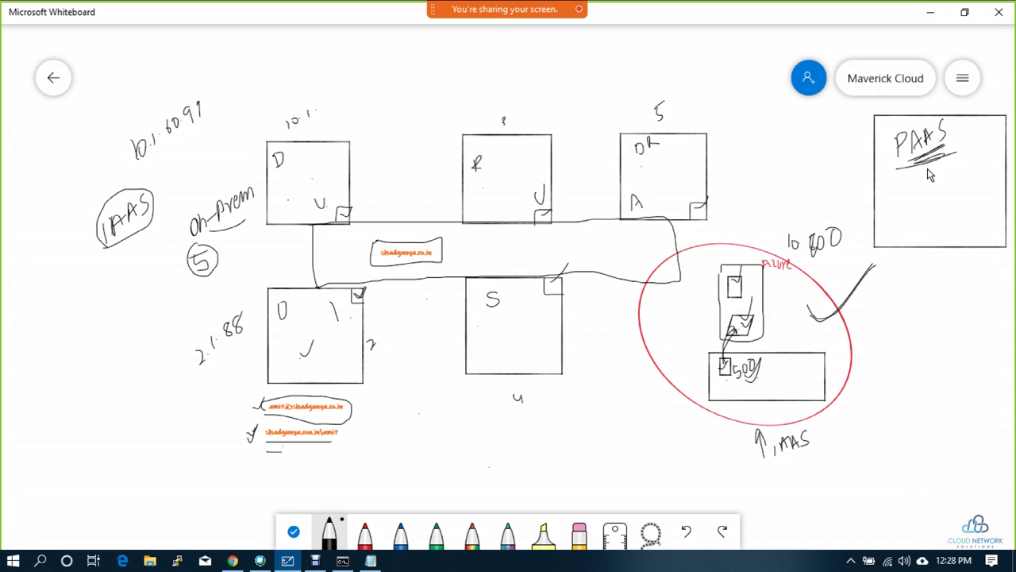
mouse_move(908, 177)
mouse_down()
mouse_move(907, 185)
mouse_move(964, 156)
mouse_up()
mouse_move(896, 207)
mouse_down()
mouse_move(966, 182)
mouse_move(924, 205)
mouse_up()
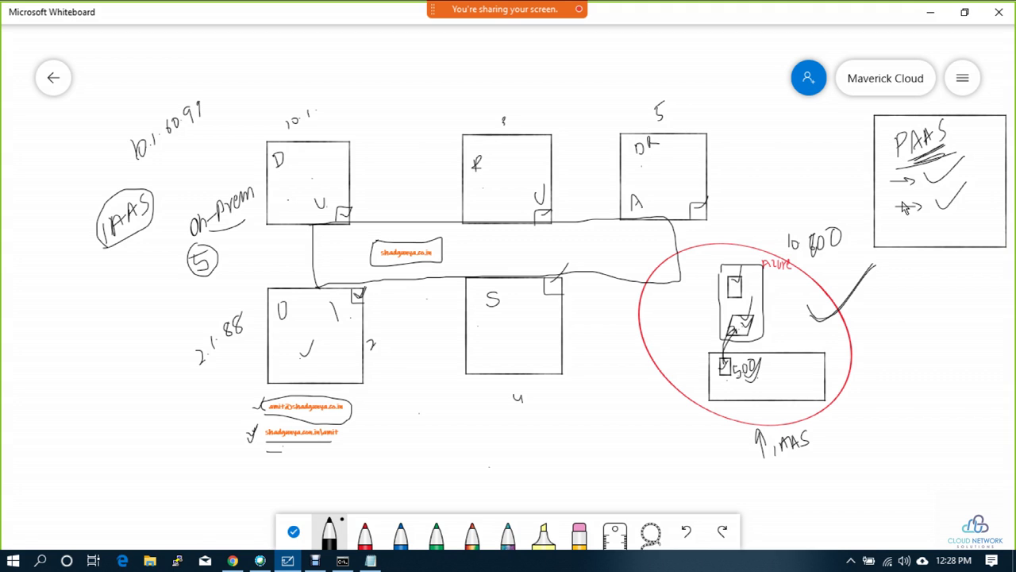
Loop the whole diagram in red, tick the PAAS heading, and bring up the Azure portal
click(364, 536)
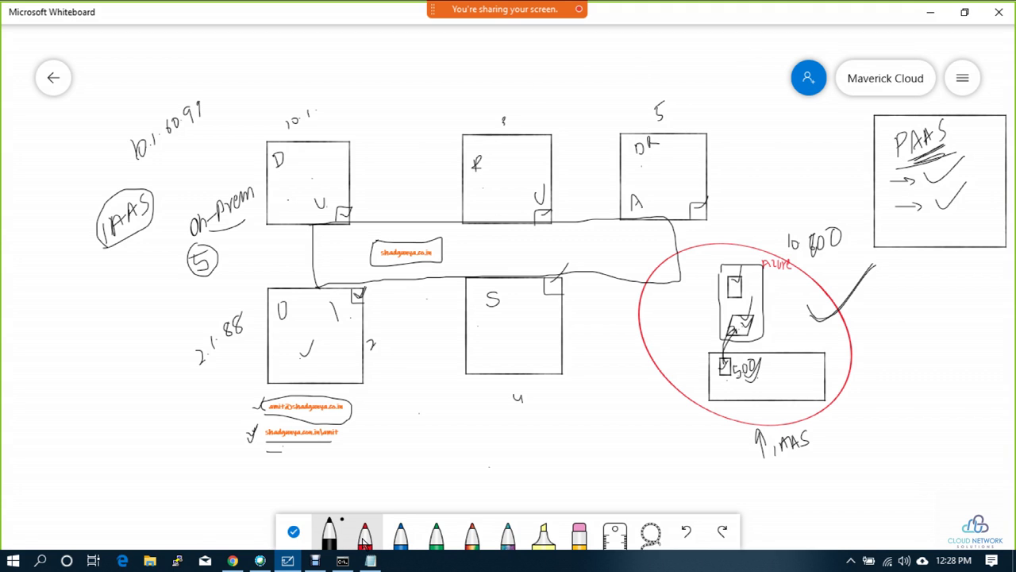
mouse_move(120, 65)
mouse_down()
mouse_move(671, 60)
mouse_move(756, 131)
mouse_move(858, 256)
mouse_move(888, 421)
mouse_move(731, 477)
mouse_move(260, 494)
mouse_move(95, 436)
mouse_up()
mouse_move(83, 371)
mouse_down()
mouse_move(99, 129)
mouse_move(122, 61)
mouse_up()
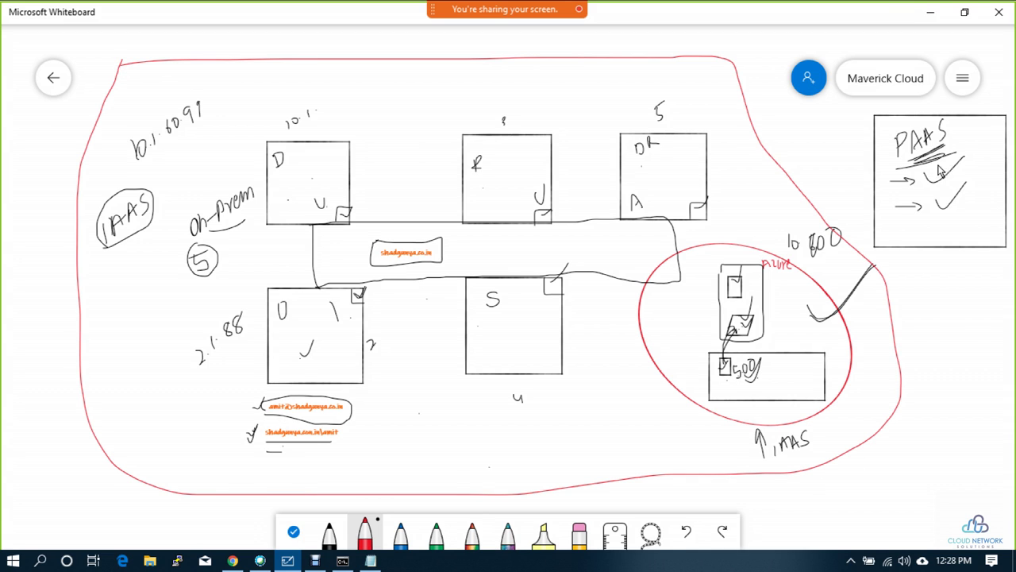
drag(955, 140, 989, 111)
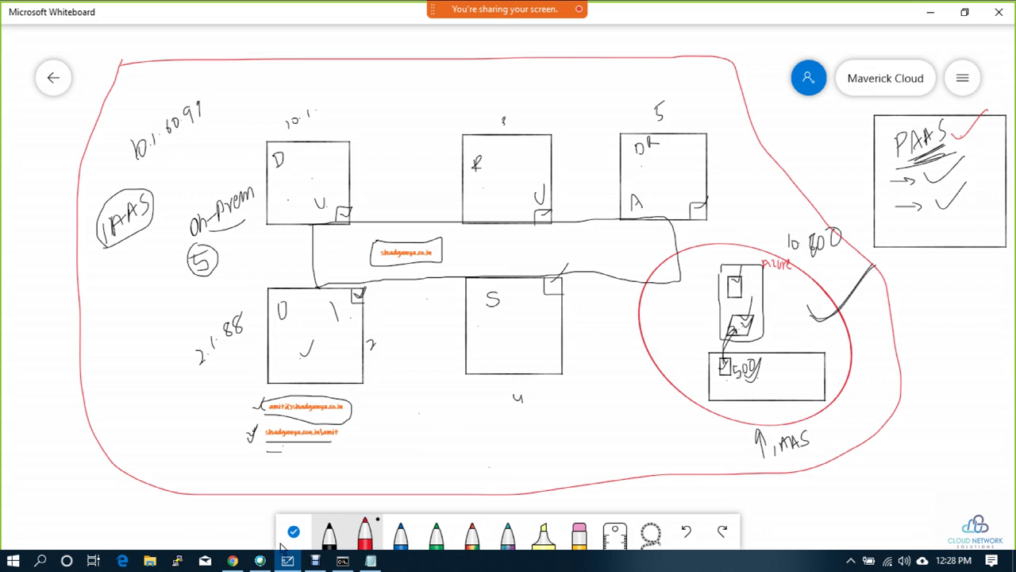
click(233, 561)
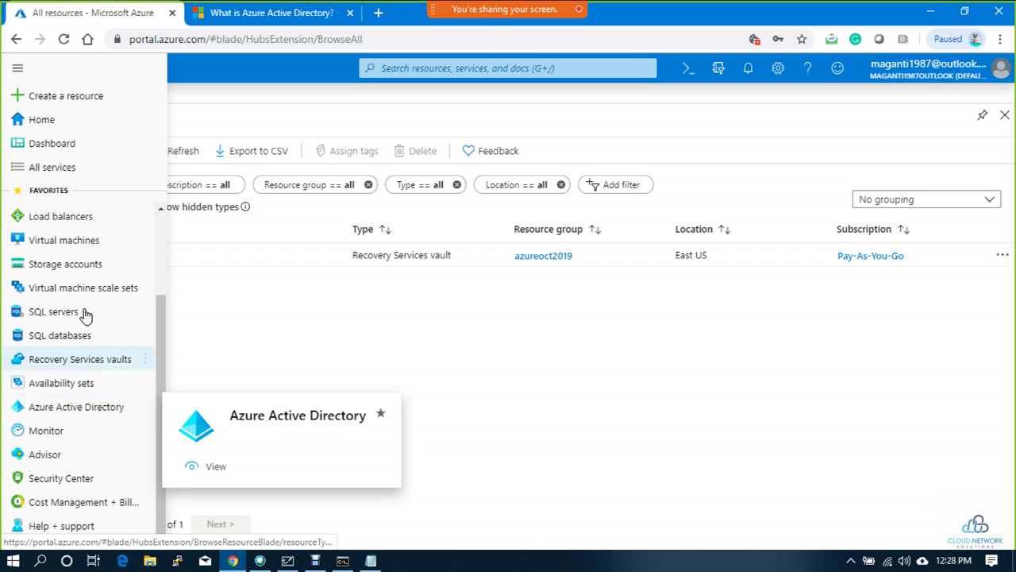
Scroll up and down through the Azure portal's left menu items
scroll(79, 309, up, 3)
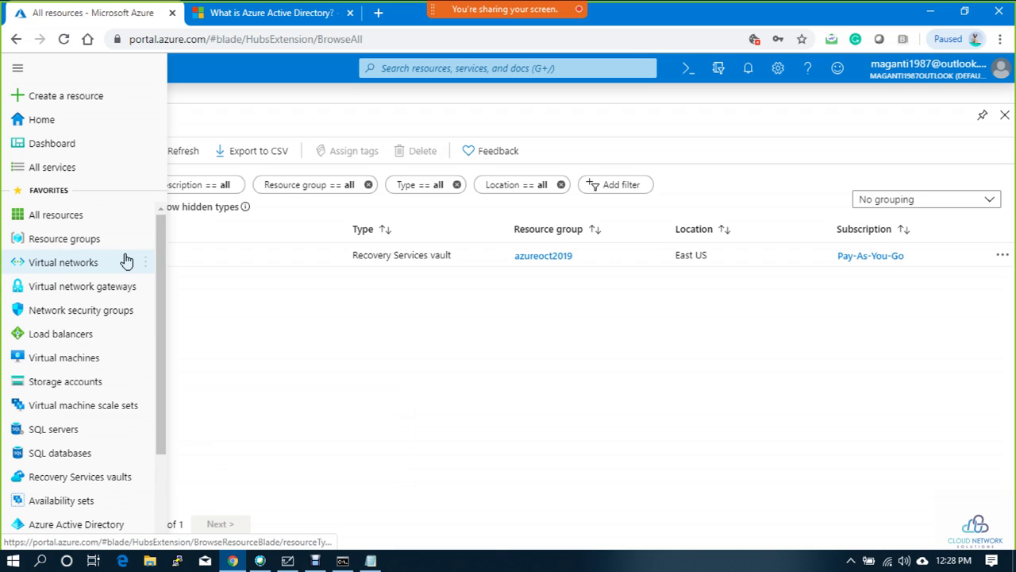
mouse_move(126, 262)
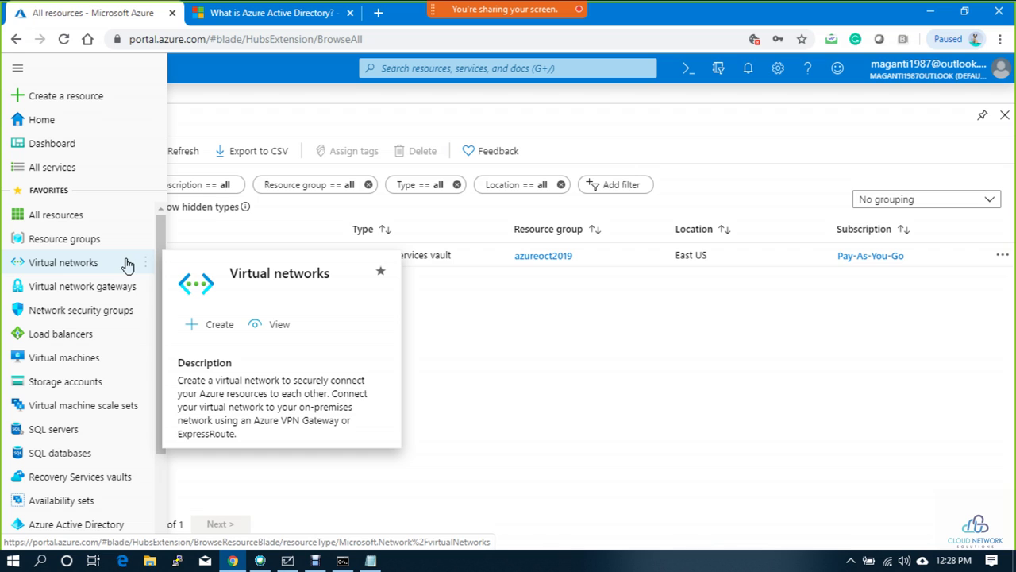
scroll(79, 421, down, 3)
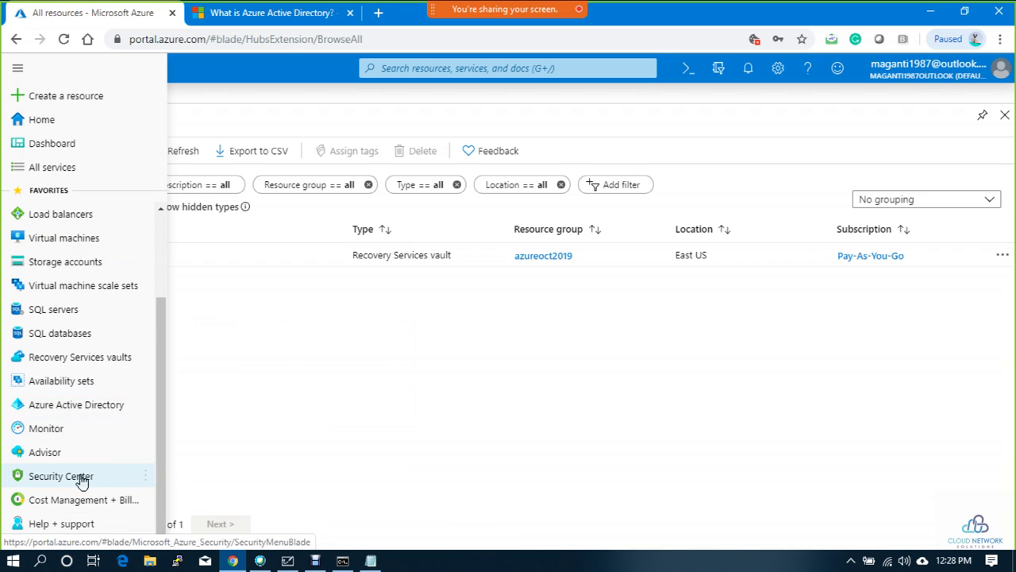
mouse_move(80, 409)
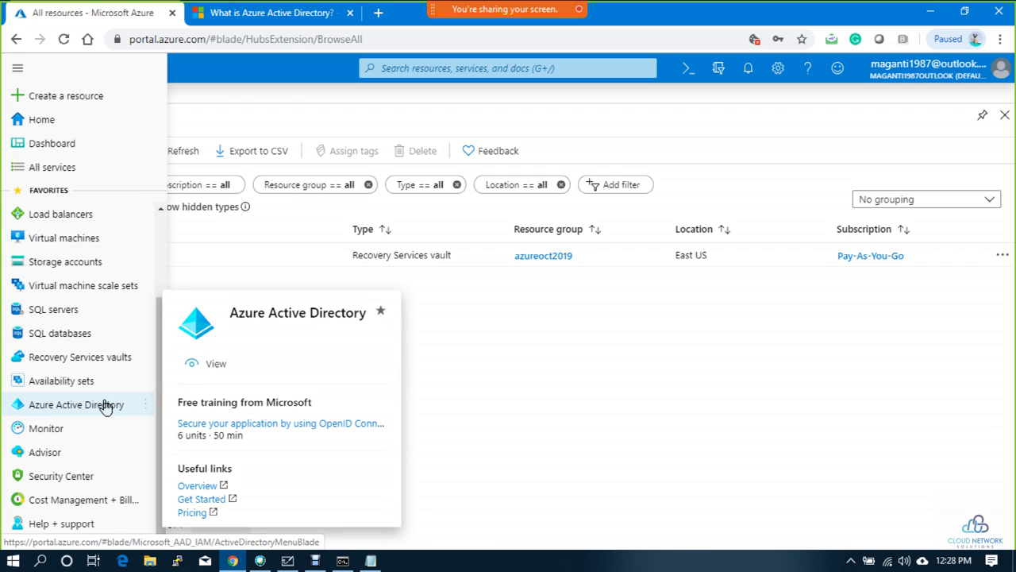
Return to Whiteboard and add a red E mark near the bottom right
key(alt+Tab)
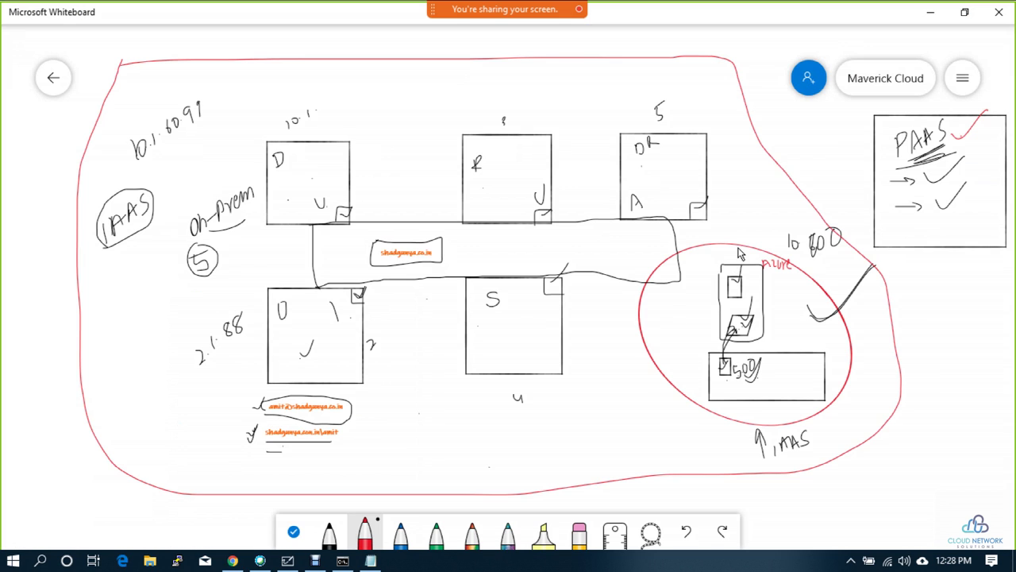
mouse_move(860, 490)
mouse_down()
mouse_move(847, 495)
mouse_move(865, 511)
mouse_up()
drag(852, 502, 864, 500)
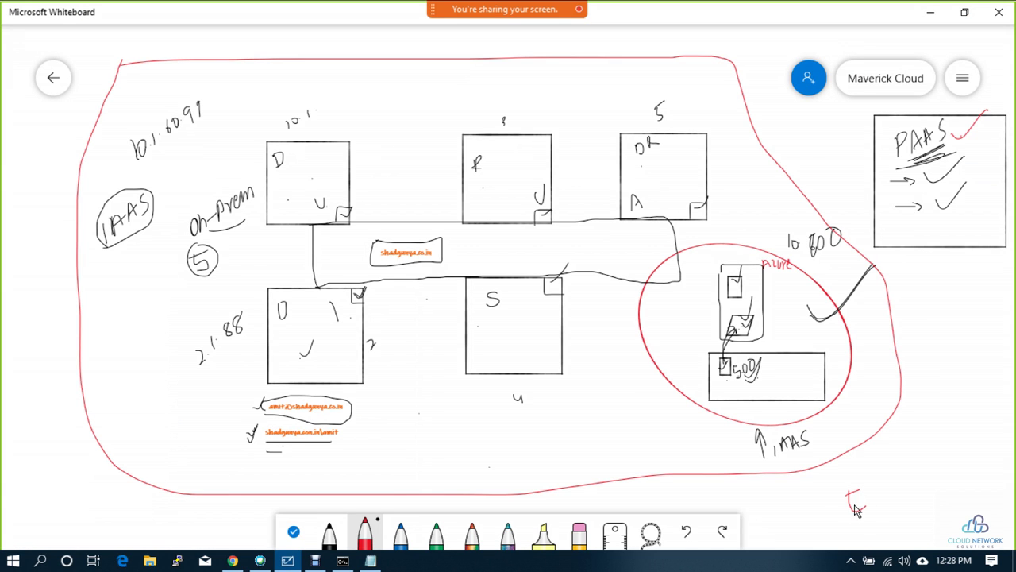
On a new blank whiteboard, draw a large red rectangle and write a boxed 20 beside it
click(49, 79)
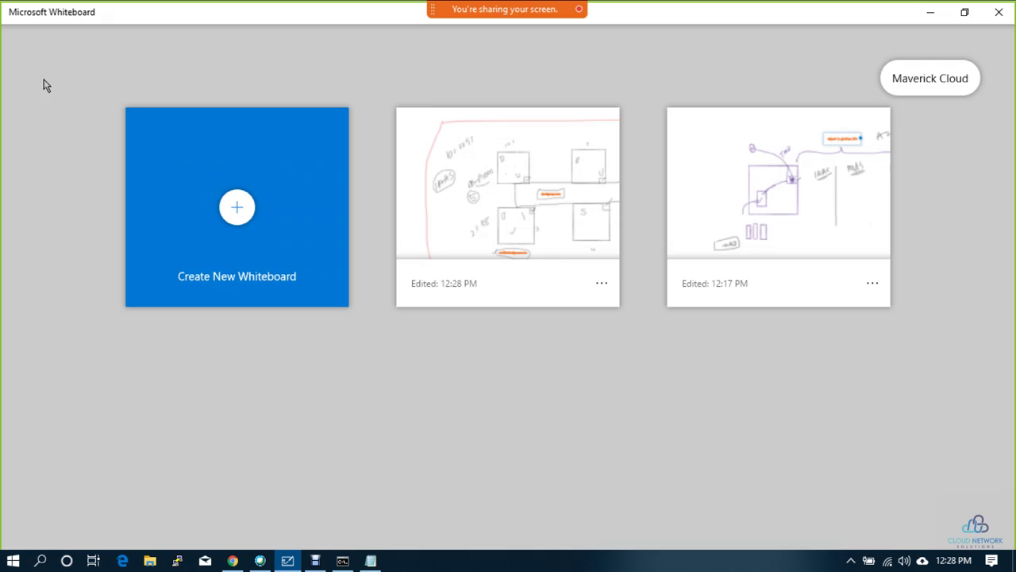
click(232, 215)
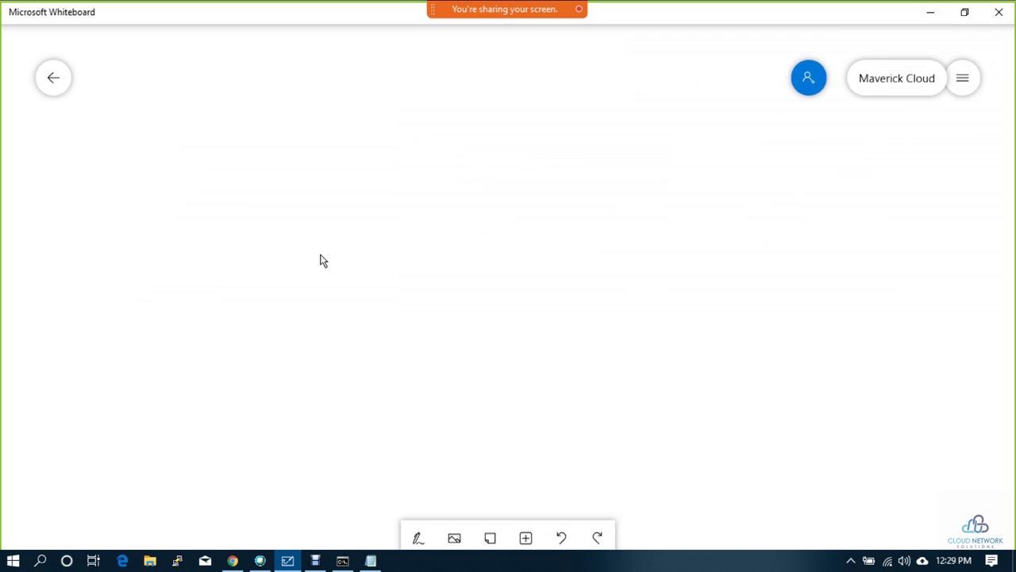
click(417, 535)
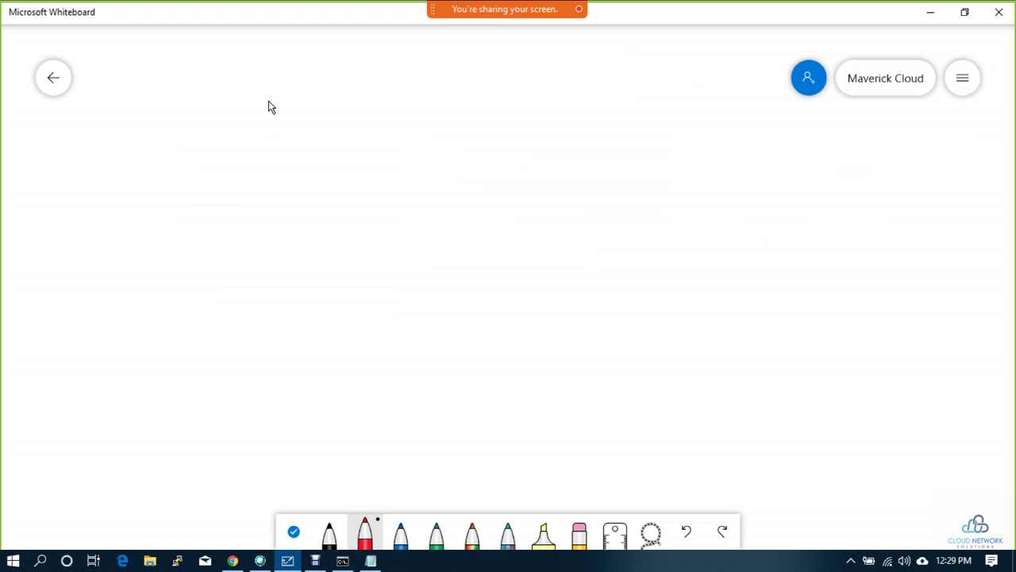
mouse_move(269, 102)
mouse_down()
mouse_move(273, 202)
mouse_move(674, 369)
mouse_move(709, 155)
mouse_move(679, 101)
mouse_up()
drag(489, 101, 289, 96)
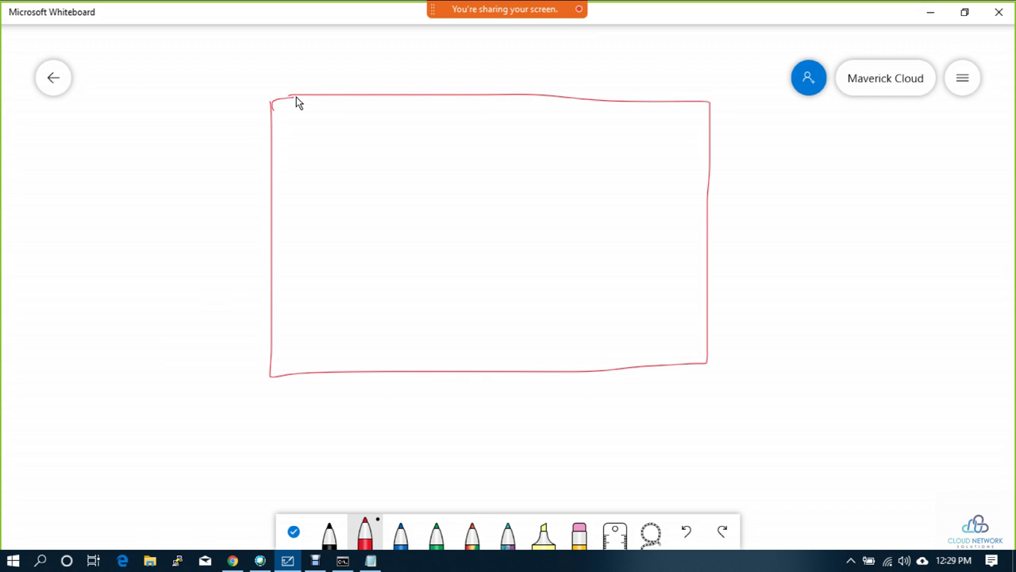
mouse_move(793, 291)
mouse_down()
mouse_move(807, 298)
mouse_move(813, 278)
mouse_move(842, 311)
mouse_move(794, 327)
mouse_move(786, 280)
mouse_up()
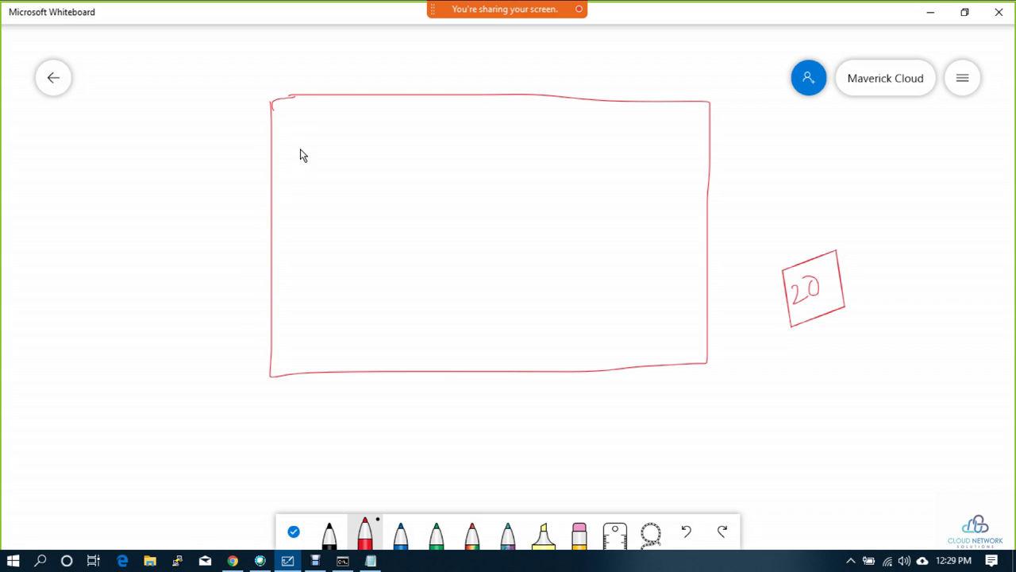
Write 'owner' with an arrow, and draw six stacked lines with a brace inside the rectangle
mouse_move(218, 141)
mouse_down()
mouse_move(262, 121)
mouse_move(252, 130)
mouse_move(222, 116)
mouse_move(283, 84)
mouse_move(261, 126)
mouse_up()
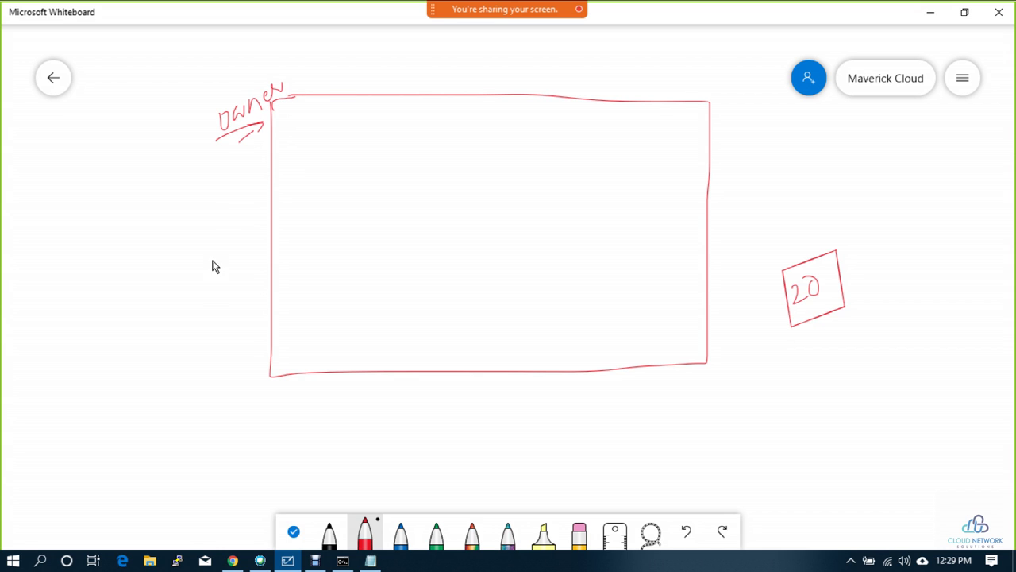
drag(815, 280, 815, 318)
mouse_move(298, 250)
mouse_down()
mouse_move(340, 246)
mouse_move(343, 270)
mouse_up()
drag(315, 282, 340, 278)
drag(314, 290, 337, 285)
mouse_move(317, 298)
mouse_down()
mouse_move(336, 293)
mouse_move(336, 302)
mouse_up()
drag(314, 316, 333, 312)
drag(321, 324, 342, 327)
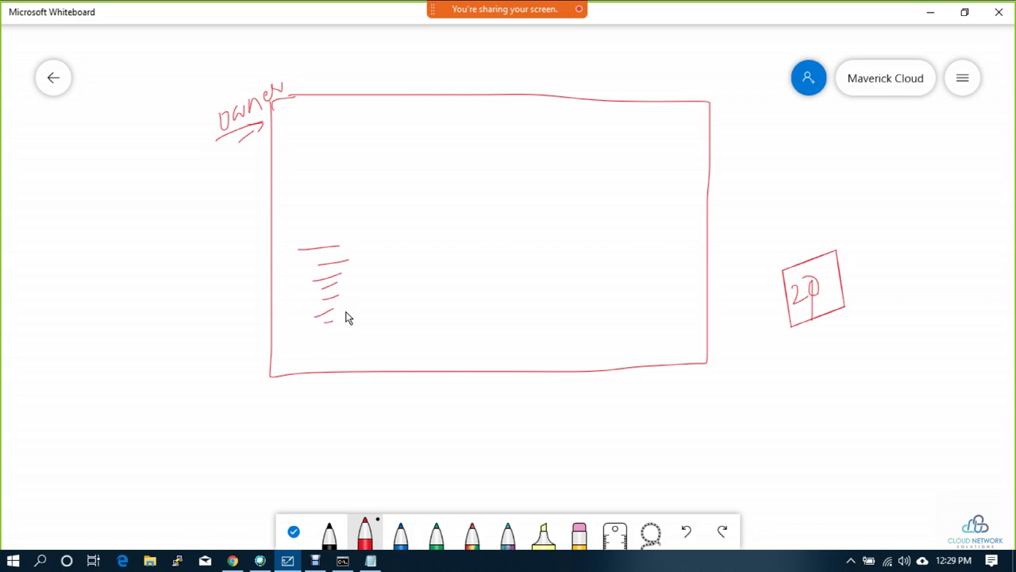
mouse_move(366, 235)
mouse_down()
mouse_move(377, 330)
mouse_move(359, 328)
mouse_up()
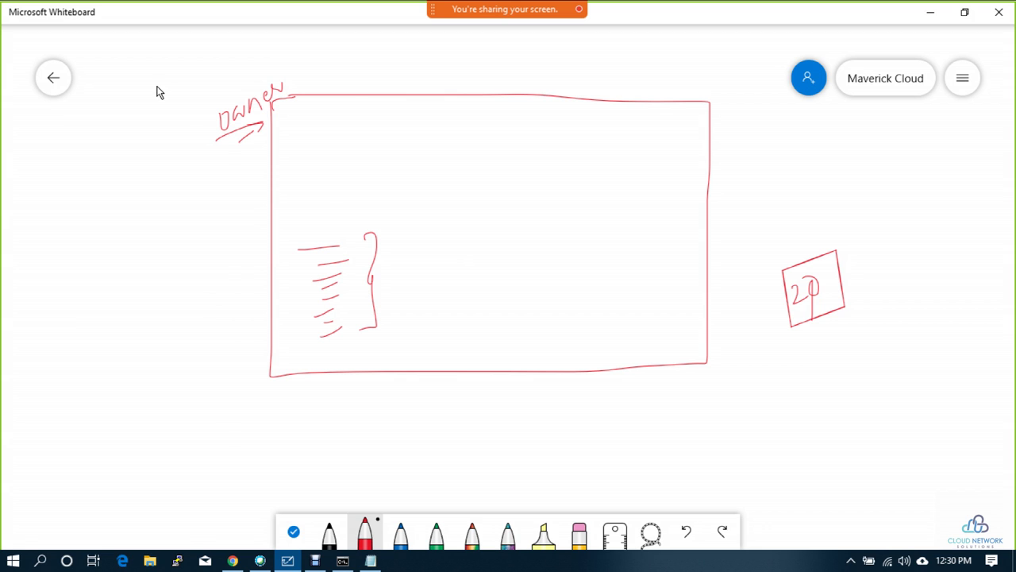
Add a 5 beside the owner label and a dash above the stacked lines, then return to the portal
mouse_move(151, 85)
mouse_down()
mouse_move(170, 104)
mouse_move(150, 112)
mouse_move(174, 106)
mouse_move(157, 73)
mouse_up()
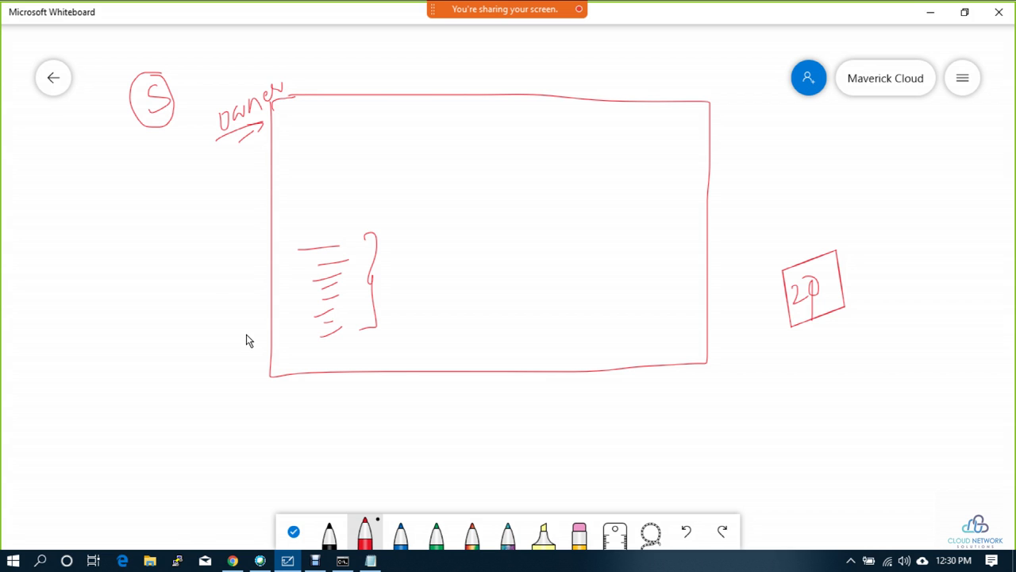
drag(323, 224, 327, 224)
click(232, 561)
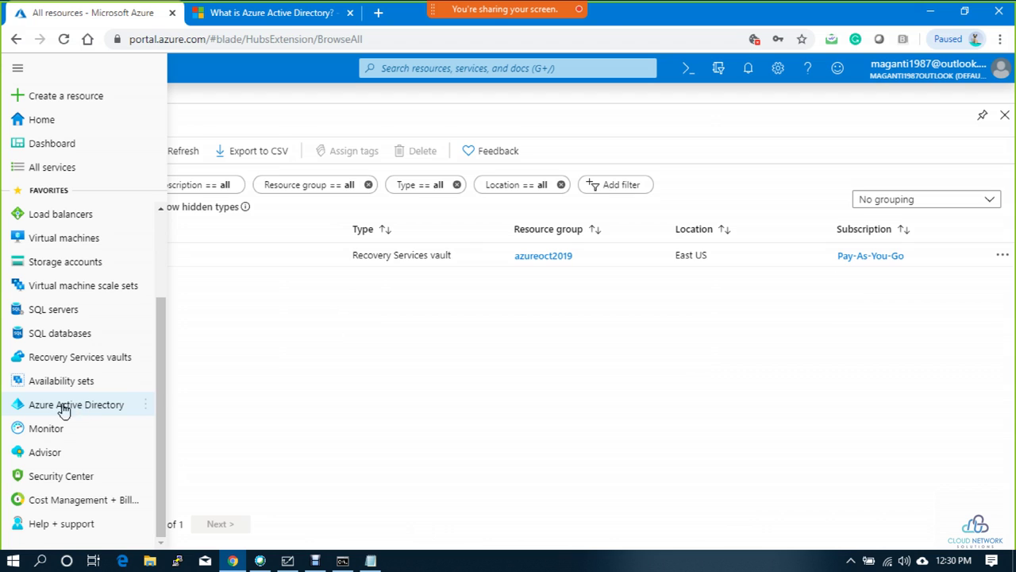
Open Users under Azure Active Directory to list the nine directory accounts
mouse_move(74, 408)
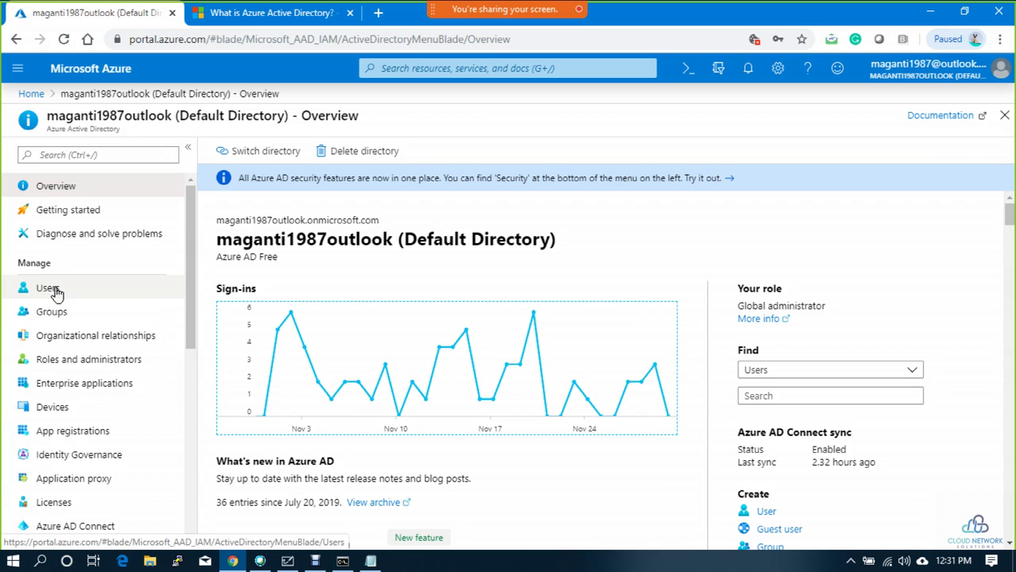
click(57, 291)
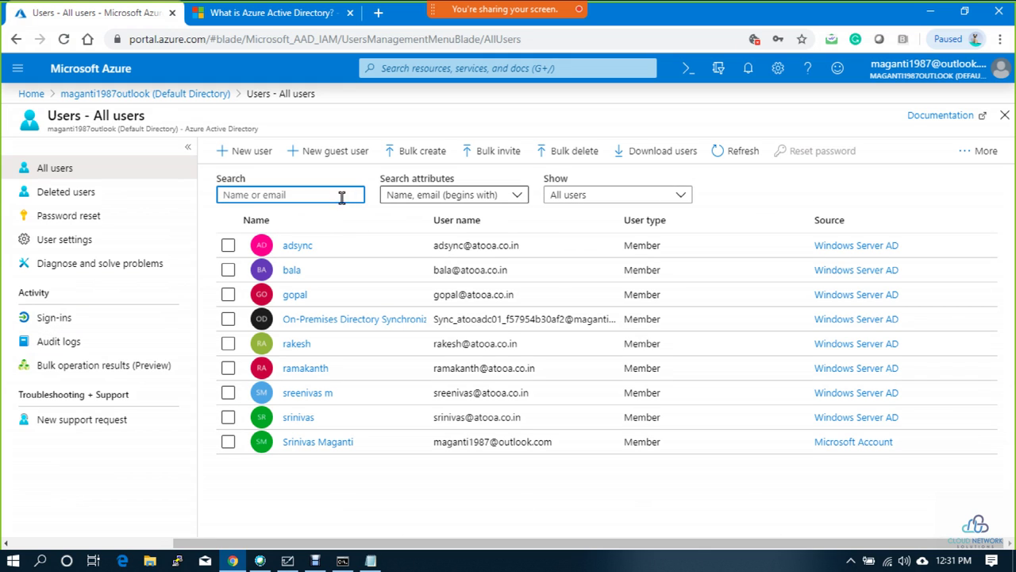
Start a new user and enter 'ssss' as the user name
click(230, 152)
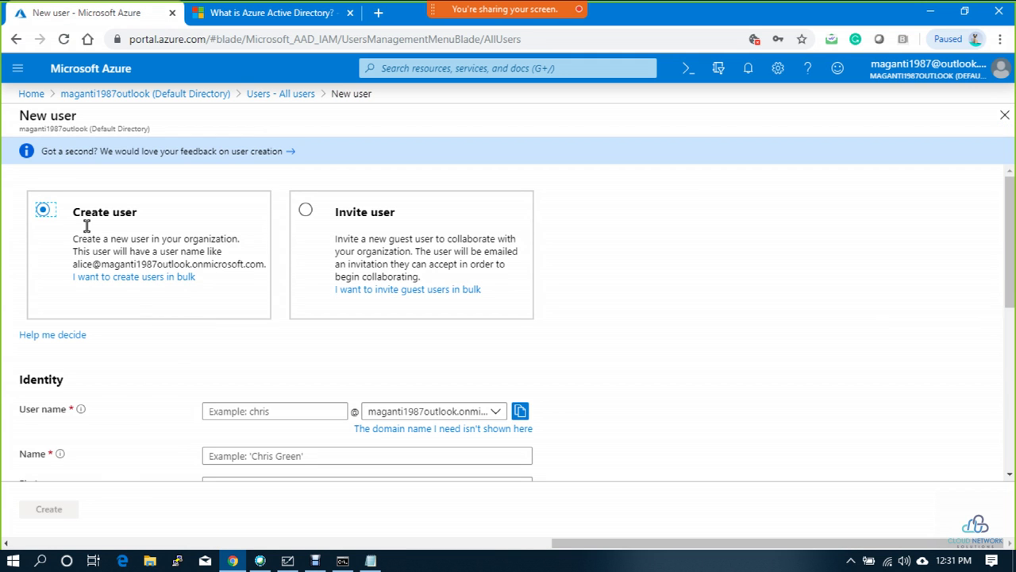
scroll(200, 376, down, 3)
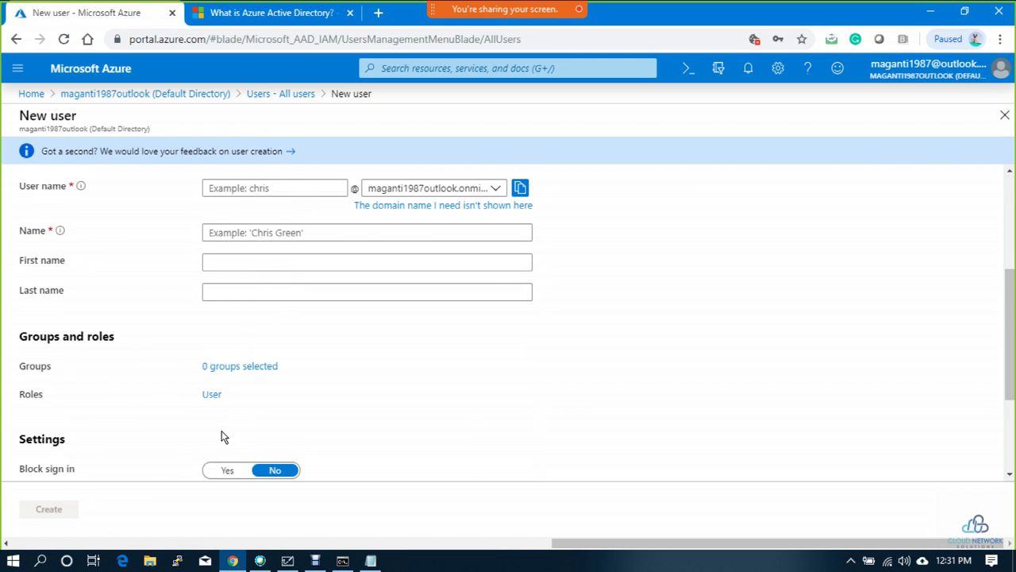
scroll(222, 436, down, 2)
scroll(147, 442, up, 3)
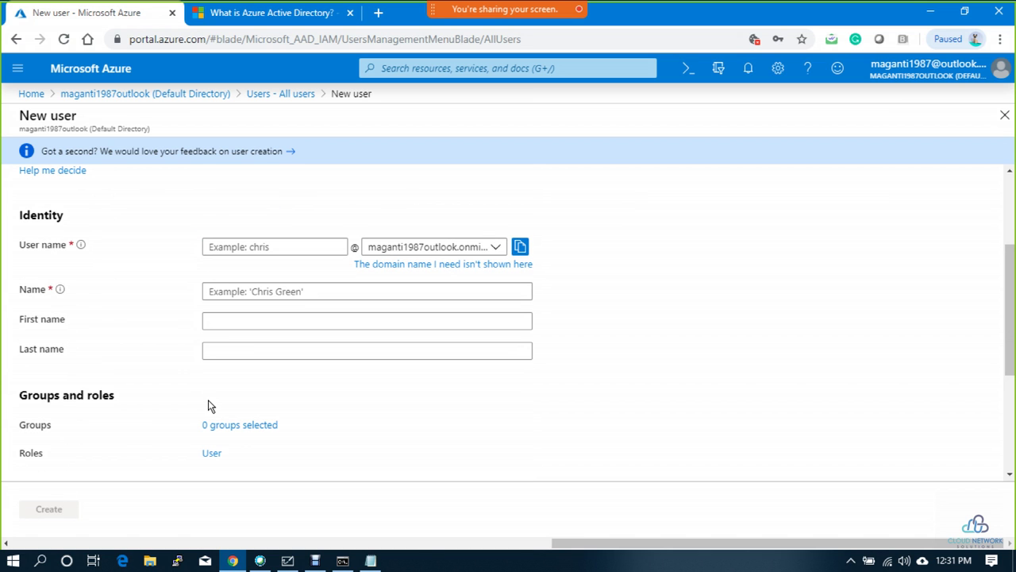
scroll(208, 401, up, 1)
scroll(208, 399, down, 3)
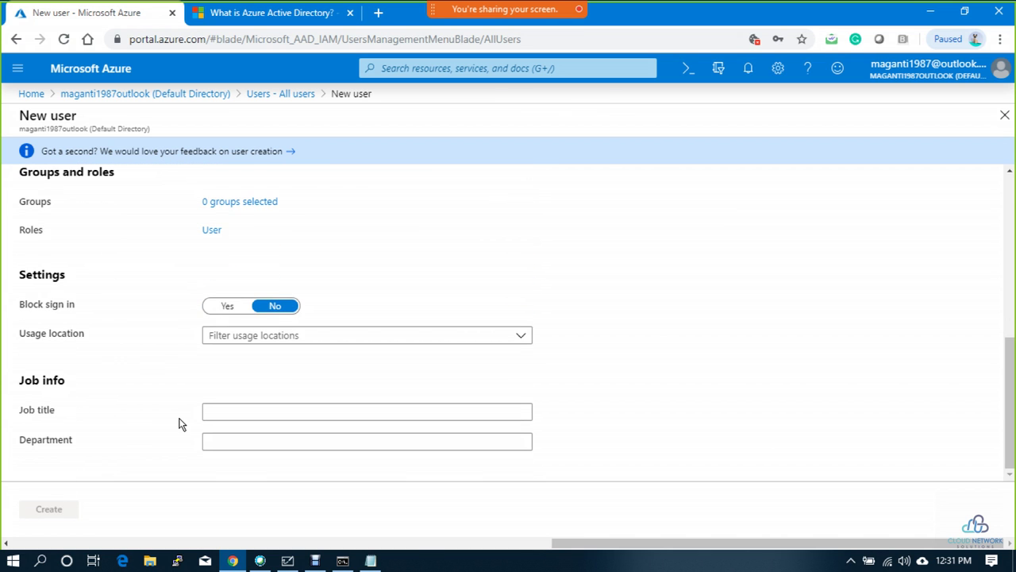
scroll(188, 419, up, 3)
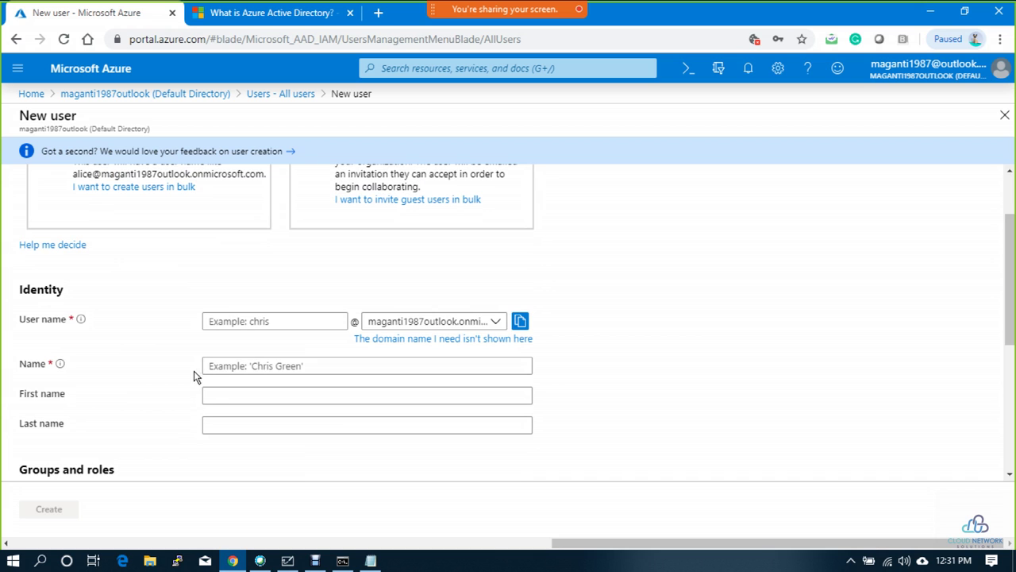
click(233, 319)
scroll(238, 350, down, 4)
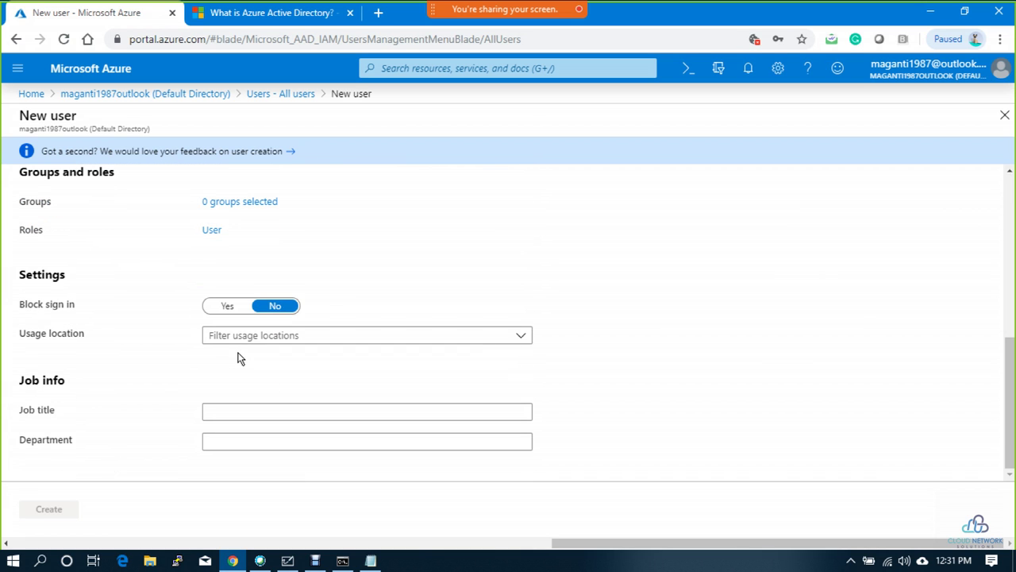
scroll(238, 359, up, 2)
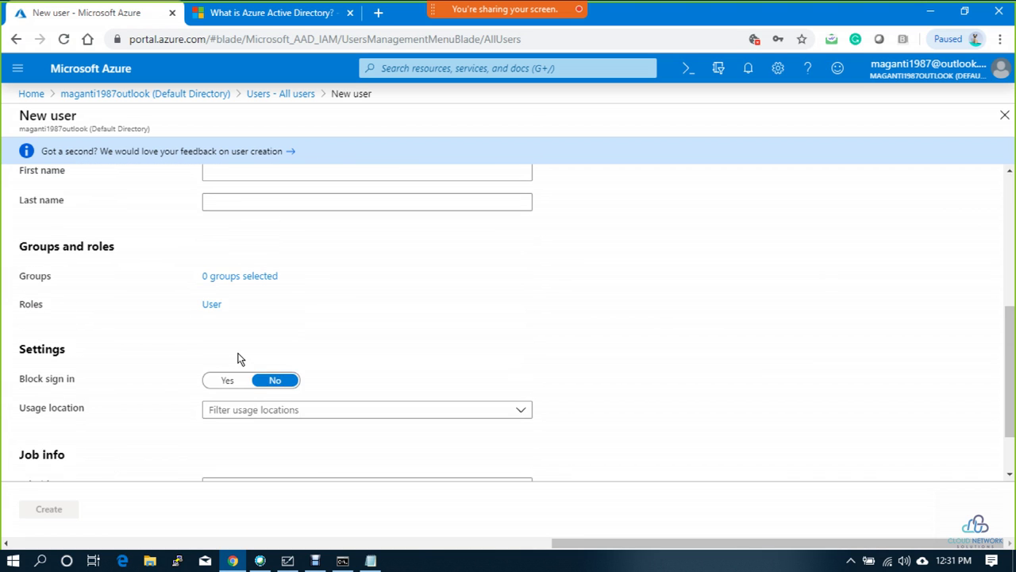
scroll(238, 359, down, 2)
scroll(196, 417, up, 4)
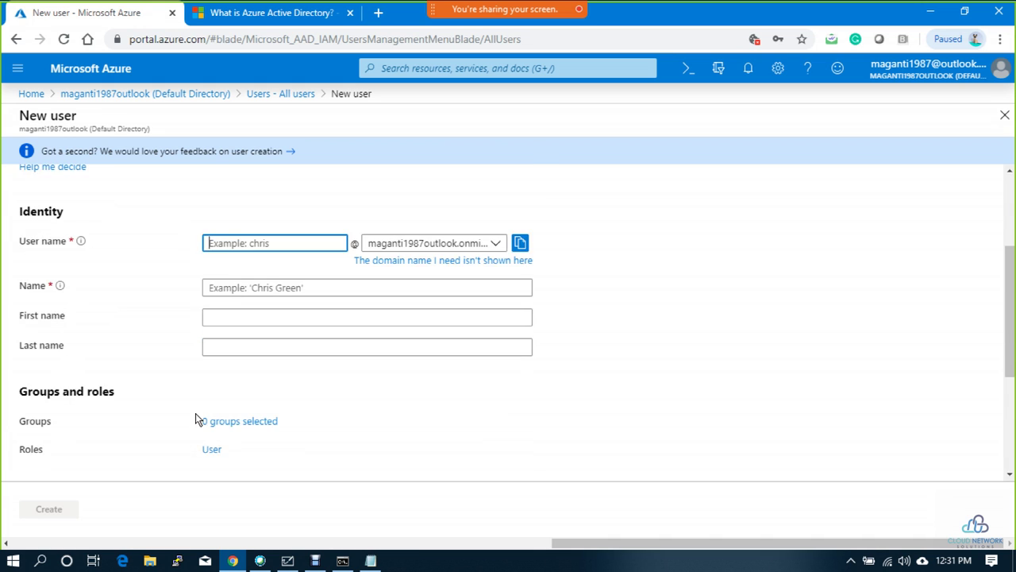
text(ssss)
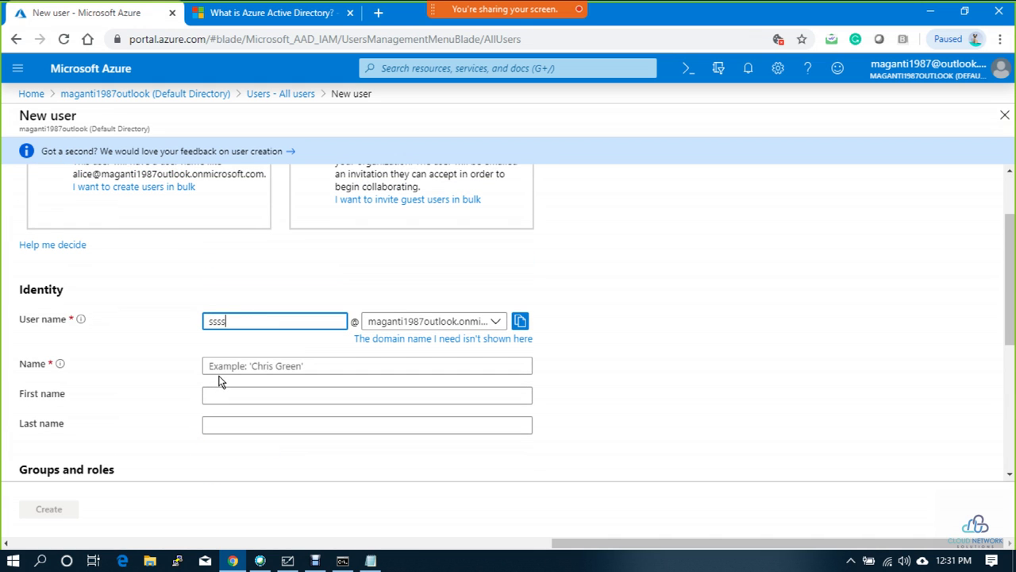
scroll(221, 386, down, 2)
click(286, 387)
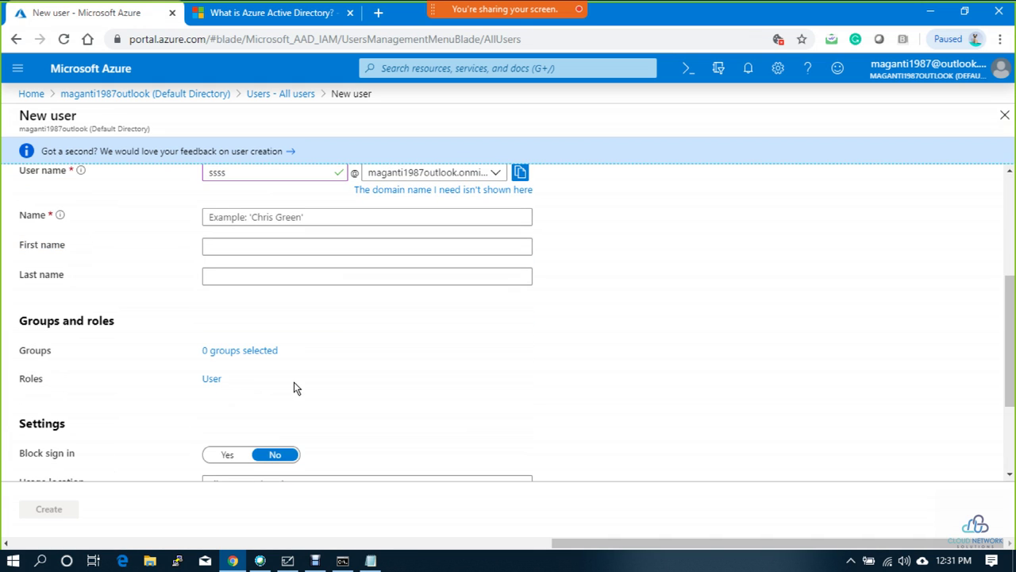
Enter the user's display name, choose 'Let me create the password', and check the available domains
scroll(293, 389, down, 2)
scroll(294, 387, up, 2)
scroll(294, 388, up, 2)
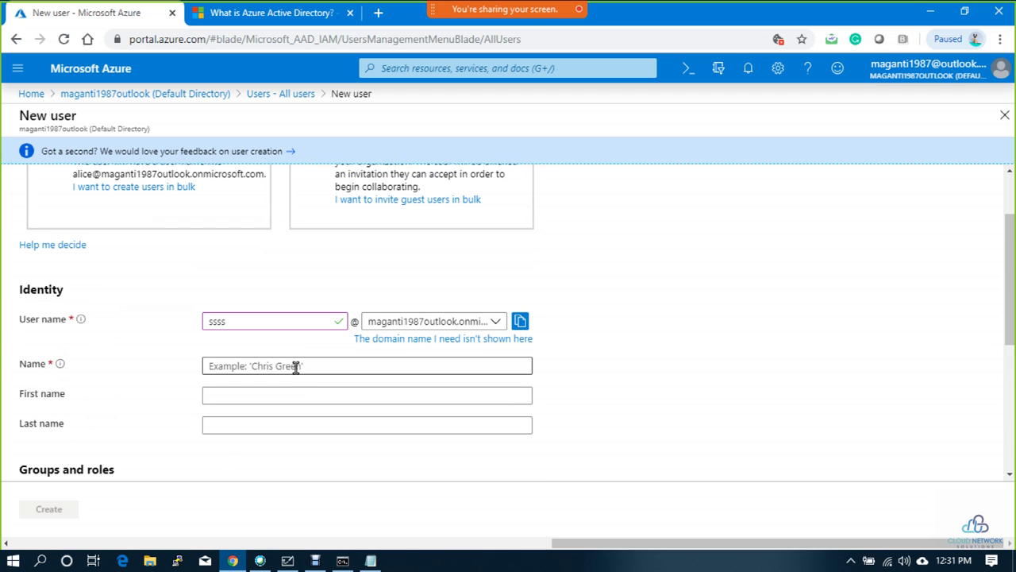
click(295, 365)
text(sree)
scroll(290, 376, down, 2)
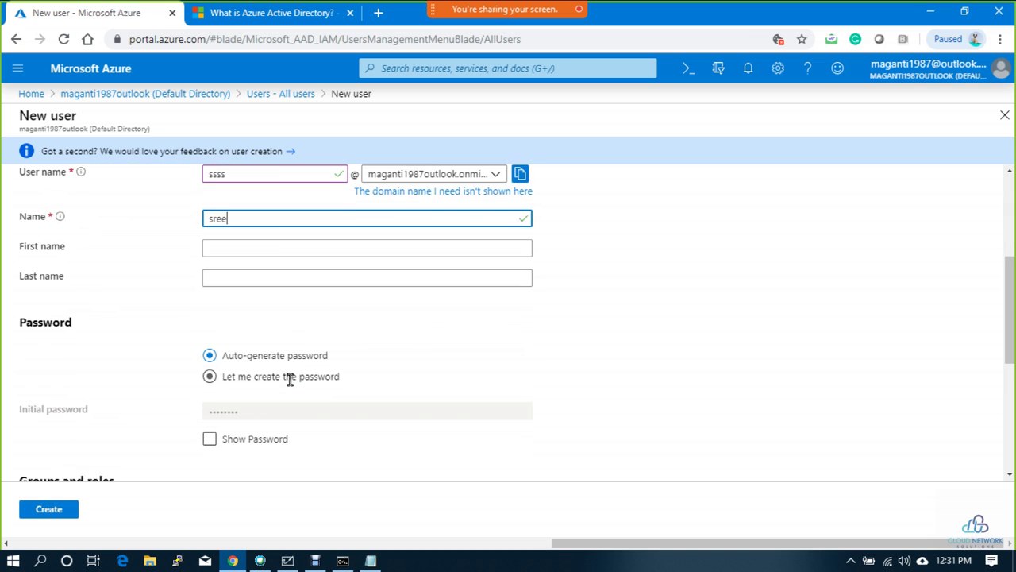
click(215, 376)
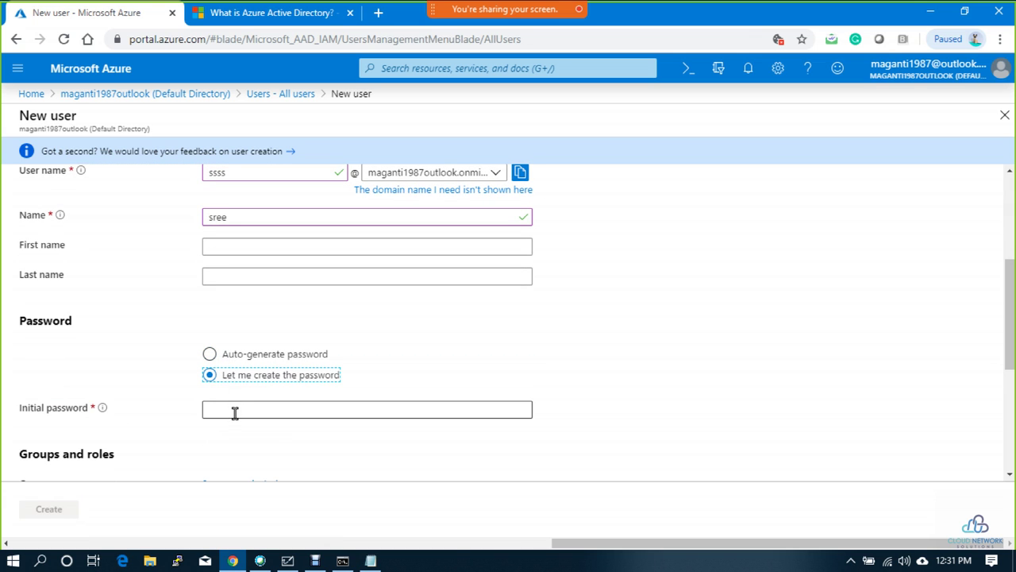
click(236, 408)
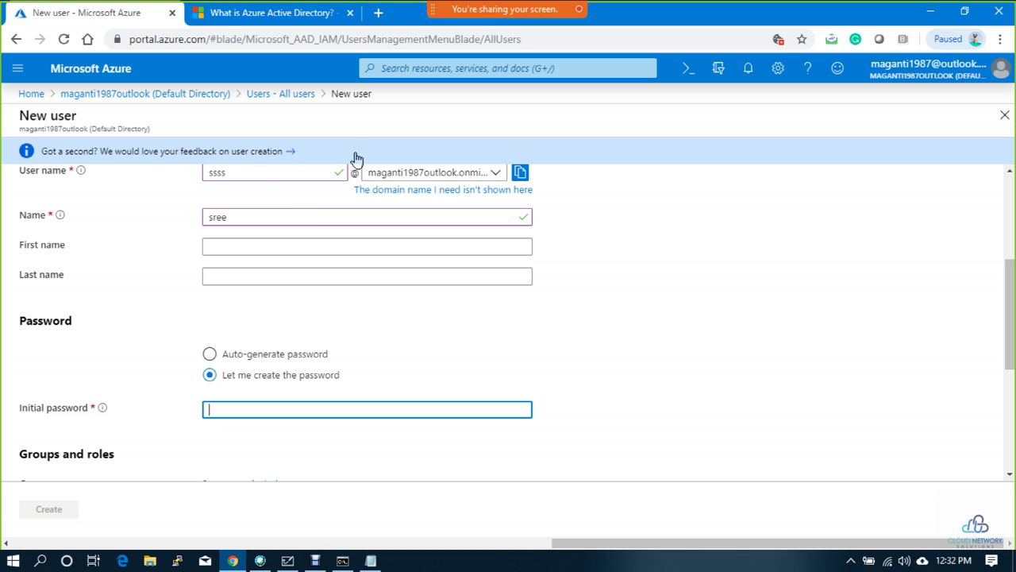
click(390, 174)
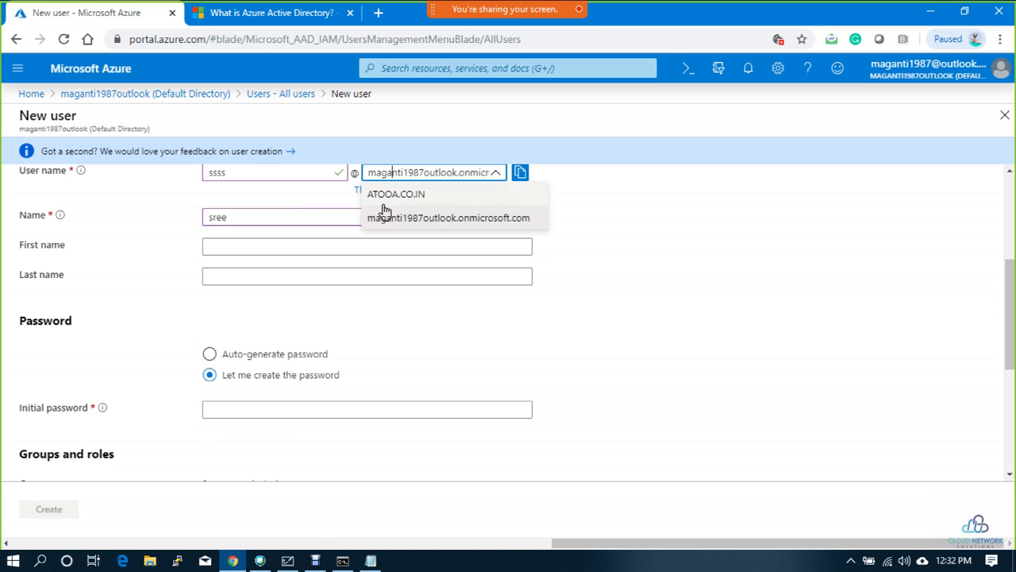
Dismiss the domain list unchanged and leave the New user form for the Whiteboard sketch
click(748, 277)
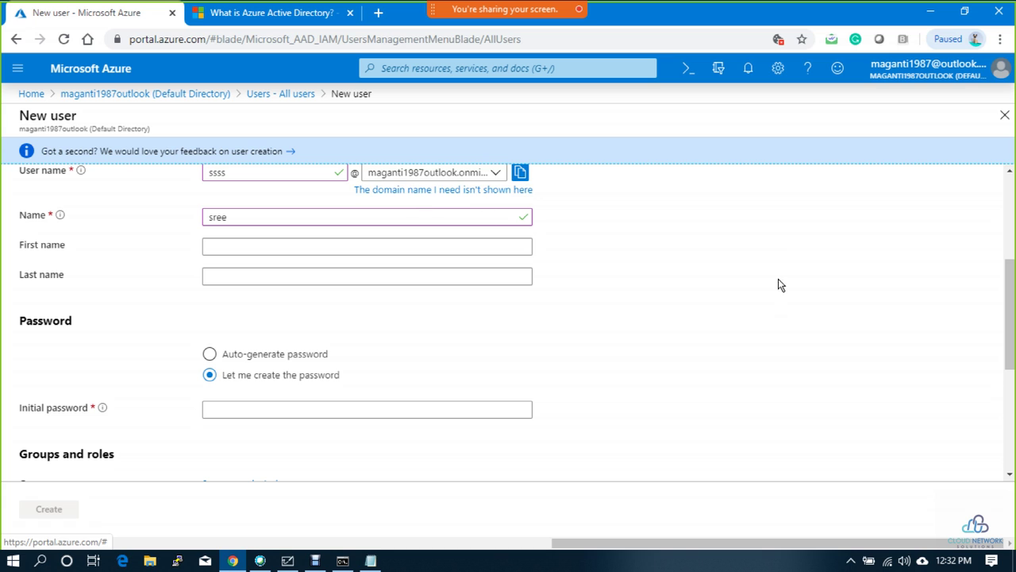
scroll(734, 298, up, 3)
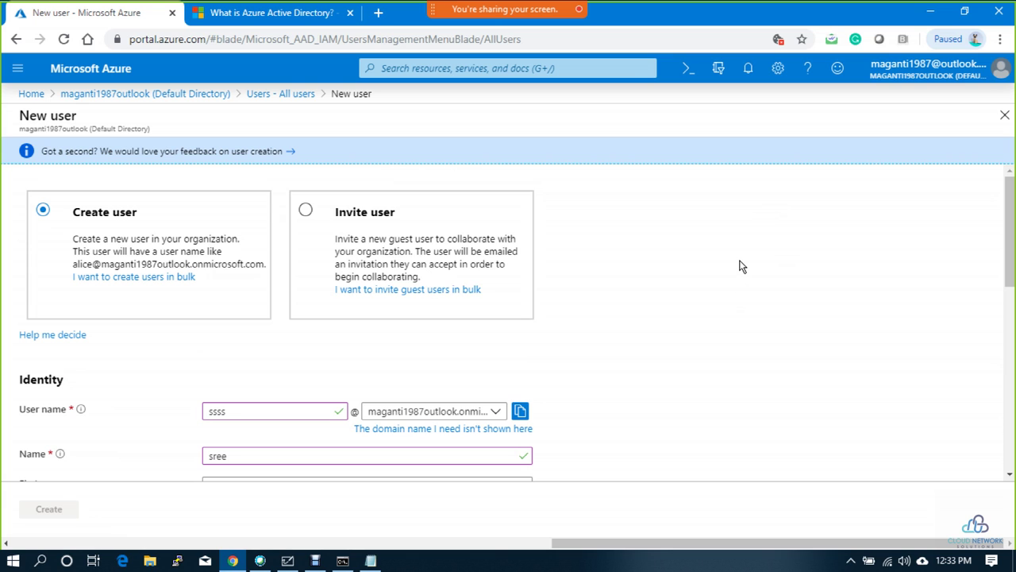
scroll(740, 265, down, 6)
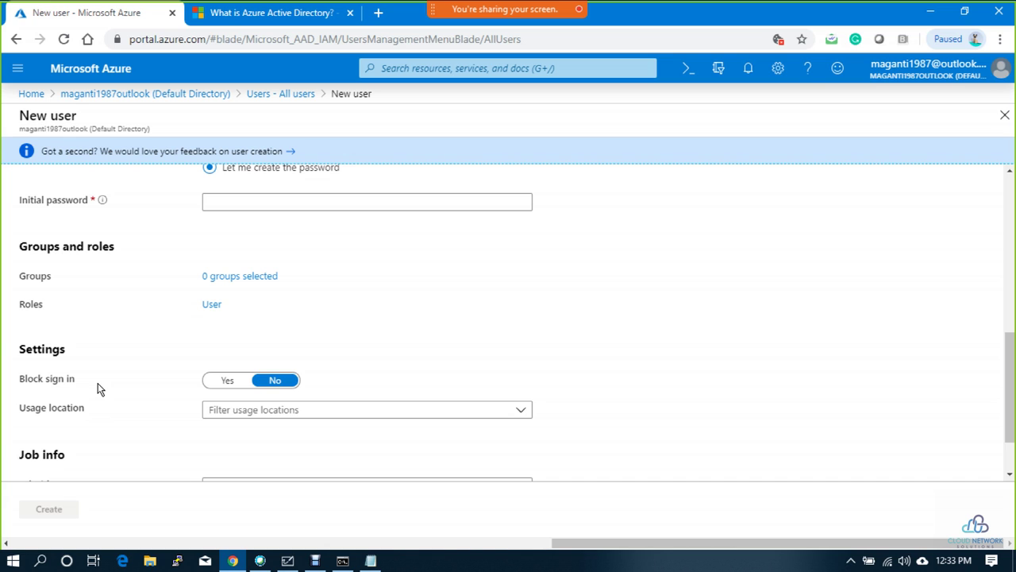
key(alt+Tab)
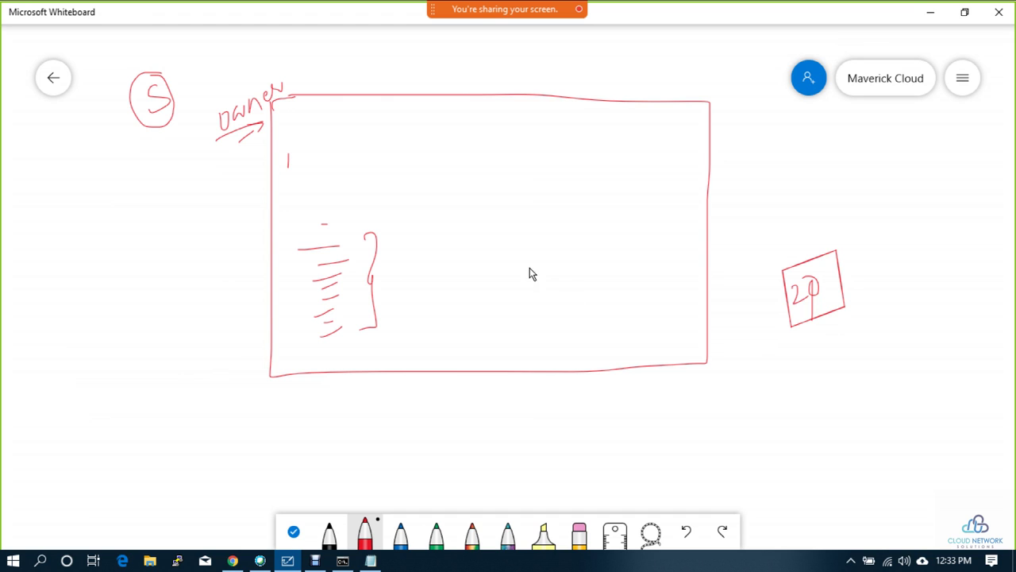
Loop the ruler-like sketch in red and draw a small square off the rectangle's lower right
mouse_move(291, 231)
mouse_down()
mouse_move(304, 354)
mouse_move(408, 303)
mouse_up()
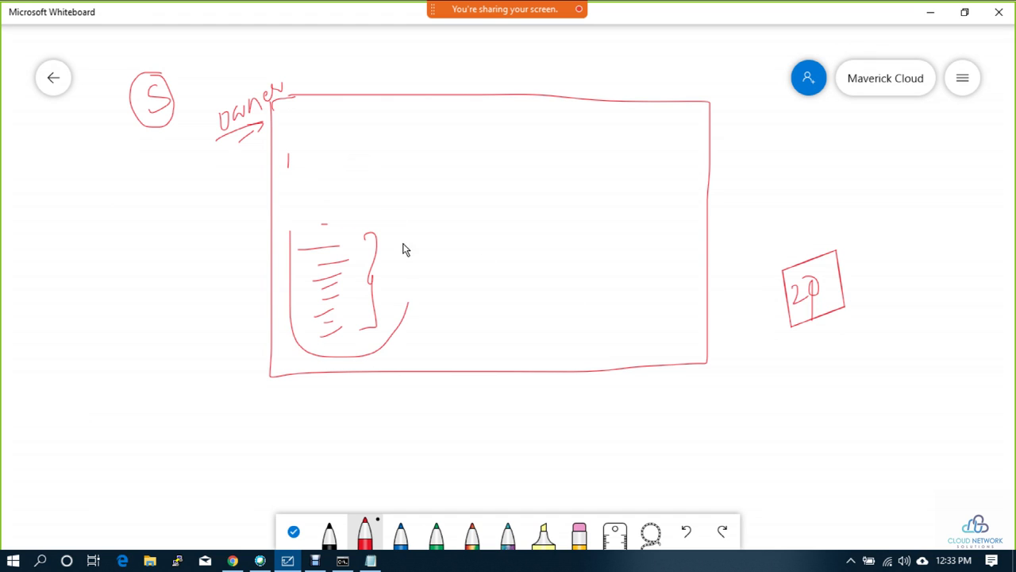
drag(403, 249, 293, 247)
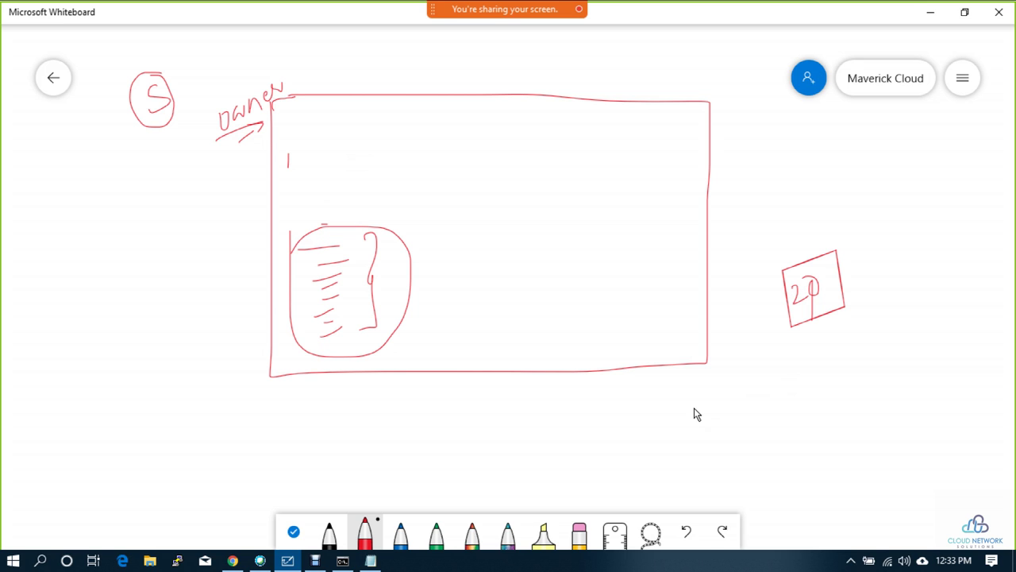
drag(748, 408, 701, 402)
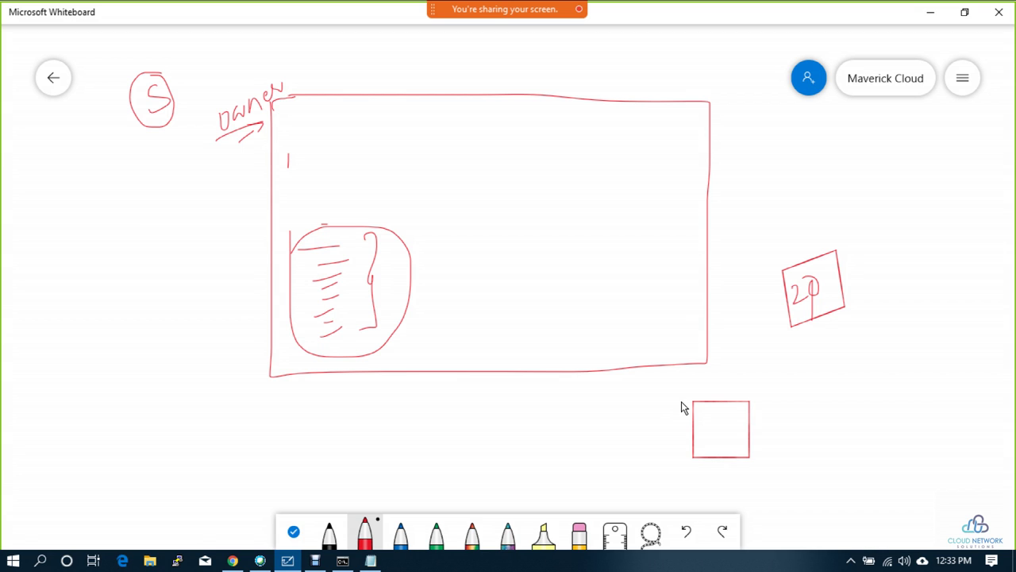
drag(713, 415, 734, 399)
Link the rectangle to the square with an arrow, and tick both the square and rectangle
drag(653, 343, 708, 408)
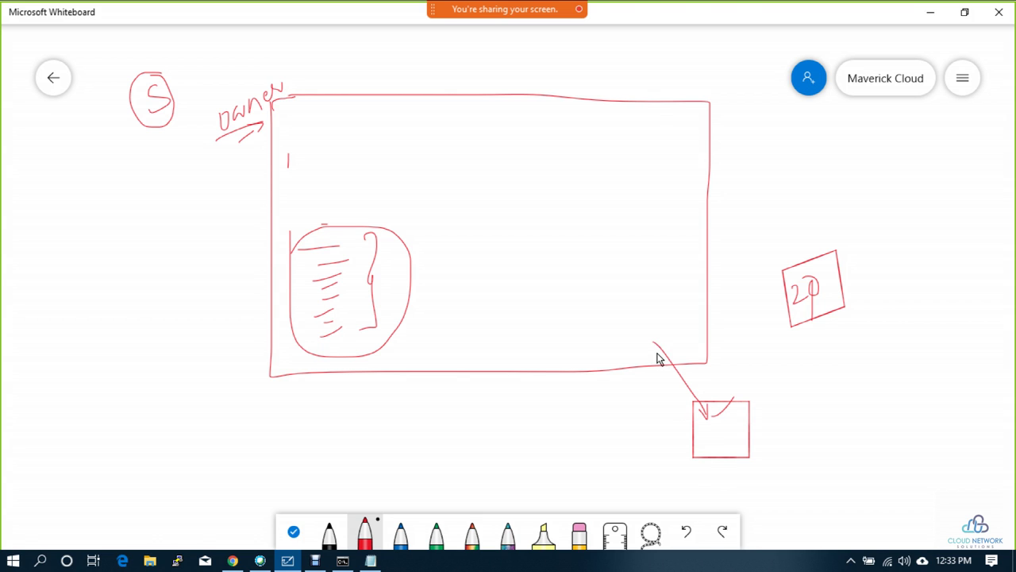
drag(654, 340, 678, 347)
drag(740, 420, 723, 439)
mouse_move(614, 342)
mouse_down()
mouse_move(623, 344)
mouse_move(640, 318)
mouse_up()
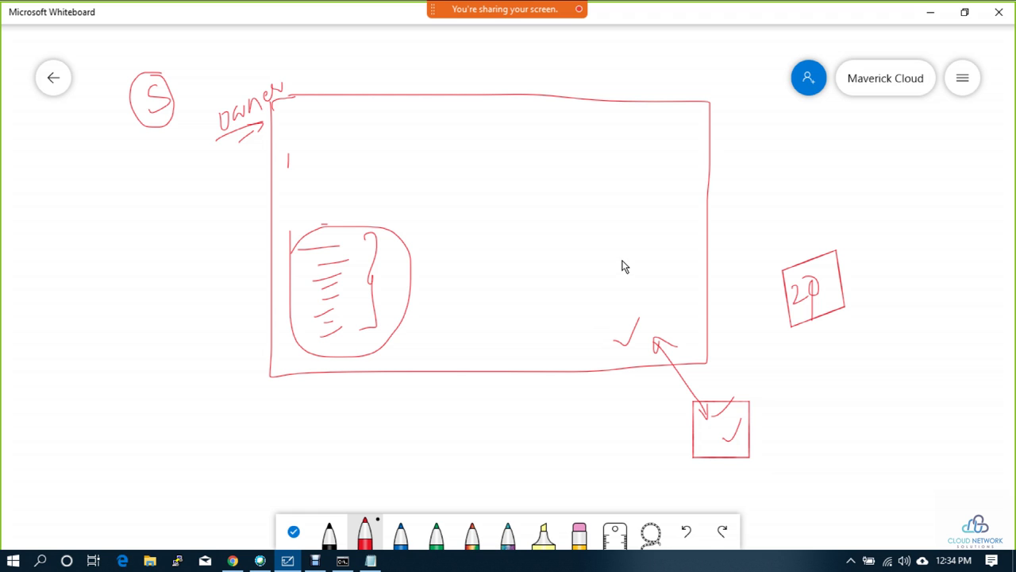
scroll(624, 267, down, 2)
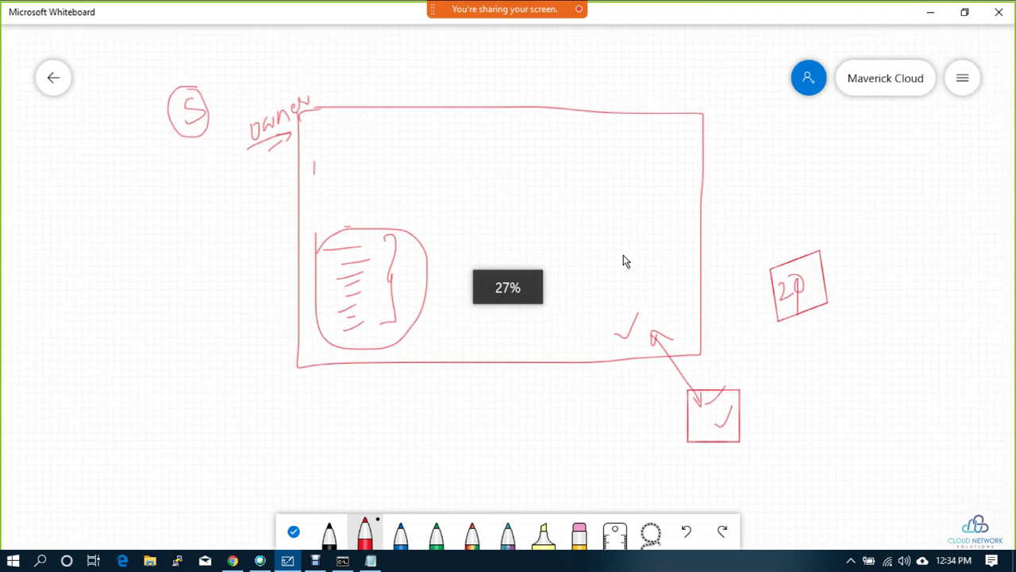
scroll(625, 270, up, 1)
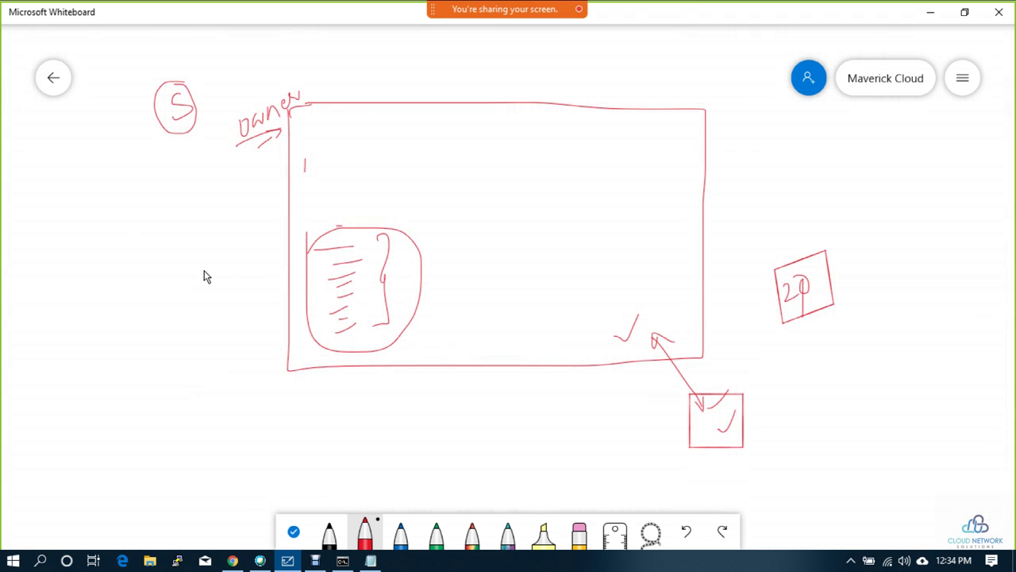
In Notepad, add step 2 connecting with Azure DNS zone and step 3 'Connect with Azure AD'
click(370, 560)
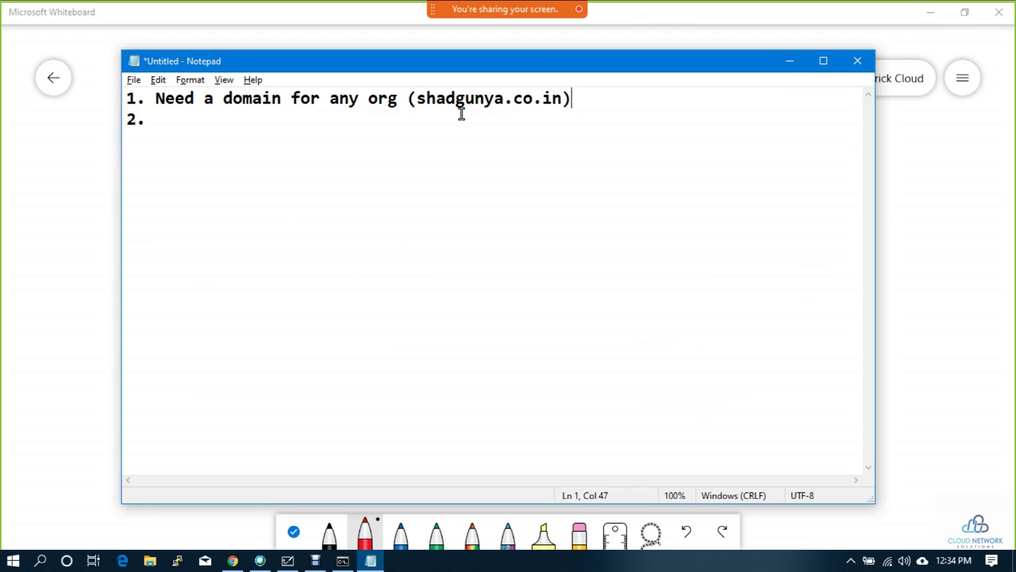
drag(595, 98, 142, 98)
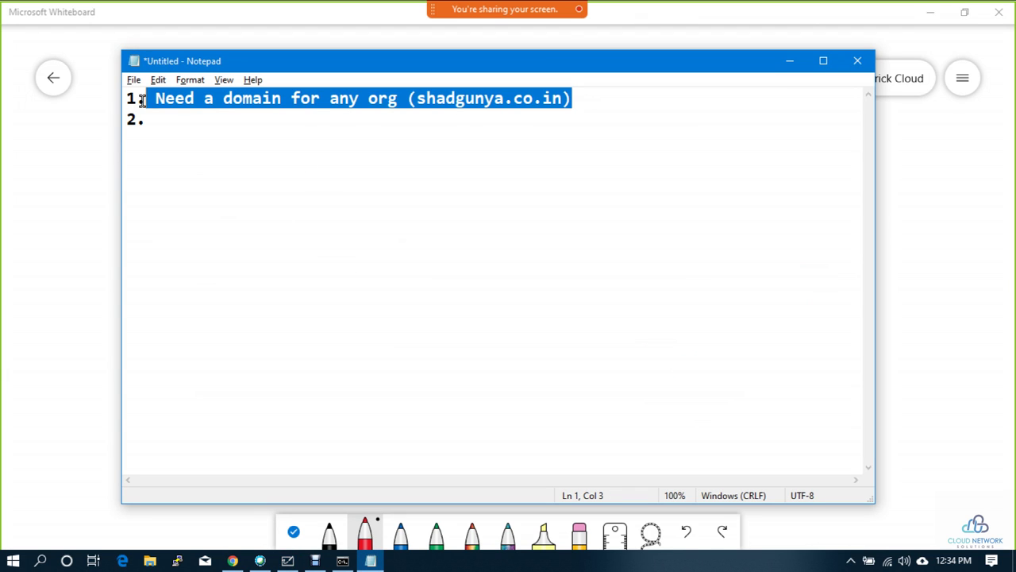
click(191, 120)
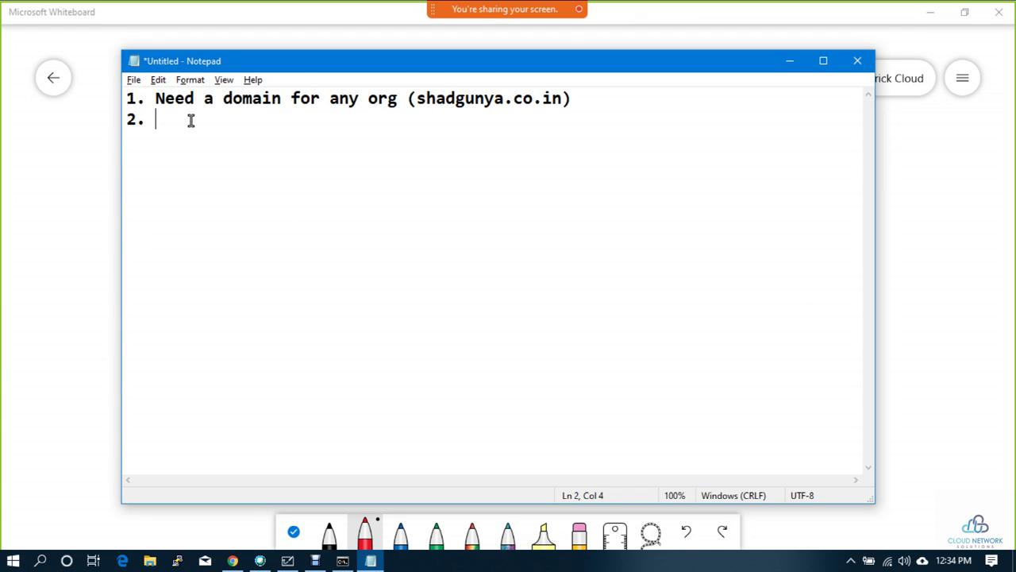
text(Connect with Azure)
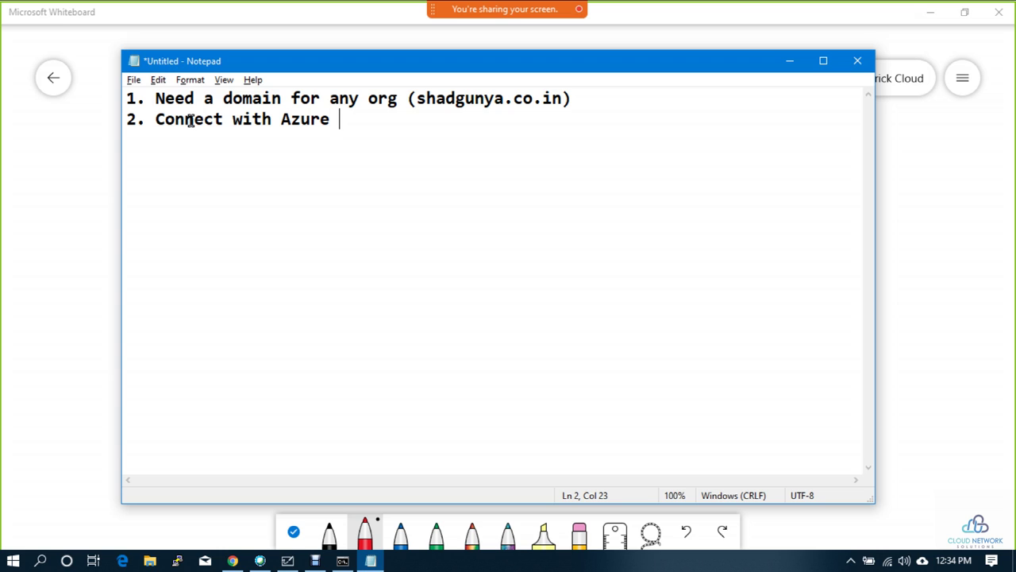
text((DNSZONE) 3. )
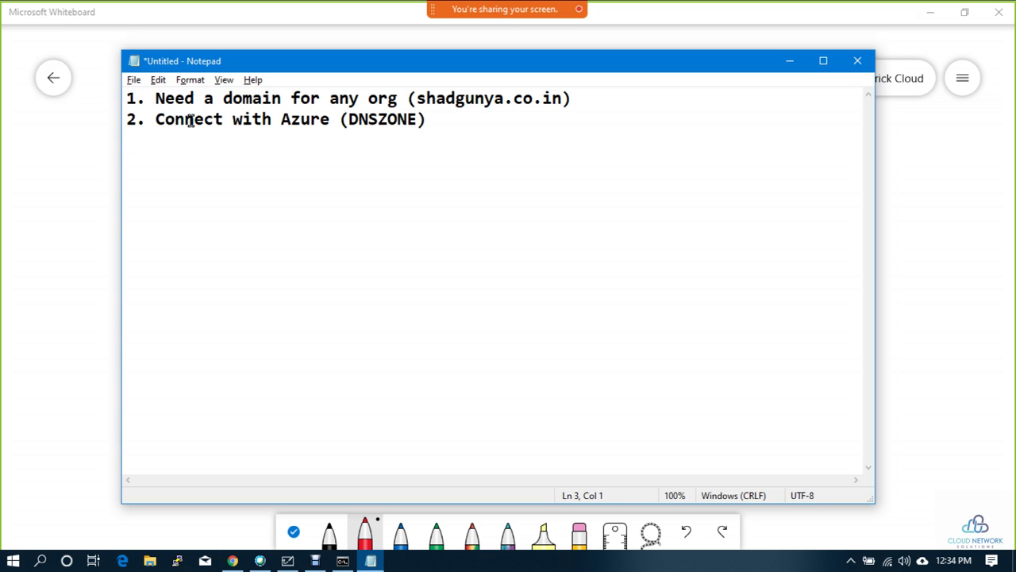
text(Connect with Azure AD)
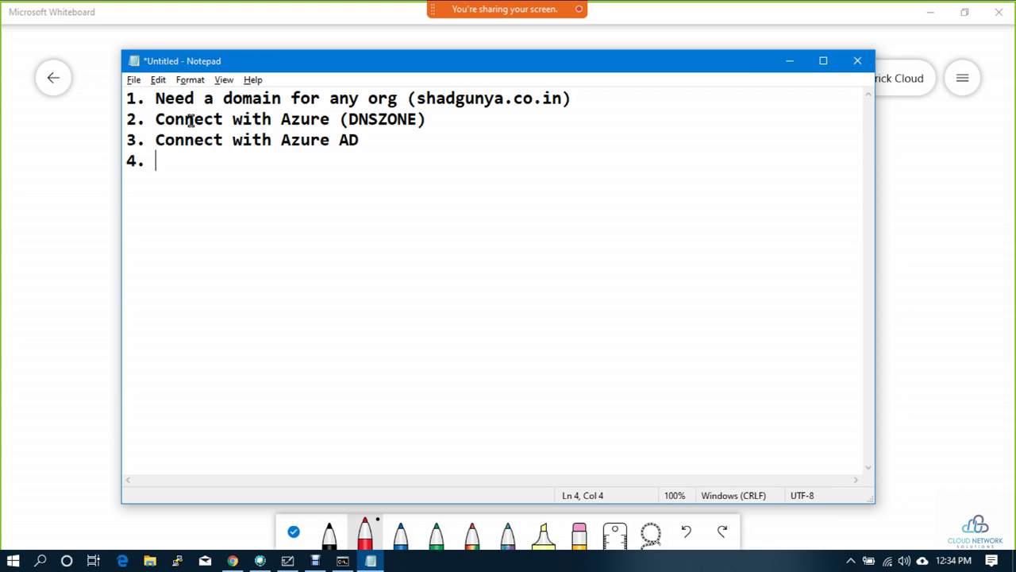
Add step 4 'Create users & Groups - manager (for Startups' followed by a row of = signs
text(Crear)
key(BackSpace)
key(BackSpace)
text(te usrs)
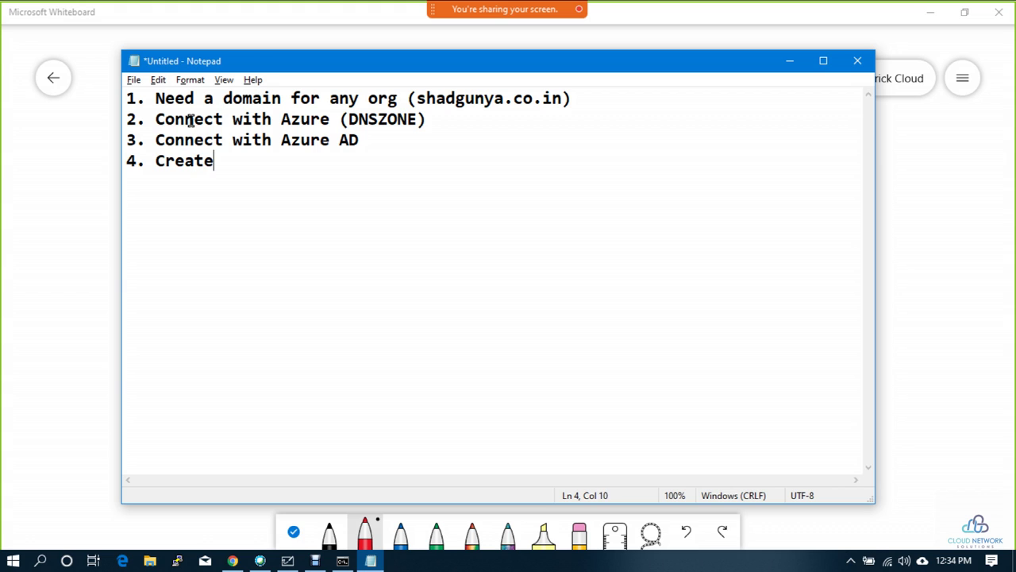
key(BackSpace)
key(BackSpace)
text(ers & Groups - )
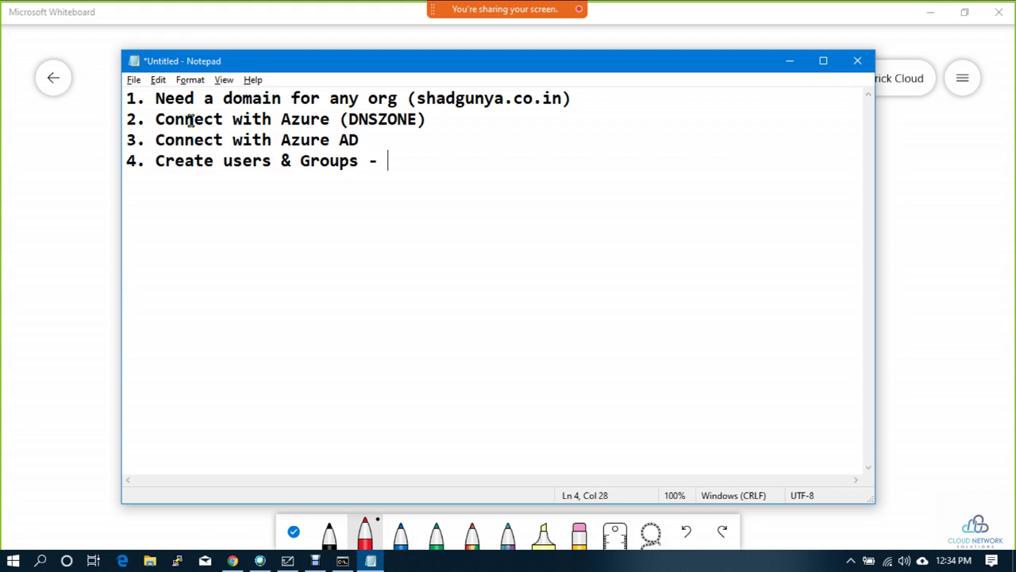
text(manage)
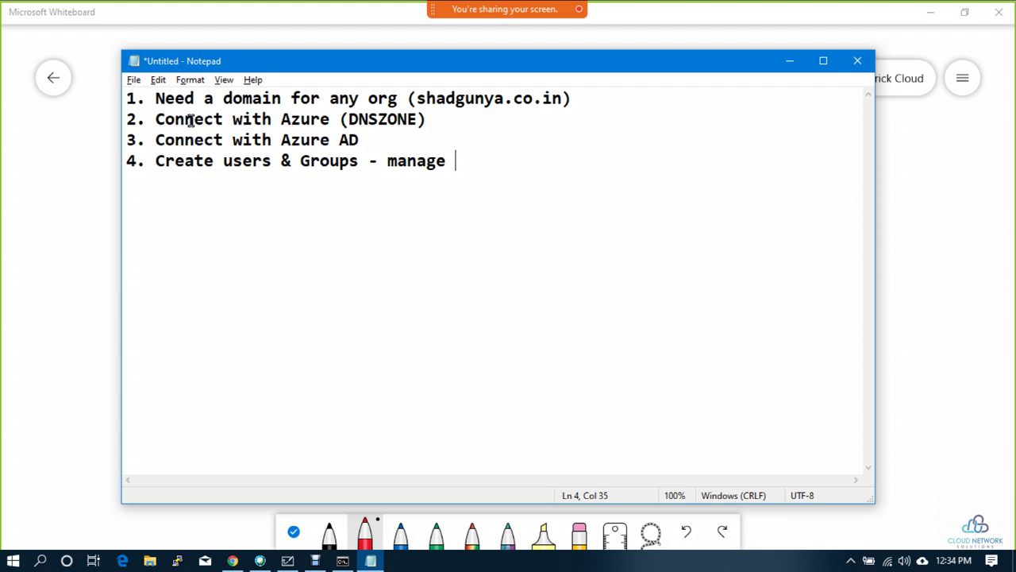
text(r ( for Startups)
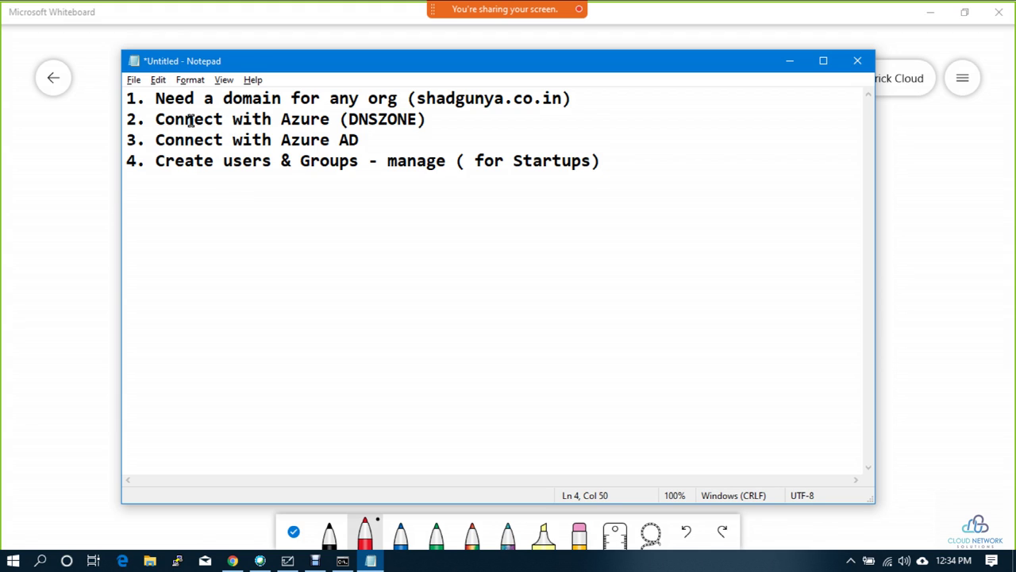
text(================================================)
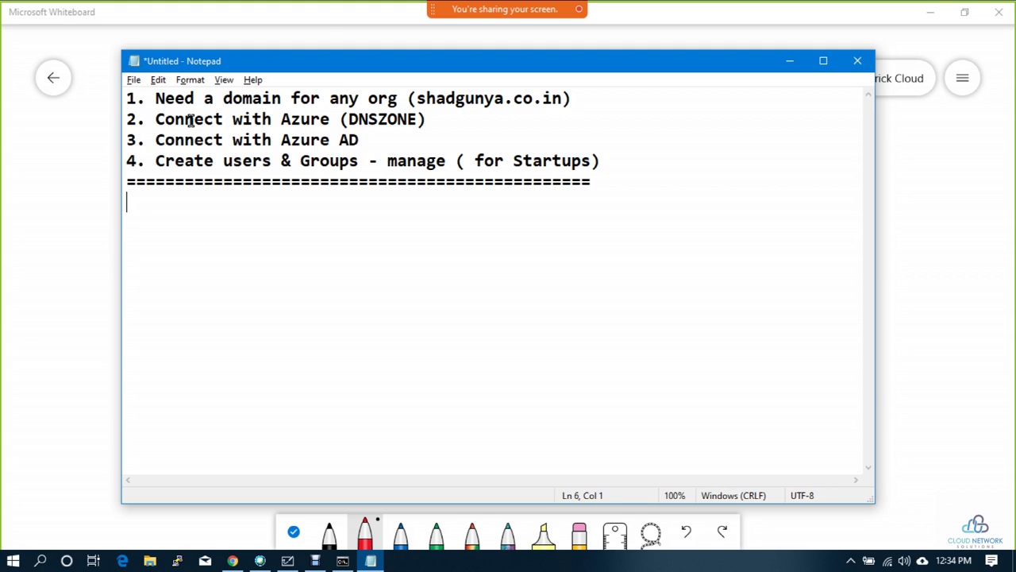
drag(580, 98, 119, 65)
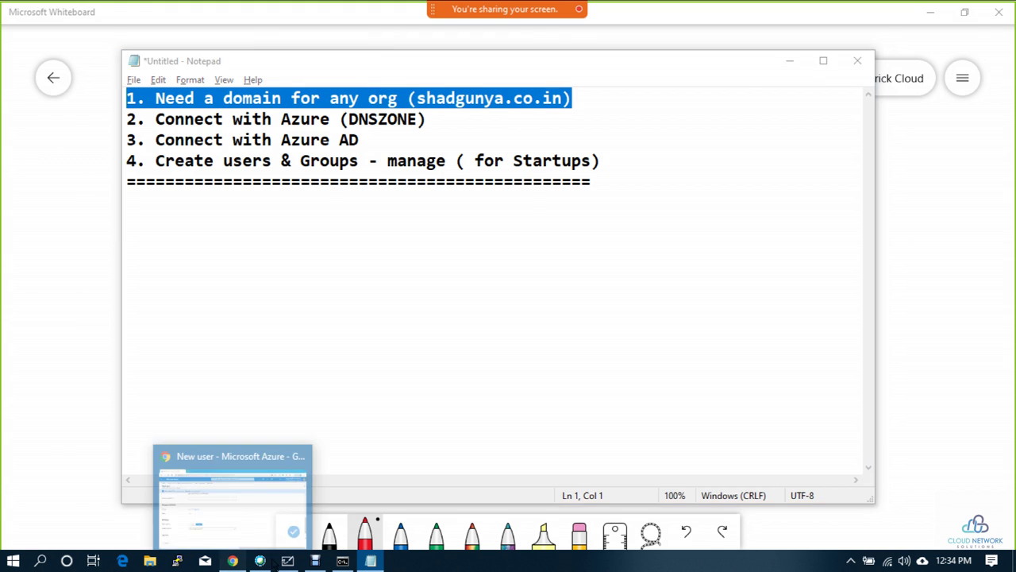
click(232, 560)
Search godaddy in a new tab, open in.godaddy.com, and sign in to the account
click(378, 13)
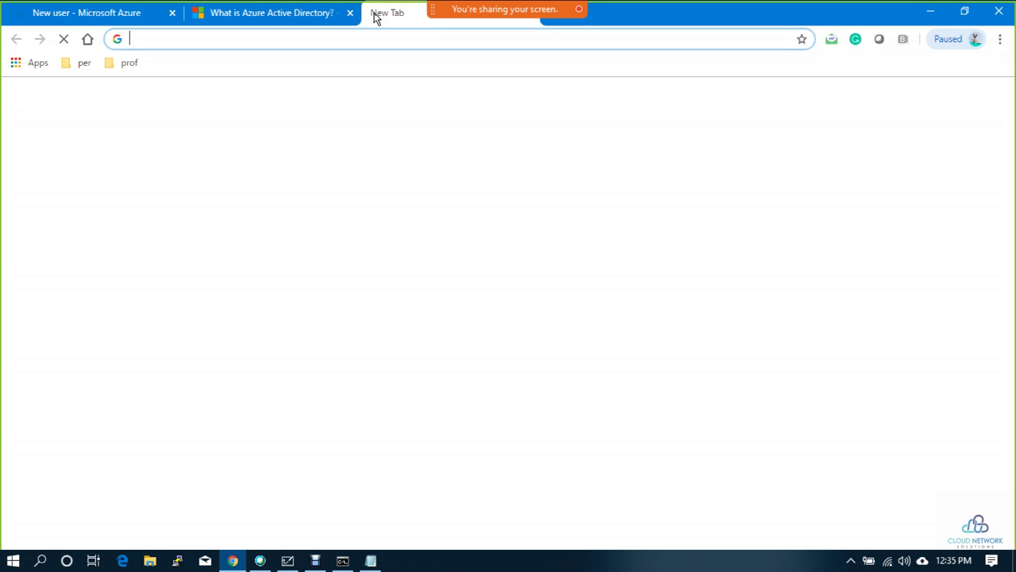
text(god)
key(Down)
key(Down)
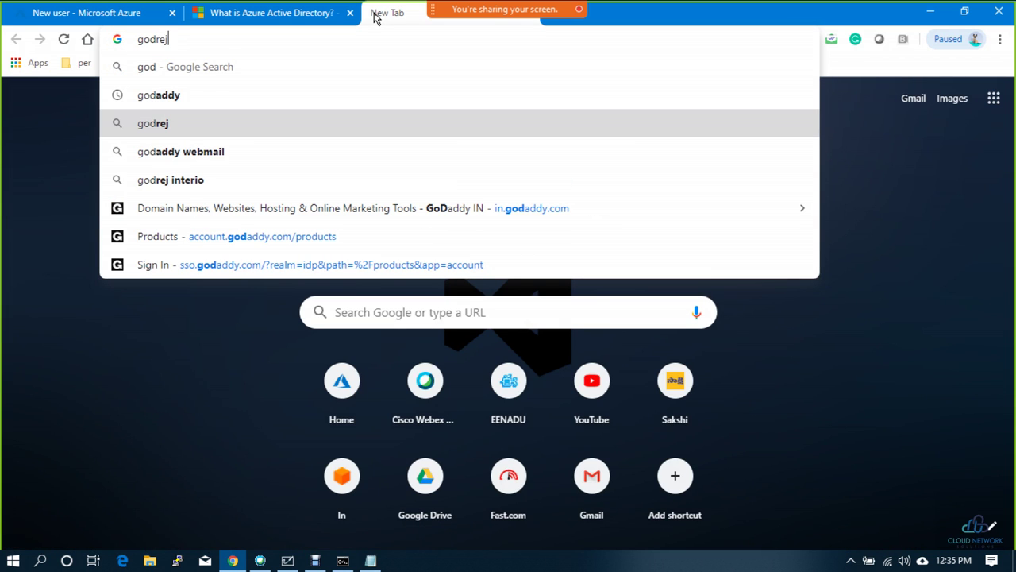
key(Up)
key(Return)
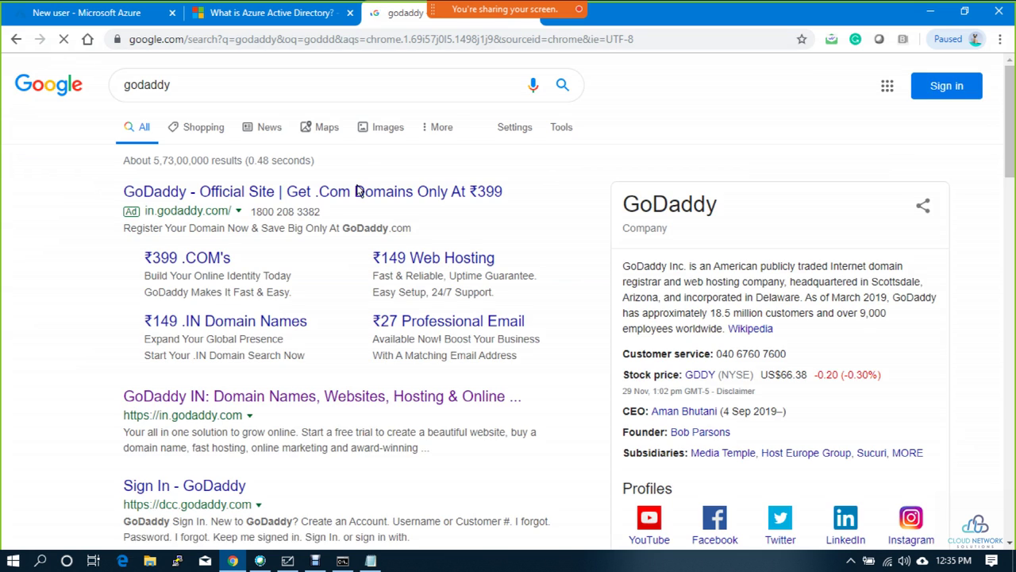
click(488, 398)
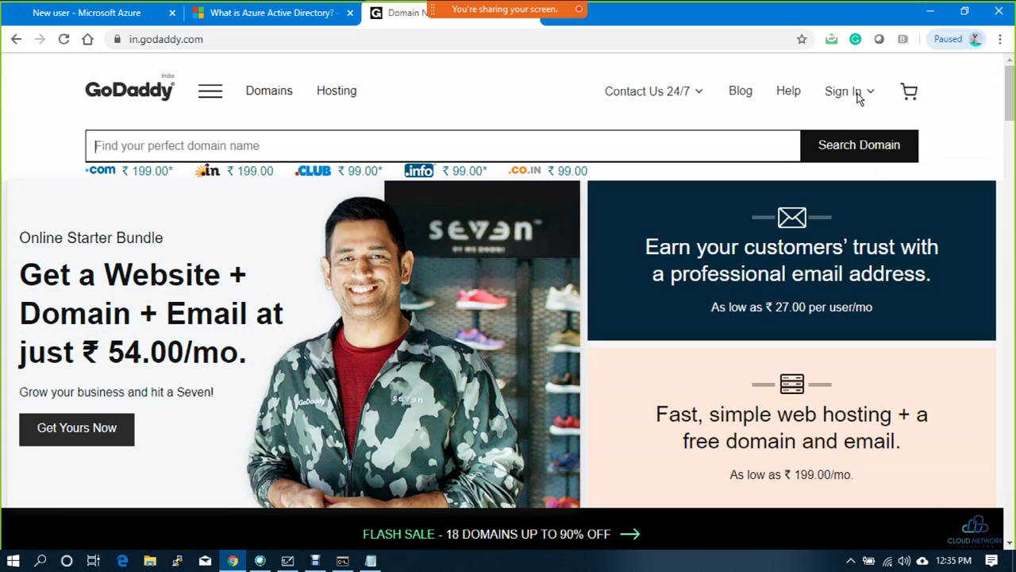
click(858, 95)
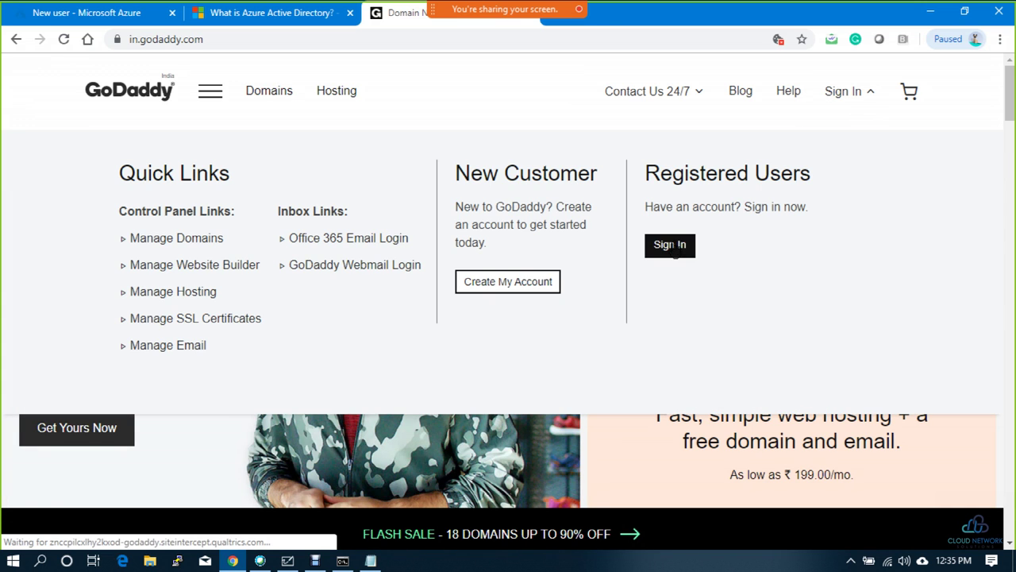
click(672, 246)
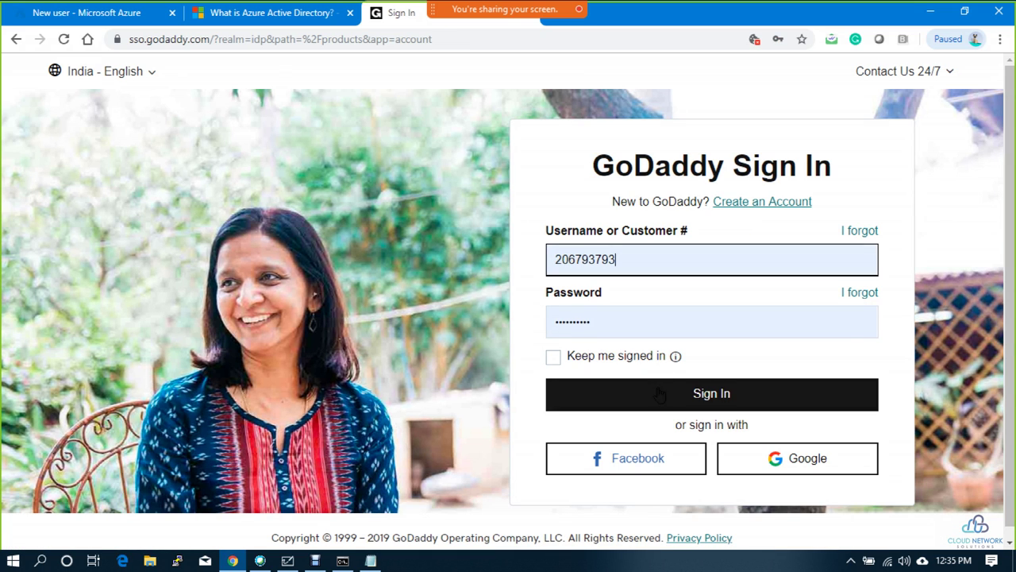
click(660, 393)
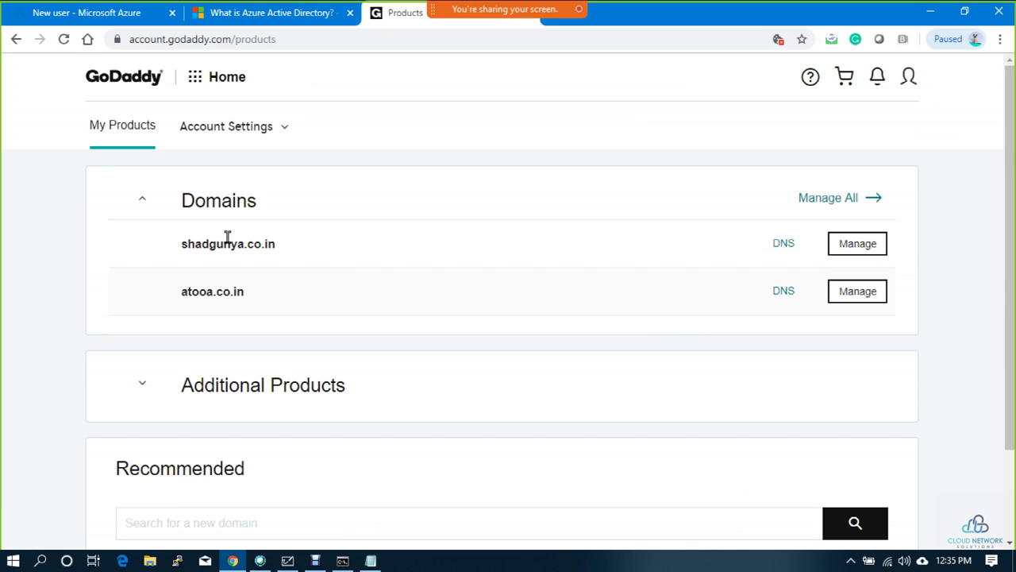
Open DNS management for shadgunya.co.in and confirm it uses Azure DNS nameservers
drag(192, 242, 290, 254)
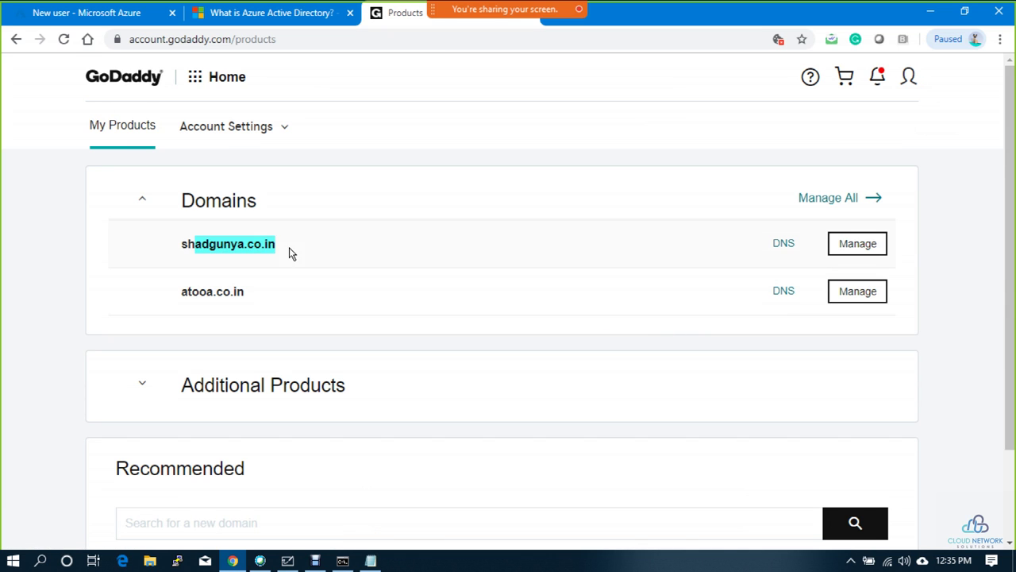
click(782, 244)
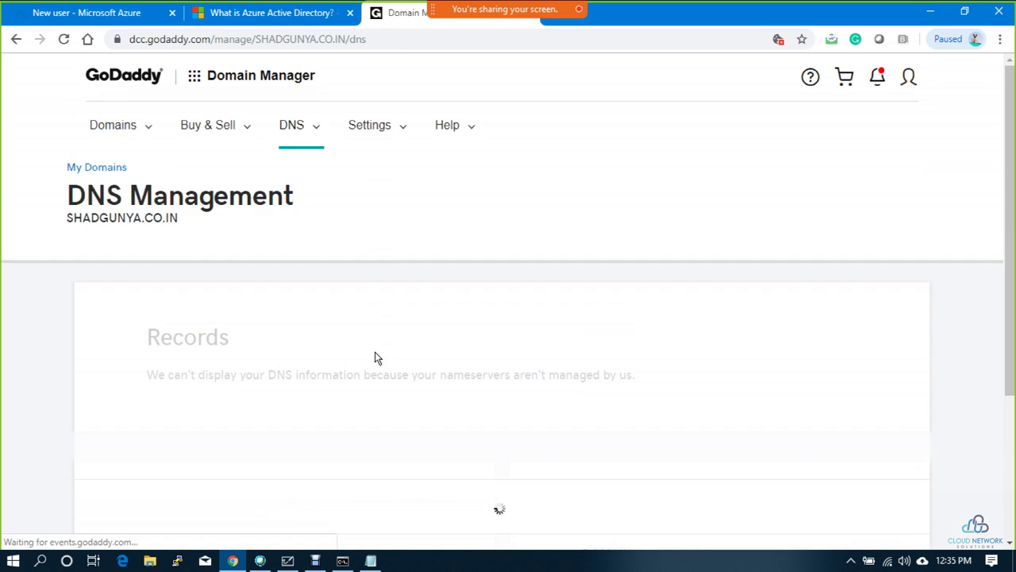
scroll(381, 341, down, 3)
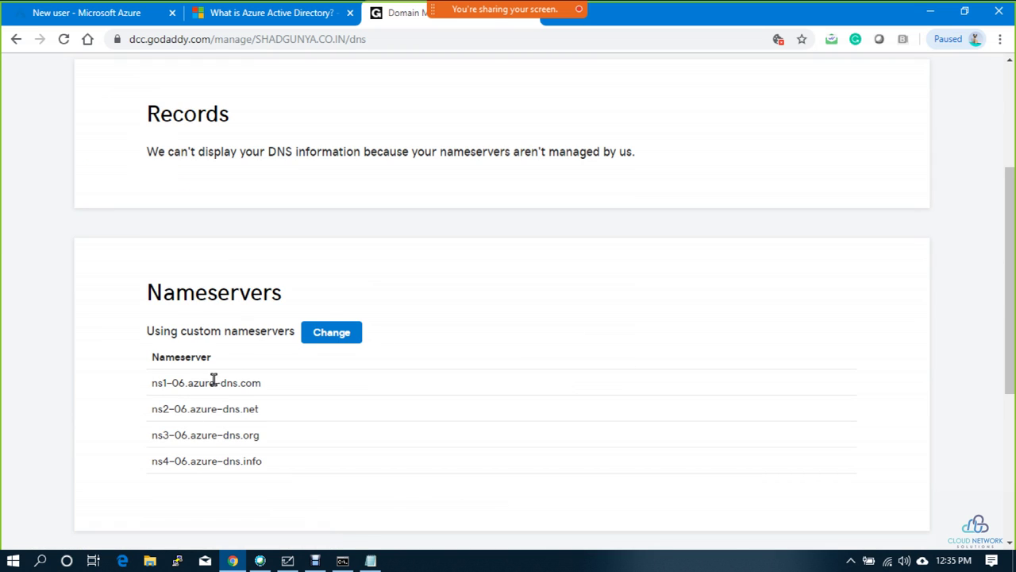
scroll(178, 185, up, 3)
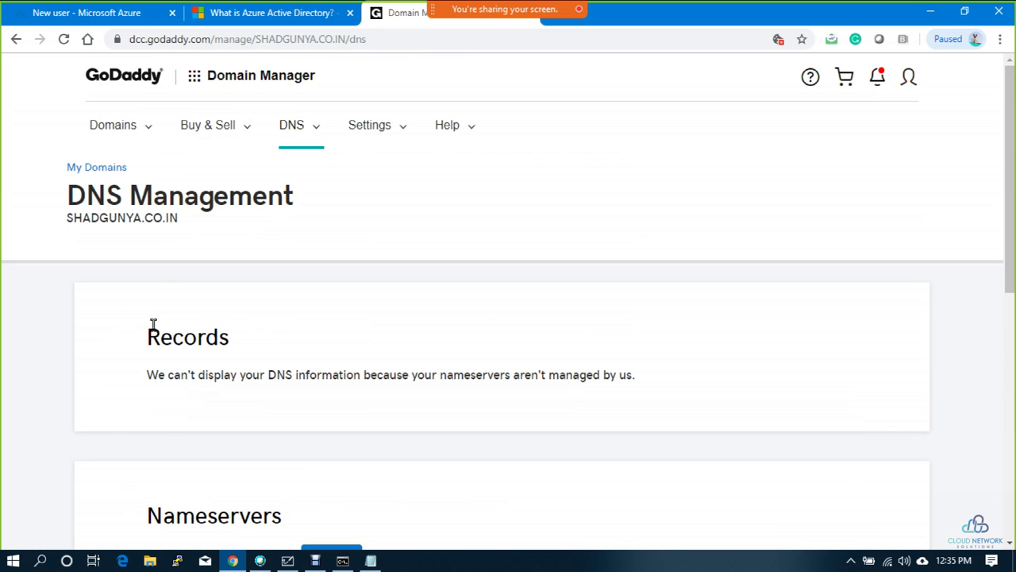
drag(73, 217, 180, 220)
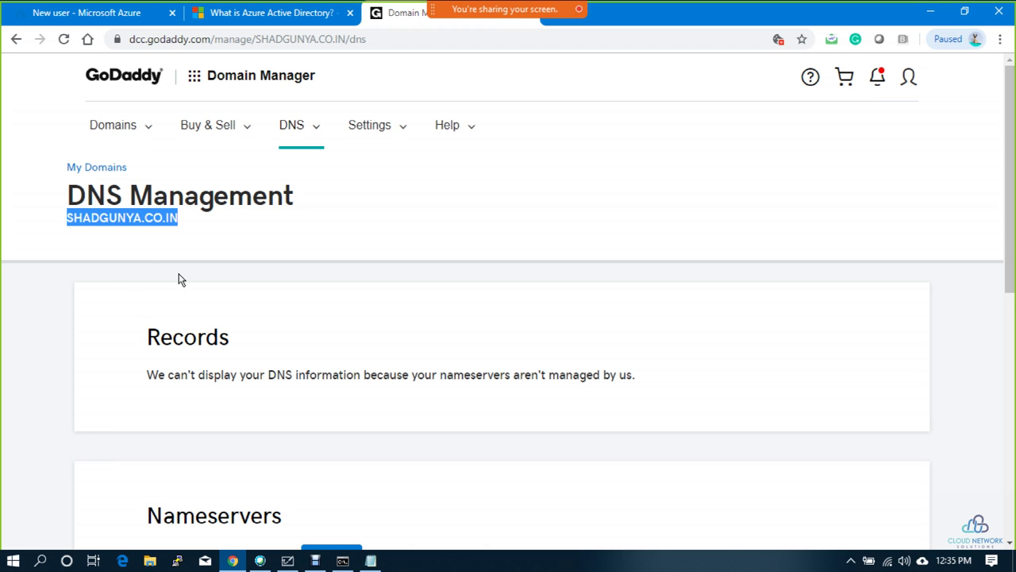
Search 'dns' in the portal and open DNS zones, discarding the unsaved new-user form
click(71, 16)
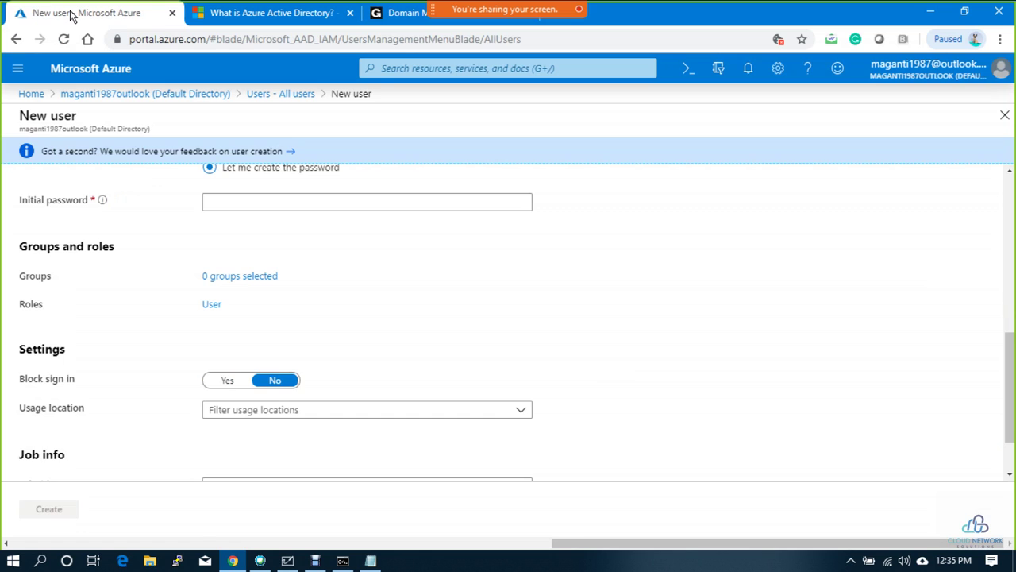
click(423, 67)
text(dns)
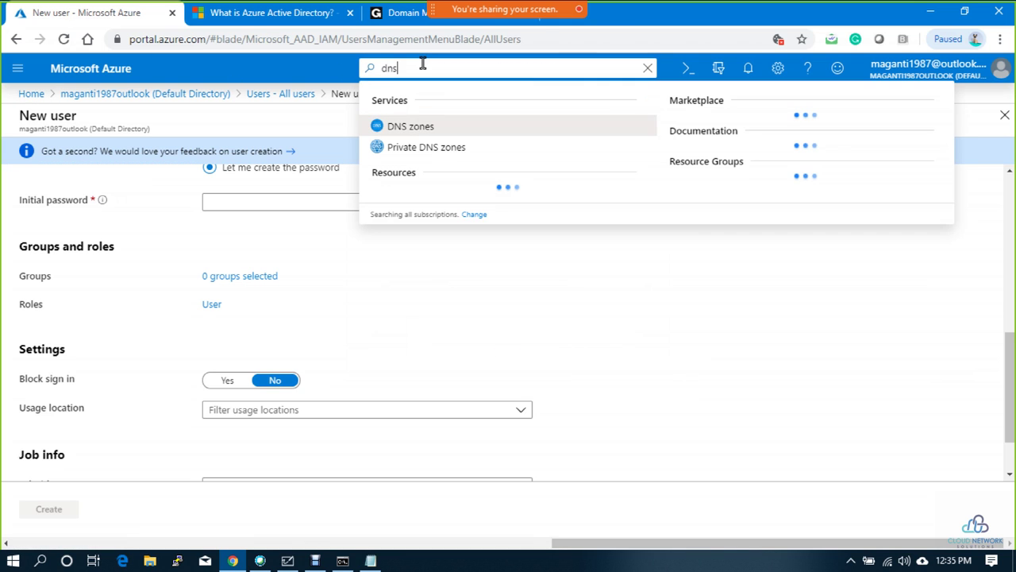
click(411, 127)
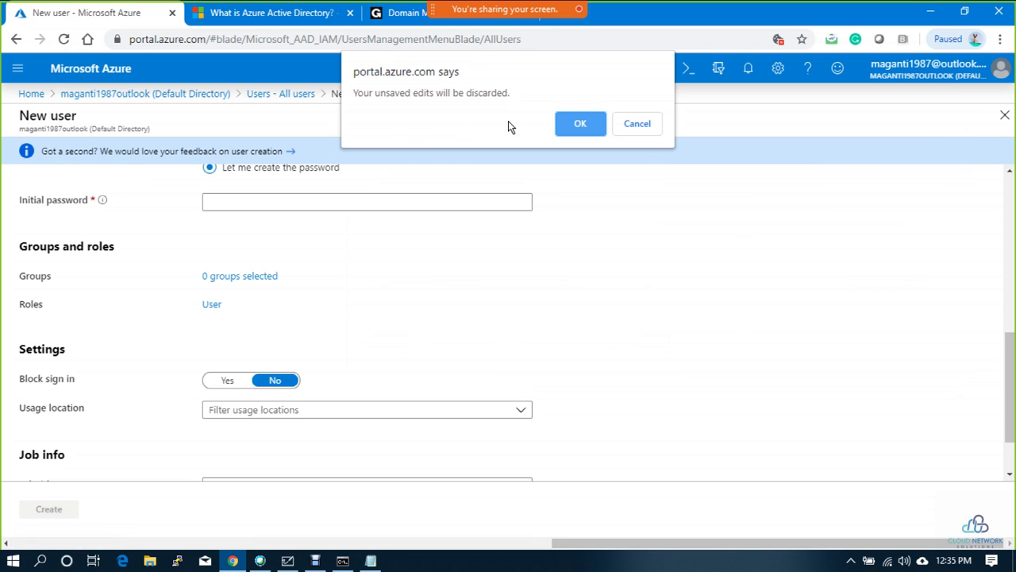
click(577, 124)
Highlight the 'Connect with Azure (DNSZONE)' step in the notes, then return to DNS zones
key(alt+Tab)
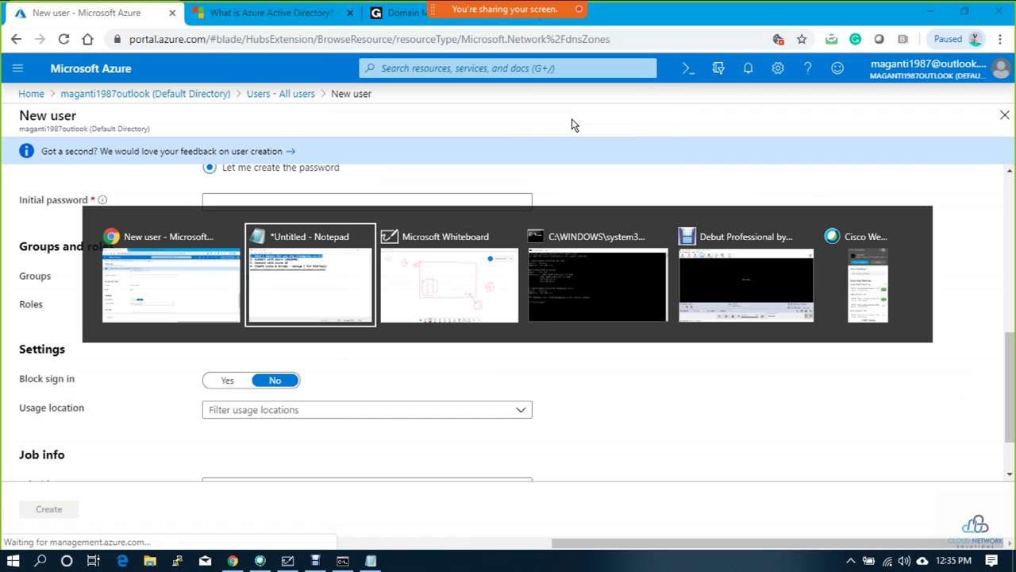
drag(433, 119, 164, 119)
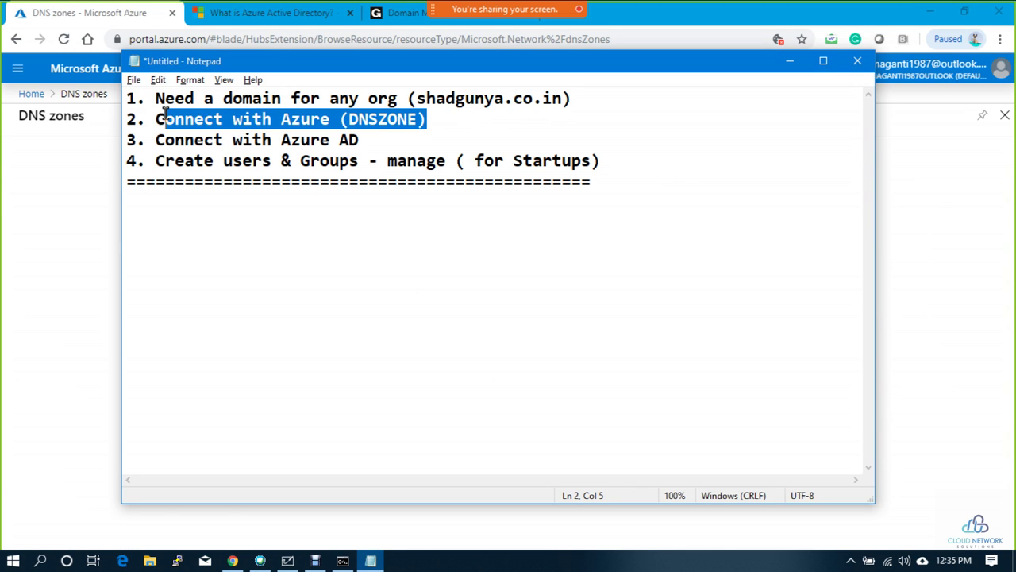
drag(584, 101, 154, 98)
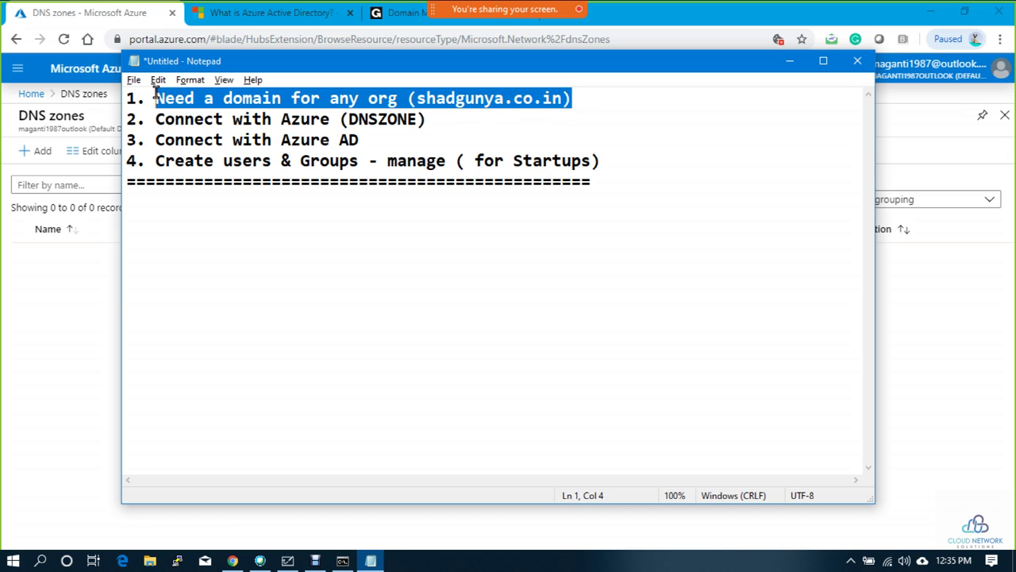
drag(448, 122, 164, 111)
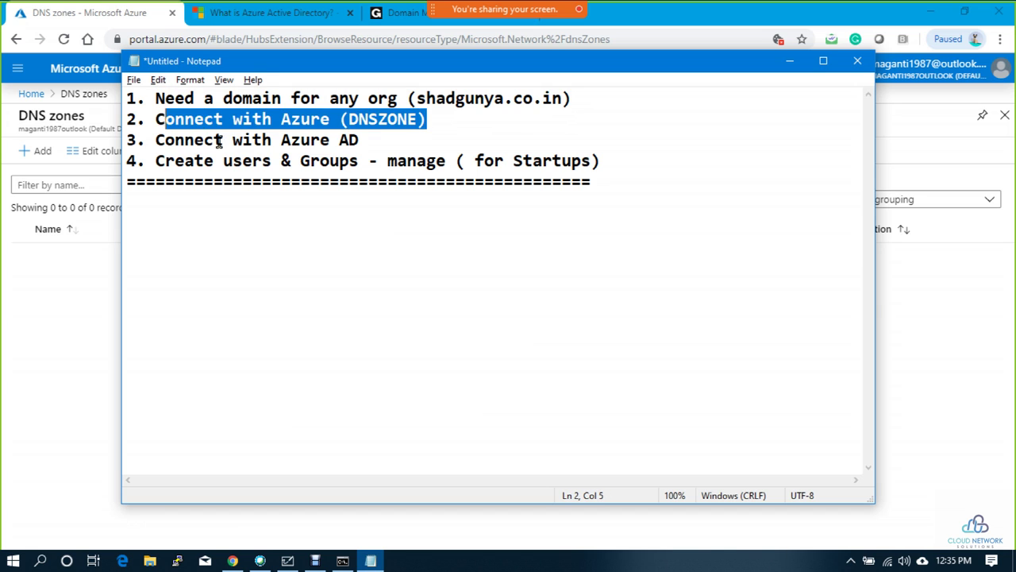
click(43, 181)
Fill the Create DNS zone form with resource group azureoct2019 and name shadgunya.co.in
click(499, 460)
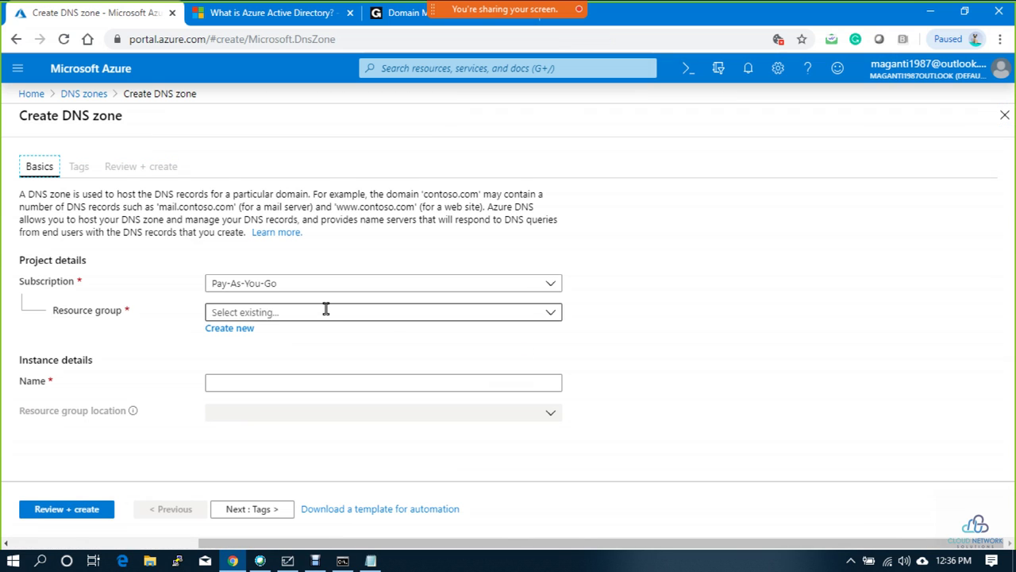
click(325, 311)
click(278, 342)
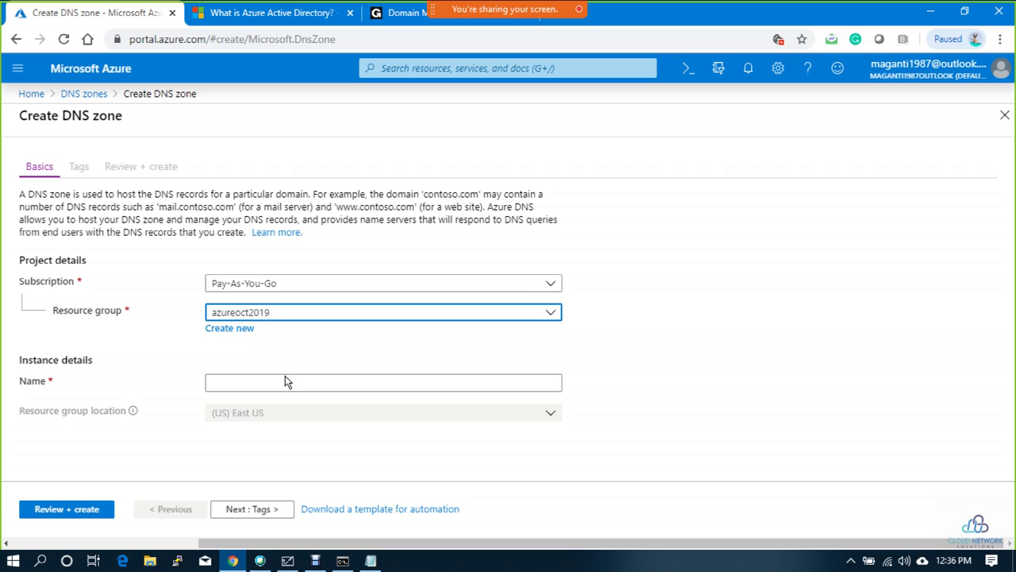
click(282, 380)
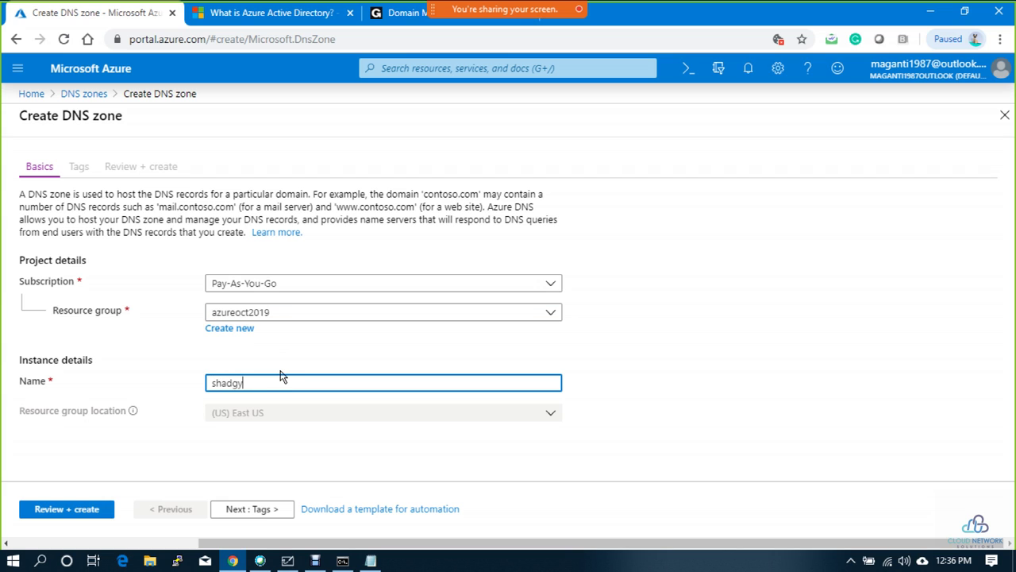
text(shadgunya.co.in)
Review and create the zone, then go back to the portal Home page
click(68, 511)
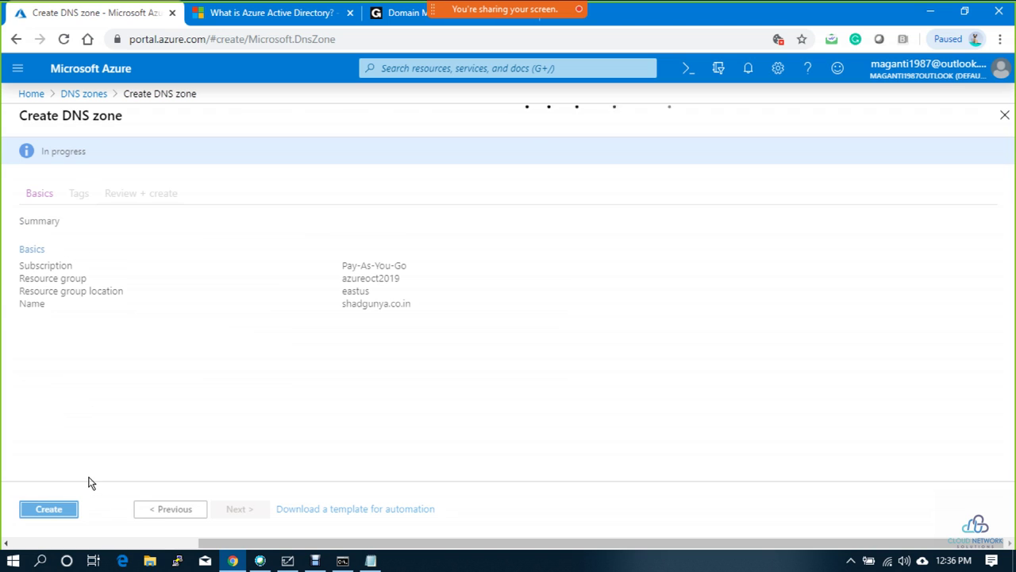
click(68, 511)
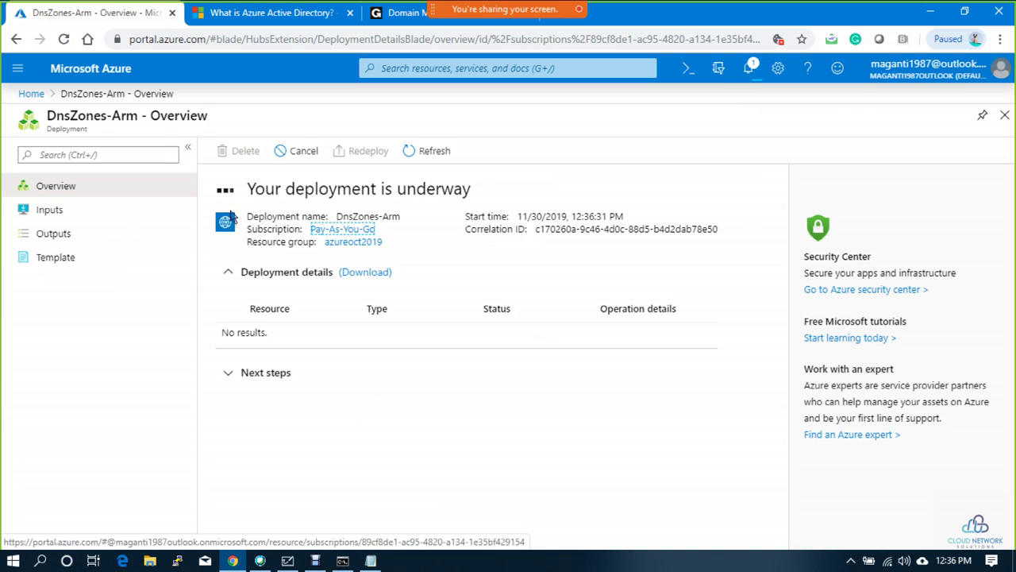
click(31, 94)
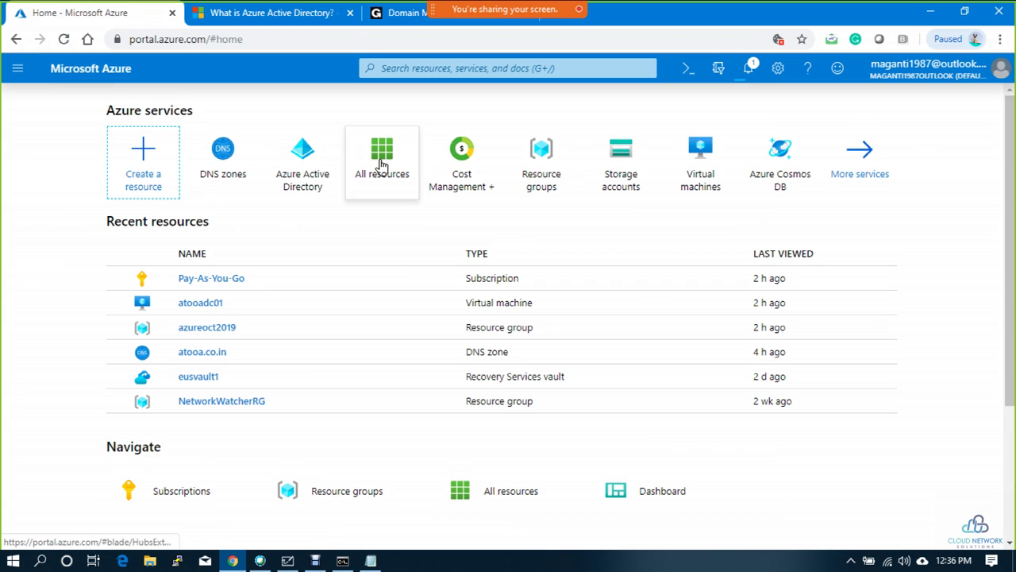
Check the zone deployment and All resources, then open Resource groups from the portal menu
click(384, 163)
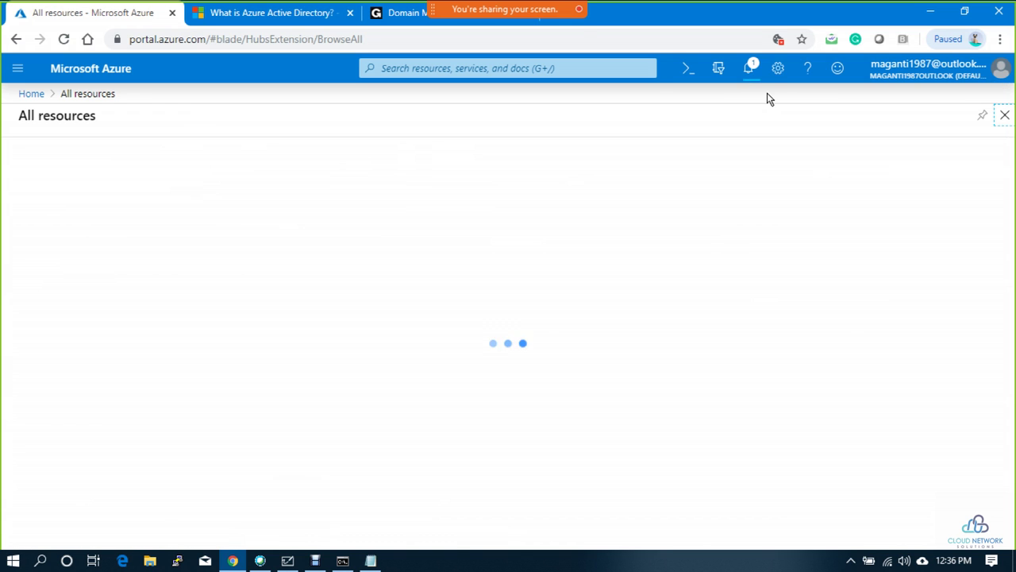
click(640, 24)
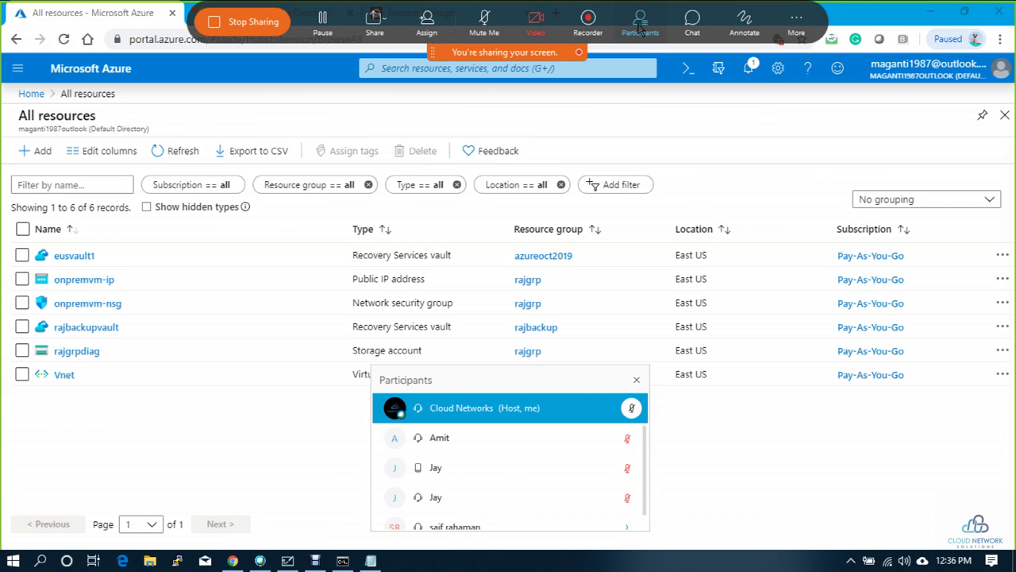
scroll(549, 500, down, 1)
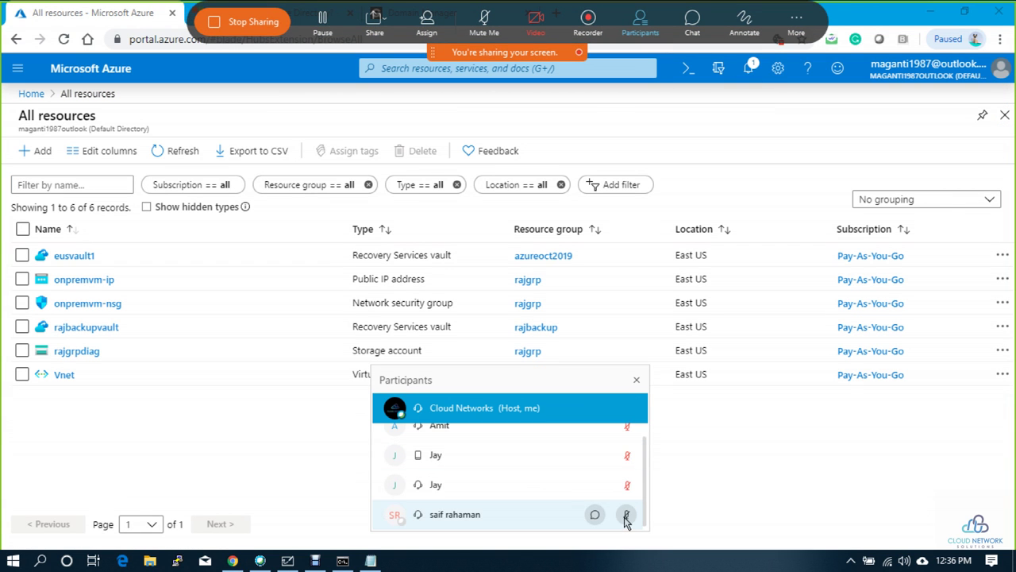
click(573, 520)
click(636, 381)
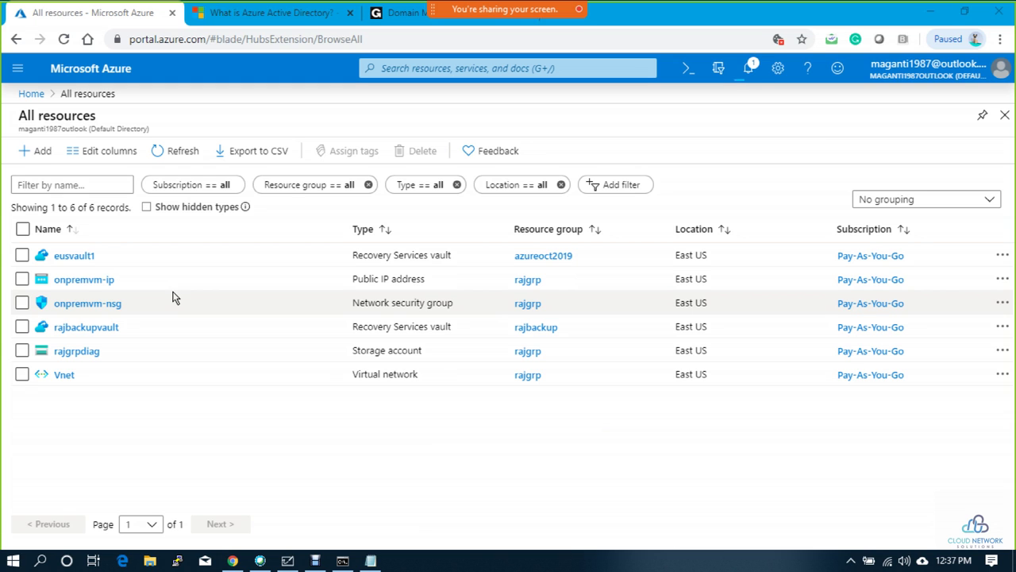
click(17, 68)
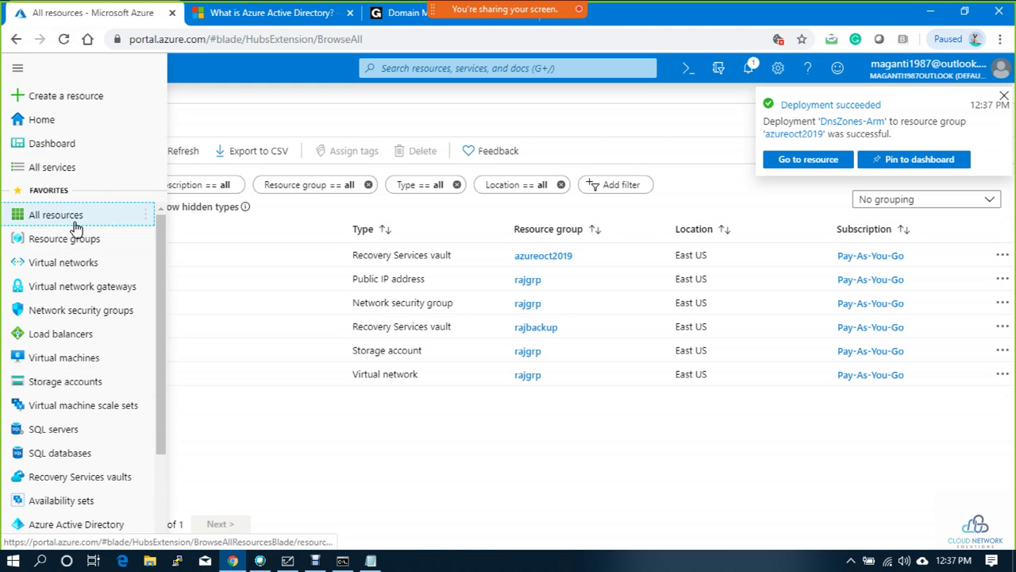
click(76, 228)
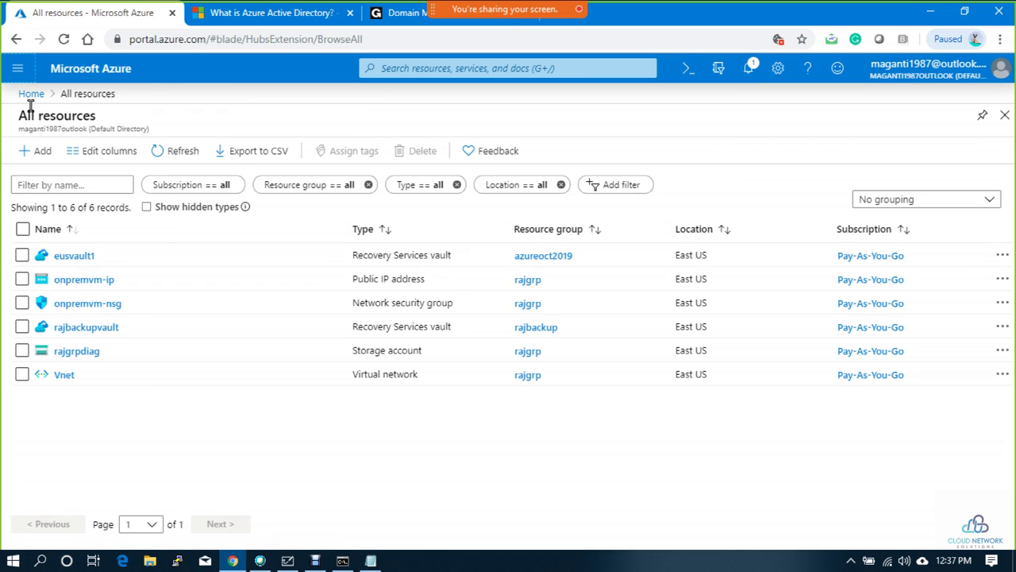
click(22, 68)
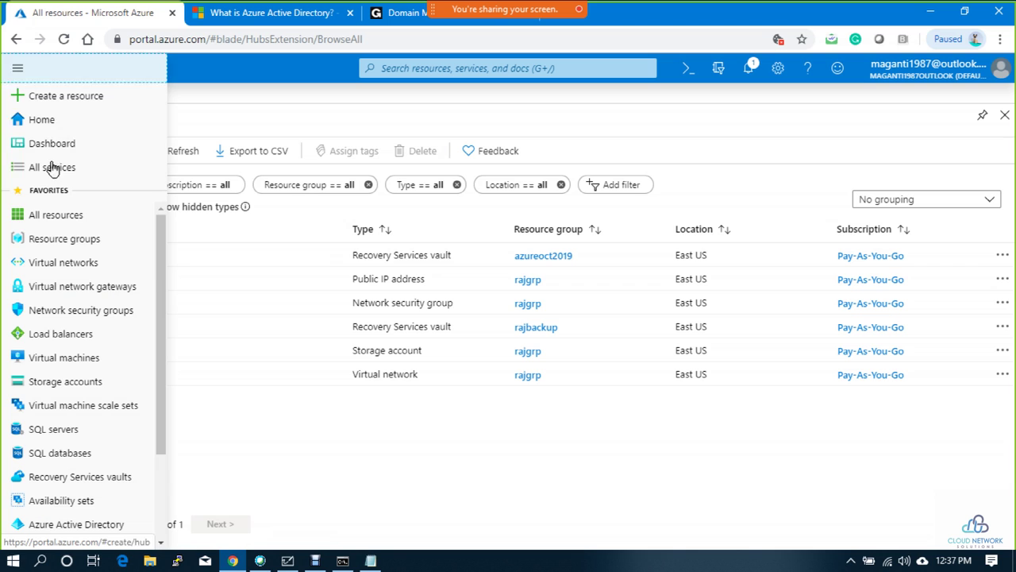
click(81, 240)
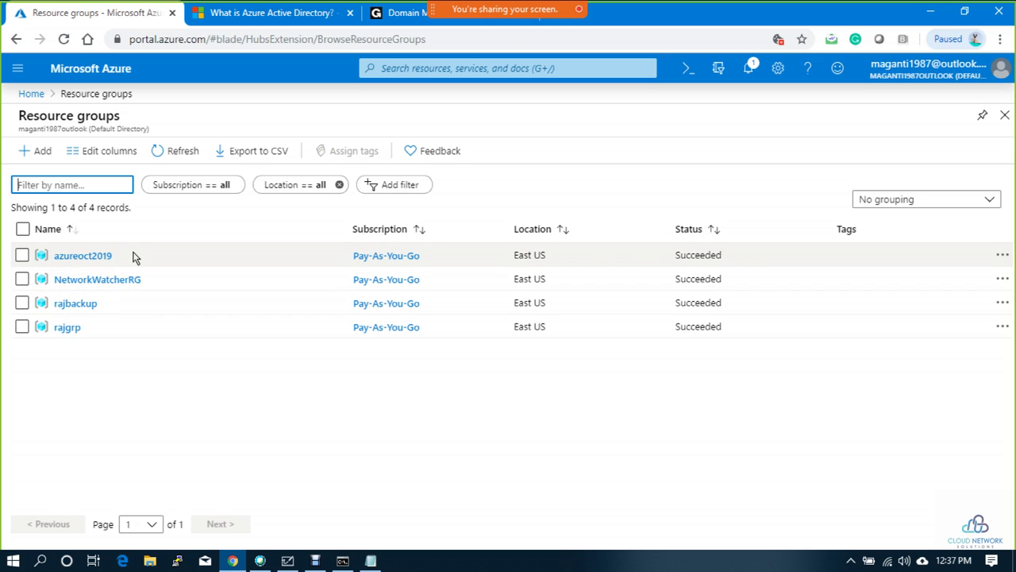
Open the shadgunya.co.in zone from refreshed group azureoct2019, then switch to the GoDaddy tab
click(108, 258)
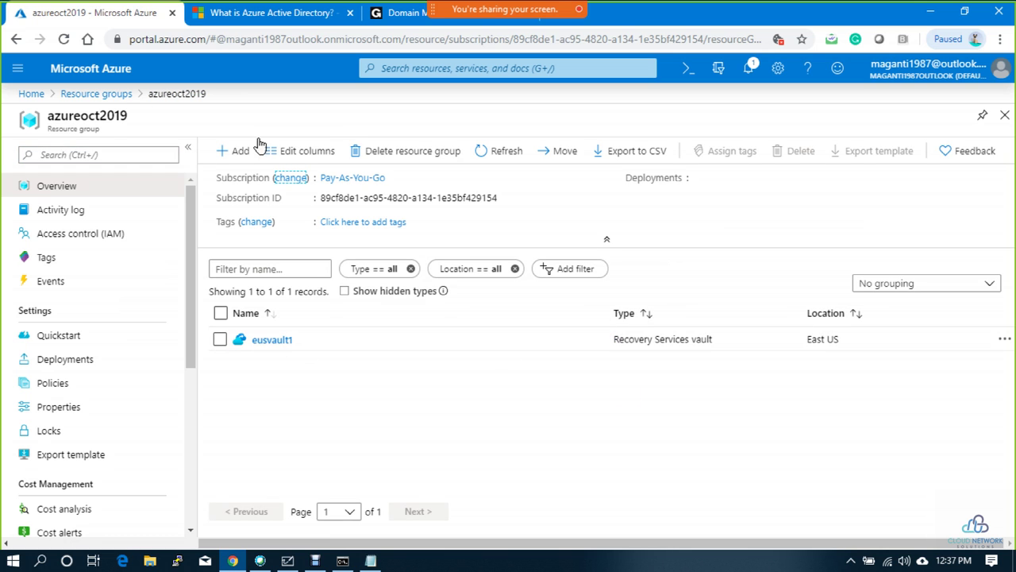
click(497, 151)
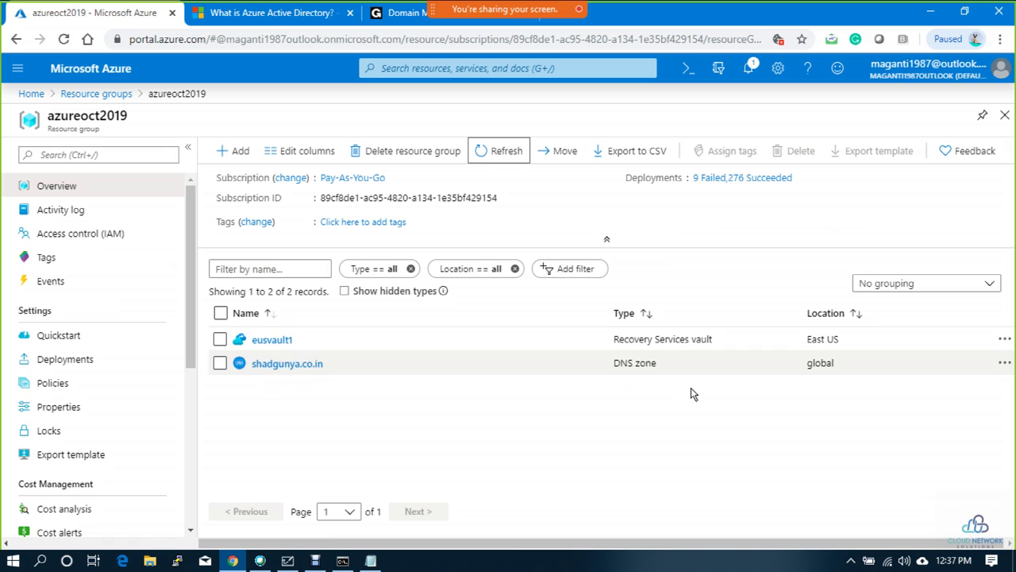
click(277, 368)
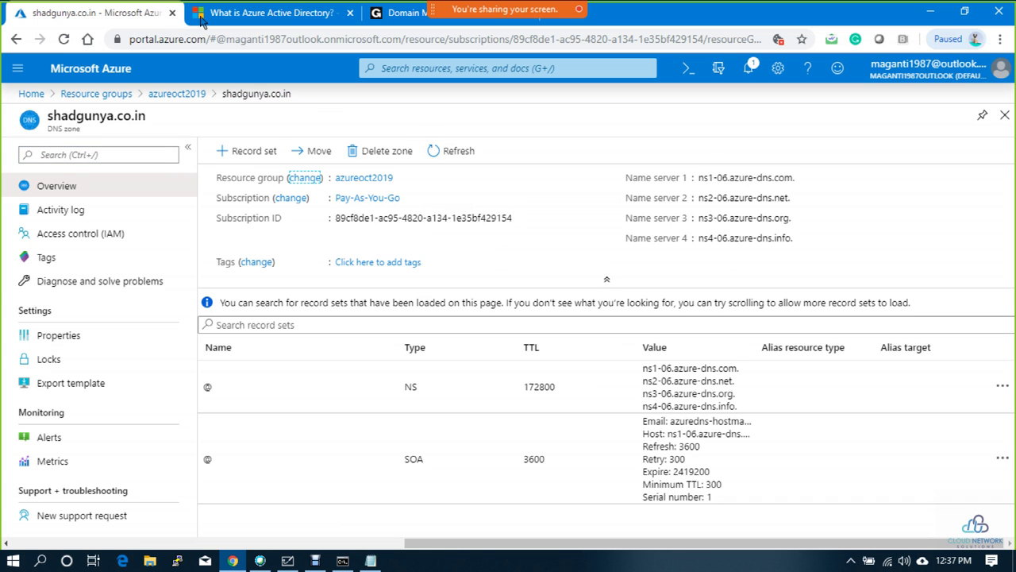
click(369, 14)
Close the Azure AD article and confirm GoDaddy lists the four ns-06 Azure name servers
click(350, 12)
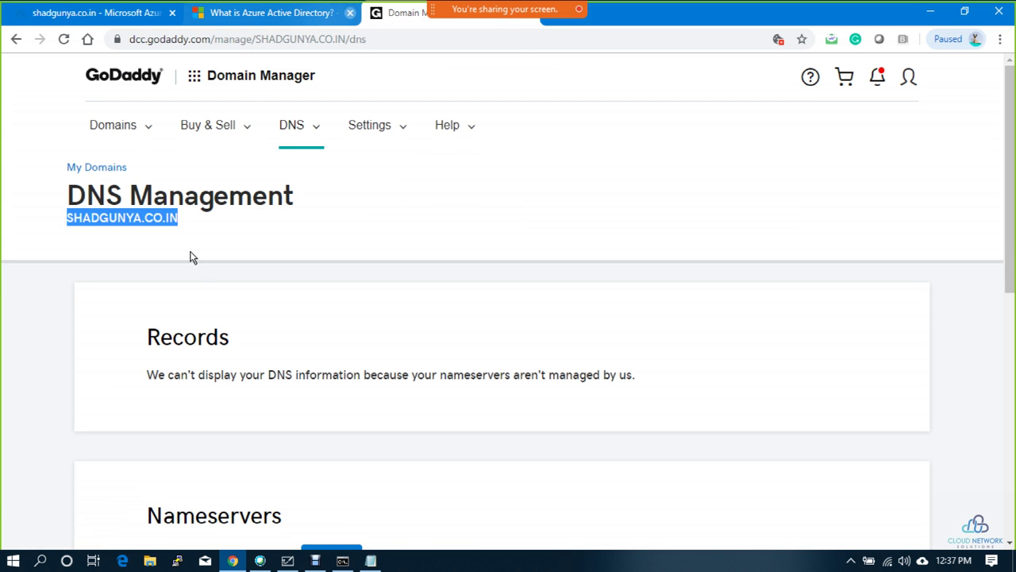
scroll(235, 367, down, 4)
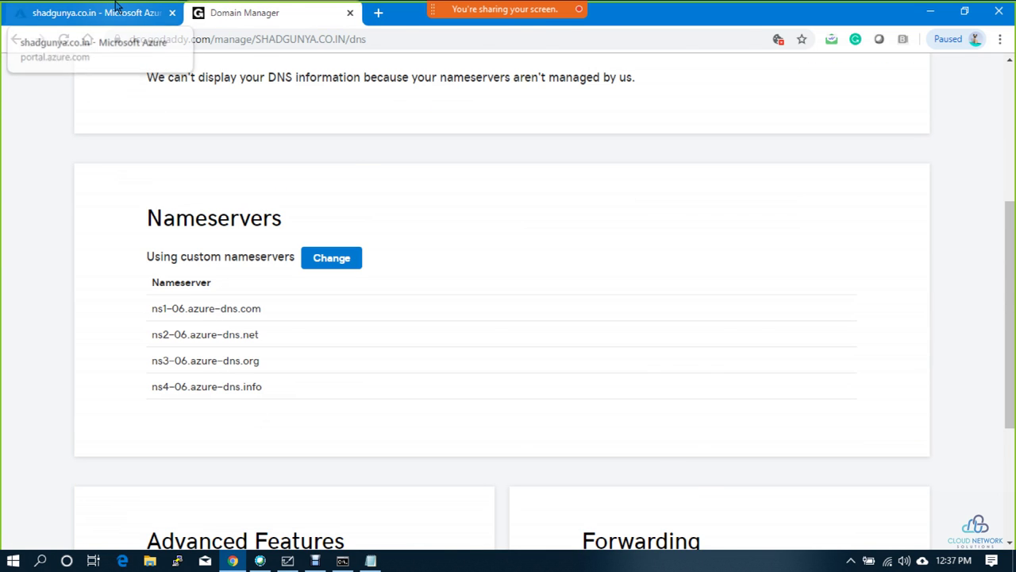
click(95, 12)
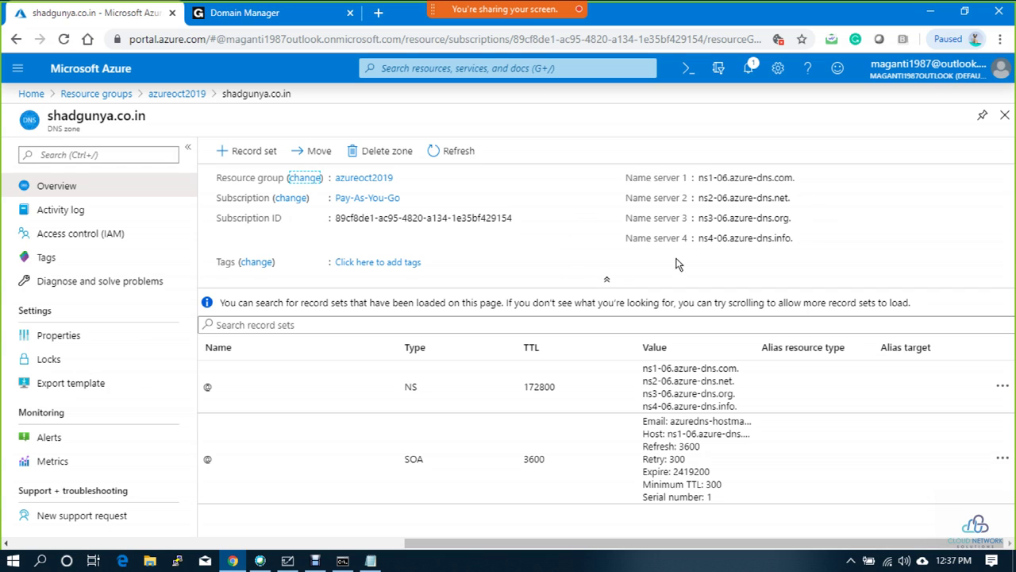
Highlight the 'Connect with Azure AD' plan step in Notepad, then open the portal services menu
triple_click(124, 114)
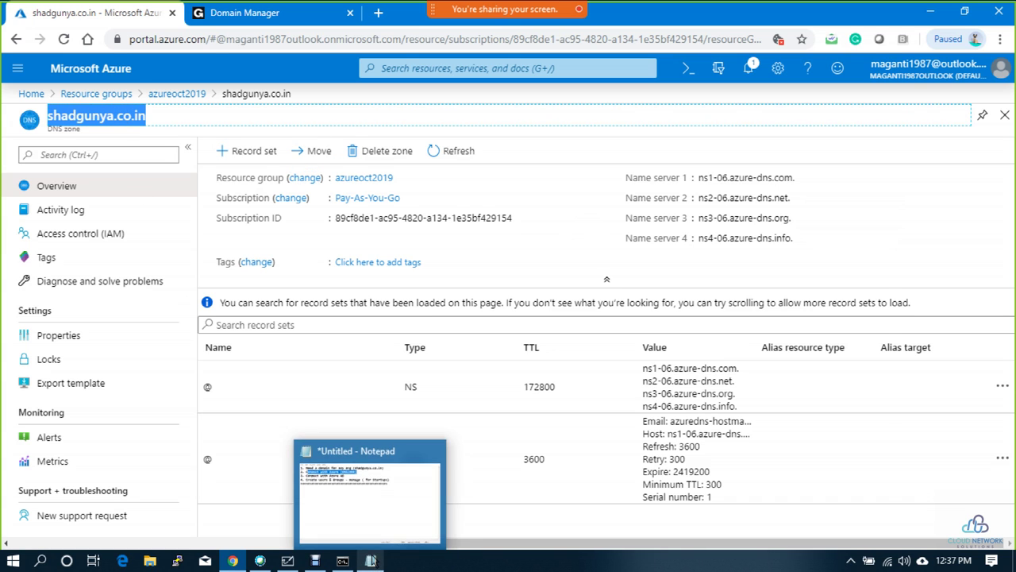
click(370, 560)
drag(368, 139, 155, 132)
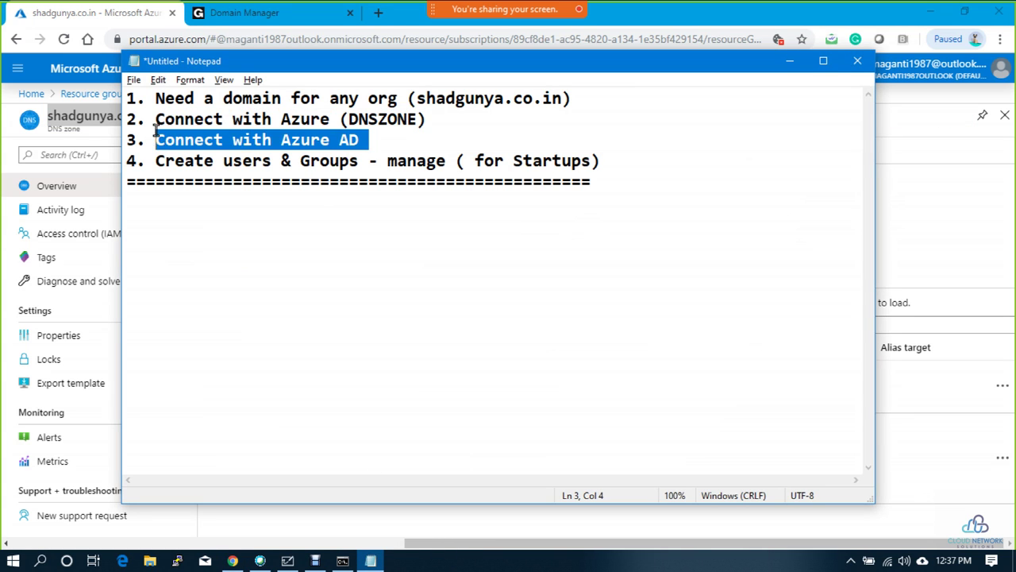
click(370, 560)
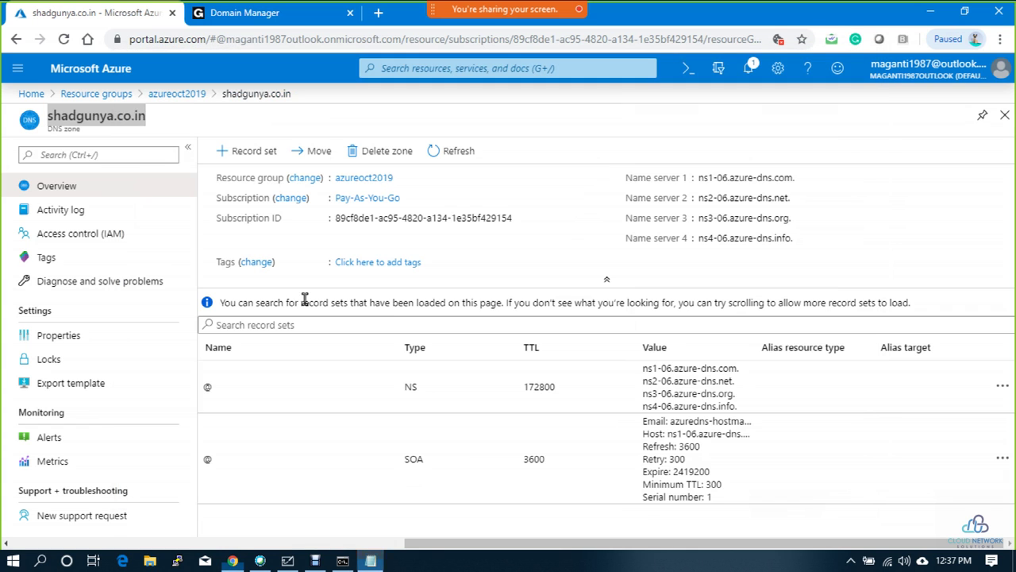
click(17, 68)
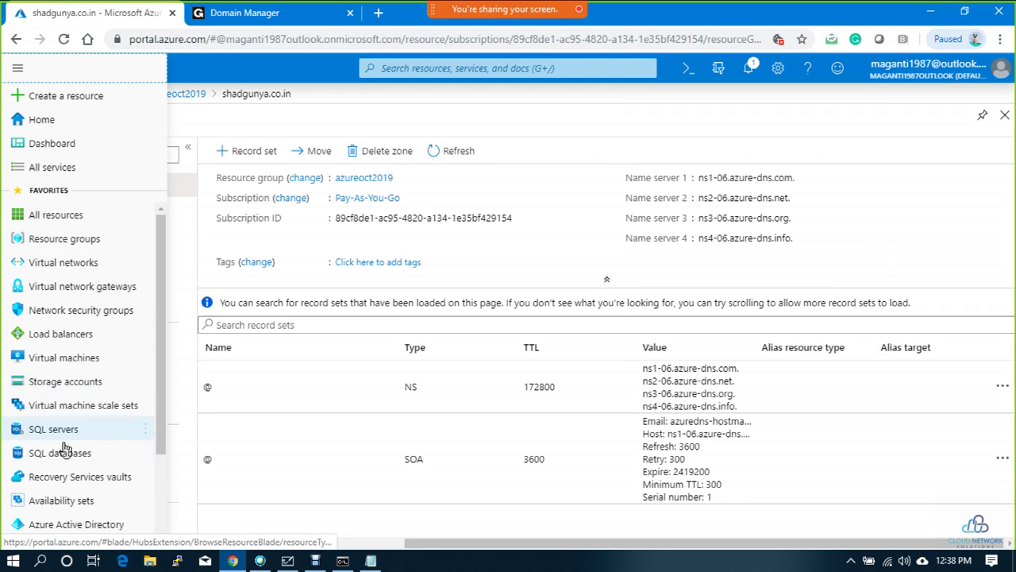
scroll(75, 453, down, 3)
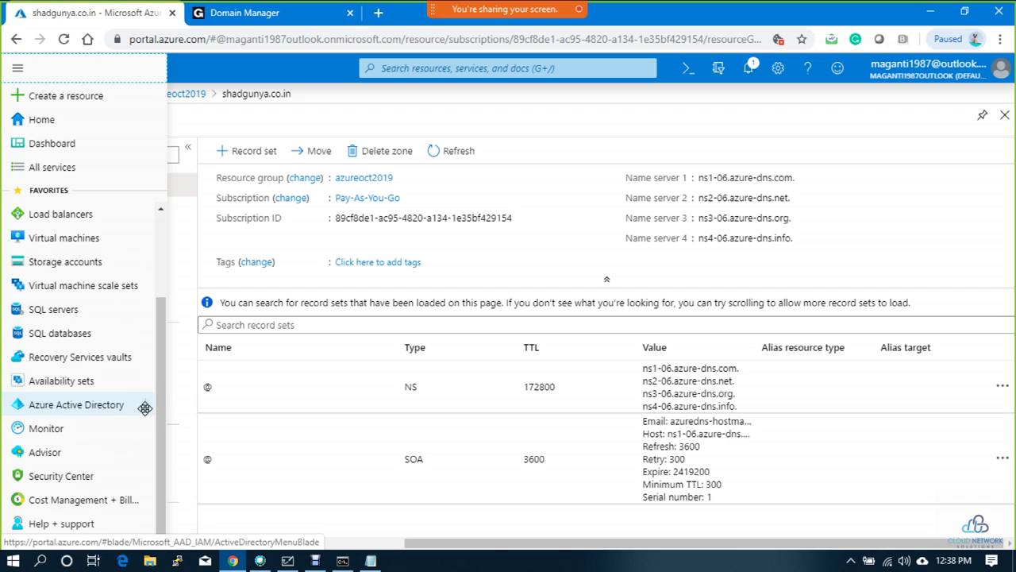
Open Azure Active Directory in a new tab and review the Default Directory overview
ctrl+click(94, 407)
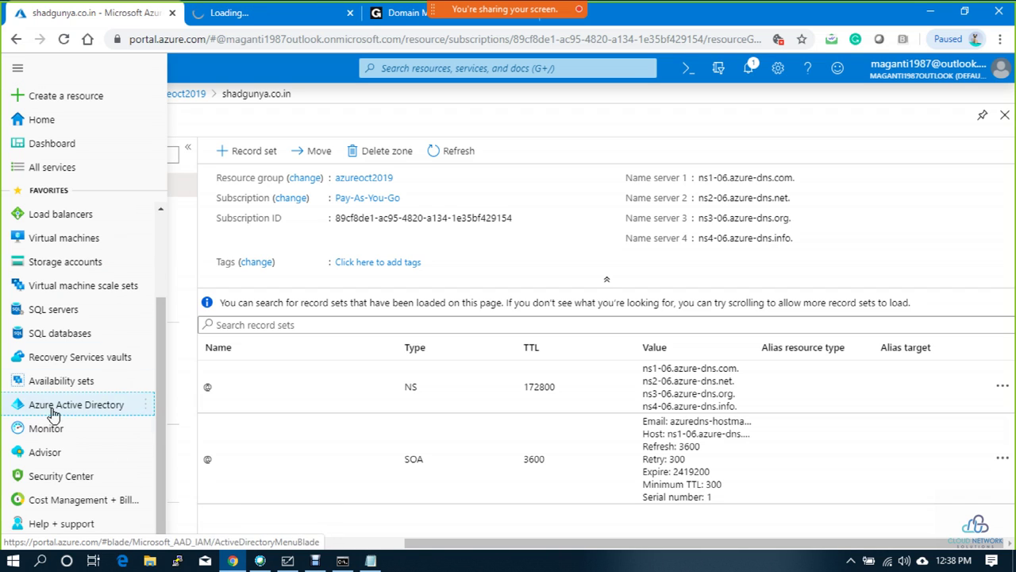
key(ctrl+Tab)
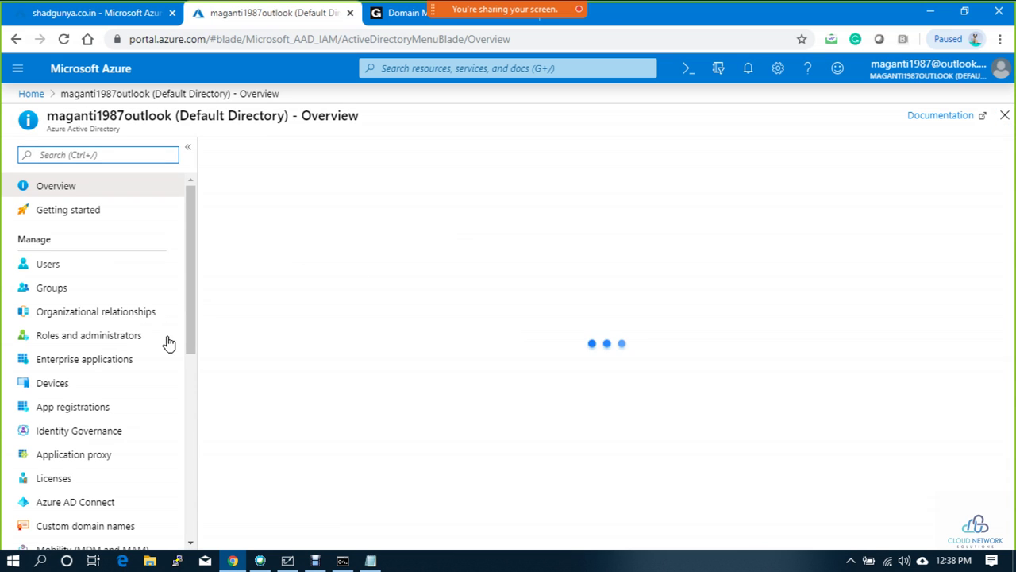
scroll(103, 477, down, 1)
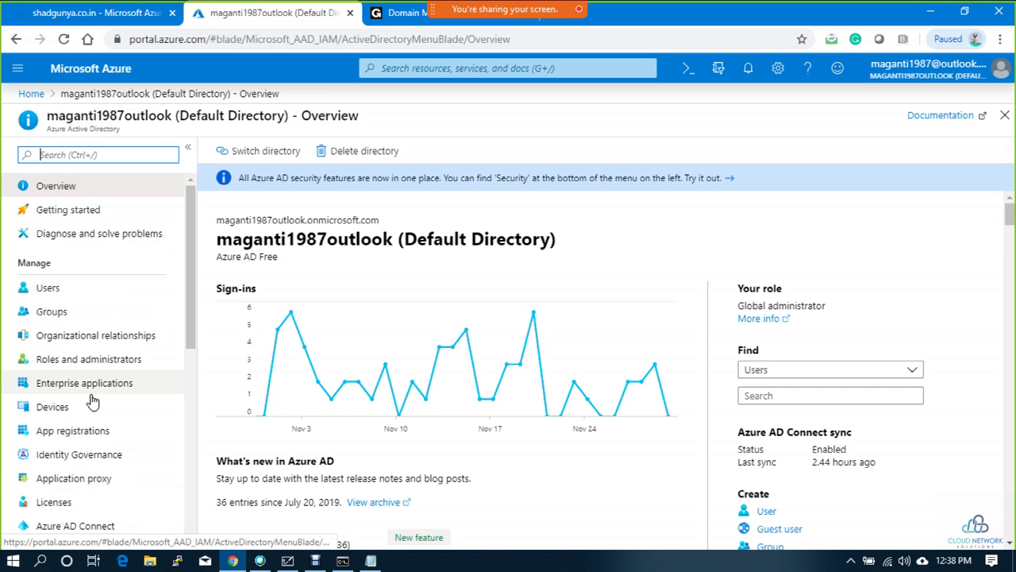
scroll(93, 402, down, 2)
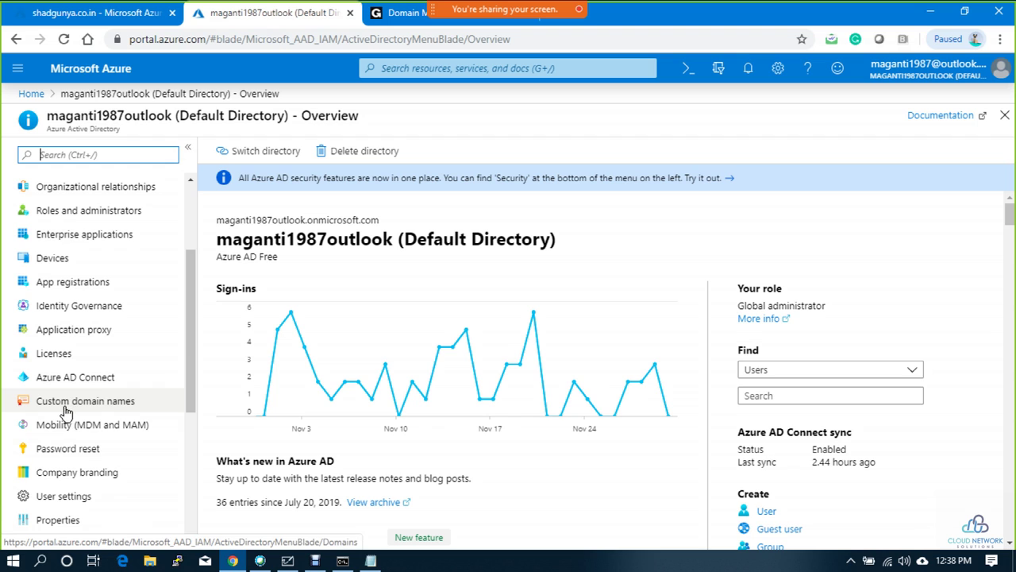
Open Custom domain names, note verified ATOOA.CO.IN, and view the default onmicrosoft.com domain details
click(71, 411)
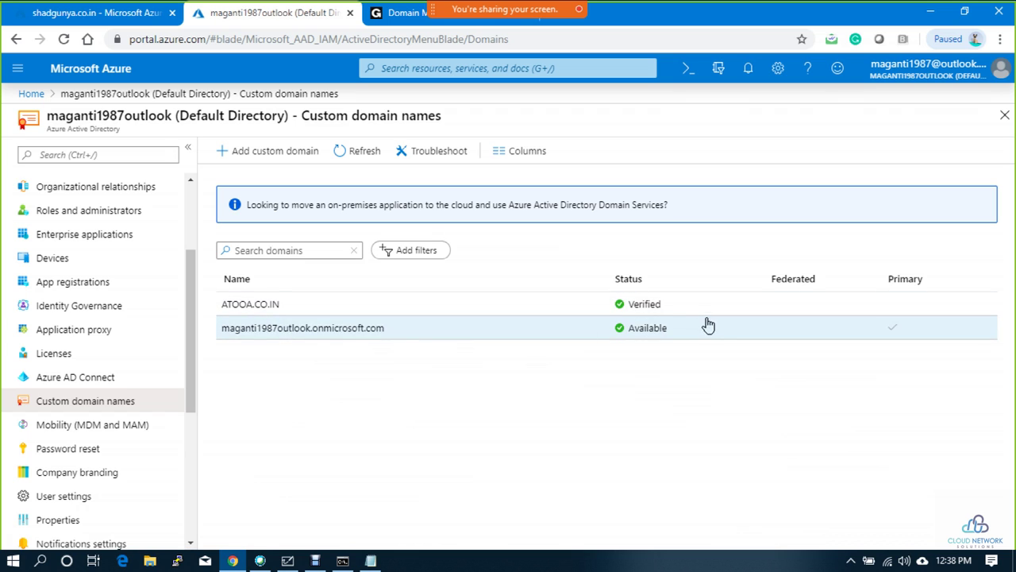
drag(647, 305, 222, 310)
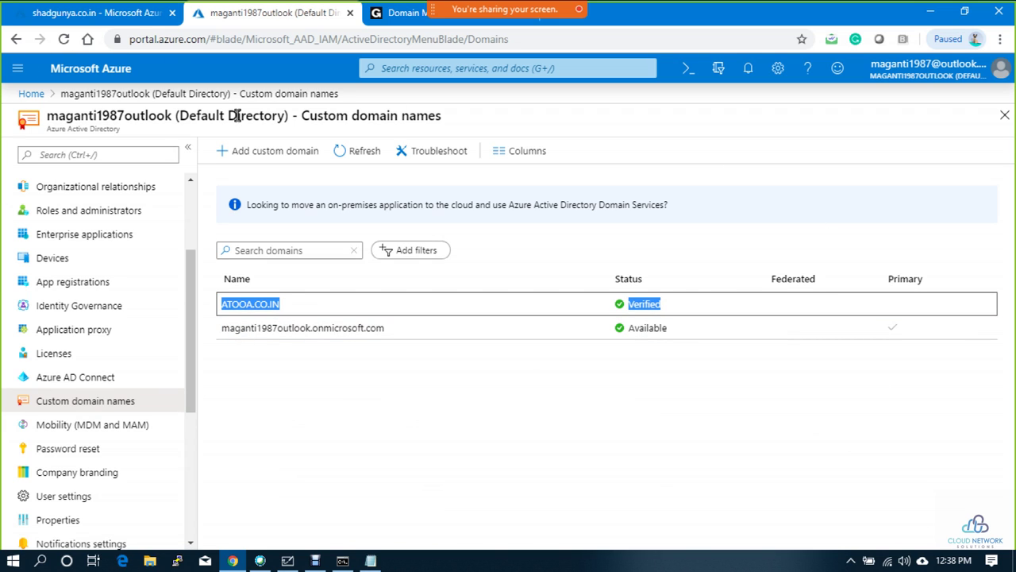
click(300, 332)
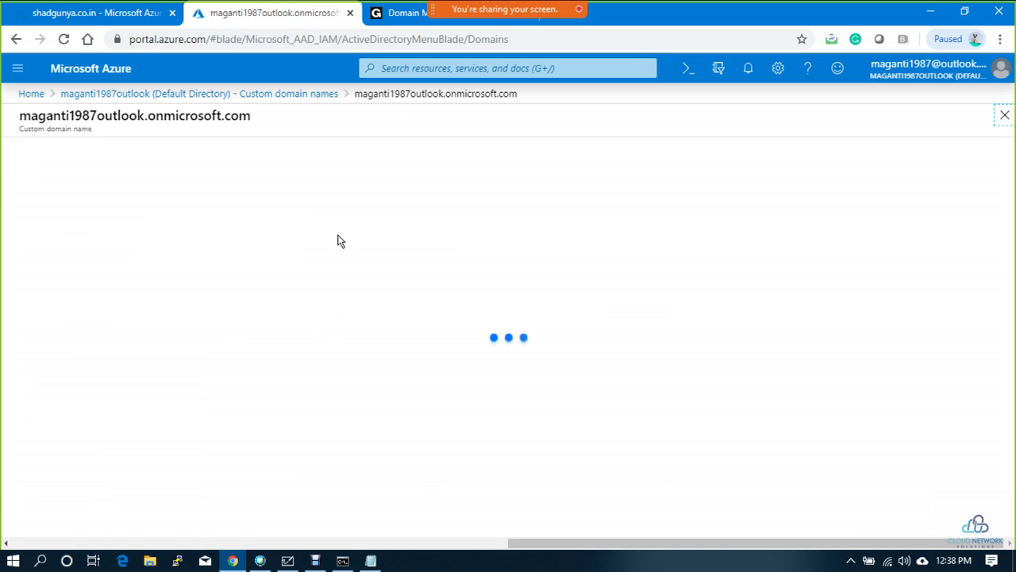
drag(258, 119, 20, 107)
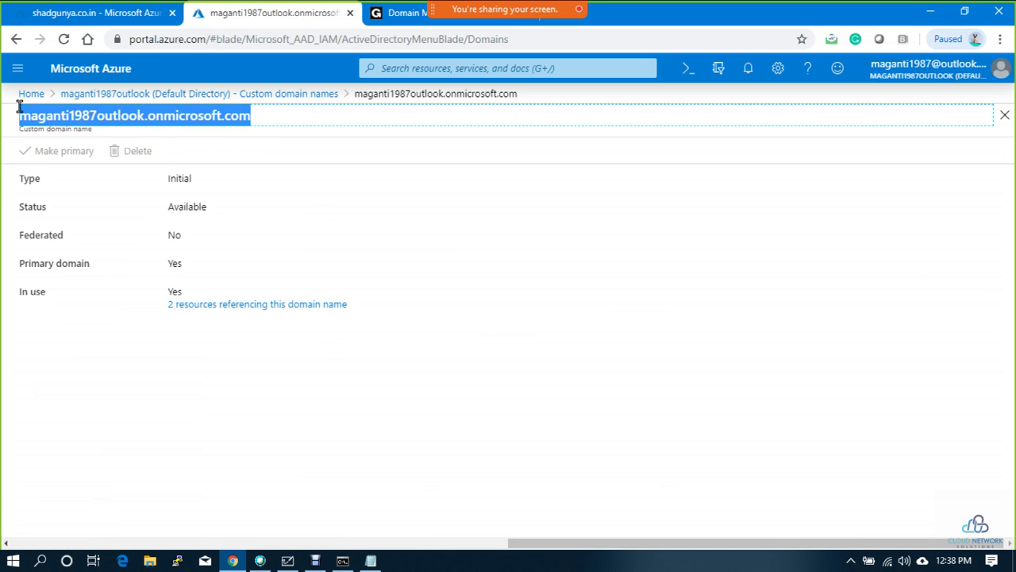
click(246, 96)
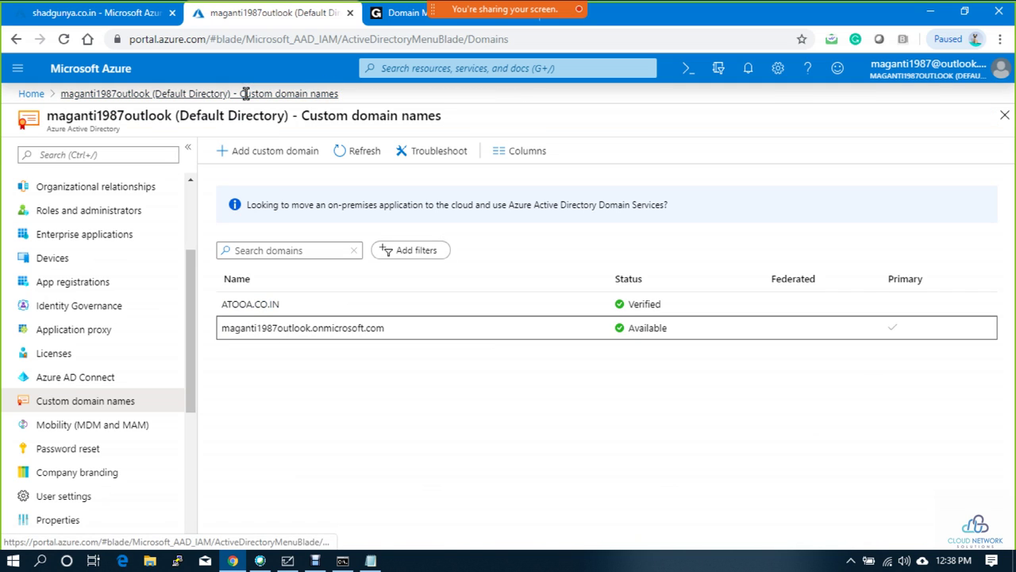
Show the signed-in account's e-mail address in the account menu
click(991, 79)
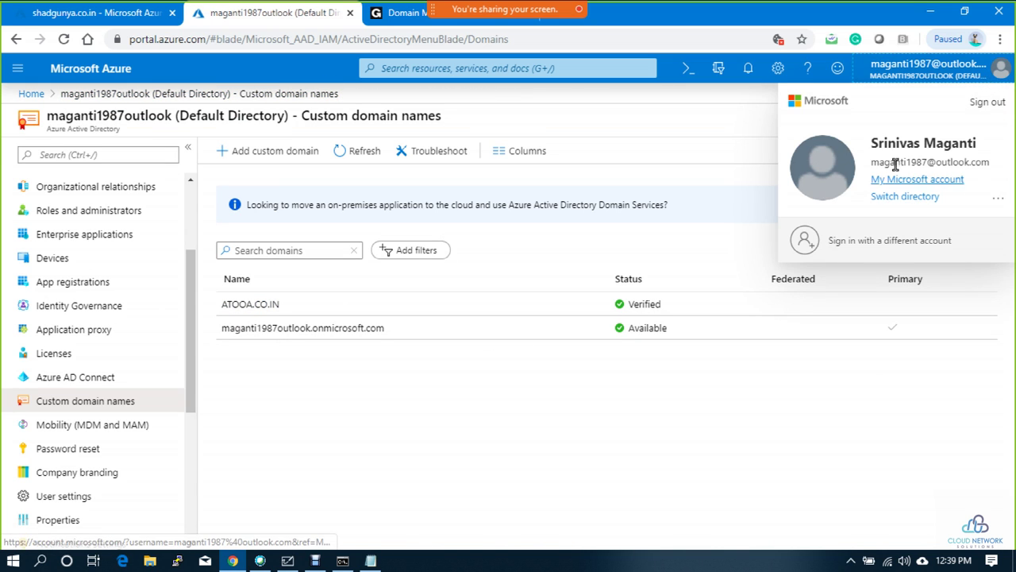
drag(879, 162, 988, 160)
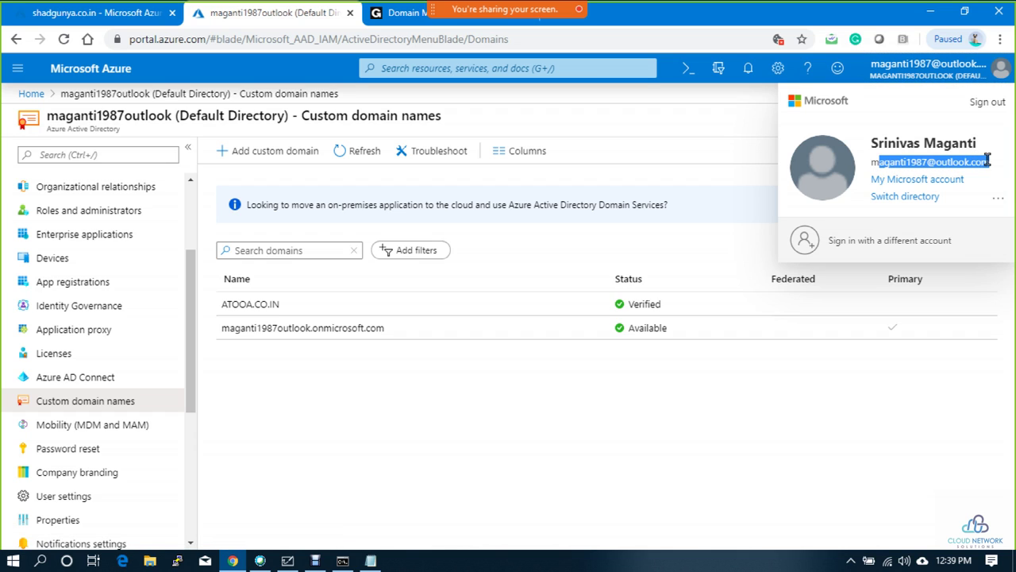
drag(870, 162, 988, 162)
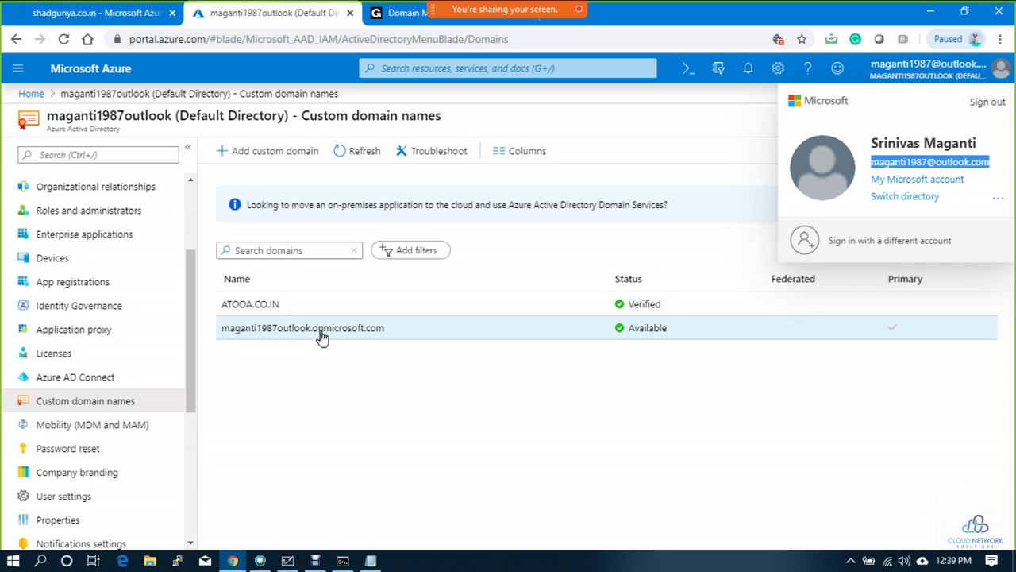
Point out the default onmicrosoft.com domain row in the custom domain names list
drag(388, 338, 314, 337)
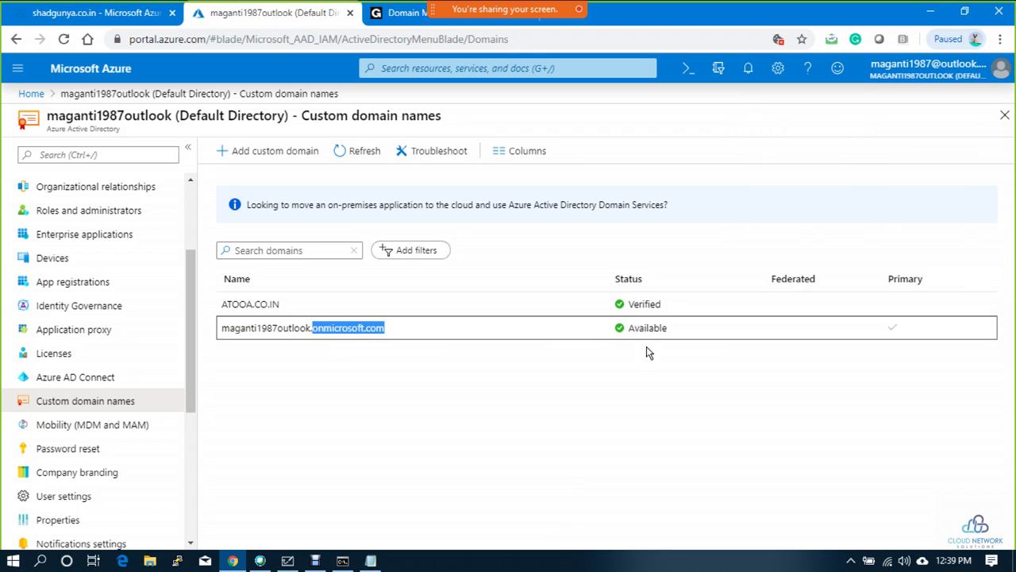
drag(689, 345, 662, 410)
click(286, 393)
click(662, 411)
scroll(95, 316, up, 3)
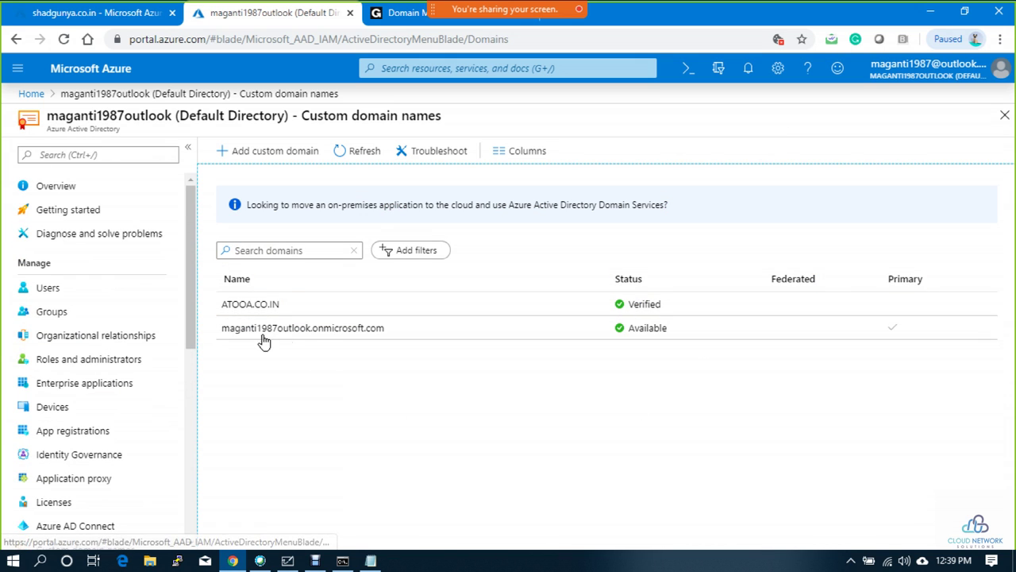
drag(230, 334, 597, 347)
click(558, 408)
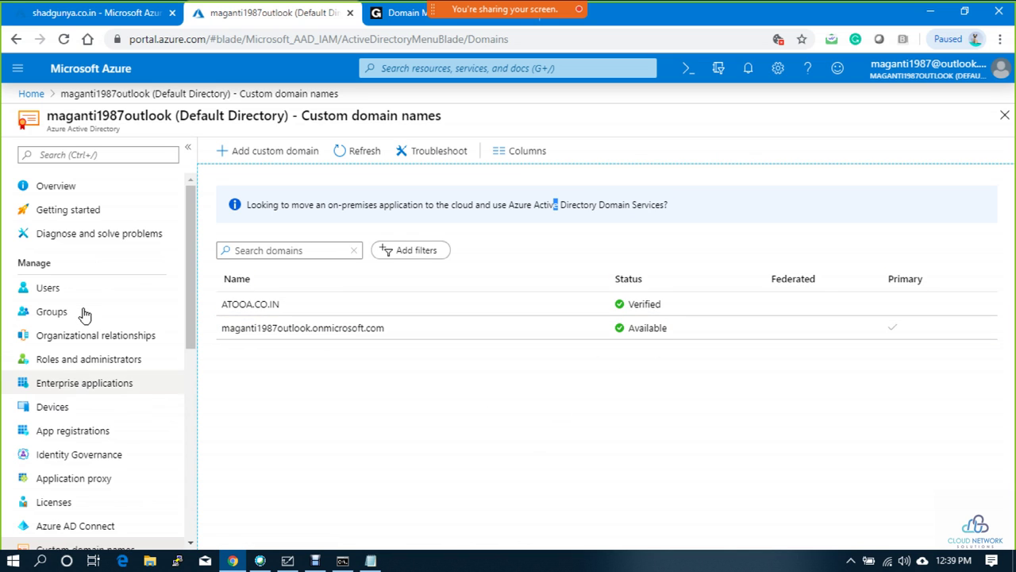
Start a new user 'amit' and check the domain dropdown, which lacks shadgunya.co.in
click(77, 299)
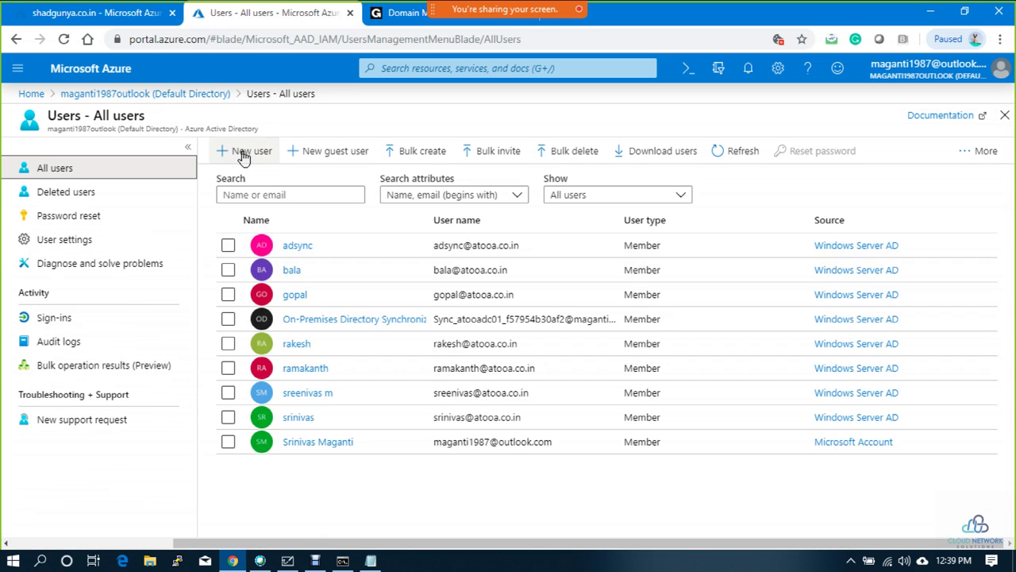
click(244, 150)
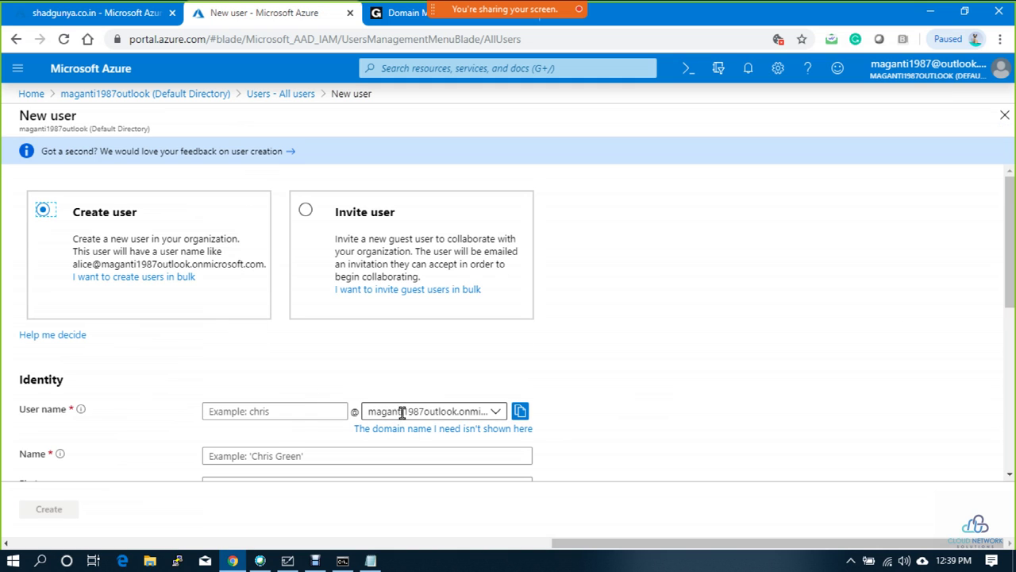
click(293, 411)
text(amit)
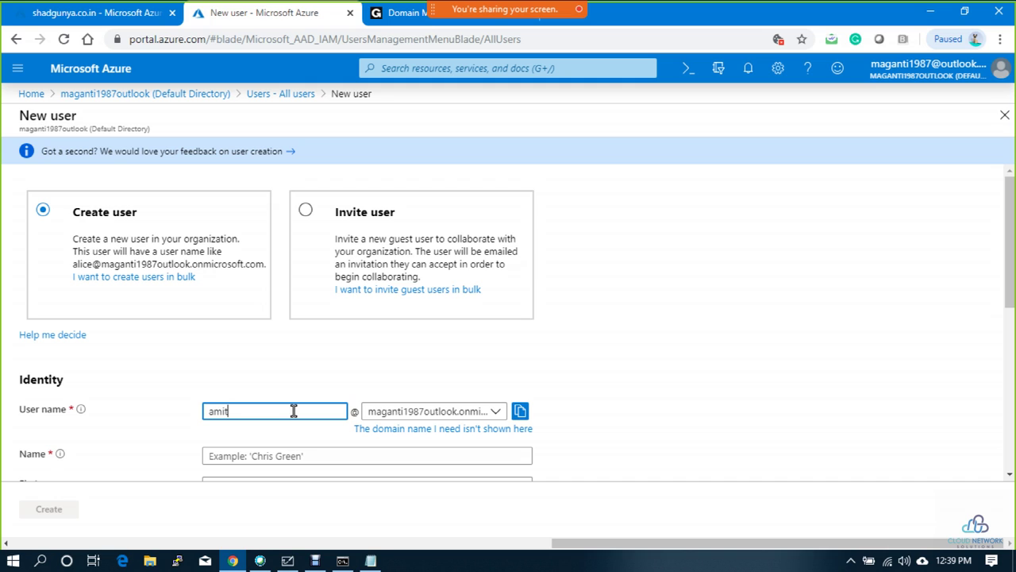
click(370, 410)
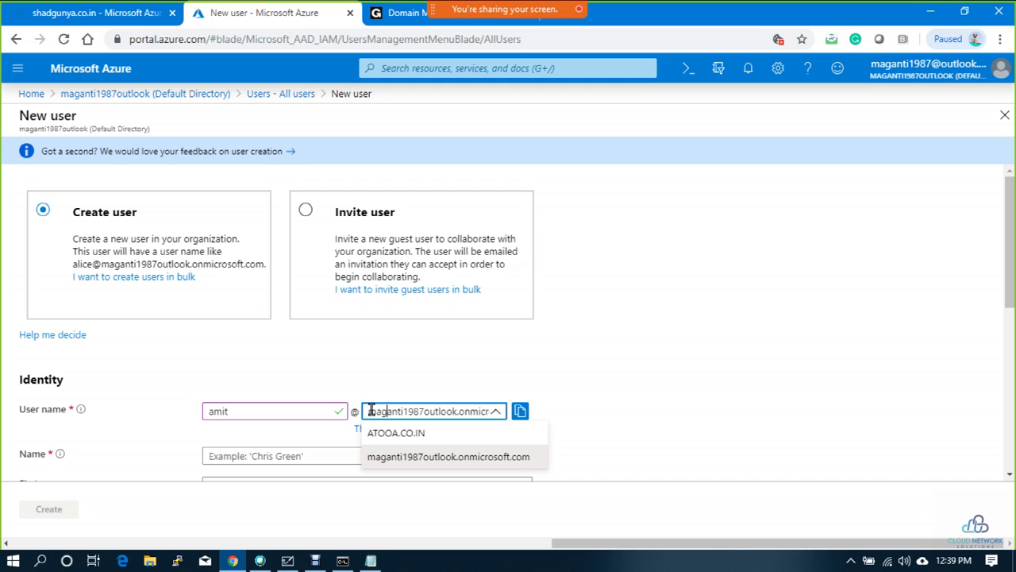
drag(403, 410, 534, 413)
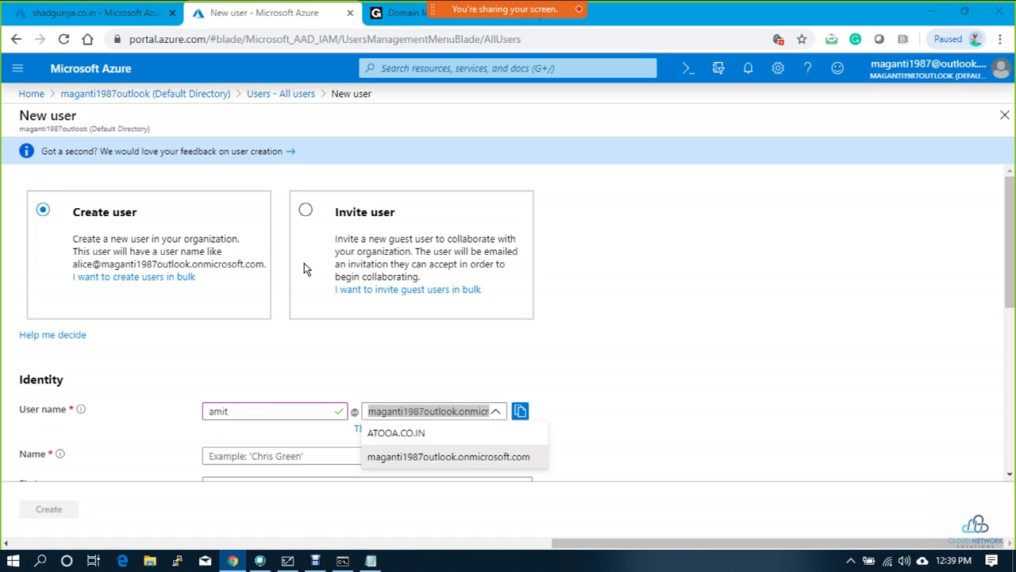
Load portal.azure.com, clear the pre-filled sign-in e-mail, and select shadgunya.co.in in the notes
text(portal.azure.com/)
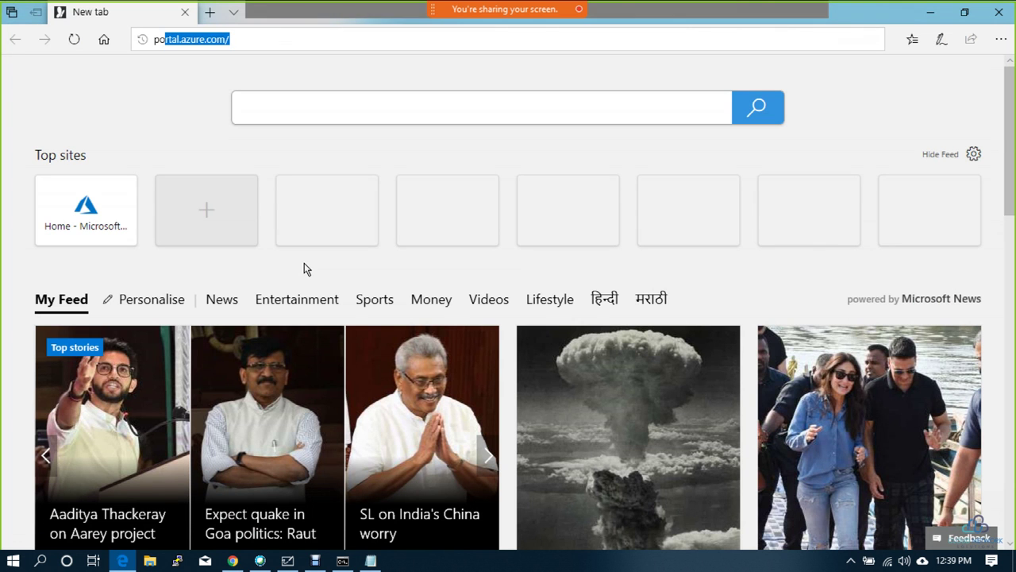
key(Return)
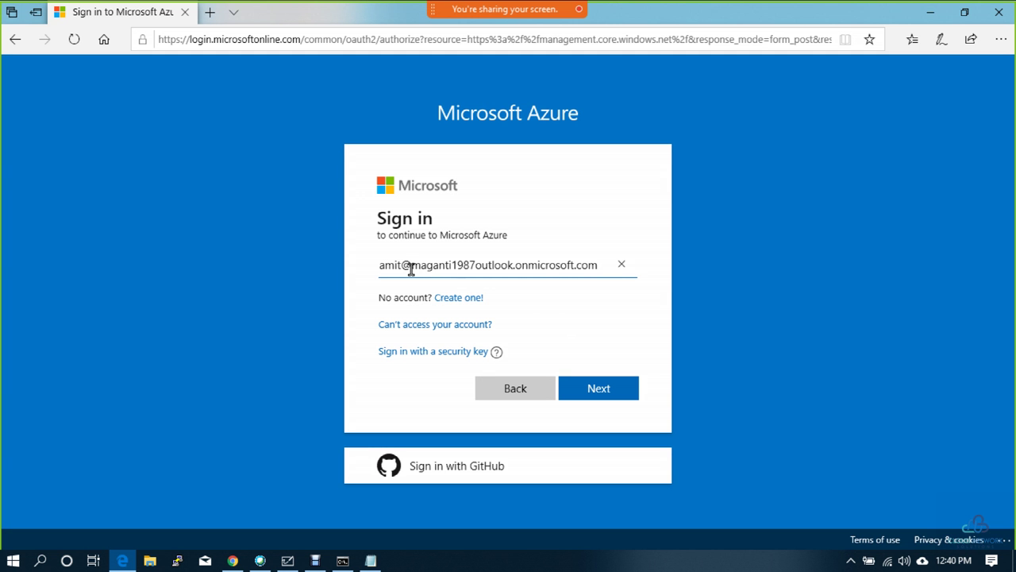
drag(421, 270, 611, 275)
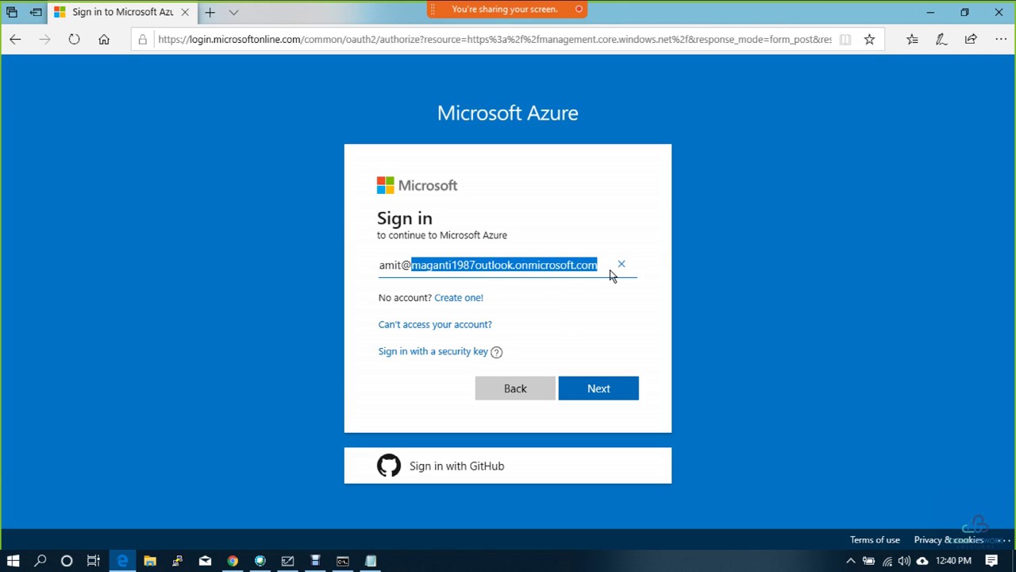
click(621, 266)
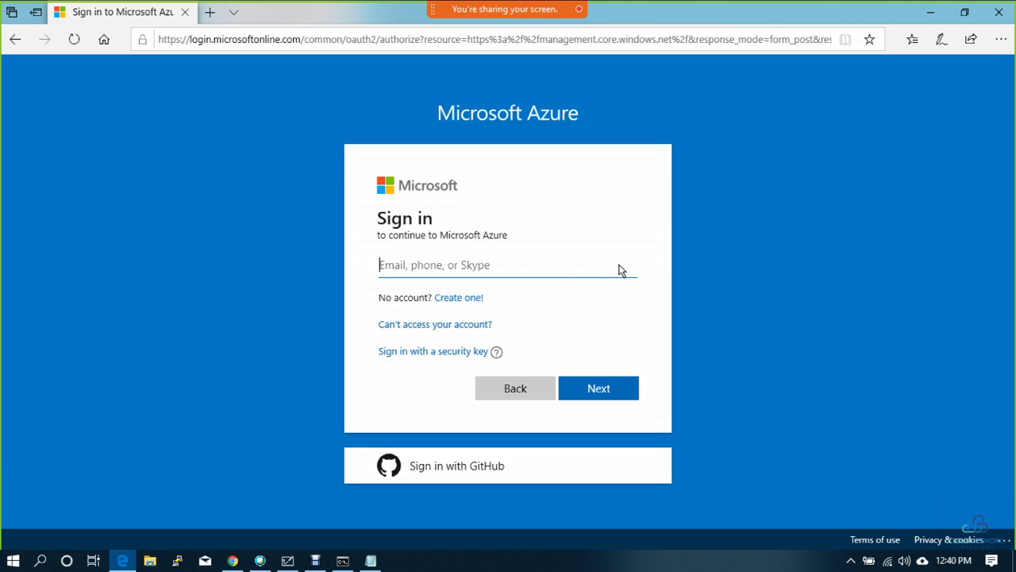
click(370, 560)
double_click(464, 106)
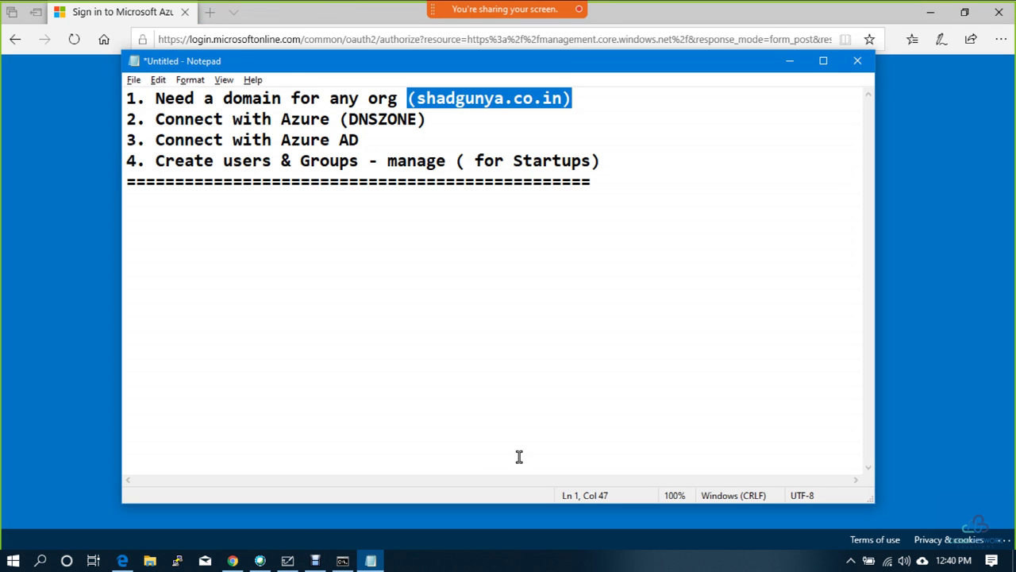
Discard the unsaved new user form and go back to the Default Directory overview
click(232, 560)
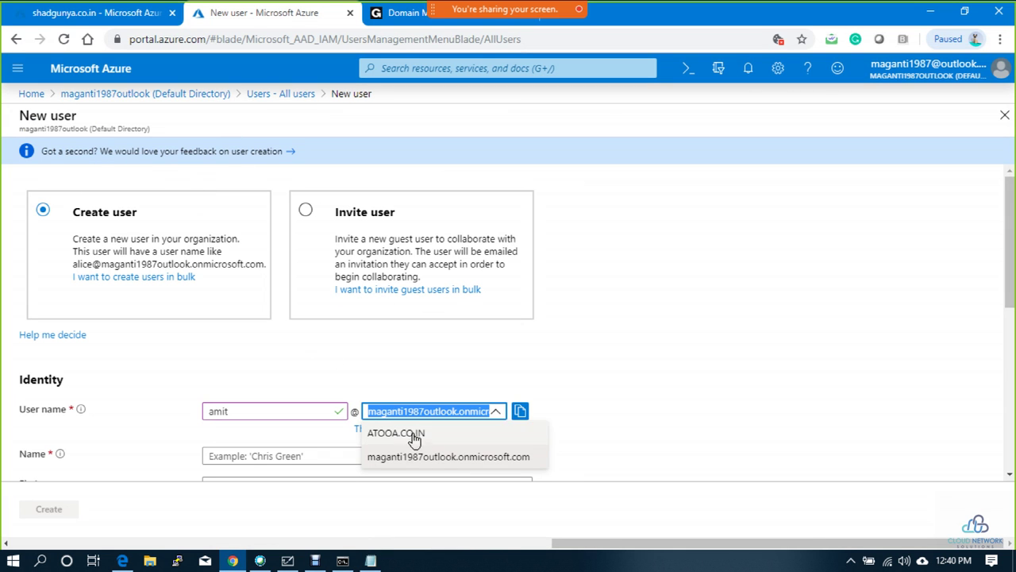
click(301, 99)
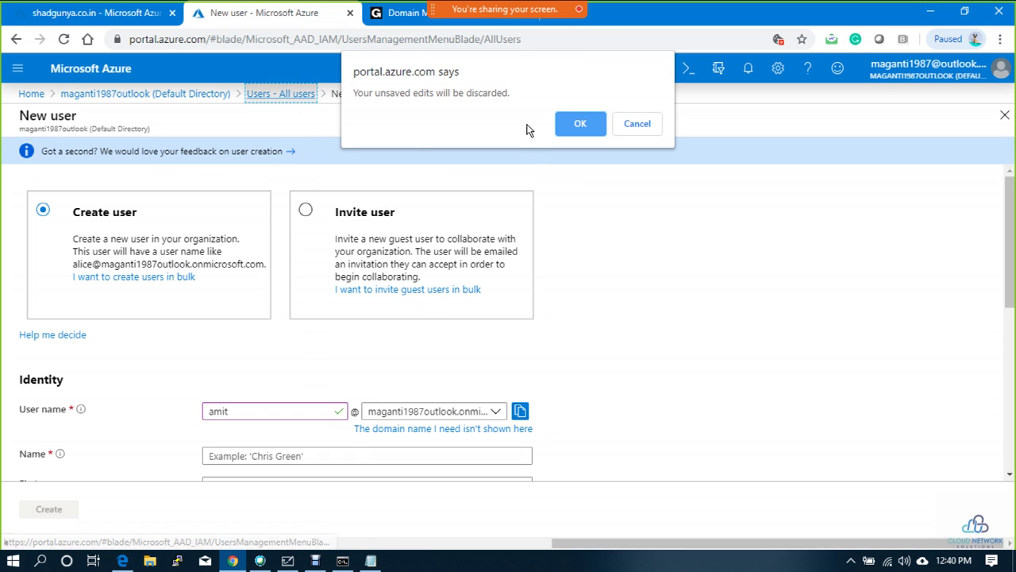
click(589, 127)
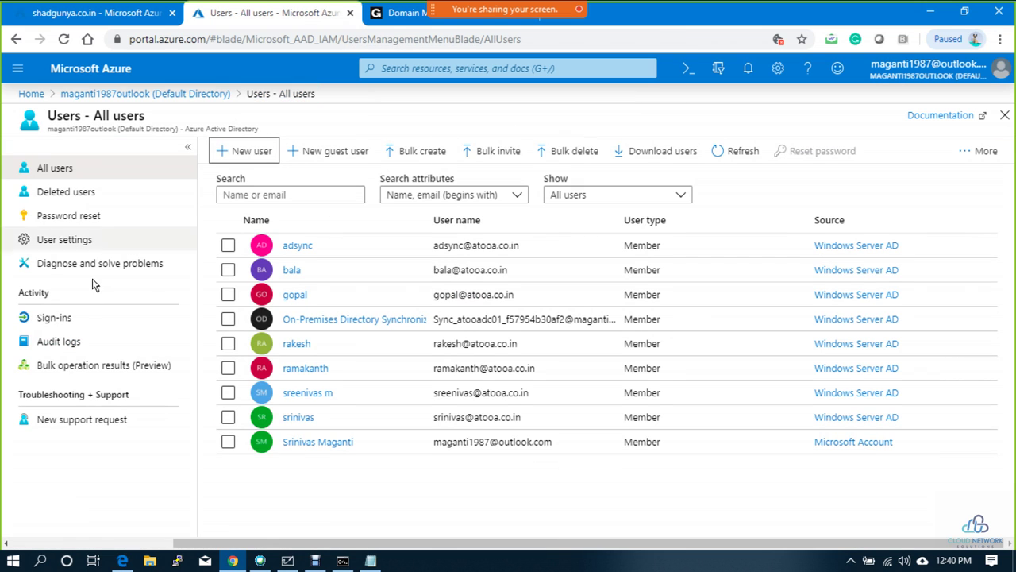
click(151, 97)
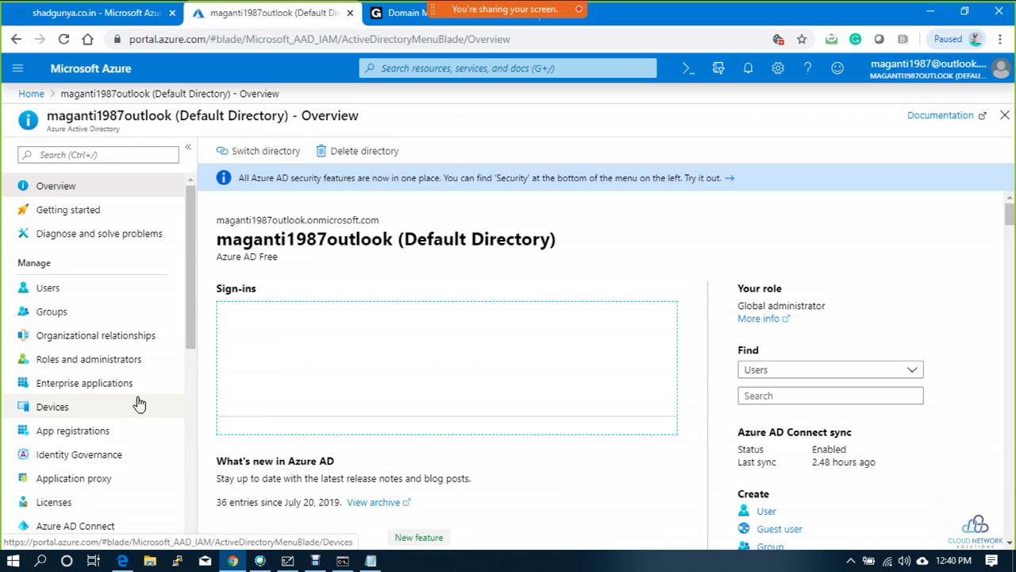
scroll(120, 429, down, 2)
Delete the ATOOA.CO.IN custom domain by confirming its name, then refresh the domain list
click(95, 401)
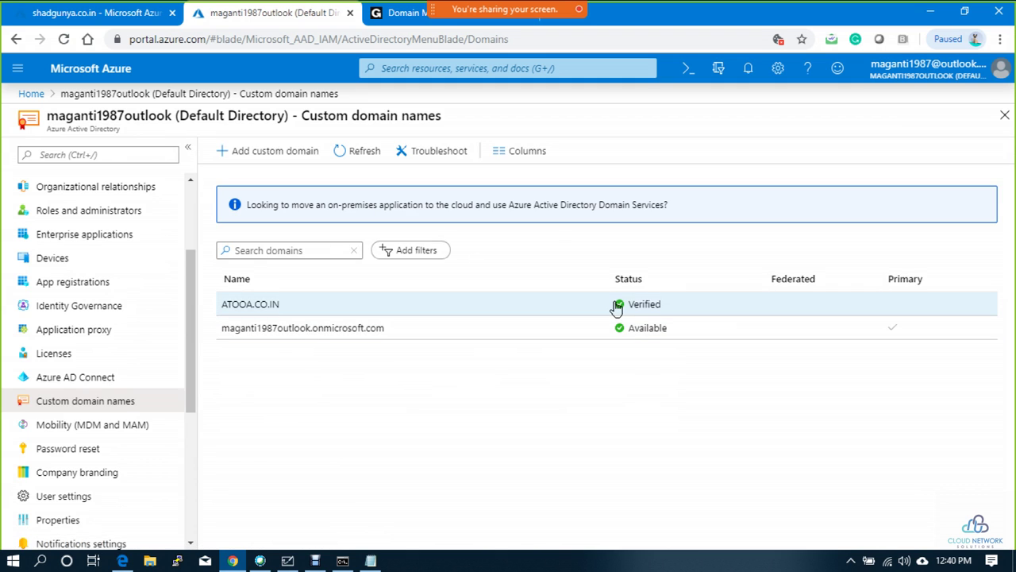
click(451, 298)
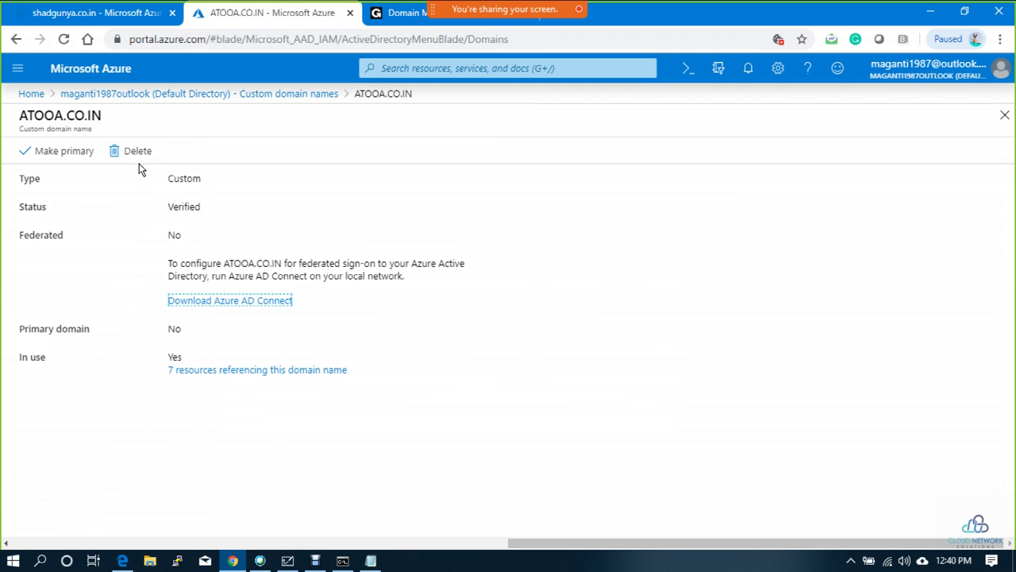
click(139, 159)
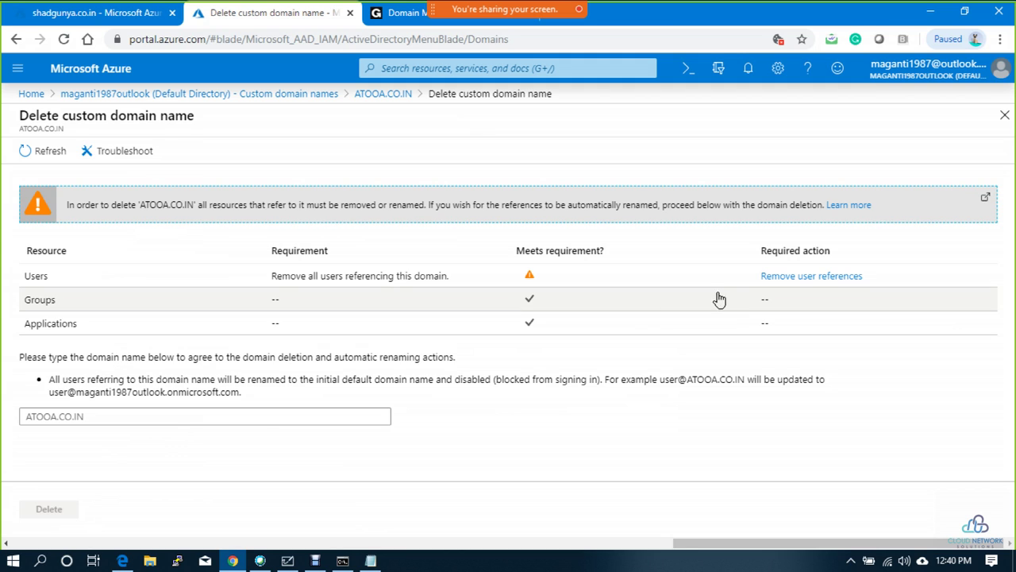
click(75, 416)
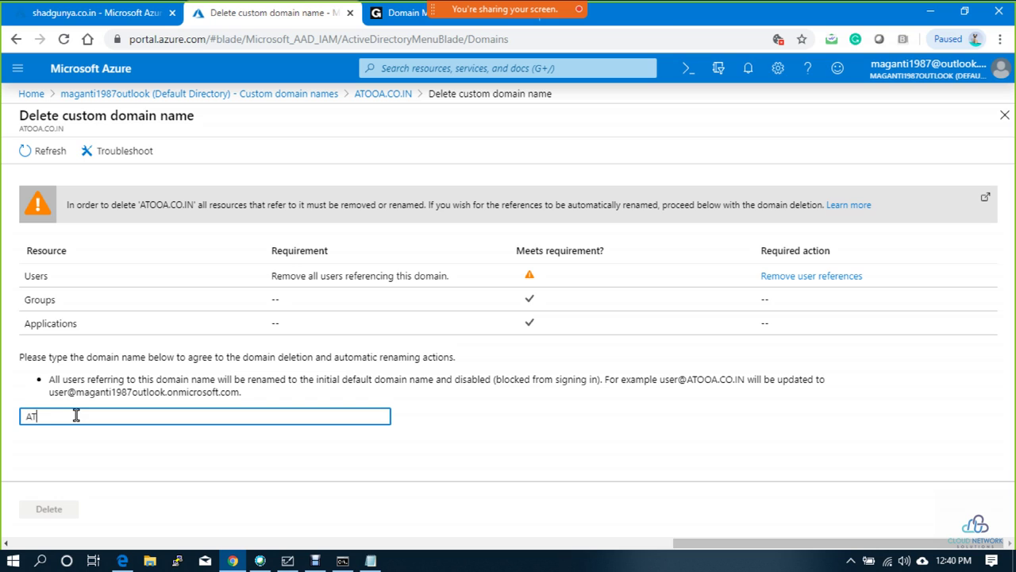
key(BackSpace)
key(BackSpace)
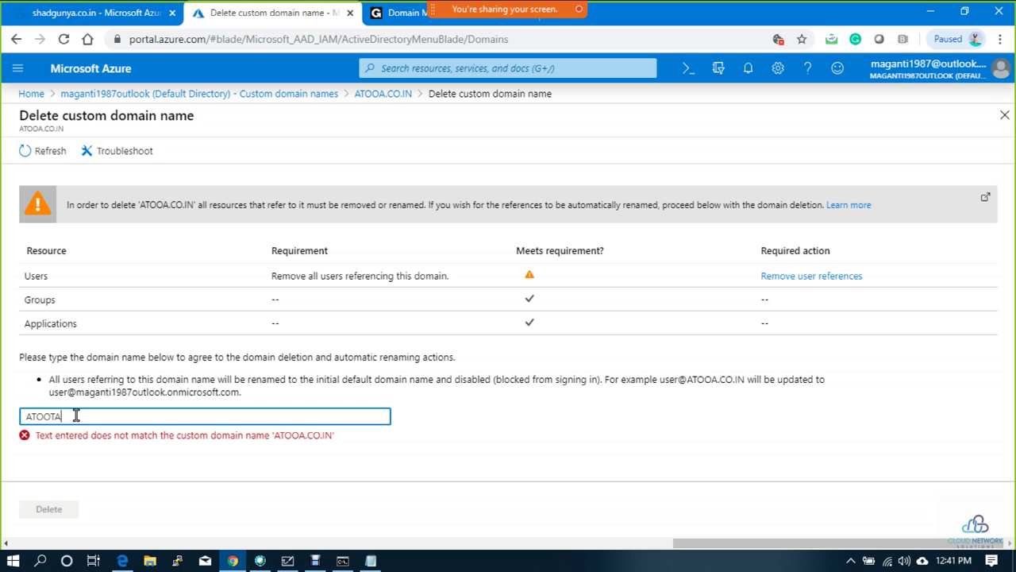
key(BackSpace)
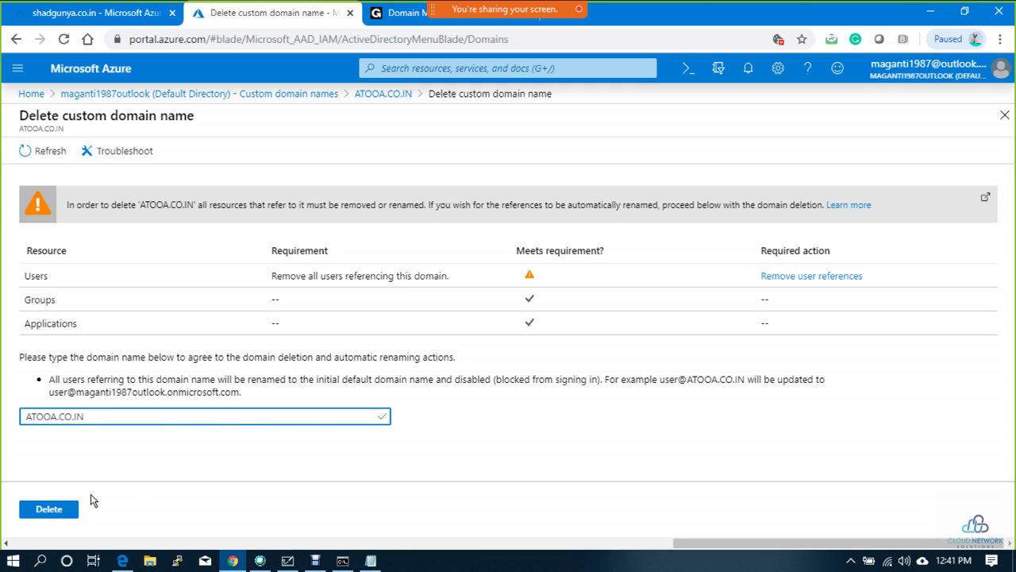
click(37, 512)
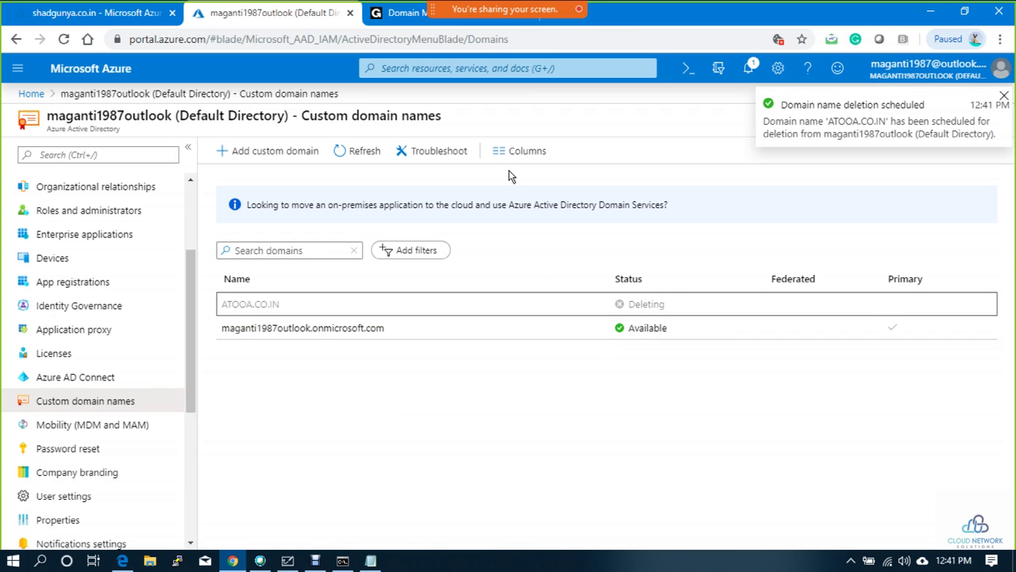
click(367, 153)
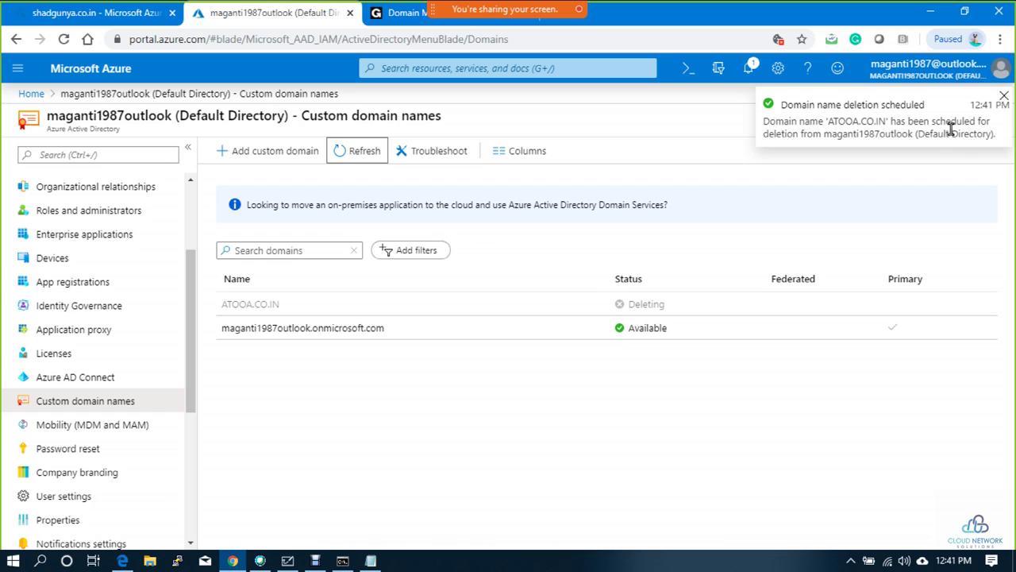
click(1004, 96)
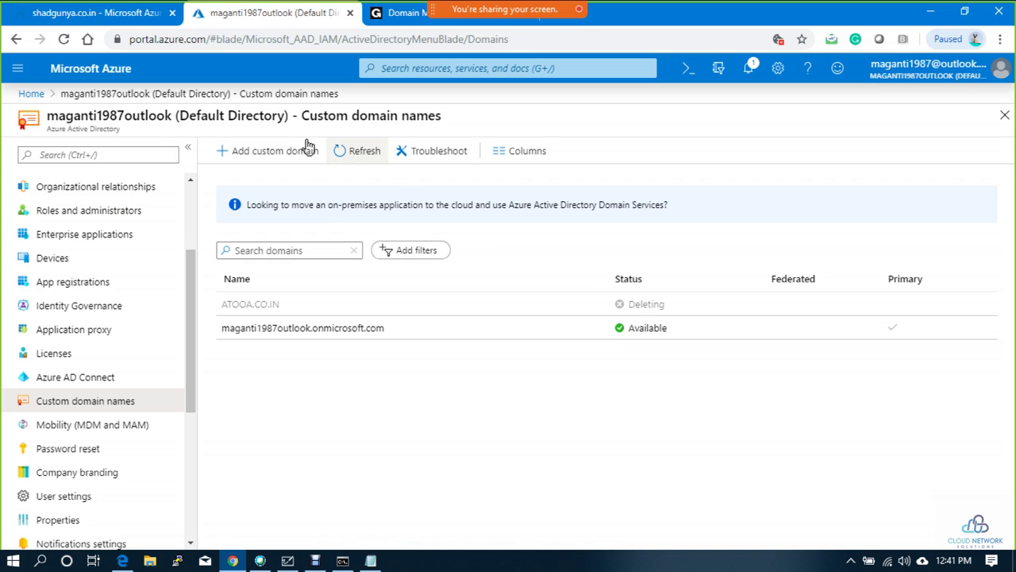
Add shadgunya.co.in as a new custom domain in the directory
click(305, 154)
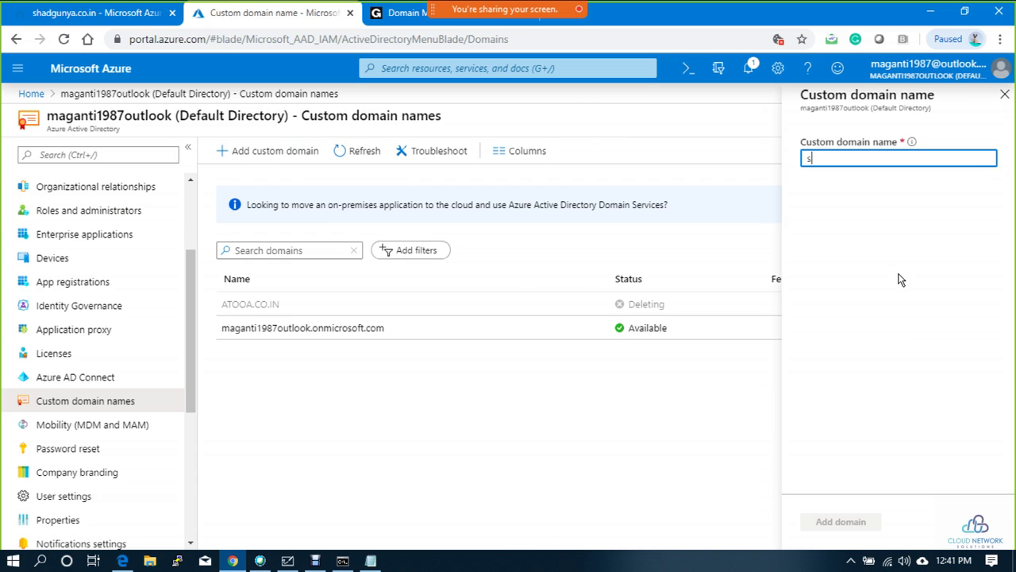
text(shadgunya.co.in)
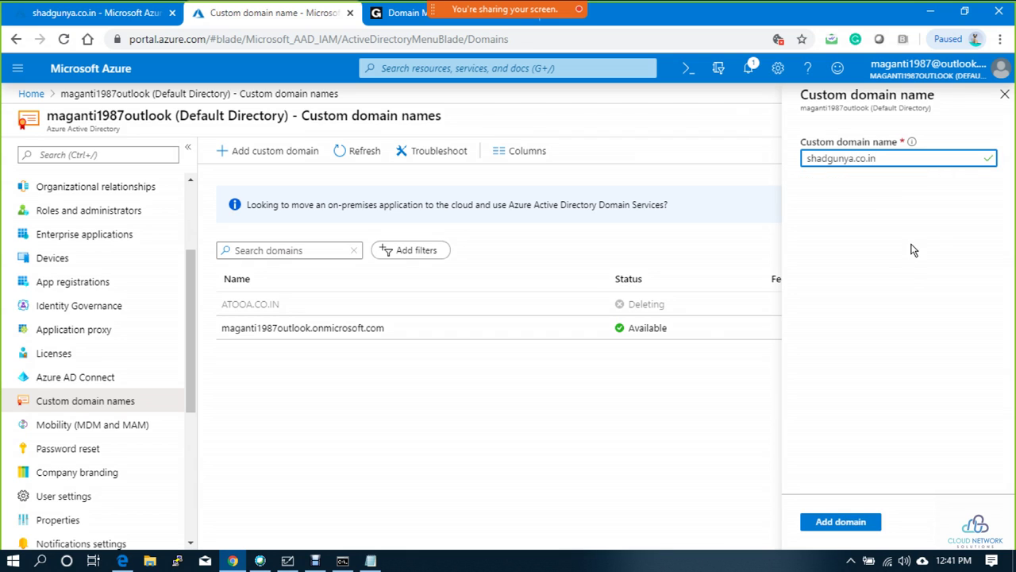
click(862, 524)
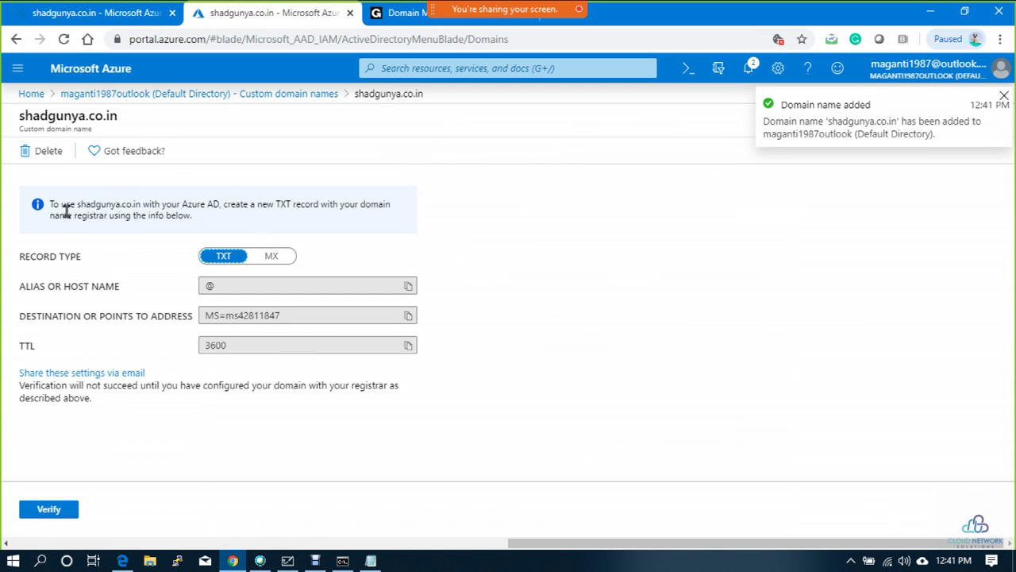
Review the TXT record verification instructions for shadgunya.co.in
drag(51, 204, 195, 218)
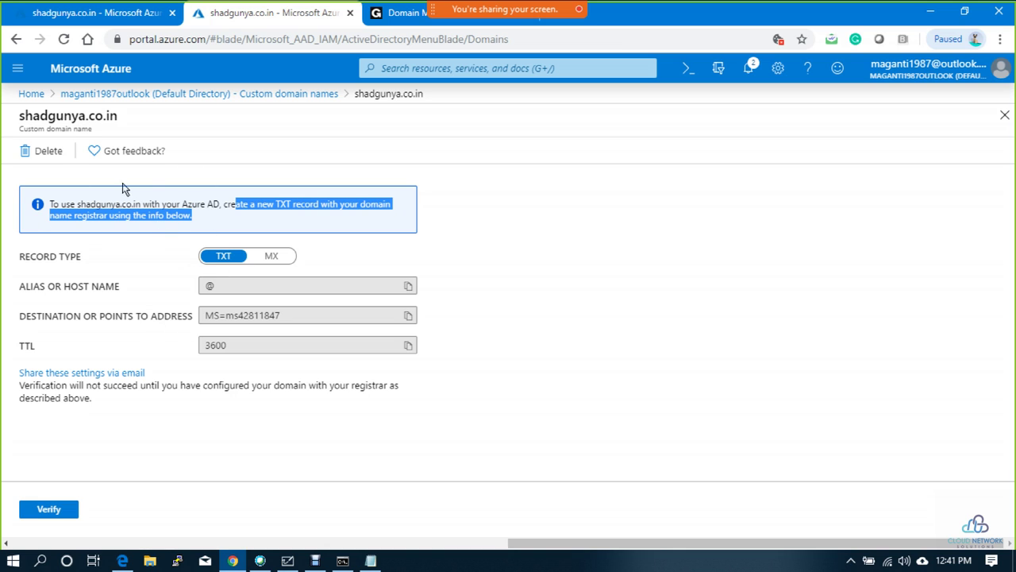
triple_click(97, 204)
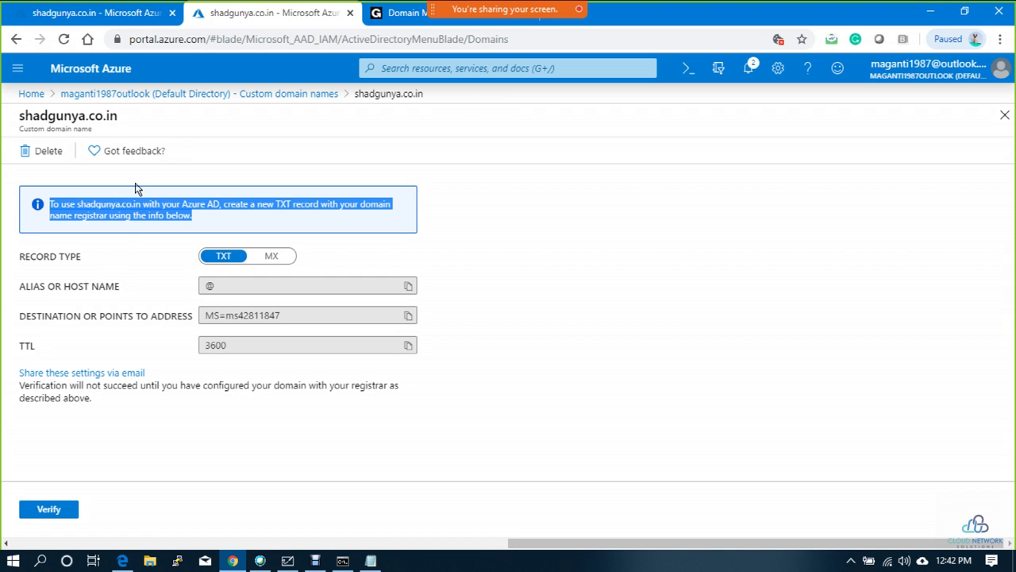
click(123, 12)
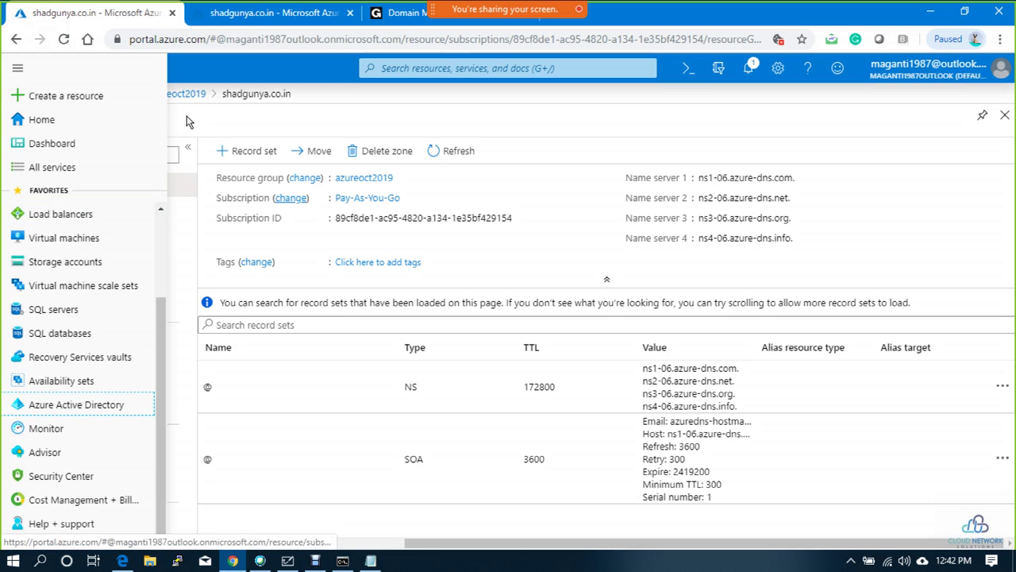
click(207, 149)
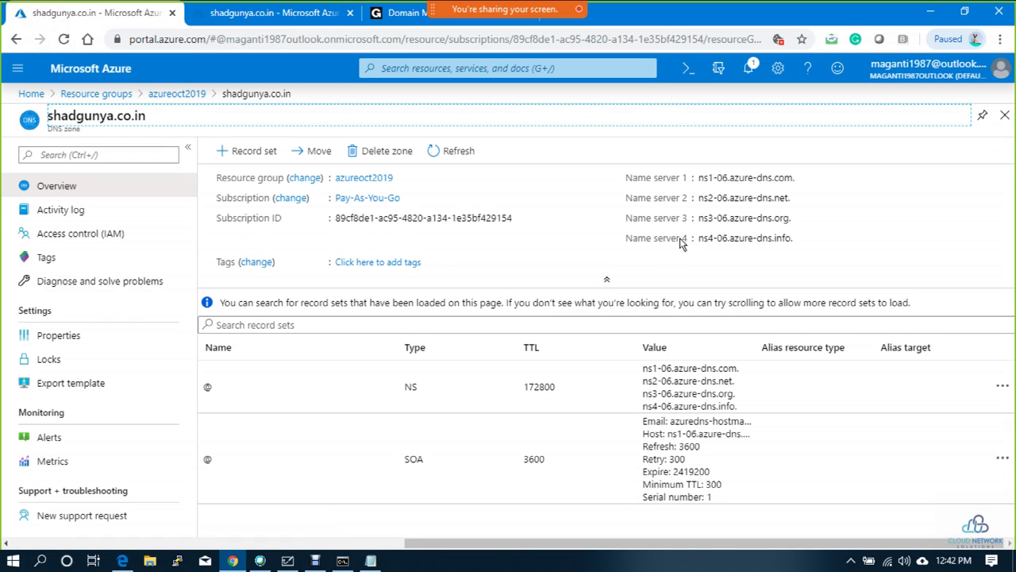
click(211, 19)
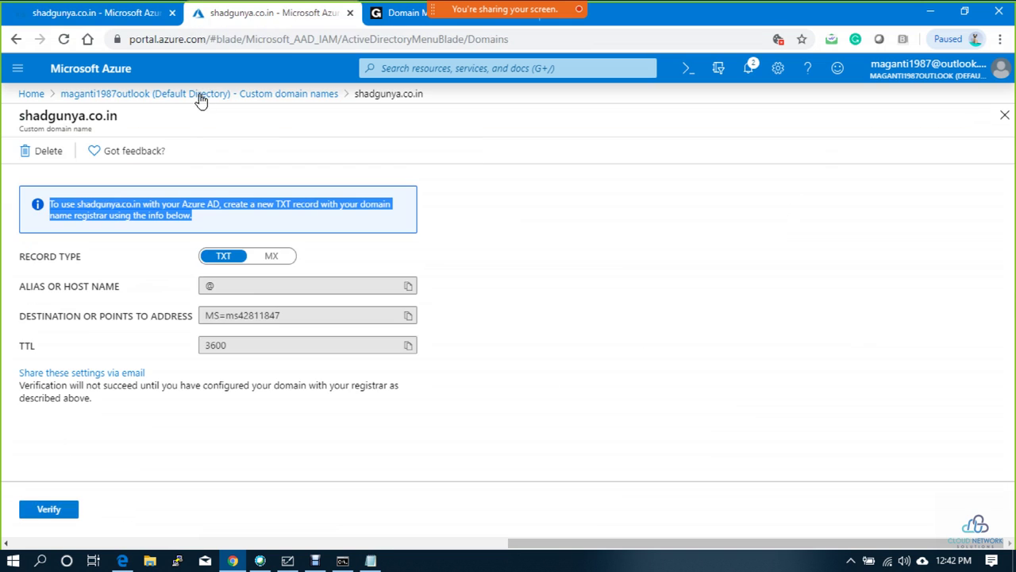
click(102, 10)
click(421, 11)
scroll(189, 254, up, 4)
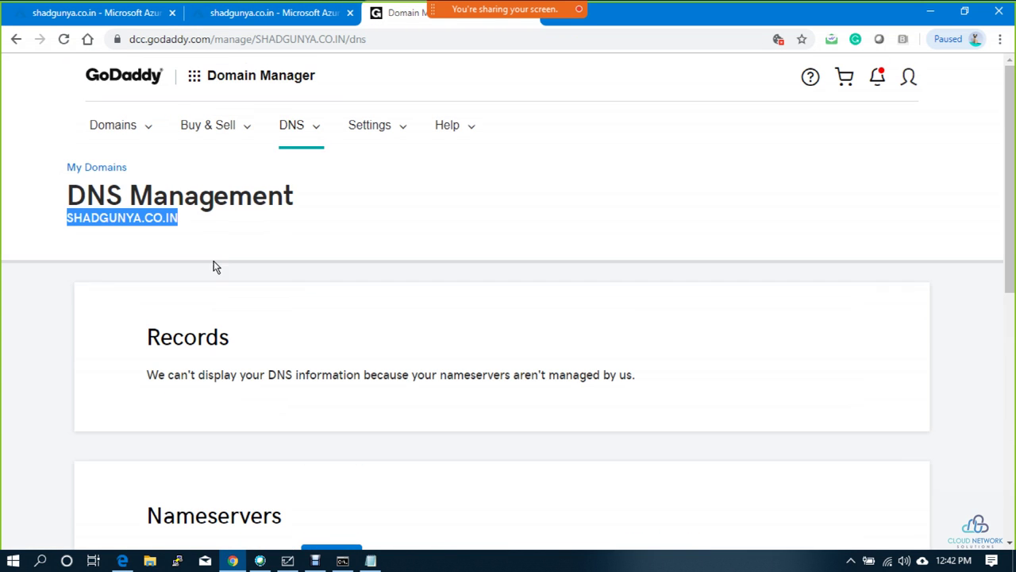
drag(188, 227, 77, 222)
scroll(184, 386, down, 3)
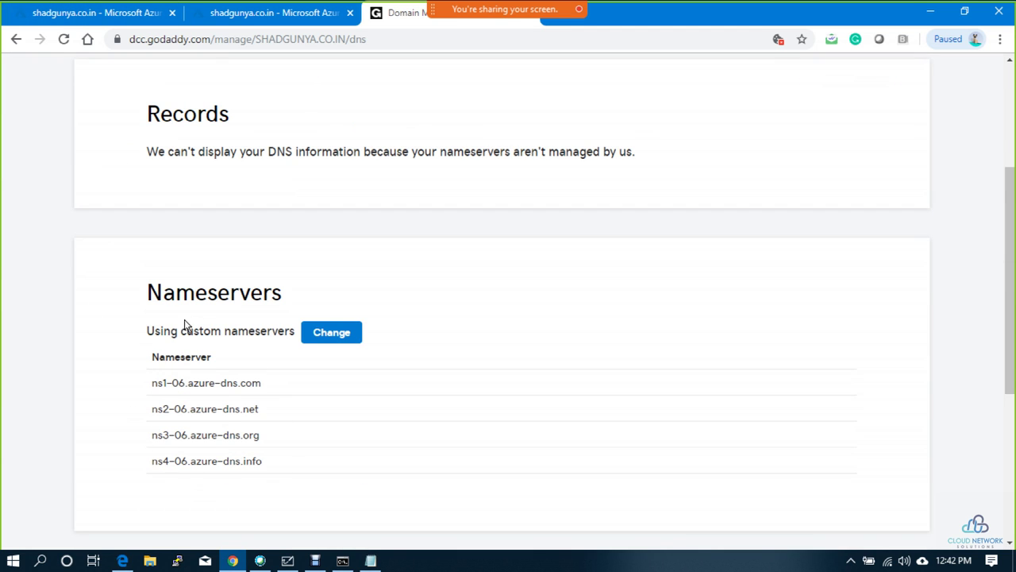
scroll(155, 349, up, 3)
double_click(151, 219)
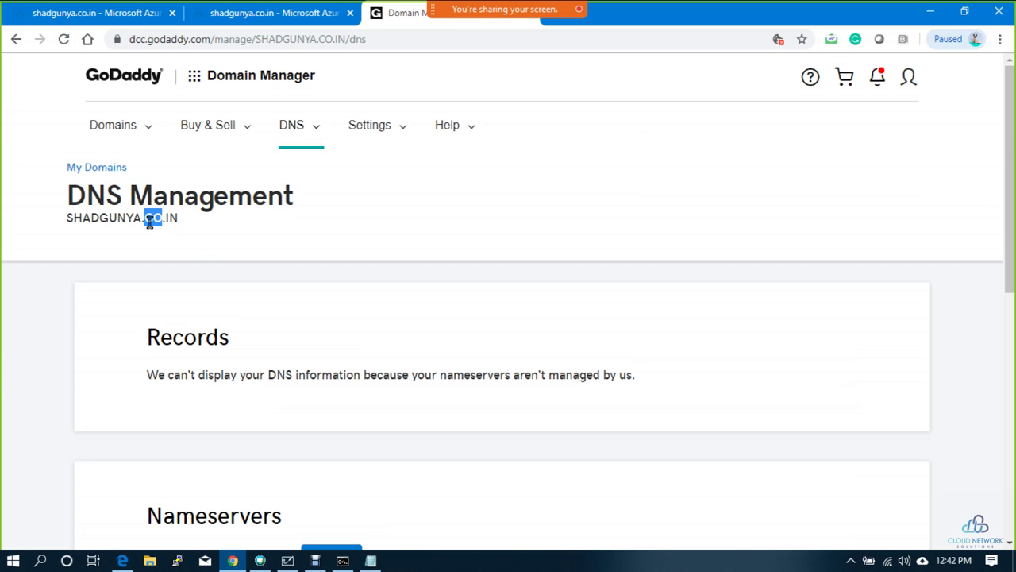
double_click(146, 221)
click(89, 17)
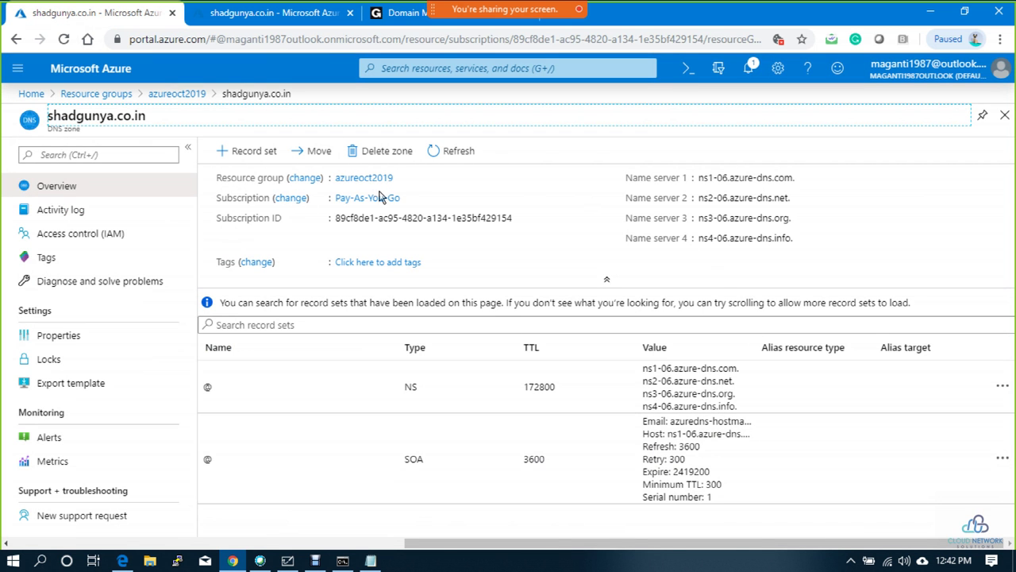
click(208, 17)
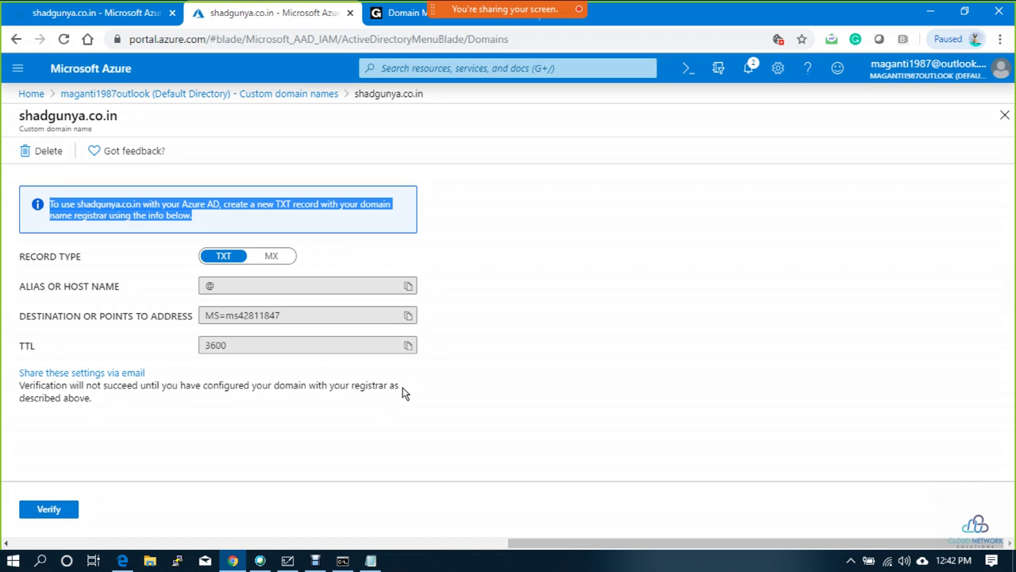
drag(106, 401, 19, 381)
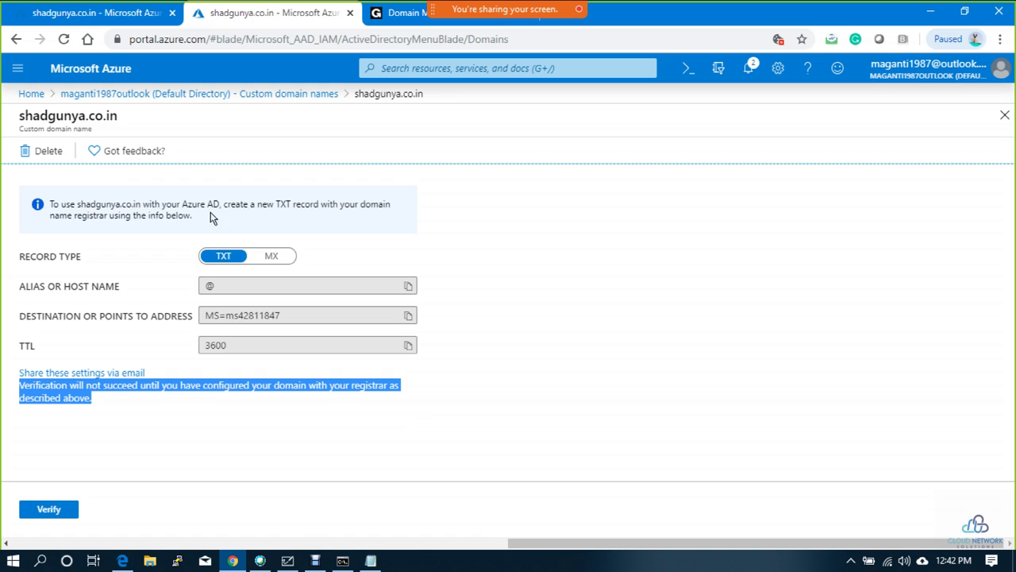
click(114, 21)
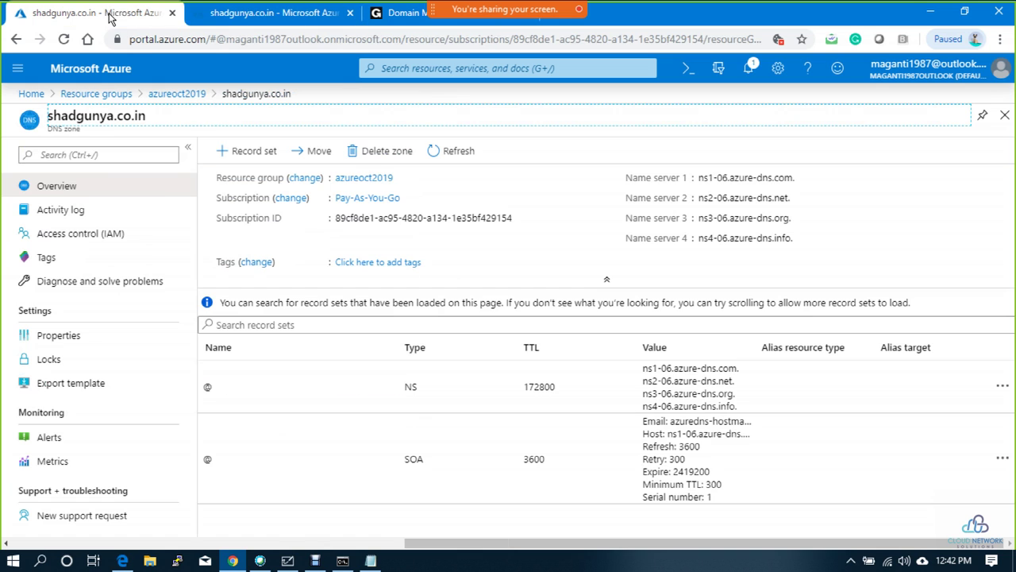
Start a new record set in the zone named @ with type TXT
click(250, 152)
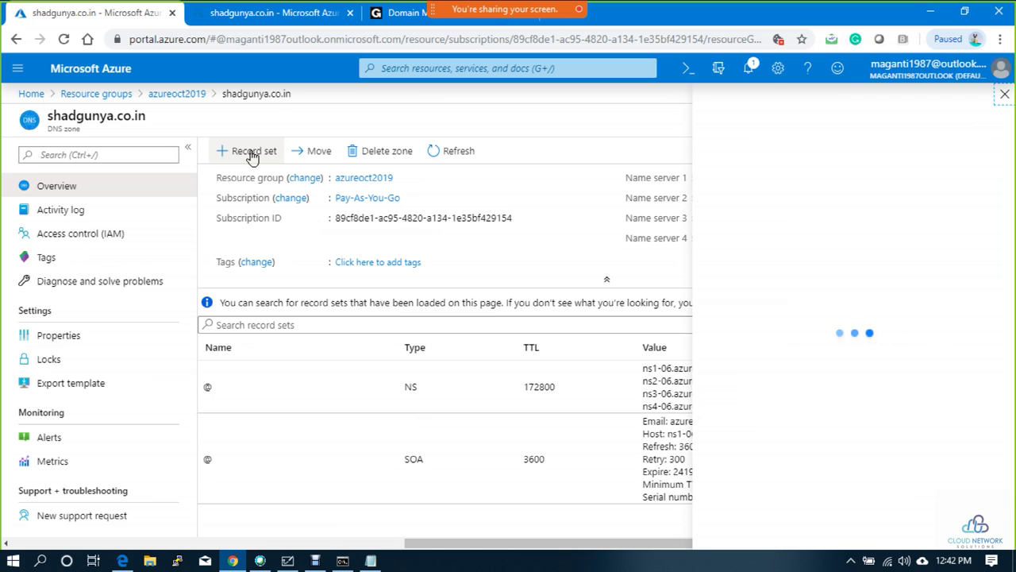
click(310, 17)
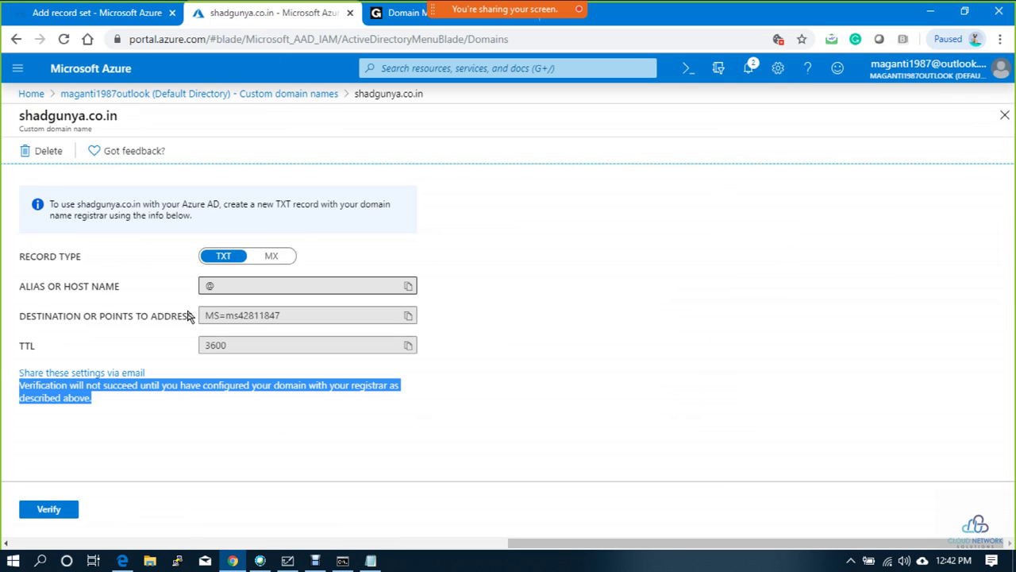
click(408, 287)
key(ctrl+1)
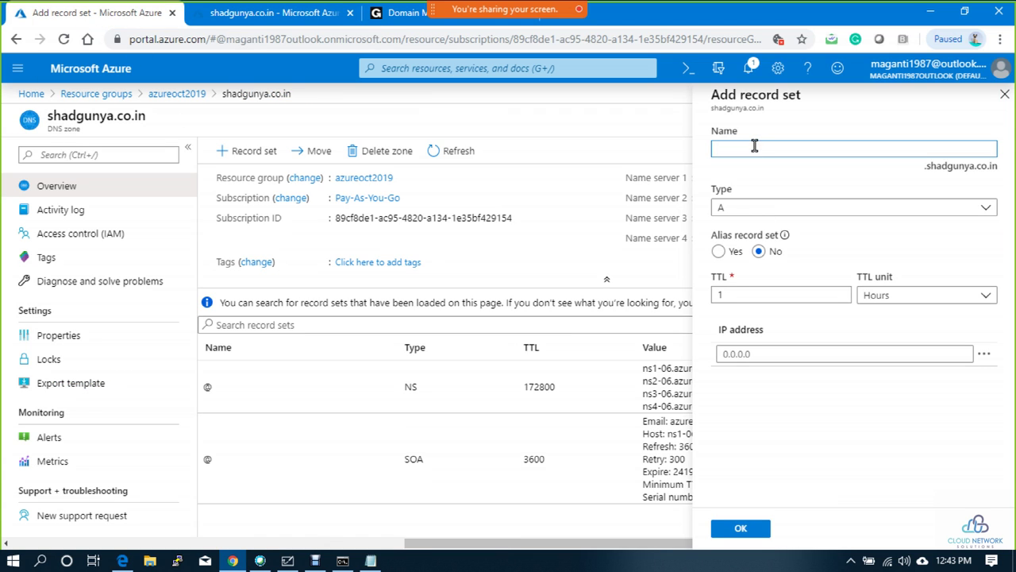
text(@)
click(309, 15)
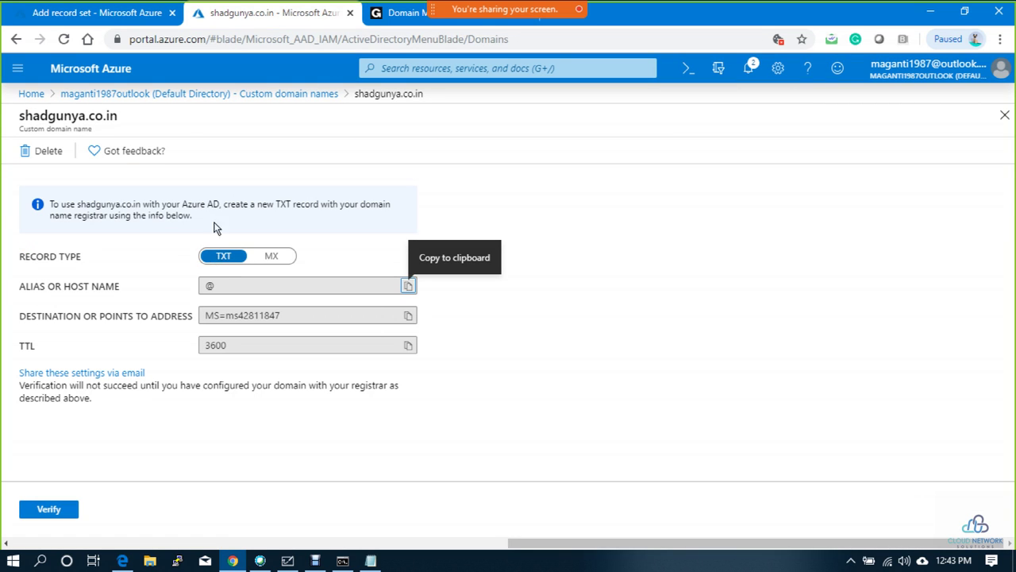
click(84, 16)
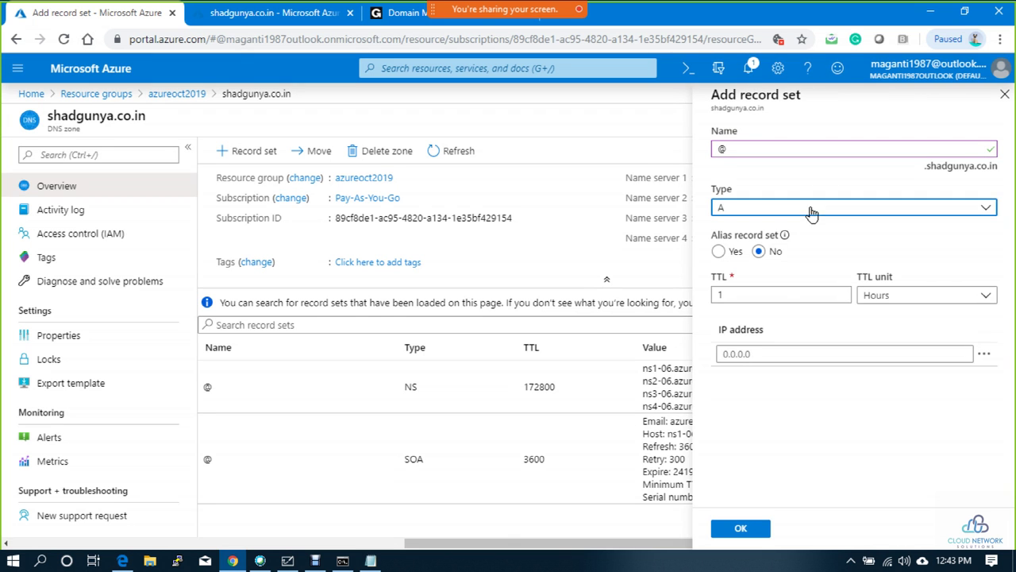
click(810, 209)
click(724, 373)
Paste the verification value MS=ms42811847 into the TXT record's value
click(257, 16)
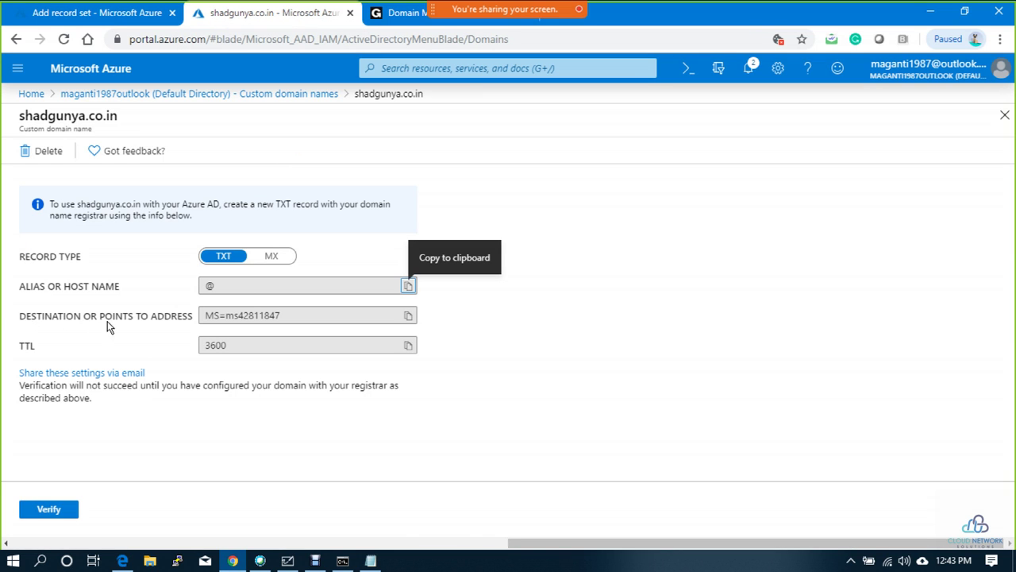
click(291, 318)
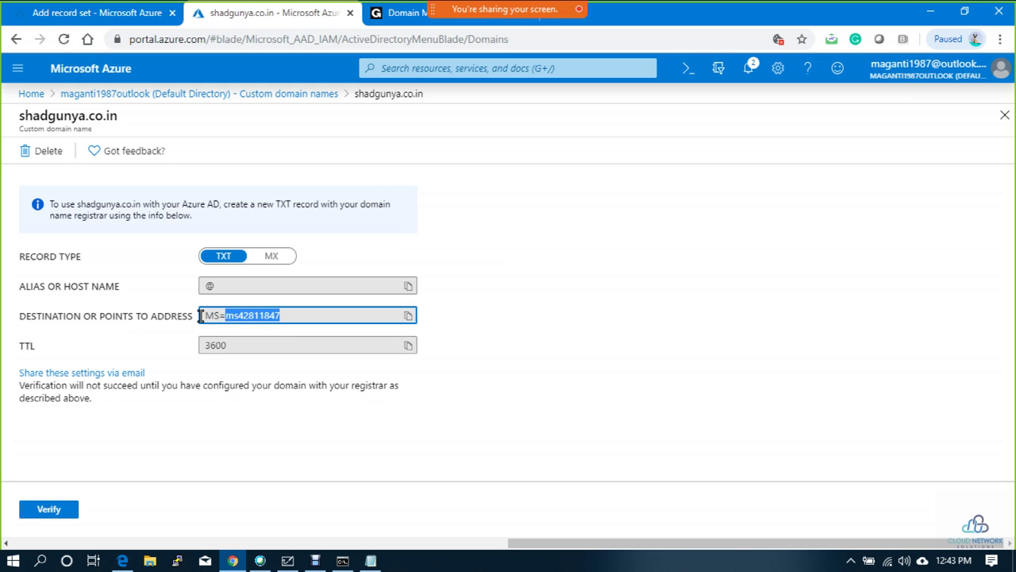
click(408, 316)
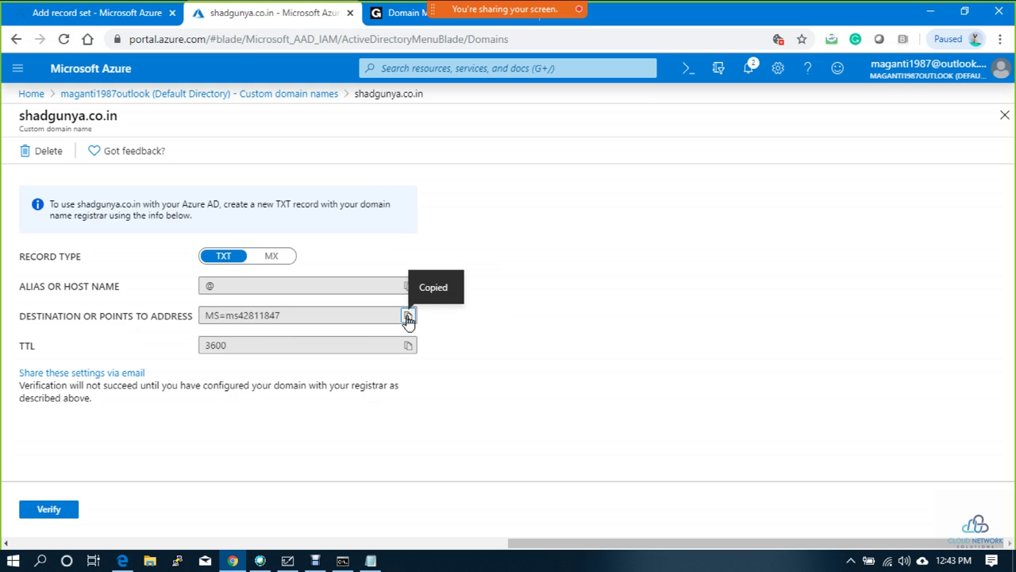
click(127, 9)
click(765, 311)
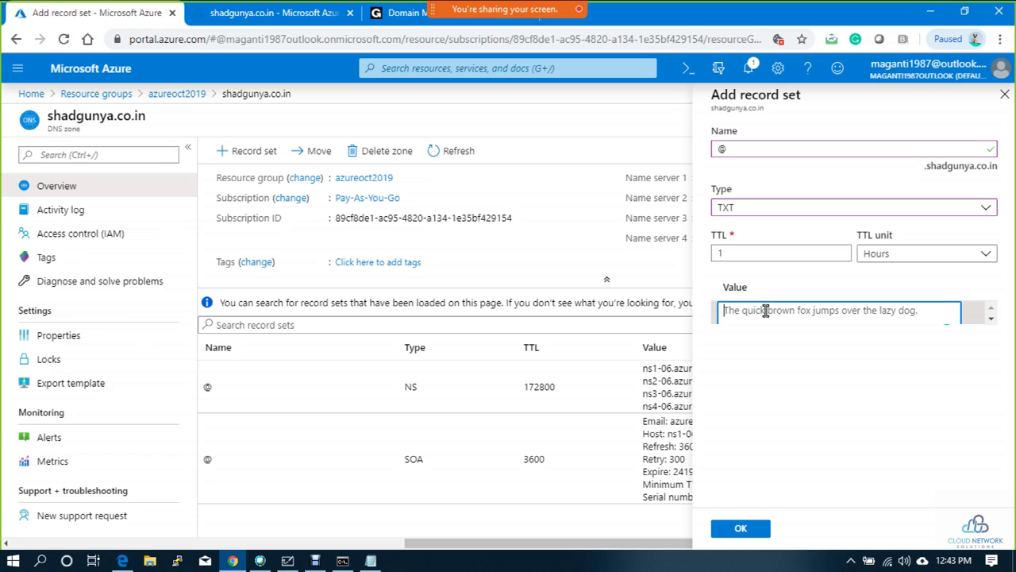
key(ctrl+v)
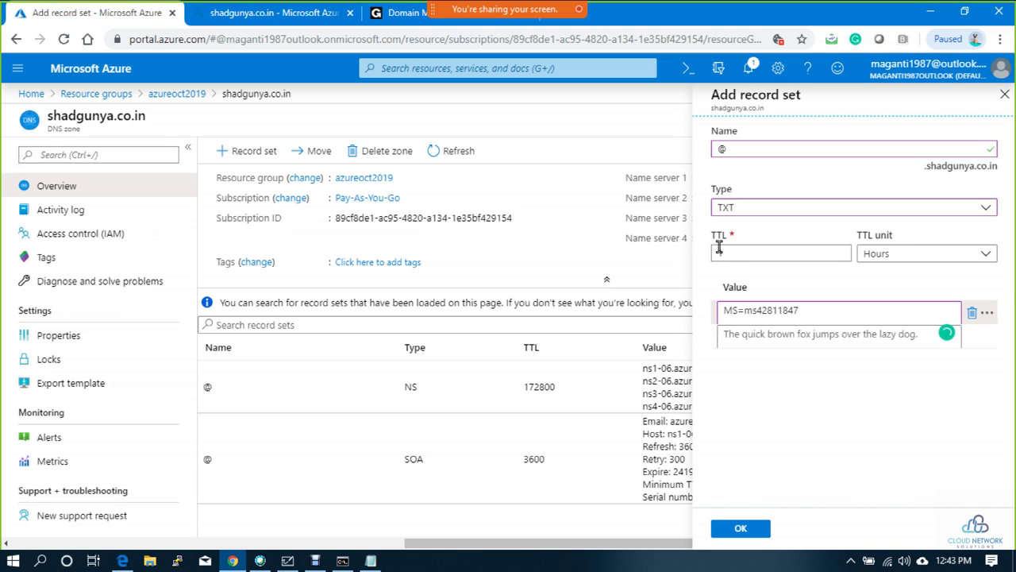
Set the record's TTL to 3600 Seconds and create the TXT record set
click(906, 256)
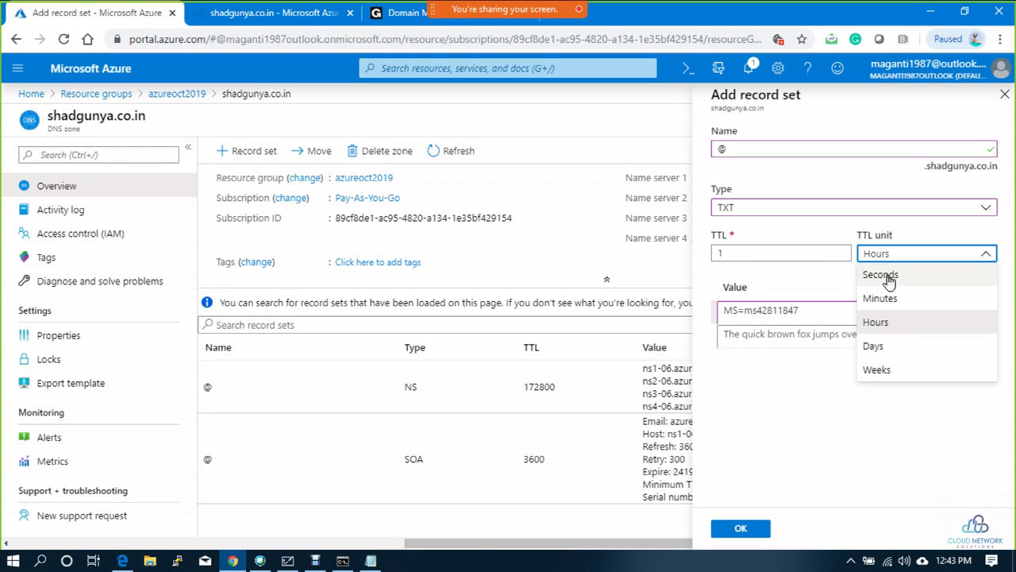
click(885, 275)
click(238, 13)
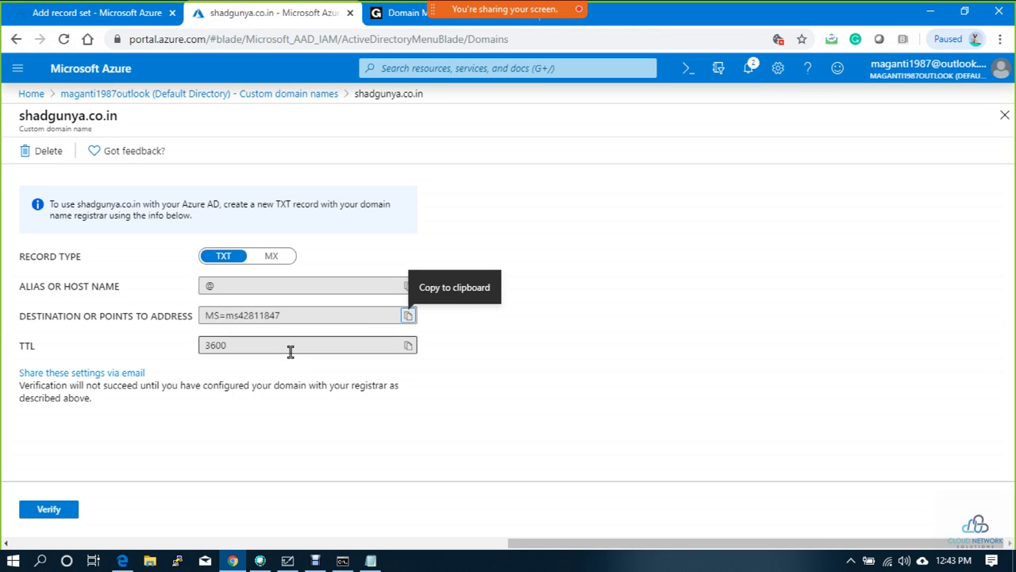
click(65, 11)
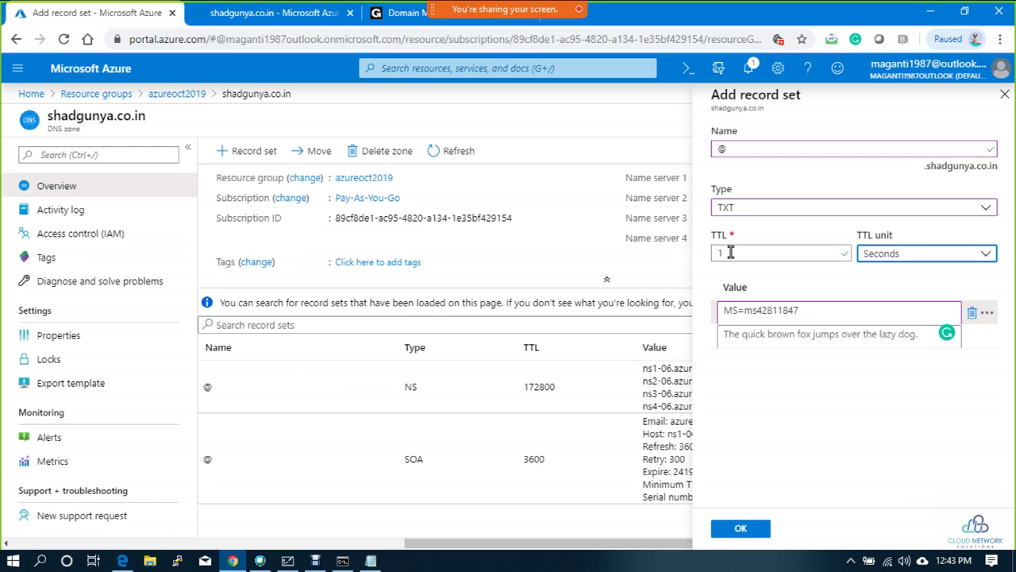
drag(731, 253, 670, 249)
text(3600)
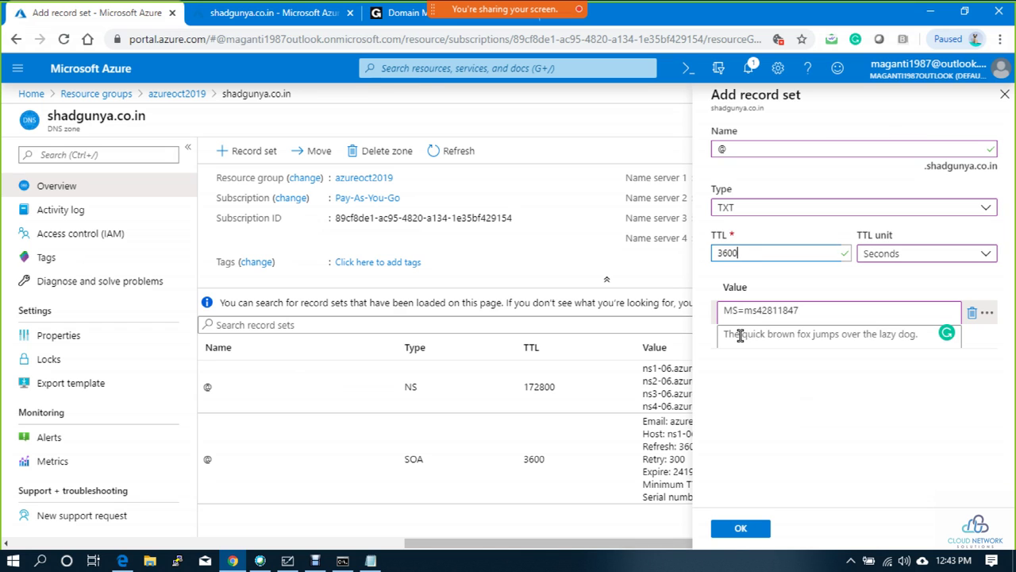
click(796, 418)
click(746, 529)
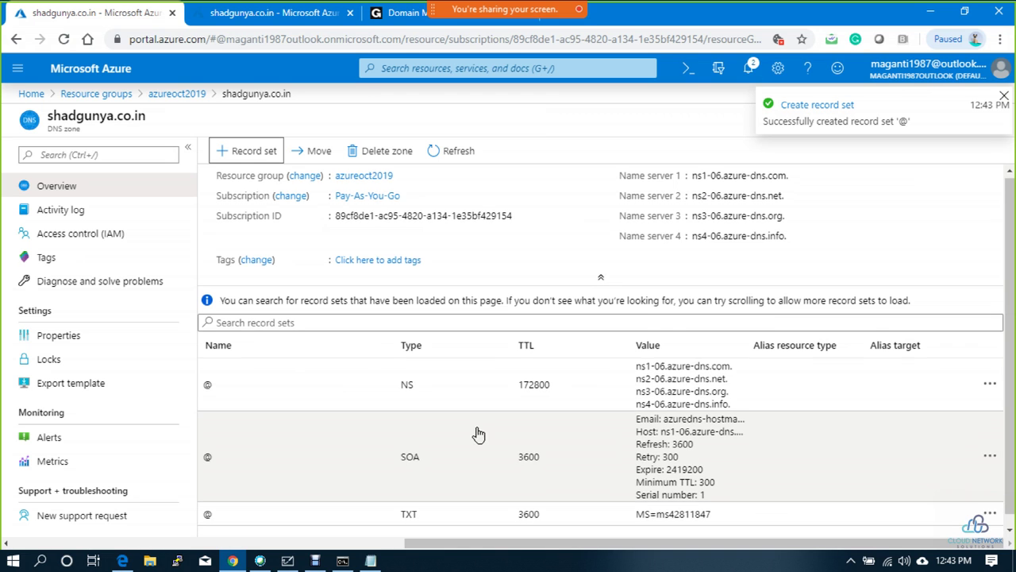
scroll(481, 445, down, 1)
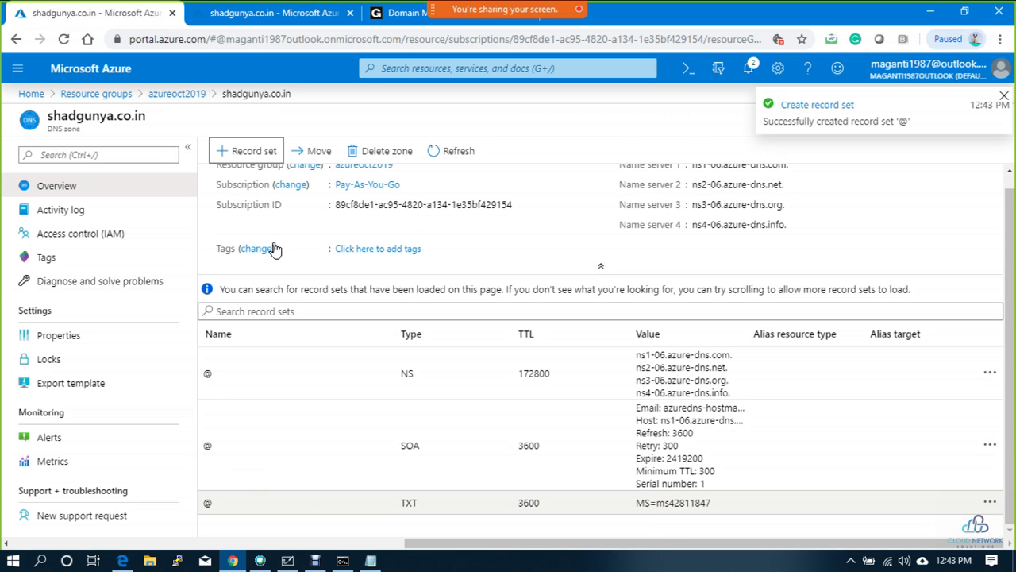
Compare the new TXT record with the required settings, then bring up GoDaddy's DNS page
click(270, 13)
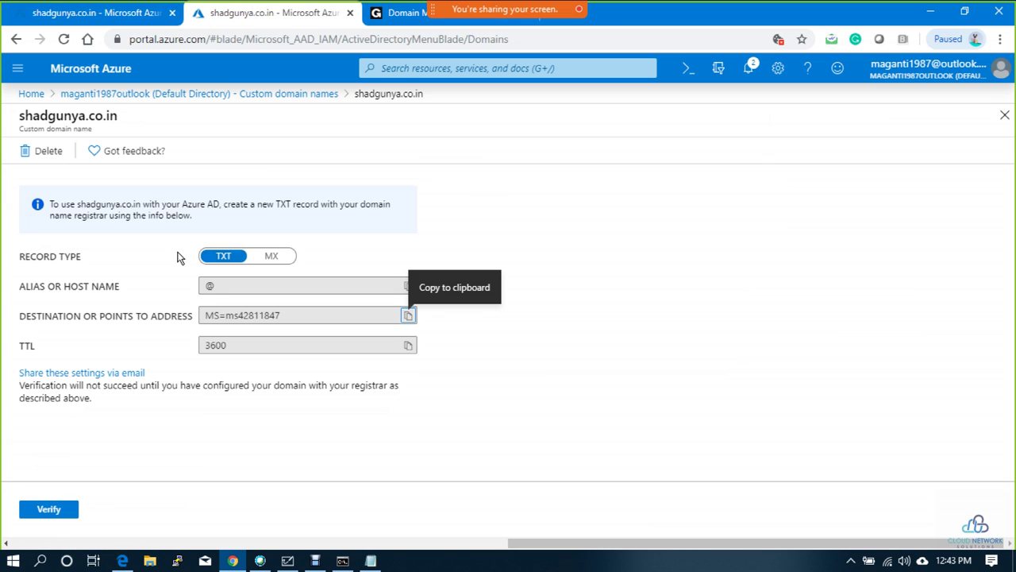
click(88, 11)
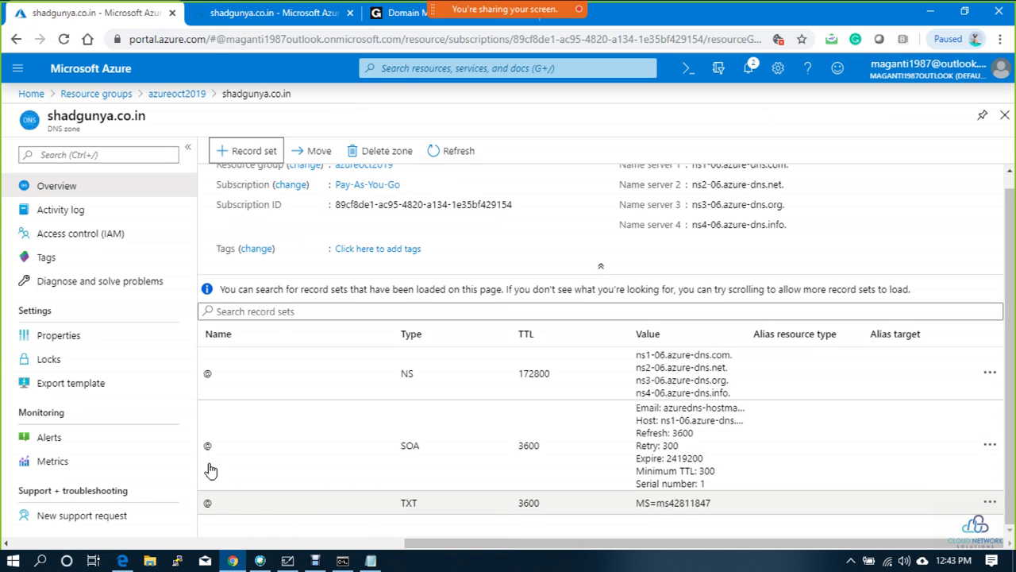
scroll(715, 215, up, 1)
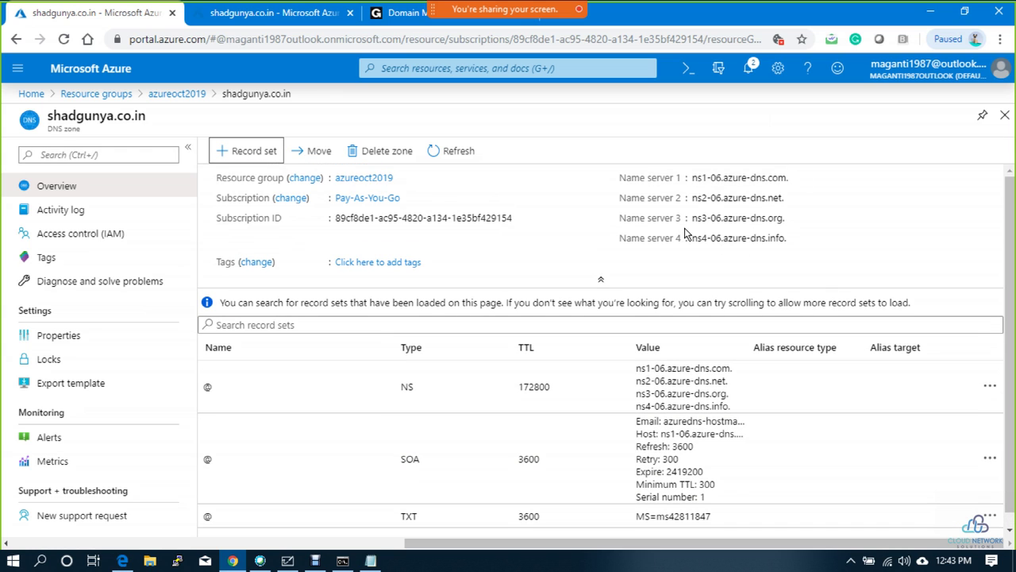
click(392, 25)
Review SHADGUNYA.CO.IN's nameserver setup on GoDaddy's DNS Management page and select the domain name
scroll(317, 340, down, 3)
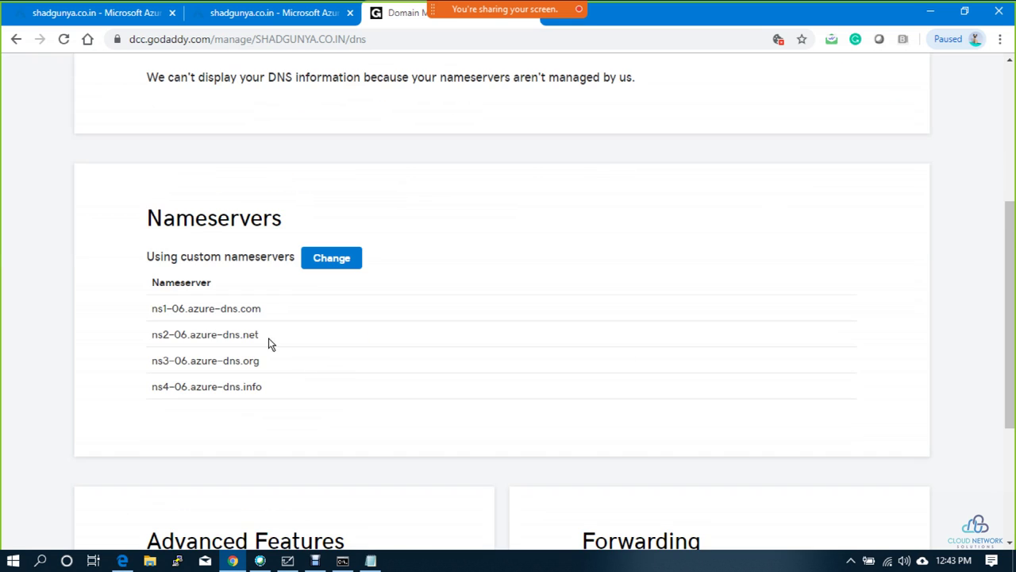
scroll(215, 294, up, 3)
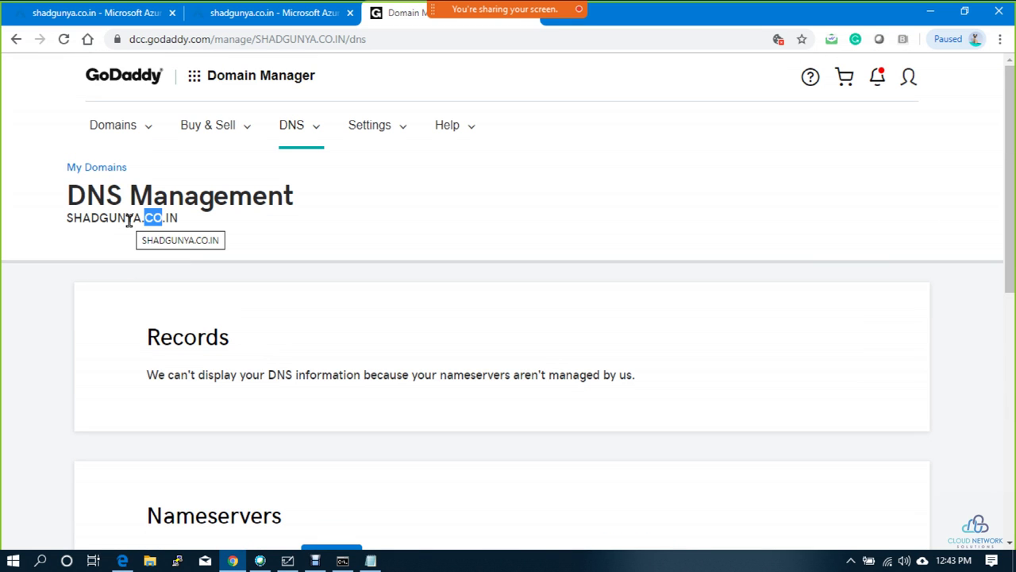
click(173, 213)
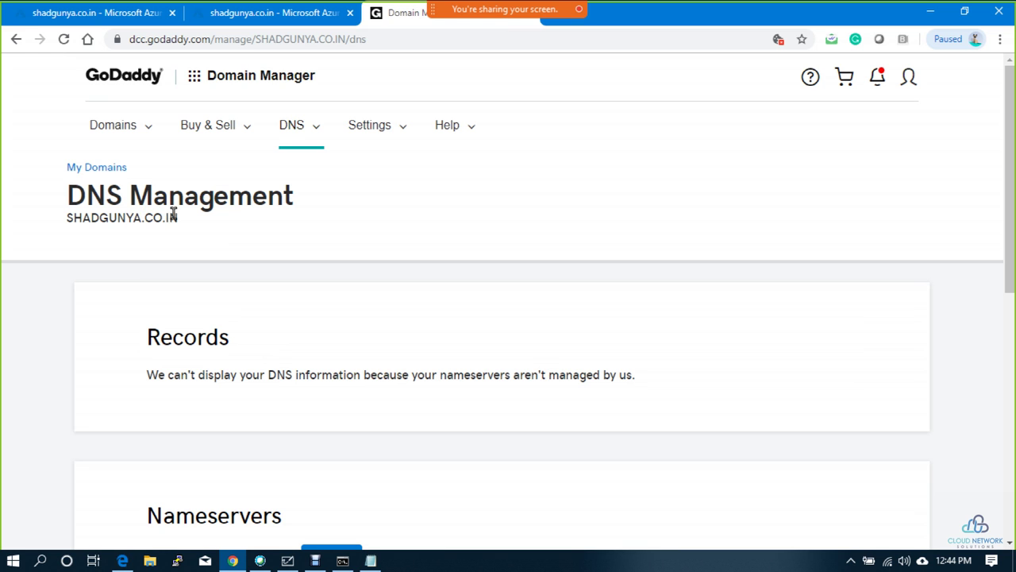
drag(180, 219, 74, 216)
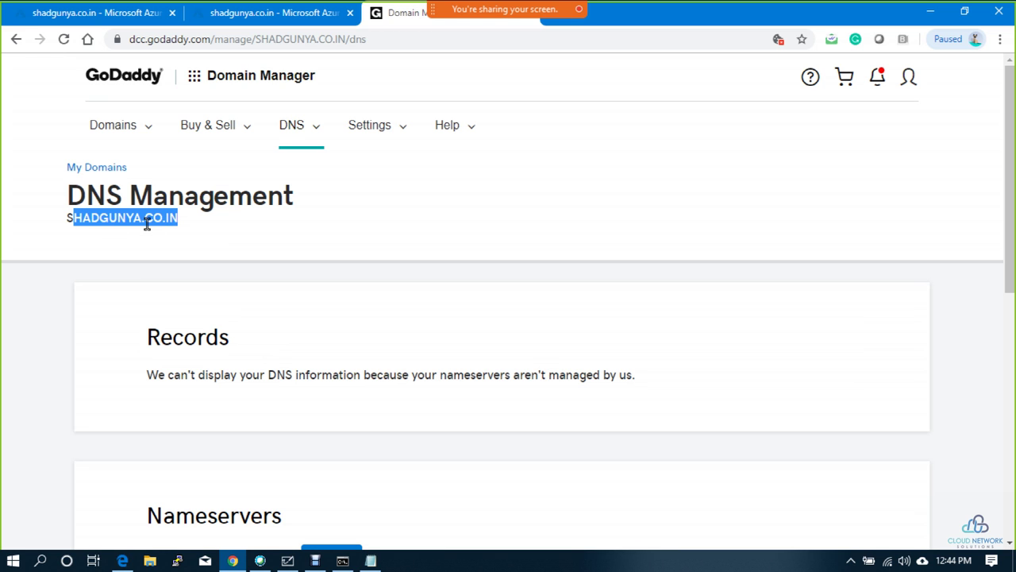
Open the shadgunya.co.in custom domain page and run Verify
click(120, 14)
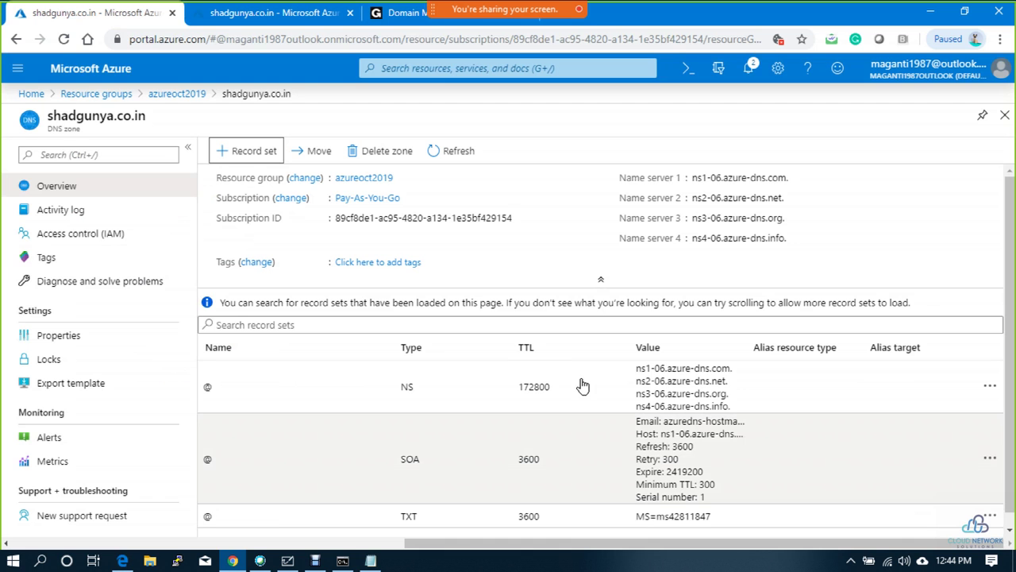
click(270, 13)
click(51, 513)
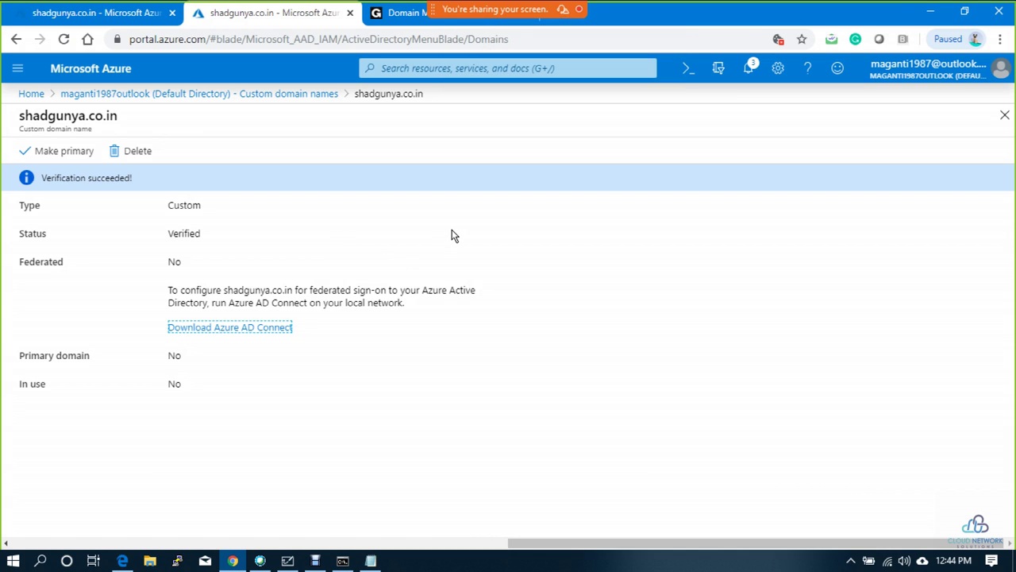
Review the three existing checklist items in the Notepad plan
key(alt+Tab)
click(528, 100)
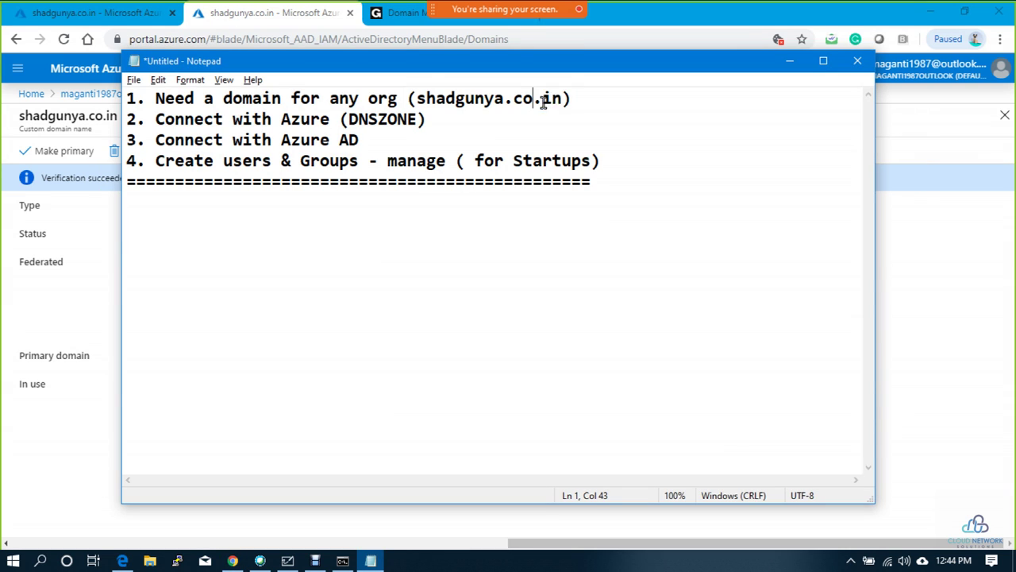
drag(579, 98, 164, 99)
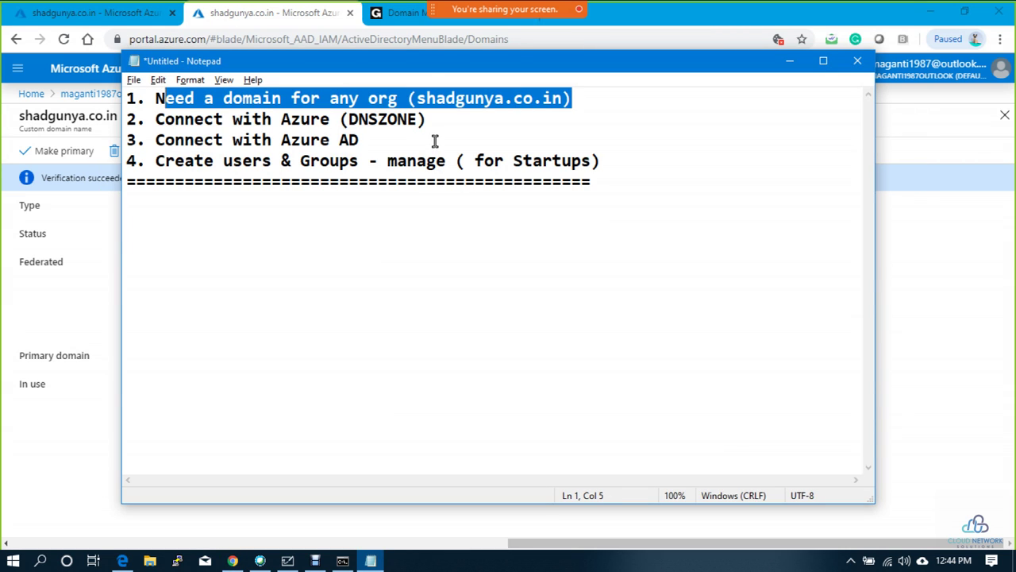
drag(436, 118, 161, 119)
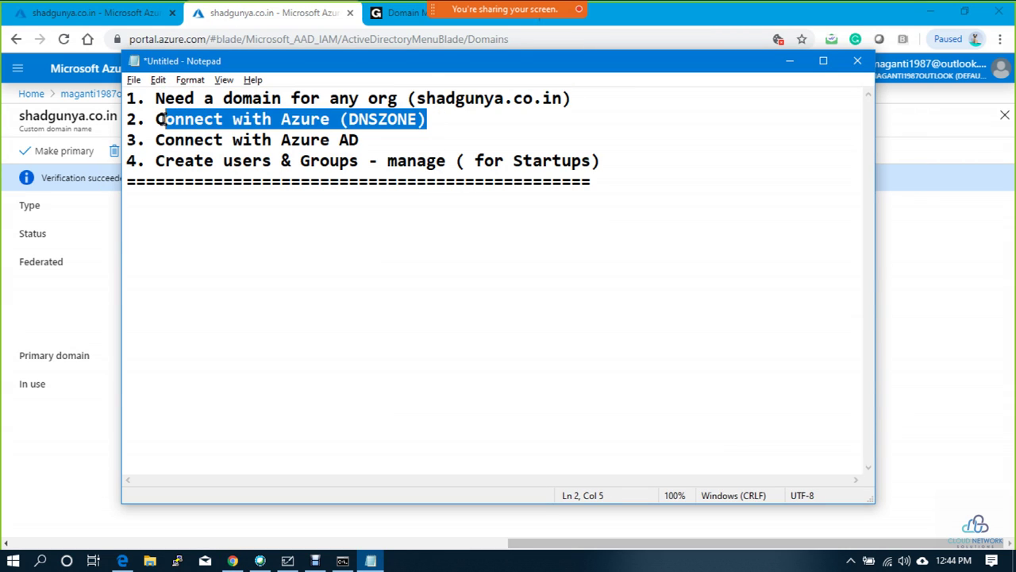
drag(369, 140, 165, 140)
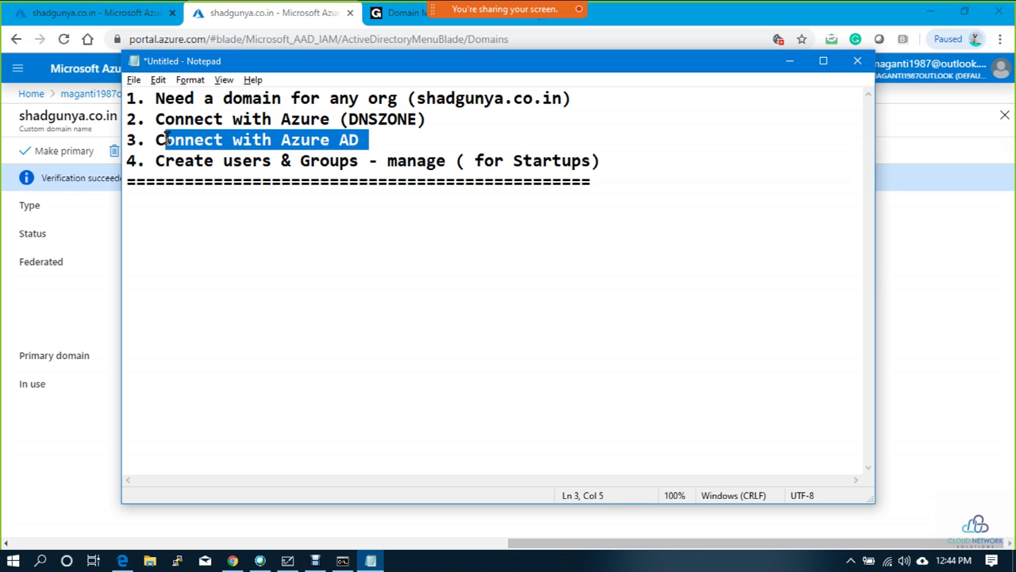
Add a new line 'Verify - Create record set in DNS Zone' under the third item
click(397, 143)
key(Return)
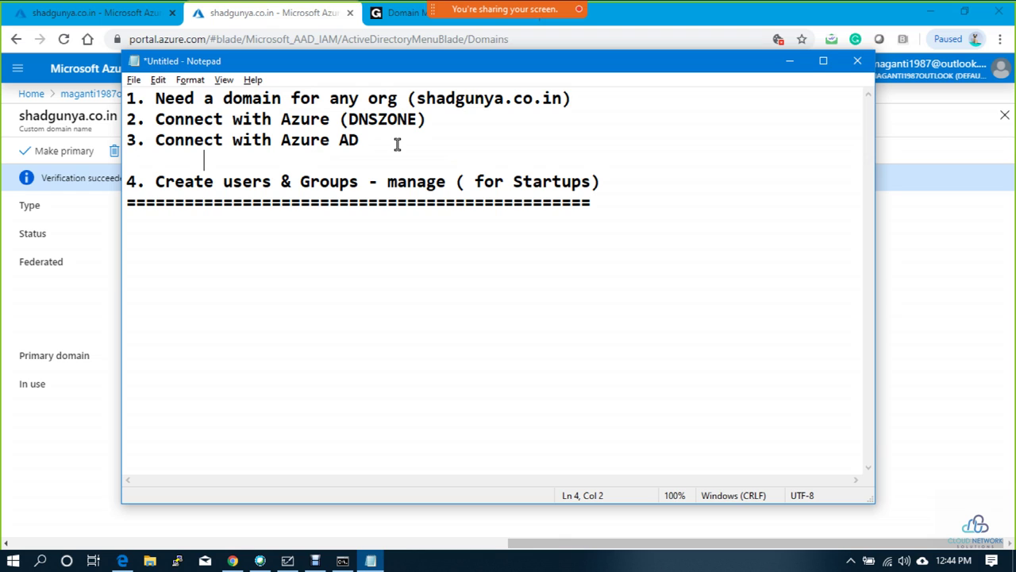
text(Verify)
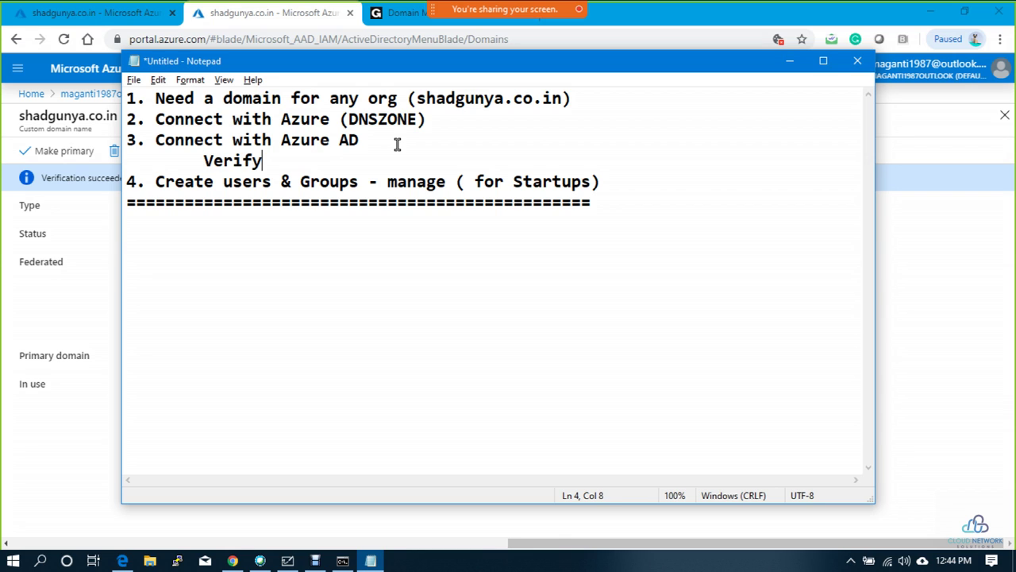
text( - Crate)
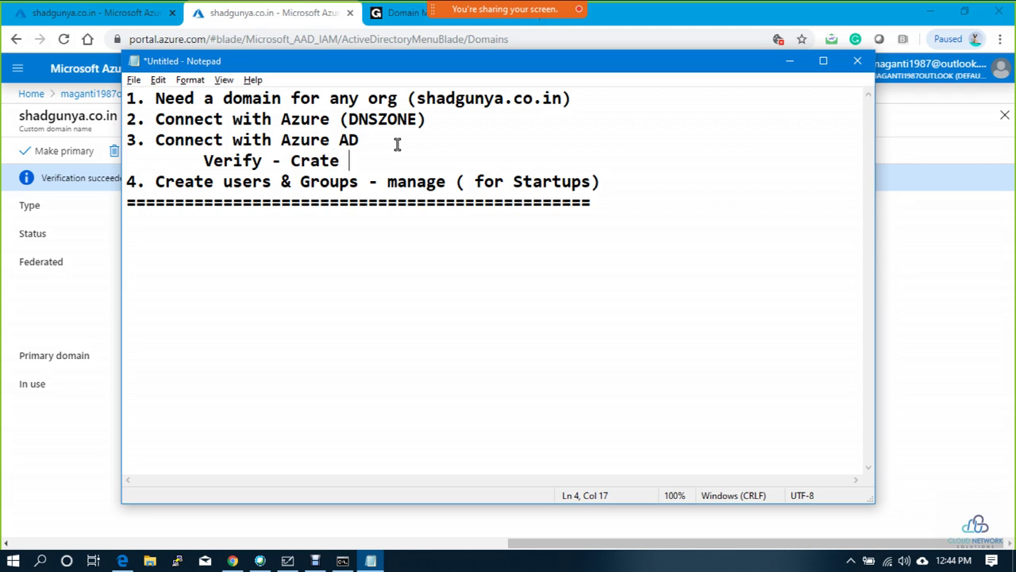
key(BackSpace)
key(BackSpace)
key(BackSpace)
key(BackSpace)
text(eate record set i)
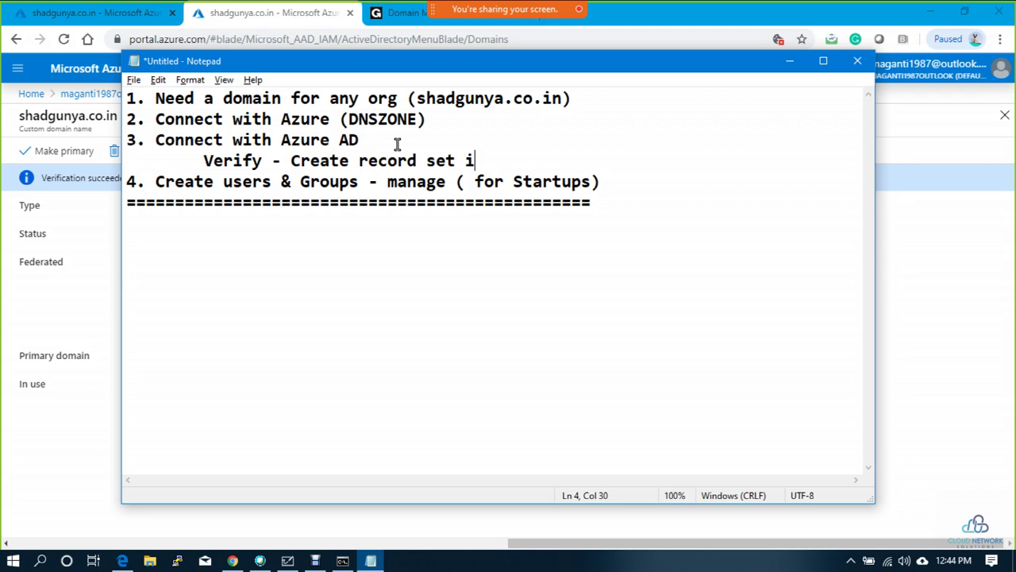
text(n DNS Zone)
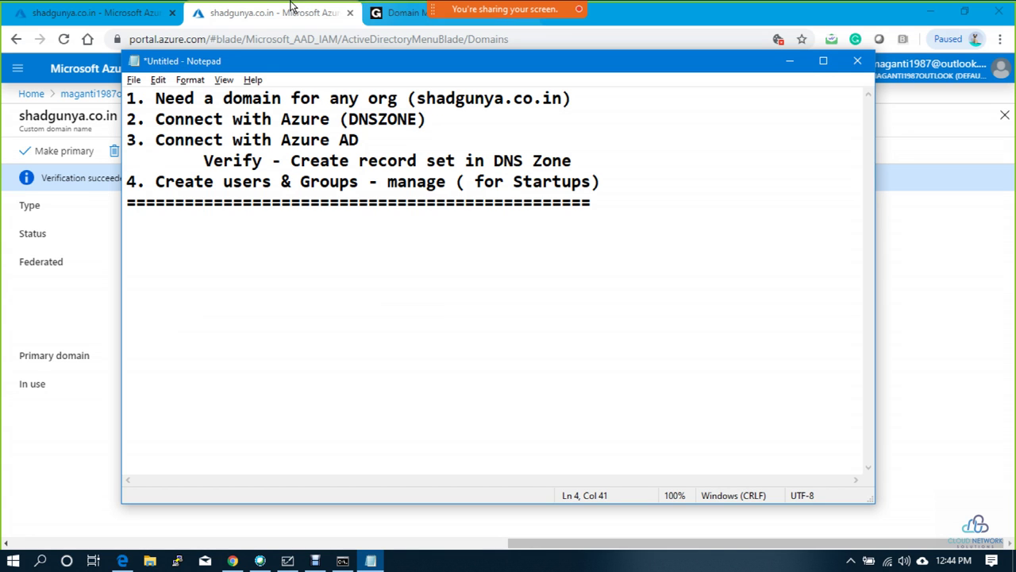
Complete the note with '& Click verify on AD'
click(95, 13)
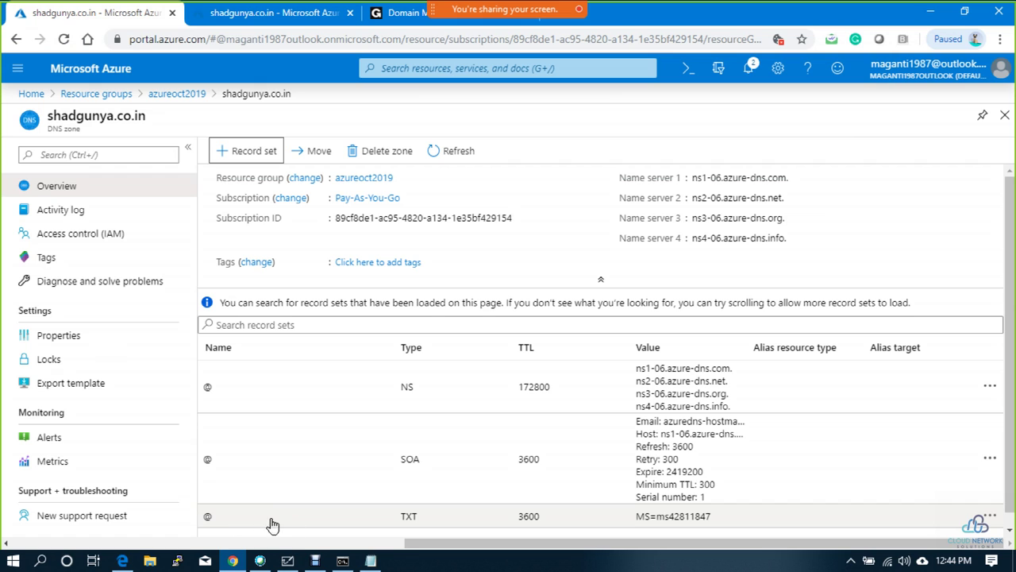
key(alt+Tab)
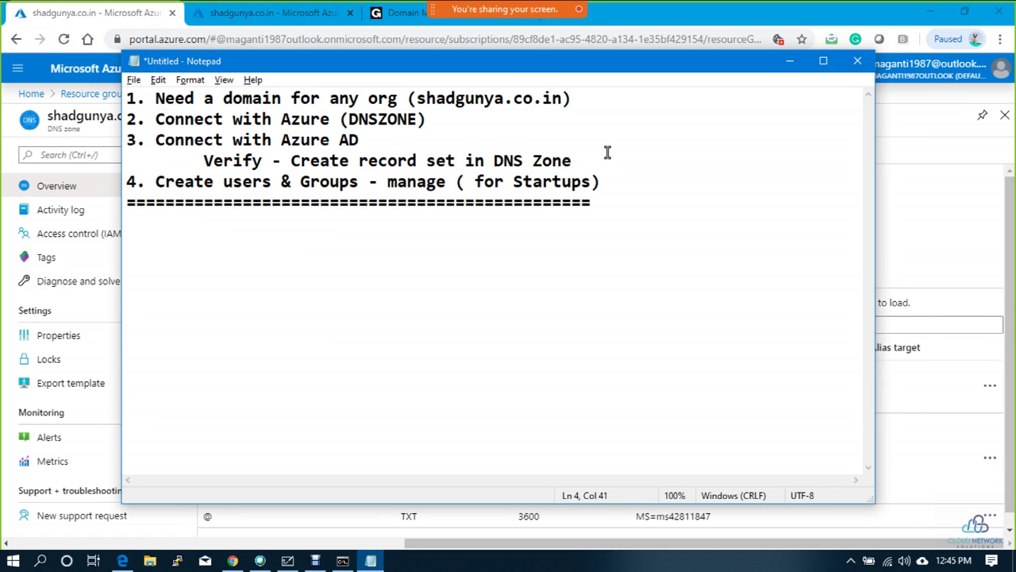
text(& Clock)
key(BackSpace)
key(BackSpace)
text(ick verify o)
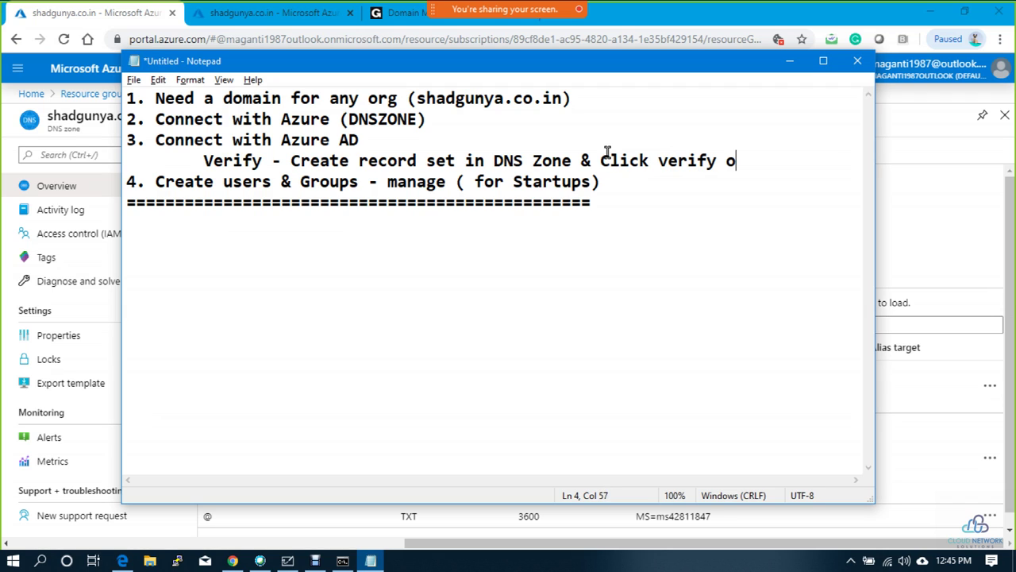
text(n AD)
Compare GoDaddy's nameservers for SHADGUNYA.CO.IN against the Azure DNS zone's four nameservers
click(922, 239)
click(389, 24)
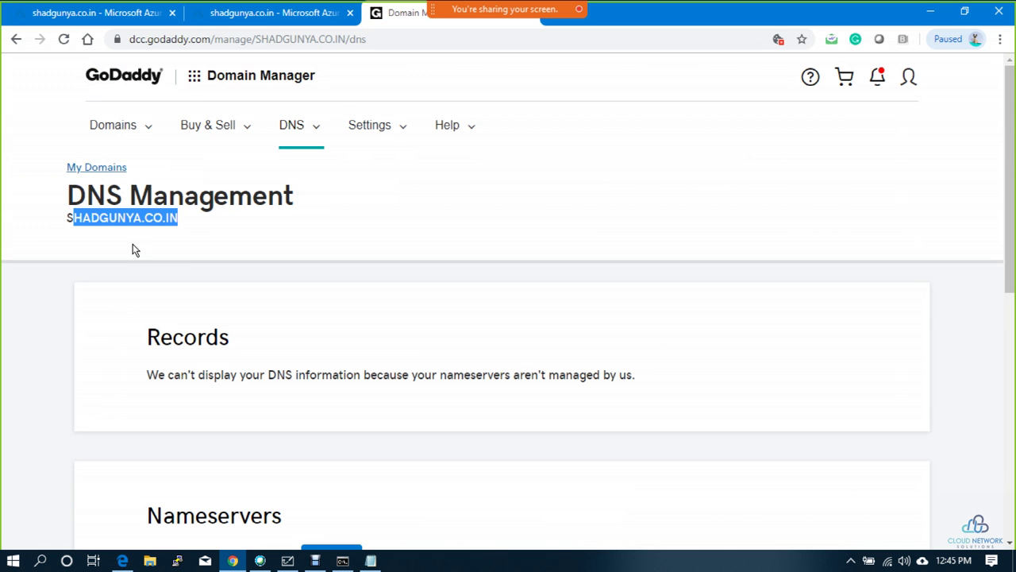
double_click(105, 219)
scroll(153, 296, down, 4)
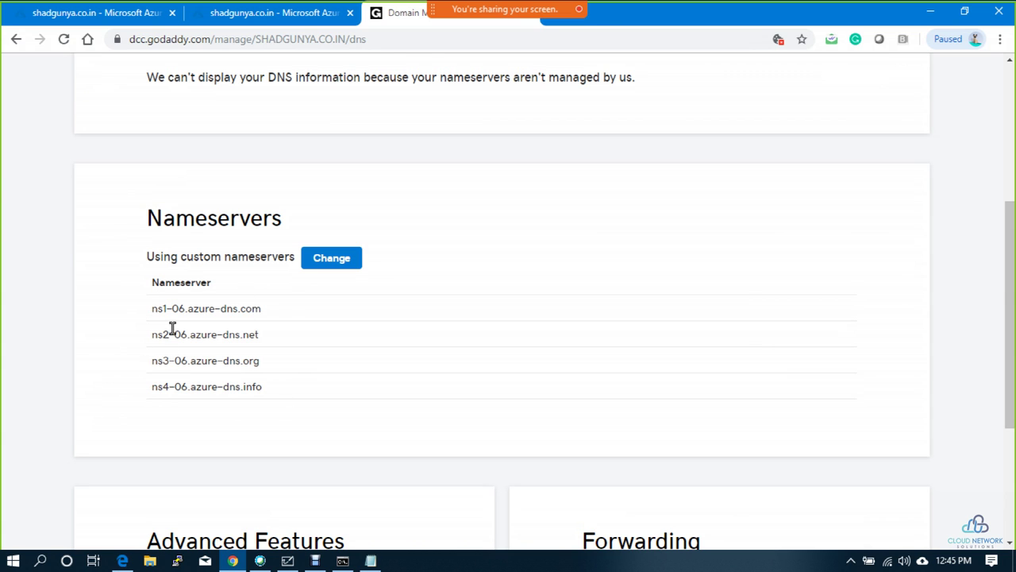
click(115, 12)
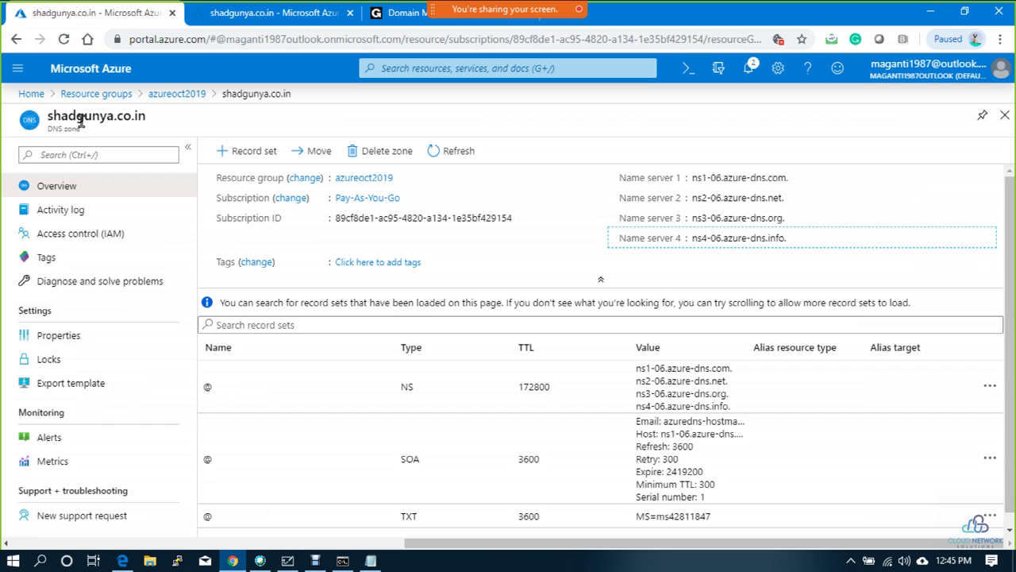
click(384, 21)
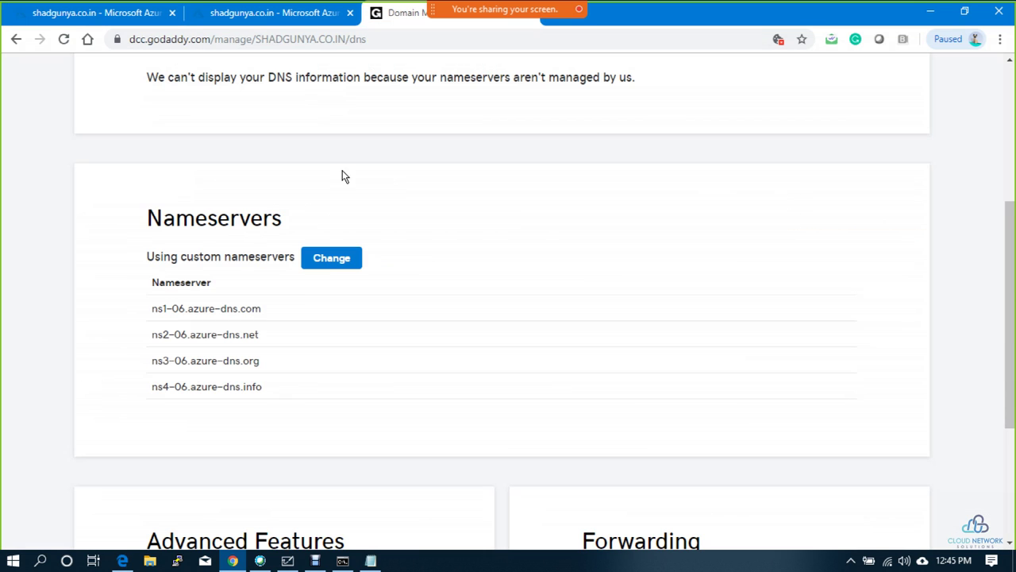
click(125, 19)
Go back from the verified domain details to the Custom domain names list
key(ctrl+Tab)
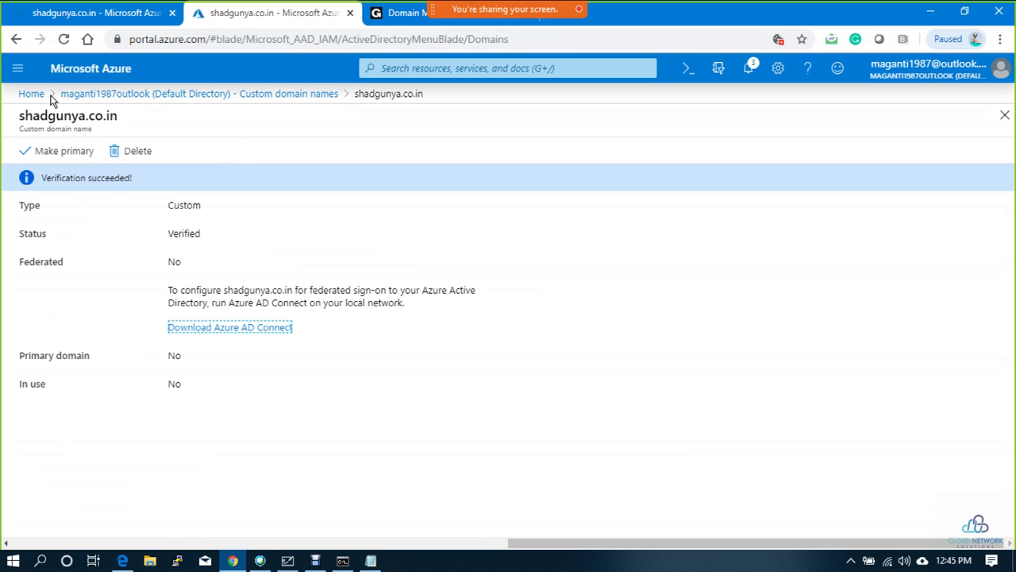
click(153, 97)
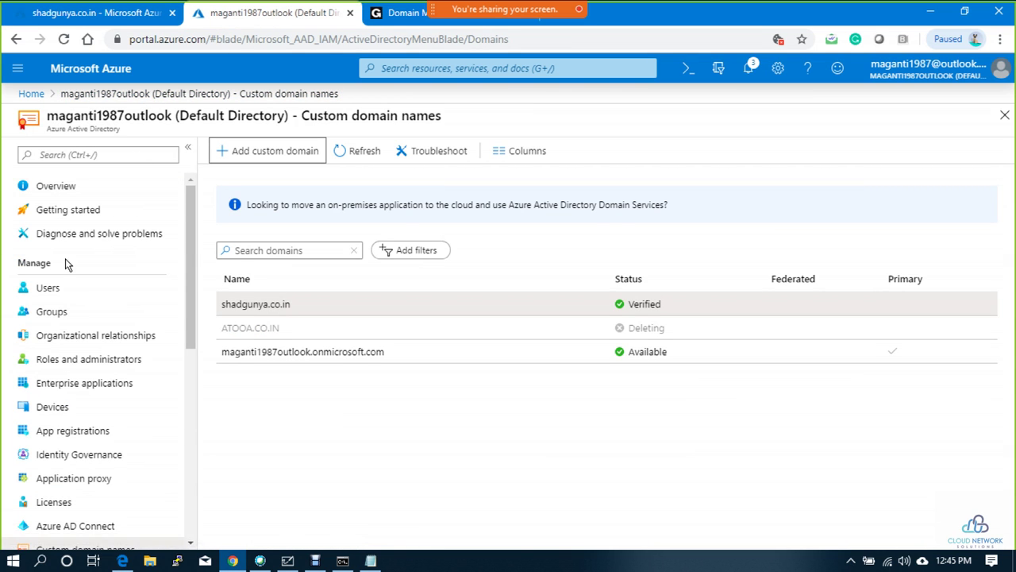
click(18, 68)
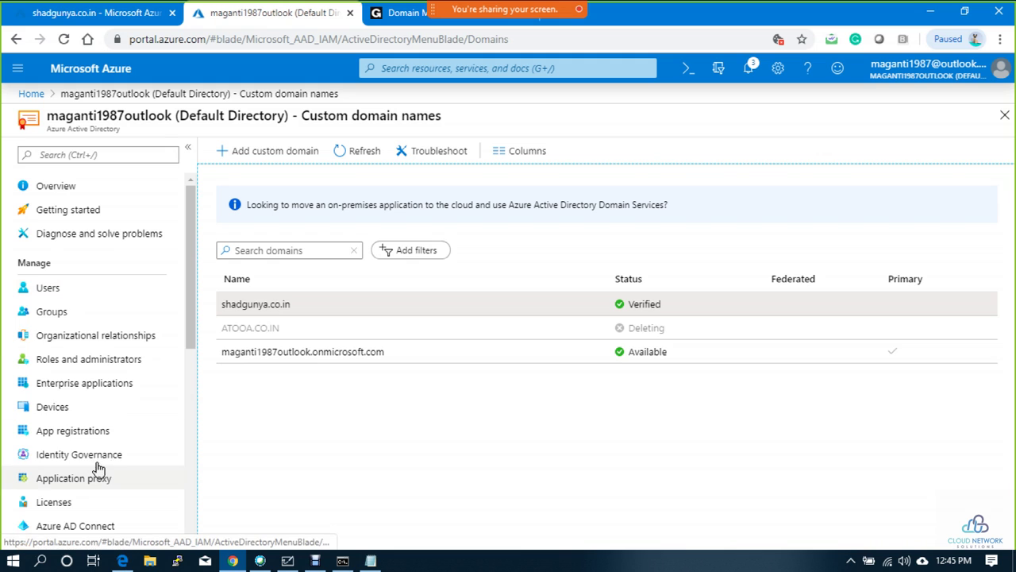
scroll(46, 450, down, 4)
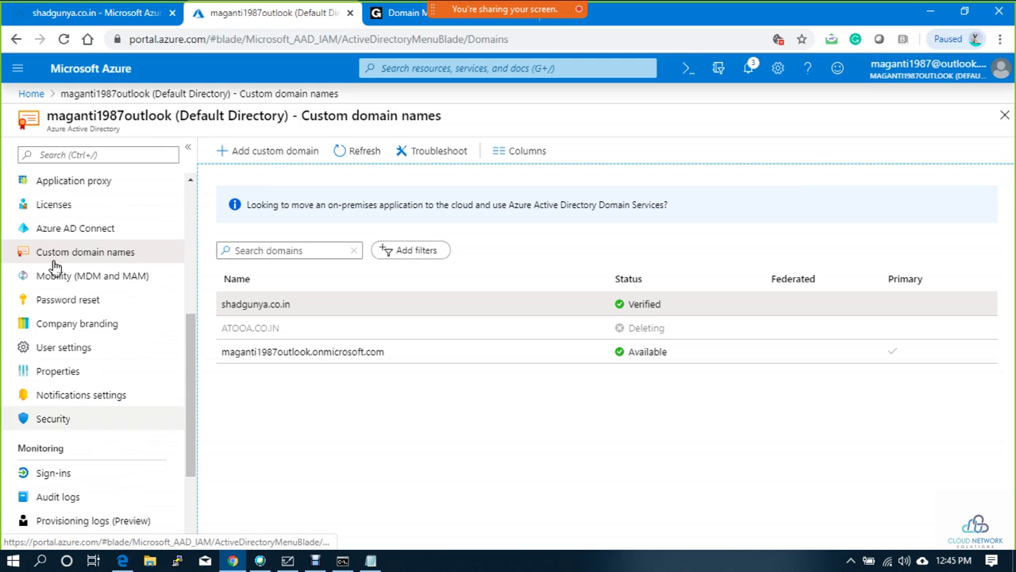
Open the Add custom domain panel, check the DNS zone, then close the panel
click(263, 151)
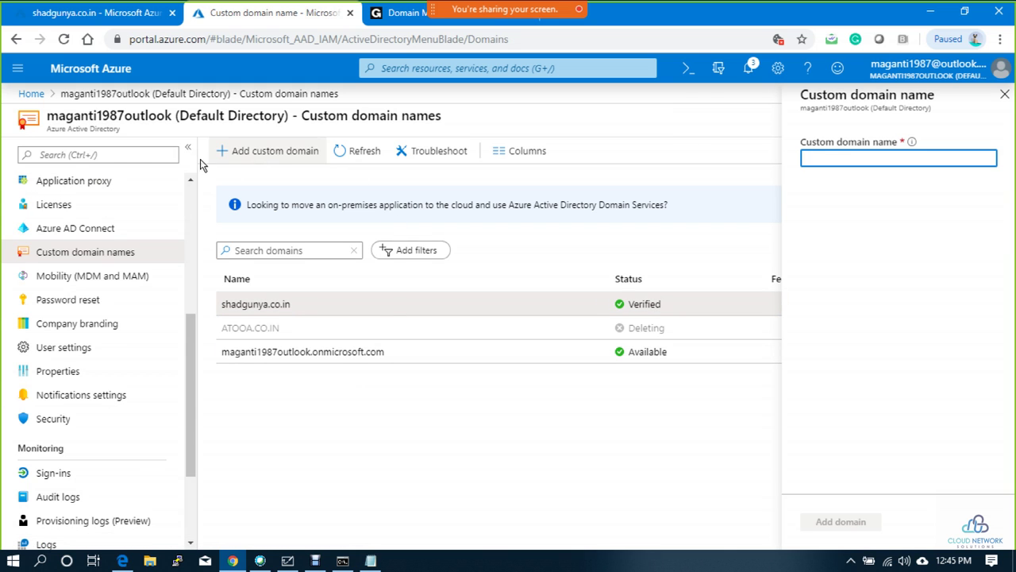
click(117, 24)
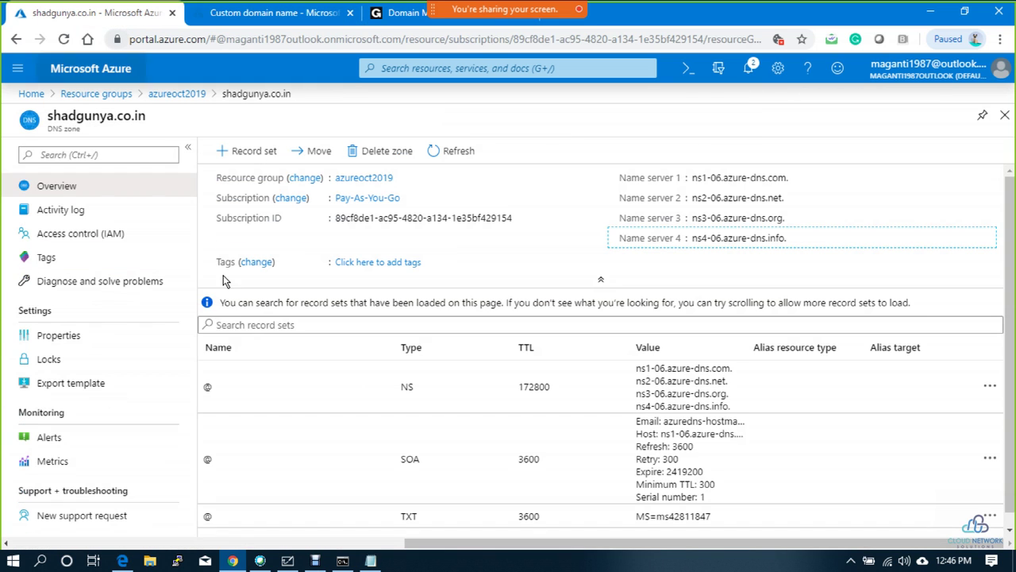
scroll(270, 499, down, 1)
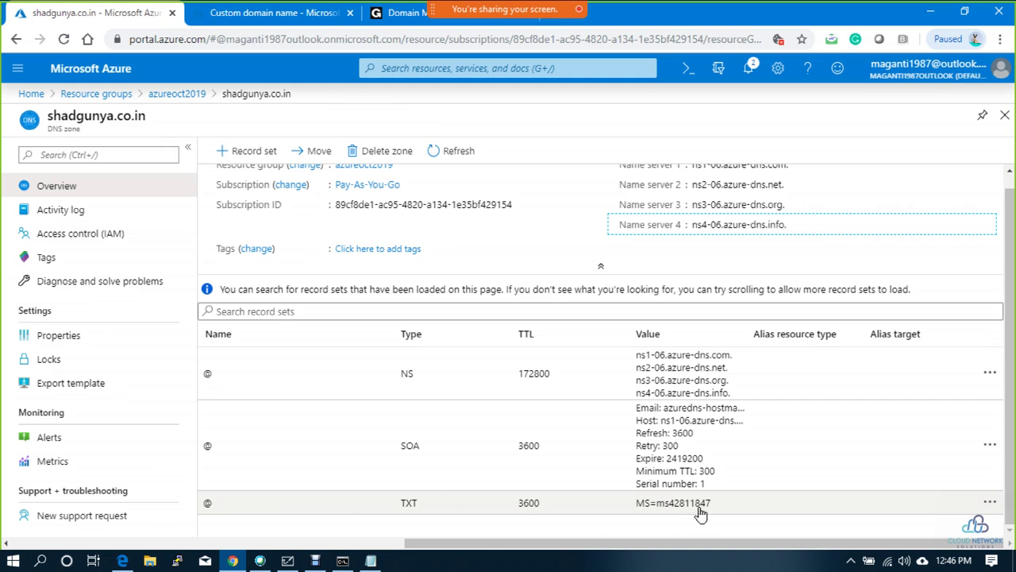
click(253, 22)
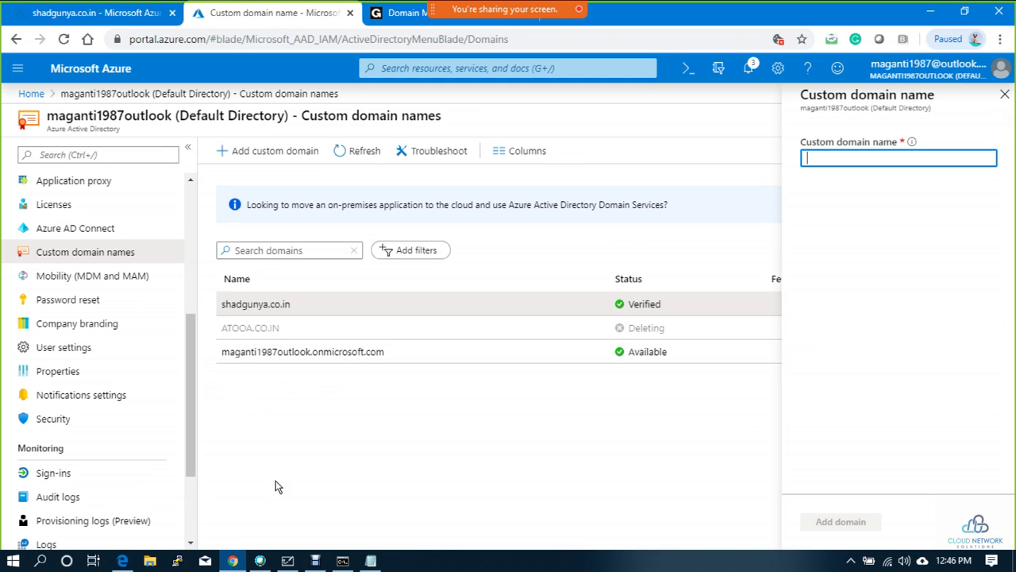
click(1004, 94)
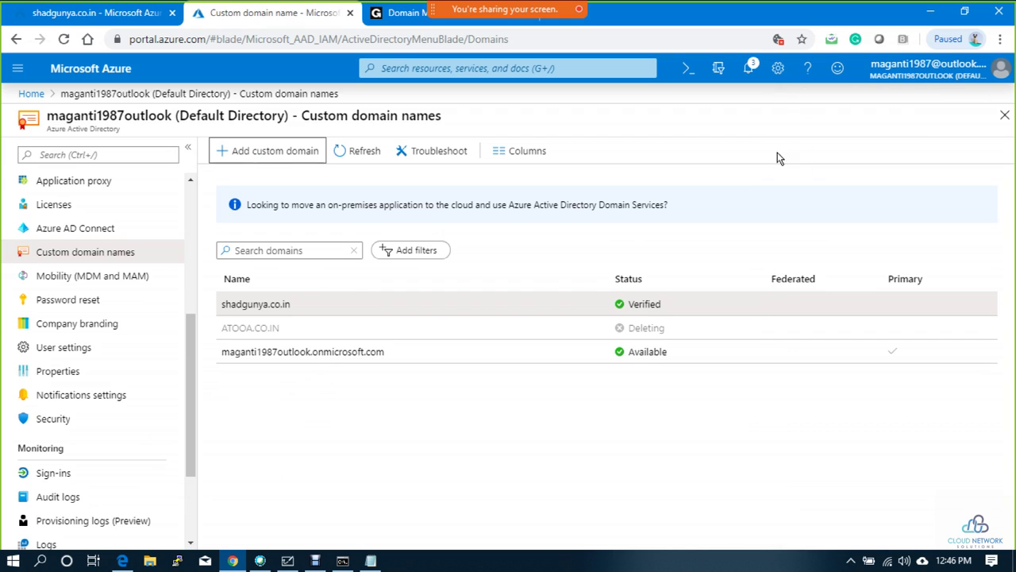
click(690, 312)
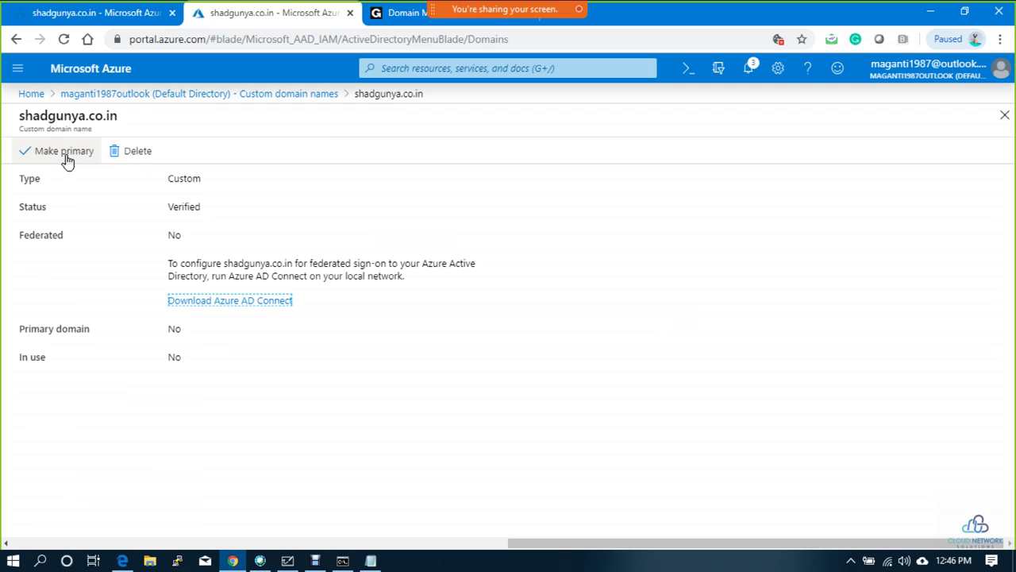
click(929, 72)
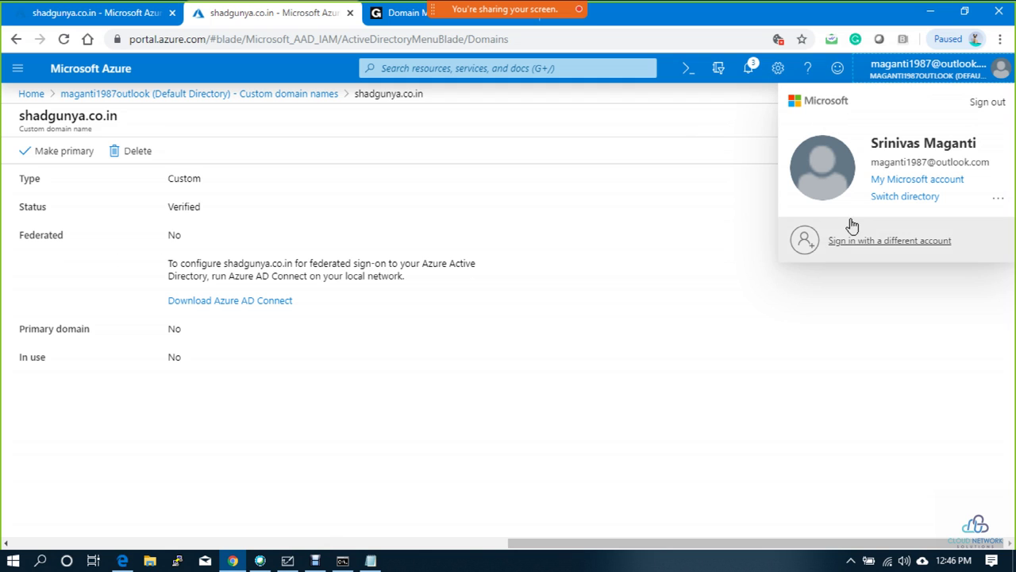
click(997, 69)
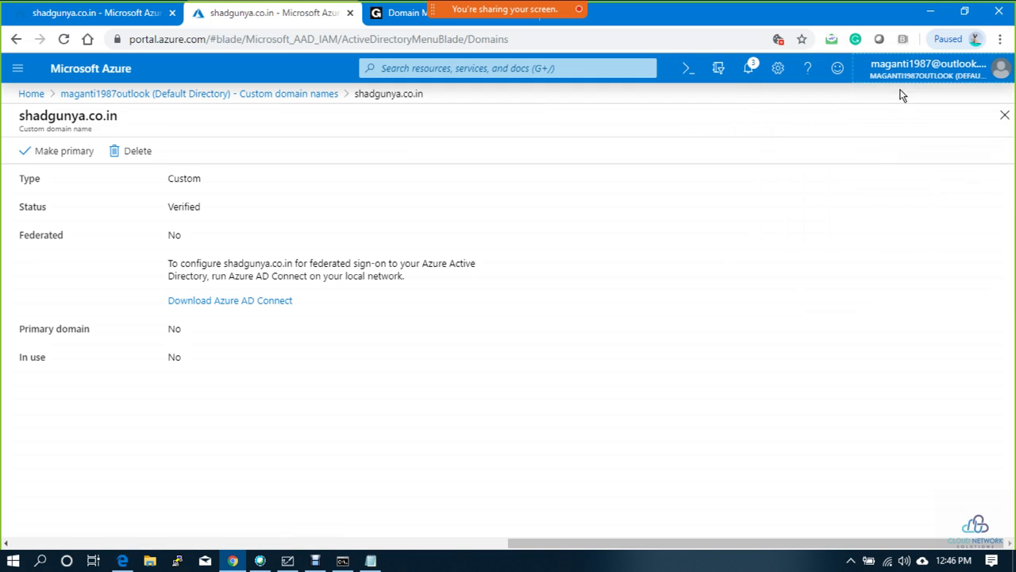
click(195, 95)
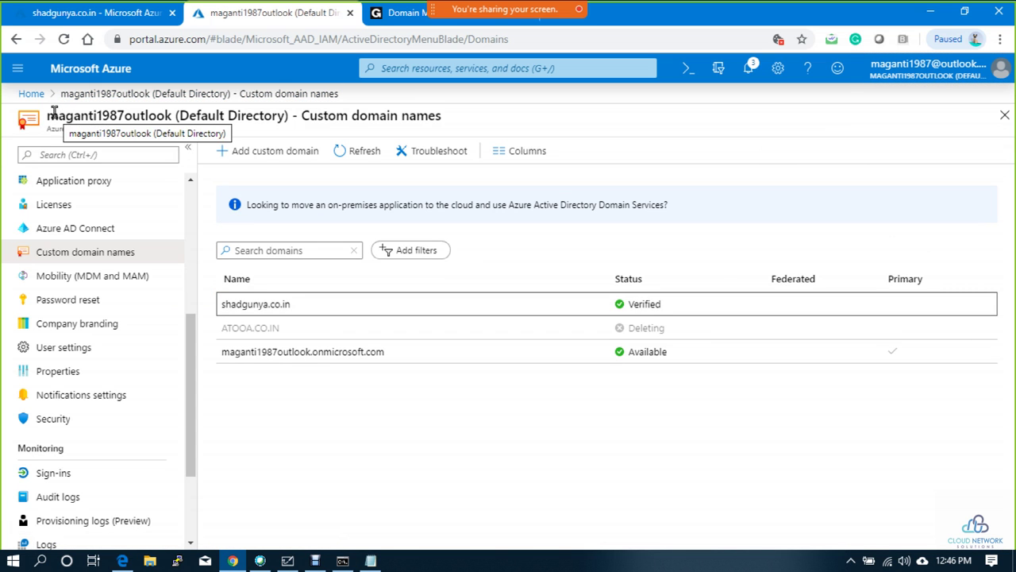
drag(47, 115, 478, 122)
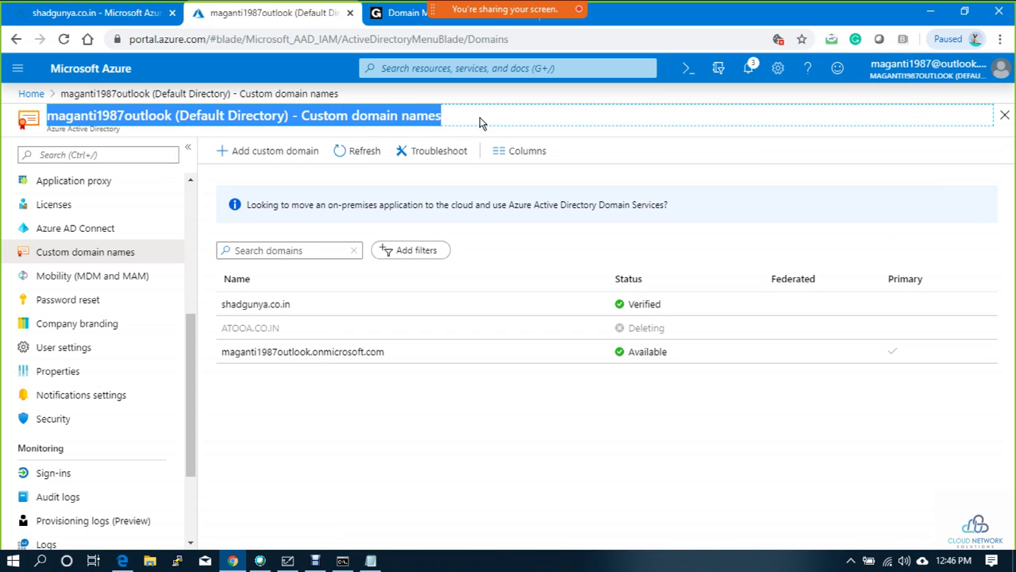
click(282, 304)
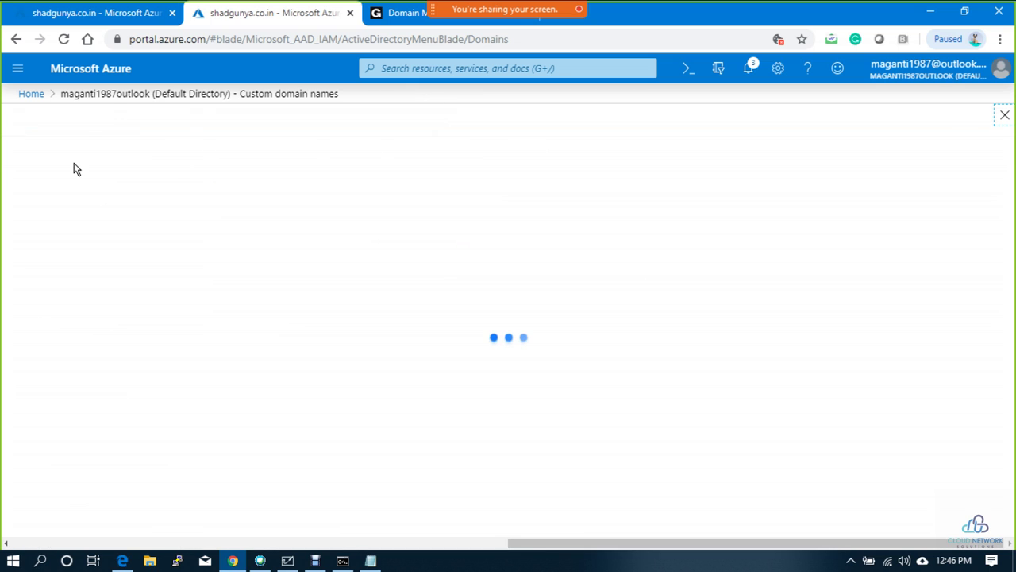
click(127, 94)
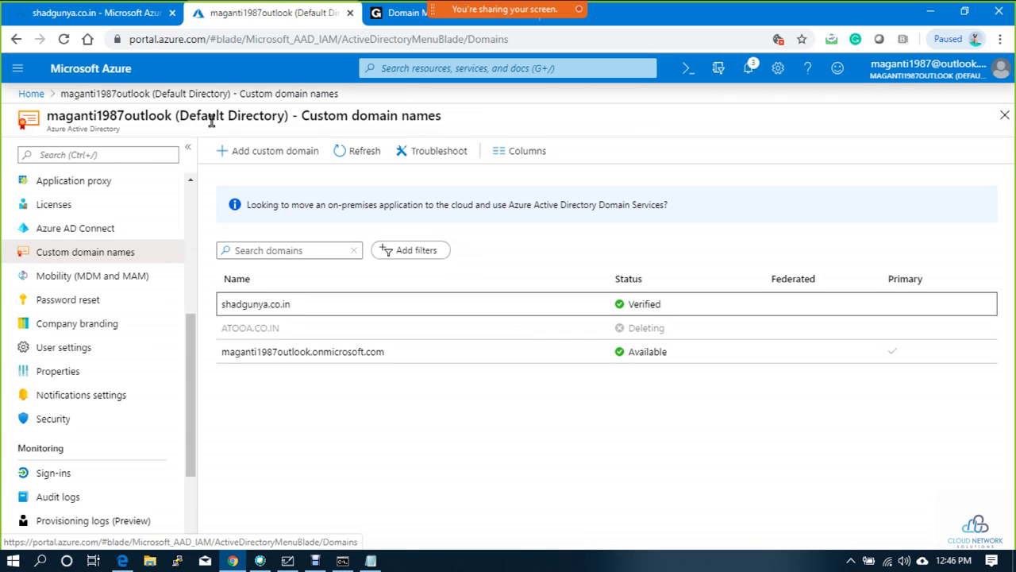
drag(441, 116, 48, 103)
drag(291, 307, 188, 184)
drag(165, 115, 449, 119)
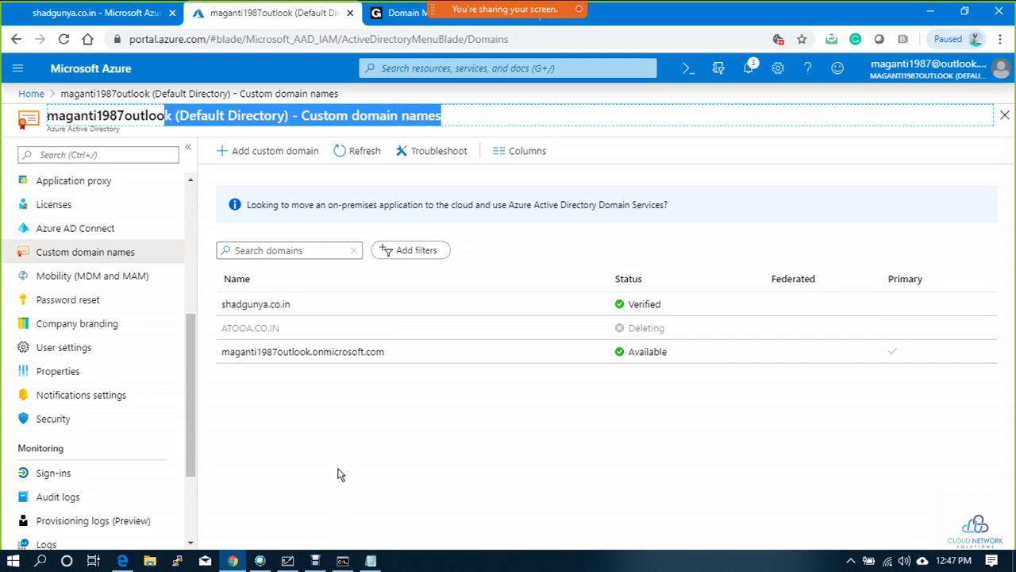
Review the notes, highlighting the Connect with Azure AD and Create users & Groups steps
click(371, 561)
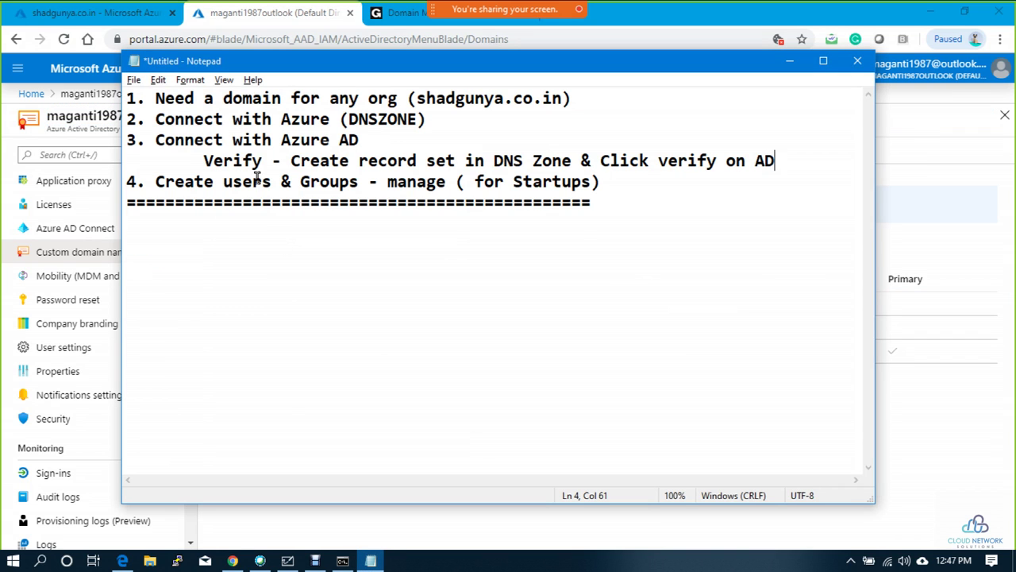
drag(819, 163, 667, 161)
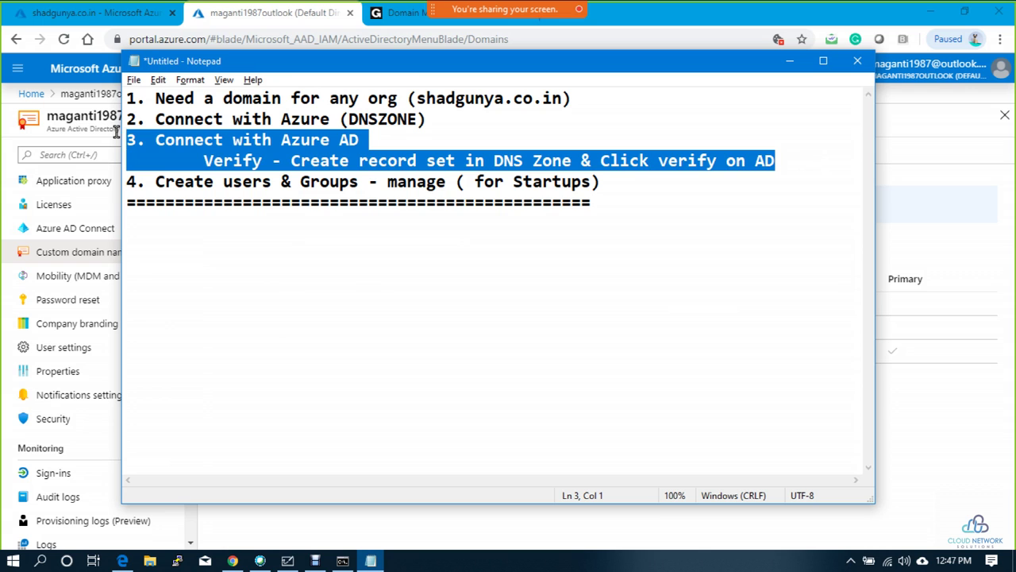
drag(156, 181, 601, 182)
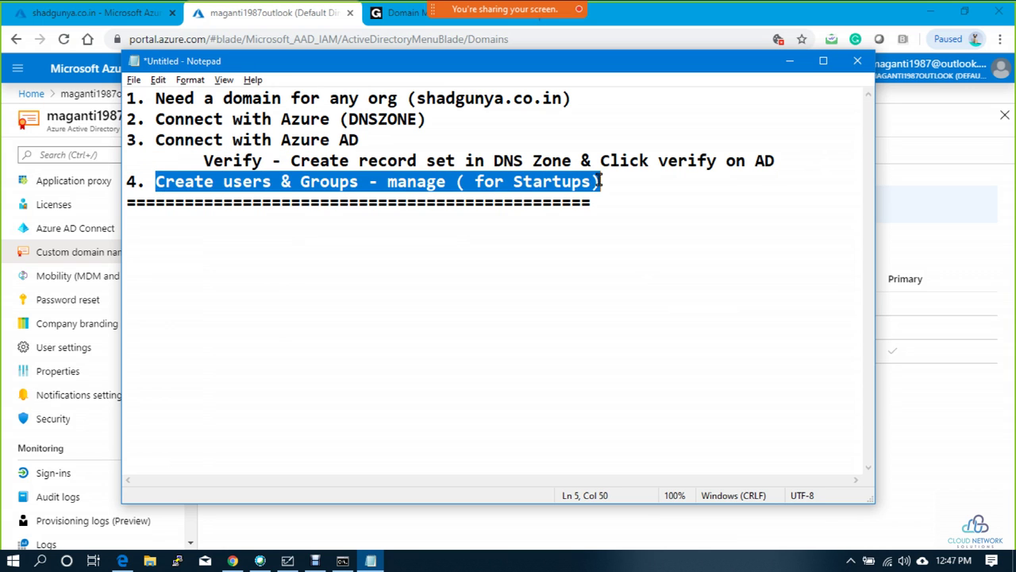
click(789, 61)
scroll(45, 265, up, 4)
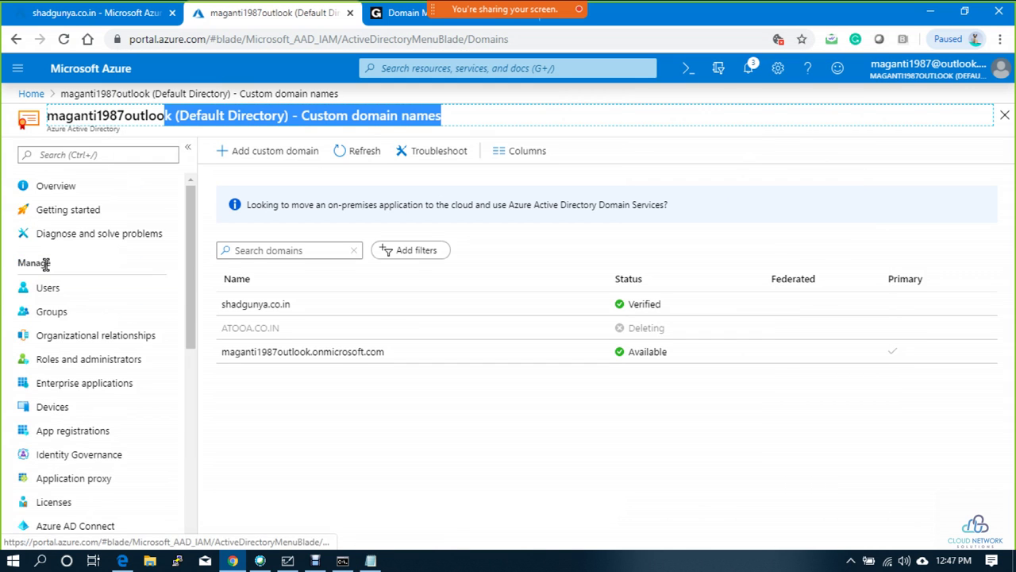
Start a new directory user and enter its user name on the shadgunya.co.in domain
click(46, 289)
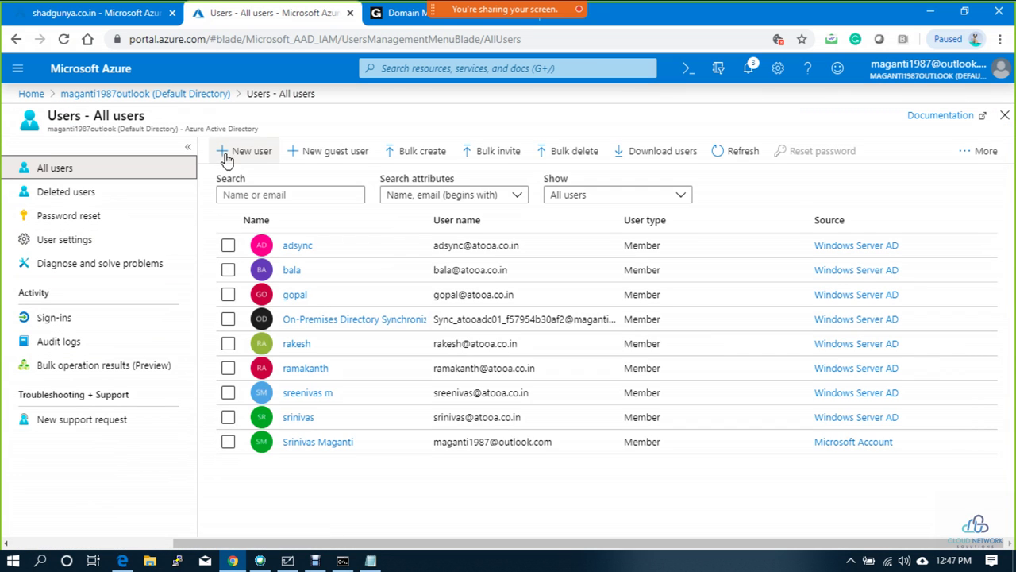
click(226, 159)
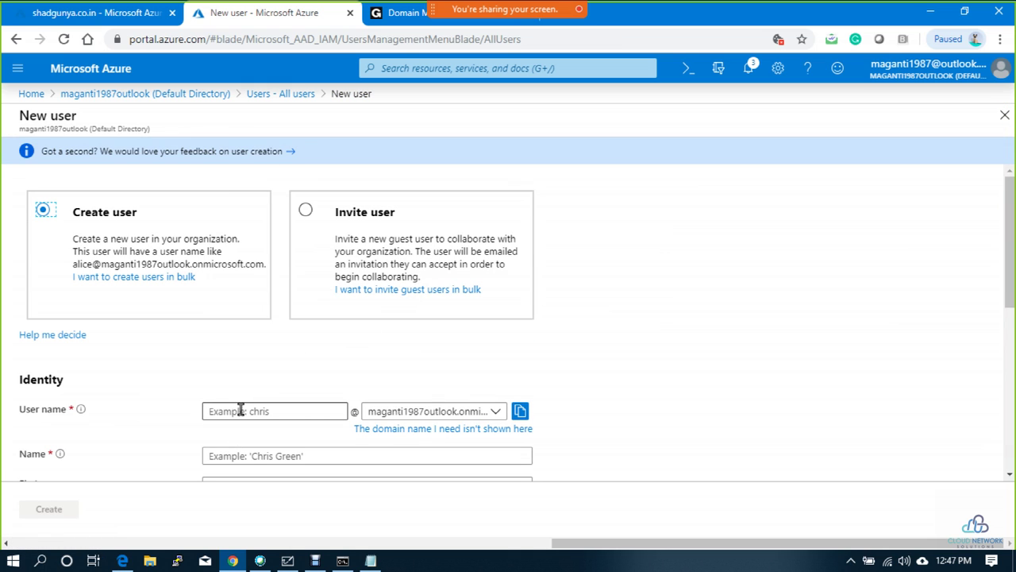
click(240, 411)
scroll(241, 411, down, 2)
text(amit)
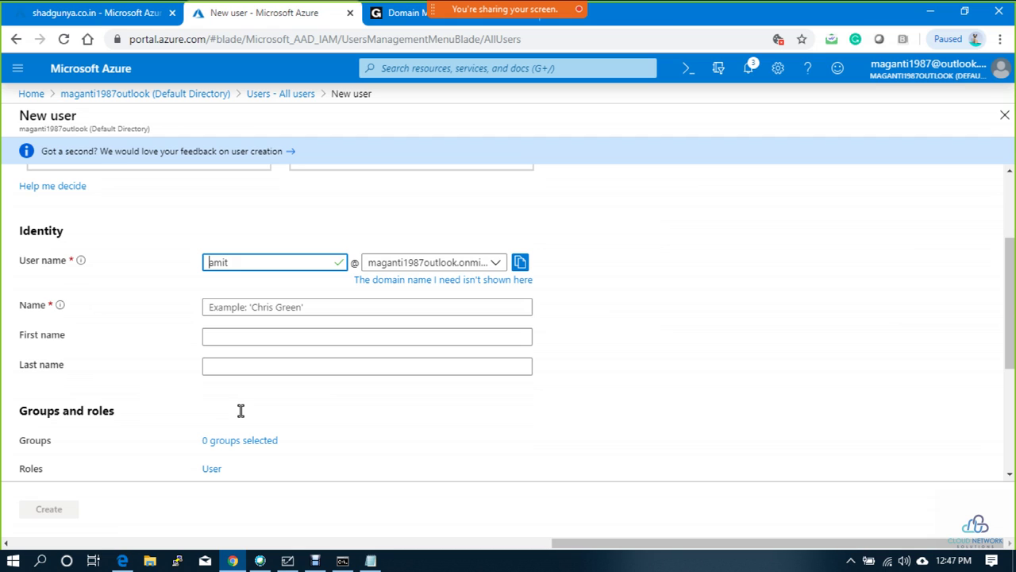
text(az_)
drag(219, 263, 204, 263)
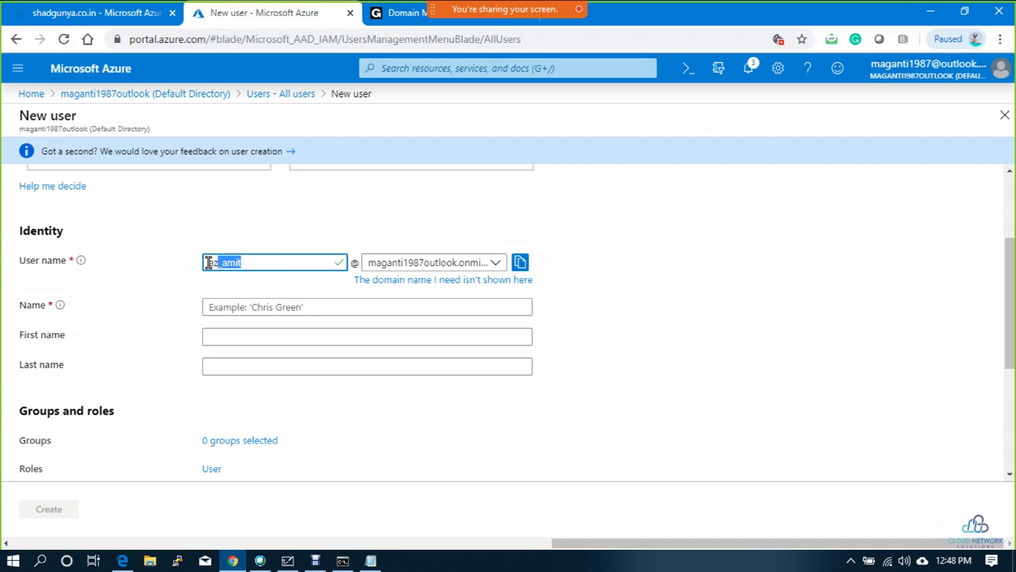
click(374, 263)
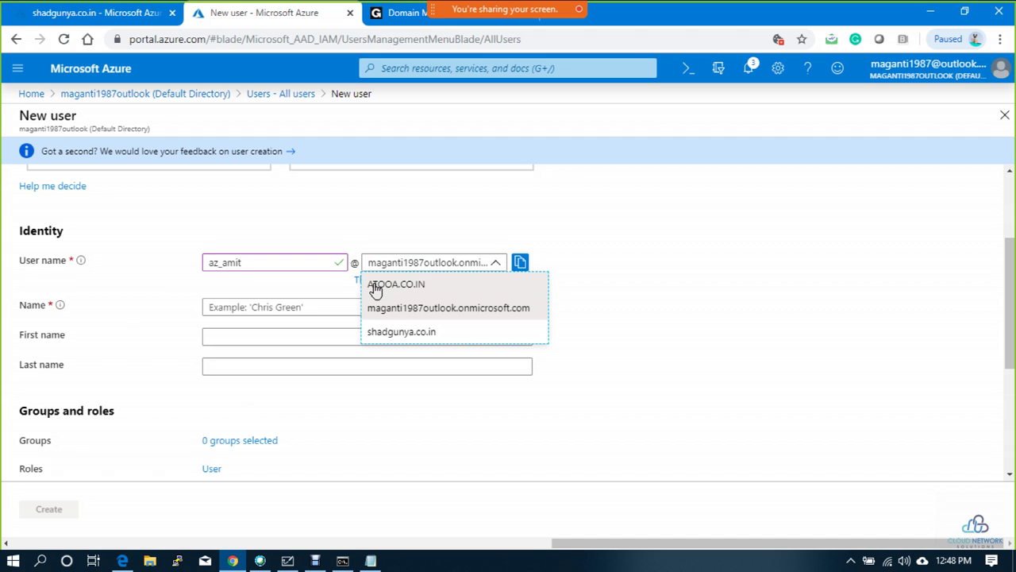
click(384, 329)
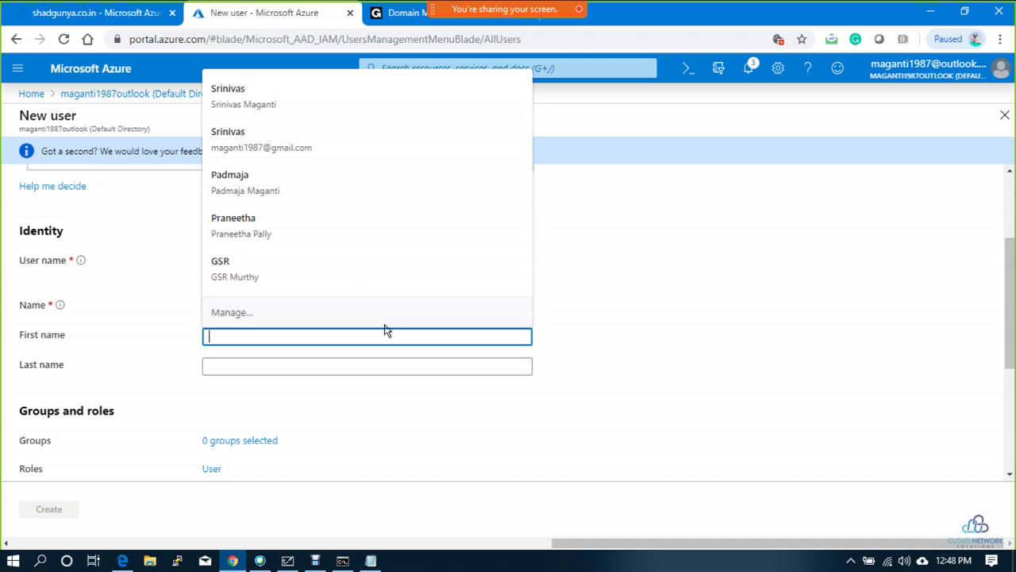
click(702, 322)
Fill in the new user's first name
click(325, 307)
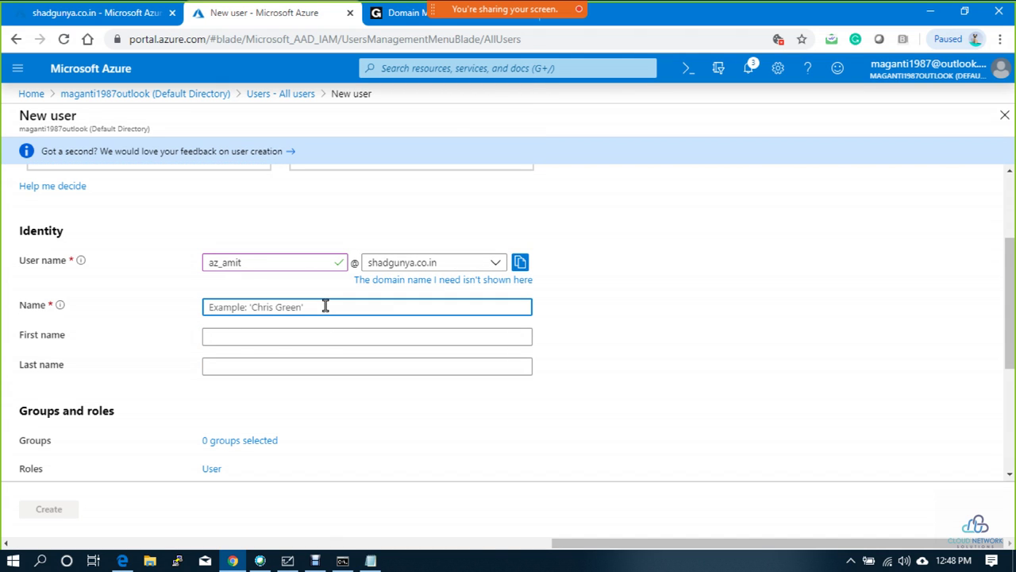
text(a)
key(BackSpace)
text(Amit)
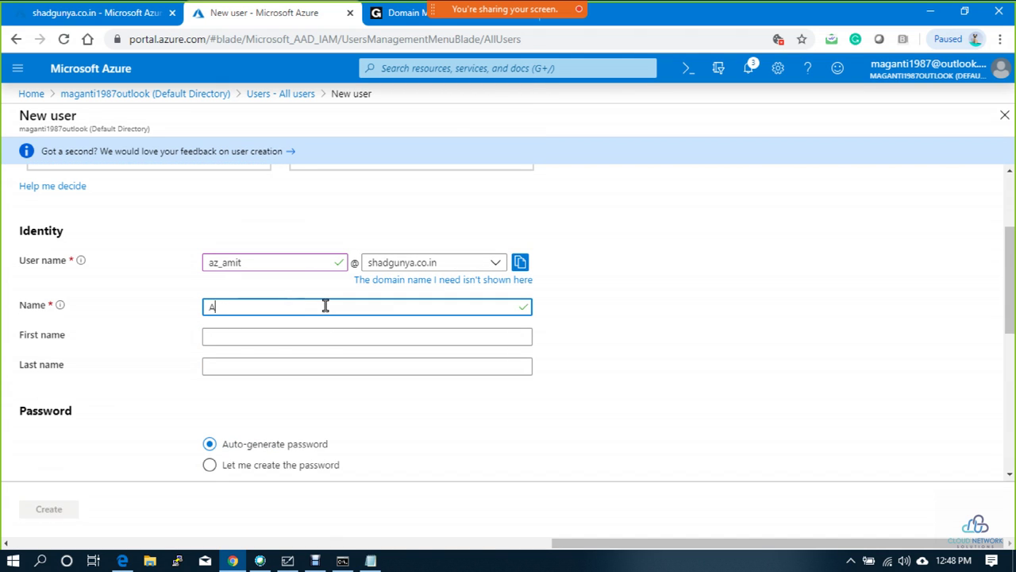
key(Tab)
key(Tab)
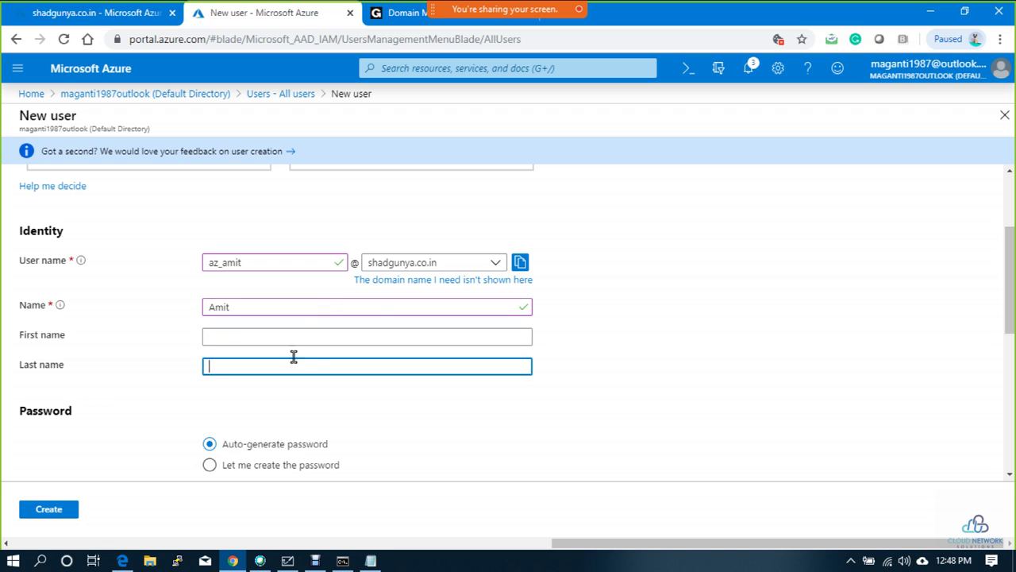
Choose a manually created initial password, enter it, and create the user
scroll(220, 383, down, 1)
scroll(221, 383, down, 3)
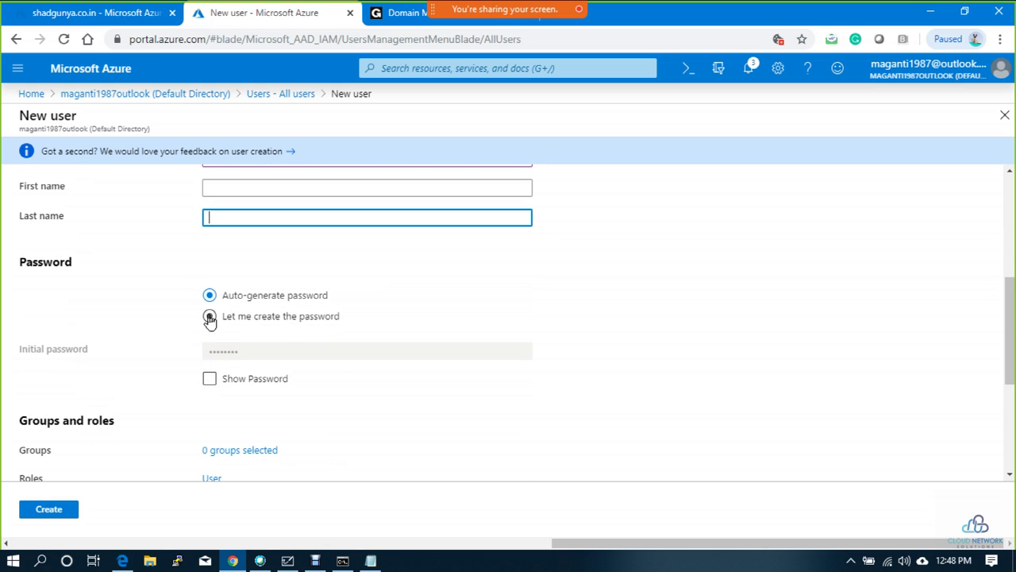
click(211, 317)
click(260, 354)
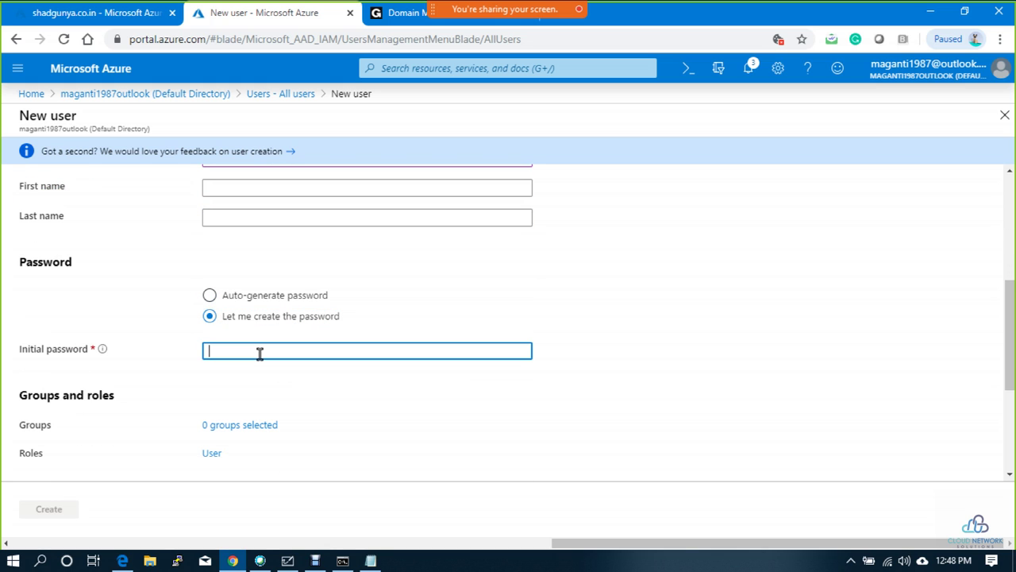
key(BackSpace)
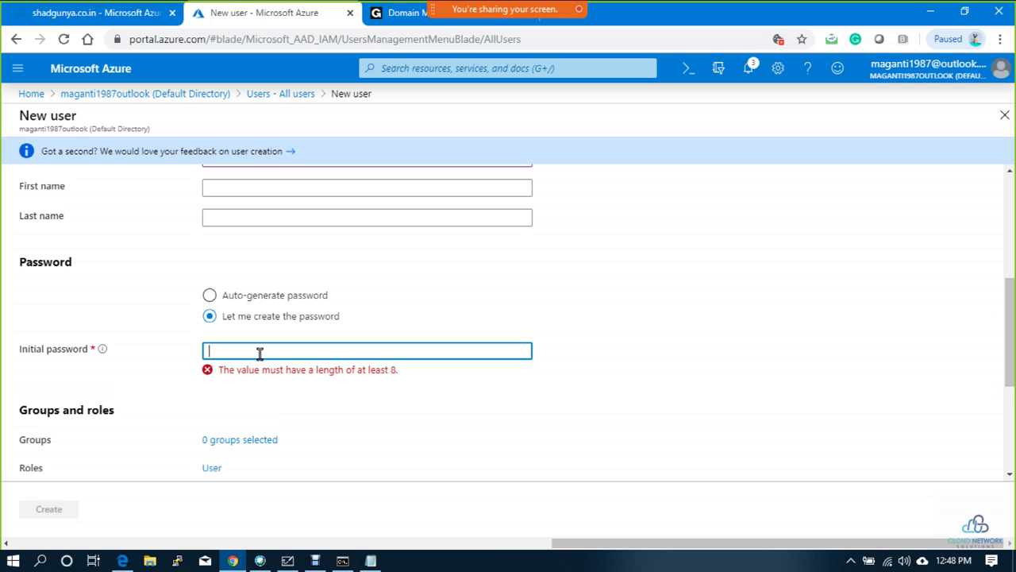
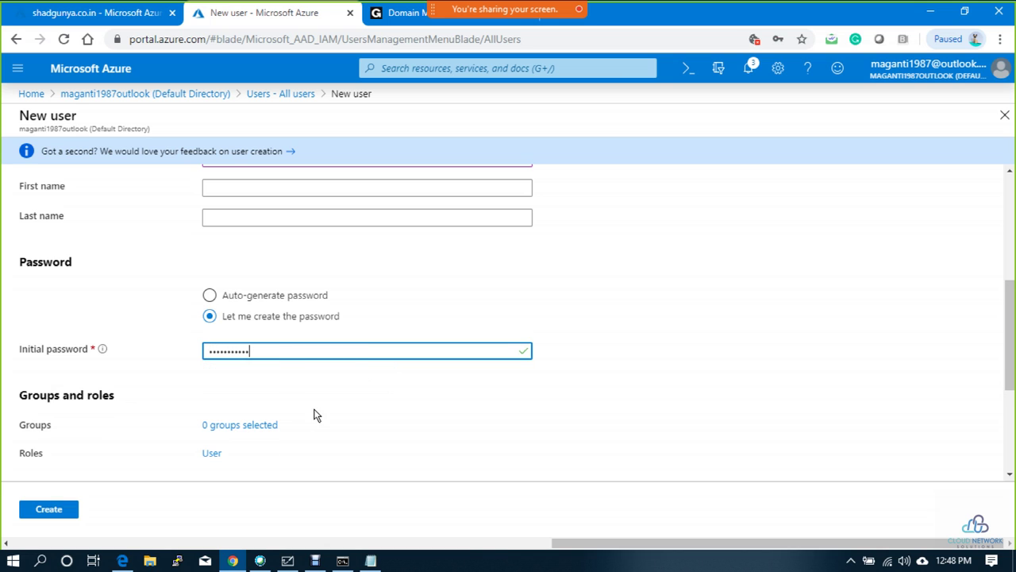
scroll(318, 401, down, 3)
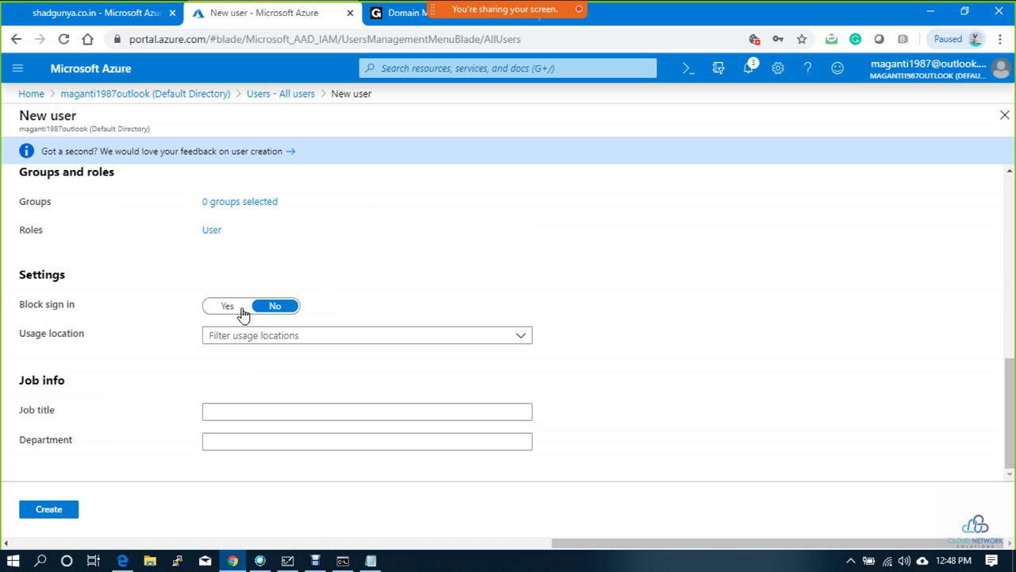
scroll(143, 329, up, 1)
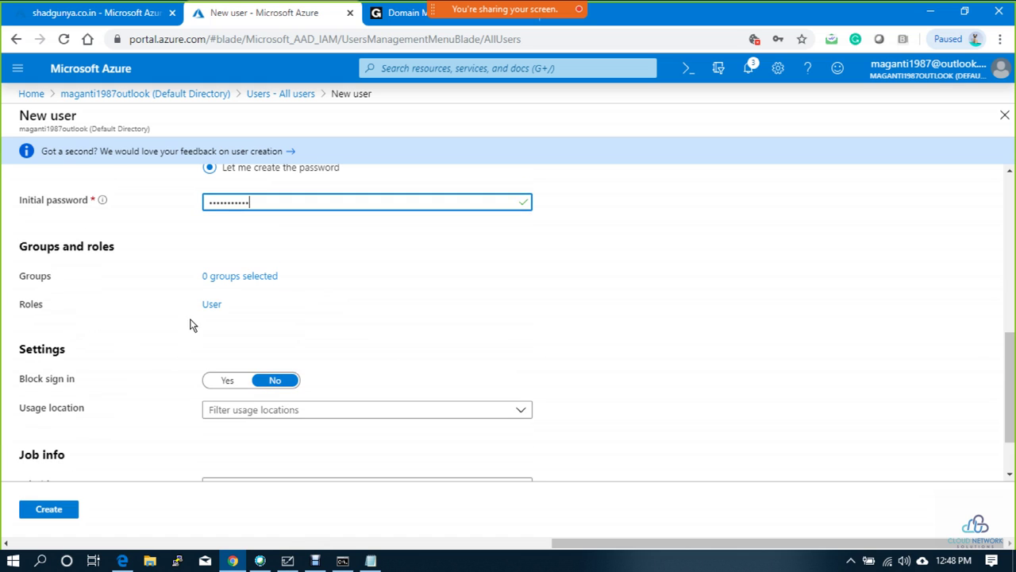
scroll(119, 445, down, 1)
click(57, 506)
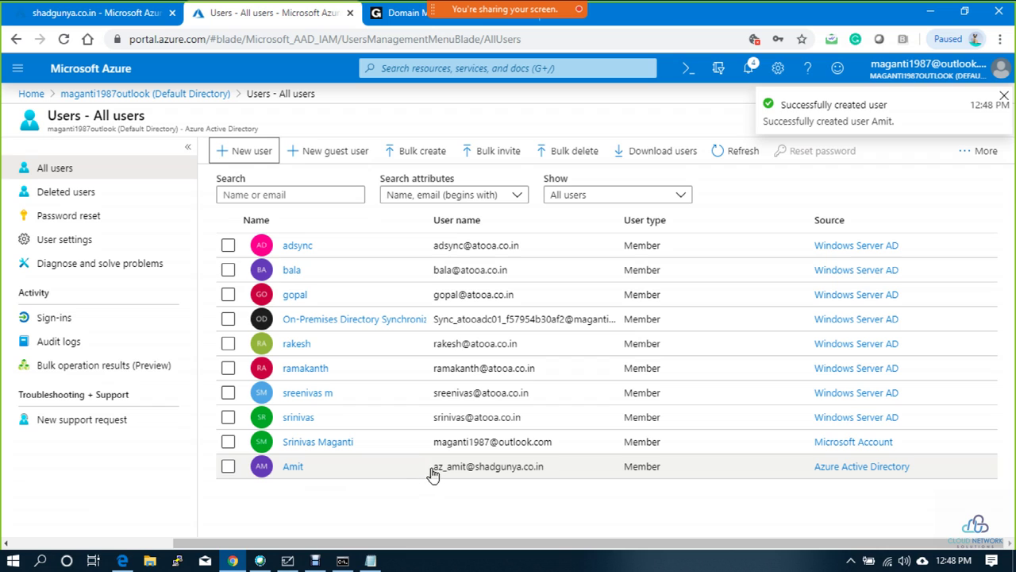
Highlight the new user's sign-in name and domain in All users, then go to Edge's sign-in page
drag(431, 471, 538, 475)
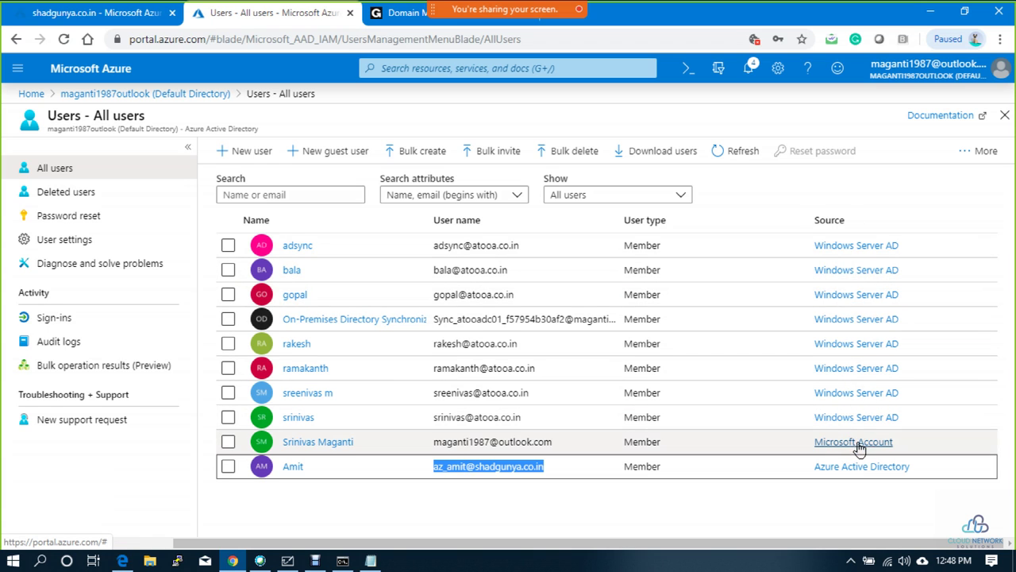
click(368, 450)
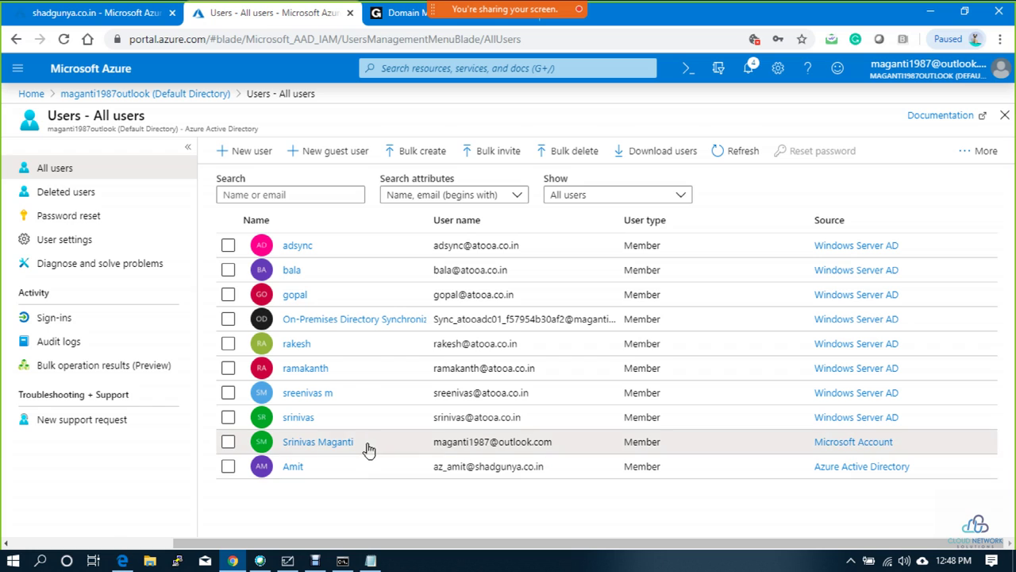
drag(367, 449, 272, 447)
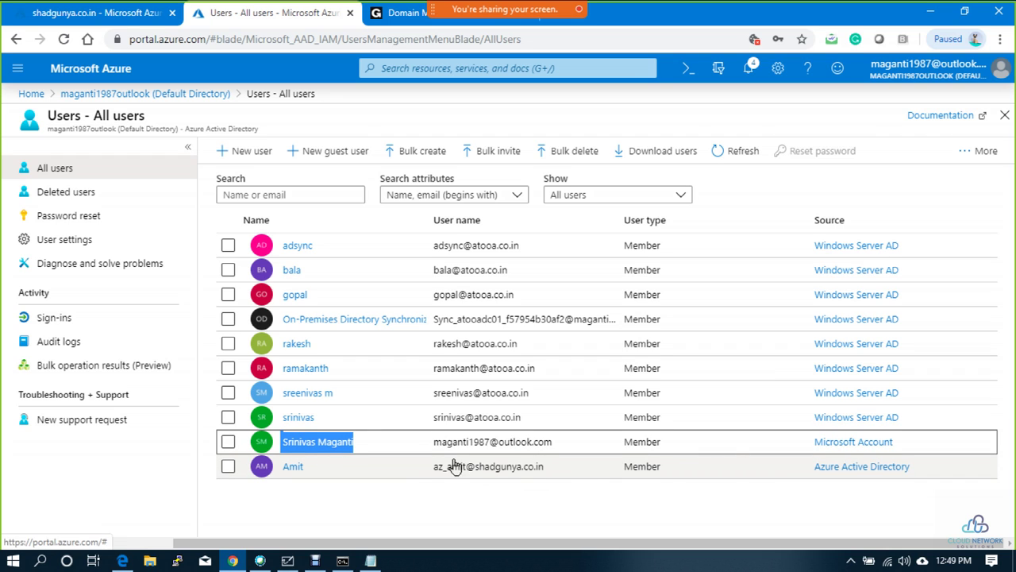
drag(476, 471, 544, 476)
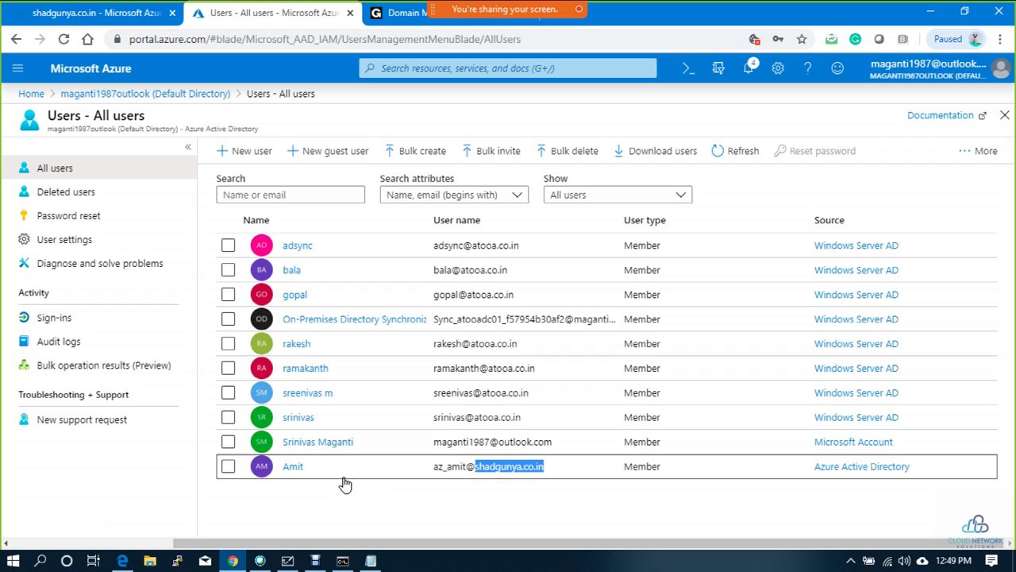
click(122, 560)
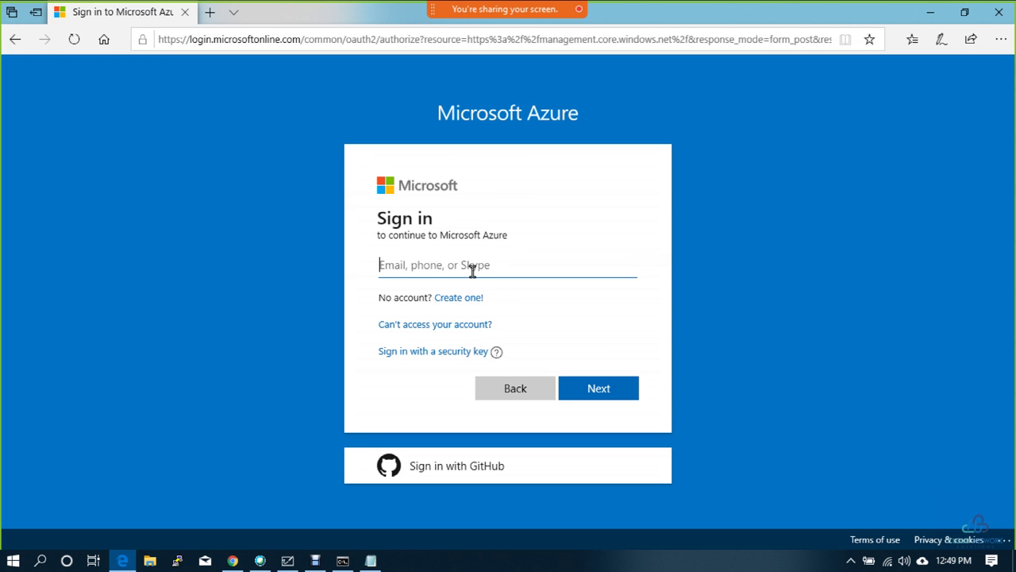
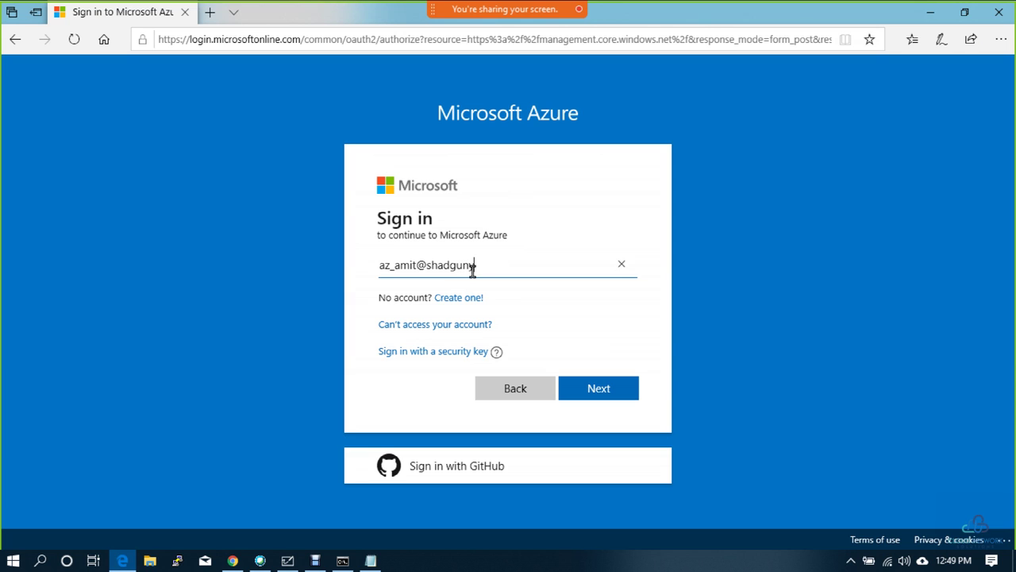
Sign in with the new user's account name and initial password
click(579, 390)
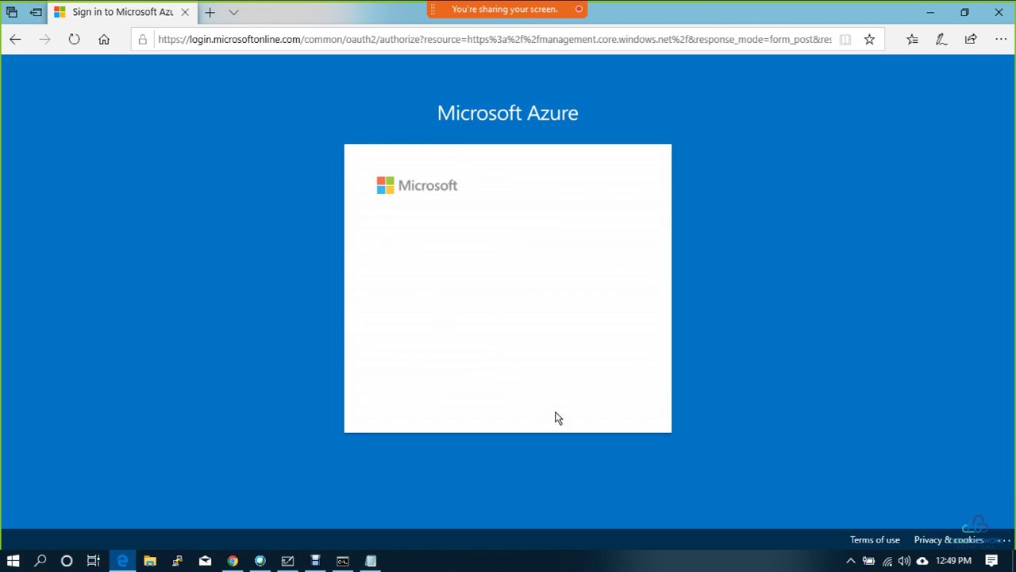
text(•••)
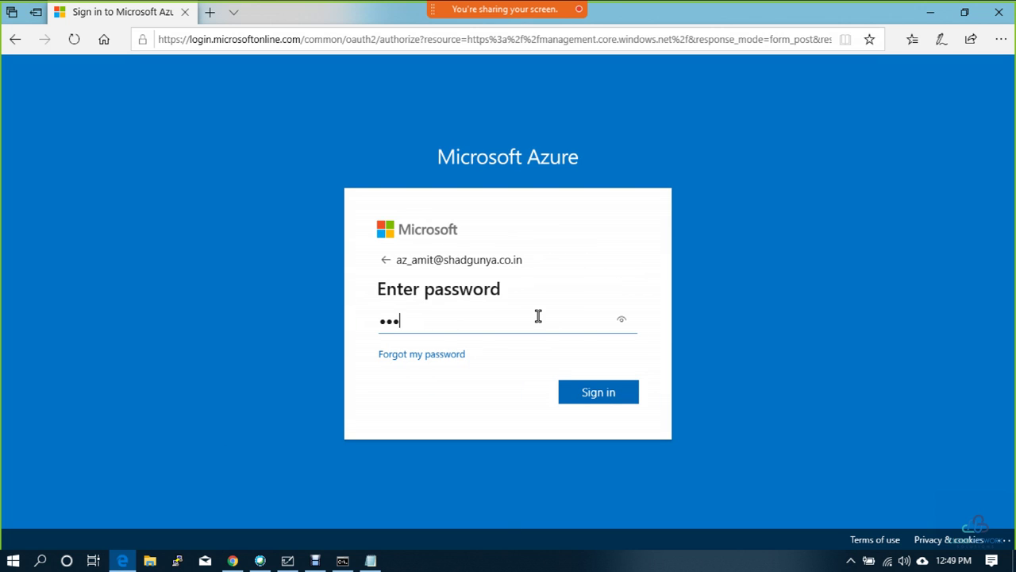
text(••••••)
key(Return)
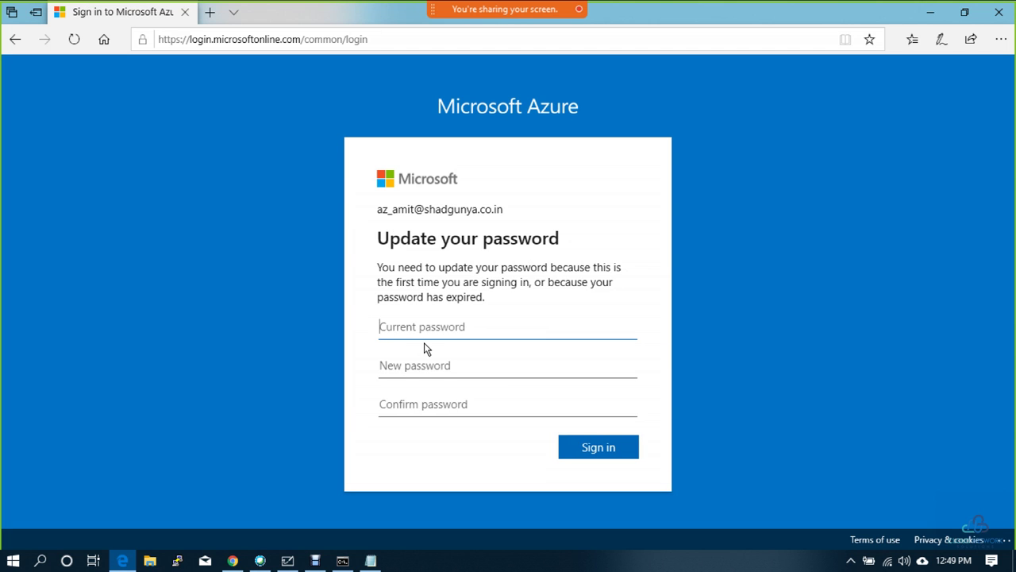
Enter the current password and a new confirmed password, then finish signing in
text(•••••••••••)
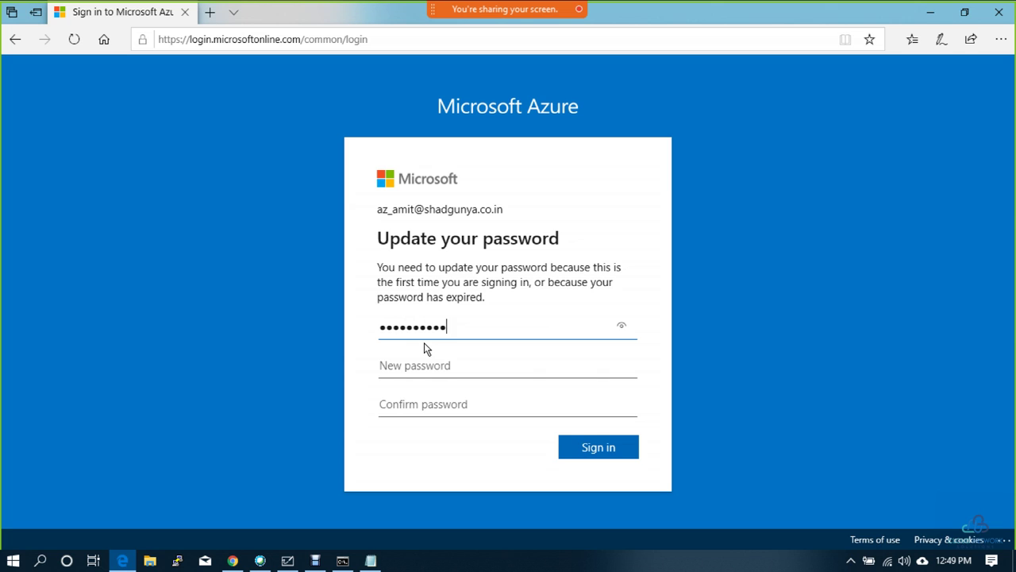
key(Tab)
text(••••••••••)
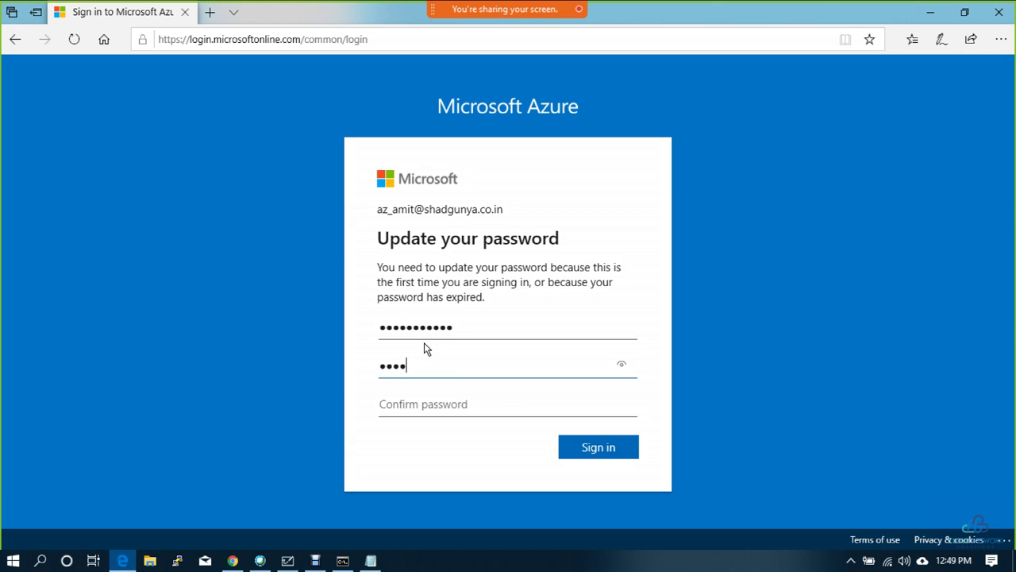
text(•••)
key(Tab)
text(•••••••••••)
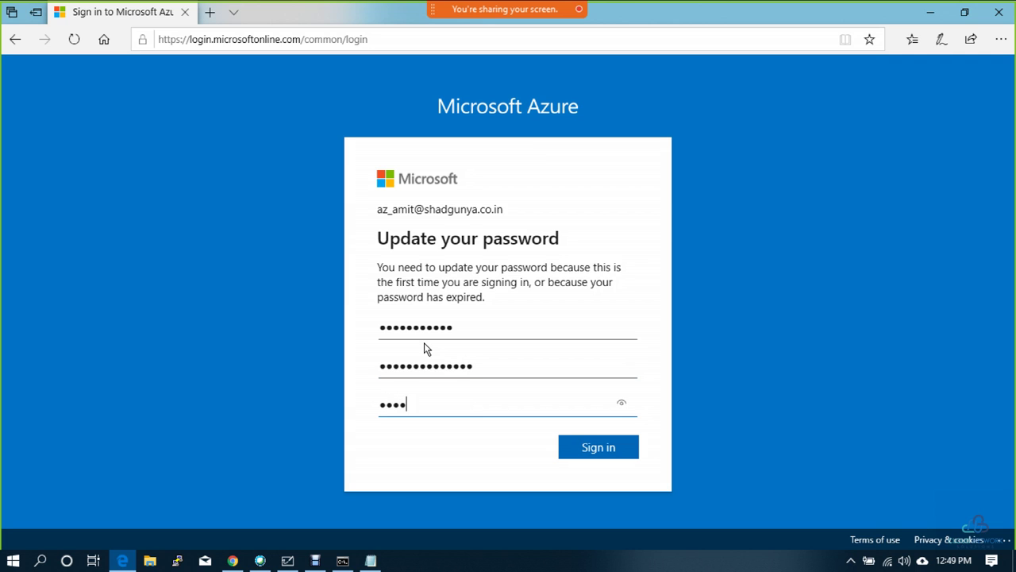
text(••••)
click(589, 445)
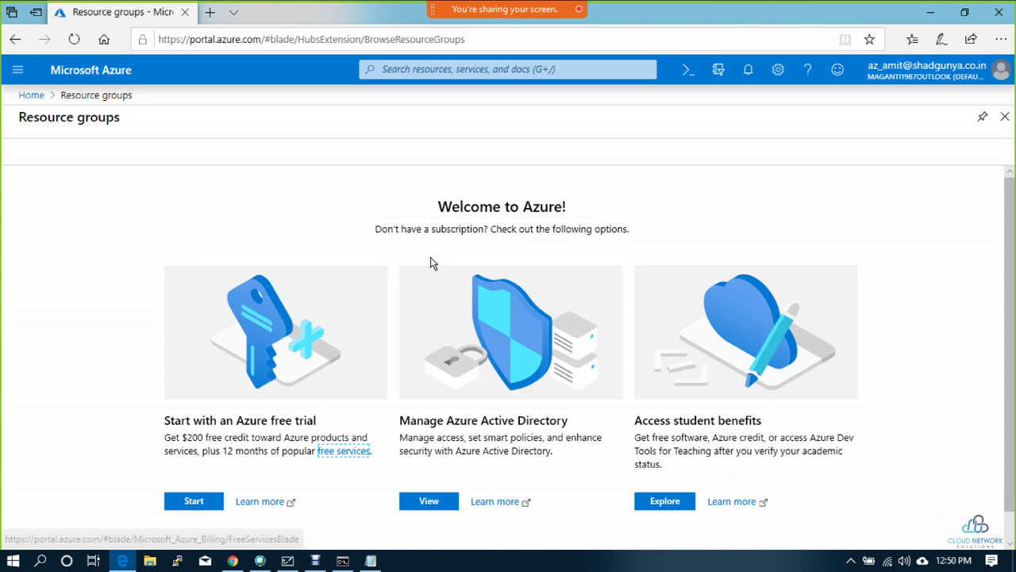
Highlight the 'Don't have a subscription?' line, then open Resource groups from Home's portal menu
drag(375, 228, 645, 236)
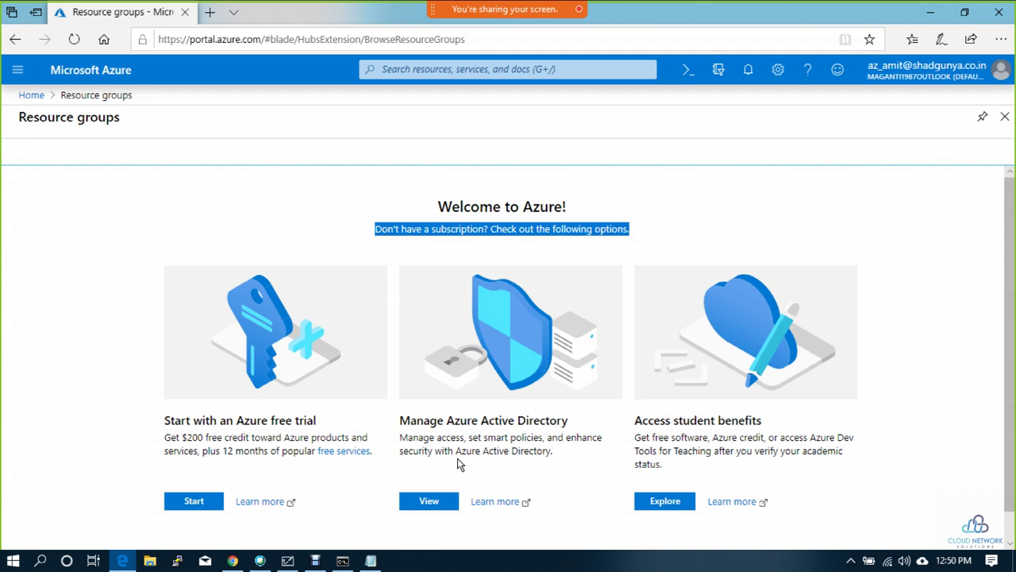
scroll(457, 454, down, 1)
scroll(459, 448, up, 1)
click(29, 96)
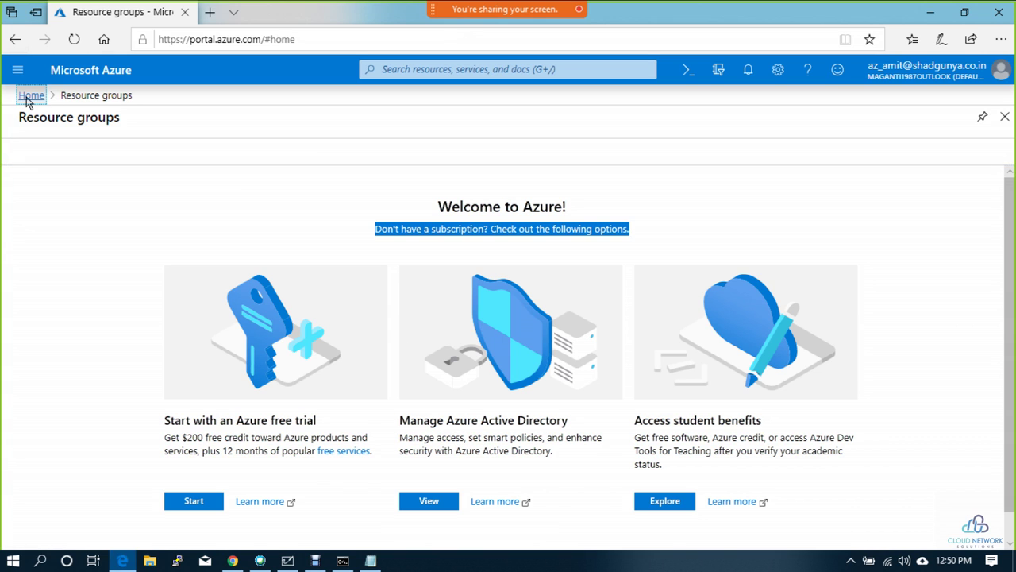
click(18, 69)
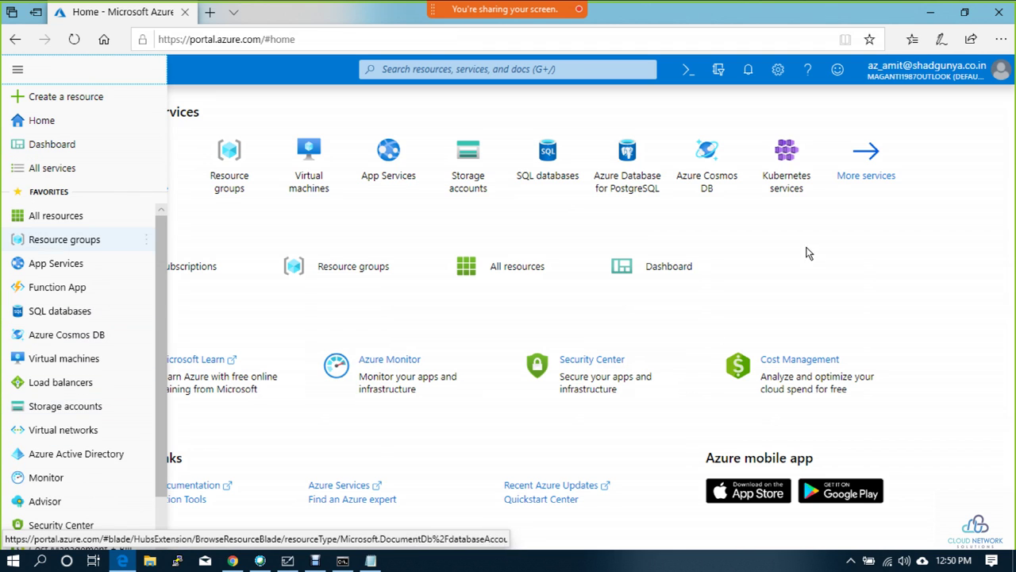
click(72, 240)
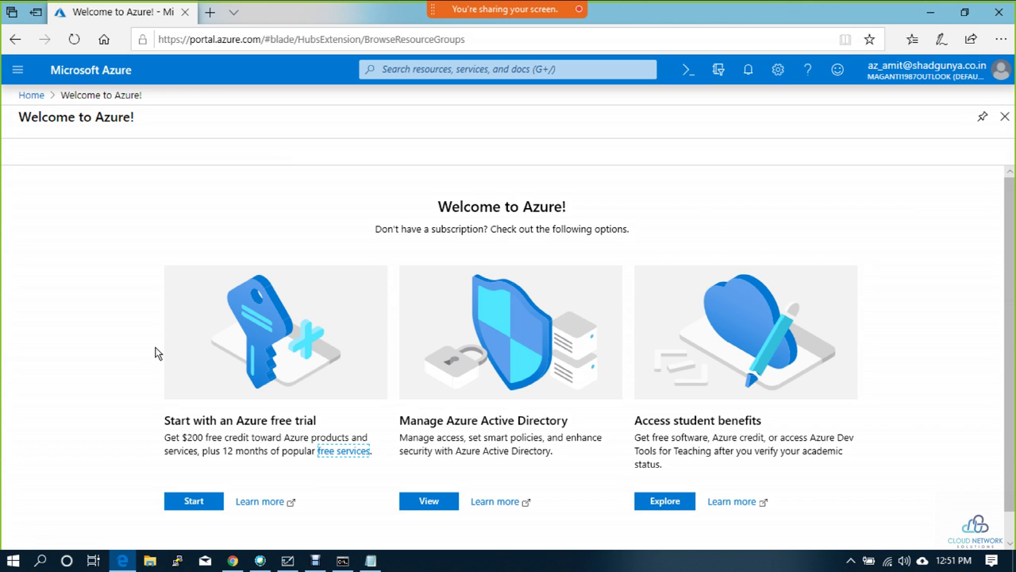
In the admin's Chrome session, open Access control (IAM) for the azureoct2019 resource group
key(alt+Tab)
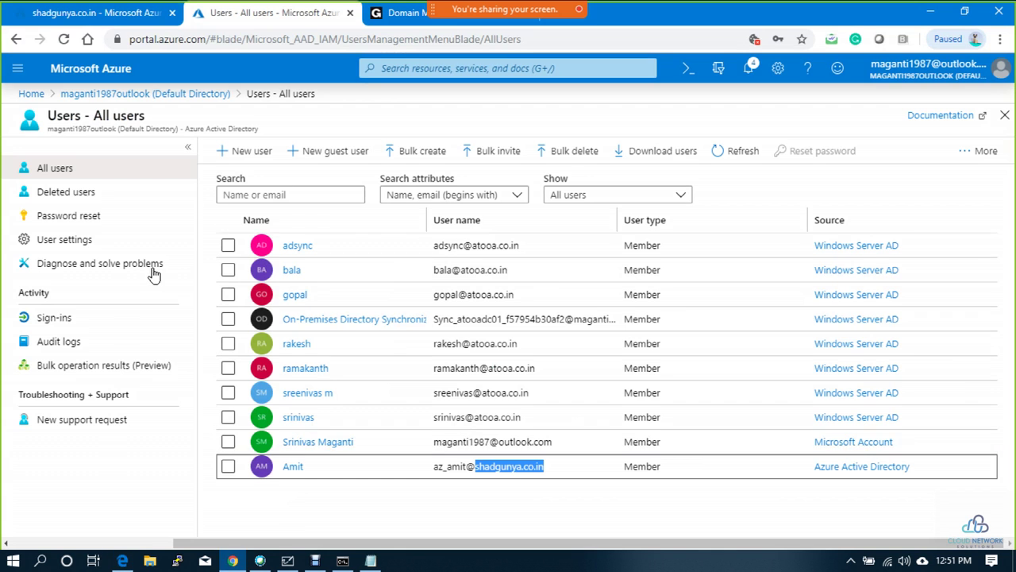
click(92, 95)
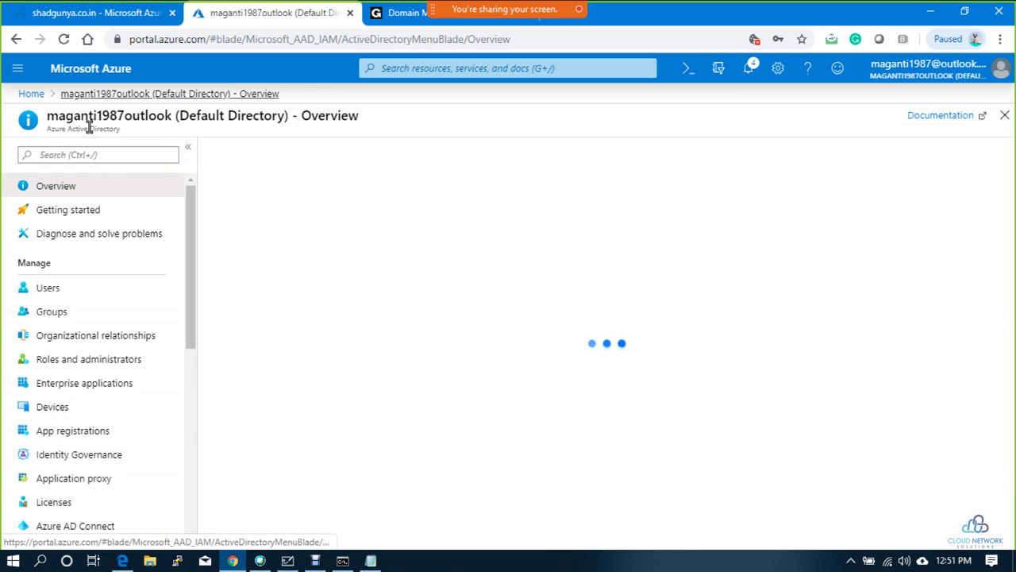
click(31, 94)
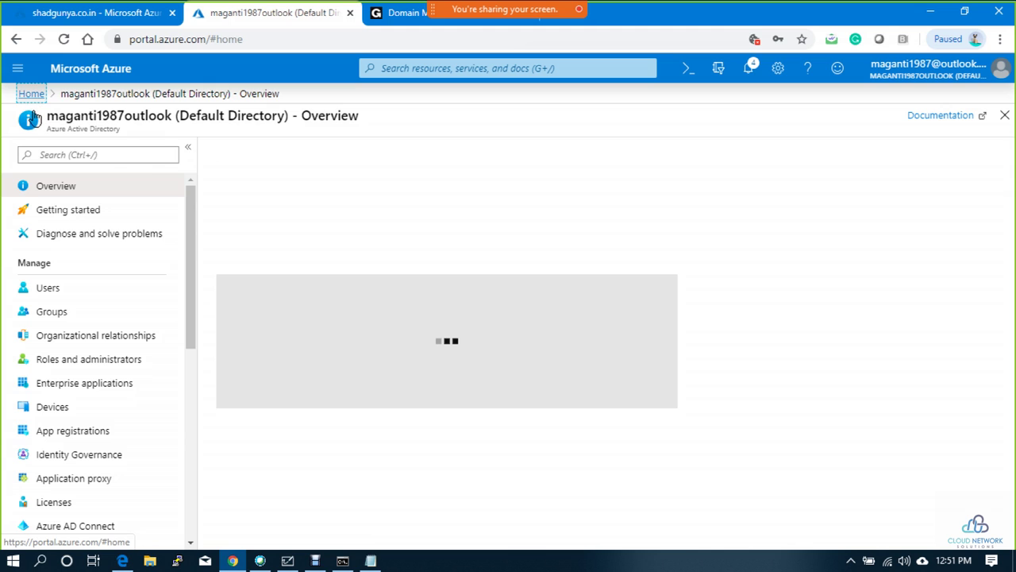
click(21, 71)
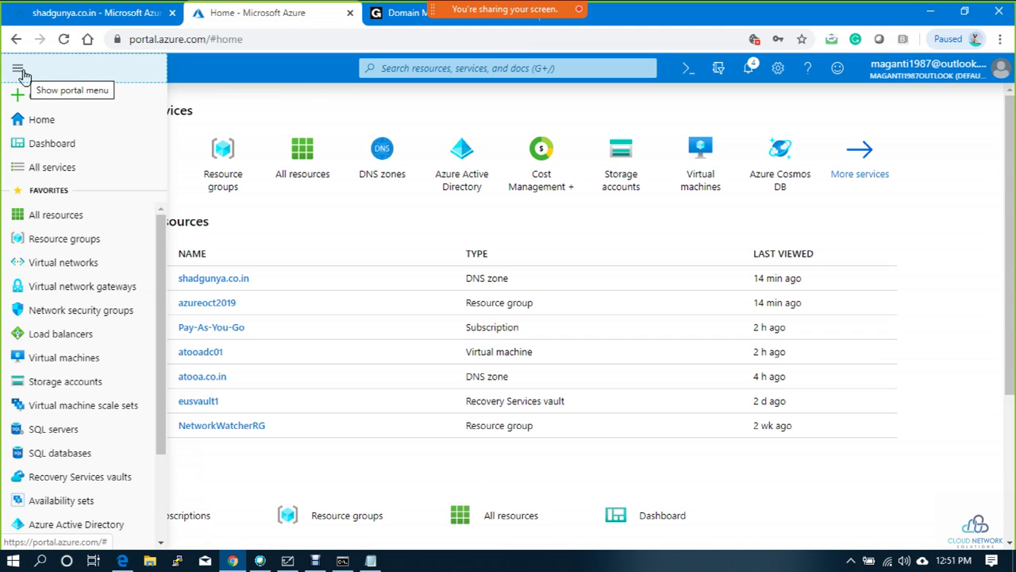
click(86, 246)
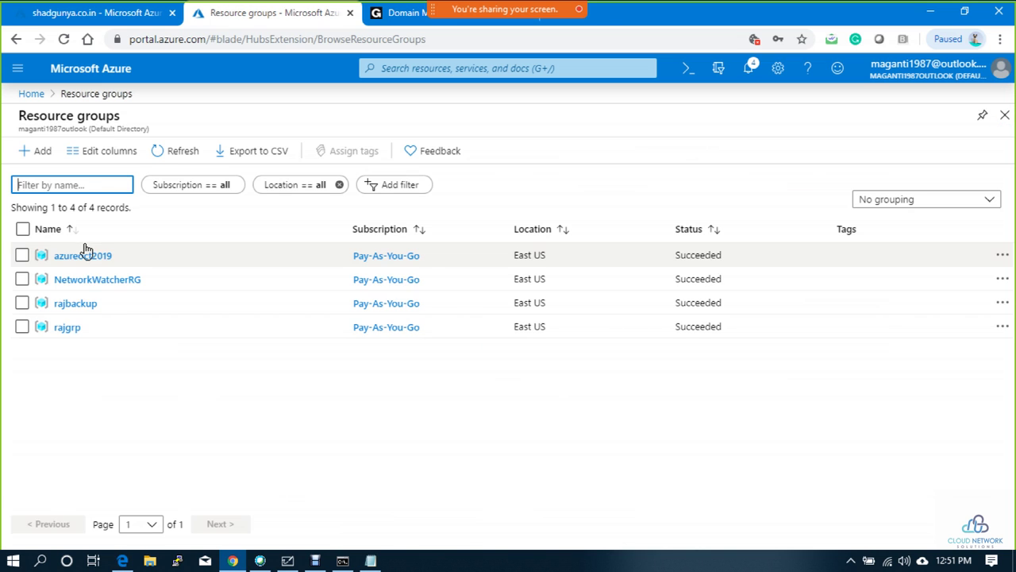
click(100, 263)
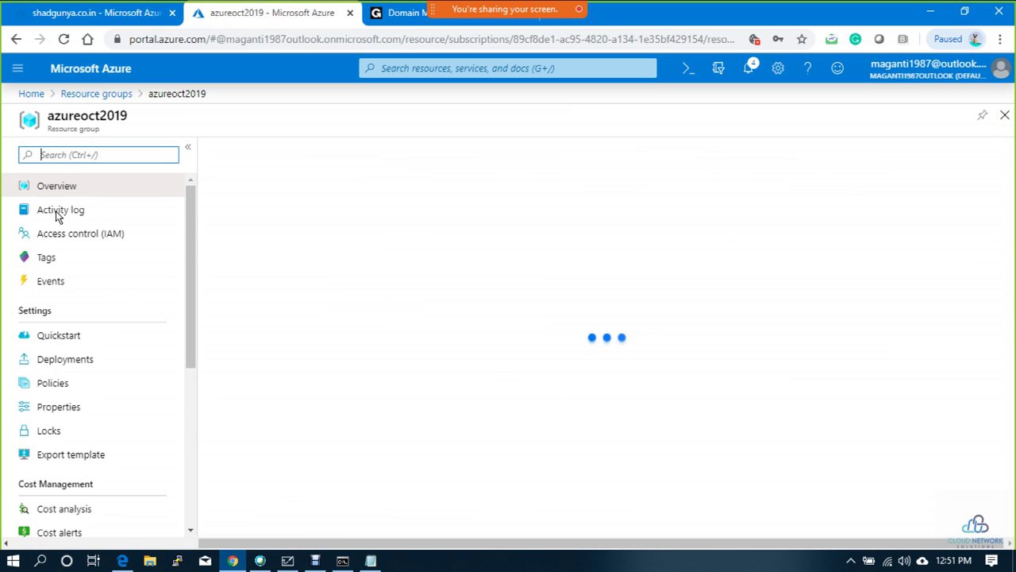
click(77, 233)
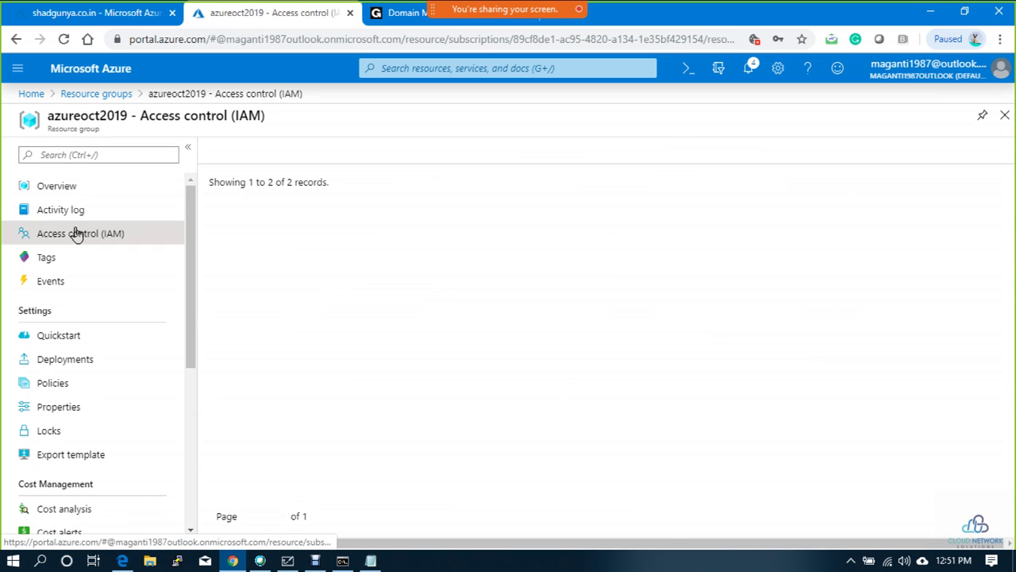
click(73, 227)
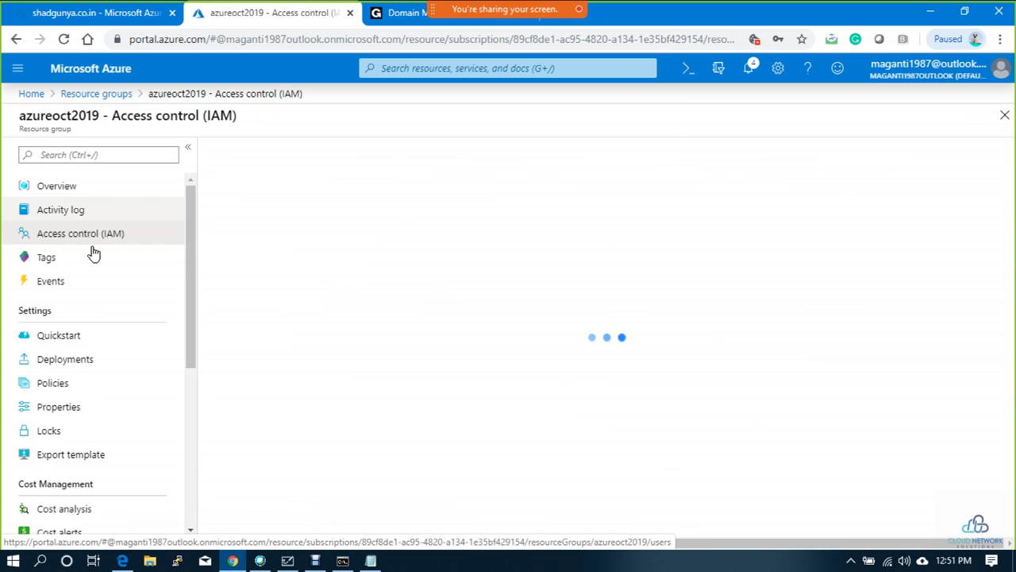
Assign the Reader role to the new user found by searching 'az', save, and return to Edge
click(233, 151)
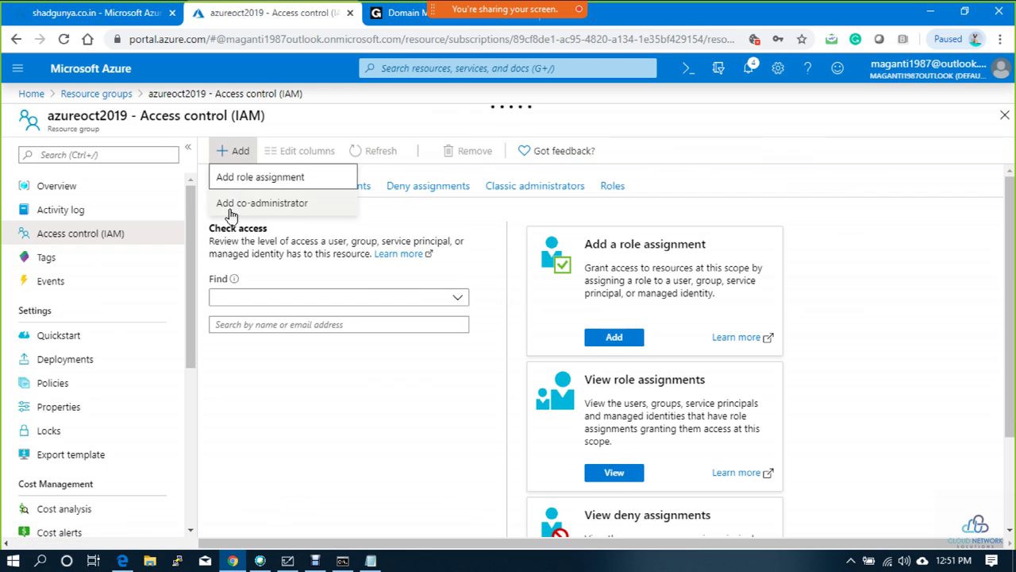
click(233, 176)
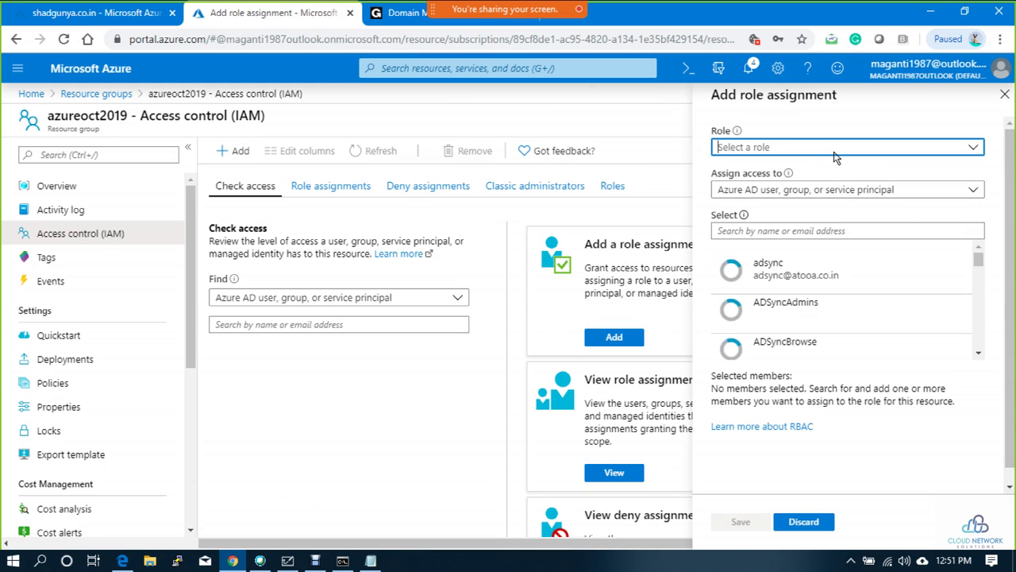
click(729, 150)
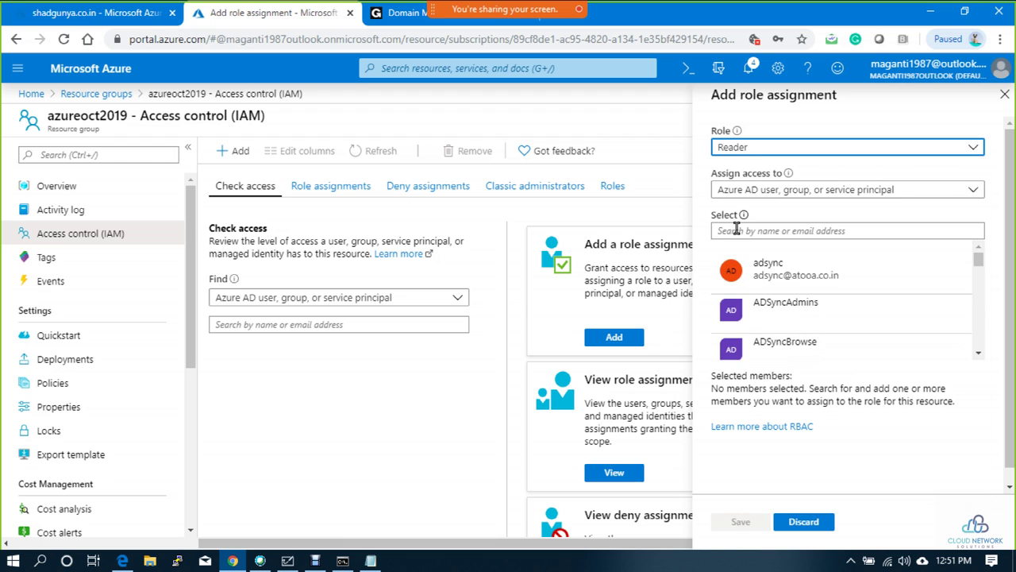
click(737, 229)
text(az)
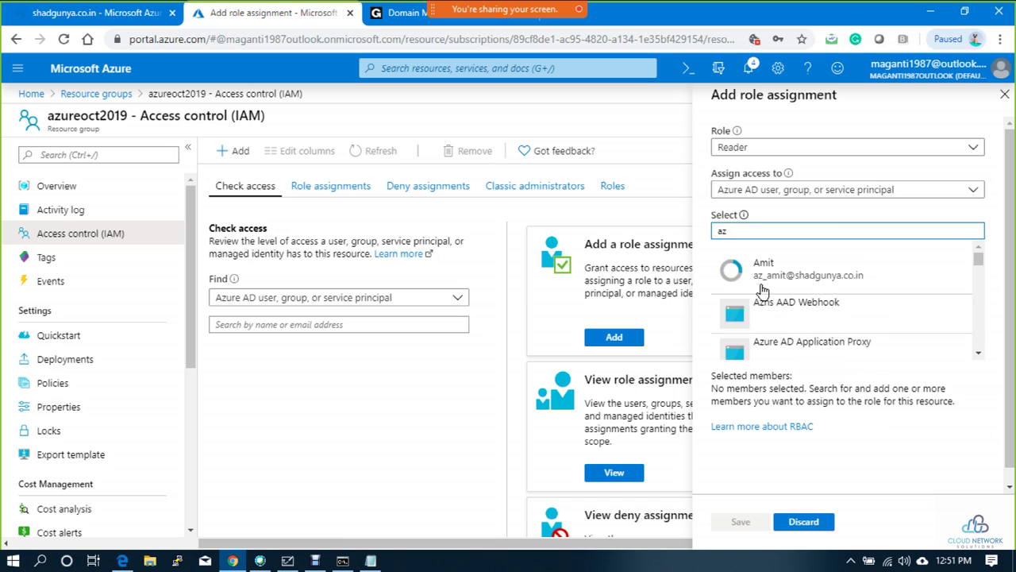
click(778, 279)
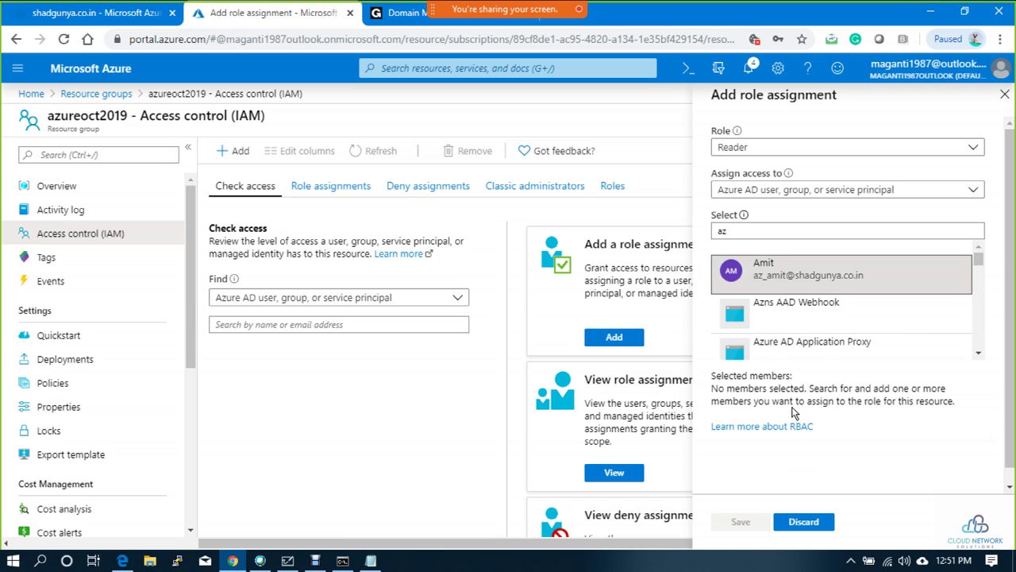
click(741, 522)
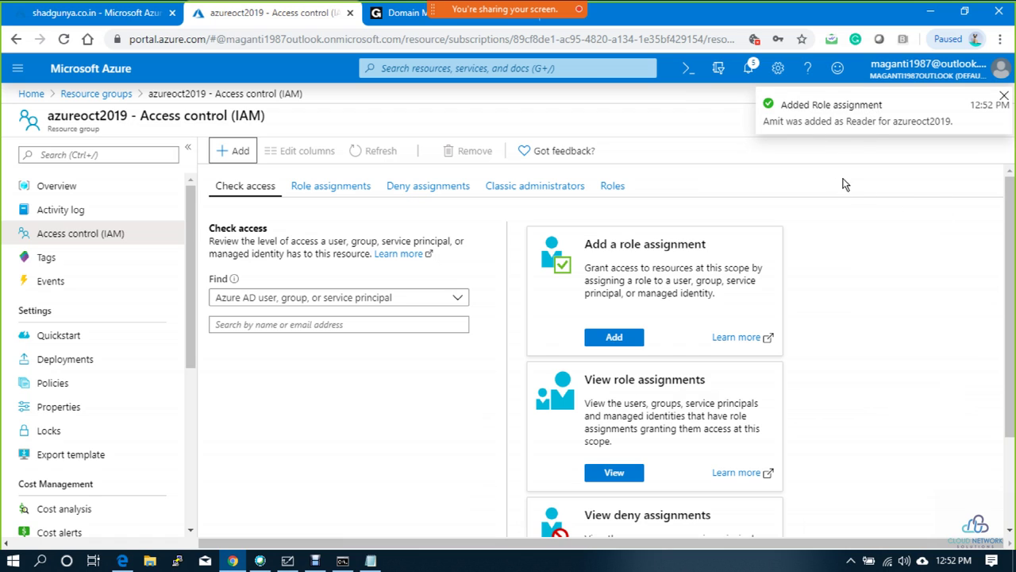
click(376, 486)
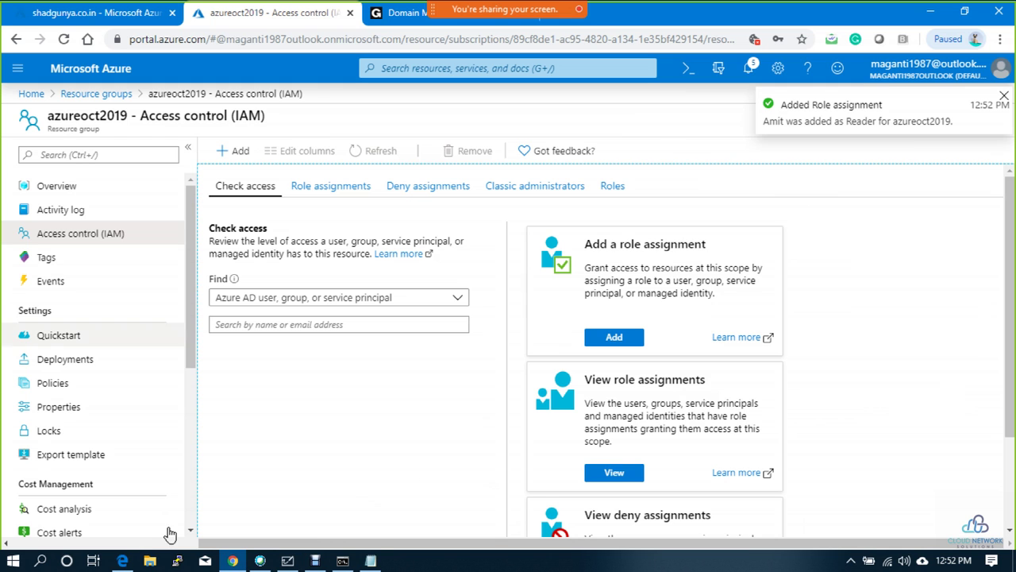
click(122, 561)
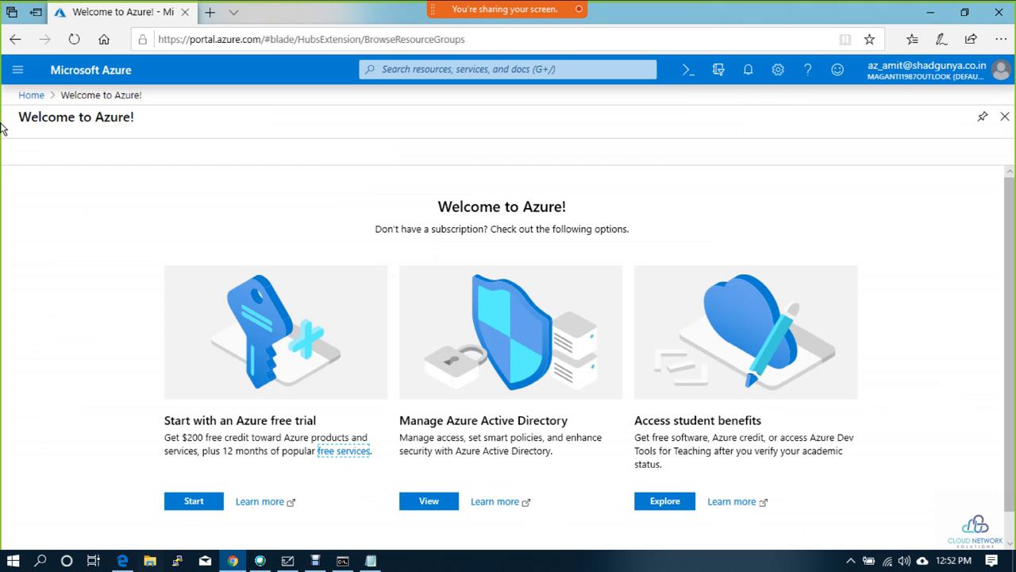
Revisit Resource groups from the portal menu, then sign out via the top-right account panel
click(31, 95)
click(18, 70)
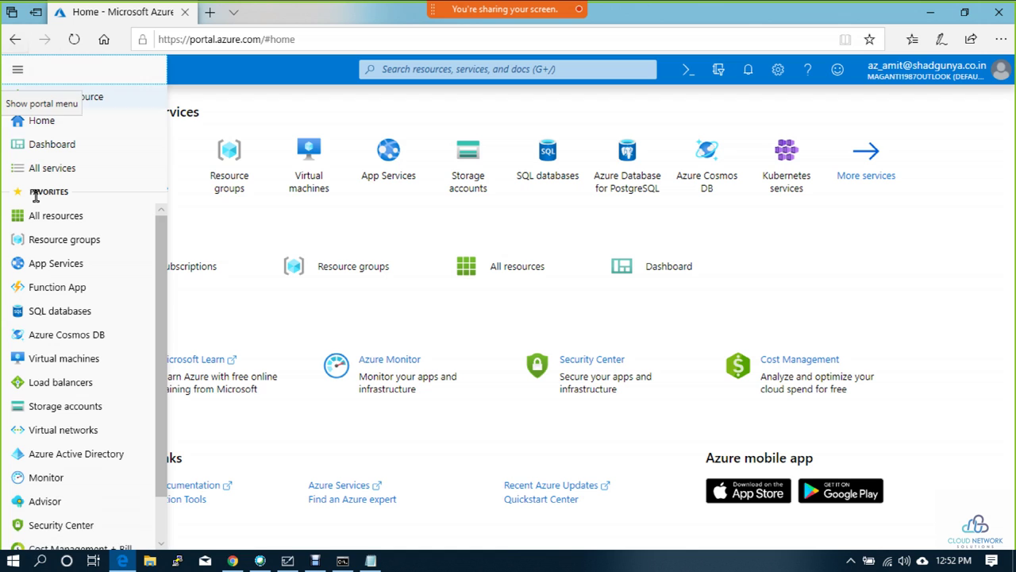
click(53, 242)
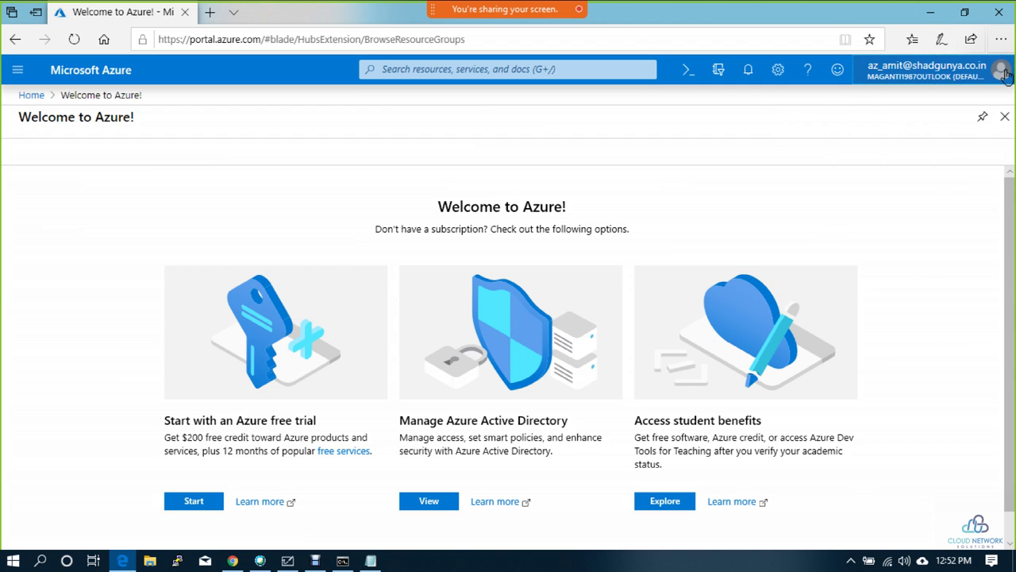
click(1002, 72)
click(1004, 111)
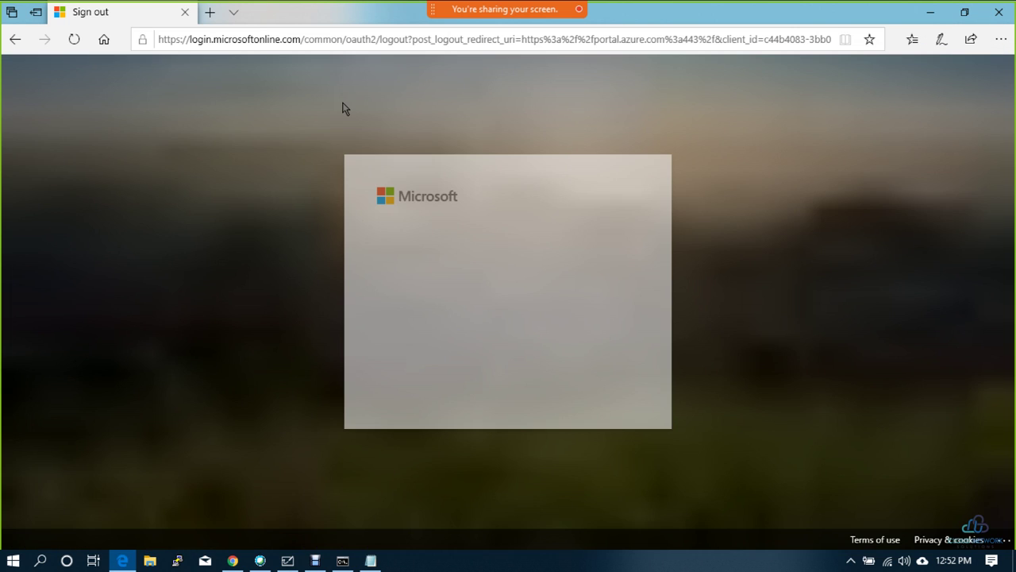
Pick the account, choose the shadgunya.co.in directory, and sign in with its password
click(462, 317)
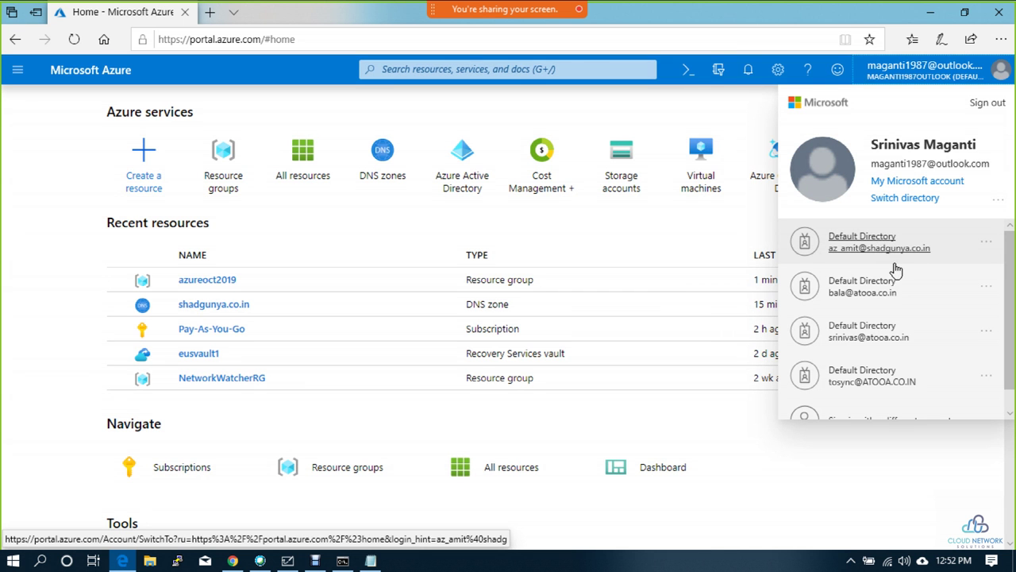
scroll(896, 272, down, 1)
scroll(914, 350, up, 1)
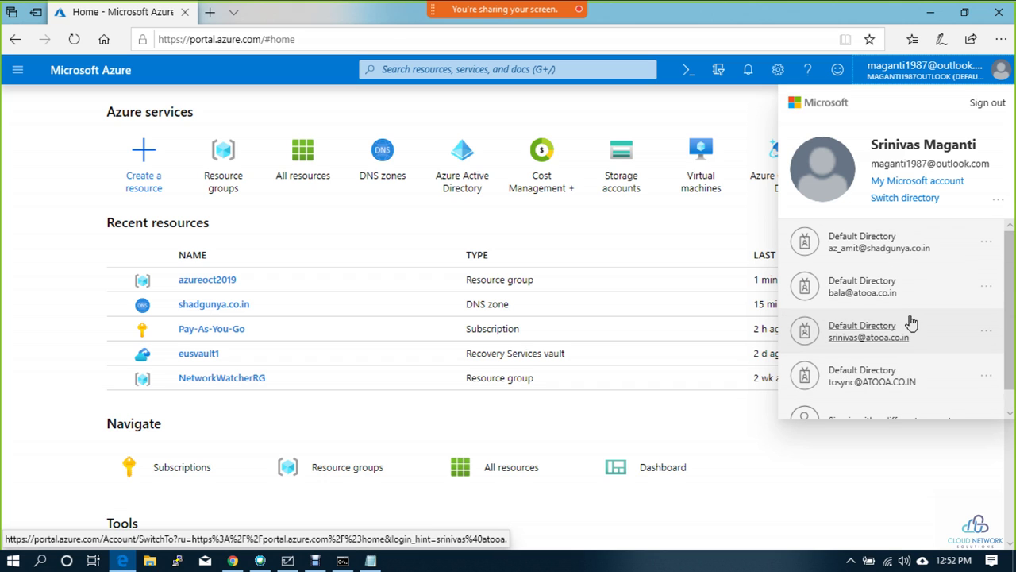
click(888, 264)
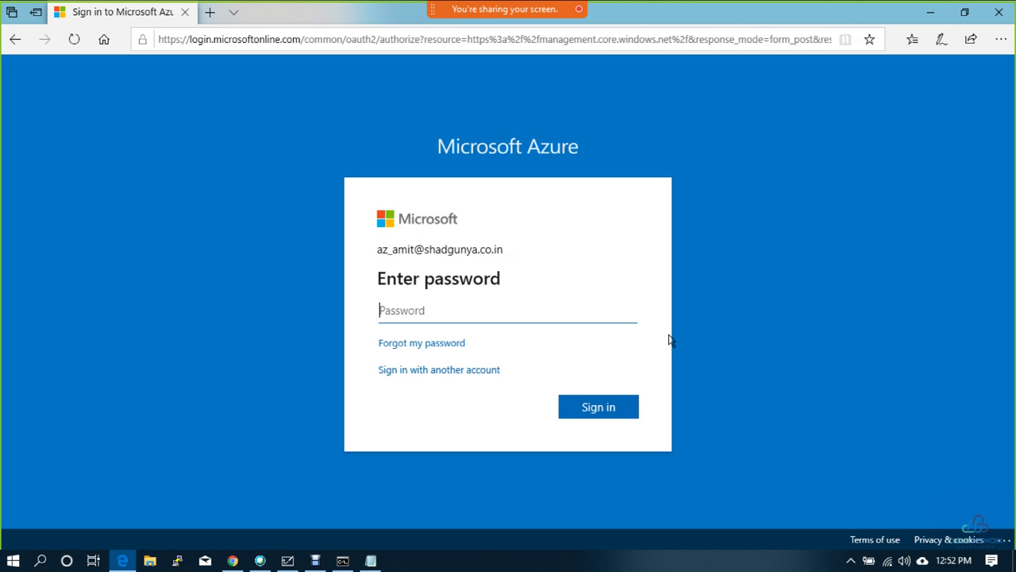
text(•)
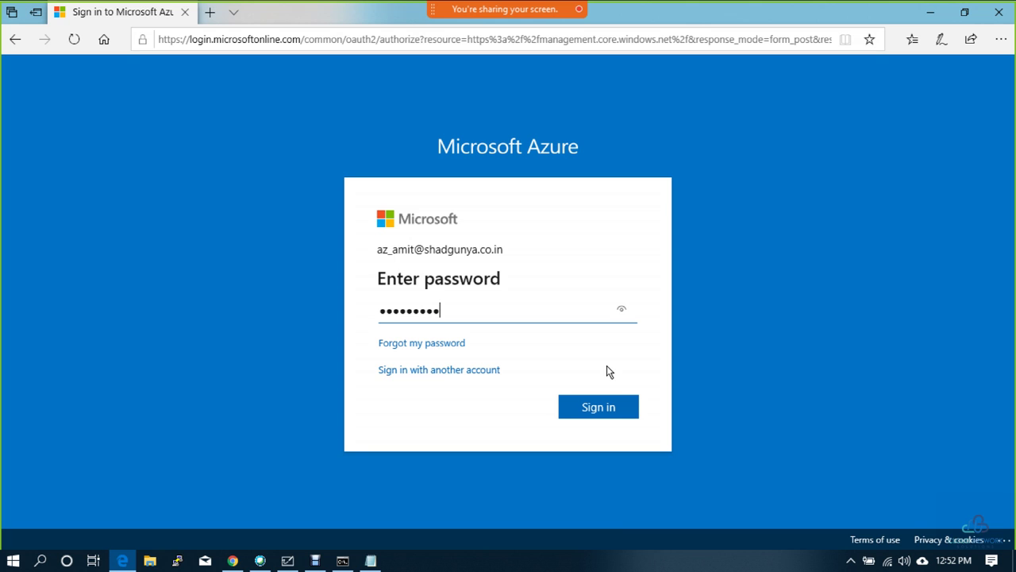
text(•••••••••••••)
key(Return)
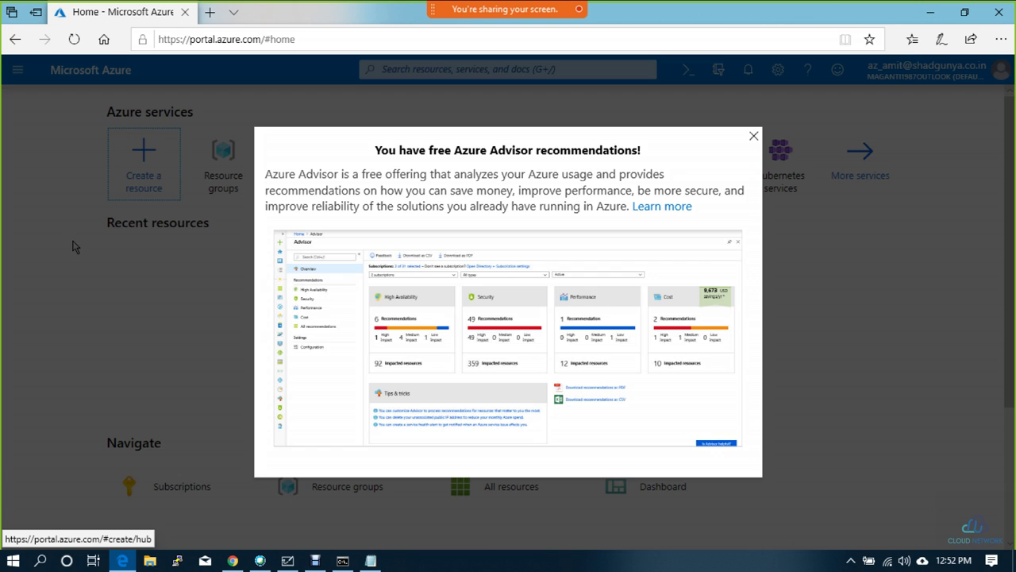
Close the Advisor pop-up, open Resource groups to see azureoct2019, and briefly check the Chrome window
click(72, 247)
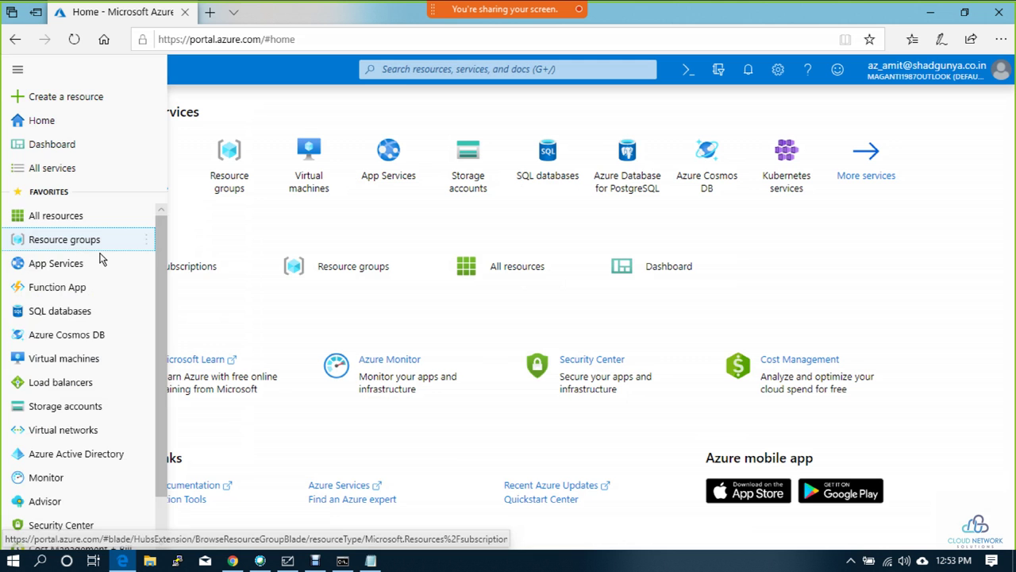
click(383, 281)
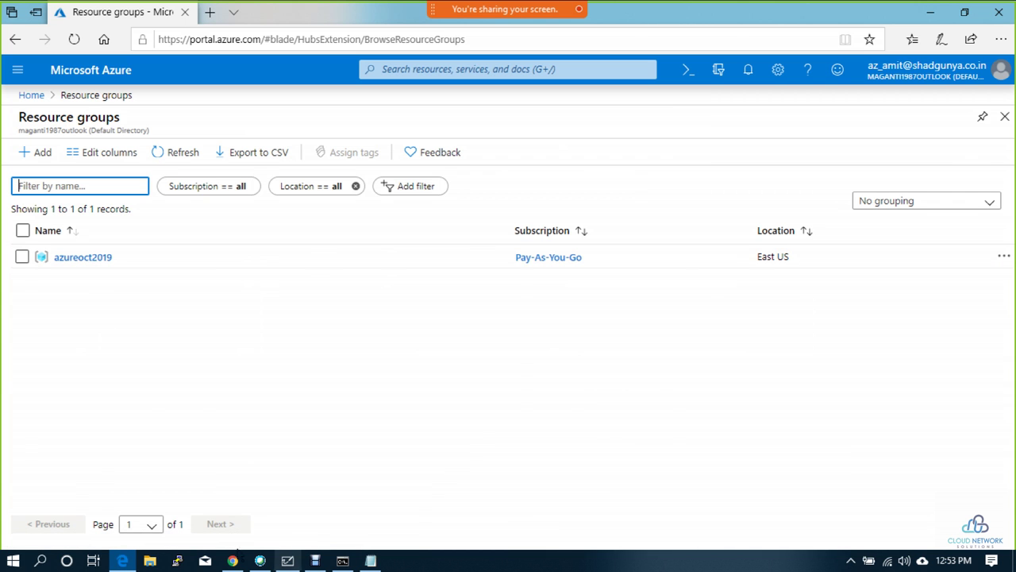
click(232, 561)
click(94, 94)
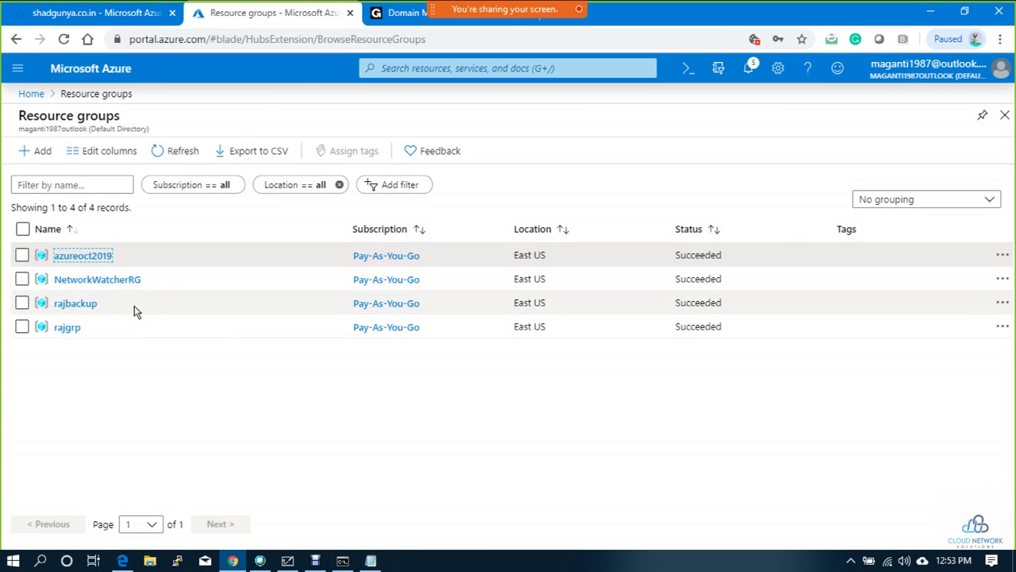
click(122, 560)
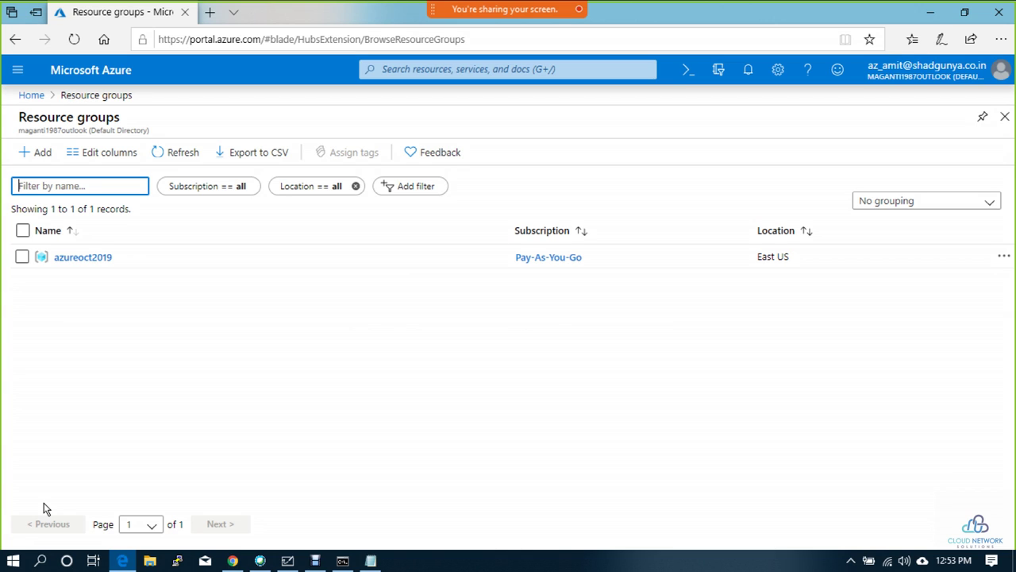
click(370, 561)
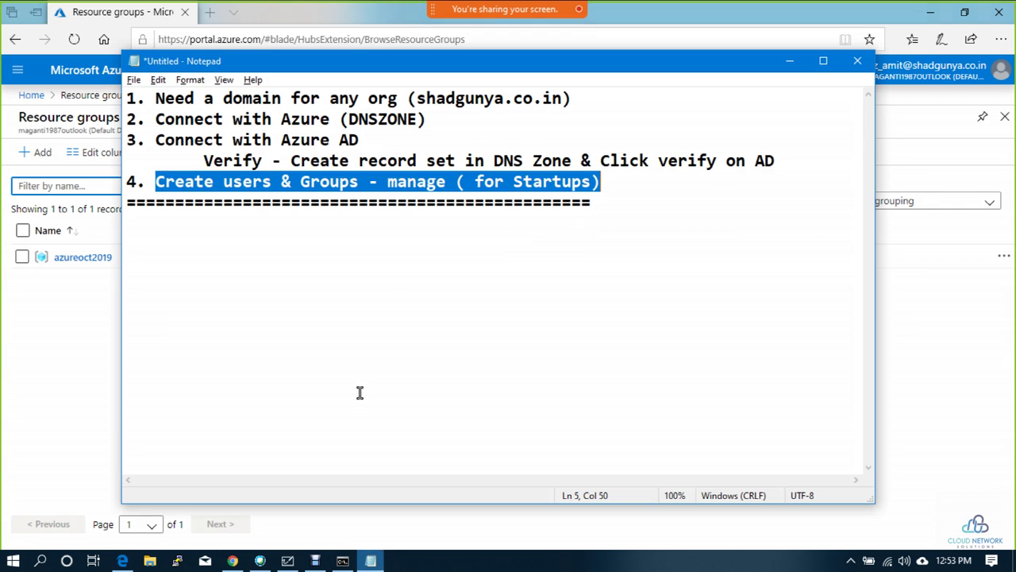
click(554, 201)
drag(603, 181, 144, 95)
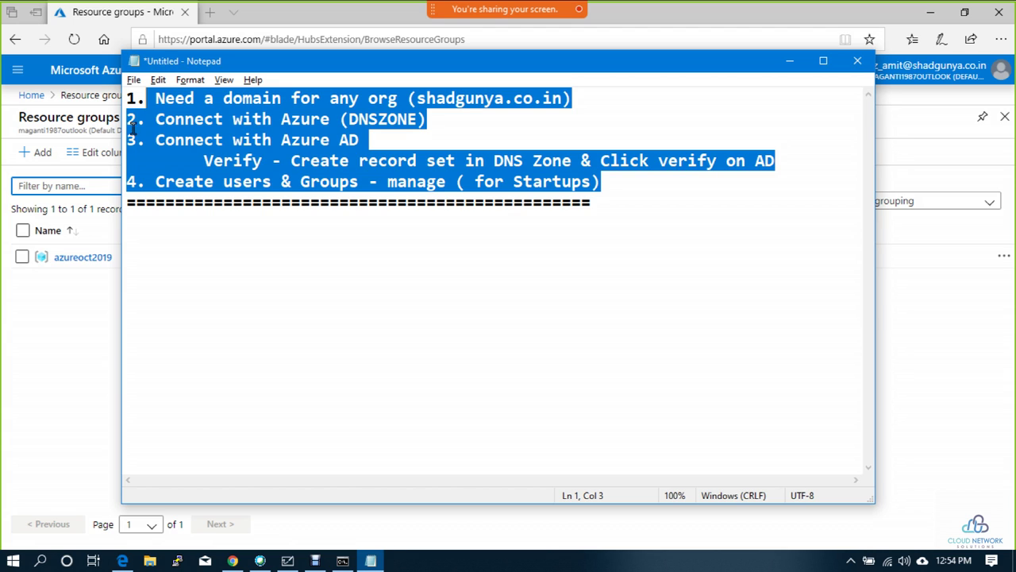
click(474, 162)
drag(621, 187, 137, 89)
Check the shadgunya.co.in DNS zone records, then open Azure Active Directory from Chrome's portal menu
click(67, 346)
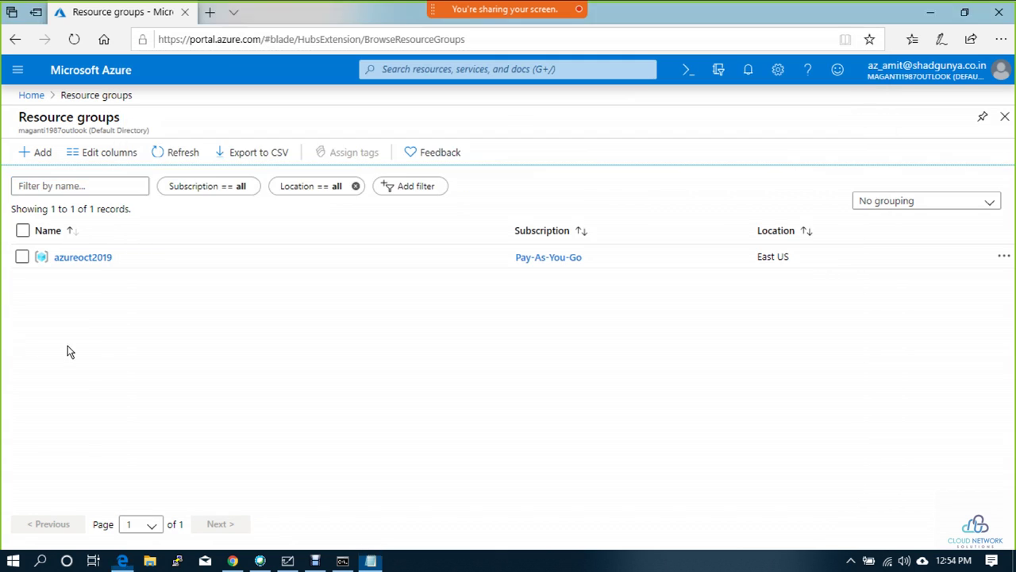
click(231, 560)
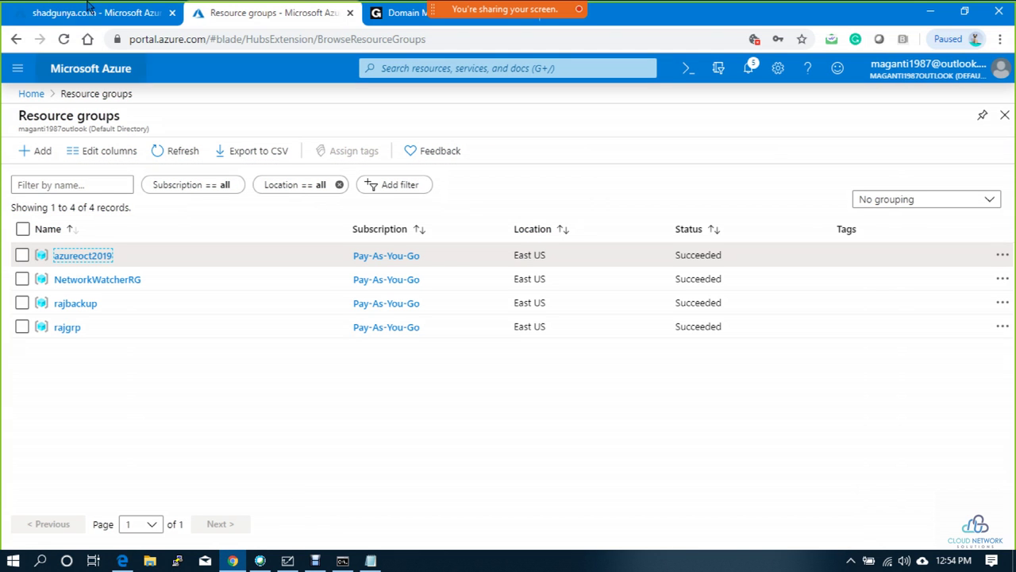
click(19, 71)
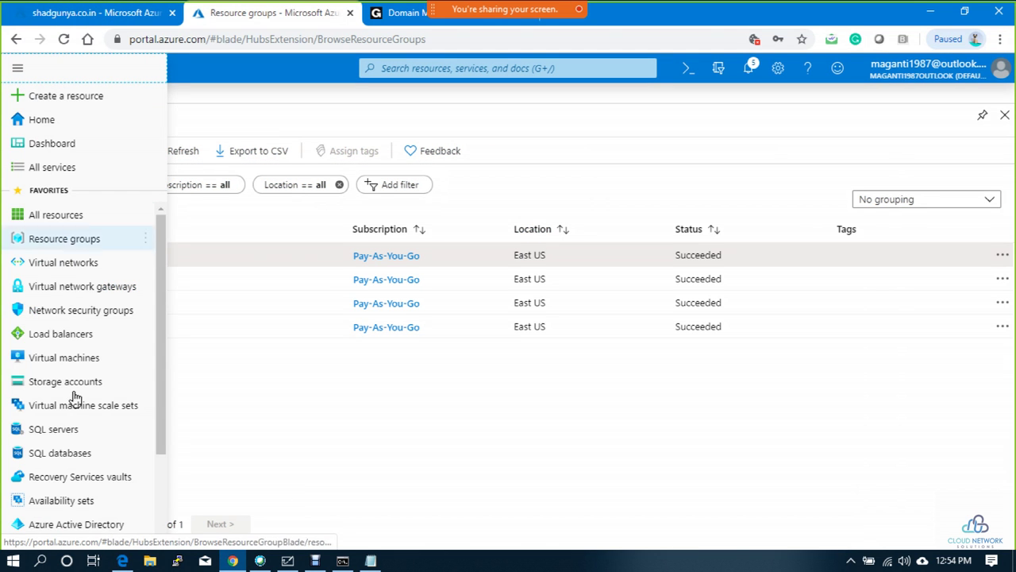
scroll(79, 444, down, 3)
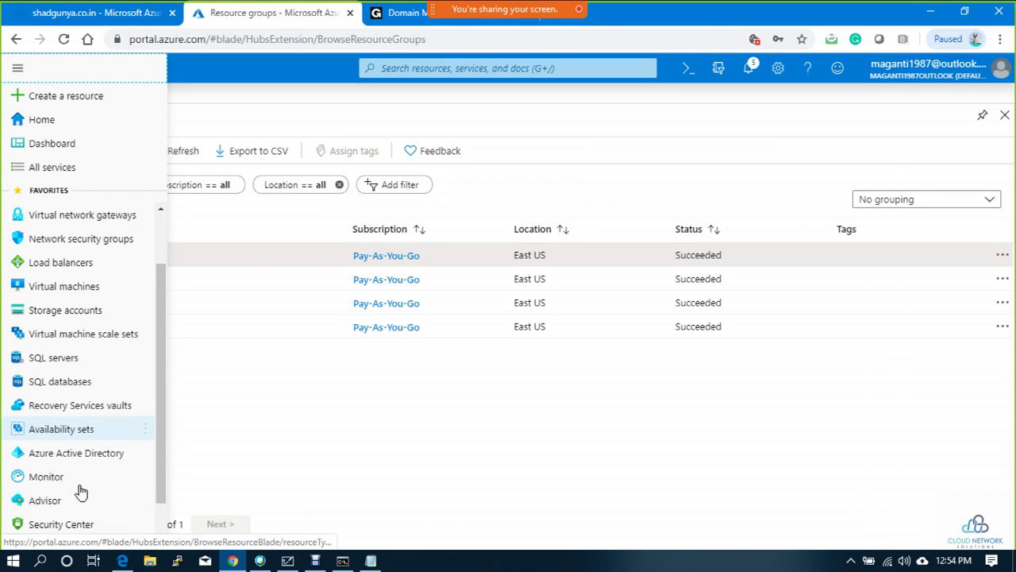
click(87, 22)
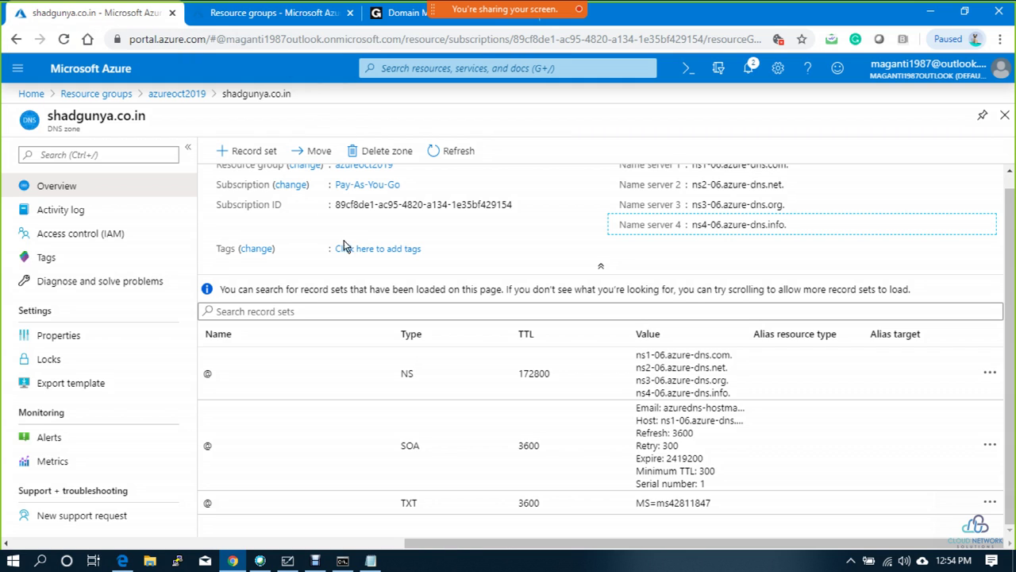
scroll(518, 295, up, 1)
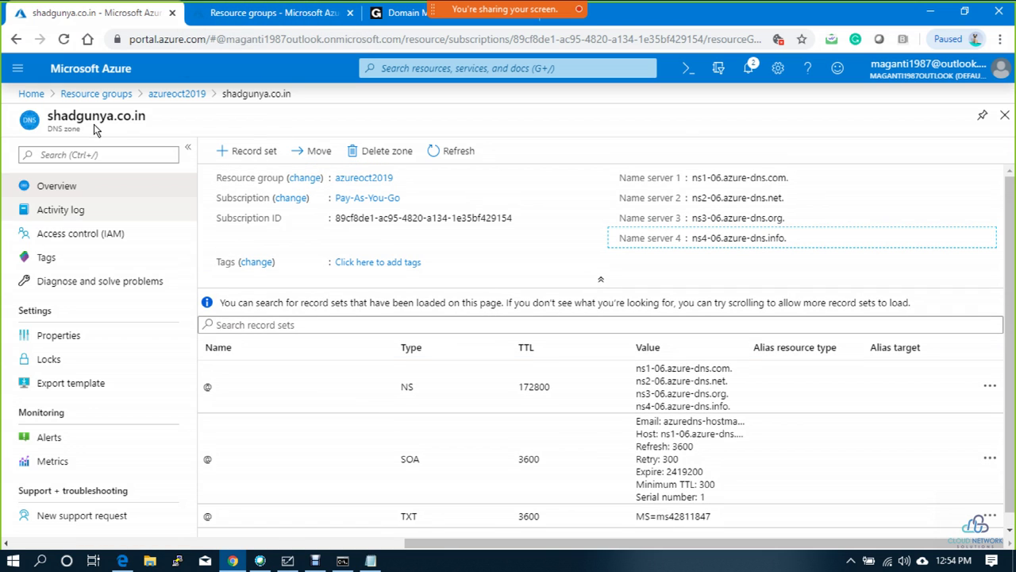
click(270, 13)
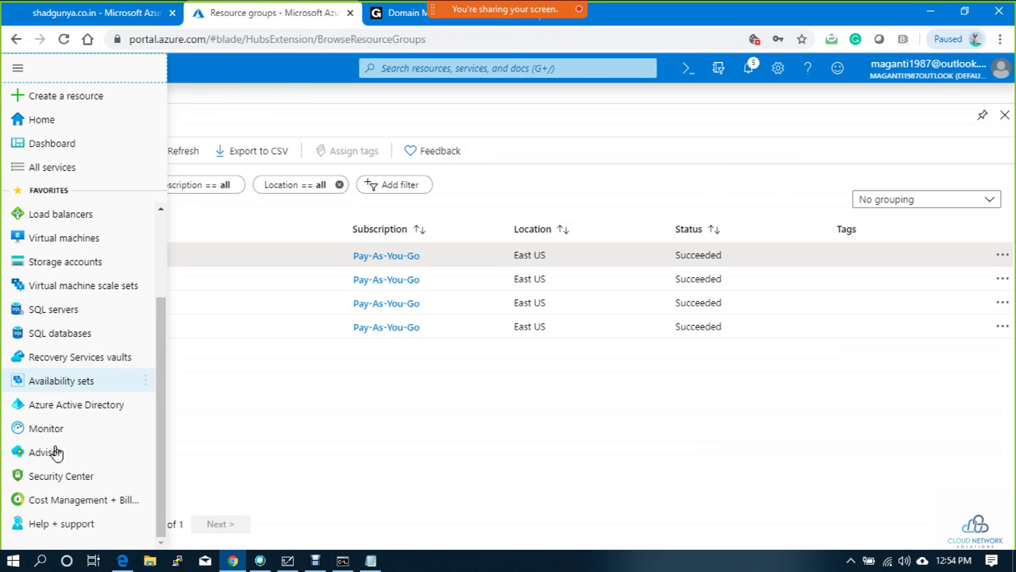
click(93, 408)
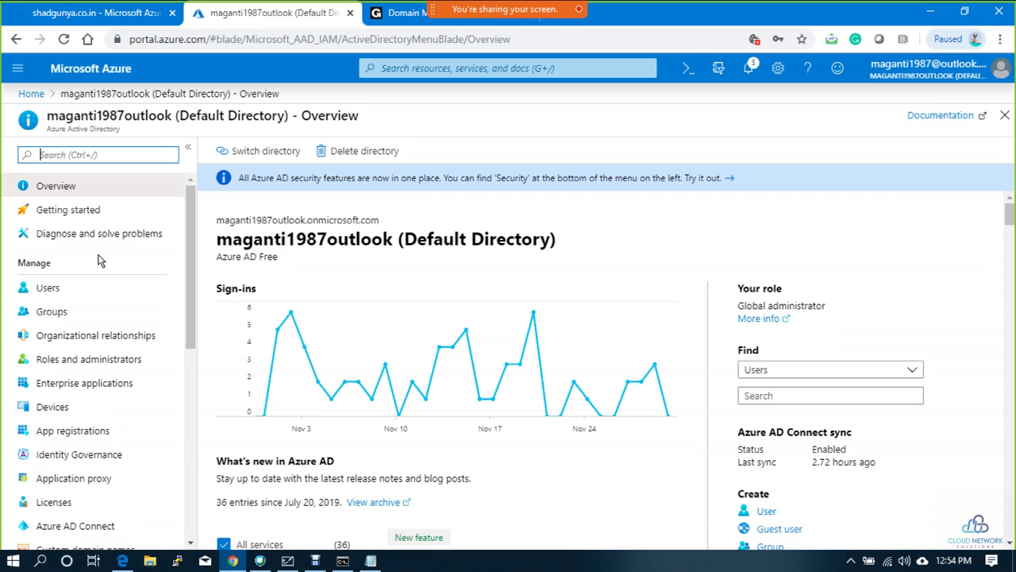
Show the Azure AD All users list, then bring the Notepad notes back to the front
scroll(141, 378, down, 3)
scroll(141, 408, up, 3)
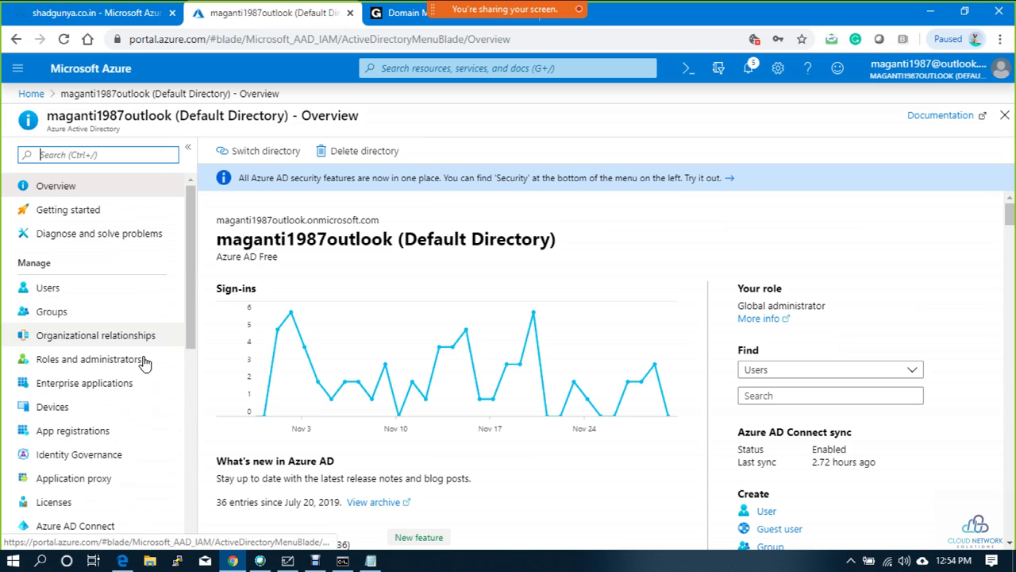
click(46, 294)
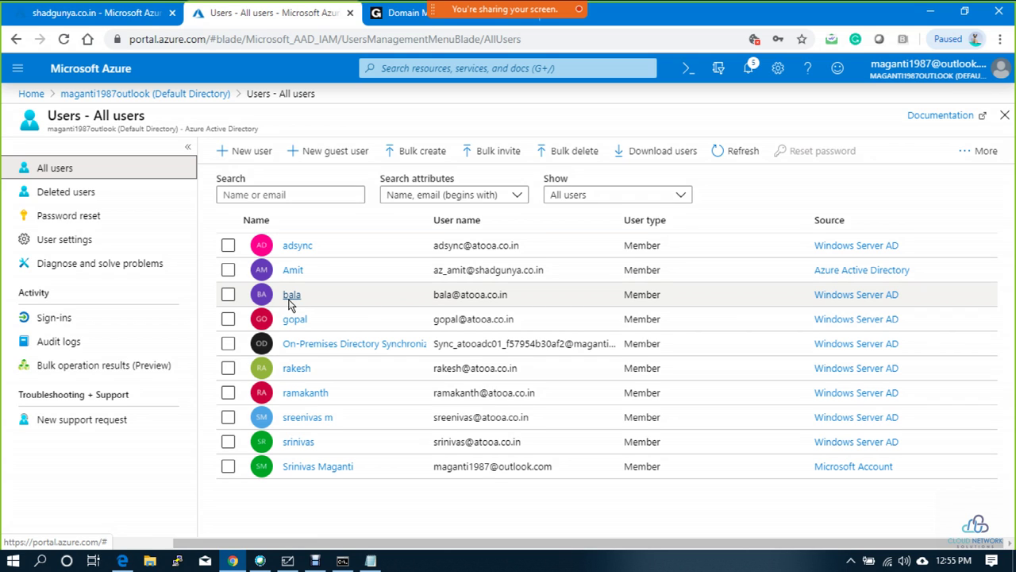
key(alt+Tab)
key(alt+Tab)
key(alt+Tab)
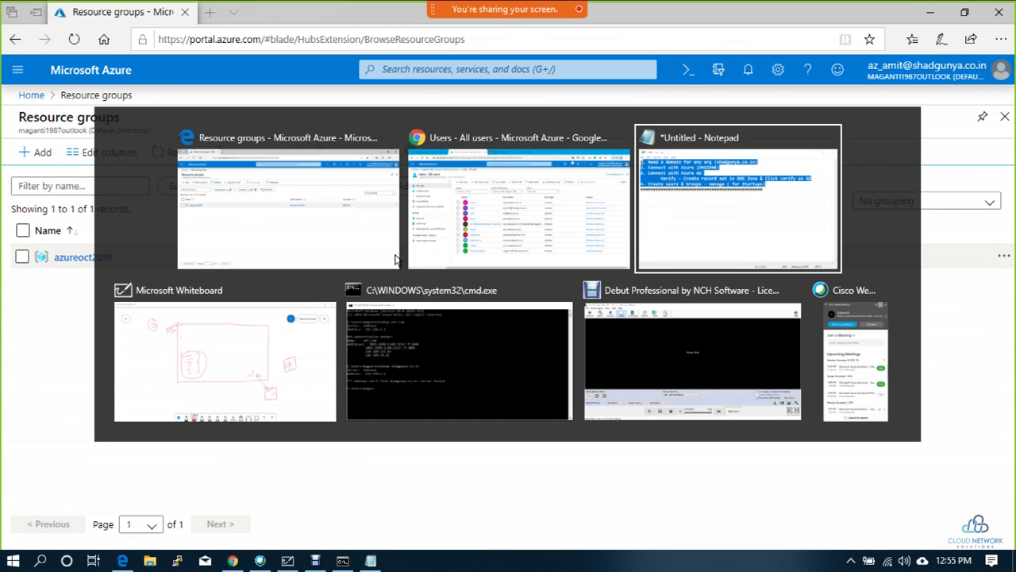
click(625, 189)
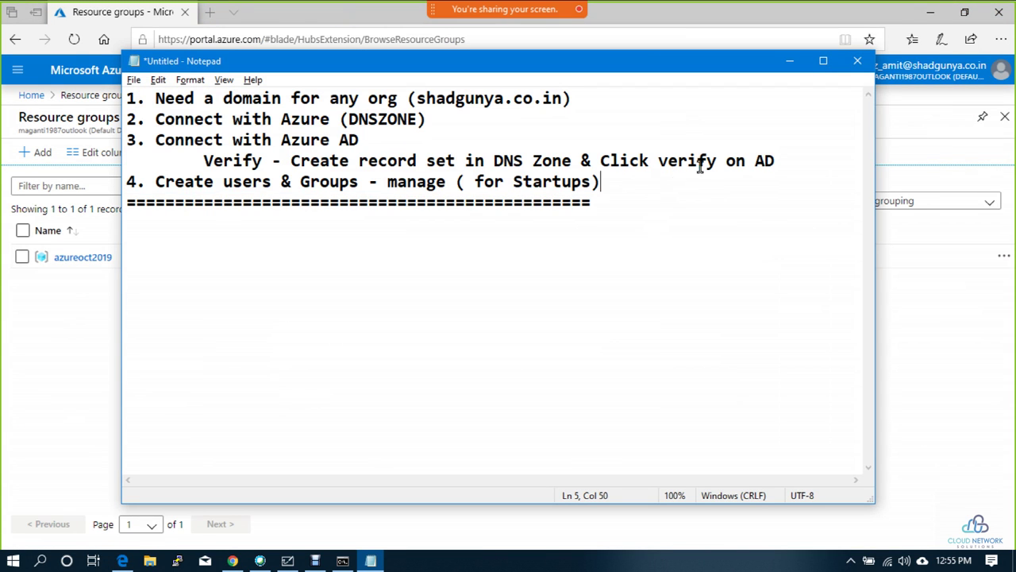
Add '( PAAS component)' after Azure AD on line 3 and start a '5' line below the separator
click(468, 140)
text(( PAAS com)
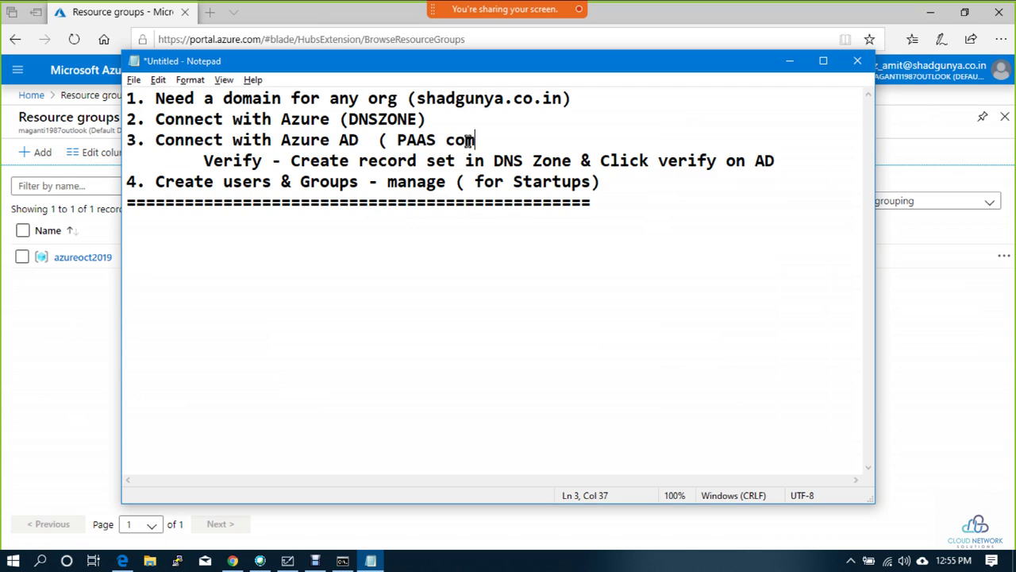
text(ponent)
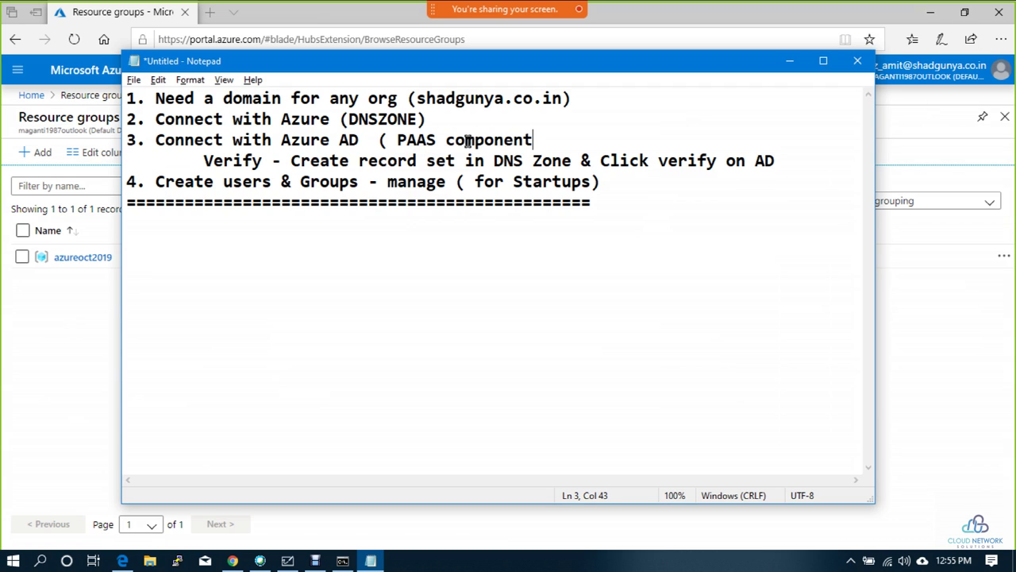
text())
click(609, 218)
key(Return)
text(5.)
key(super+d)
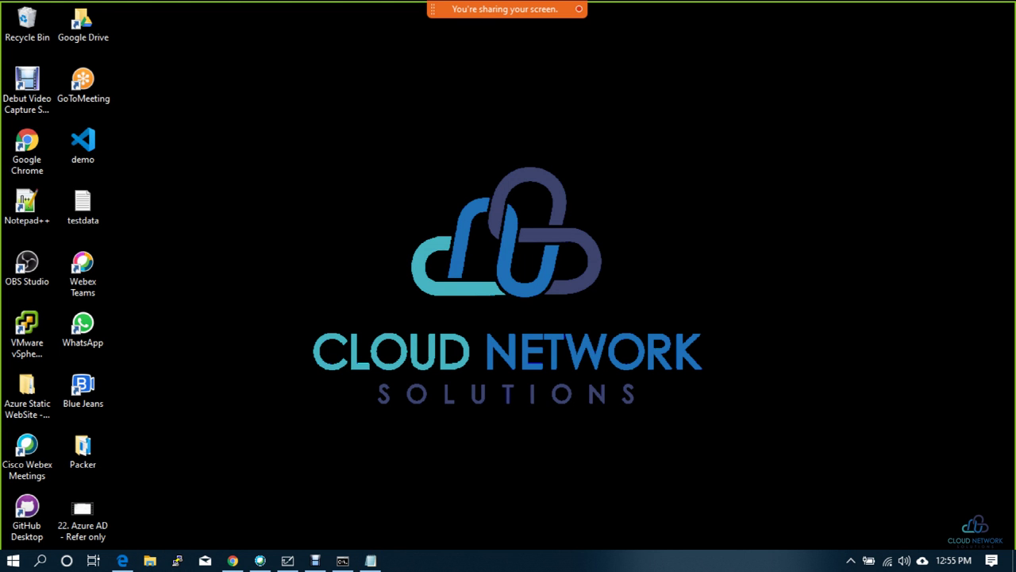
Open Azure AD notes from Google Drive > Azure Nov2019 Batch1 and select steps 5–10
key(super+e)
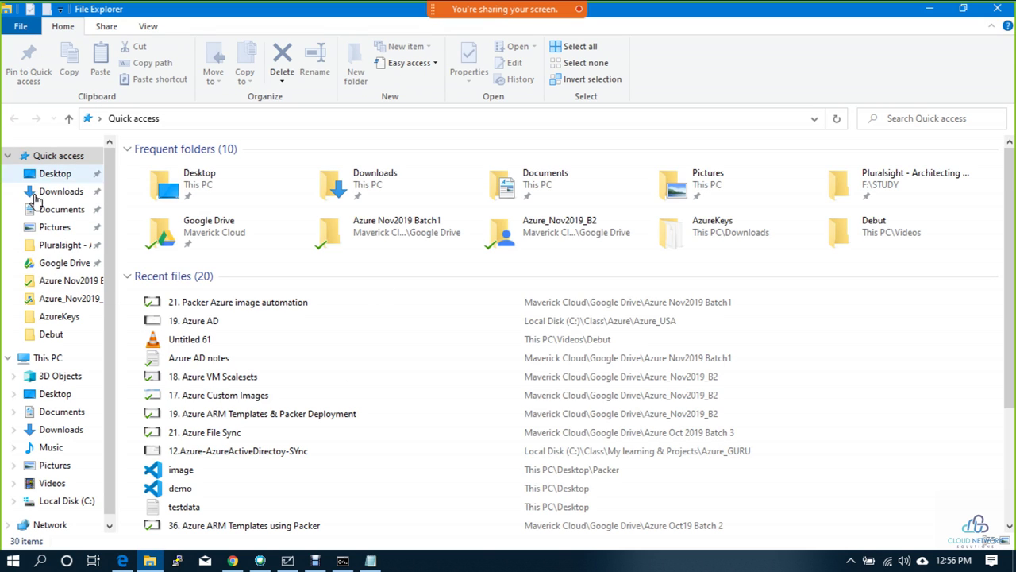
click(71, 263)
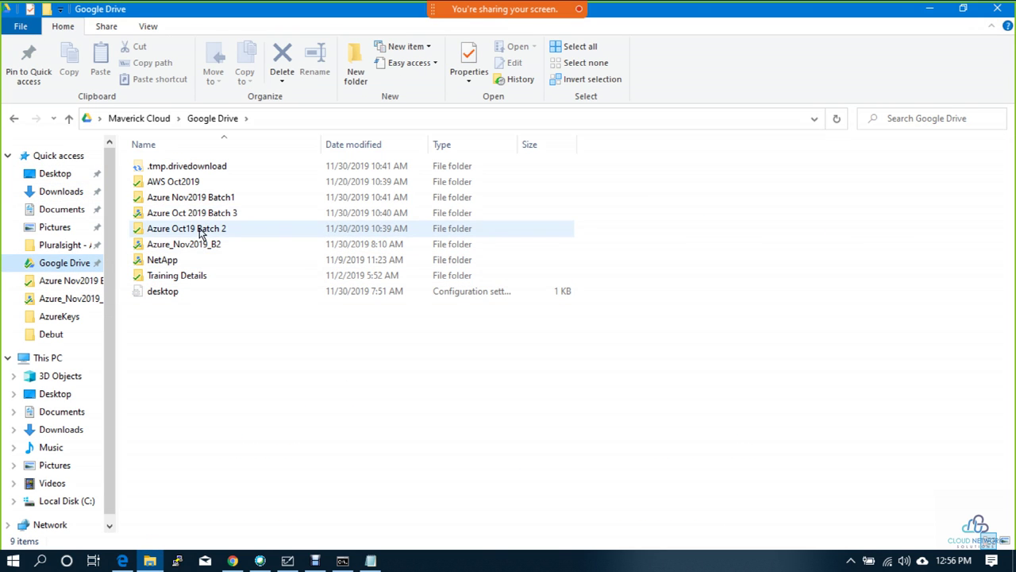
double_click(201, 229)
scroll(258, 460, down, 5)
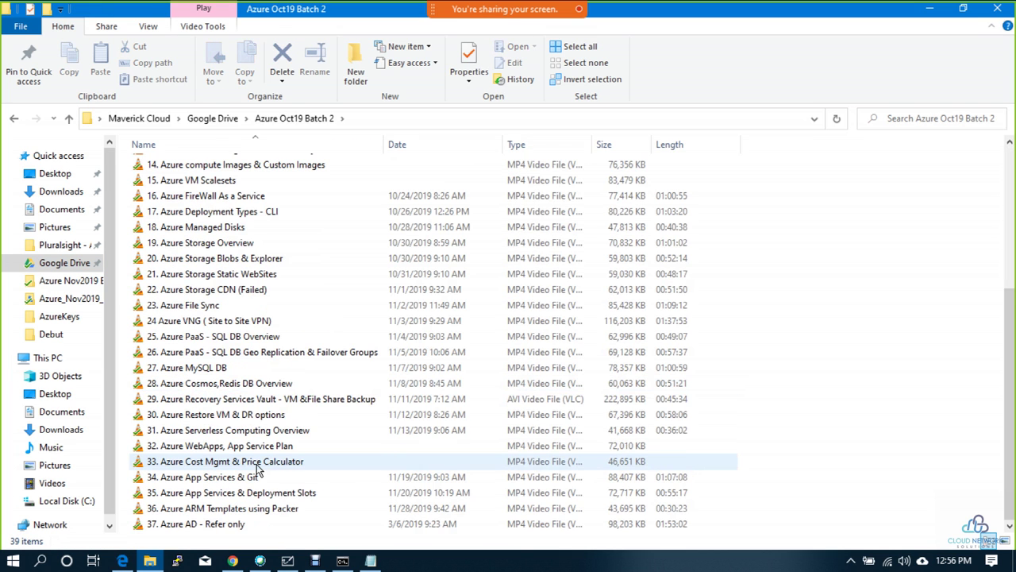
scroll(258, 473, up, 5)
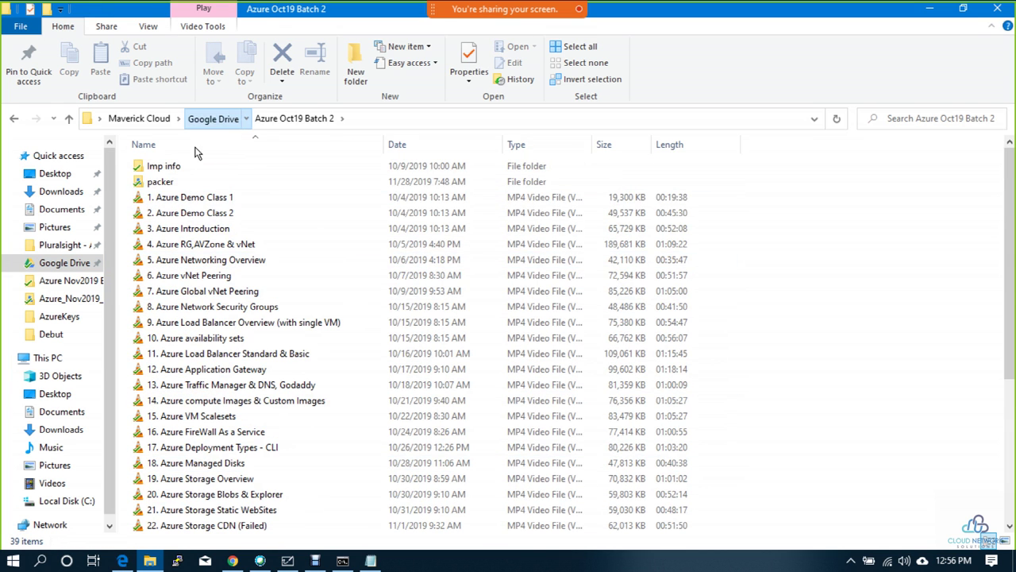
click(226, 118)
double_click(183, 200)
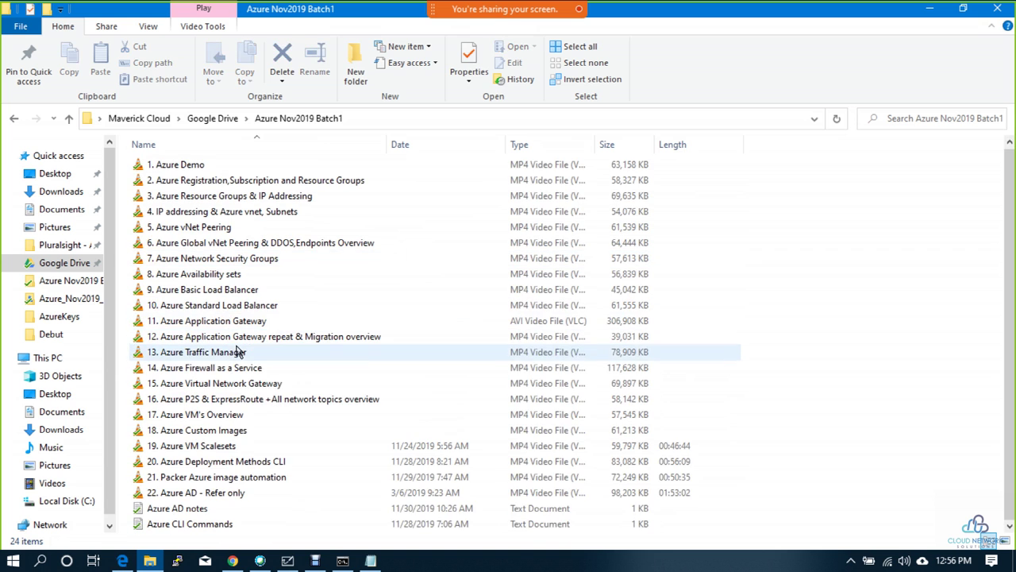
double_click(202, 511)
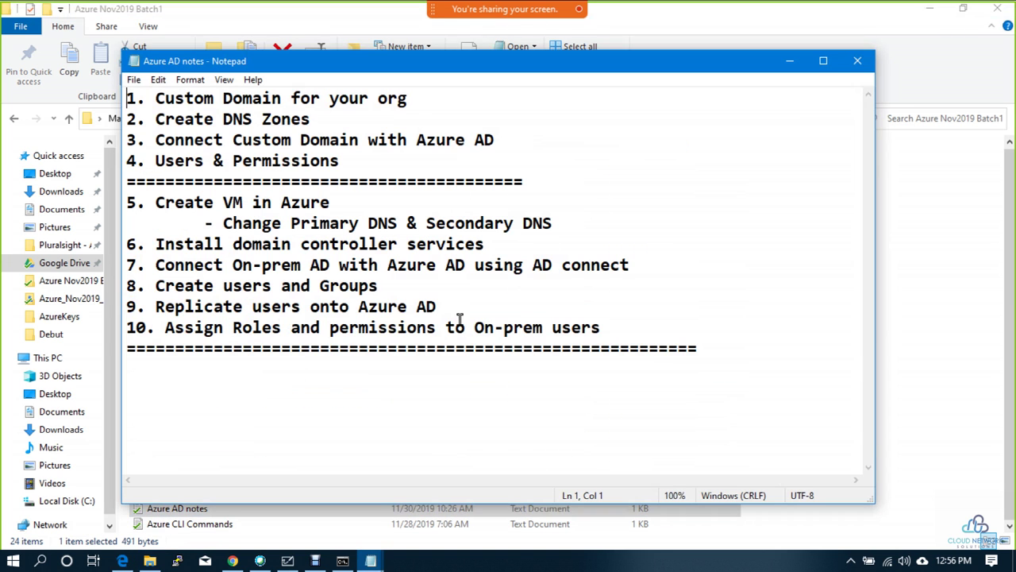
drag(601, 326, 127, 202)
key(ctrl+c)
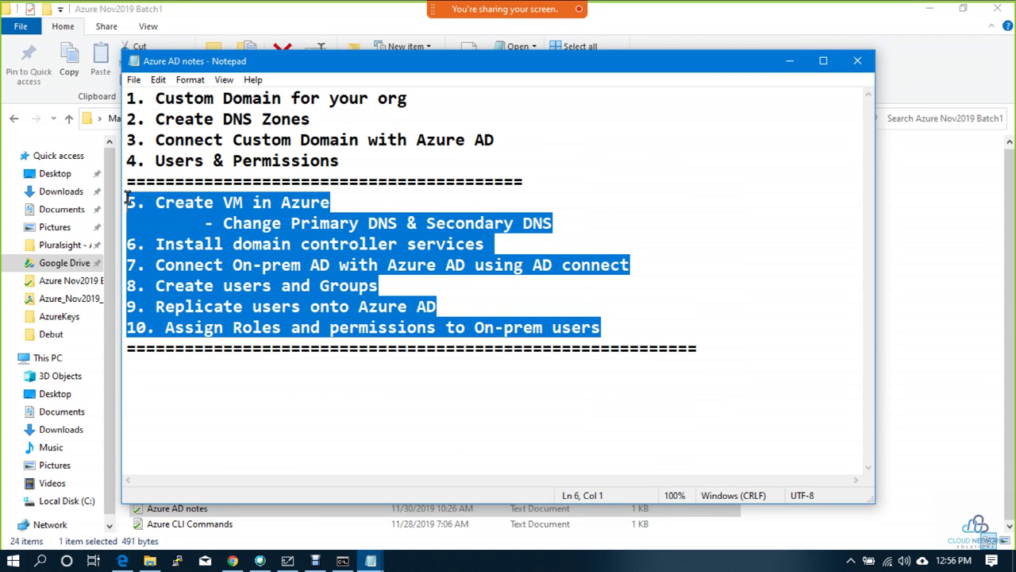
Paste steps 5–10 over the '5.' placeholder and add a blank line below the divider
click(857, 61)
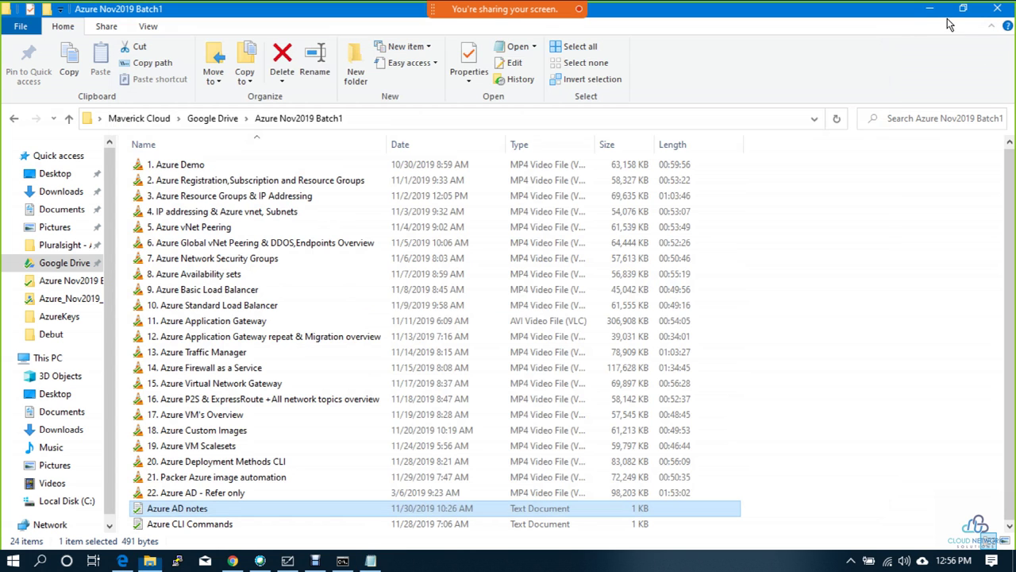
click(999, 9)
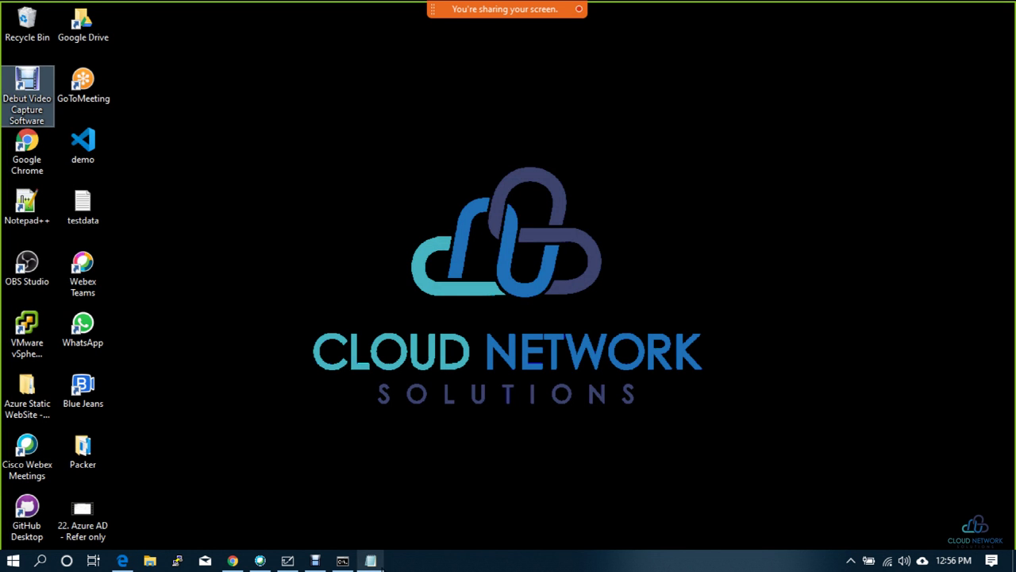
click(370, 561)
drag(146, 225, 124, 227)
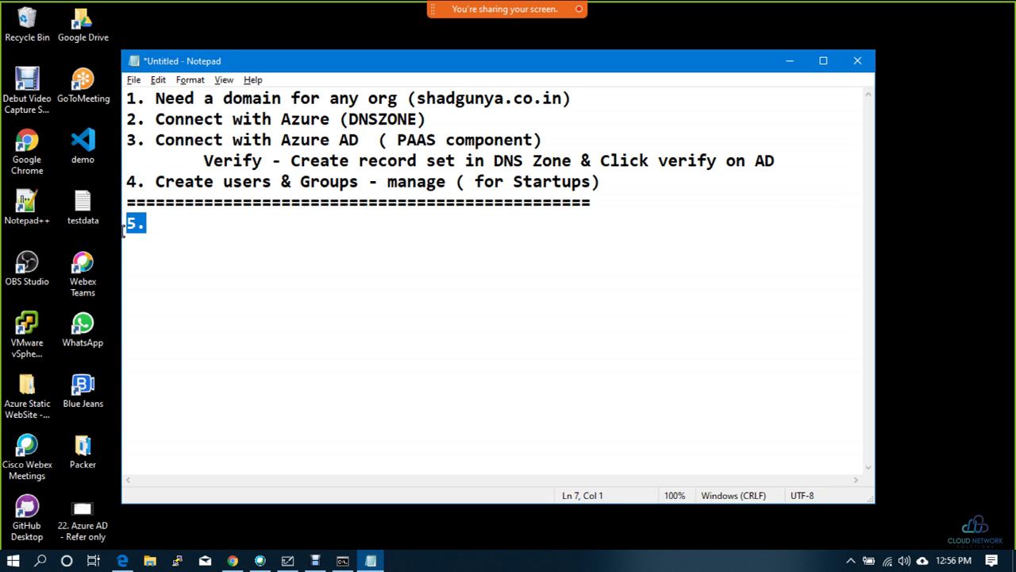
key(ctrl+v)
click(350, 262)
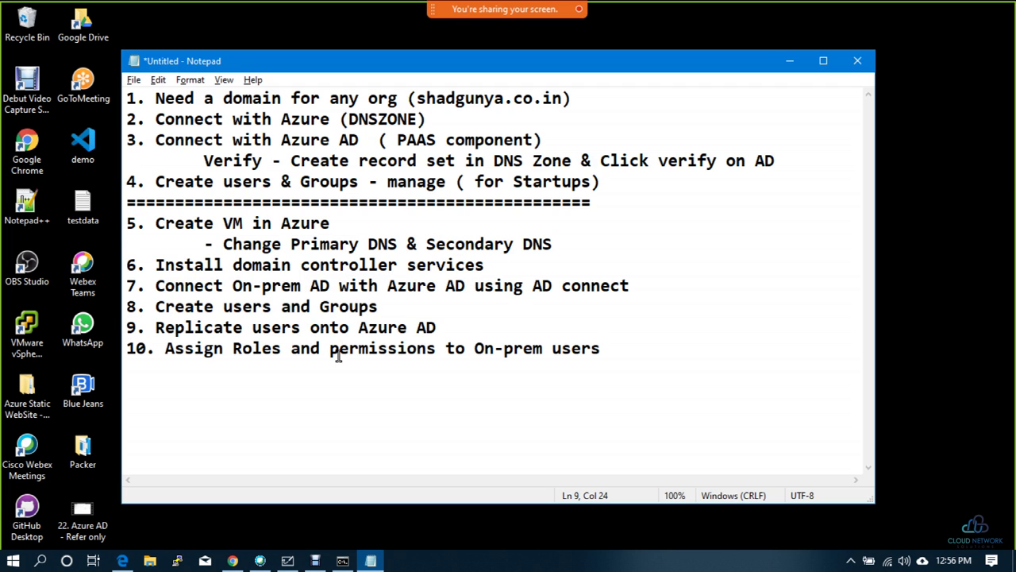
click(601, 203)
key(Return)
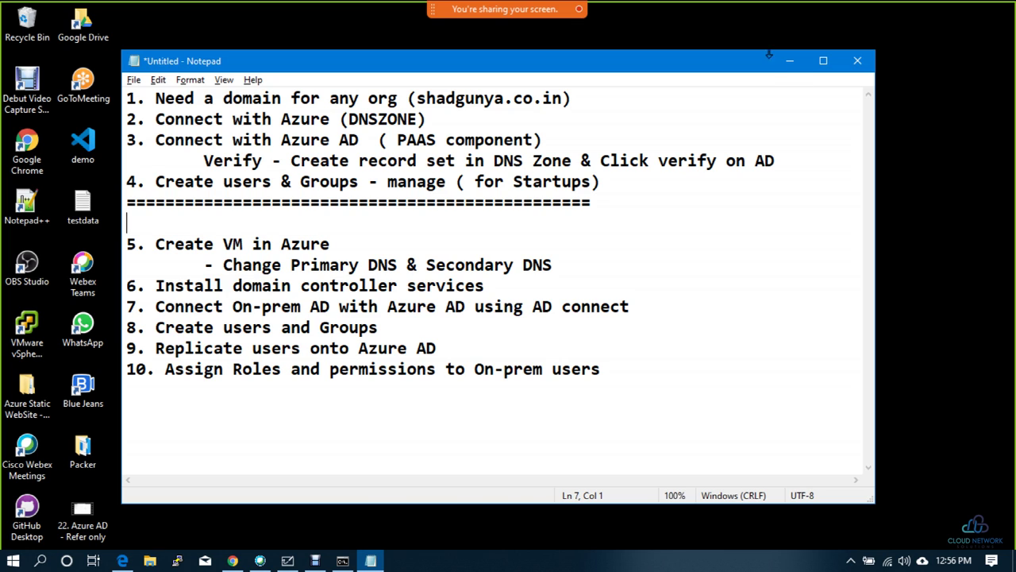
Reopen the network-diagram board in Whiteboard and centre the diagram on screen
click(789, 61)
click(288, 560)
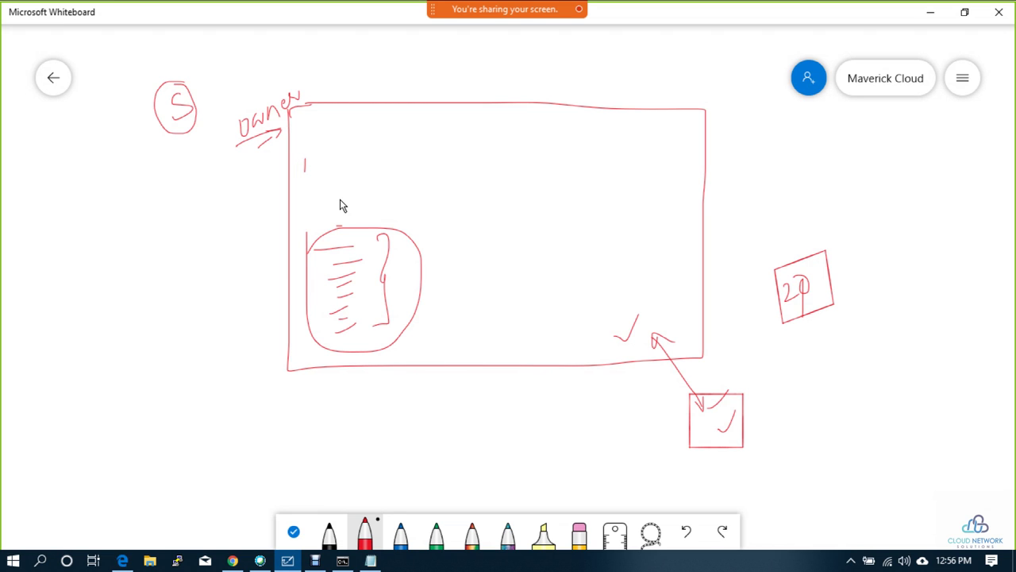
click(54, 84)
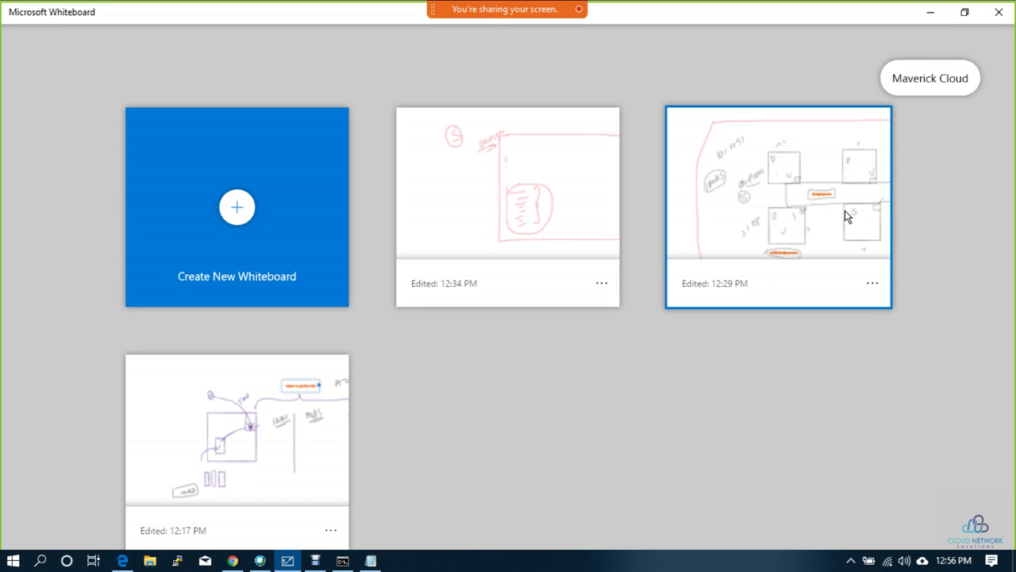
click(846, 214)
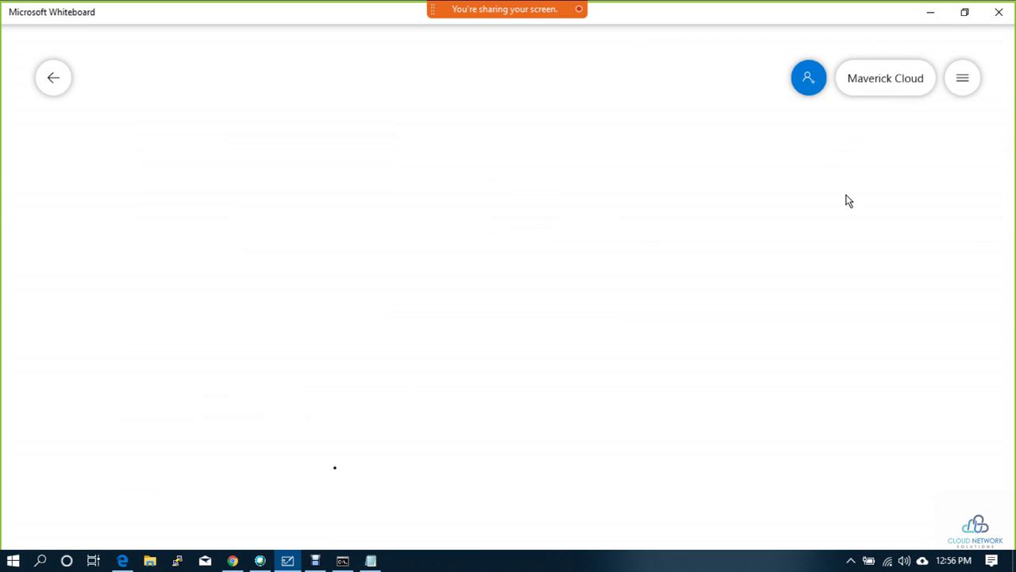
scroll(710, 245, down, 1)
scroll(709, 245, down, 6)
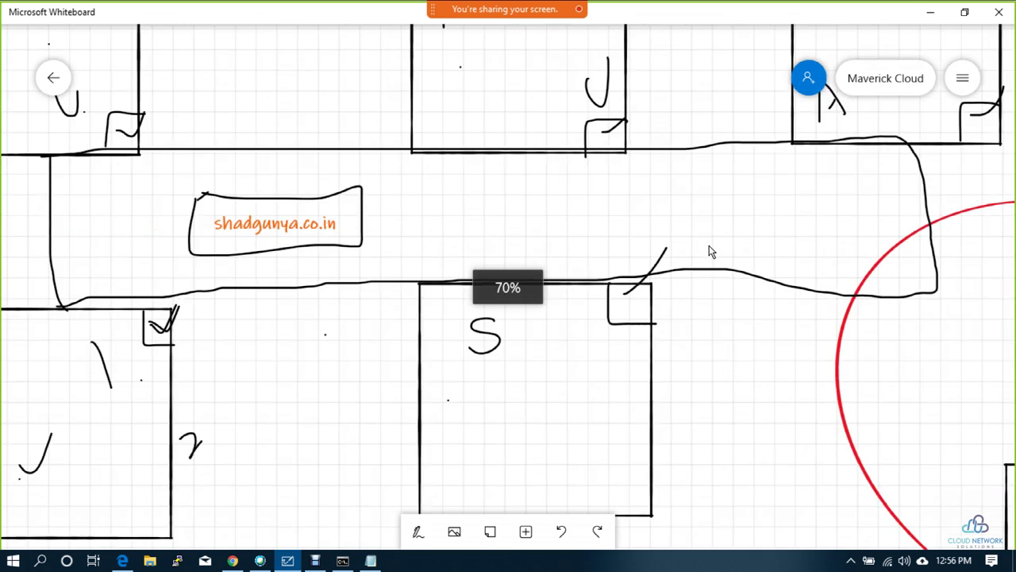
scroll(709, 245, down, 1)
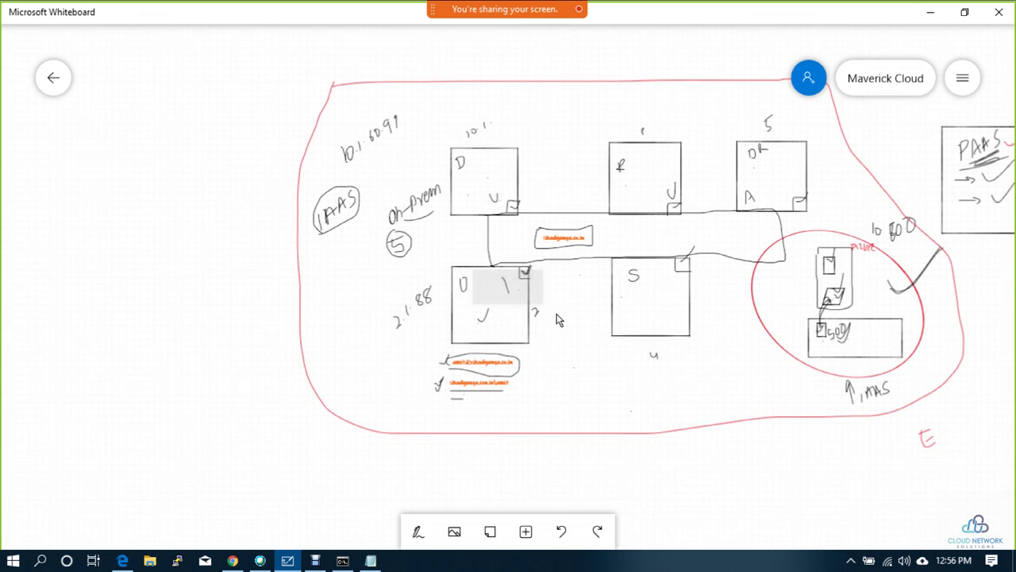
drag(557, 314, 463, 325)
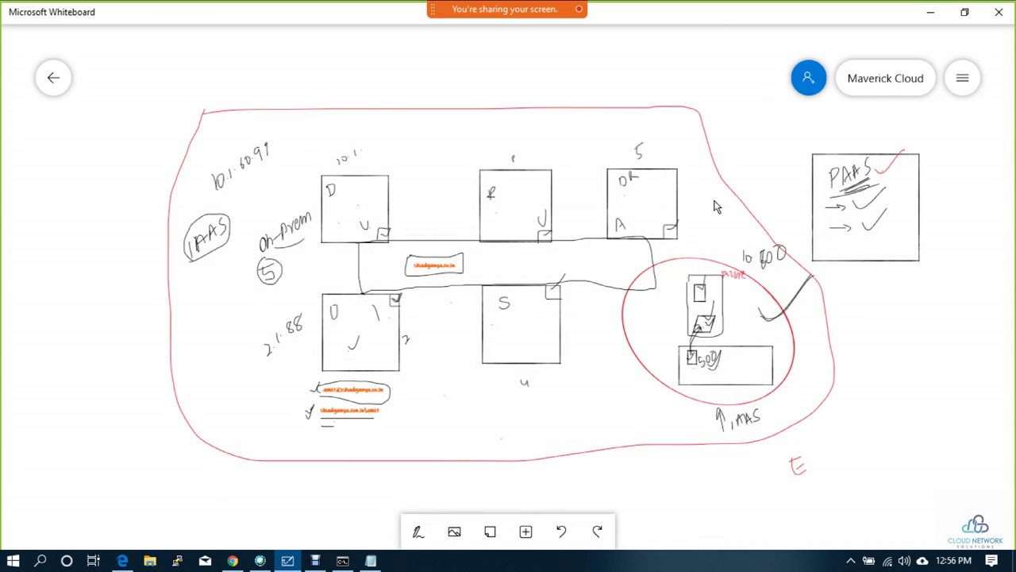
Tick the PAAS heading and mark its items with the black pen
click(420, 527)
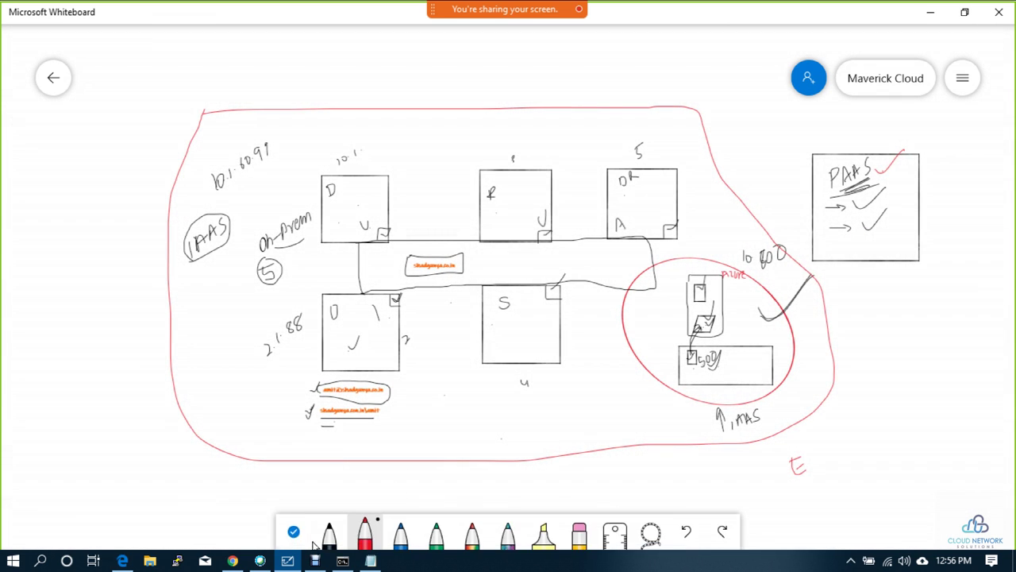
drag(874, 168, 910, 138)
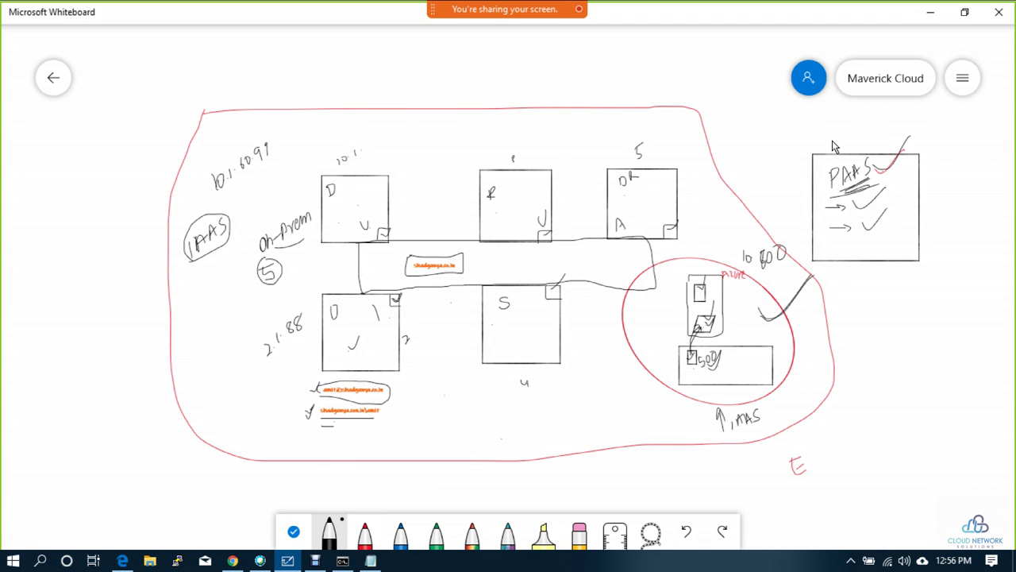
drag(835, 139, 828, 149)
mouse_move(837, 135)
mouse_down()
mouse_move(837, 148)
mouse_move(853, 151)
mouse_move(874, 141)
mouse_up()
drag(832, 208, 866, 189)
drag(839, 226, 852, 223)
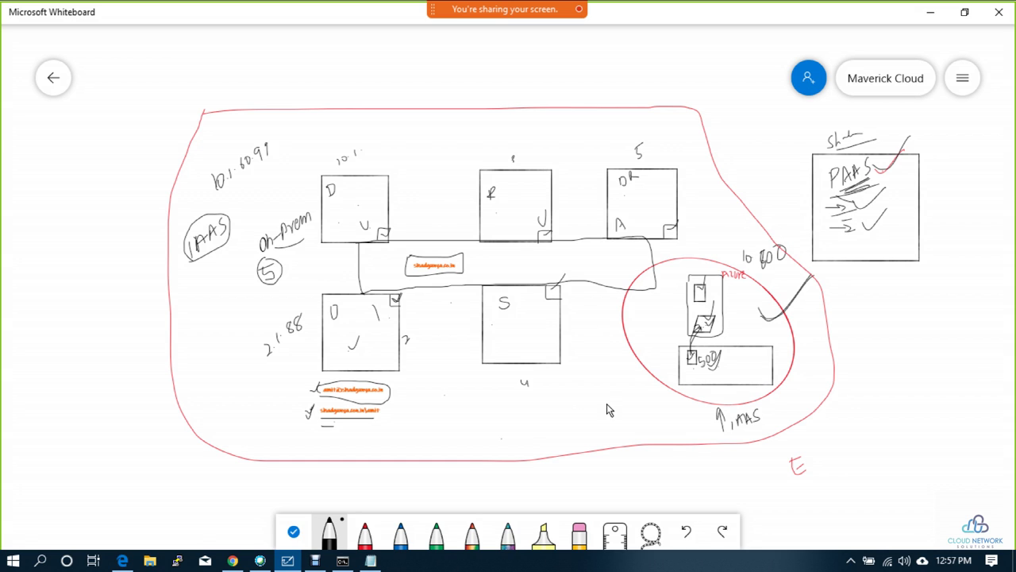
Draw an arrow linking the shadgunya.co.in label to the PAAS box, then return to the gallery
drag(455, 270, 826, 199)
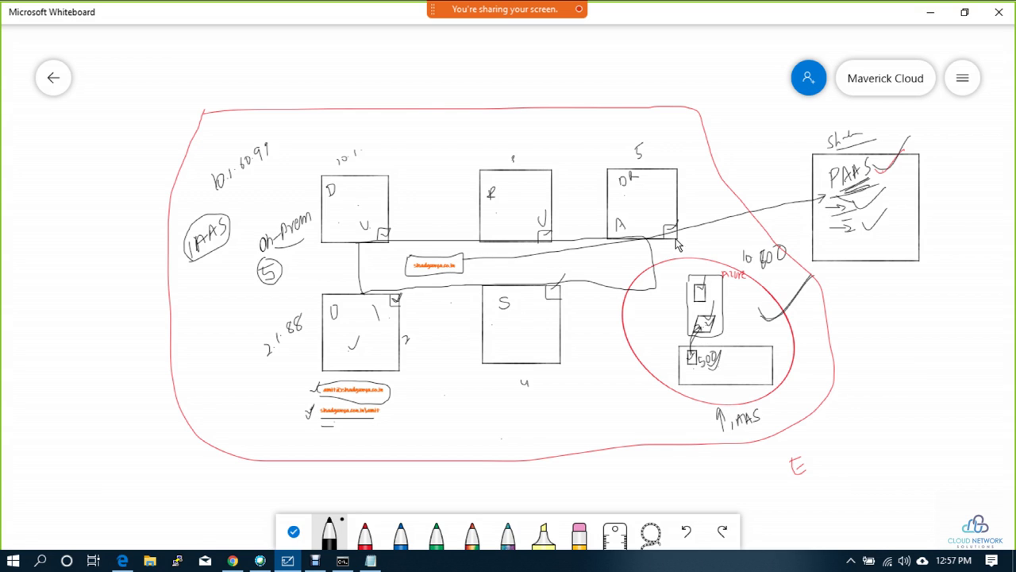
drag(475, 264, 475, 255)
click(54, 80)
Start a new board, sketch a red box labelled 'Azure', then clear the canvas
click(245, 204)
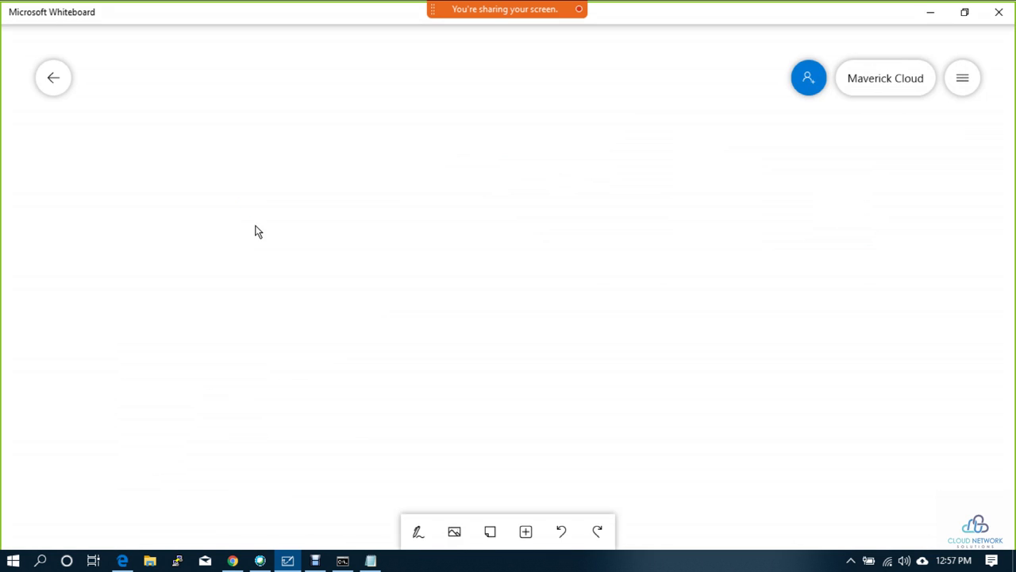
click(413, 533)
click(366, 540)
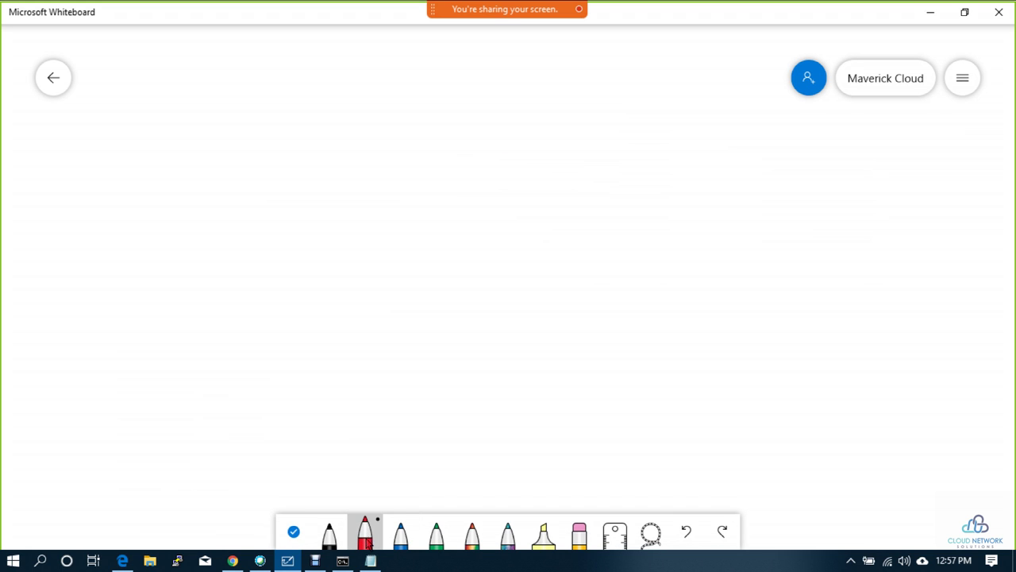
mouse_move(602, 138)
mouse_down()
mouse_move(603, 390)
mouse_move(771, 392)
mouse_move(786, 143)
mouse_move(624, 117)
mouse_move(603, 143)
mouse_up()
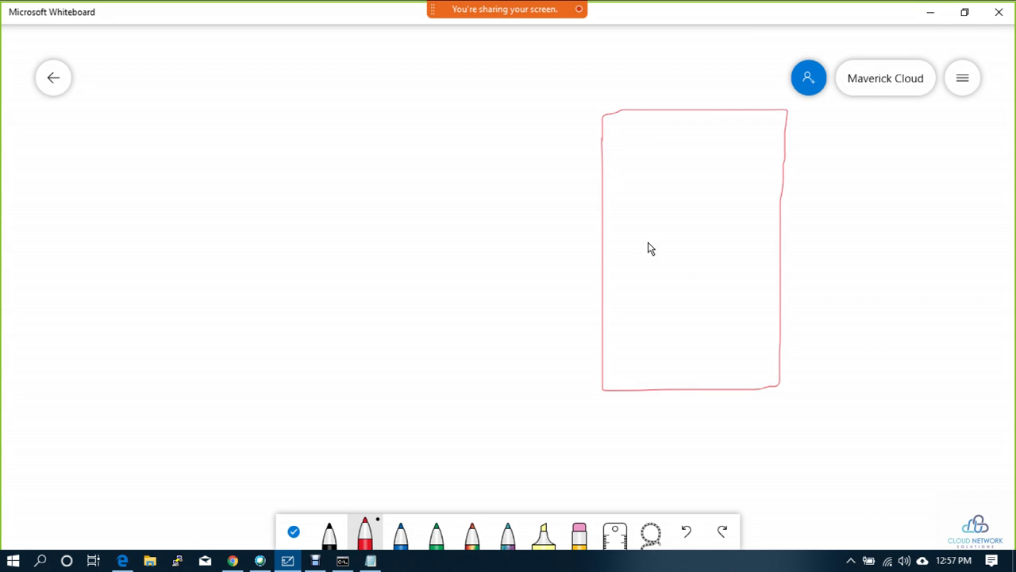
click(655, 96)
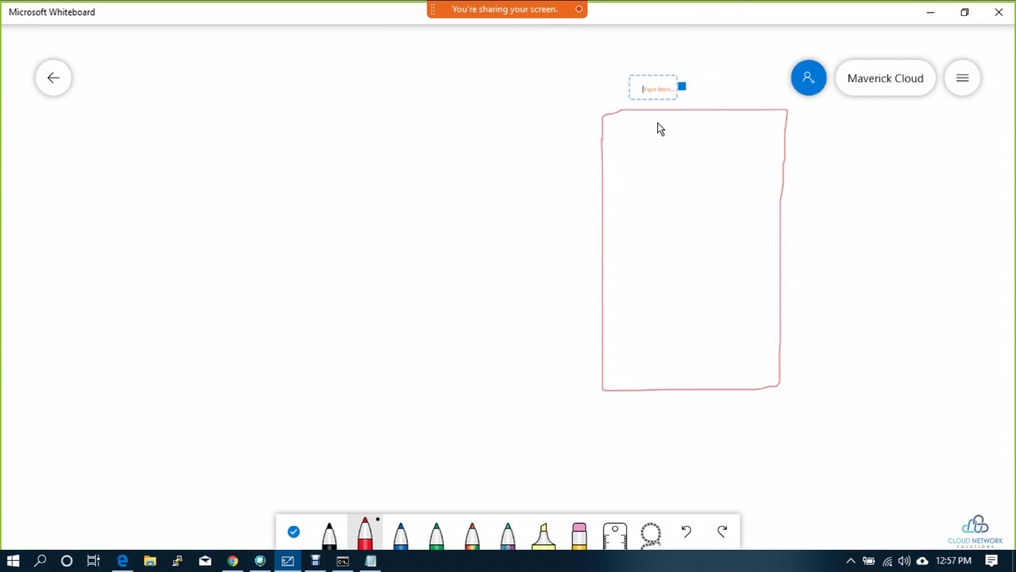
text(Azure)
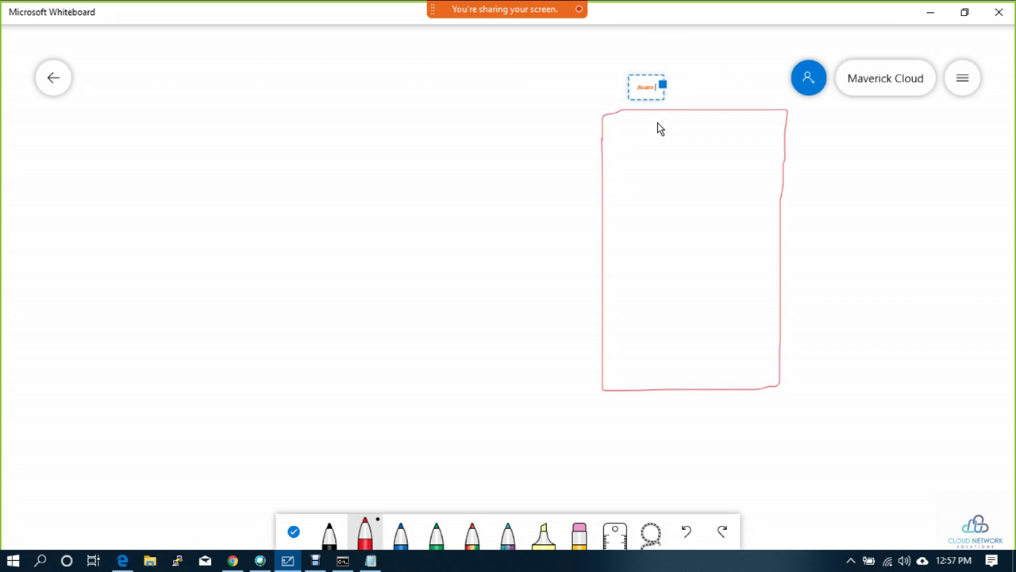
scroll(657, 128, up, 2)
scroll(657, 124, up, 3)
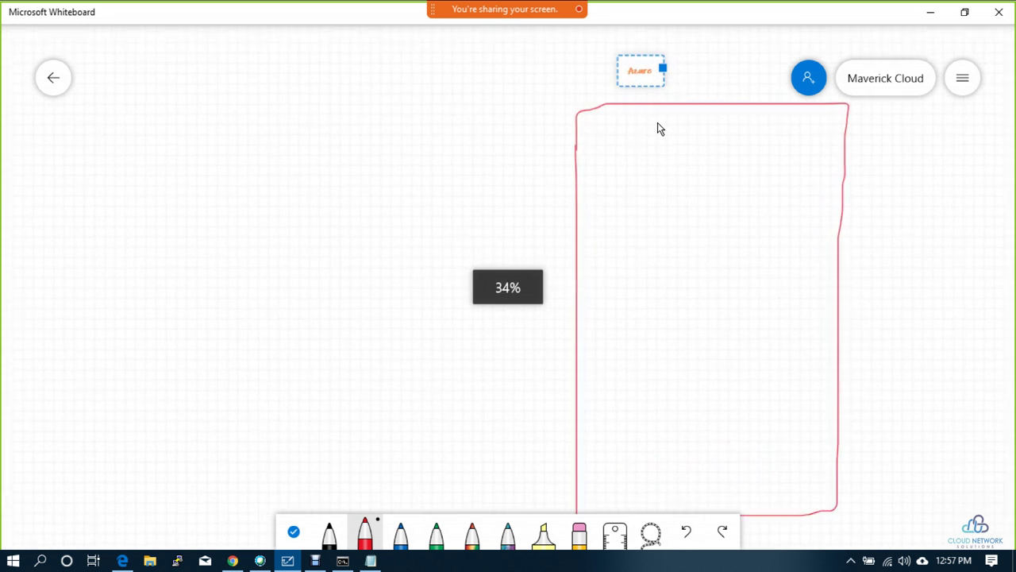
scroll(658, 124, down, 2)
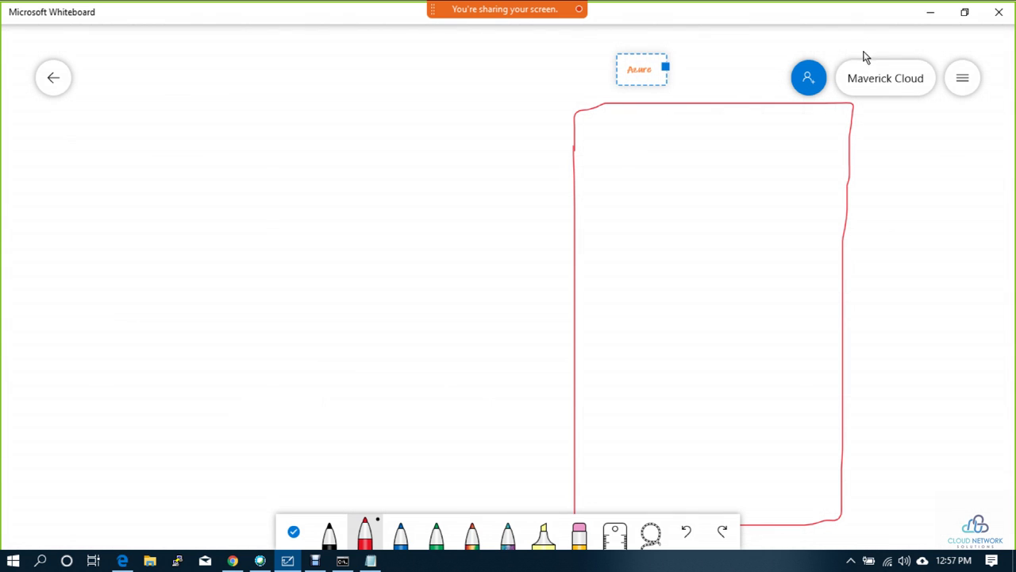
click(963, 78)
click(762, 361)
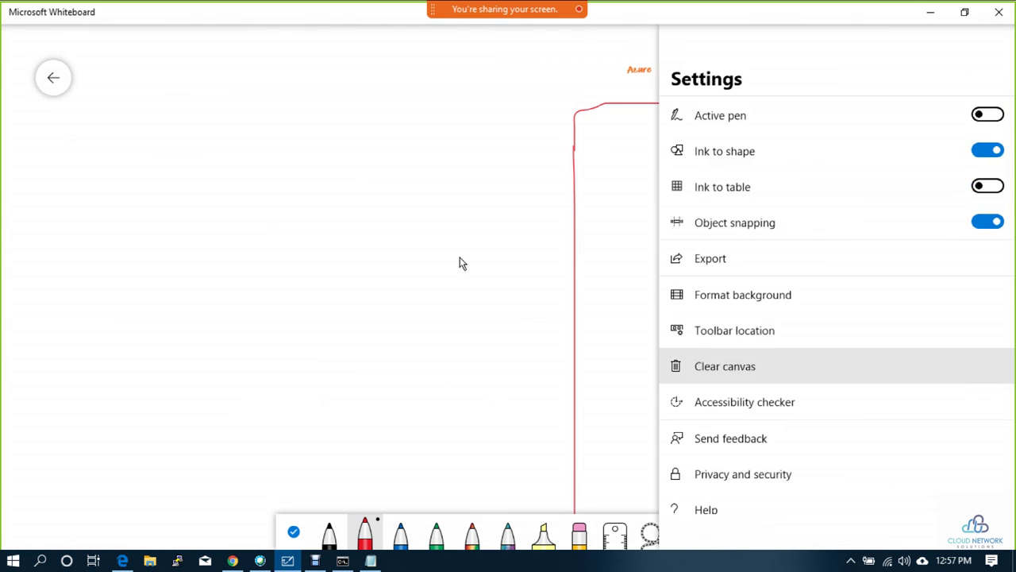
Draw a tall black box headed 'Azure Active Directory'
scroll(379, 193, up, 3)
scroll(378, 193, up, 2)
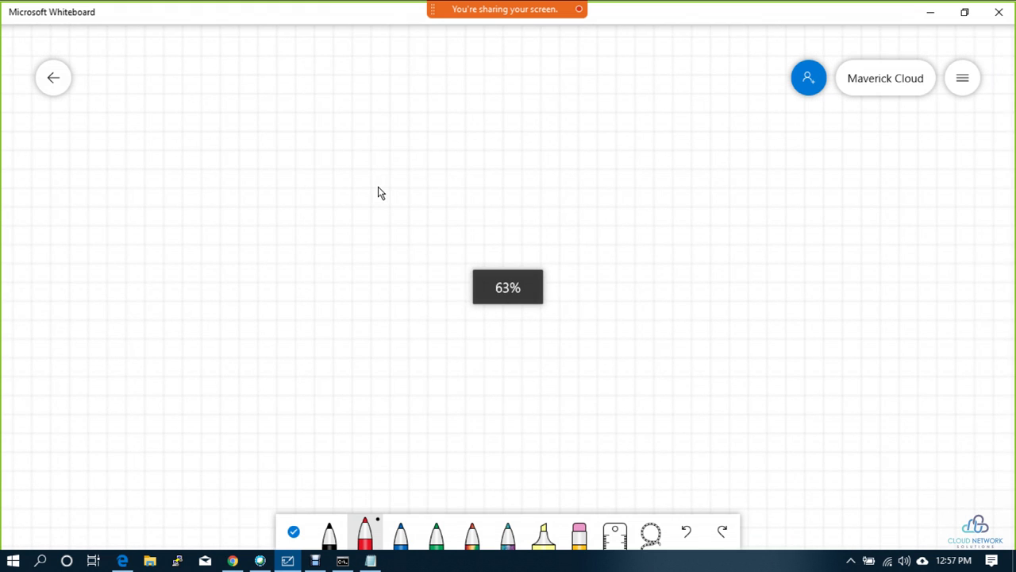
scroll(379, 193, down, 3)
click(329, 532)
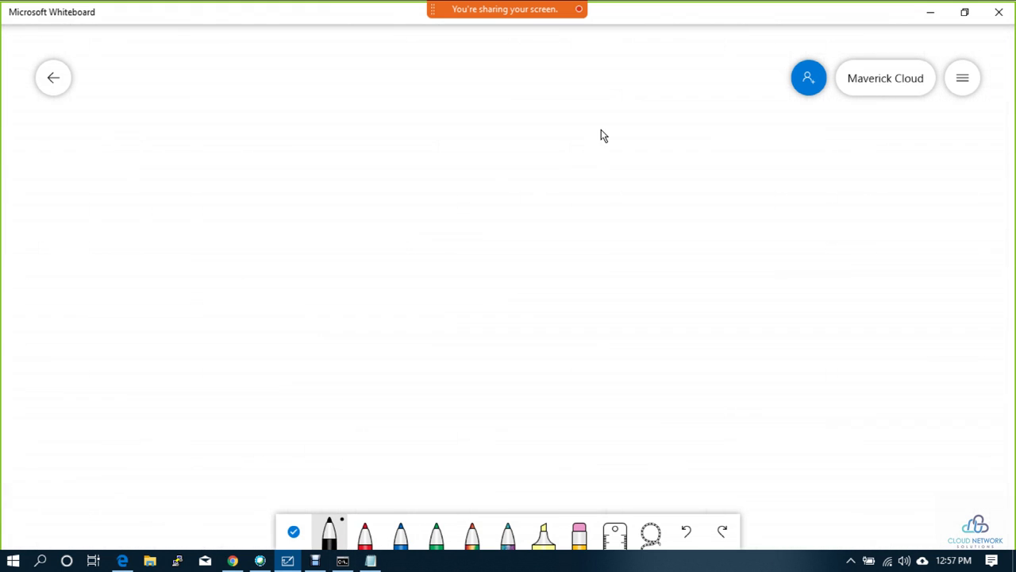
mouse_move(602, 130)
mouse_down()
mouse_move(602, 407)
mouse_move(759, 376)
mouse_move(760, 155)
mouse_move(710, 138)
mouse_move(600, 134)
mouse_up()
right_click(643, 104)
click(658, 56)
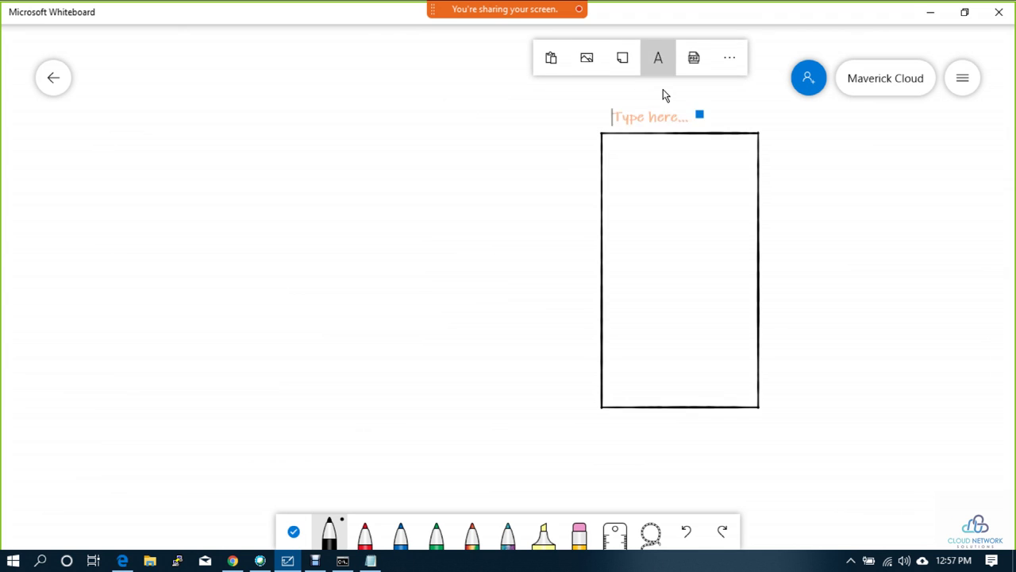
text(Azure Ad)
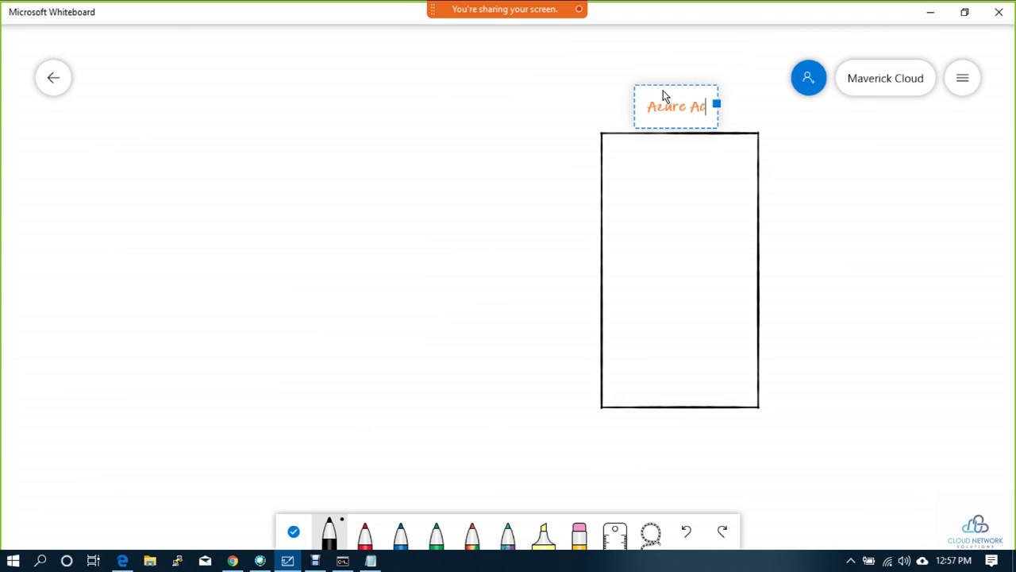
key(BackSpace)
text(ctive Dir)
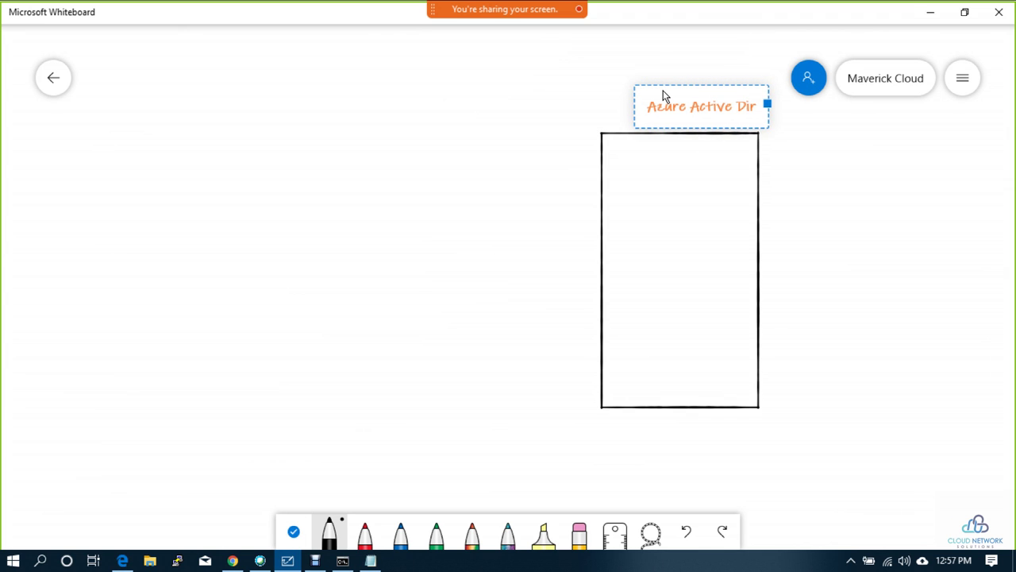
text(ectory)
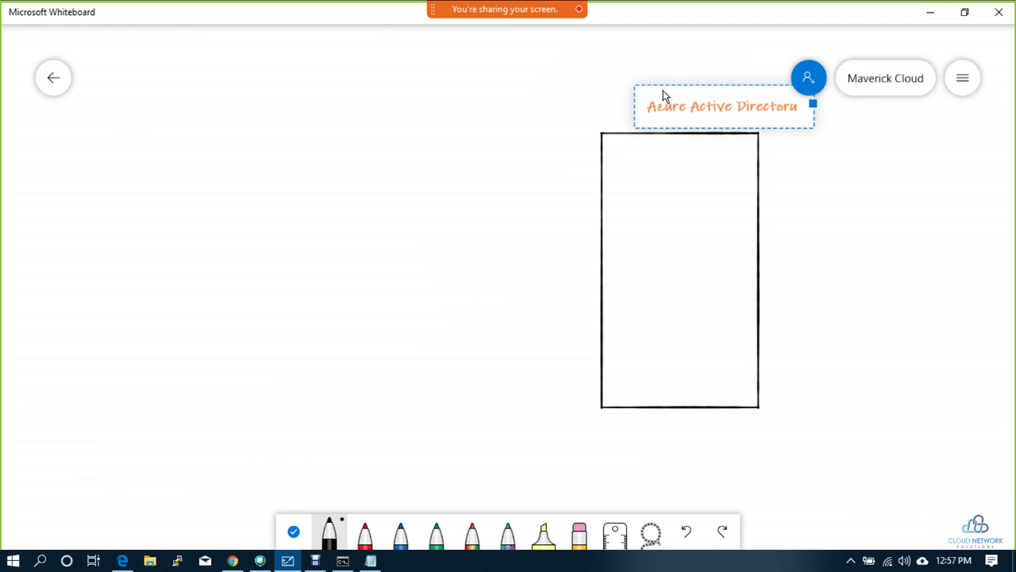
key(BackSpace)
click(819, 161)
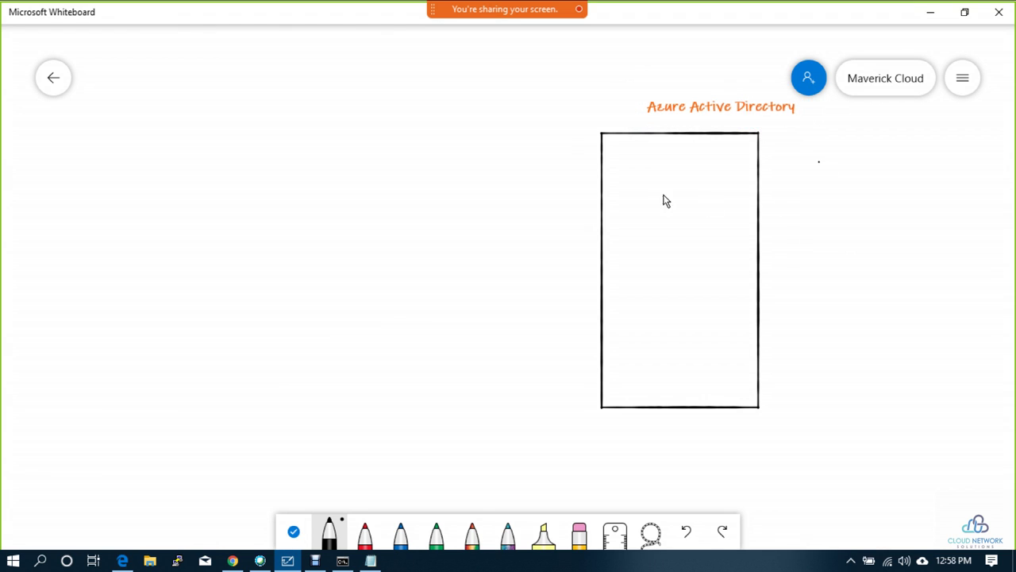
Add 'Shadgunya.co.in' inside the box with a small arrow beneath, then switch to the Azure portal
right_click(637, 154)
click(653, 114)
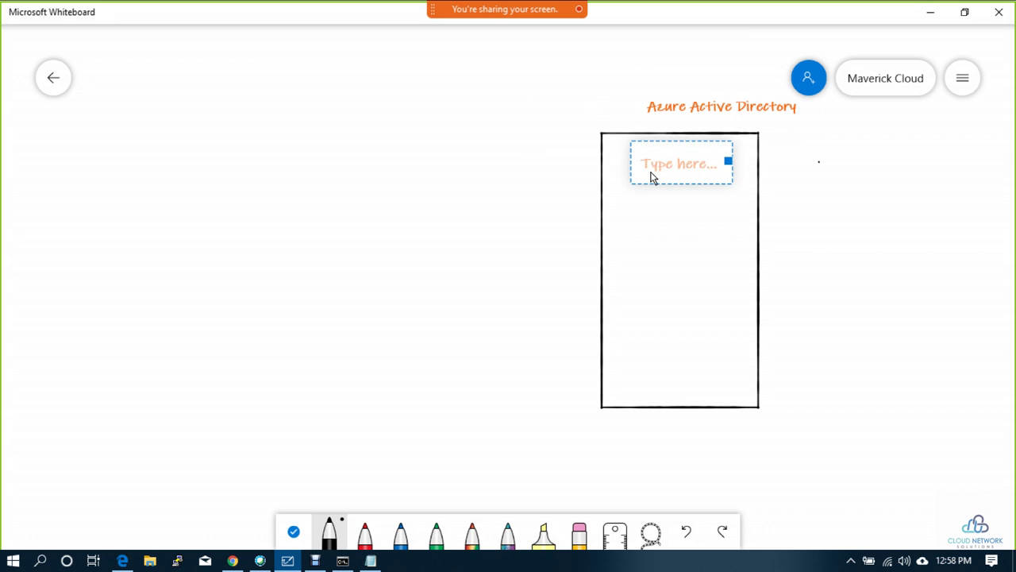
text(Shadg)
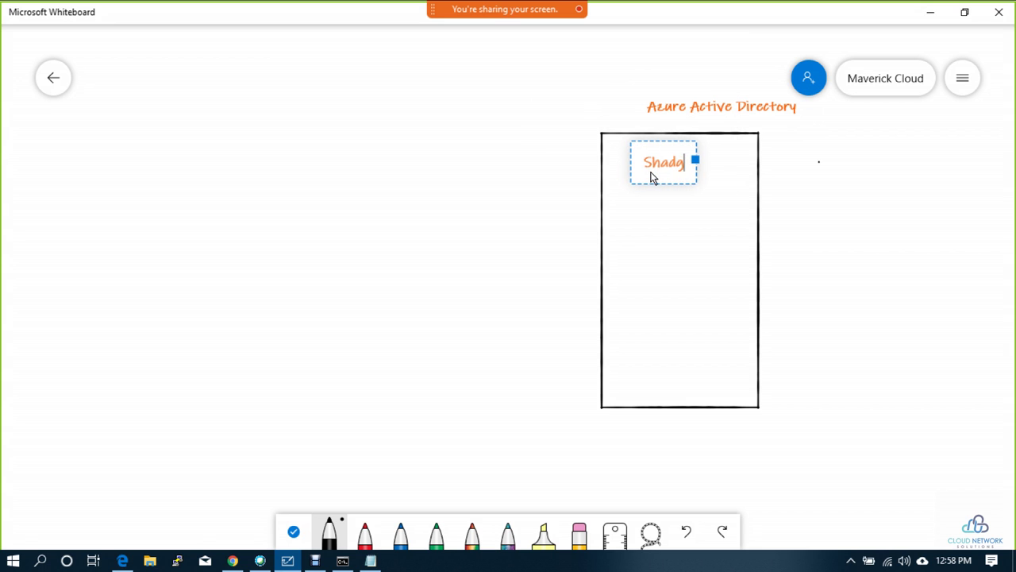
text(unya.co.im)
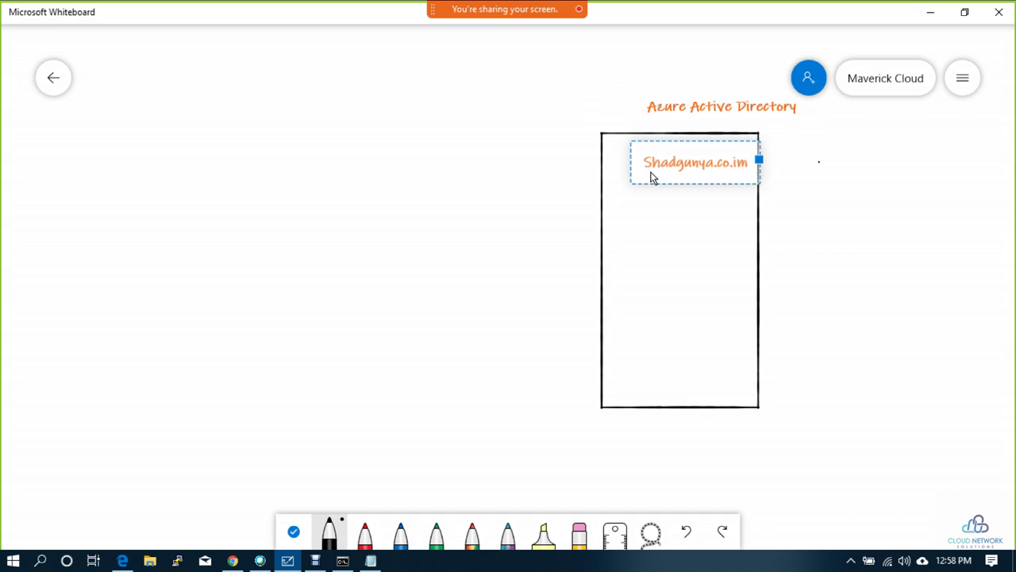
key(BackSpace)
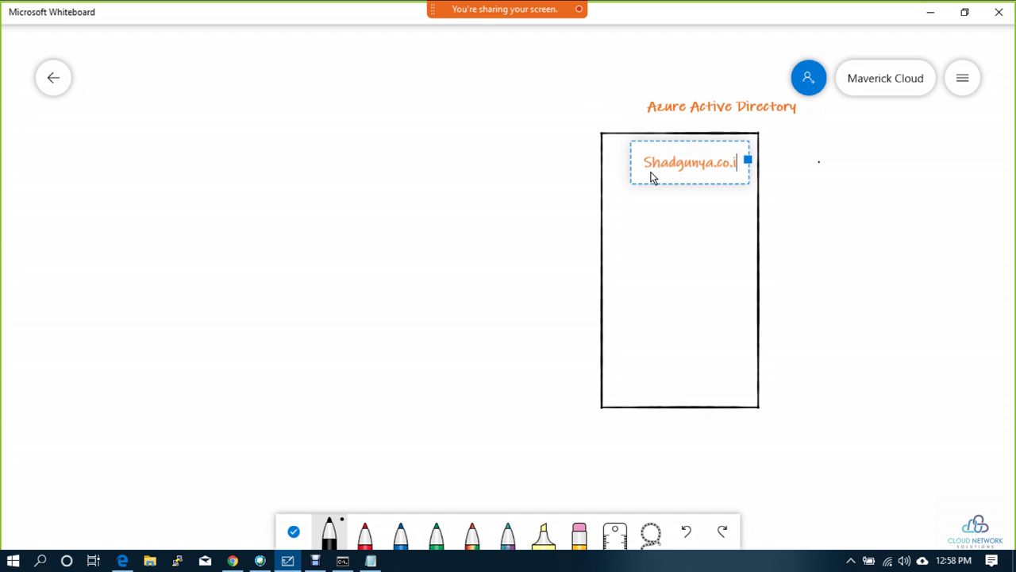
text(n)
click(651, 215)
mouse_move(652, 181)
mouse_down()
mouse_move(652, 211)
mouse_move(659, 196)
mouse_up()
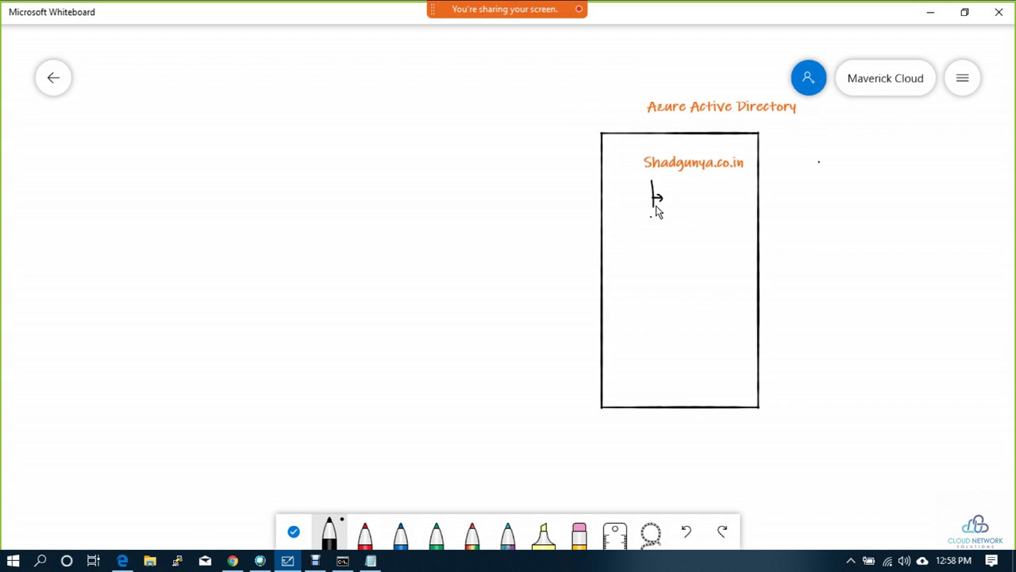
key(alt+Tab)
key(Tab)
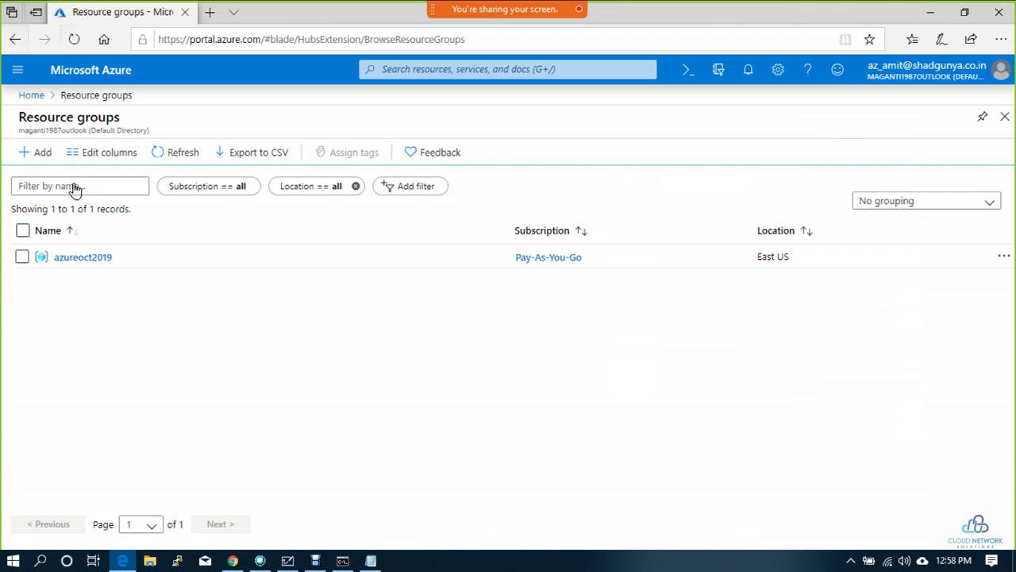
View the All users list in the Azure portal, then go back to Whiteboard
click(232, 560)
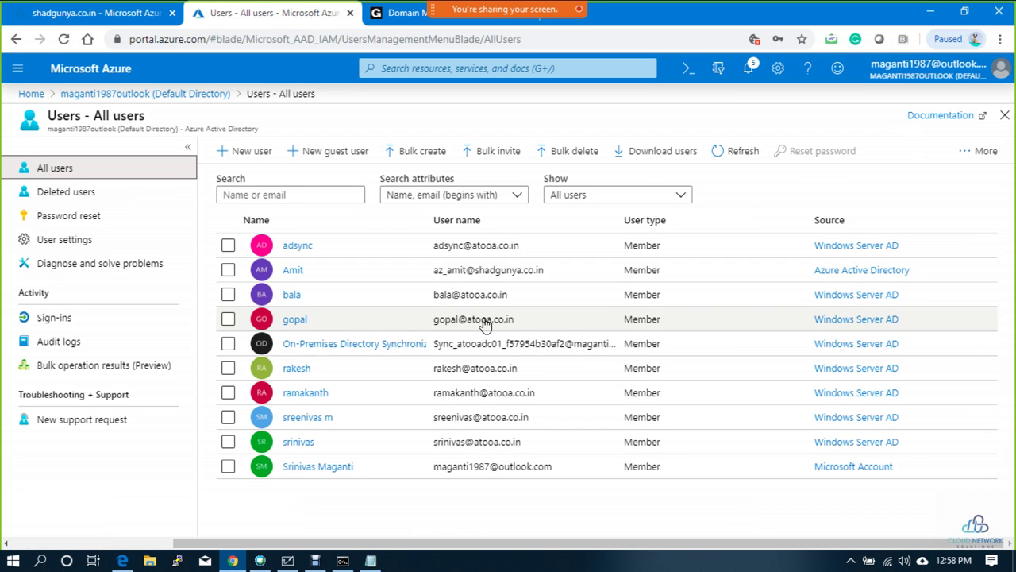
key(alt+Tab)
key(alt+Tab)
key(alt+Tab)
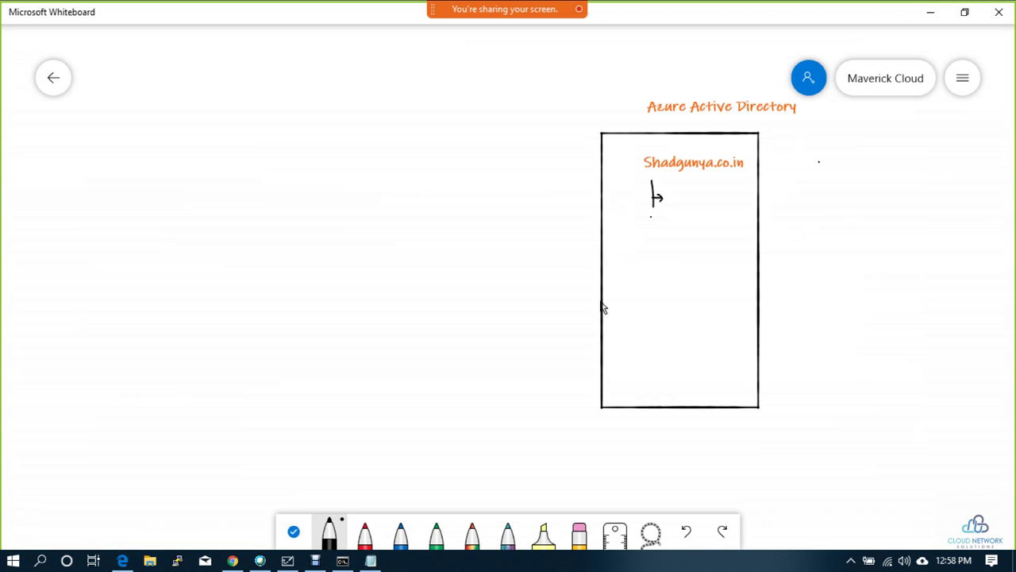
Label the arrow in the Azure Active Directory box with the user's name
right_click(674, 195)
click(691, 148)
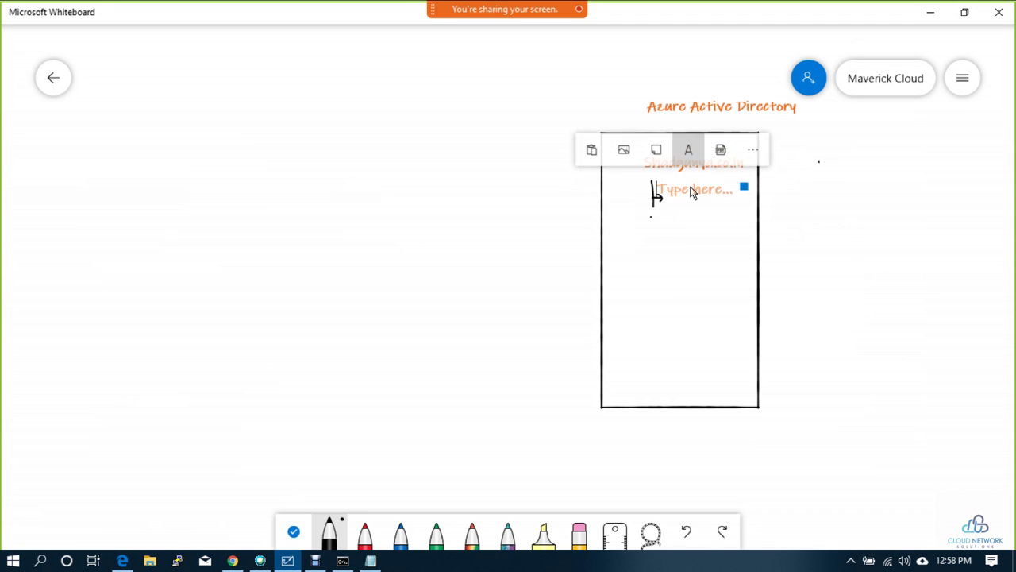
text(amit)
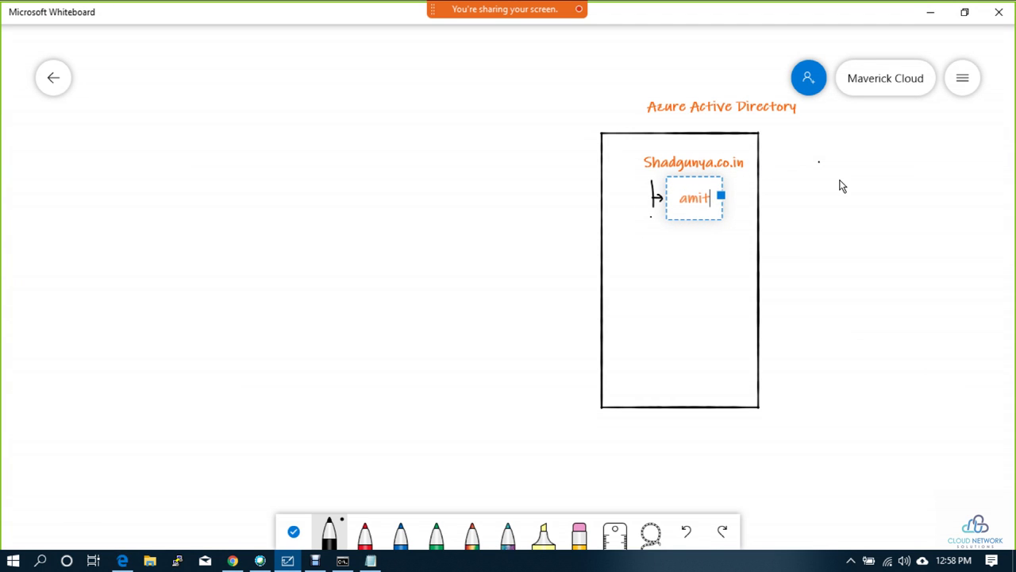
click(841, 182)
drag(640, 195, 649, 192)
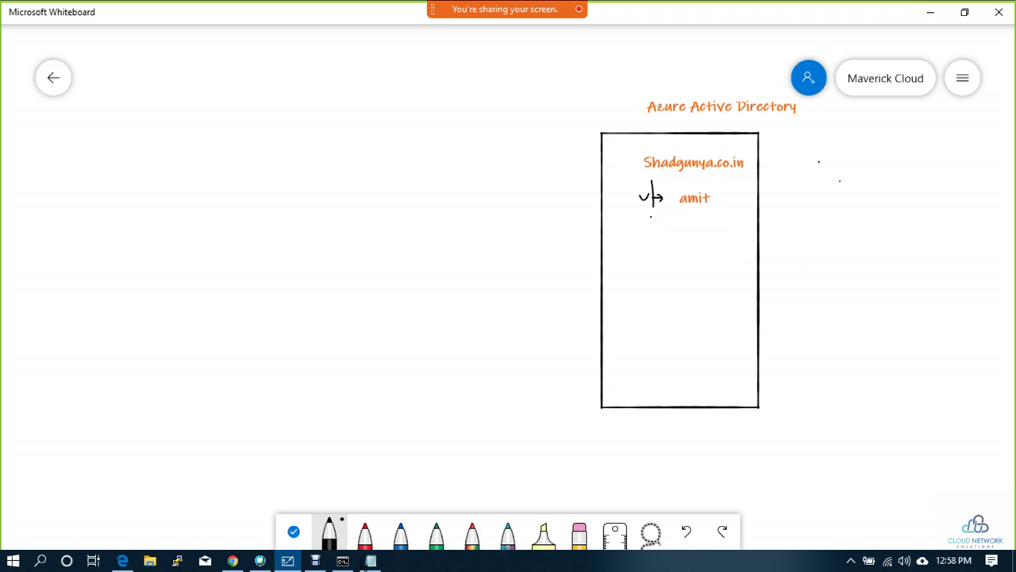
Draw a large new box on the left of the board with the black pen
click(330, 531)
drag(120, 89, 130, 188)
mouse_move(151, 371)
mouse_down()
mouse_move(336, 417)
mouse_move(388, 238)
mouse_move(388, 69)
mouse_move(146, 94)
mouse_up()
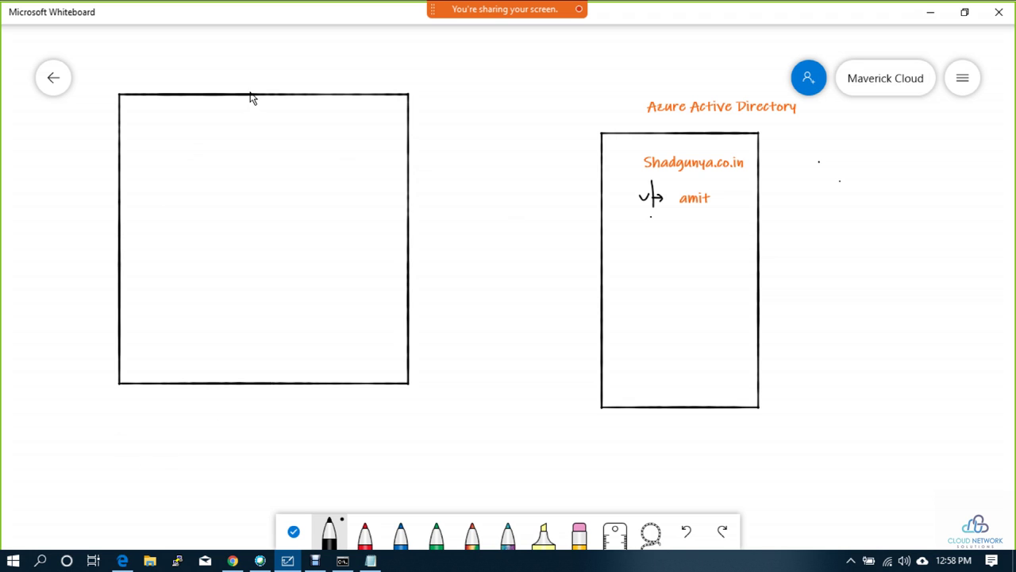
Split the left box with a vertical line and handwrite 'on' and 'Azure' column headings
drag(250, 95, 254, 311)
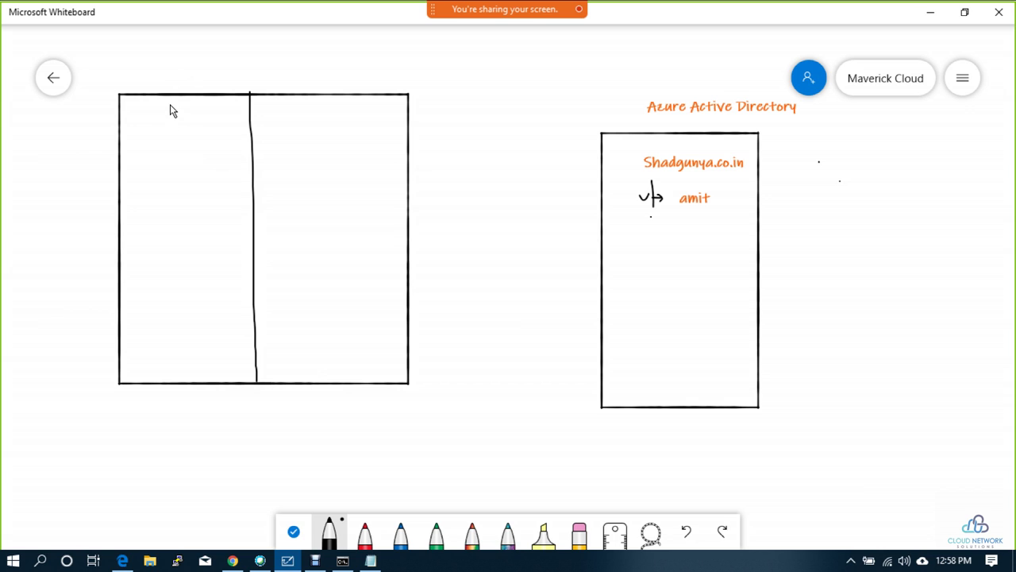
drag(172, 106, 194, 118)
mouse_move(300, 109)
mouse_down()
mouse_move(301, 127)
mouse_move(300, 115)
mouse_move(341, 101)
mouse_up()
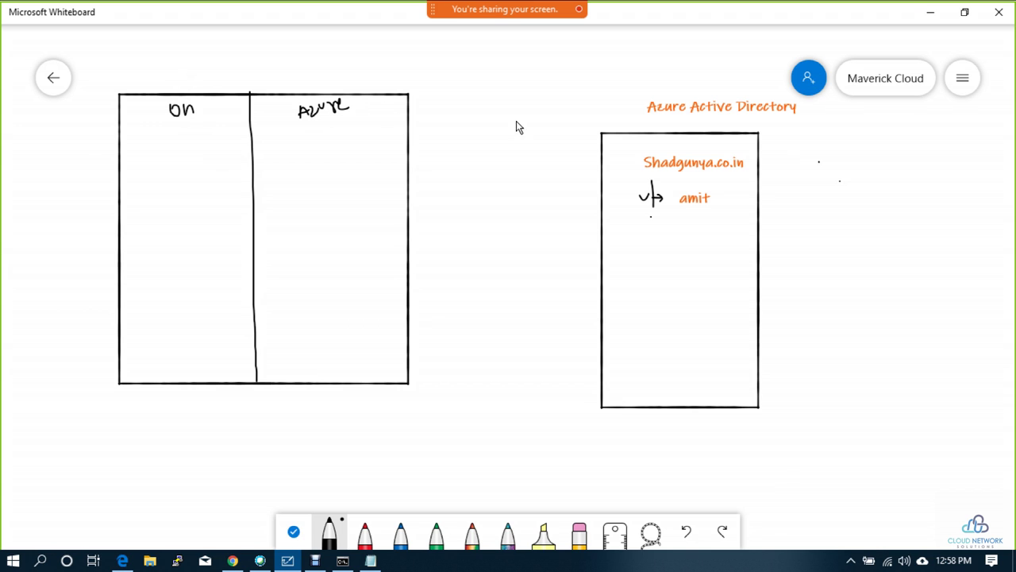
Type 'PAAS' and 'IAAS' labels across the top of the board
click(607, 41)
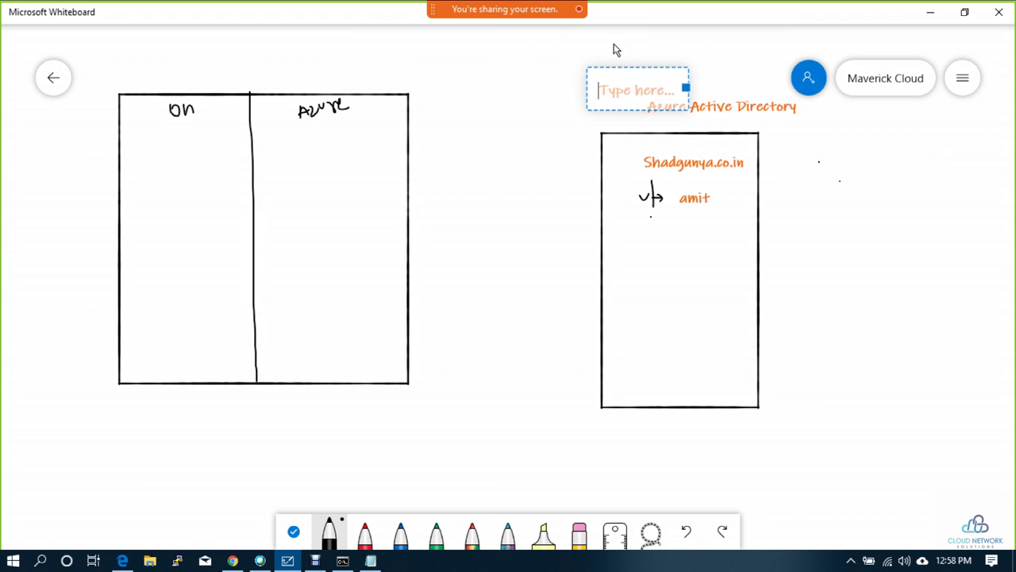
click(507, 101)
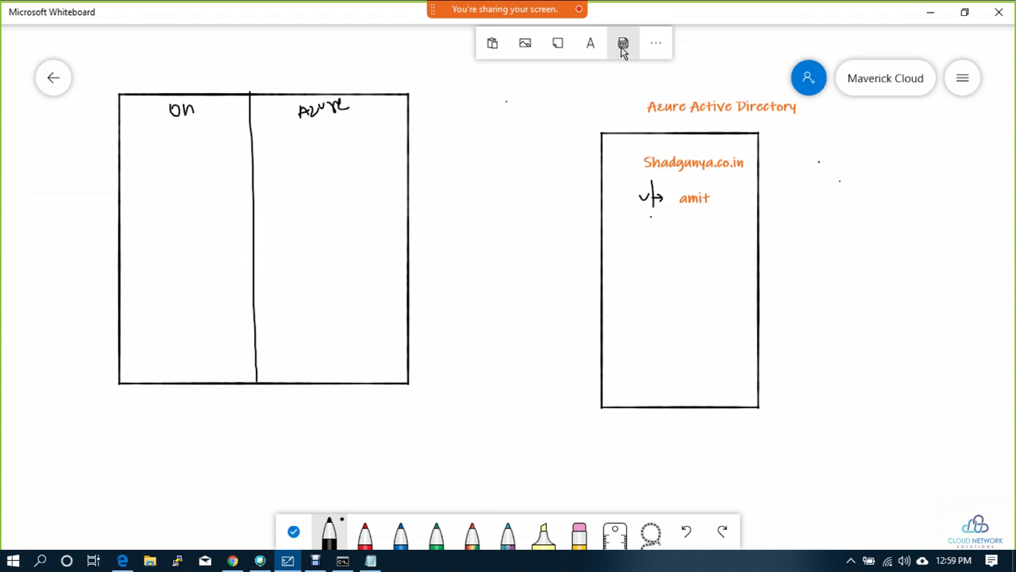
click(593, 44)
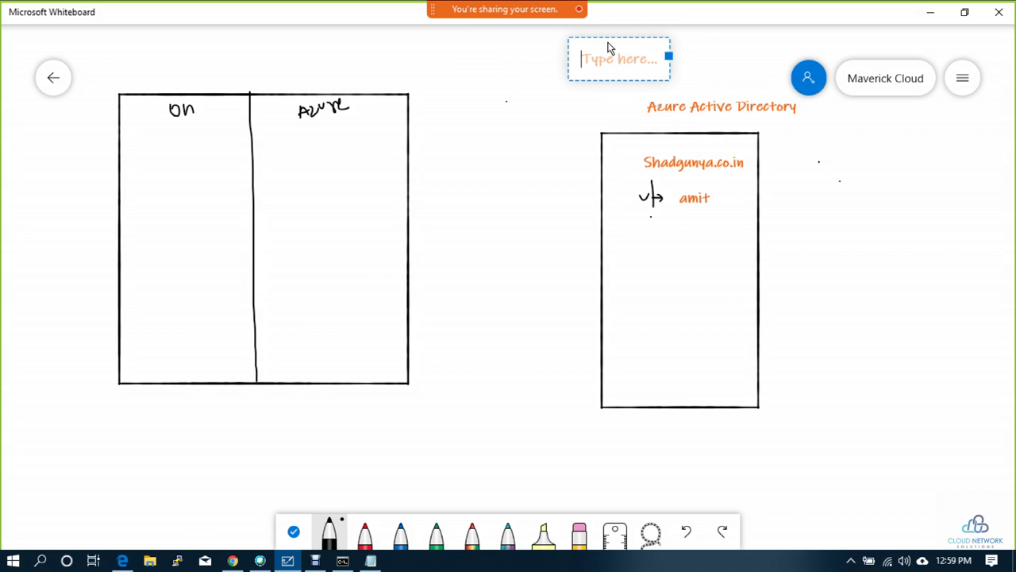
text(PAAS)
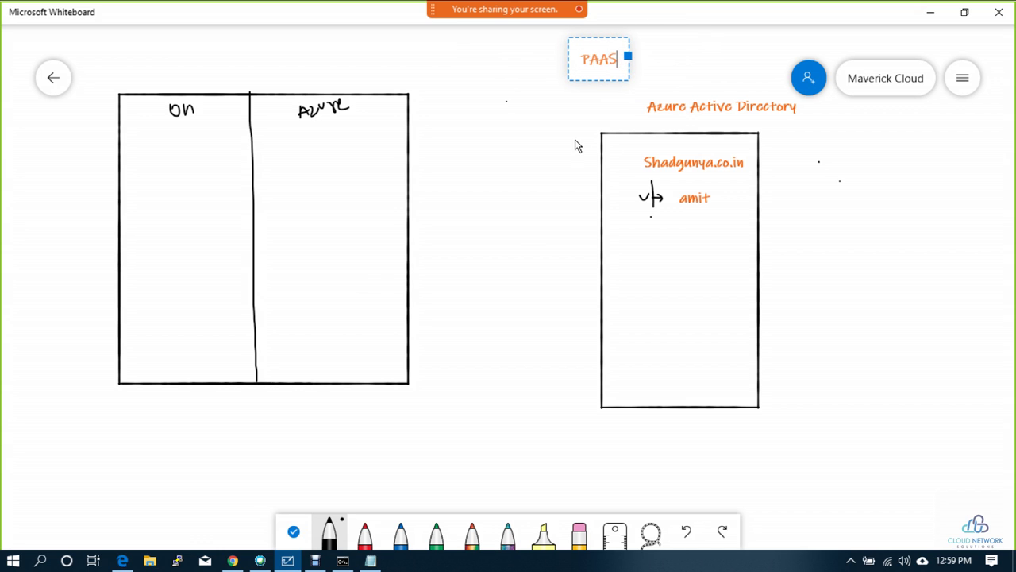
click(575, 139)
click(315, 47)
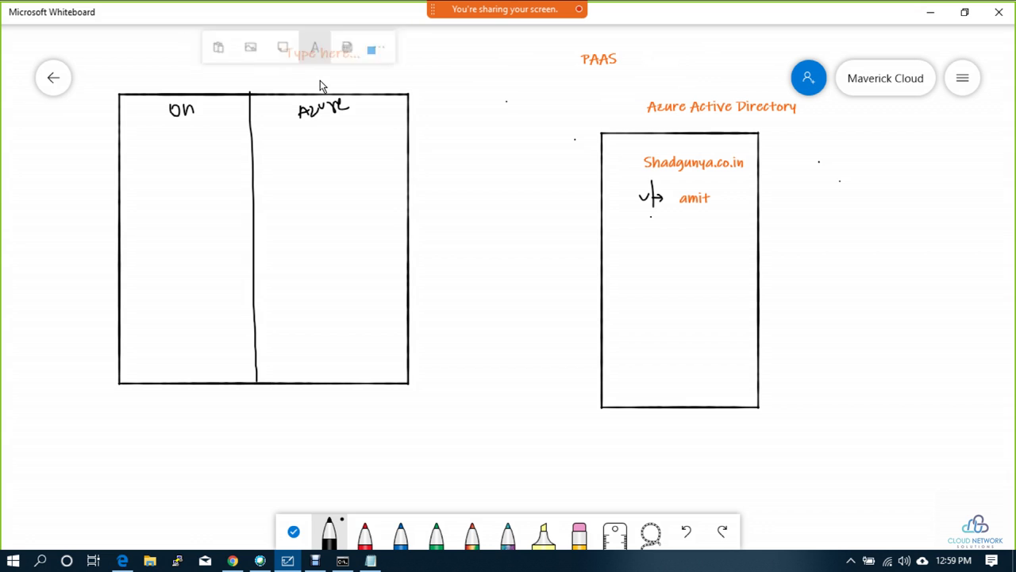
text(IAAS)
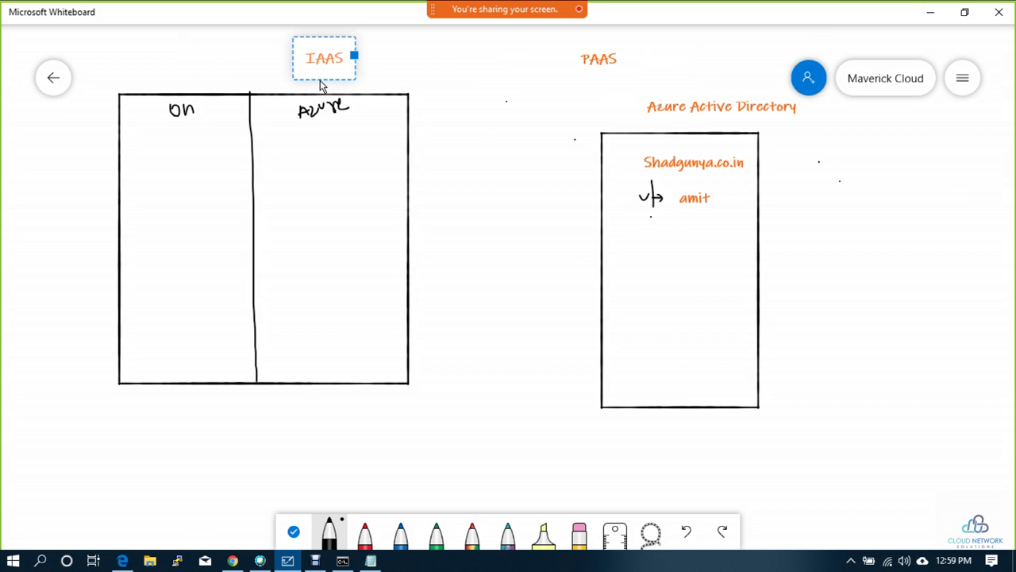
click(477, 120)
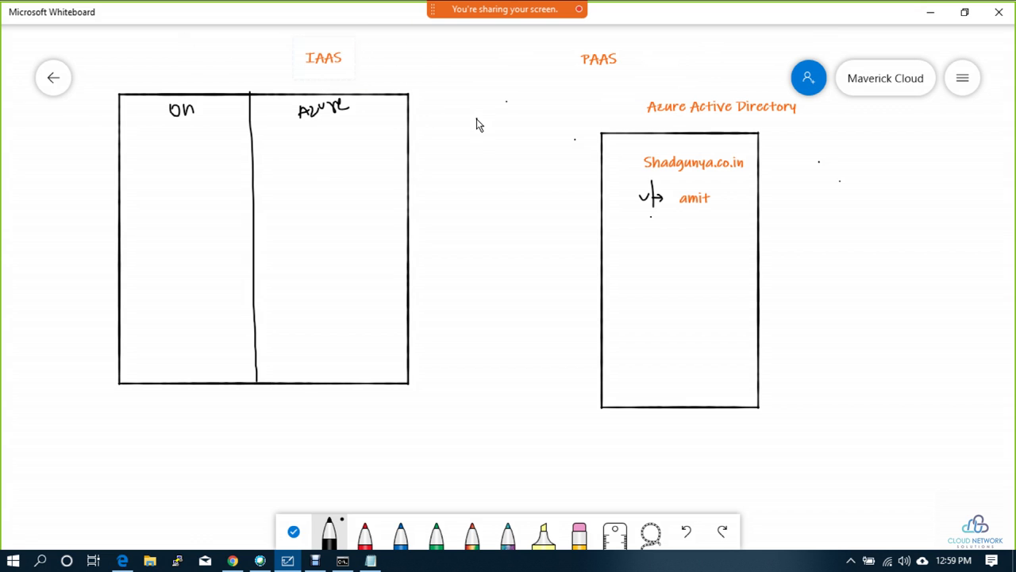
right_click(156, 73)
click(170, 40)
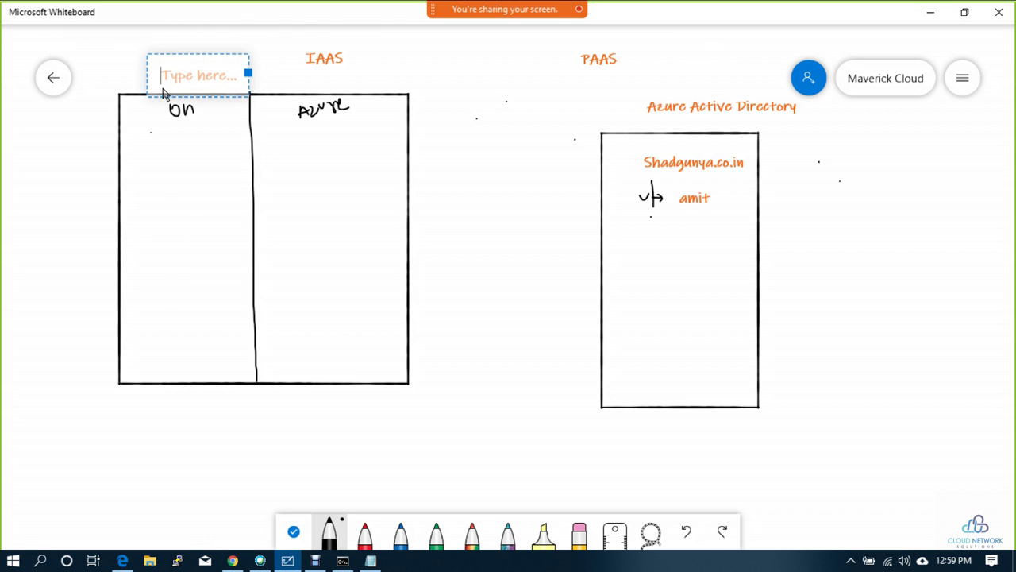
Label the on-premises side 'ON-Prem -Pune'
text(on)
key(BackSpace)
key(BackSpace)
text(ON-pre)
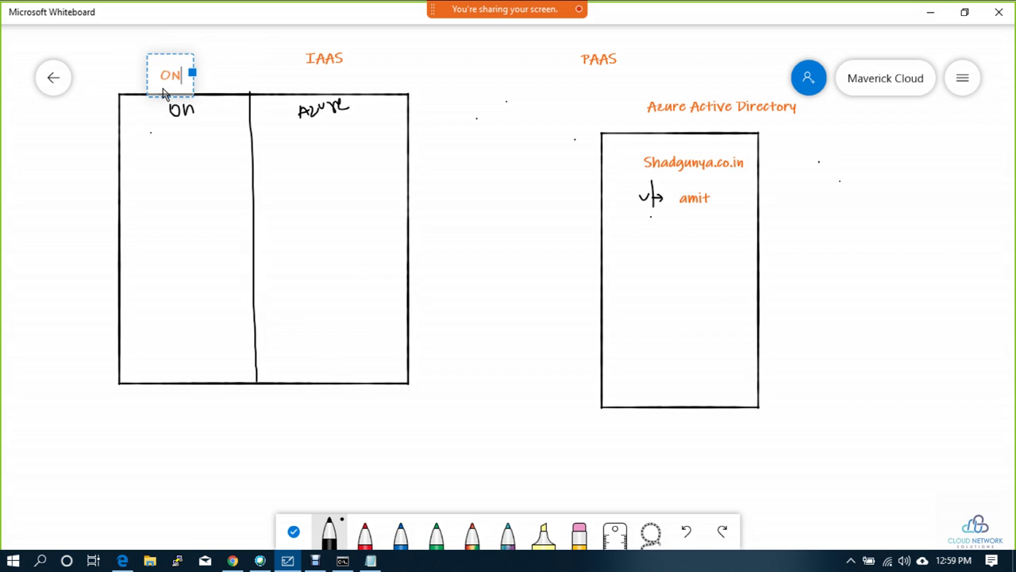
key(BackSpace)
key(BackSpace)
key(BackSpace)
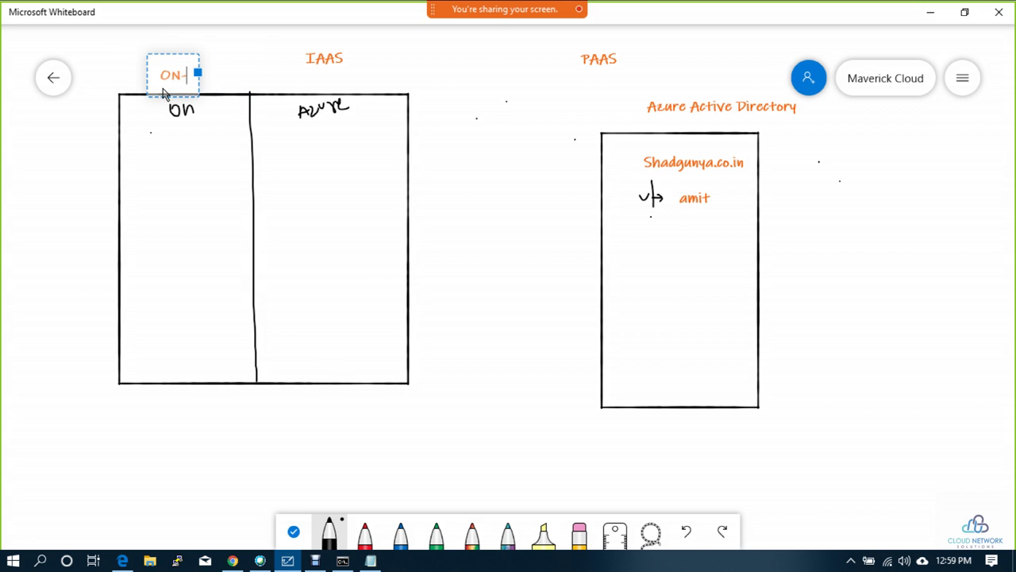
text(Prem -Pune)
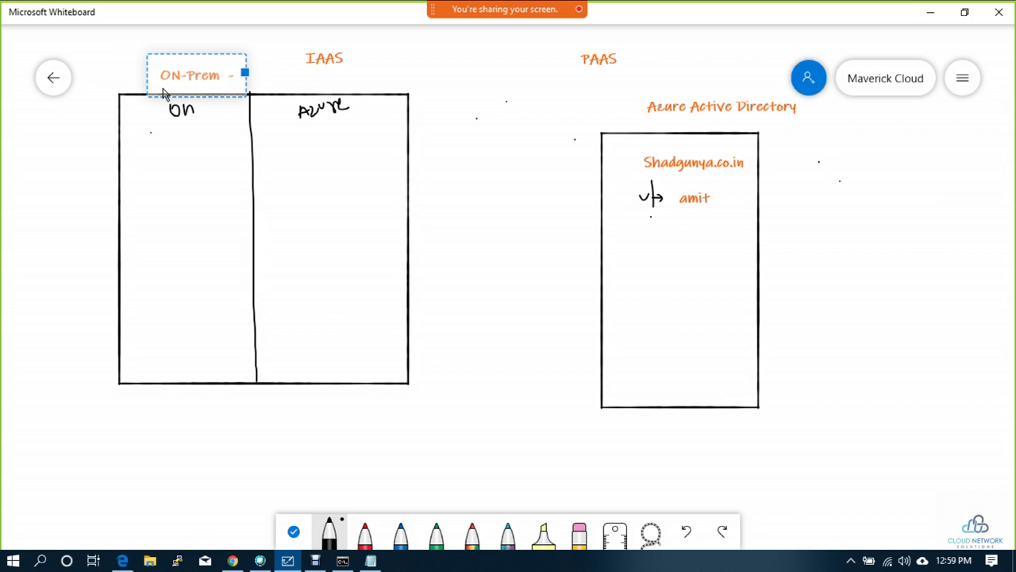
click(154, 148)
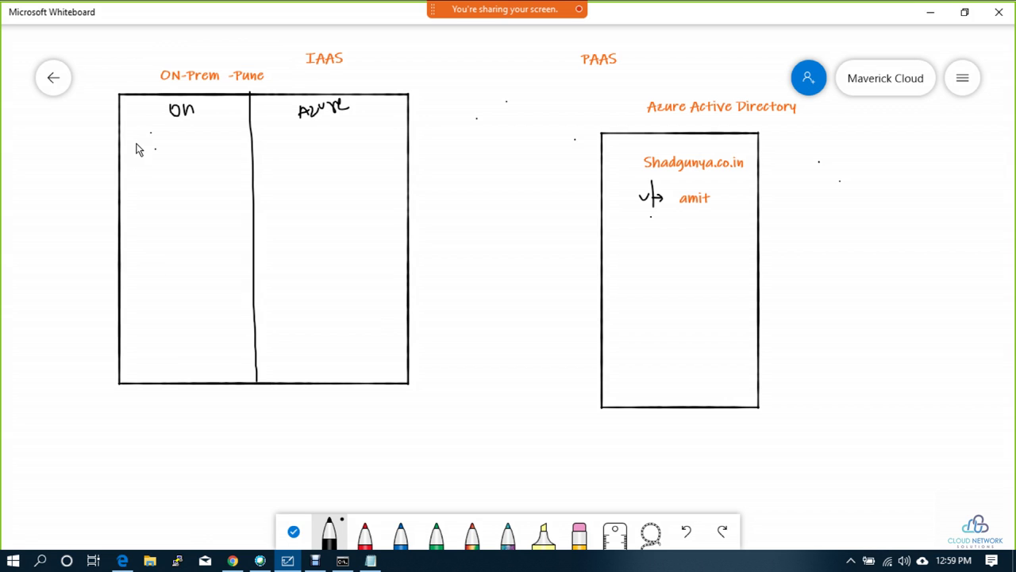
Sketch a small on-prem server box and an Azure network box holding a VM box
mouse_move(131, 134)
mouse_down()
mouse_move(127, 225)
mouse_move(170, 141)
mouse_move(129, 139)
mouse_up()
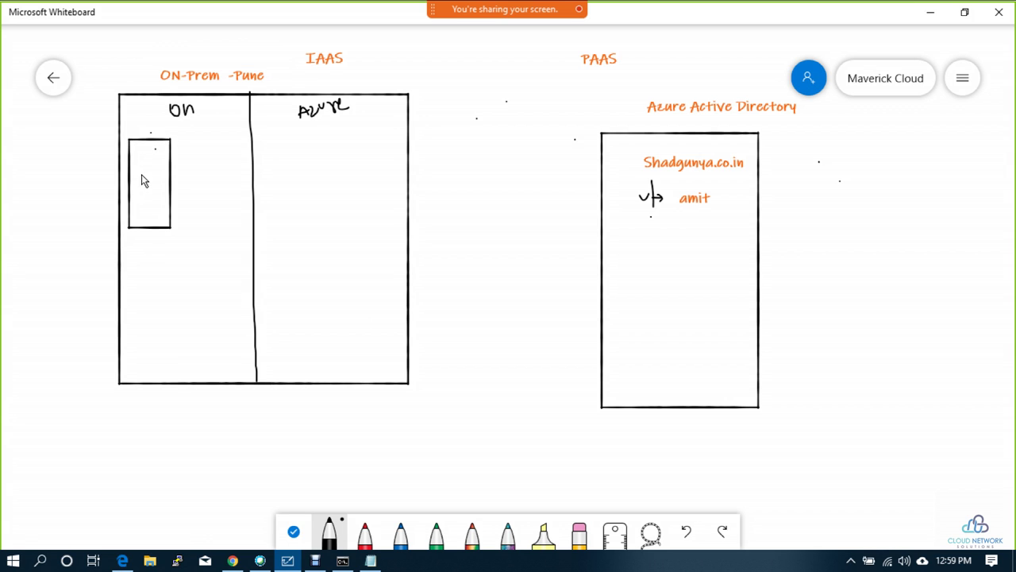
drag(143, 173, 74, 208)
key(ctrl+z)
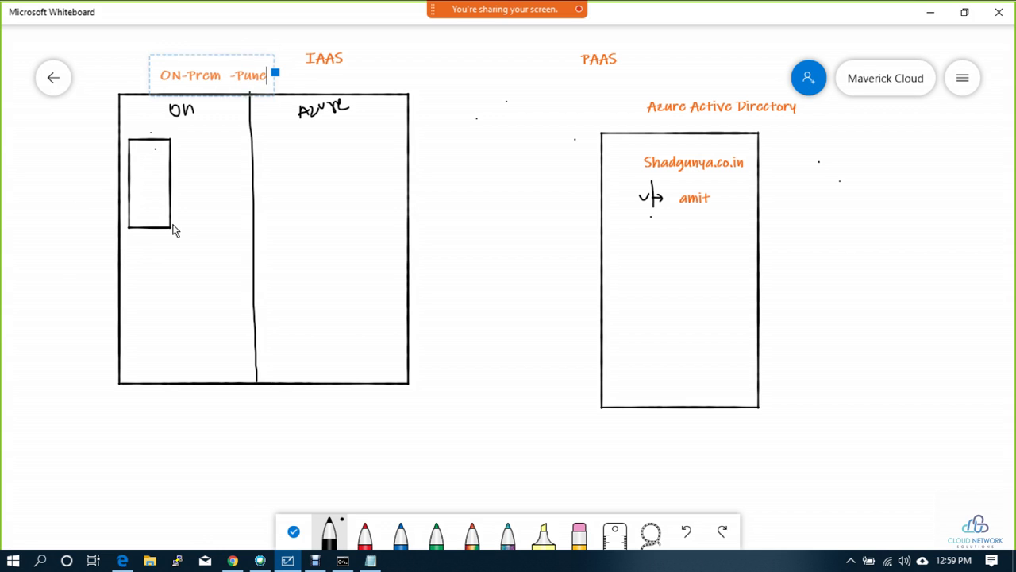
drag(286, 151, 286, 357)
mouse_move(380, 195)
mouse_down()
mouse_move(386, 148)
mouse_move(288, 147)
mouse_move(312, 192)
mouse_up()
mouse_move(351, 250)
mouse_down()
mouse_move(351, 175)
mouse_move(311, 159)
mouse_up()
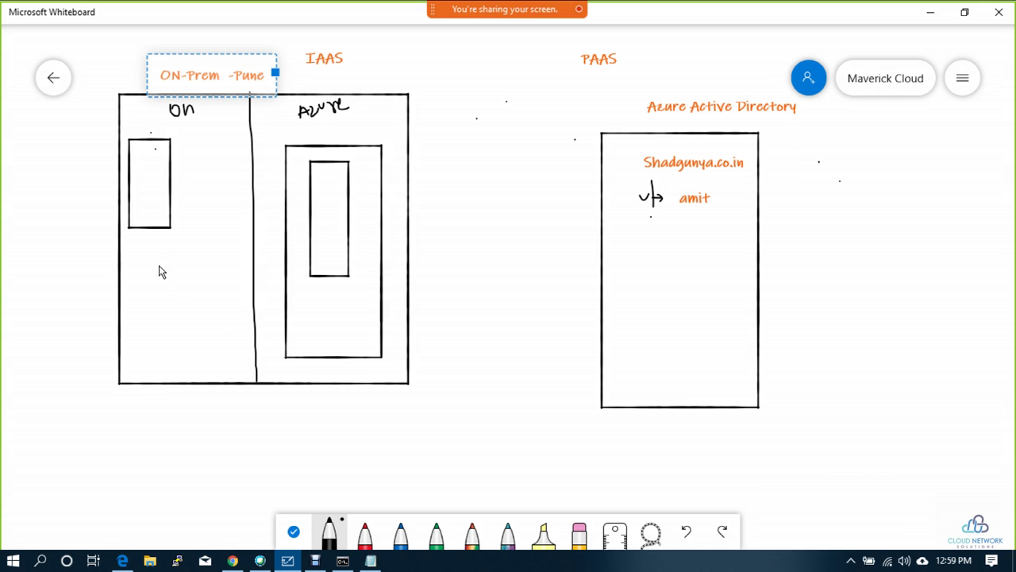
drag(149, 229, 218, 453)
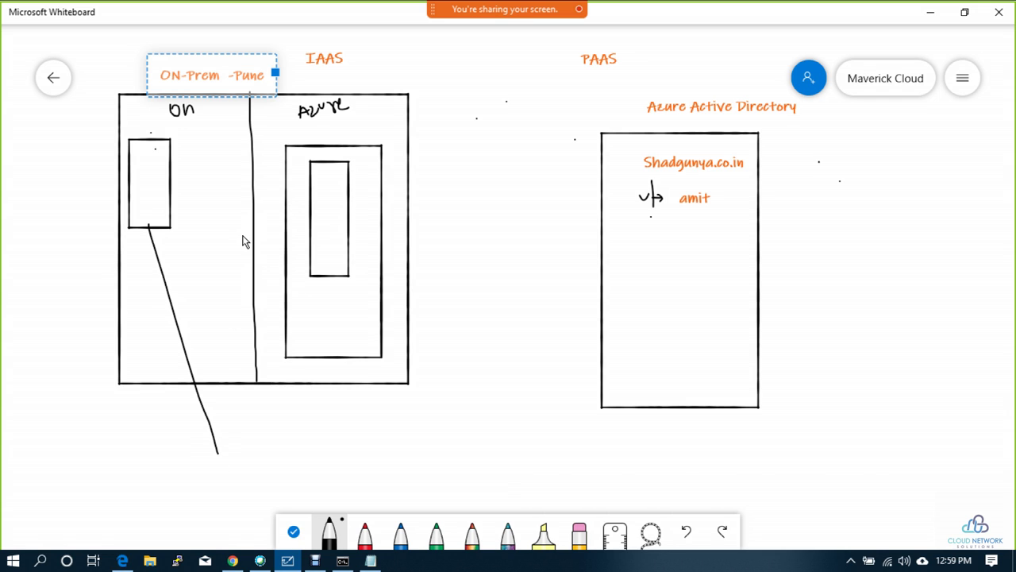
key(ctrl+z)
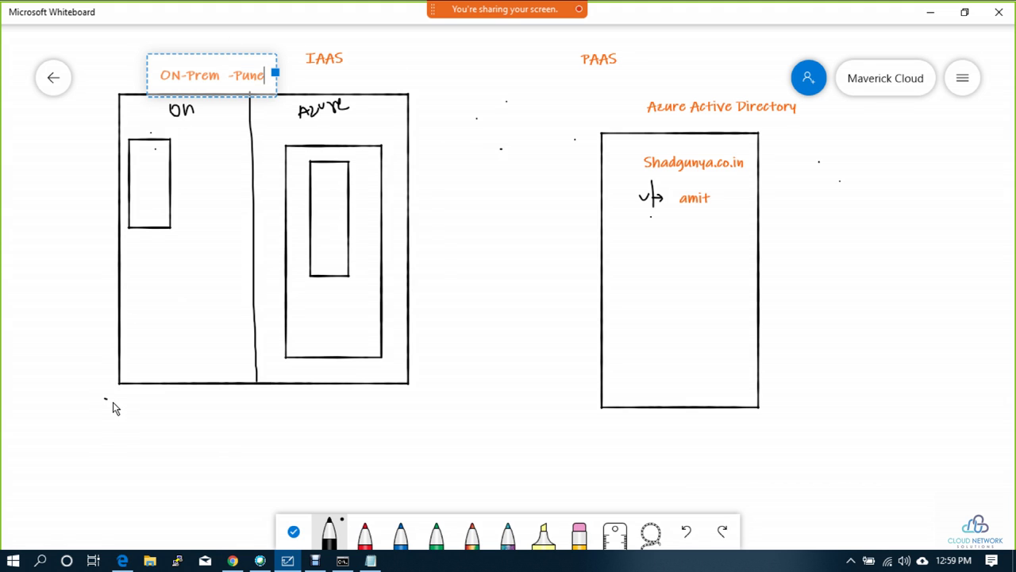
click(141, 418)
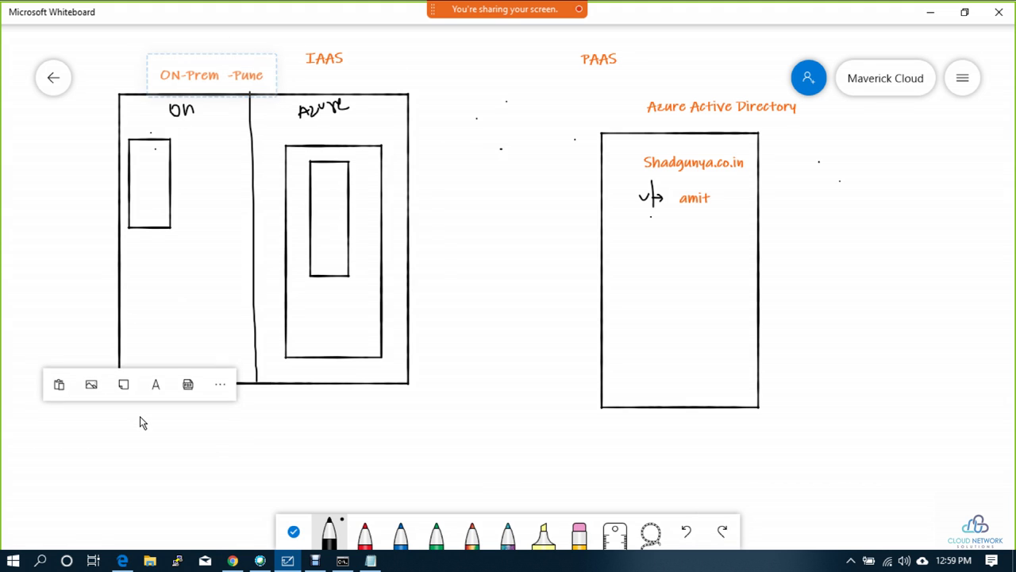
click(155, 380)
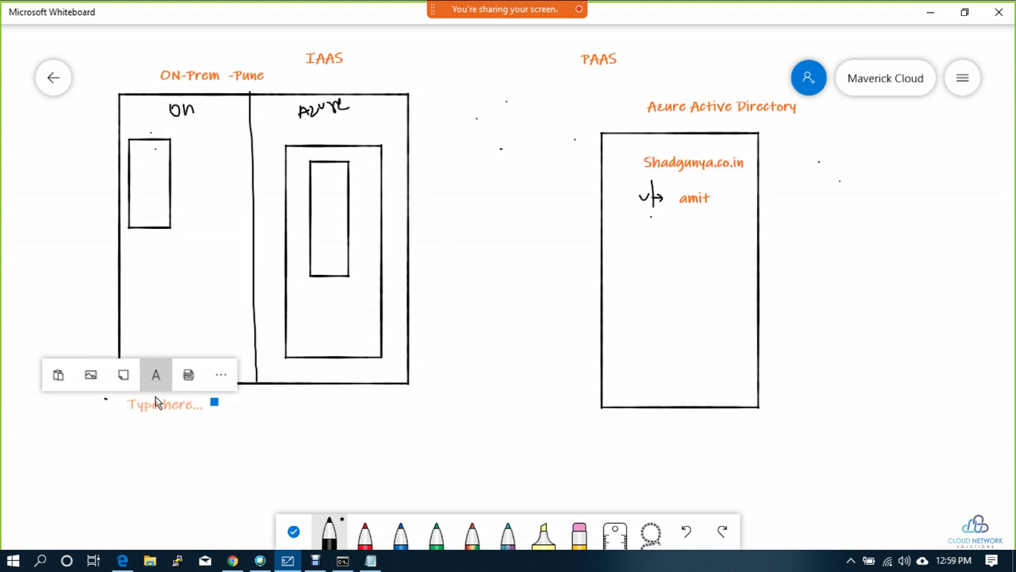
click(239, 435)
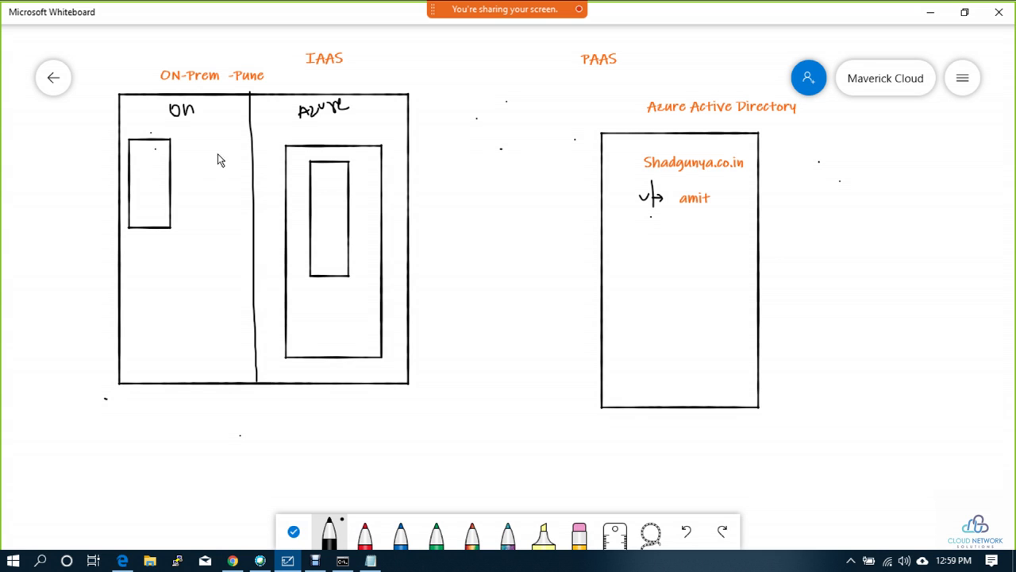
Draw a two-way arrow across the column divider and add dashes after both headings
drag(243, 244, 258, 250)
click(258, 239)
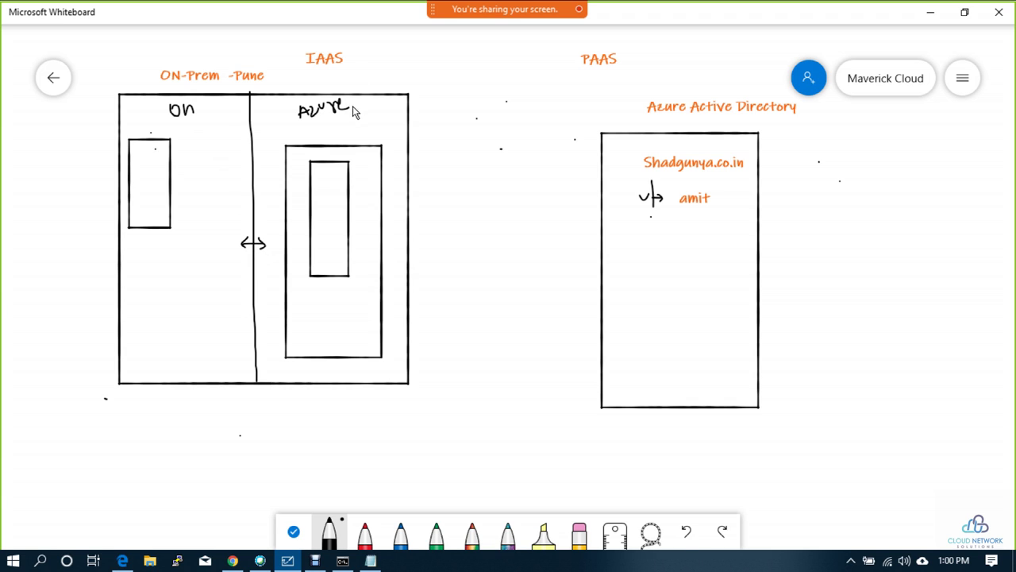
drag(363, 109, 371, 109)
drag(200, 110, 215, 112)
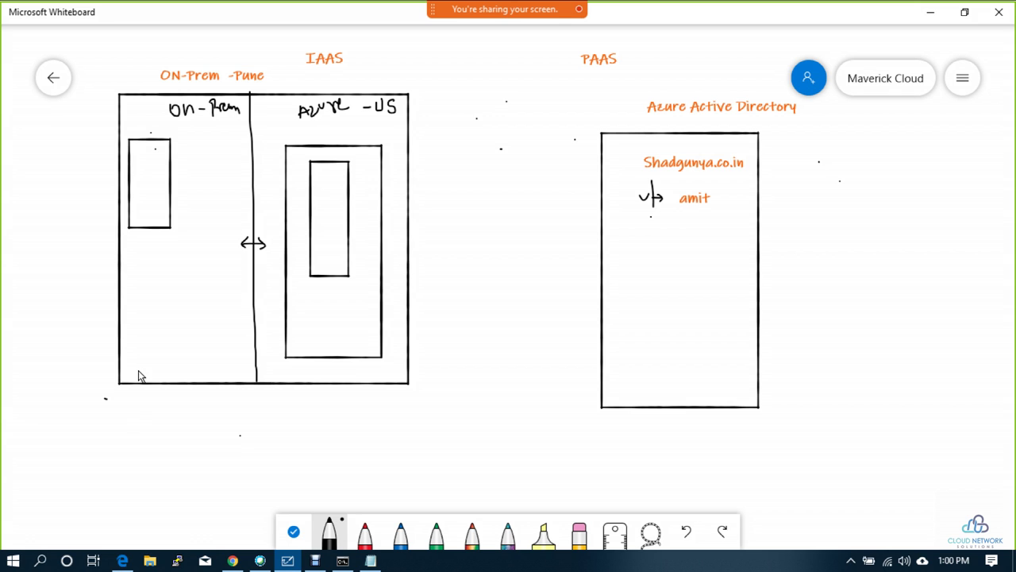
Label the on-prem subnet 10.2.0.0/16 and the Azure network 10.1.0.0/16 with a pointer line
right_click(107, 407)
click(123, 387)
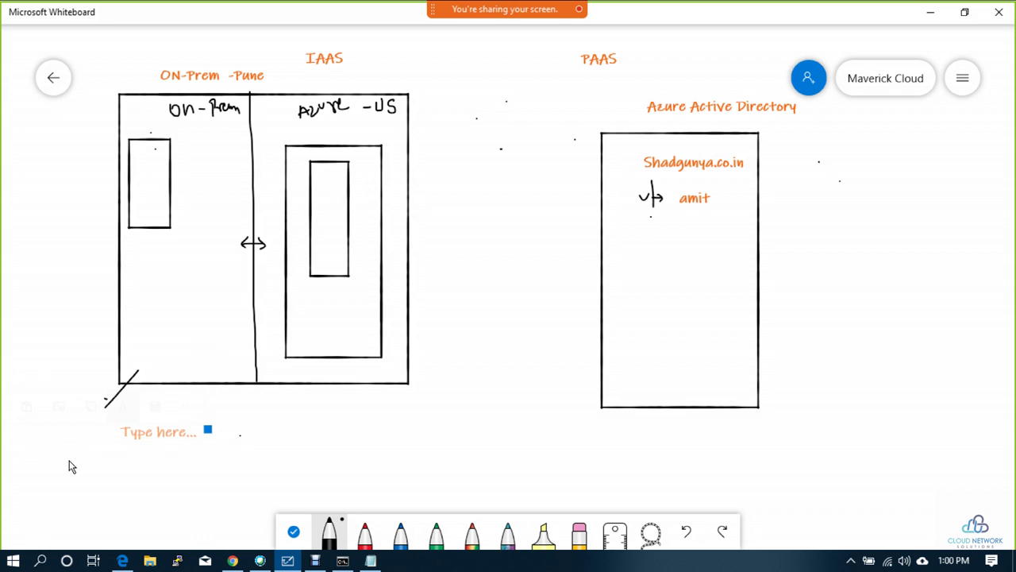
text(10.1.)
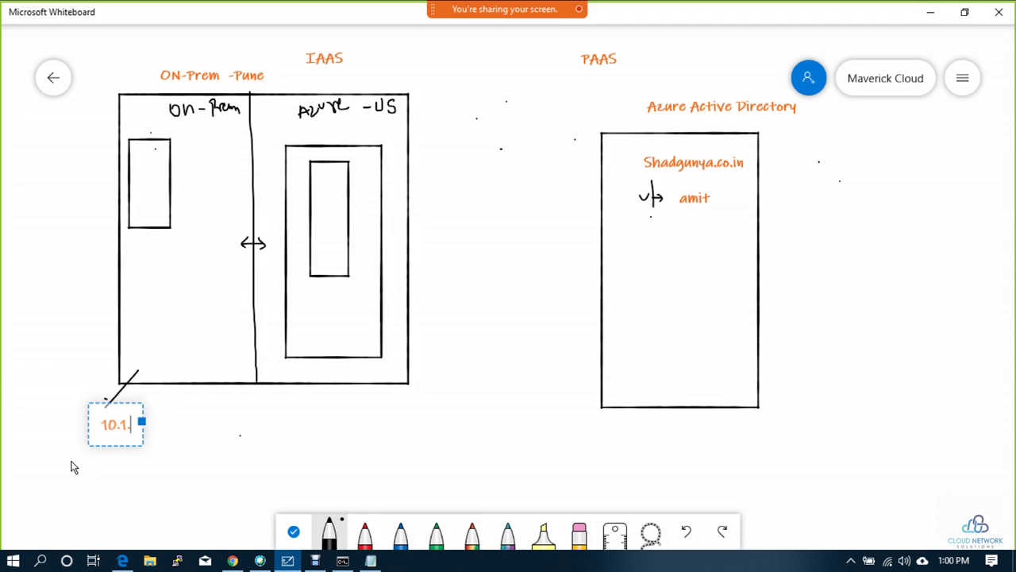
key(BackSpace)
key(BackSpace)
text(2.-.)
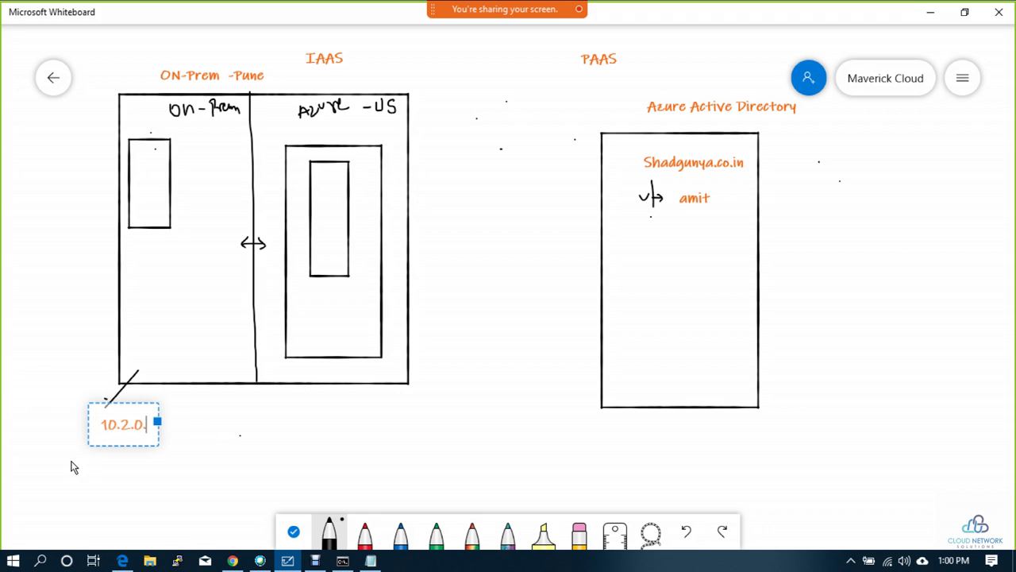
text(0/16)
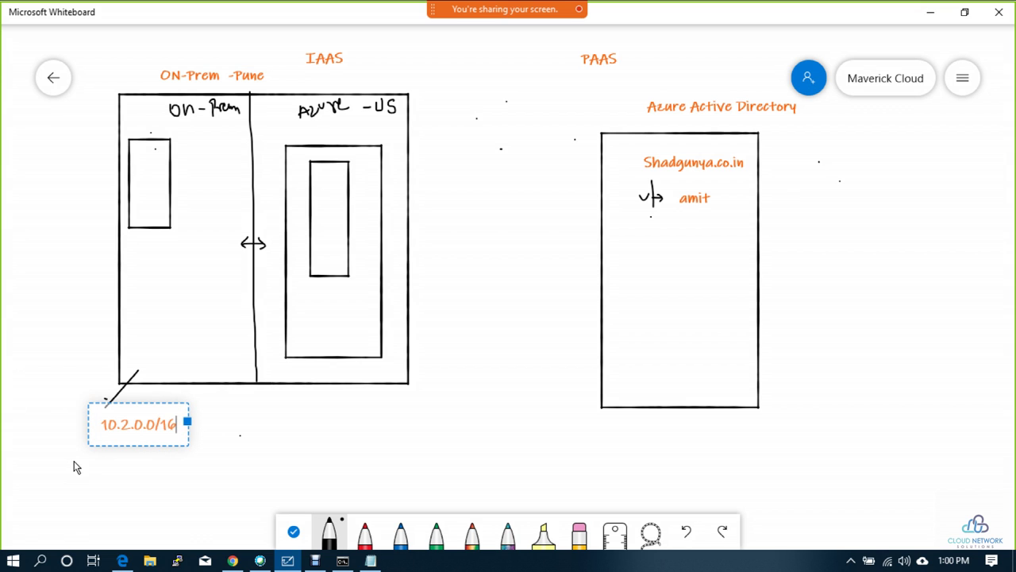
drag(300, 371, 316, 405)
right_click(318, 420)
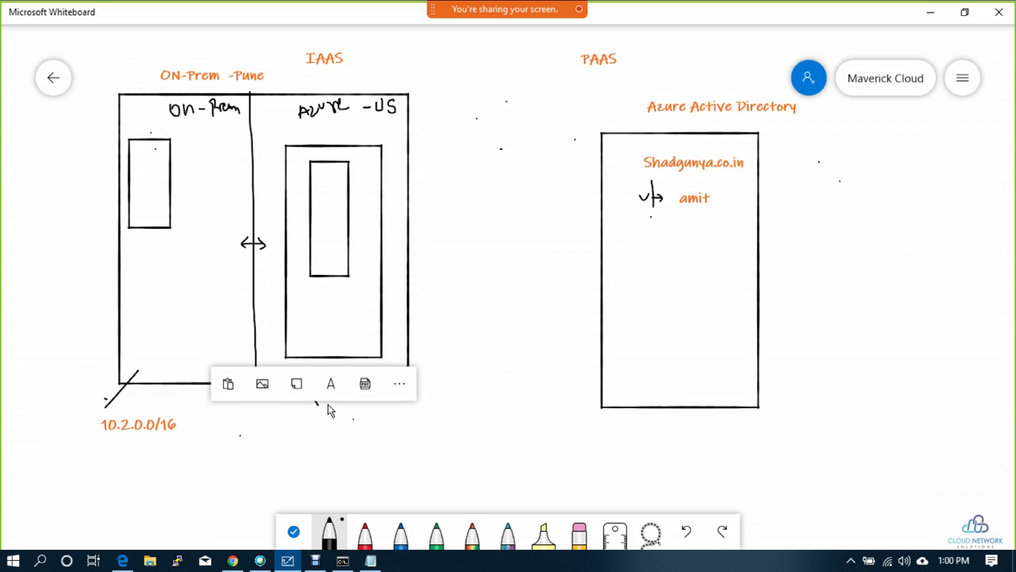
click(332, 397)
text(10.1.1.)
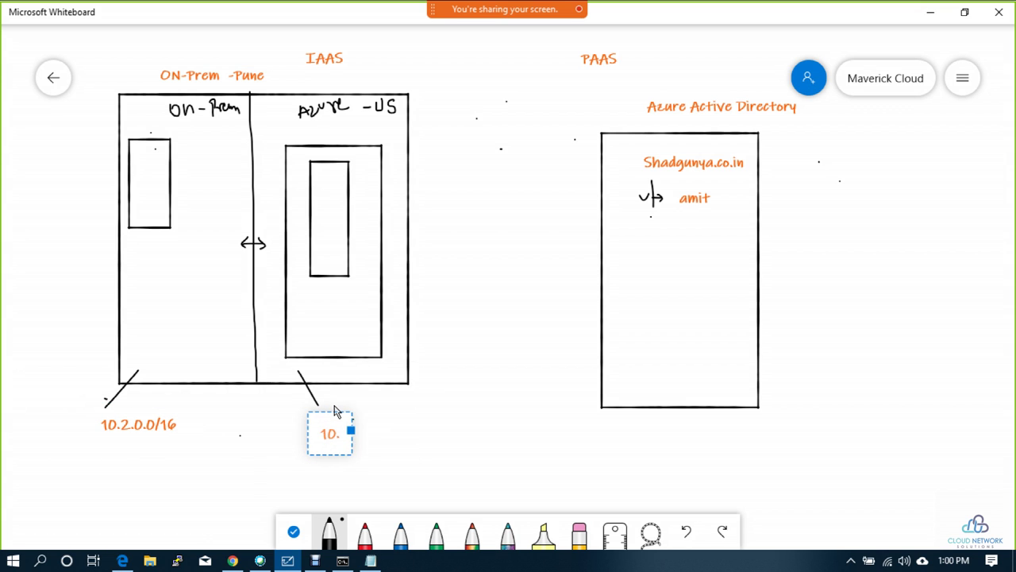
key(BackSpace)
key(BackSpace)
text(0.0)
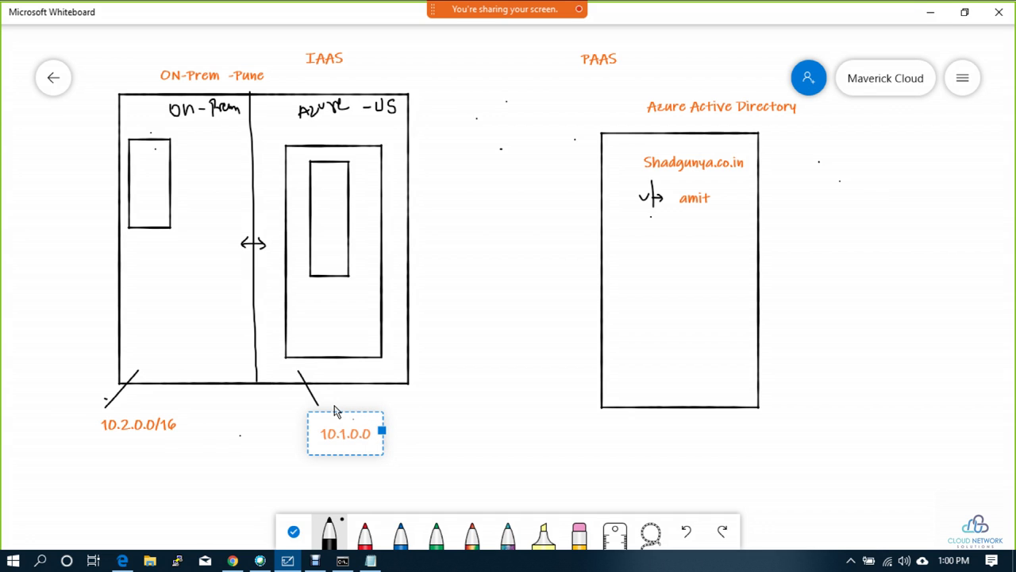
text(/16)
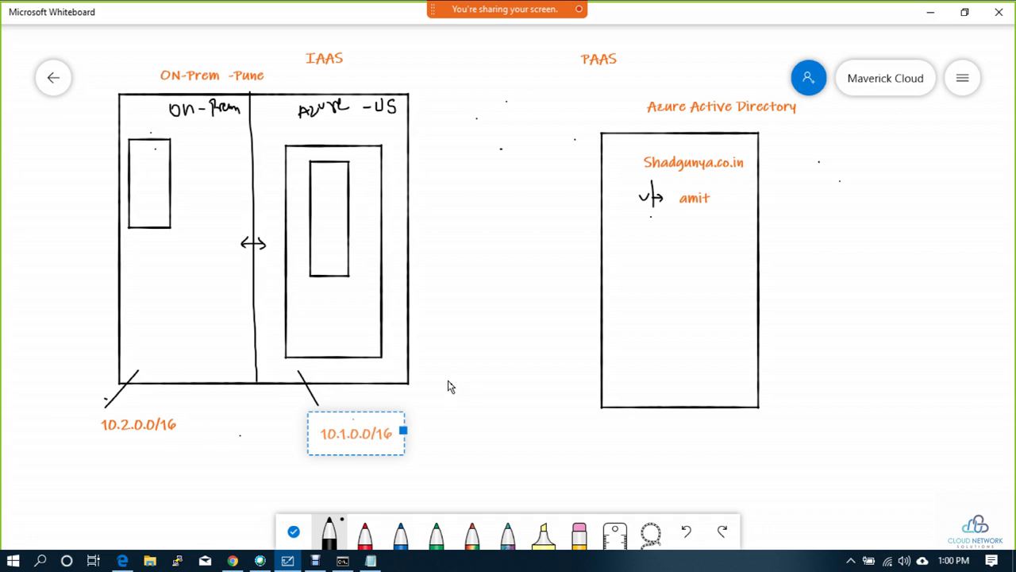
Draw a curved line from the VM box and label it 10.1.1.4
drag(340, 251, 443, 321)
right_click(443, 317)
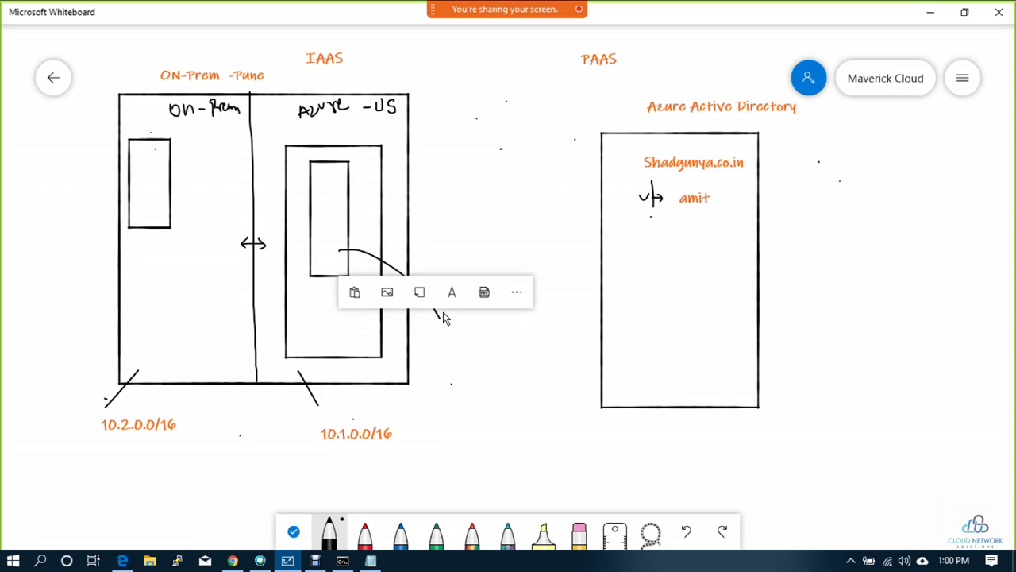
click(452, 292)
text(1)
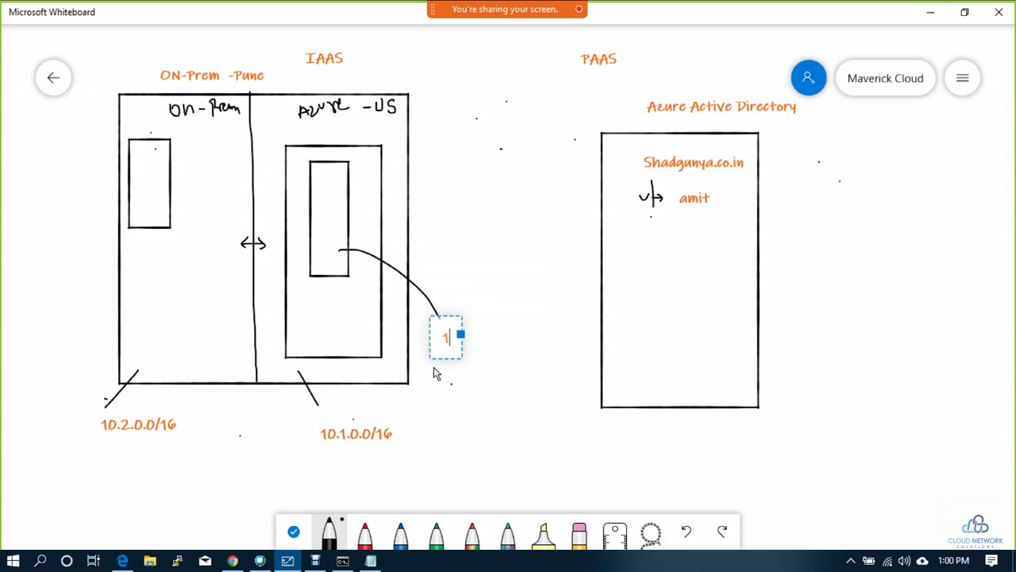
text(0.1.1.4)
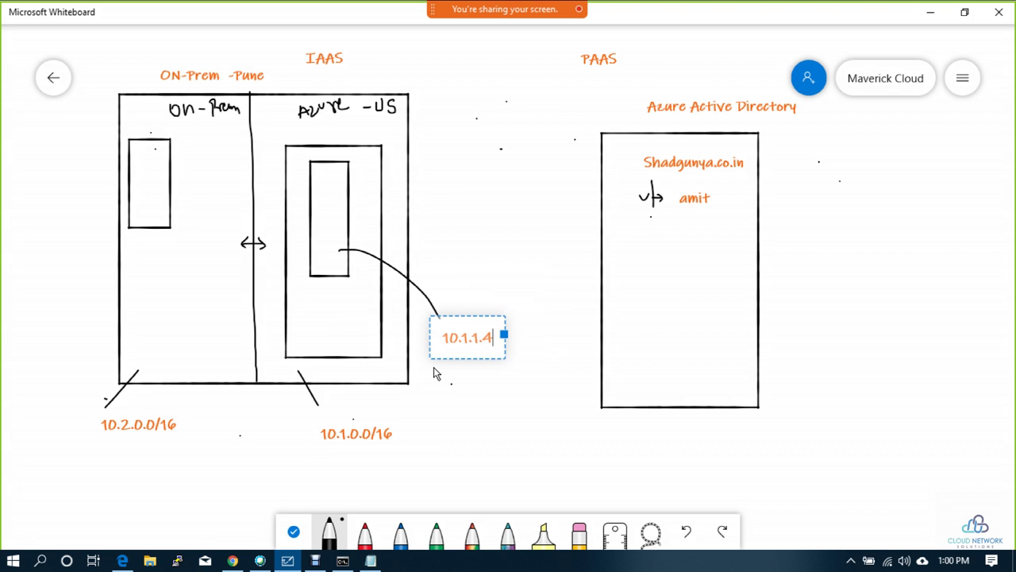
click(557, 397)
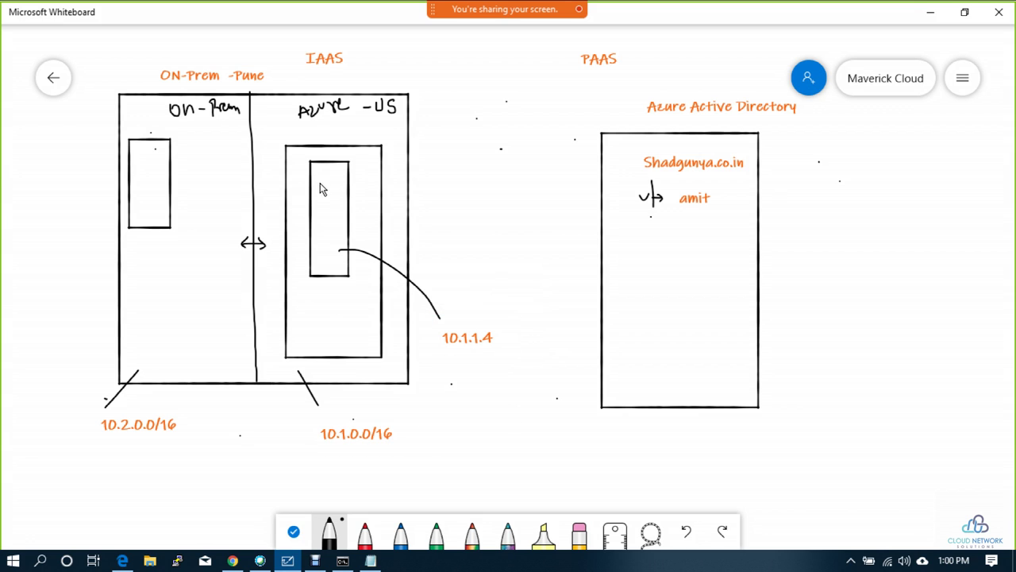
Write WIN in the VM box and a V under the network box, then outline the VM box in red
mouse_move(321, 179)
mouse_down()
mouse_move(323, 191)
mouse_move(333, 176)
mouse_move(325, 230)
mouse_up()
drag(305, 352, 316, 346)
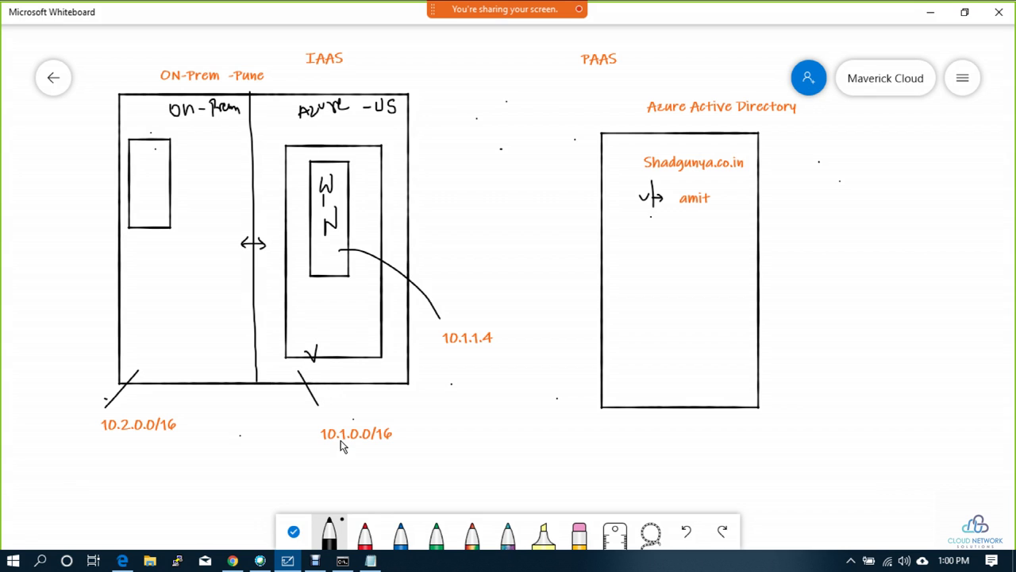
click(364, 530)
drag(298, 155, 297, 194)
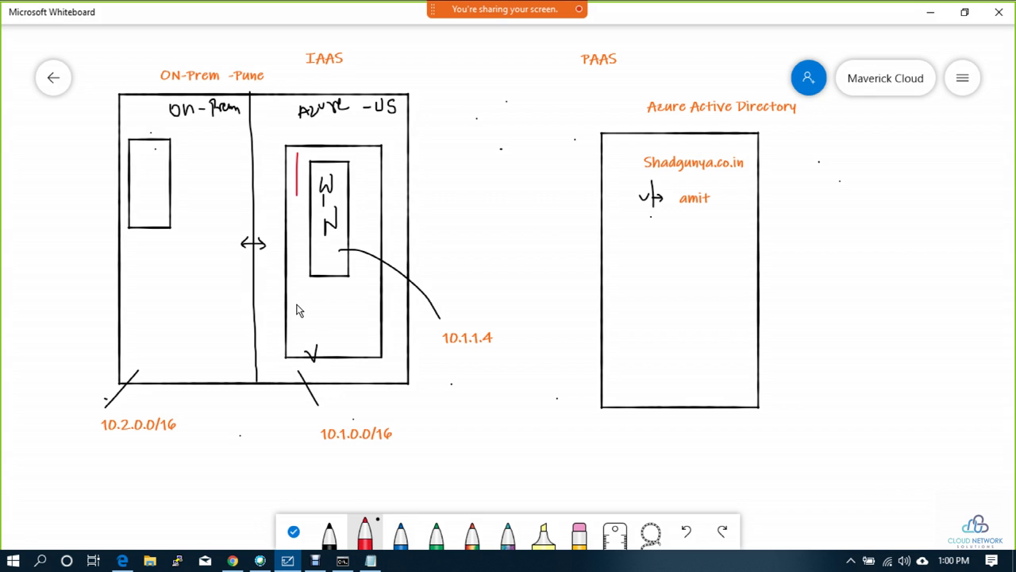
mouse_move(299, 310)
mouse_down()
mouse_move(297, 326)
mouse_move(360, 331)
mouse_up()
mouse_move(365, 167)
mouse_down()
mouse_move(366, 155)
mouse_move(302, 155)
mouse_move(298, 183)
mouse_up()
Write a red 'vm' inside the WIN box and an S below it, and draw a red pointer line to the on-prem box
click(332, 237)
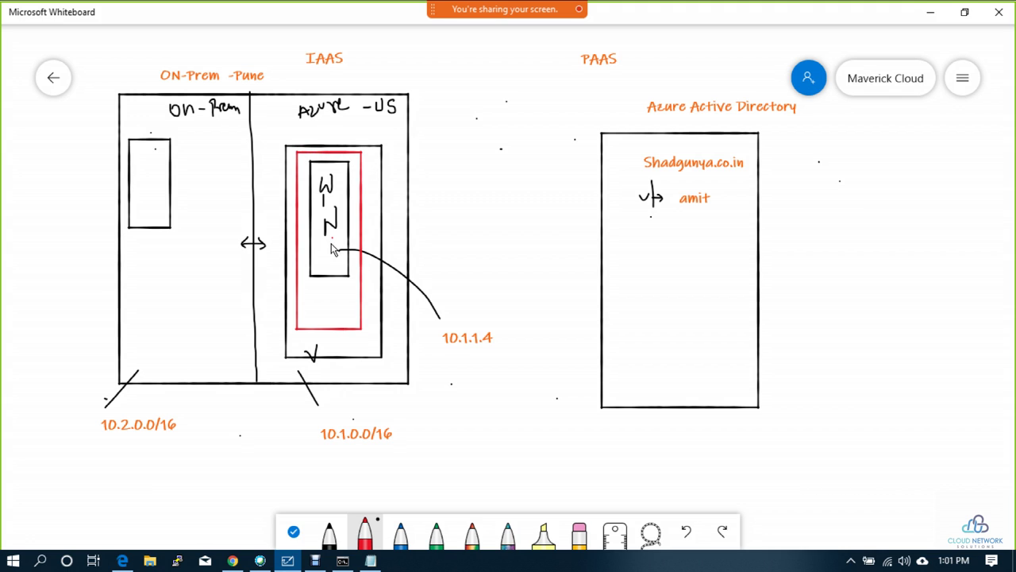
drag(322, 254, 339, 252)
drag(342, 325, 336, 331)
click(144, 173)
drag(109, 197, 144, 173)
Add a 10.2.99.167 text label beside the on-prem server and place red dots in its box
right_click(32, 213)
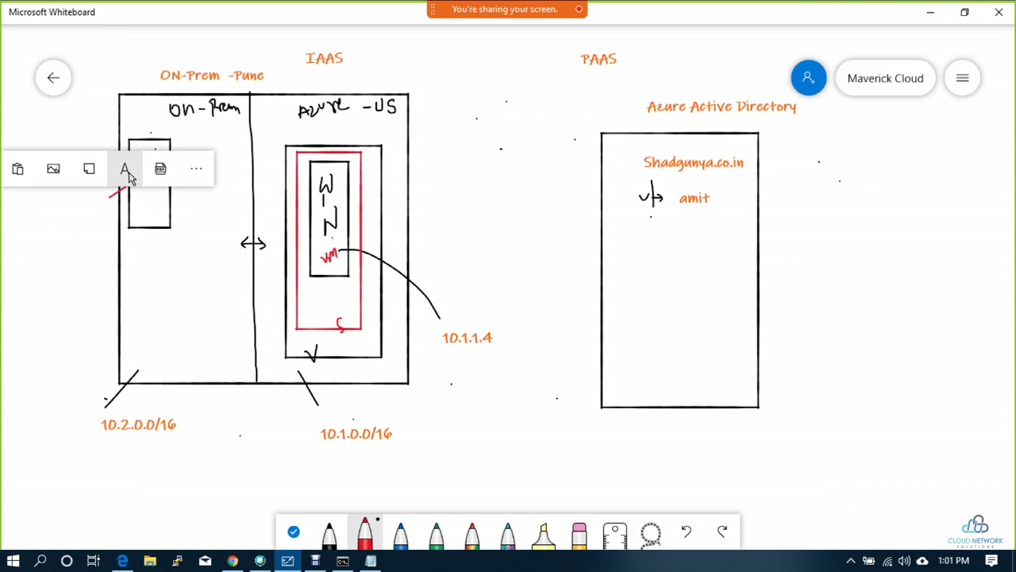
click(127, 169)
text(10)
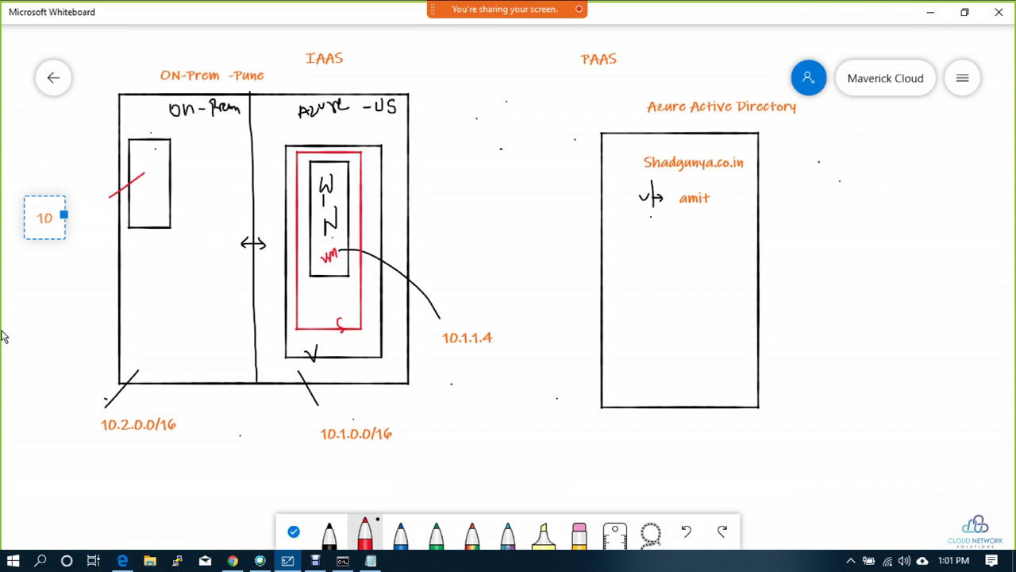
text(.2.99.)
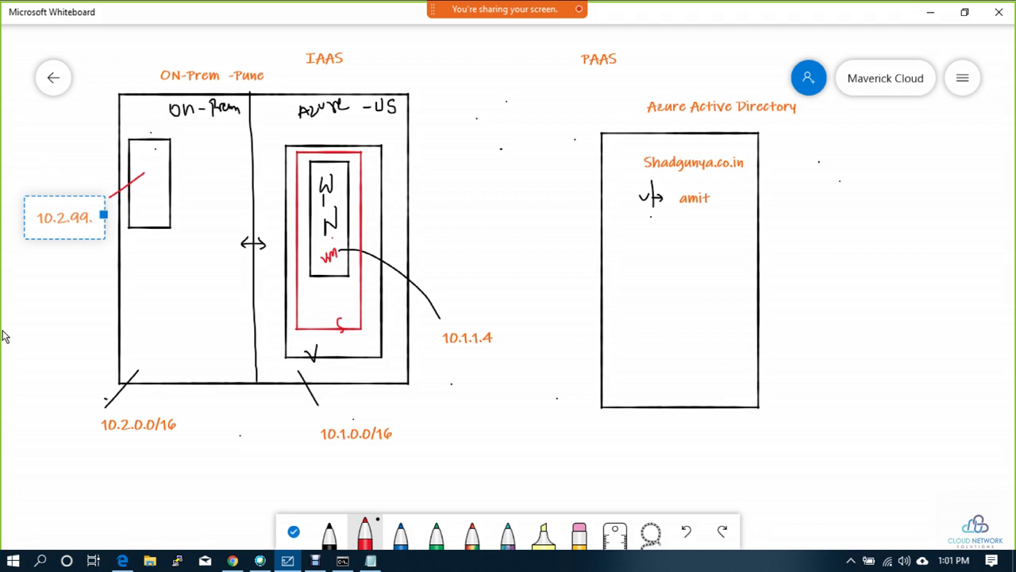
text(167)
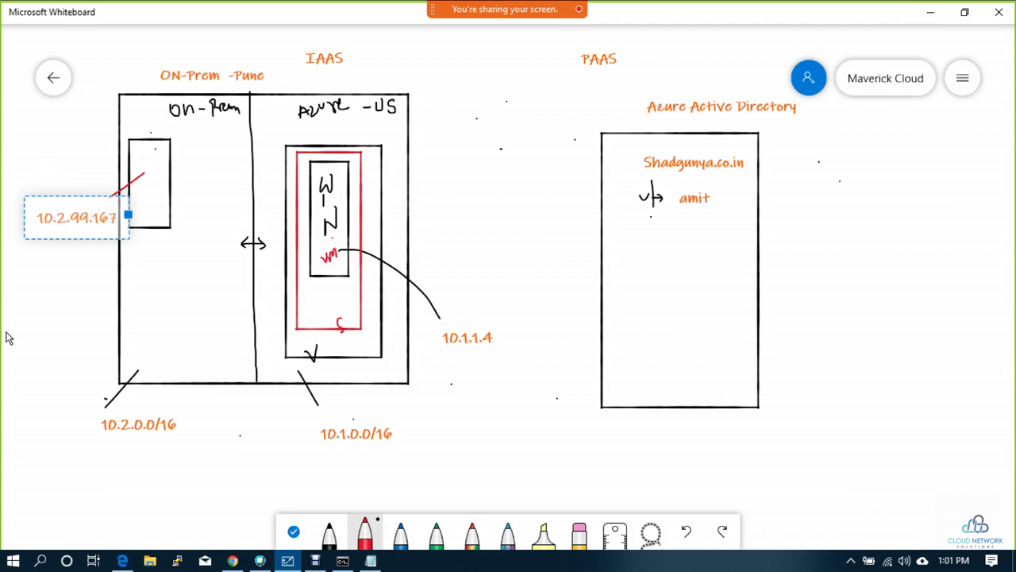
click(7, 333)
click(153, 196)
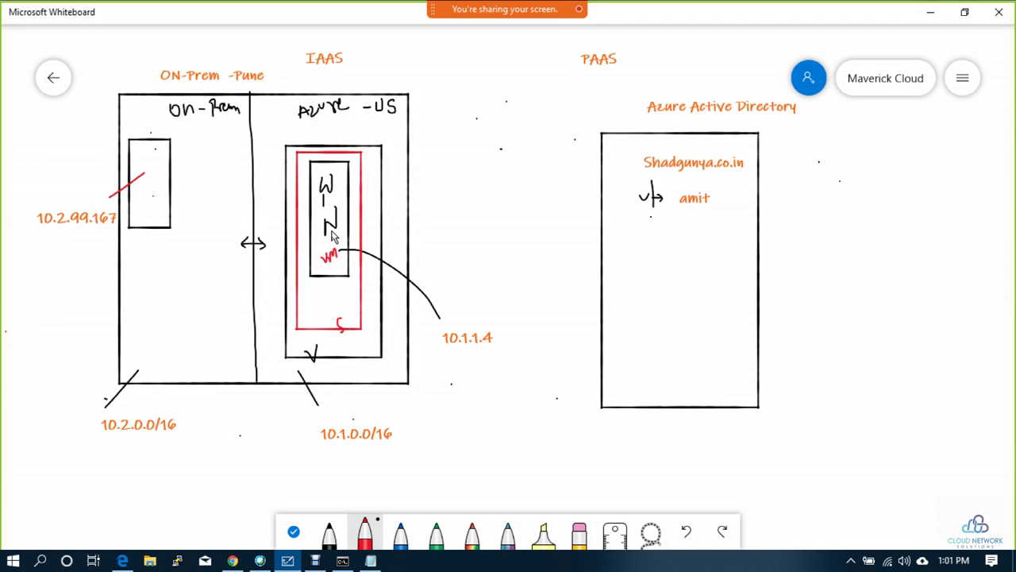
click(162, 200)
Add a red dot in the server box, box the ↔ link arrow in red, and write VPN above it
click(137, 195)
mouse_move(238, 227)
mouse_down()
mouse_move(238, 249)
mouse_move(268, 253)
mouse_move(268, 230)
mouse_move(236, 225)
mouse_up()
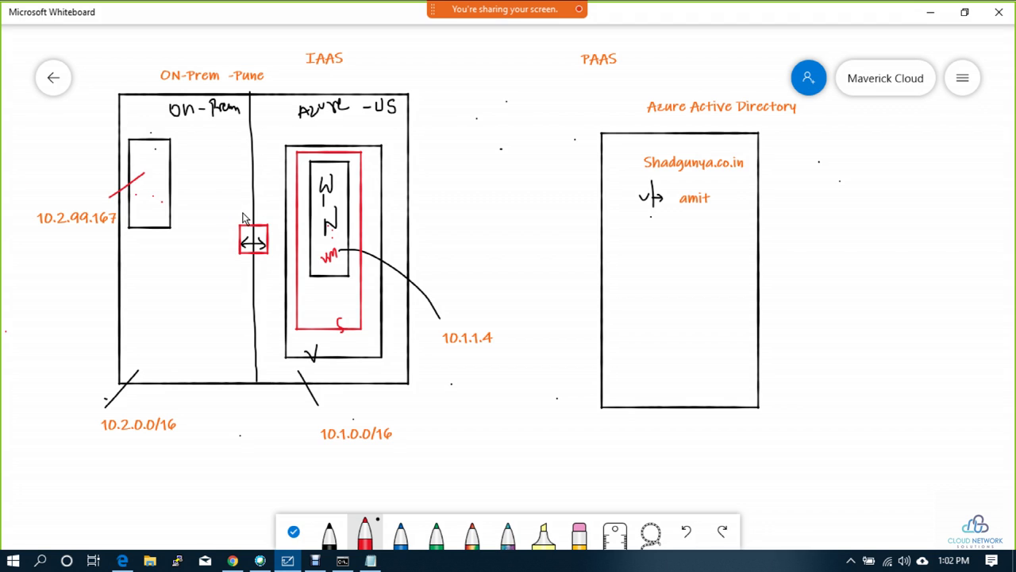
mouse_move(243, 209)
mouse_down()
mouse_move(262, 212)
mouse_move(265, 198)
mouse_up()
Draw red lines down from the on-prem server and from the VM
click(144, 196)
mouse_move(150, 224)
mouse_down()
mouse_move(180, 474)
mouse_move(212, 486)
mouse_move(219, 474)
mouse_move(219, 489)
mouse_up()
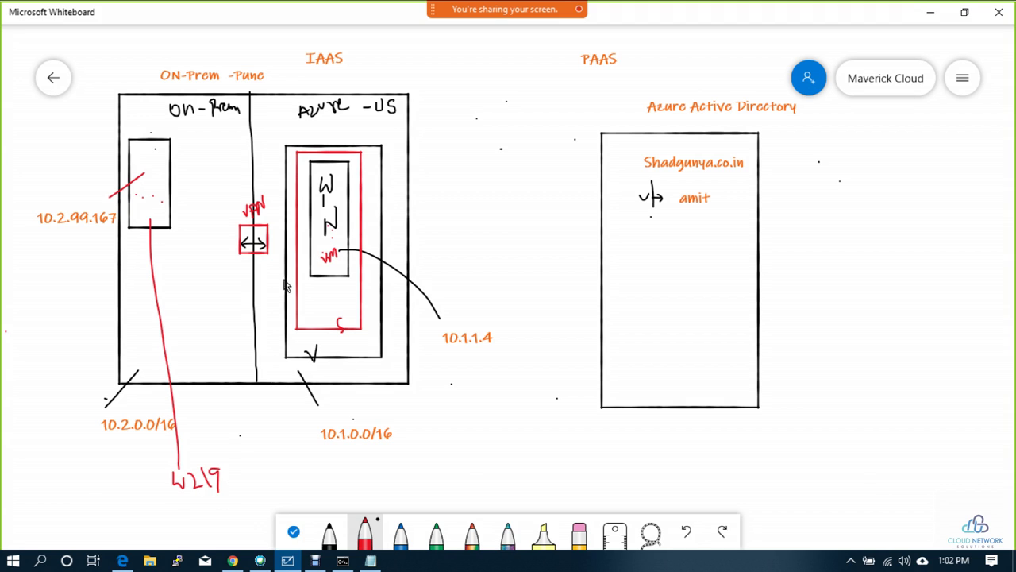
mouse_move(324, 256)
mouse_down()
mouse_move(248, 476)
mouse_move(281, 476)
mouse_up()
Draw a red peak over both sites, add a shadgunya.co.in text label at its top, and begin boxing it in red
scroll(209, 503, down, 5)
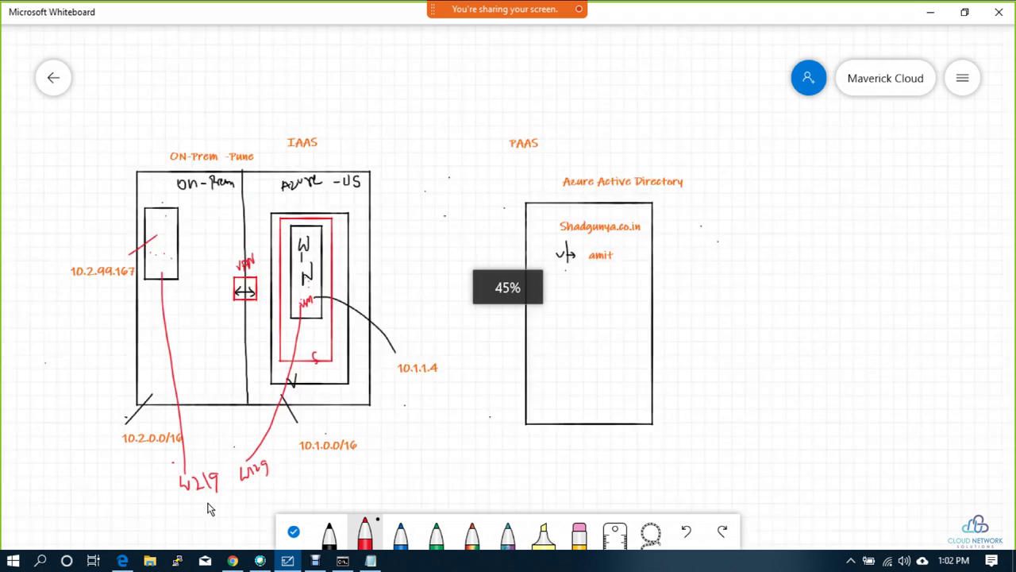
mouse_move(175, 289)
mouse_down()
mouse_move(204, 204)
mouse_move(272, 233)
mouse_move(293, 282)
mouse_up()
right_click(225, 111)
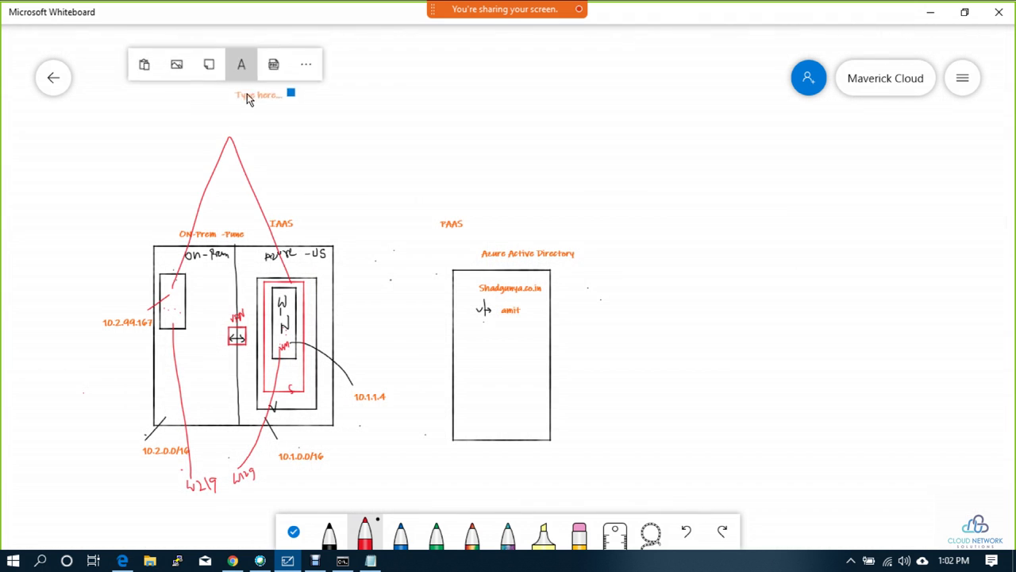
click(243, 66)
text(shad)
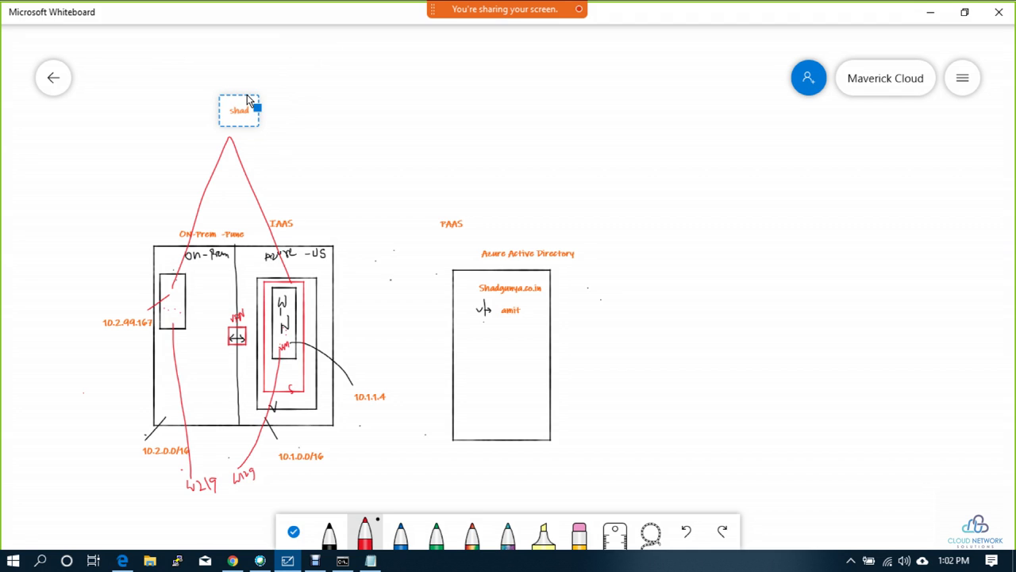
text(gunya.)
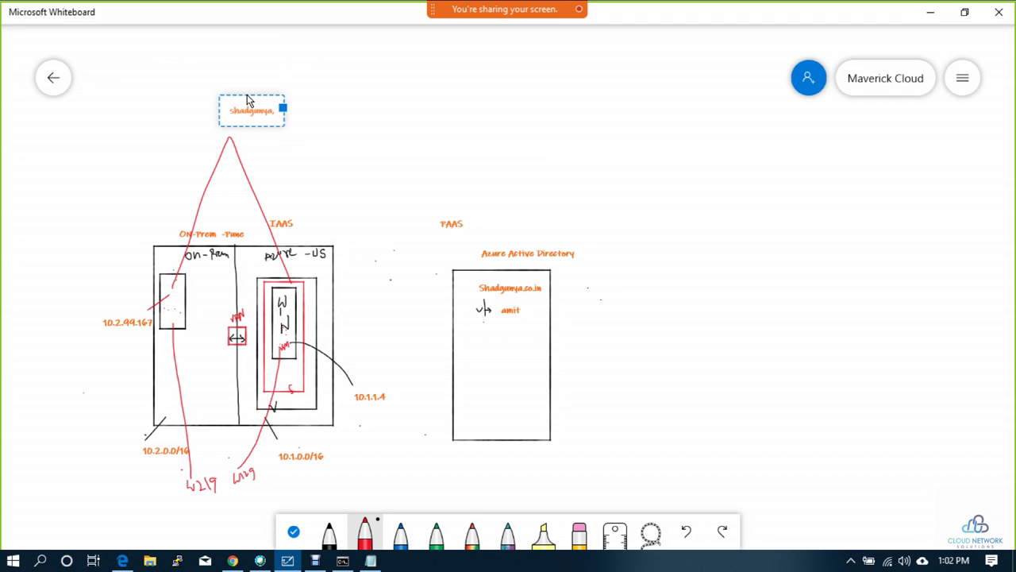
text(co.in)
key(BackSpace)
key(BackSpace)
key(BackSpace)
key(BackSpace)
text(.co.in)
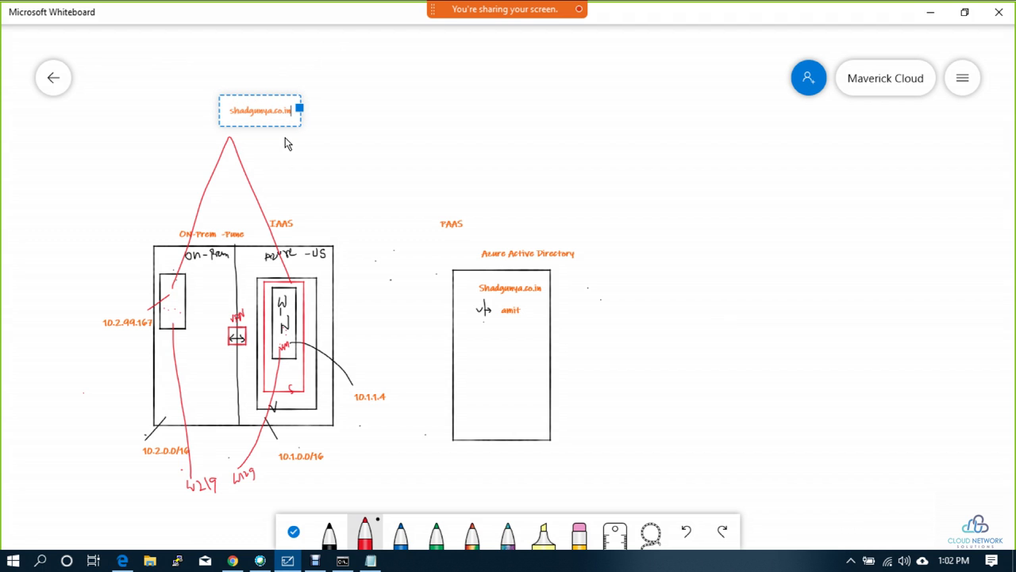
click(286, 137)
scroll(288, 136, up, 4)
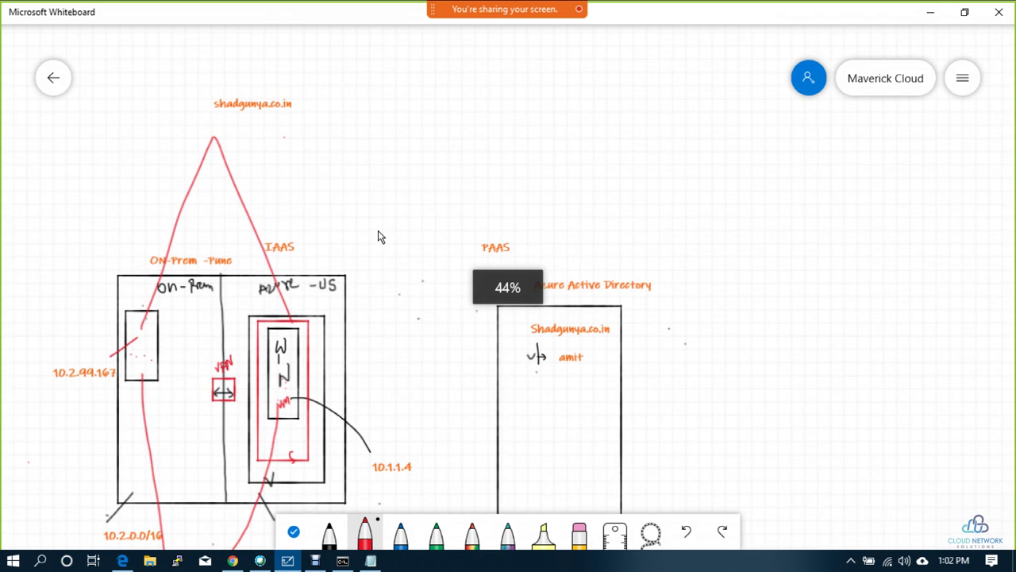
mouse_move(200, 83)
mouse_down()
mouse_move(200, 93)
mouse_move(306, 124)
mouse_move(306, 80)
mouse_move(201, 85)
mouse_up()
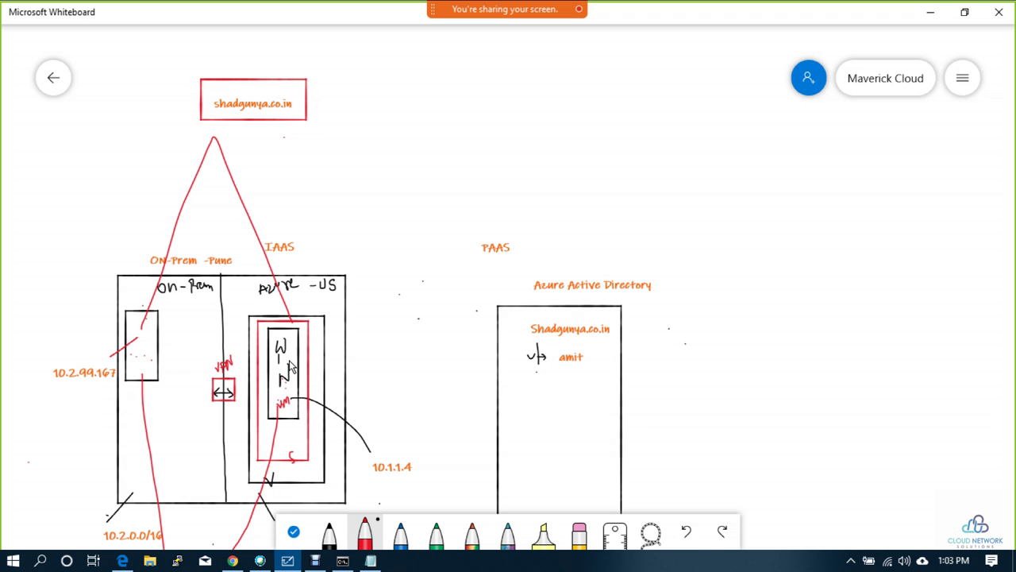
Return to the board list, open the earlier domain board, and move its hand-drawn box over the orange link label
click(55, 81)
click(737, 195)
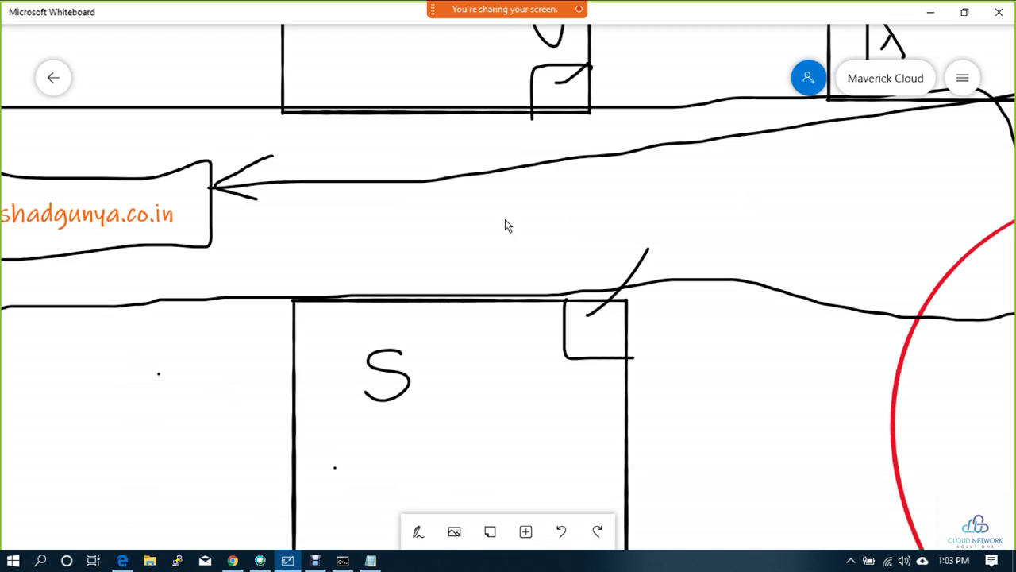
scroll(486, 236, down, 10)
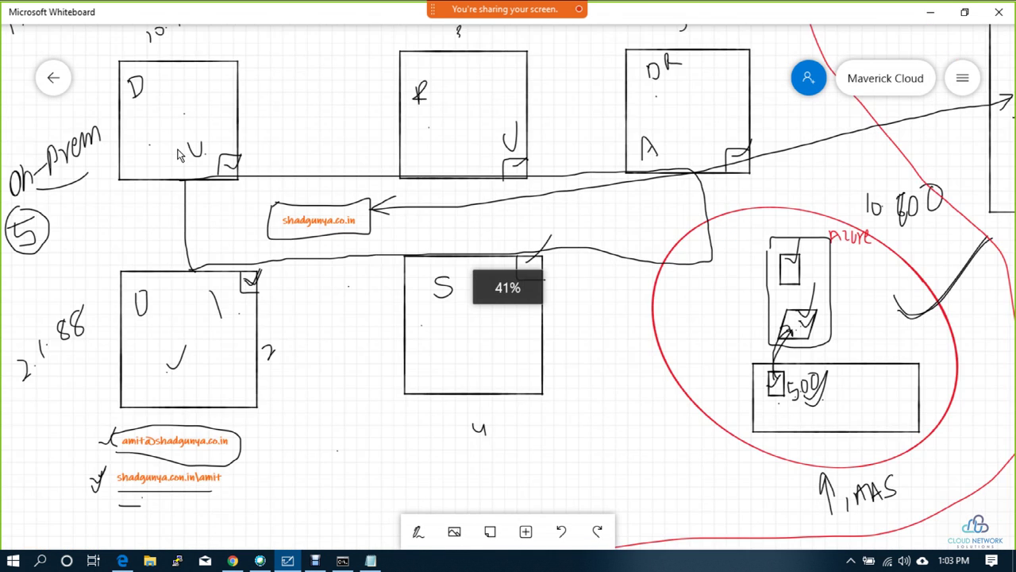
scroll(445, 221, up, 1)
mouse_move(407, 224)
mouse_down()
mouse_move(363, 226)
mouse_move(401, 217)
mouse_up()
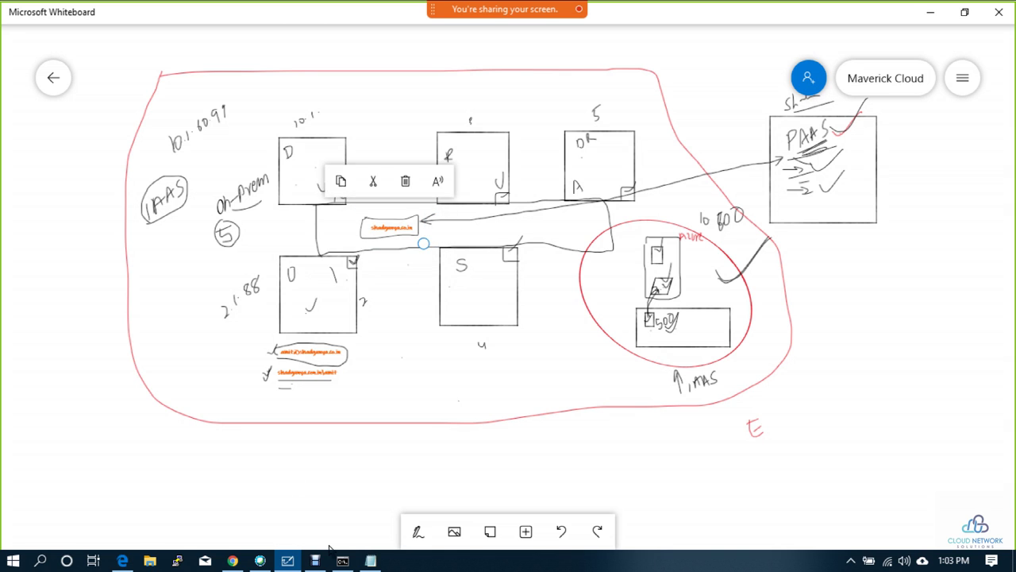
click(269, 386)
Check the nslookup results in Command Prompt, minimize it, and go back to the board gallery
click(342, 561)
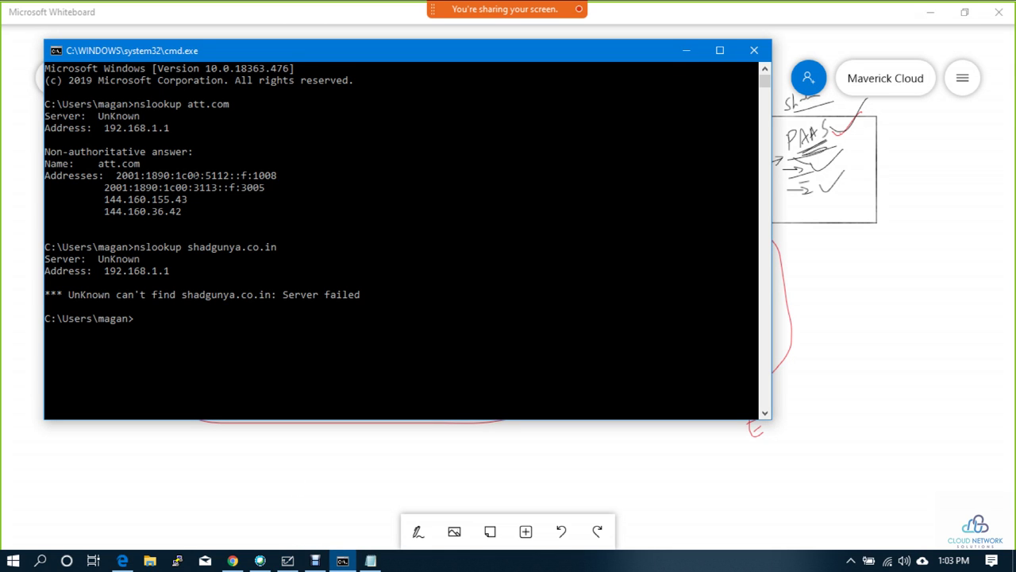
click(686, 50)
click(53, 77)
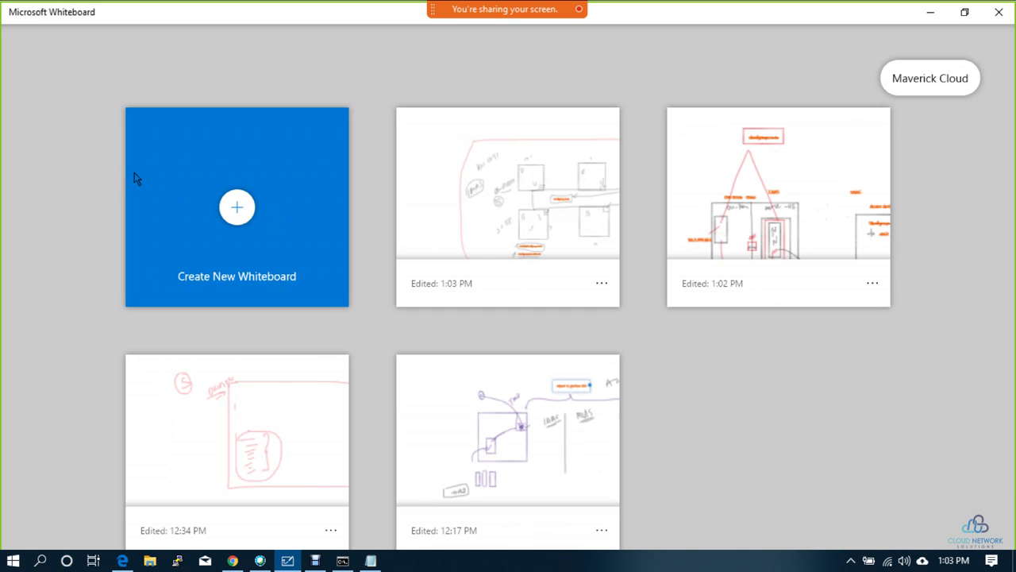
click(766, 229)
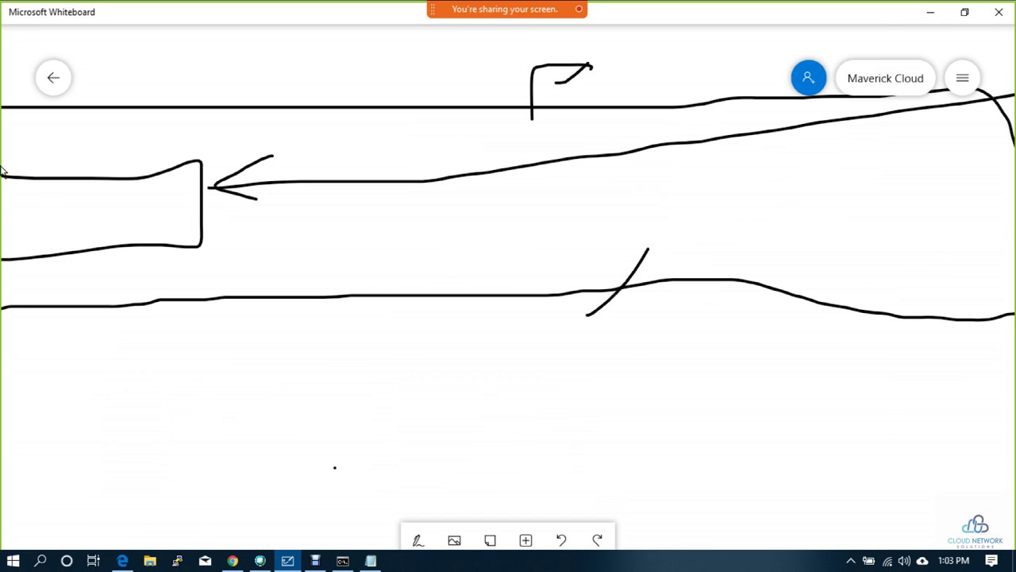
click(46, 84)
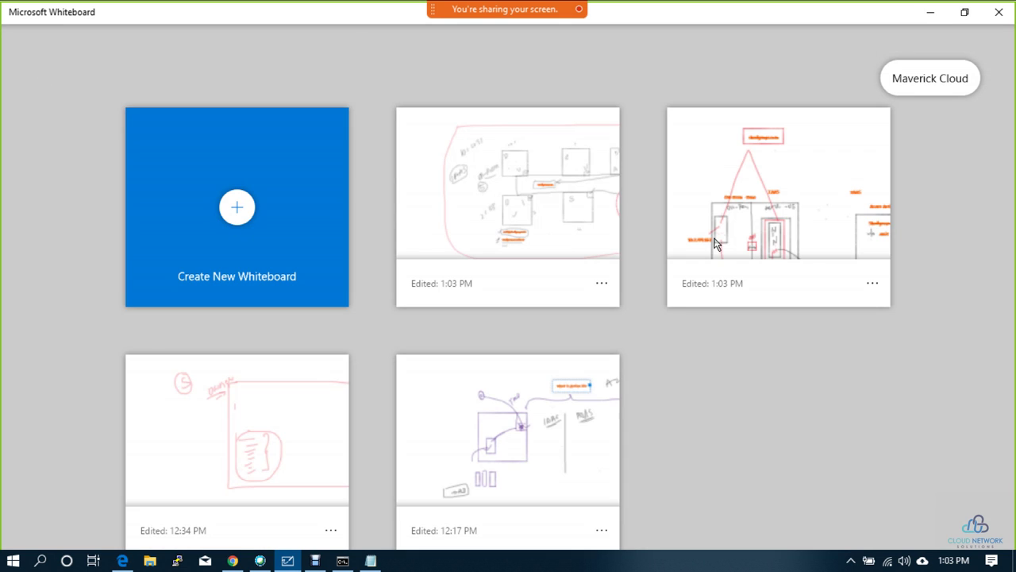
Reopen the ON-Prem -Pune / Azure -US diagram, zoom out to see it whole, and pick the red pen
click(779, 220)
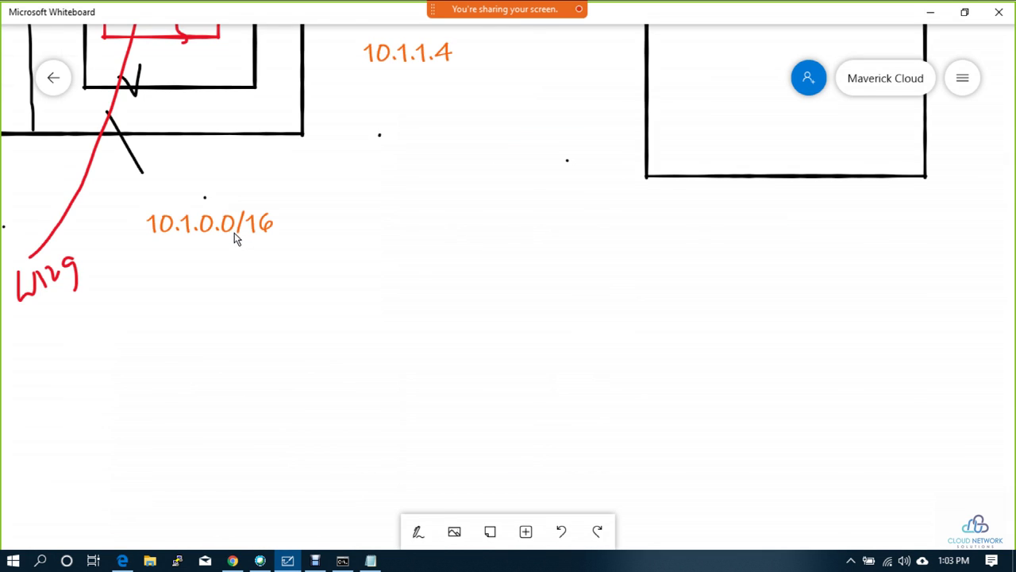
scroll(234, 234, down, 2)
scroll(397, 358, up, 3)
scroll(455, 400, down, 3)
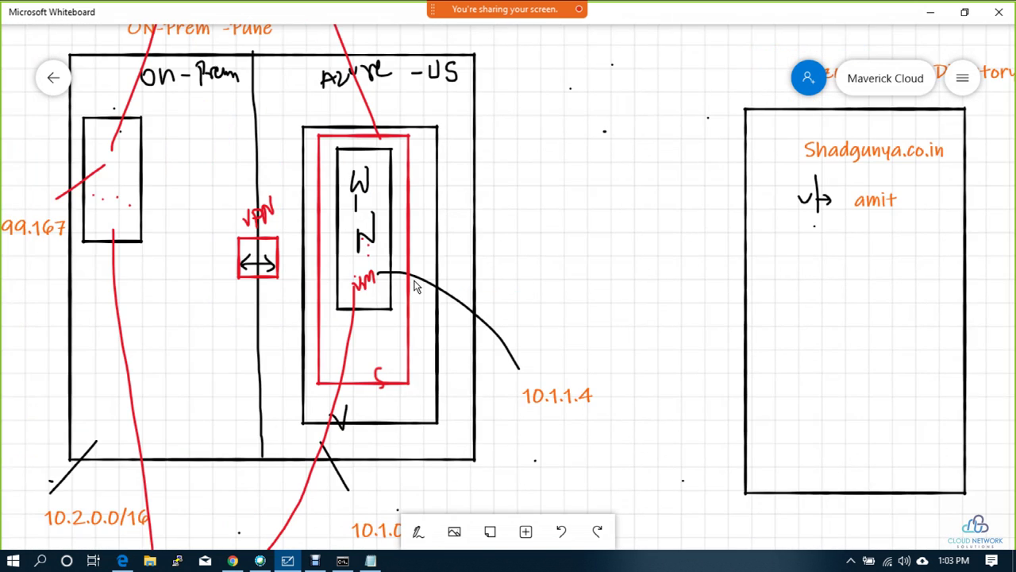
scroll(418, 283, down, 2)
scroll(418, 283, down, 3)
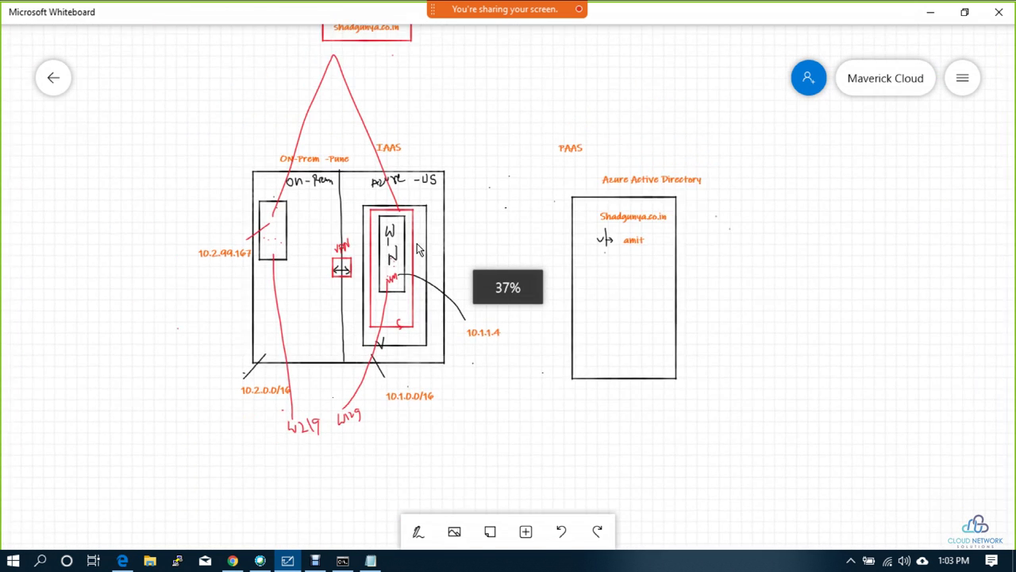
click(416, 534)
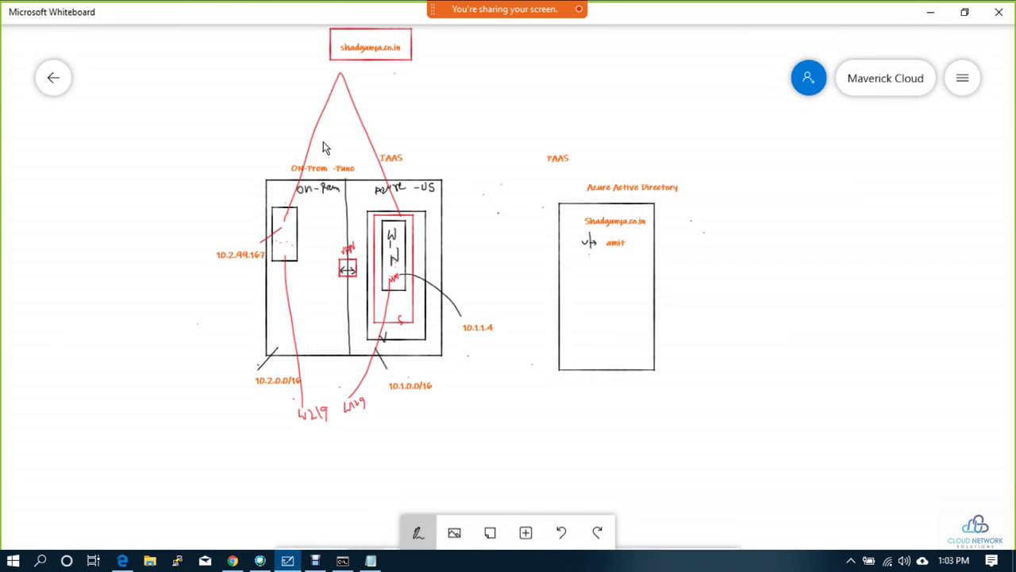
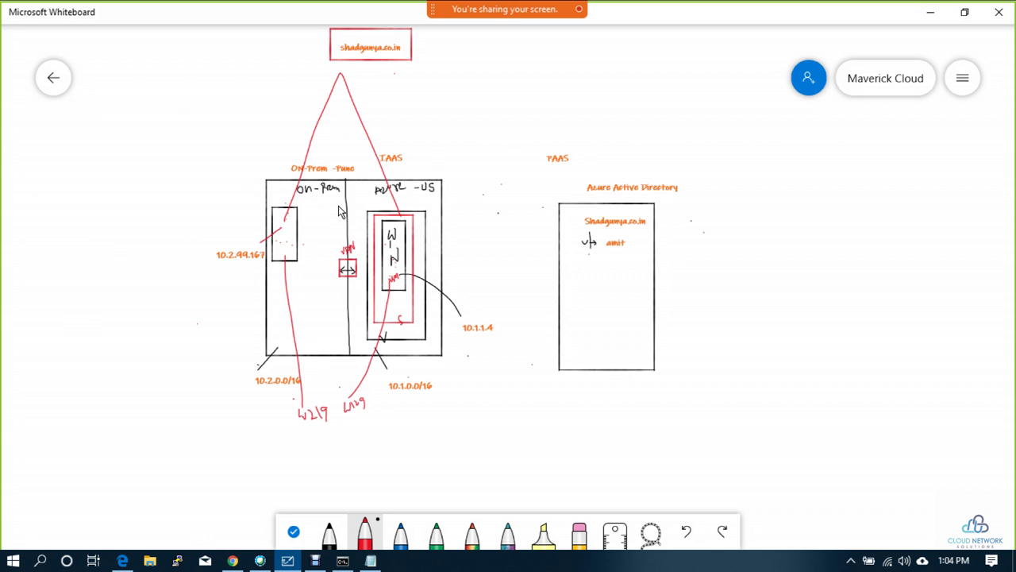
Leave the current board and open the boxes diagram board from the board list
click(53, 77)
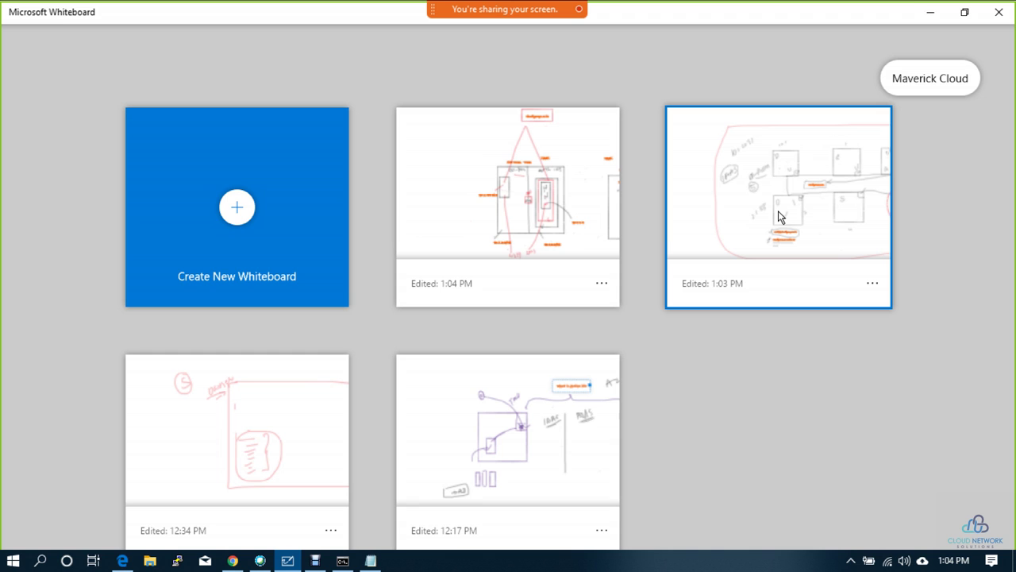
click(778, 211)
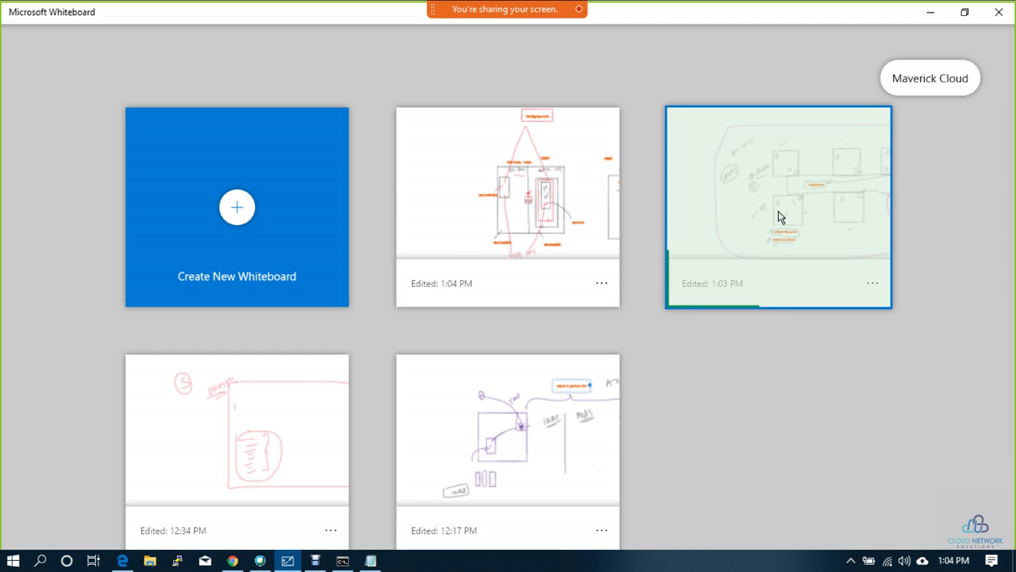
scroll(404, 248, down, 5)
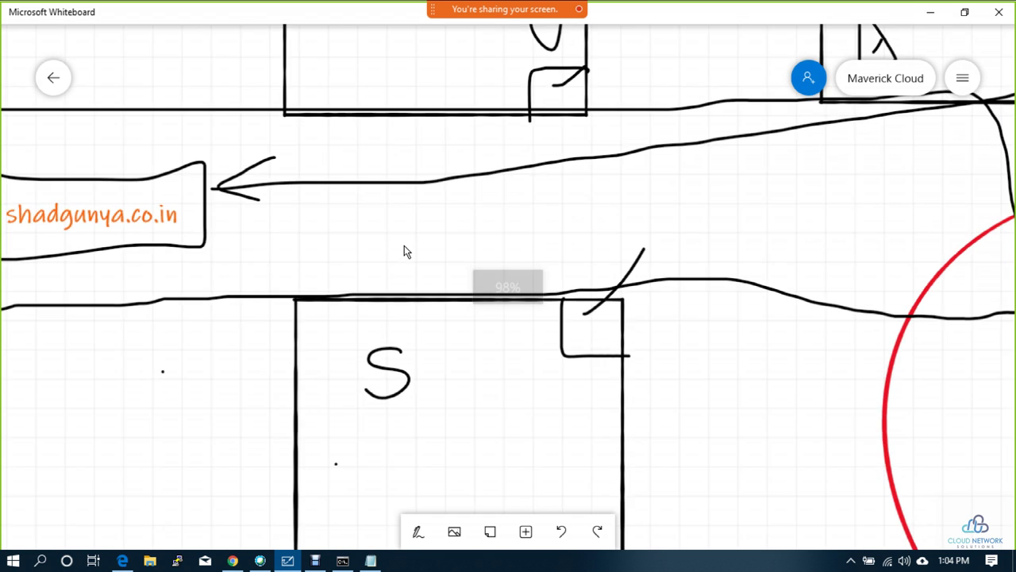
scroll(404, 251, down, 4)
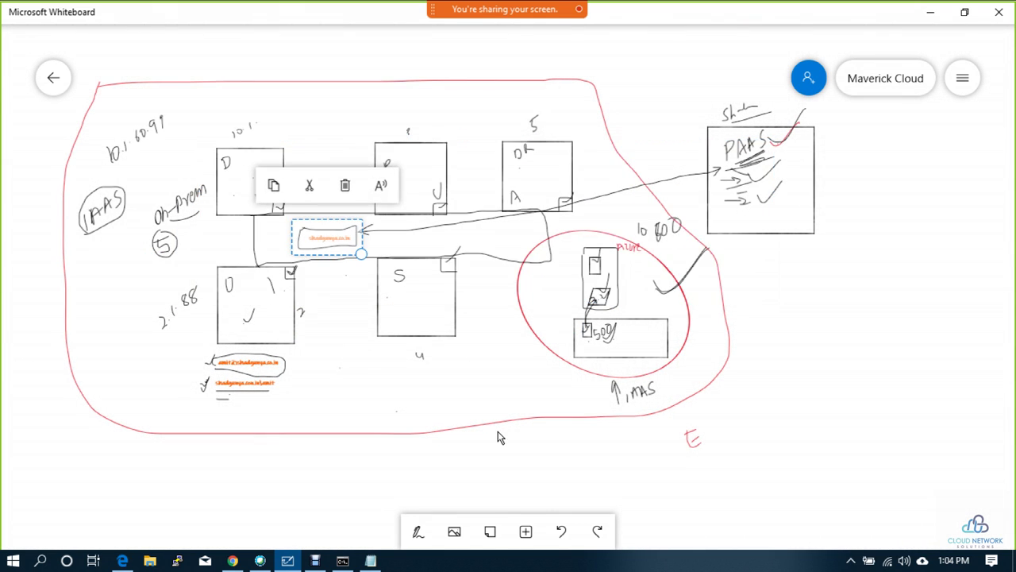
With the red pen, draw a line down from the O box and circle the P label toward US
click(418, 531)
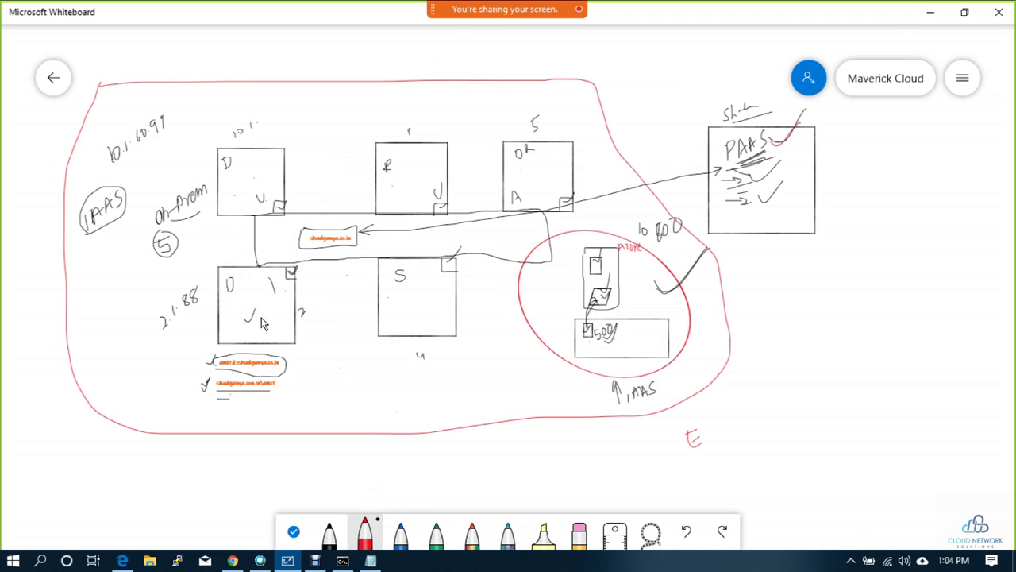
mouse_move(270, 316)
mouse_down()
mouse_move(266, 497)
mouse_move(240, 481)
mouse_move(282, 520)
mouse_move(238, 443)
mouse_move(216, 489)
mouse_up()
mouse_move(591, 306)
mouse_down()
mouse_move(538, 459)
mouse_move(545, 475)
mouse_move(514, 476)
mouse_move(574, 469)
mouse_move(516, 474)
mouse_up()
Cross out the D, R, DR and S boxes with red X's, then go back to the board list
drag(239, 163, 274, 208)
drag(226, 214, 264, 165)
drag(428, 198, 449, 165)
mouse_move(503, 151)
mouse_down()
mouse_move(543, 170)
mouse_move(508, 202)
mouse_up()
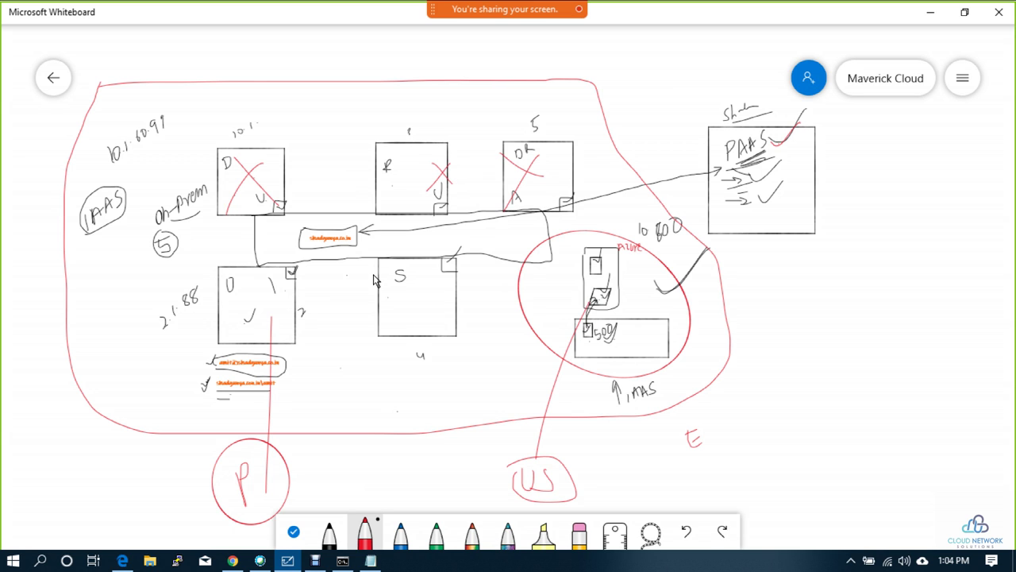
drag(438, 267, 388, 330)
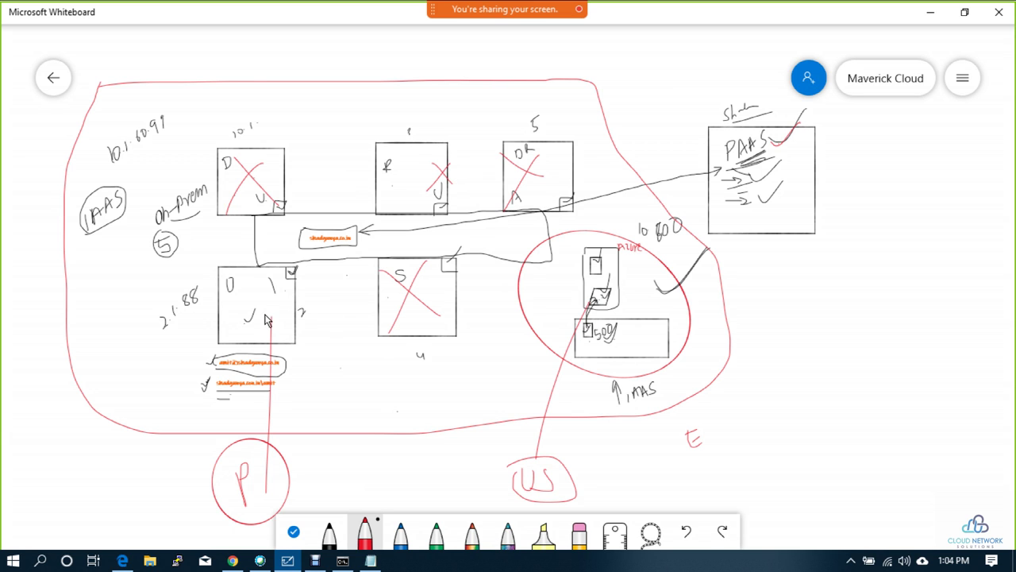
click(52, 80)
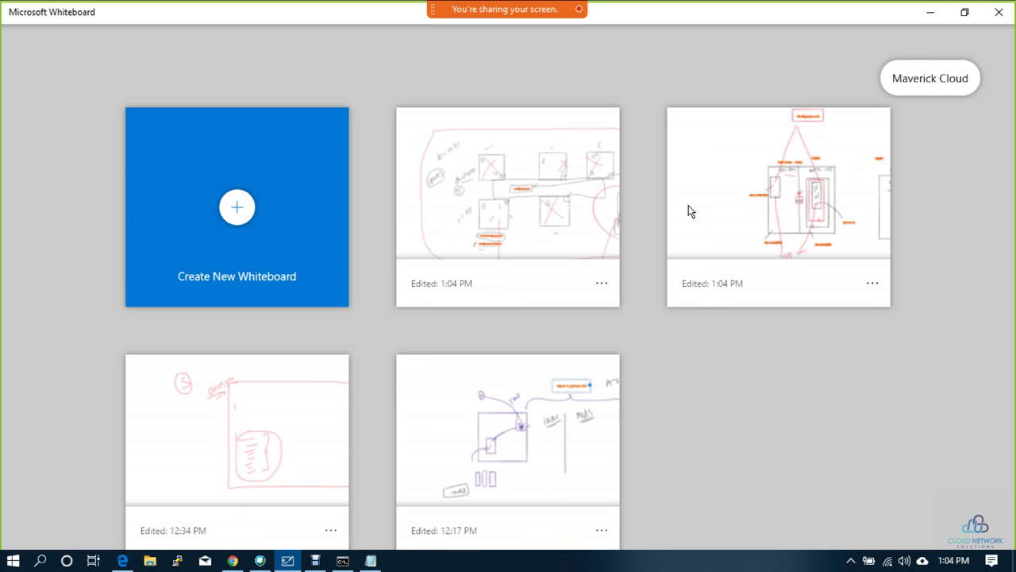
Open the hybrid network diagram board and zoom in and out on it
click(688, 212)
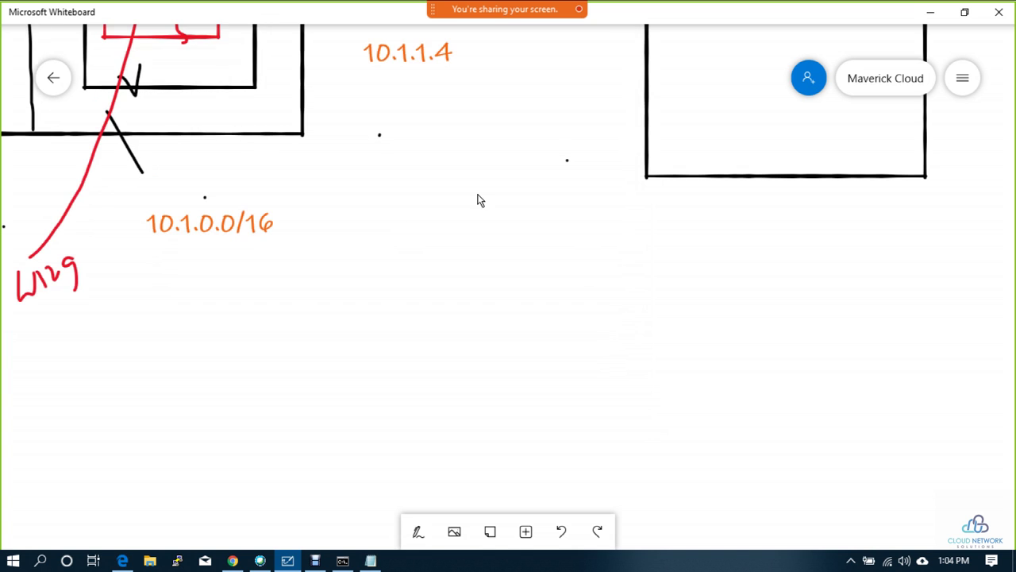
scroll(481, 198, down, 5)
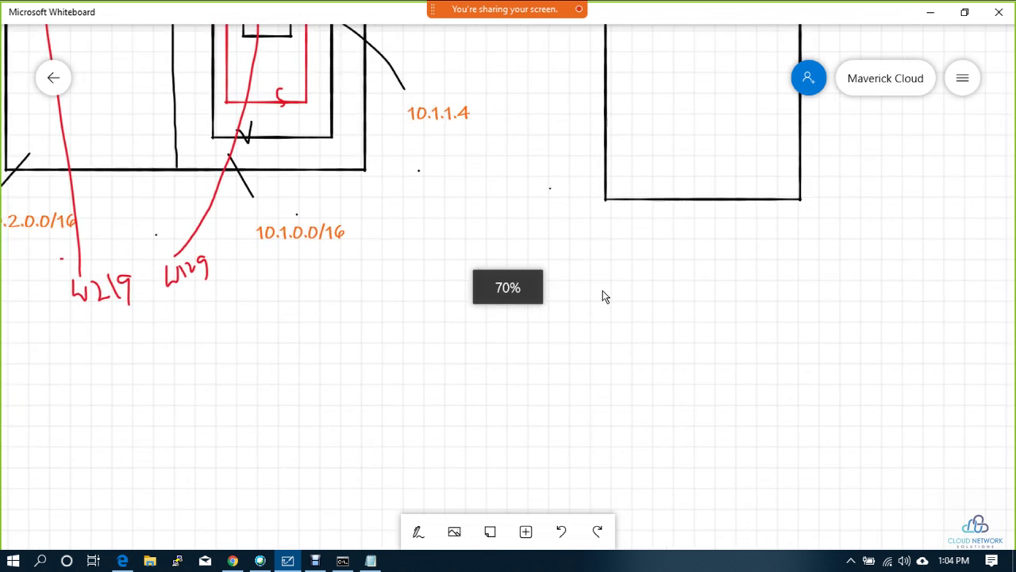
scroll(532, 259, up, 3)
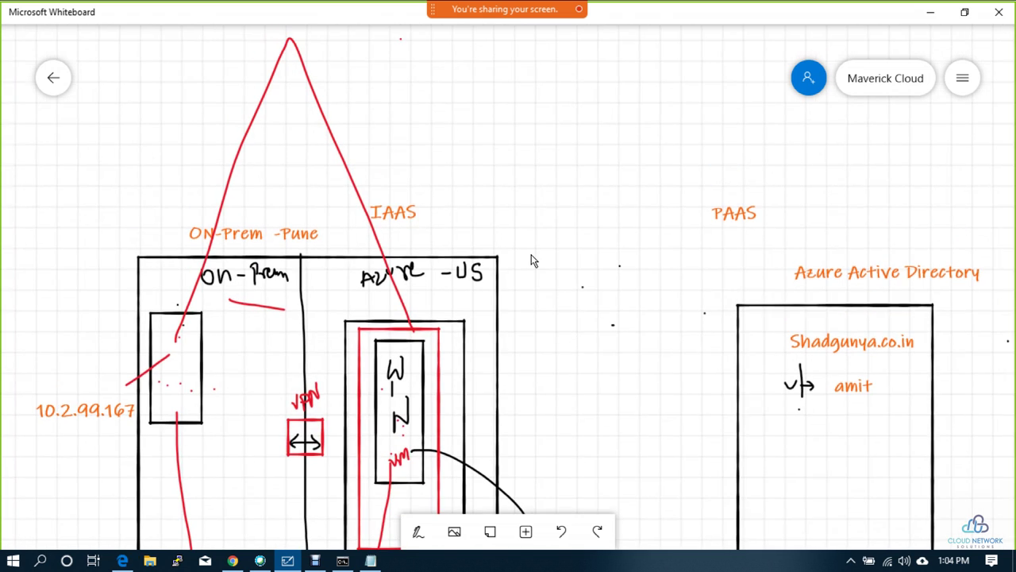
scroll(531, 254, down, 5)
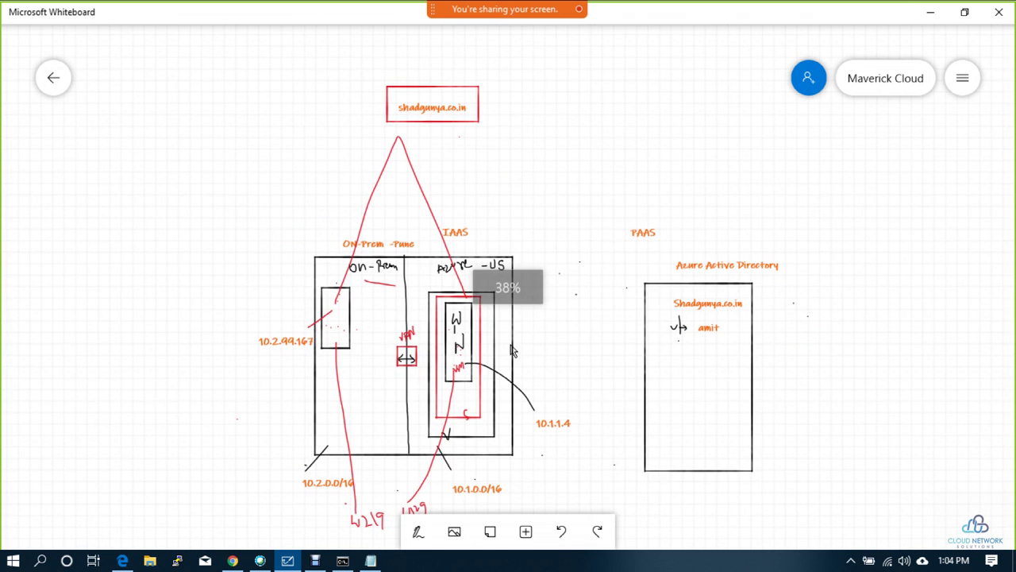
Look over the boxes diagram board, then return to the board list
click(53, 81)
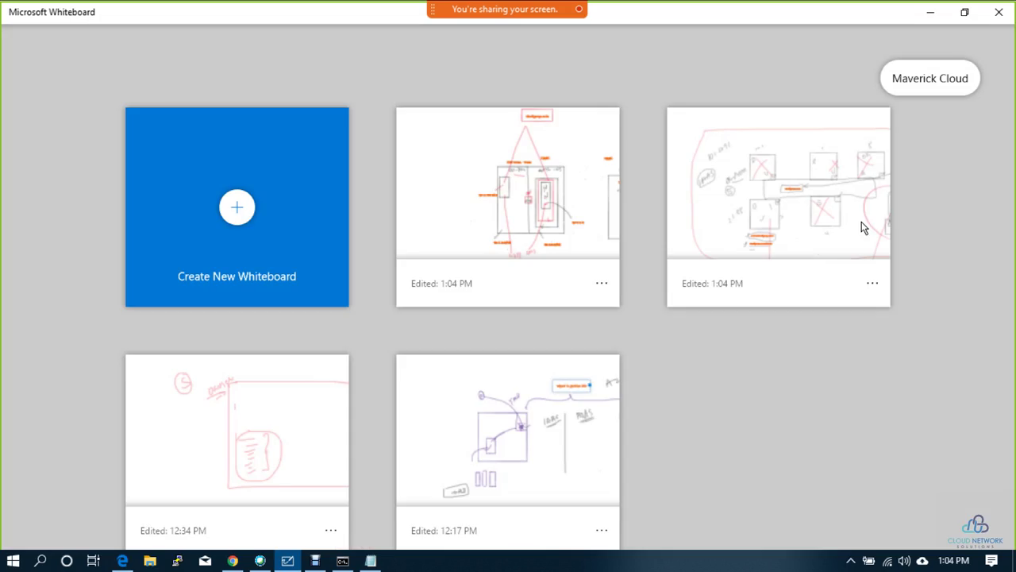
click(844, 223)
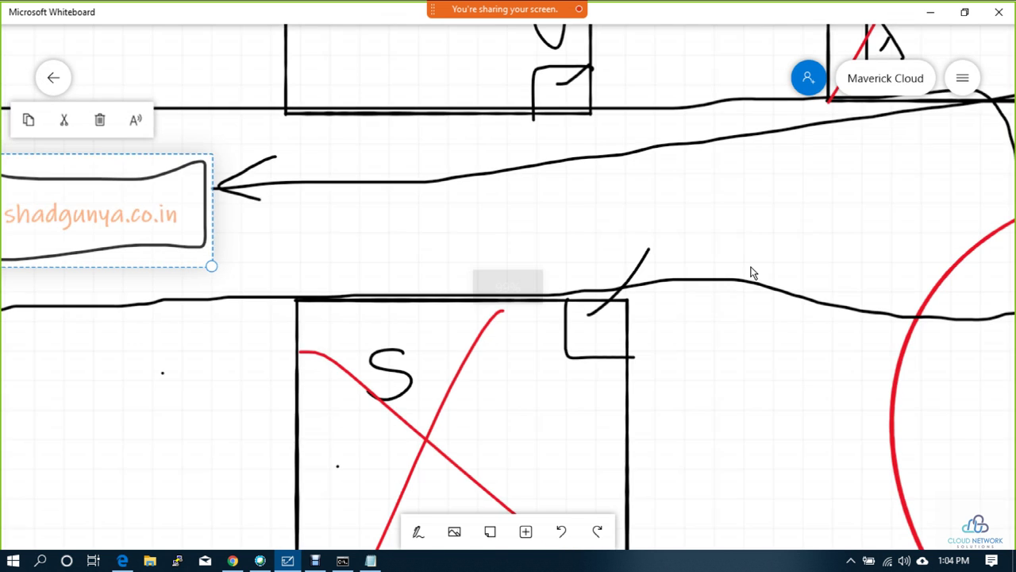
scroll(751, 270, down, 5)
scroll(751, 270, down, 5)
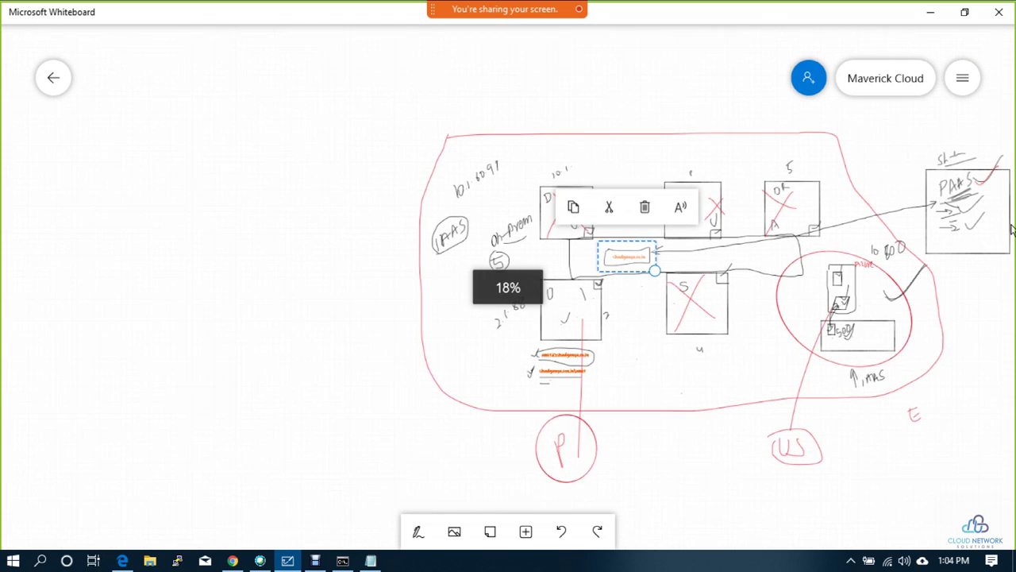
scroll(920, 153, right, 3)
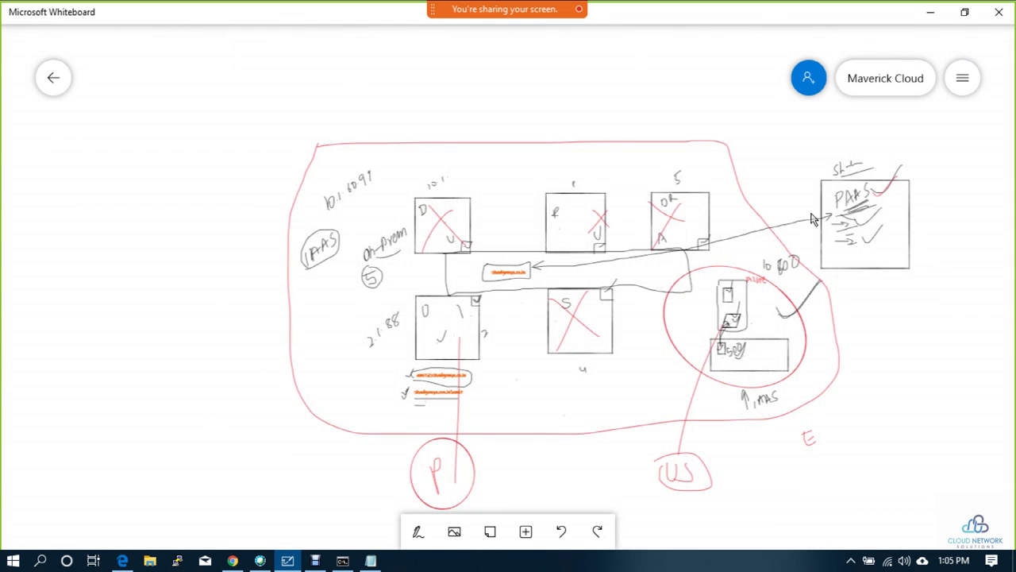
click(52, 77)
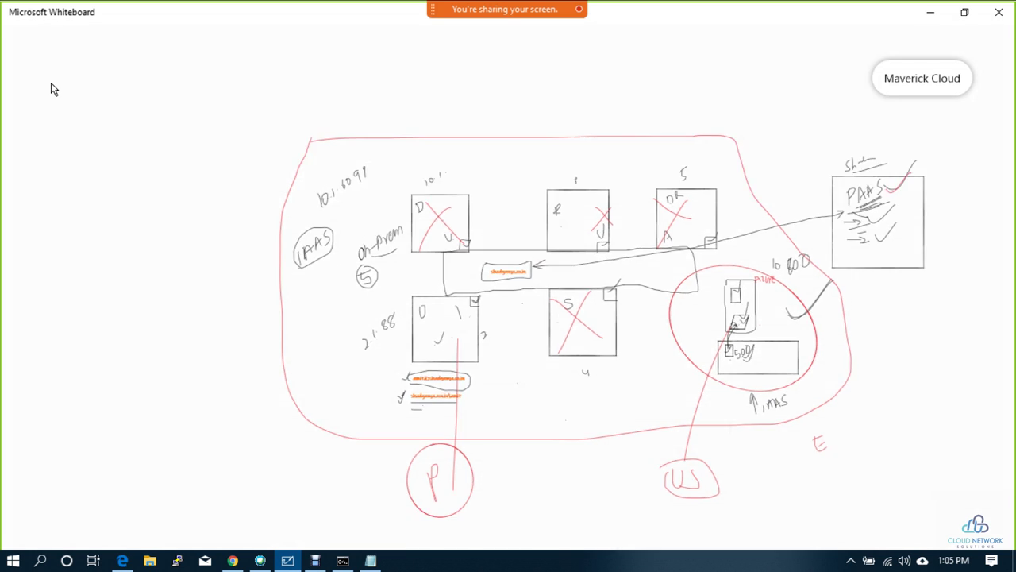
Reopen the hybrid network board and zoom to frame the On-Prem Pune and Azure US diagram
click(537, 211)
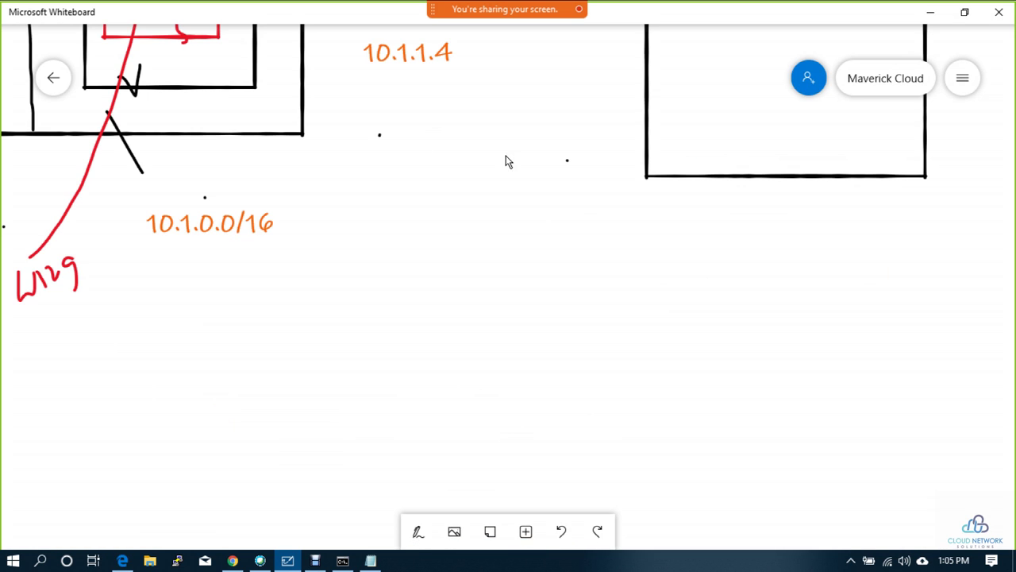
scroll(556, 238, up, 5)
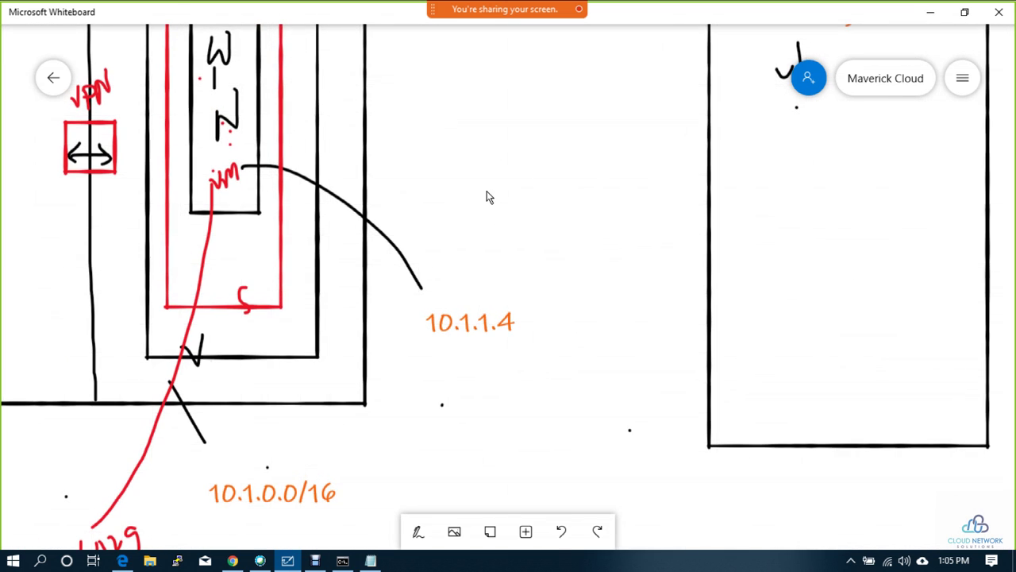
scroll(487, 199, down, 6)
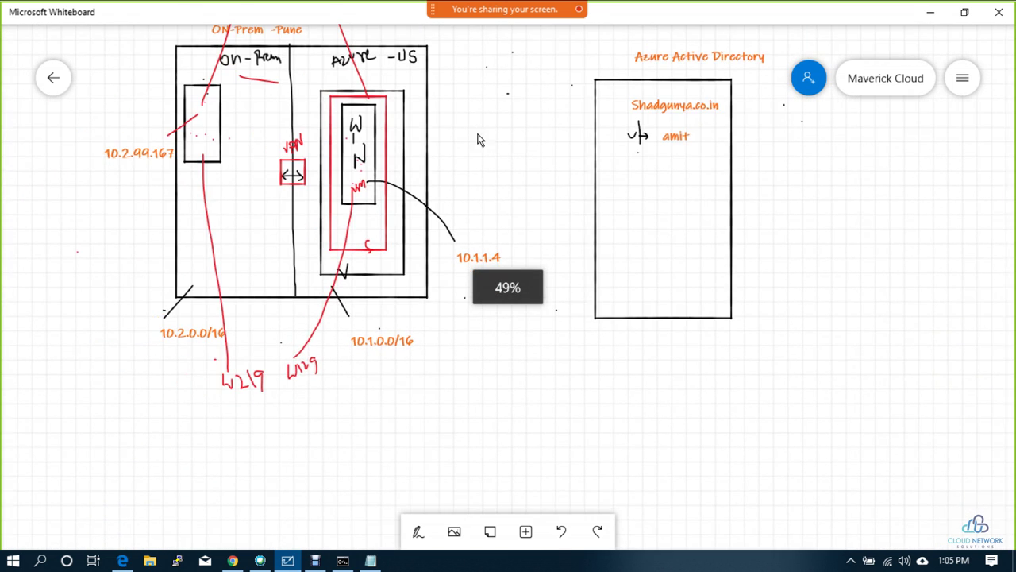
scroll(469, 240, up, 3)
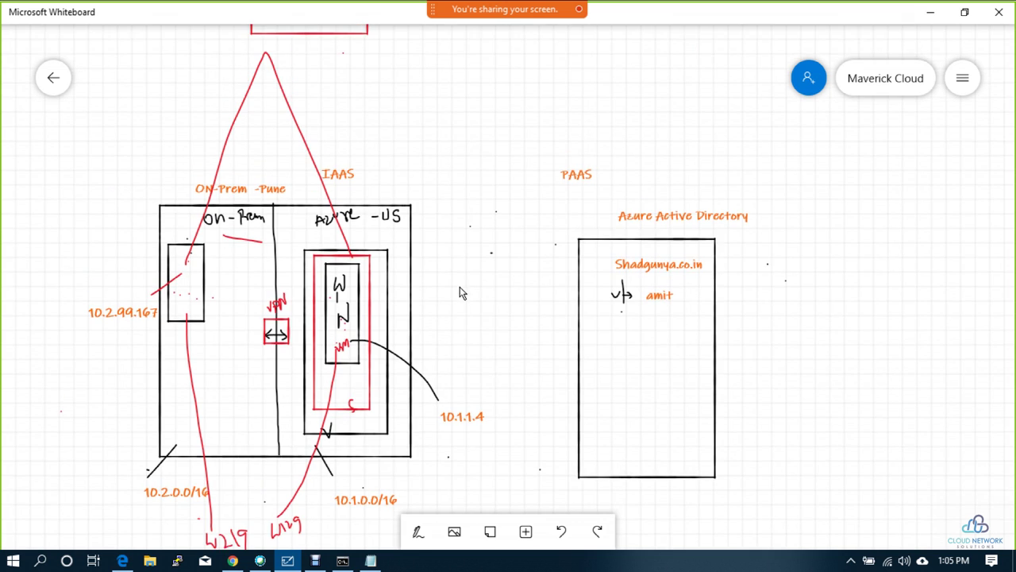
scroll(450, 318, down, 3)
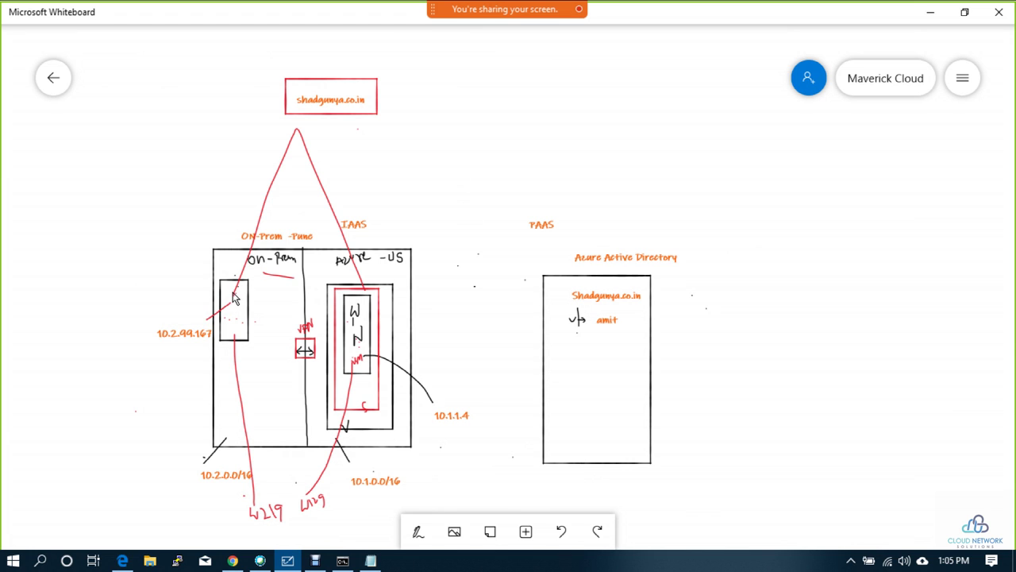
Draw a red loop around the On-Prem side, then undo it with Ctrl+Z
mouse_move(235, 298)
mouse_down()
mouse_move(245, 261)
mouse_move(224, 308)
mouse_up()
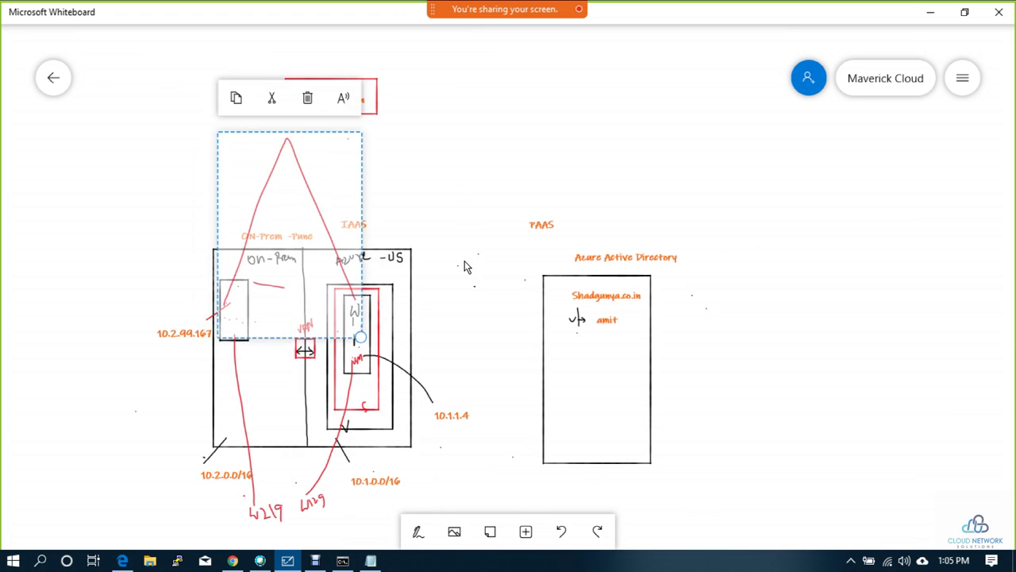
click(486, 252)
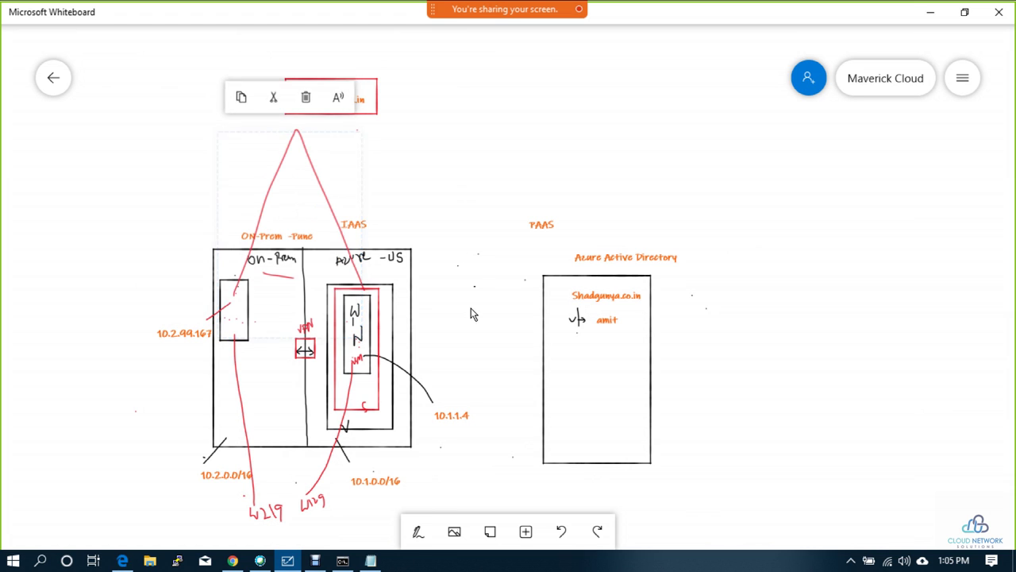
click(418, 531)
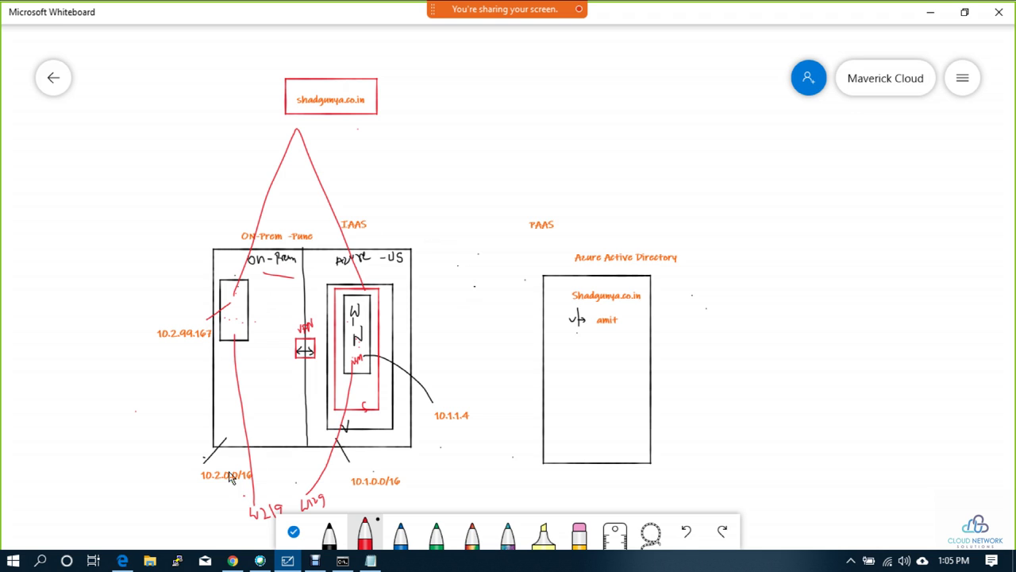
mouse_move(162, 210)
mouse_down()
mouse_move(291, 238)
mouse_move(303, 306)
mouse_move(288, 440)
mouse_up()
mouse_move(270, 490)
mouse_down()
mouse_move(170, 514)
mouse_move(109, 273)
mouse_move(133, 222)
mouse_up()
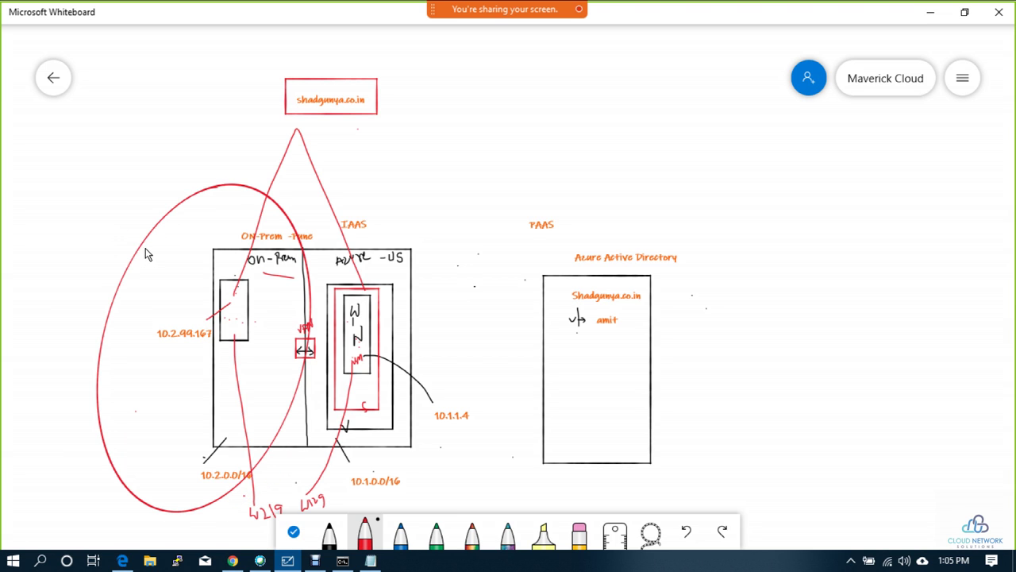
key(ctrl+z)
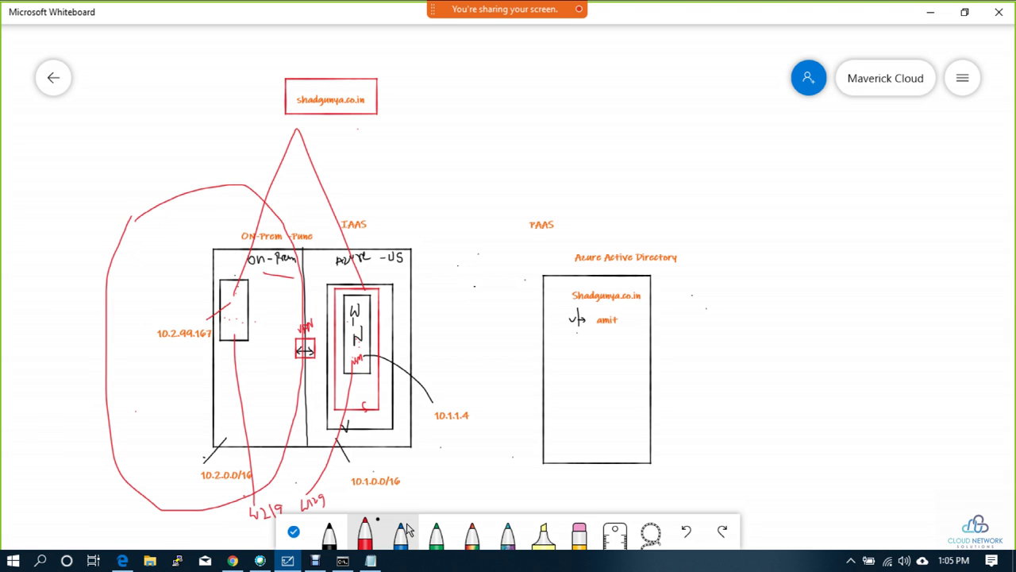
key(ctrl+z)
Loop around the On-Prem side in blue, then bring up the browser in a restored window
click(401, 531)
drag(77, 189, 225, 178)
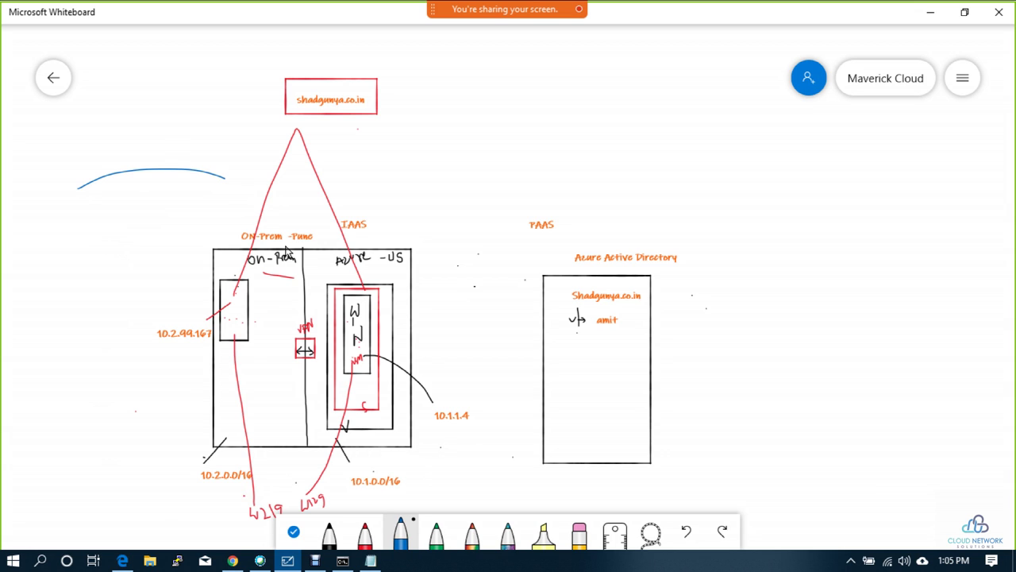
drag(286, 251, 312, 365)
mouse_move(286, 455)
mouse_down()
mouse_move(164, 496)
mouse_move(108, 422)
mouse_move(99, 230)
mouse_move(119, 182)
mouse_move(159, 211)
mouse_move(145, 213)
mouse_up()
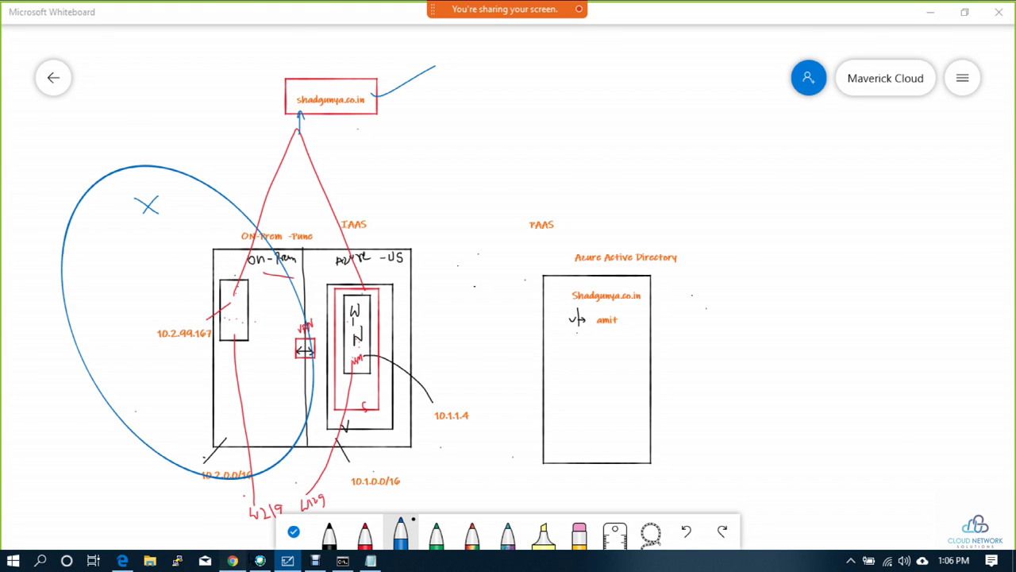
click(232, 561)
drag(717, 30, 698, 94)
Load YouTube in a new browser tab and maximise the window
click(587, 80)
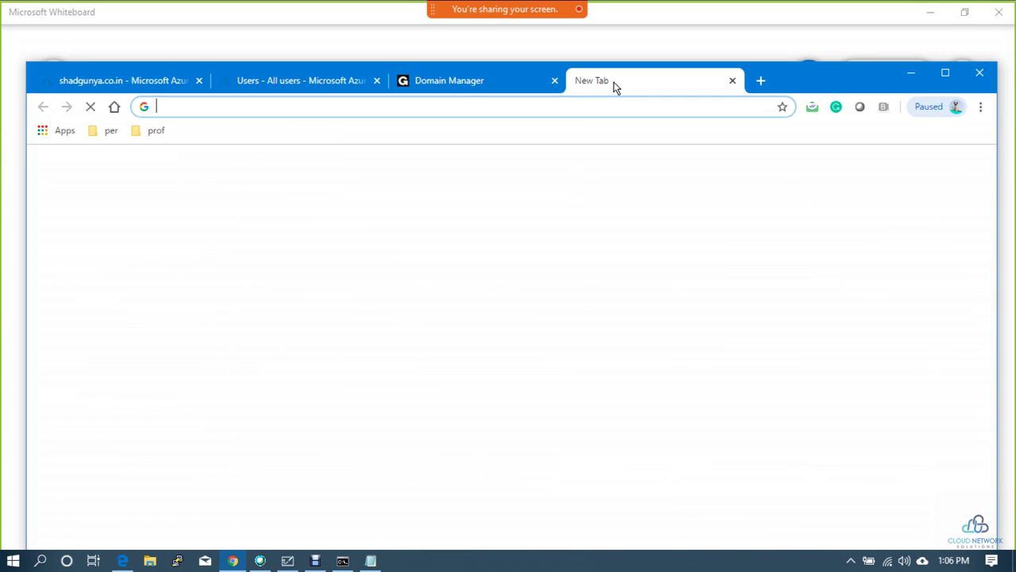
text(you)
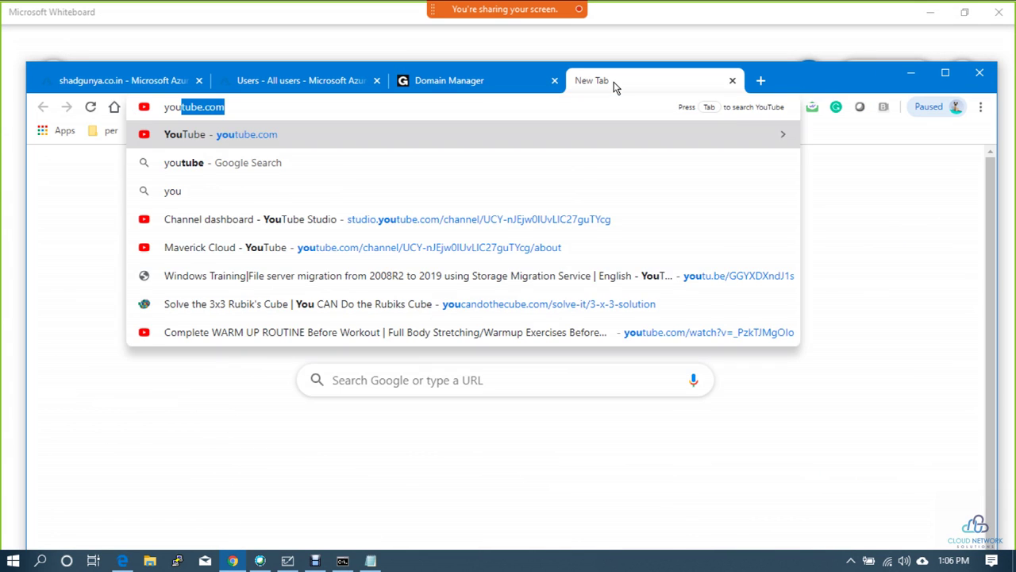
key(Return)
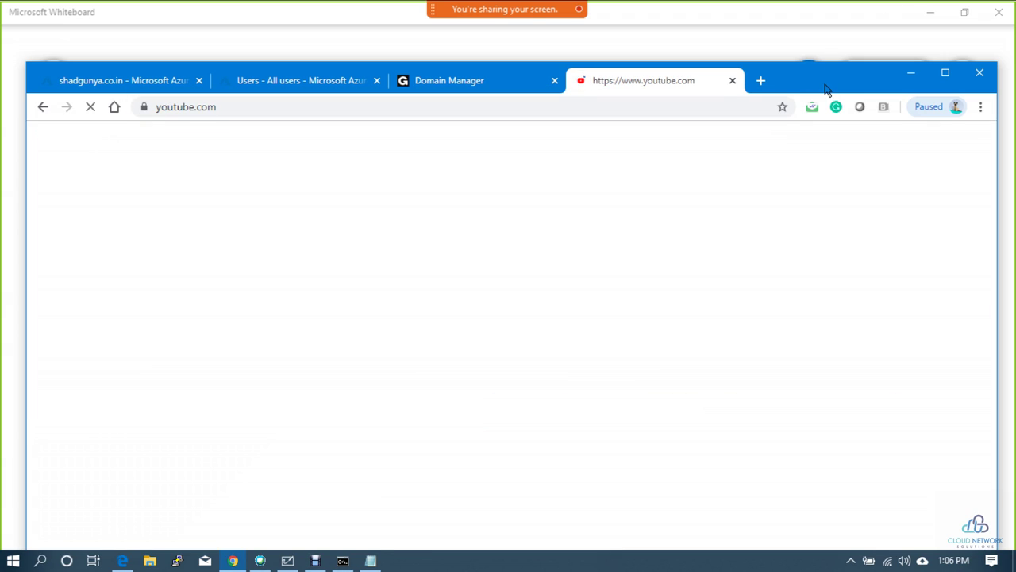
double_click(828, 87)
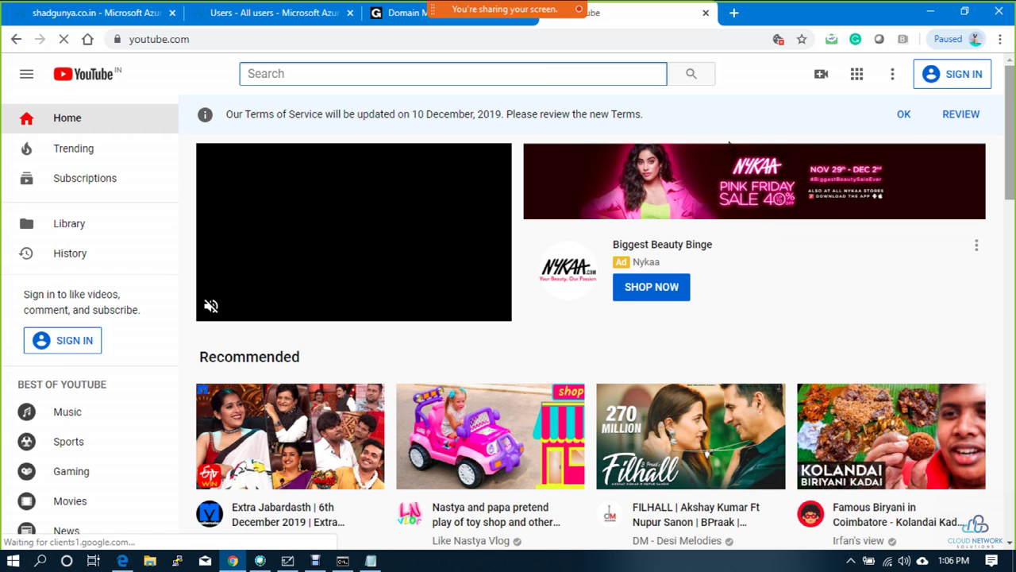
Search 'maverick cloud', open the Maverick Cloud channel and pause its featured video
text(ma)
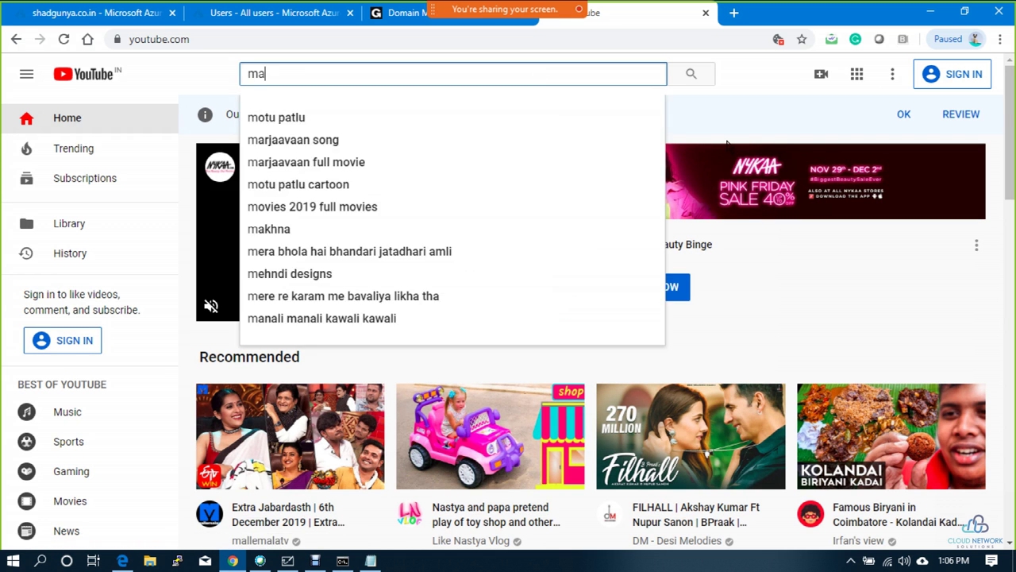
text(verick cloud)
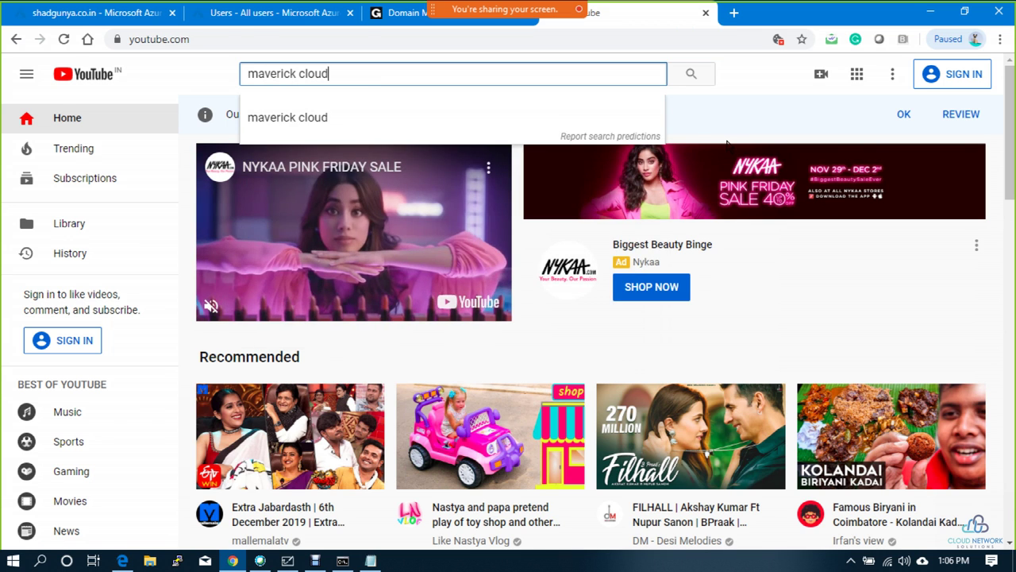
key(Return)
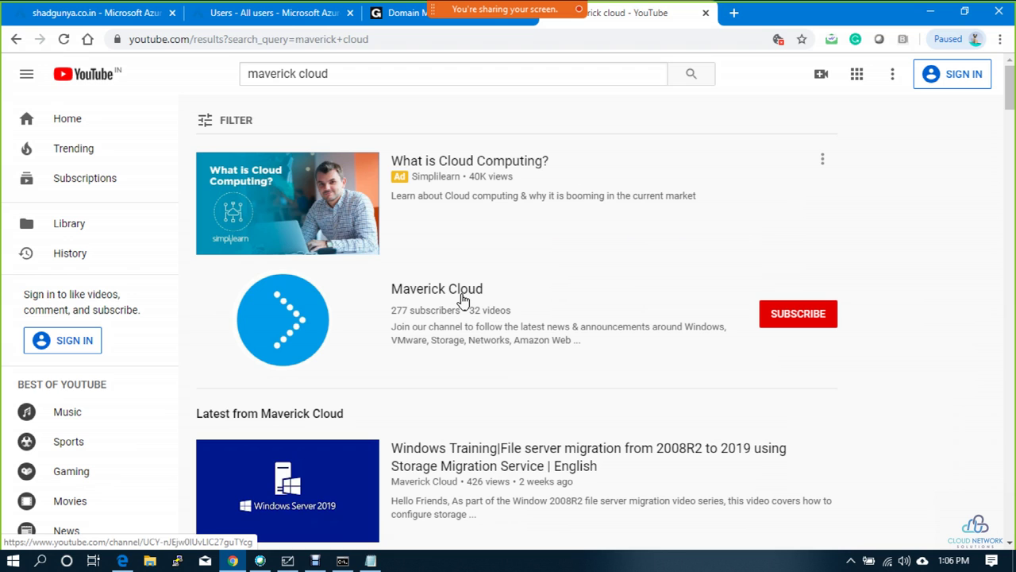
click(463, 299)
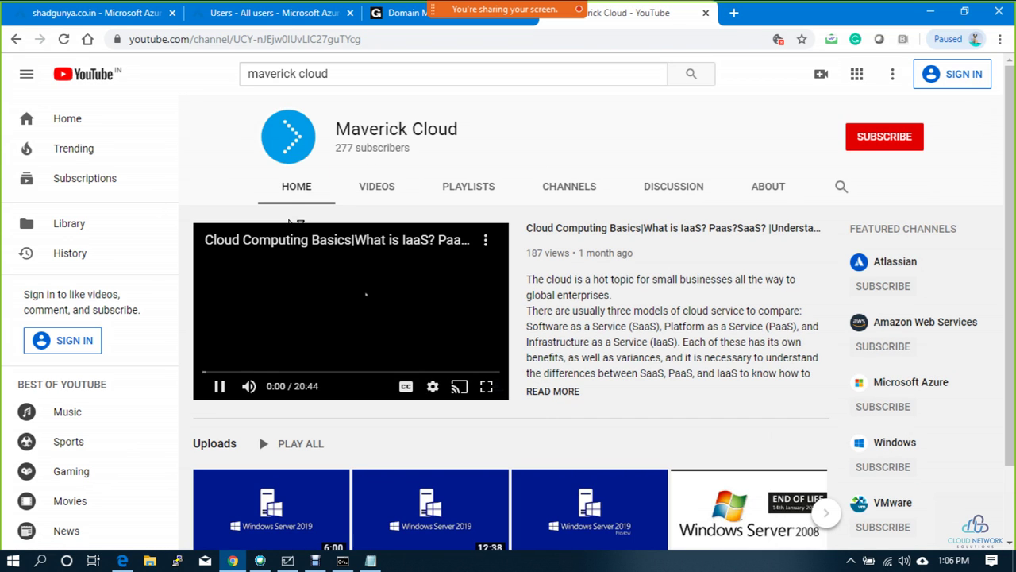
click(221, 386)
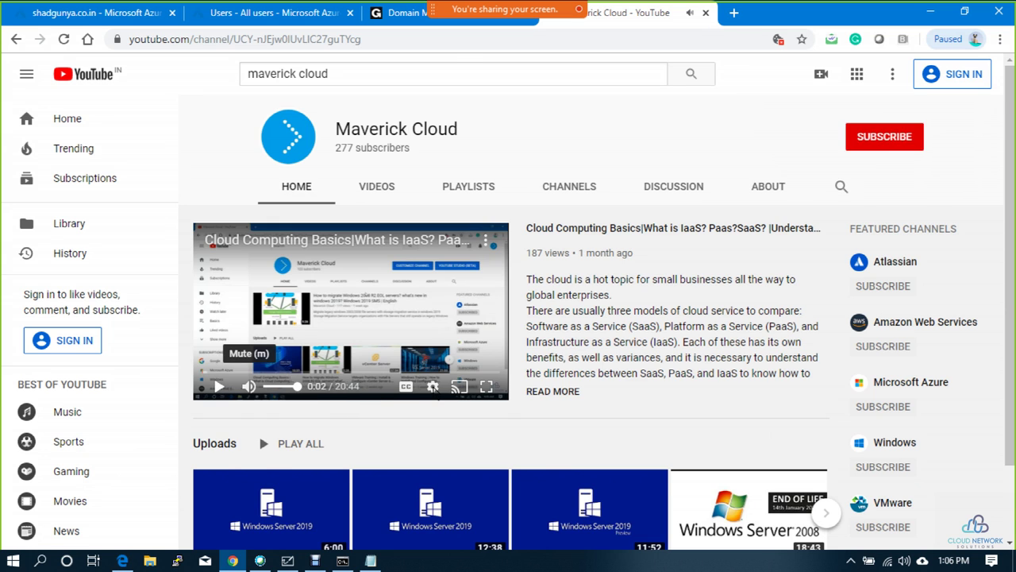
scroll(238, 365, down, 1)
scroll(442, 146, up, 1)
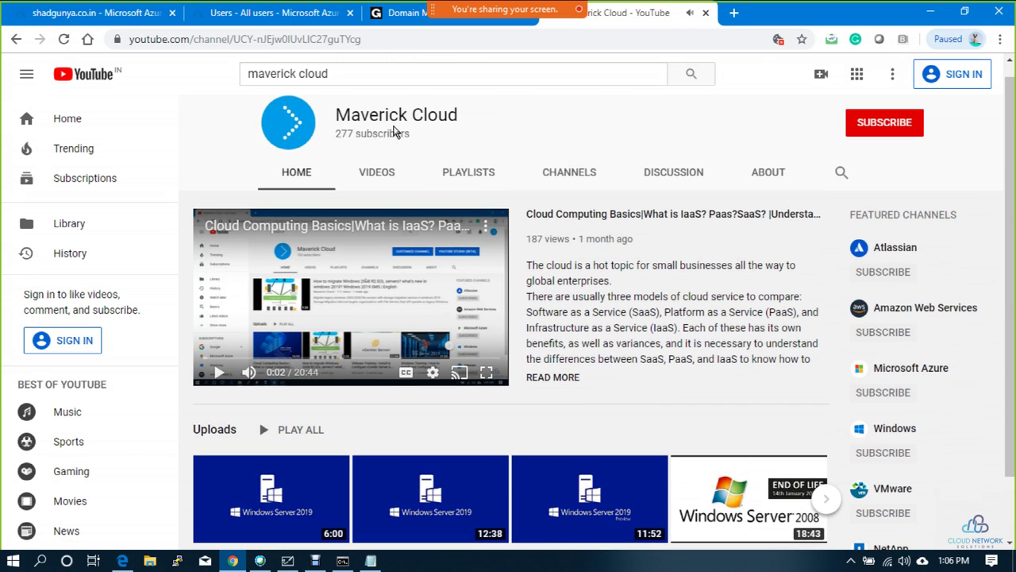
Open the Win2019 Domain Controller video from the channel's VIDEOS, pause it and select its URL
click(378, 173)
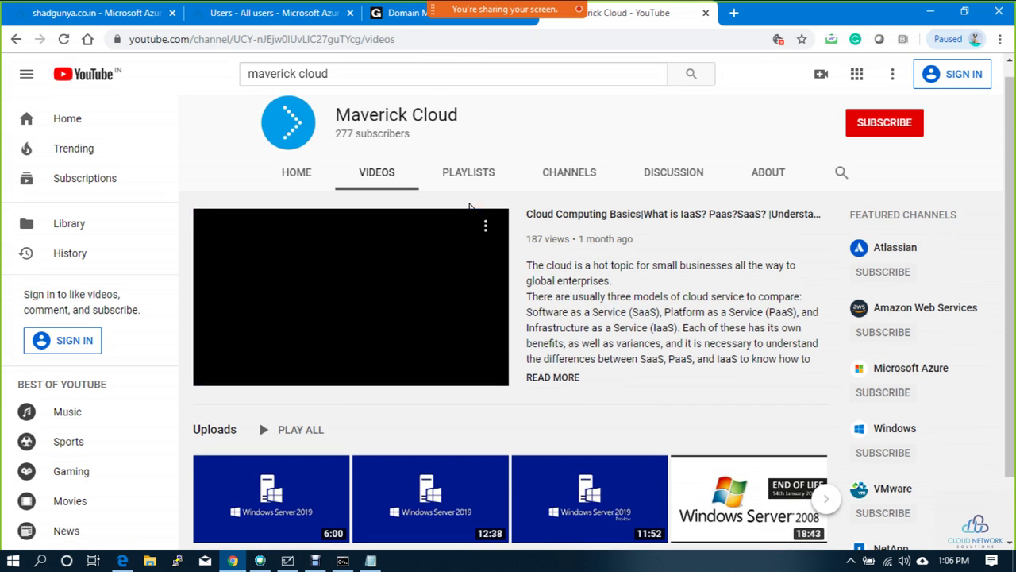
scroll(501, 310, down, 2)
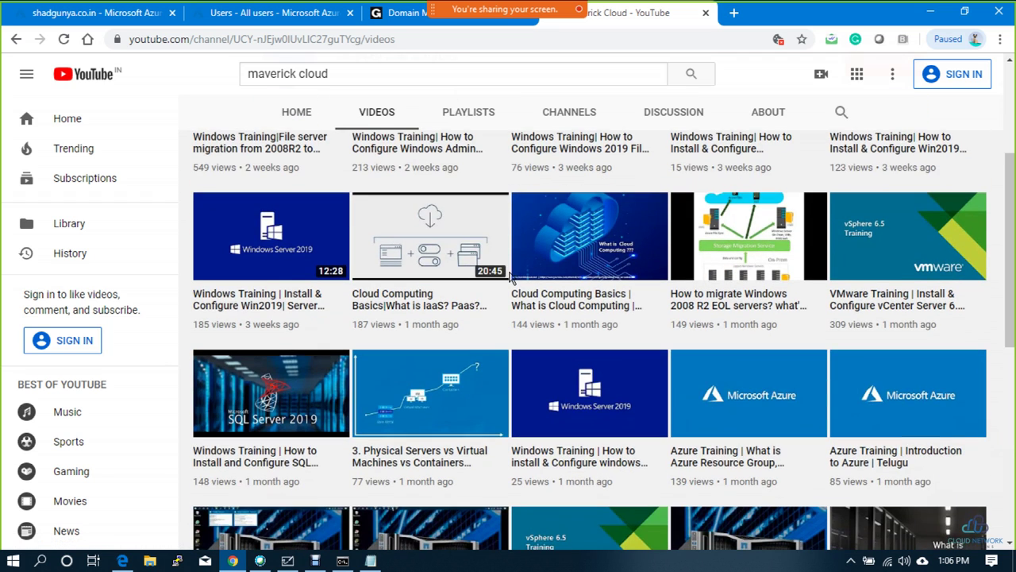
scroll(500, 320, down, 1)
scroll(500, 320, down, 2)
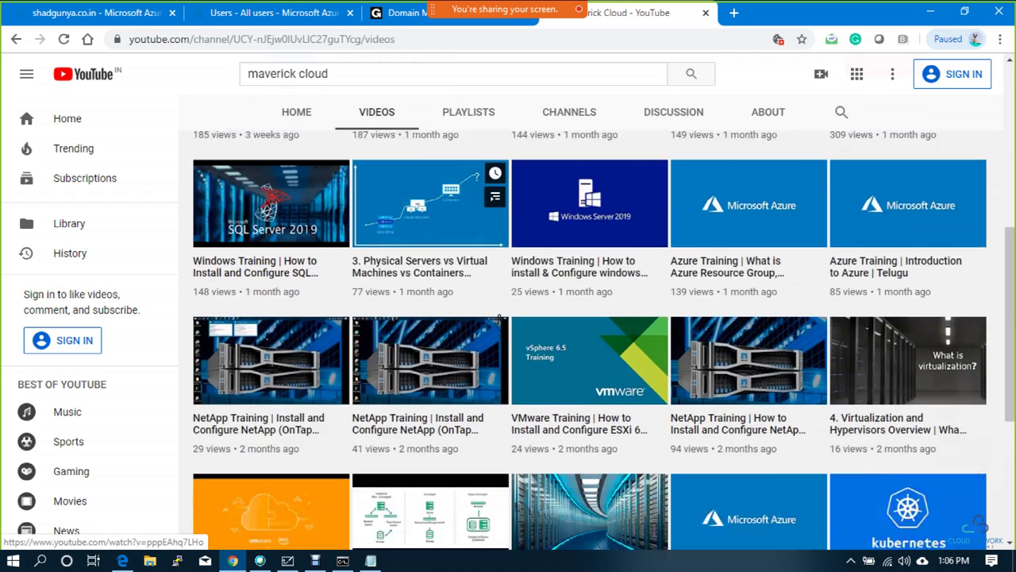
scroll(848, 262, up, 2)
scroll(508, 262, up, 2)
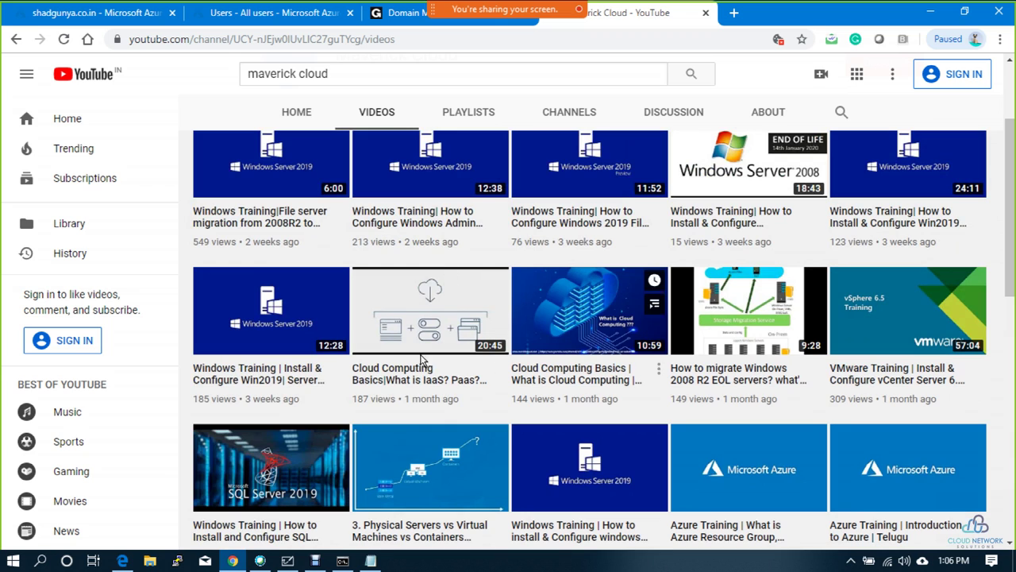
click(893, 218)
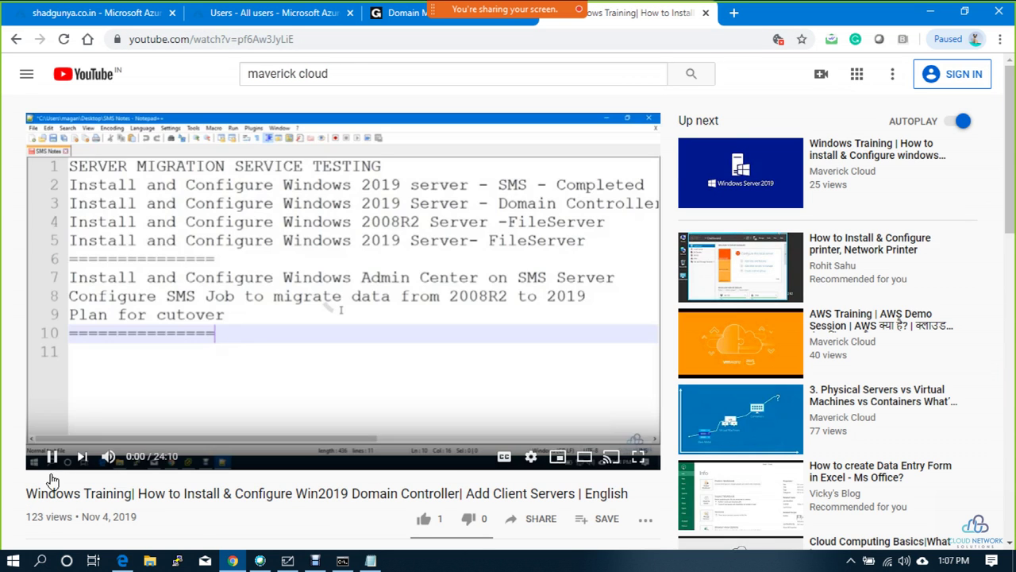
click(52, 456)
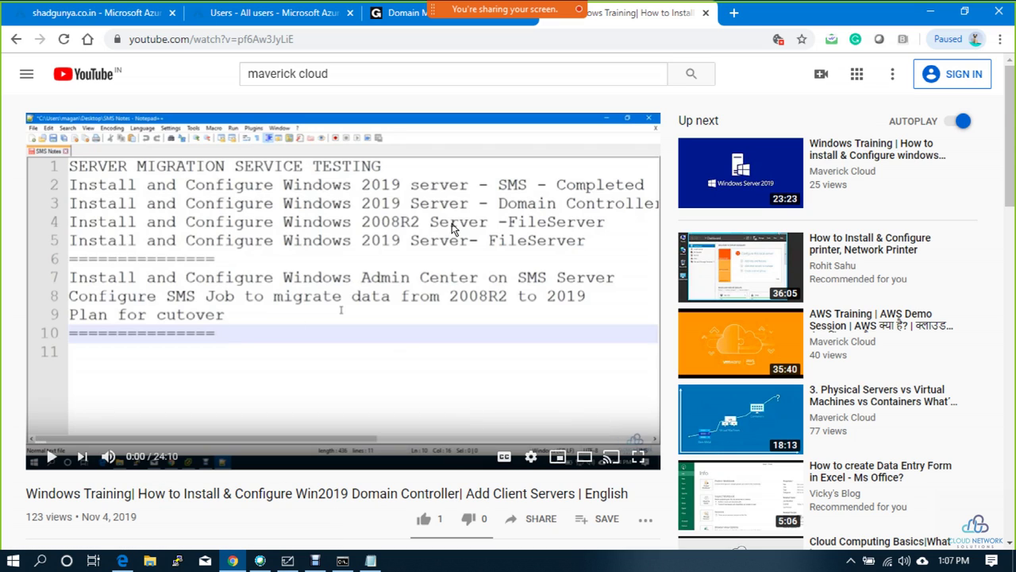
click(311, 41)
key(ctrl+c)
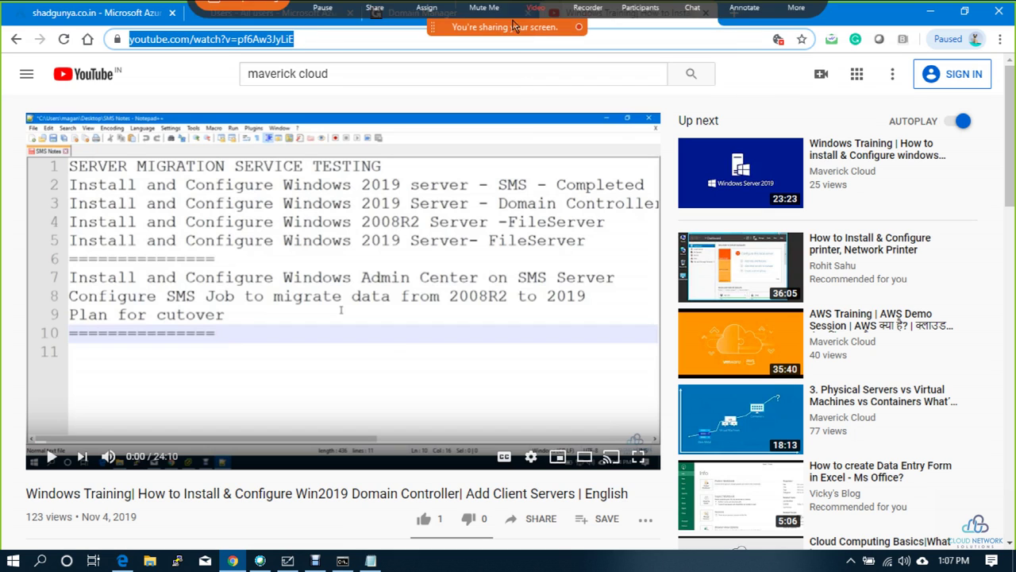
Add blue check marks beside the circled X and inside the small on-prem box, then show the desktop
click(934, 14)
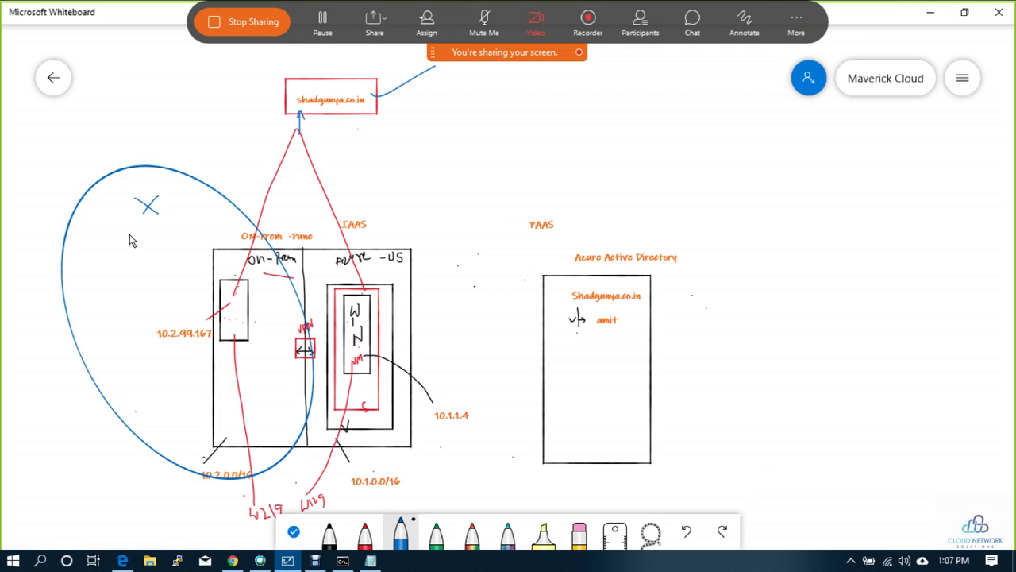
mouse_move(130, 234)
mouse_down()
mouse_move(157, 242)
mouse_move(208, 192)
mouse_up()
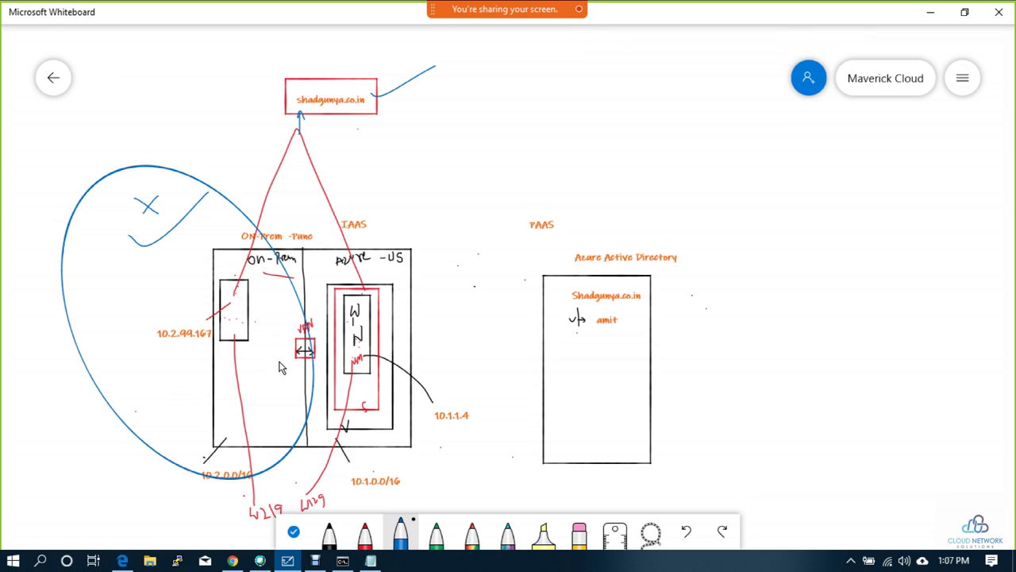
drag(230, 311, 250, 297)
key(alt+Tab)
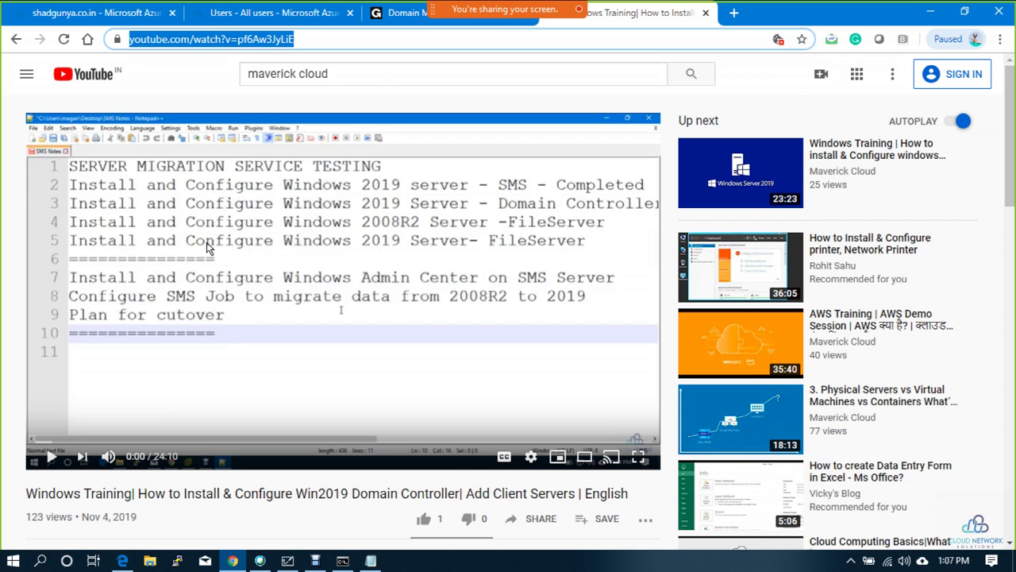
key(super+d)
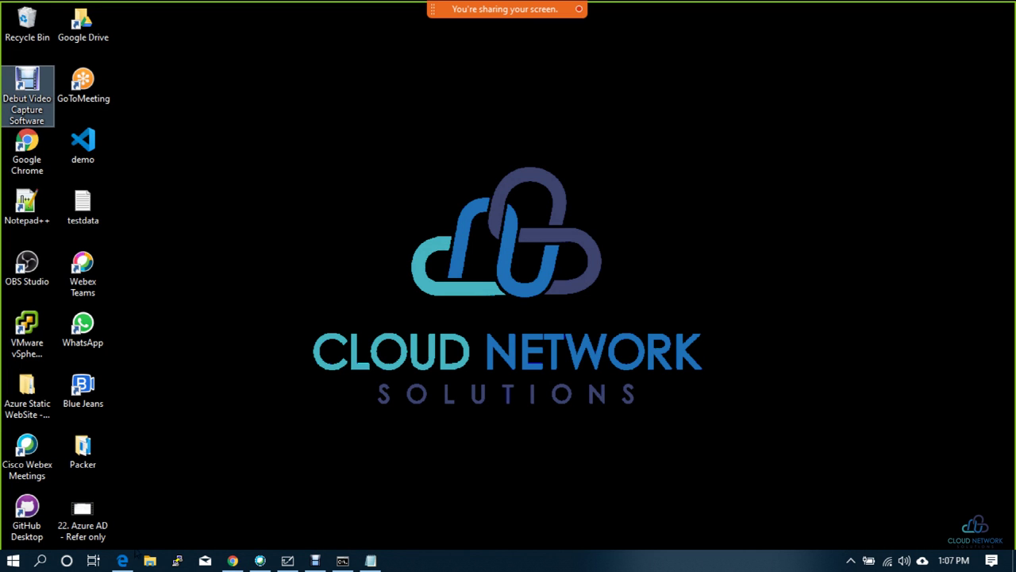
Add a 'Refer - ' line with the pasted YouTube video link below Notepad's ===== divider, then return to Whiteboard
click(370, 560)
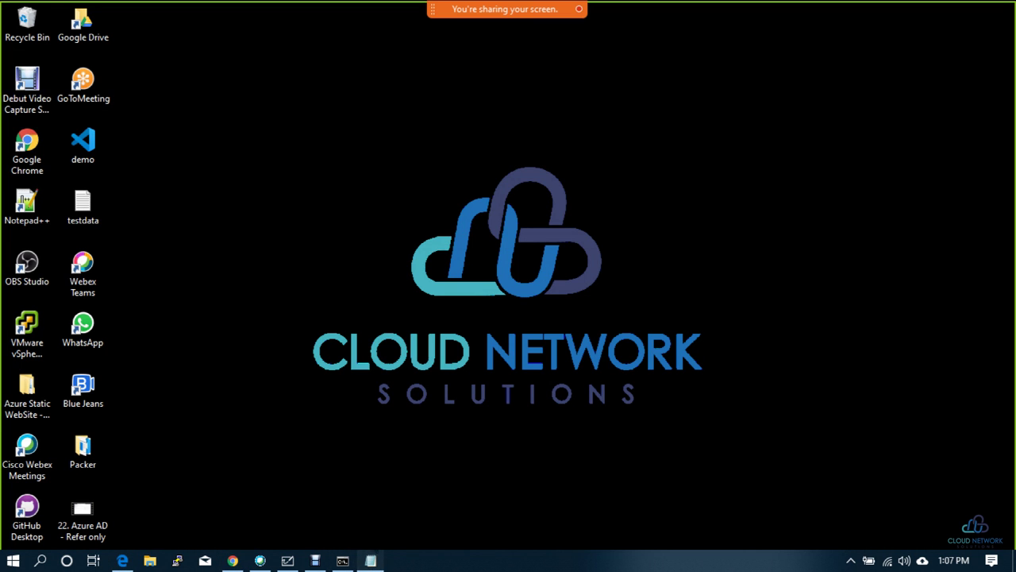
click(607, 205)
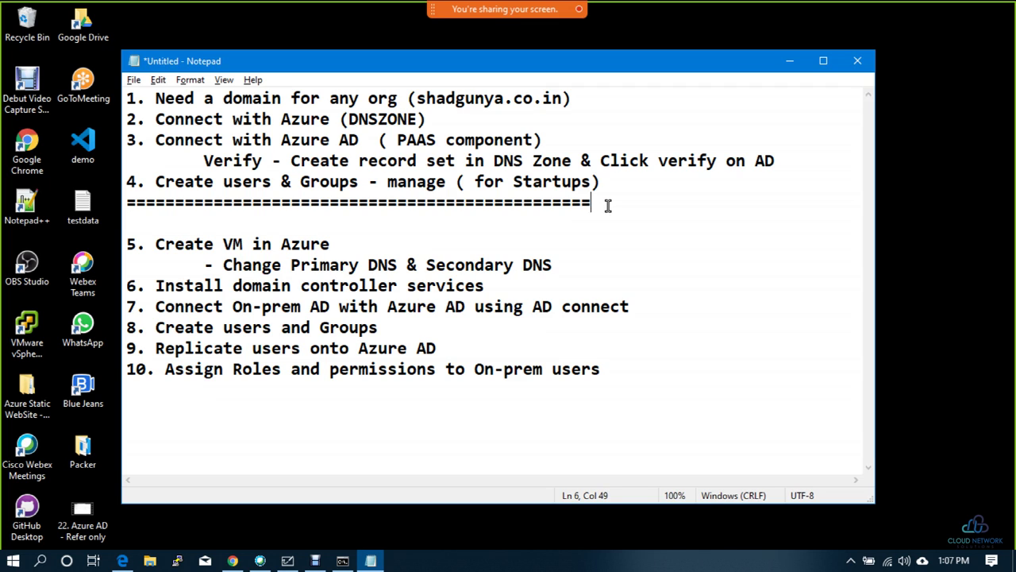
key(Return)
text(Rerer)
key(BackSpace)
key(BackSpace)
key(BackSpace)
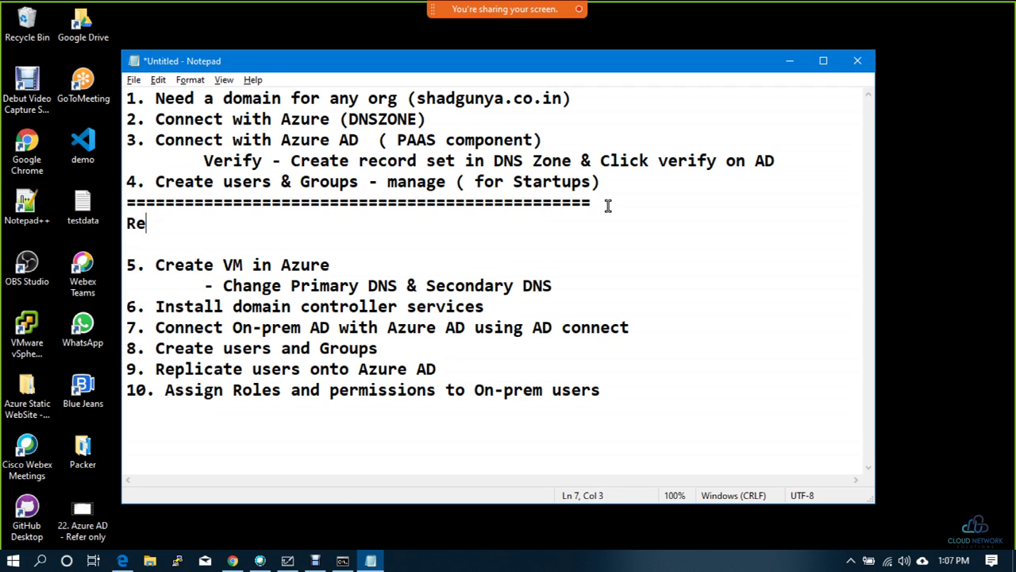
text(fer -)
key(ctrl+v)
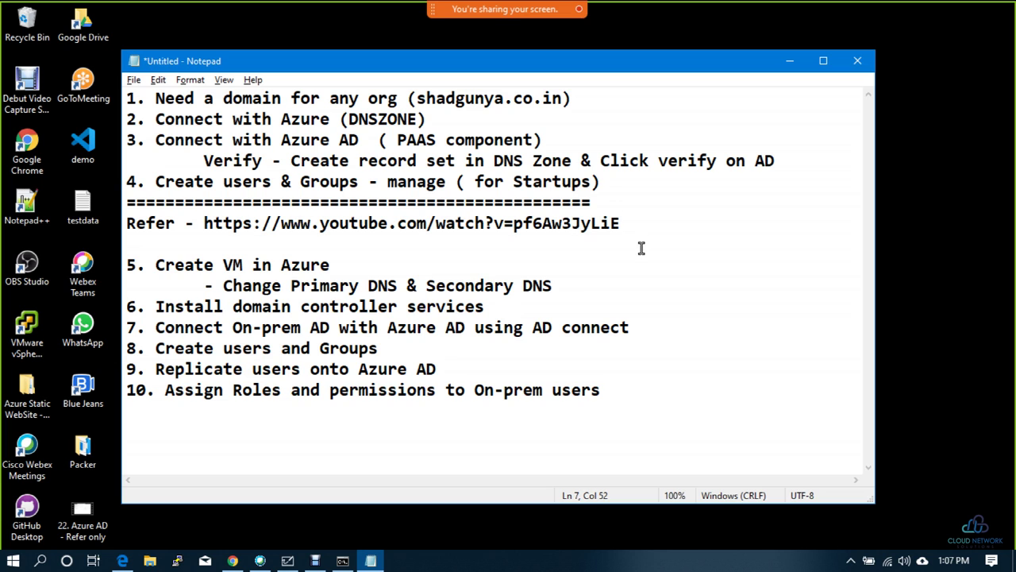
drag(640, 223, 126, 224)
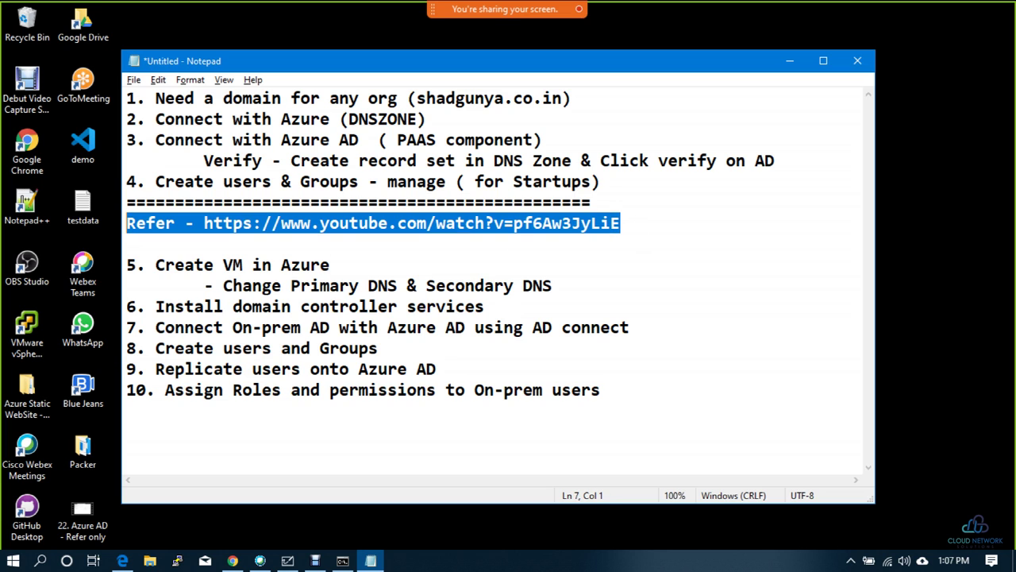
click(146, 255)
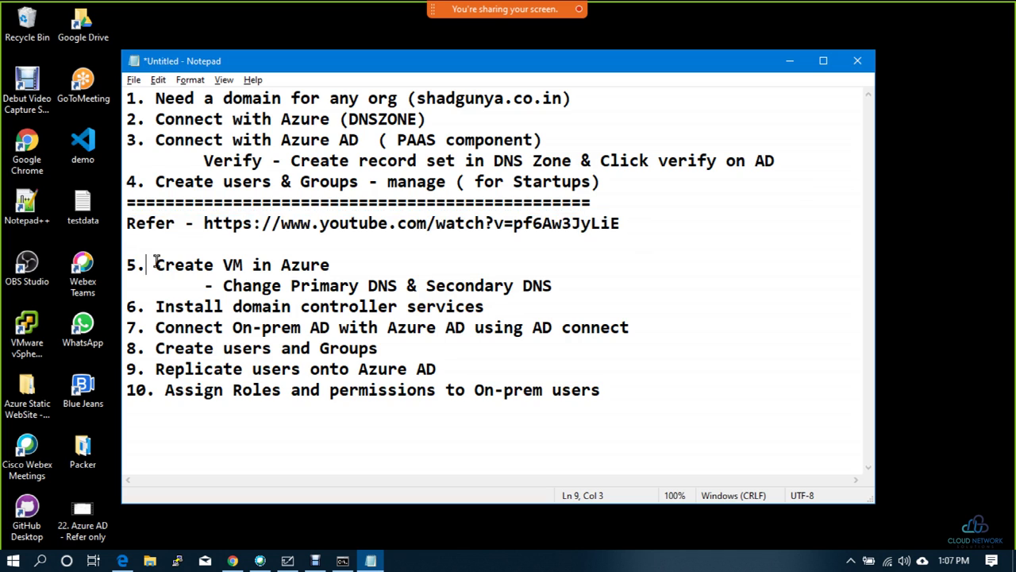
key(alt+Tab)
key(Tab)
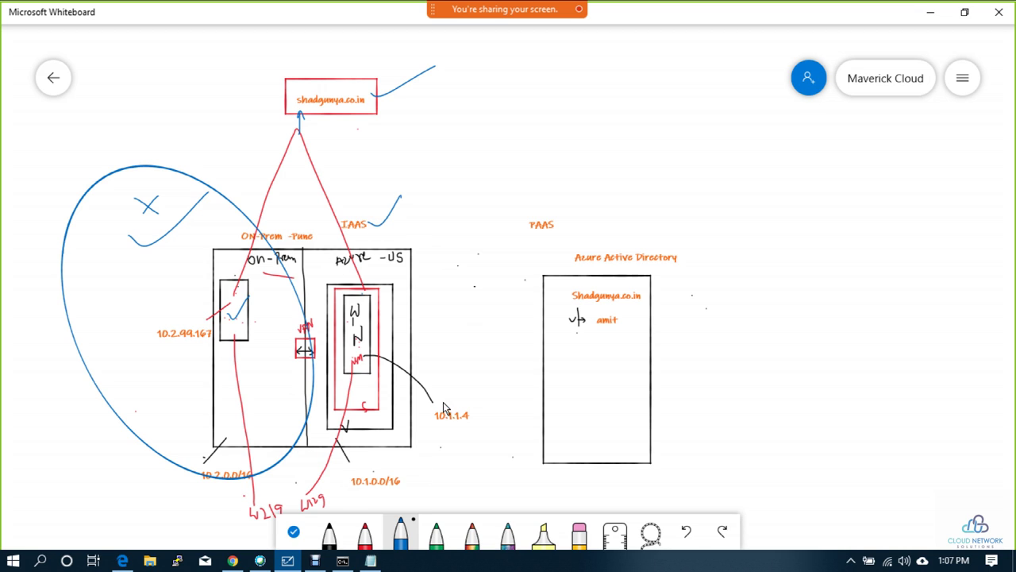
Tick shadgunya.co.in, PAAS and IAAS, and draw an arrow from W-N toward Azure AD with a box between
drag(332, 84, 354, 72)
drag(380, 343, 535, 346)
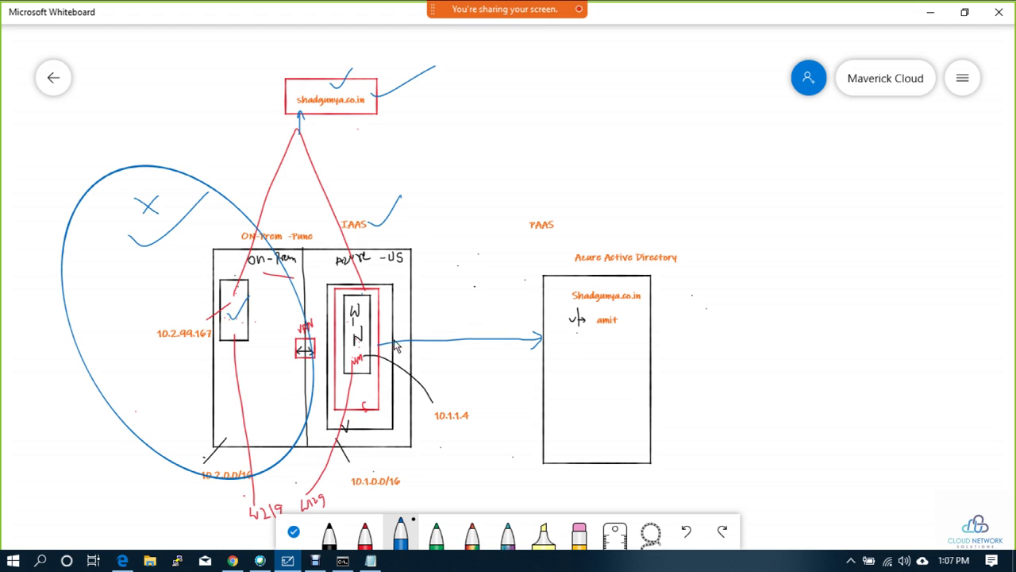
drag(381, 348, 390, 336)
drag(537, 205, 580, 176)
drag(356, 191, 382, 168)
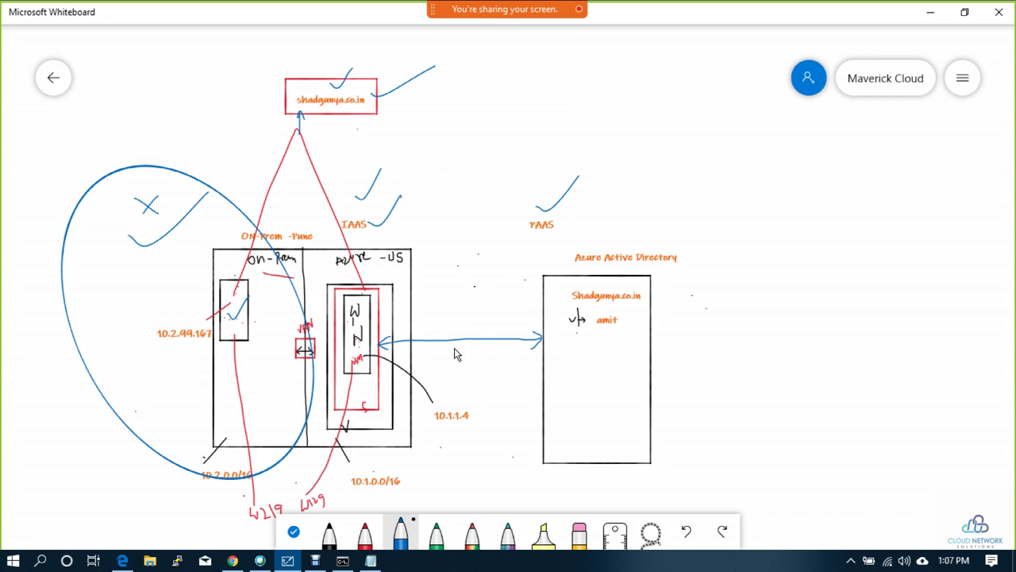
mouse_move(459, 270)
mouse_down()
mouse_move(460, 382)
mouse_move(494, 381)
mouse_move(490, 265)
mouse_move(459, 263)
mouse_move(473, 273)
mouse_up()
drag(467, 207, 472, 253)
Insert an 'AZURE ad CONNECT' text label, box it in blue, and begin circling Azure Active Directory
right_click(454, 160)
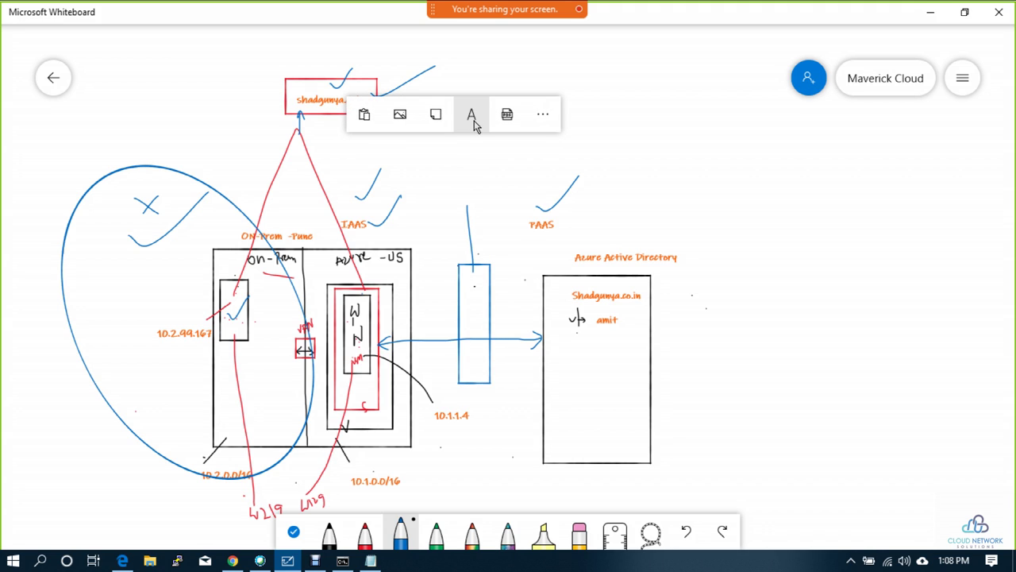
click(473, 119)
text(AZ)
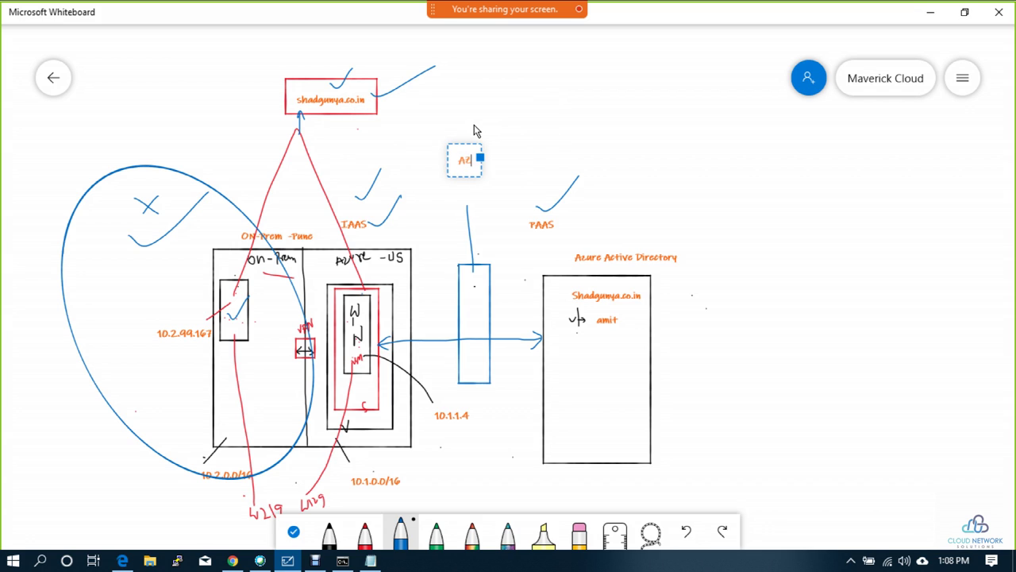
text(URE ad)
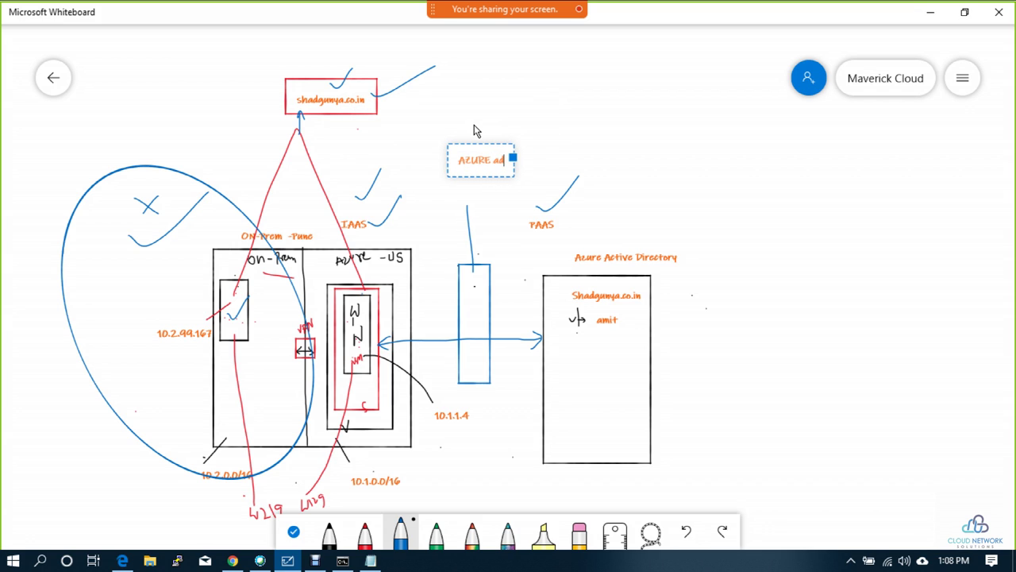
text( CONNECT)
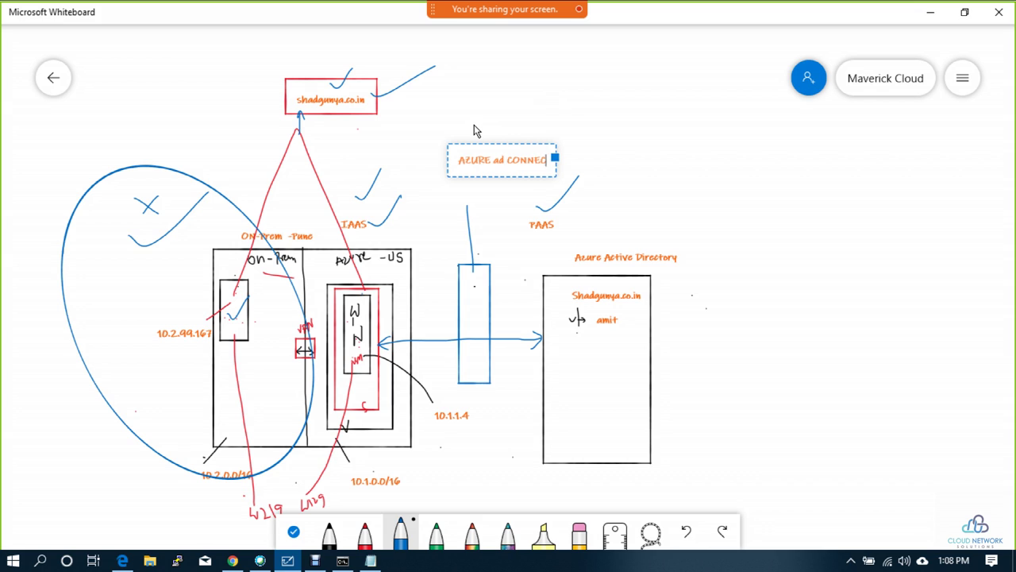
click(626, 155)
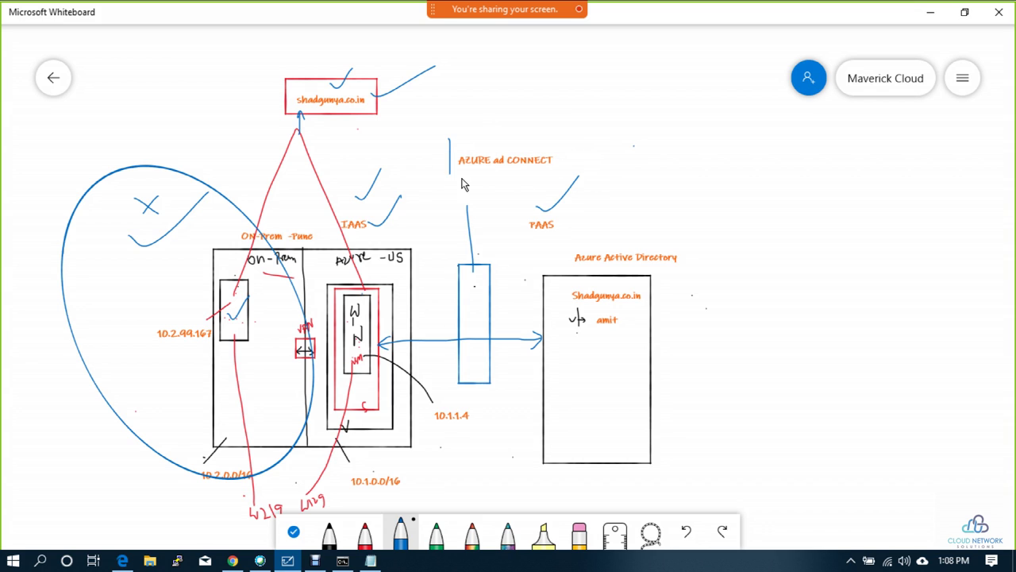
mouse_move(462, 179)
mouse_down()
mouse_move(557, 183)
mouse_move(561, 141)
mouse_move(447, 136)
mouse_move(449, 163)
mouse_up()
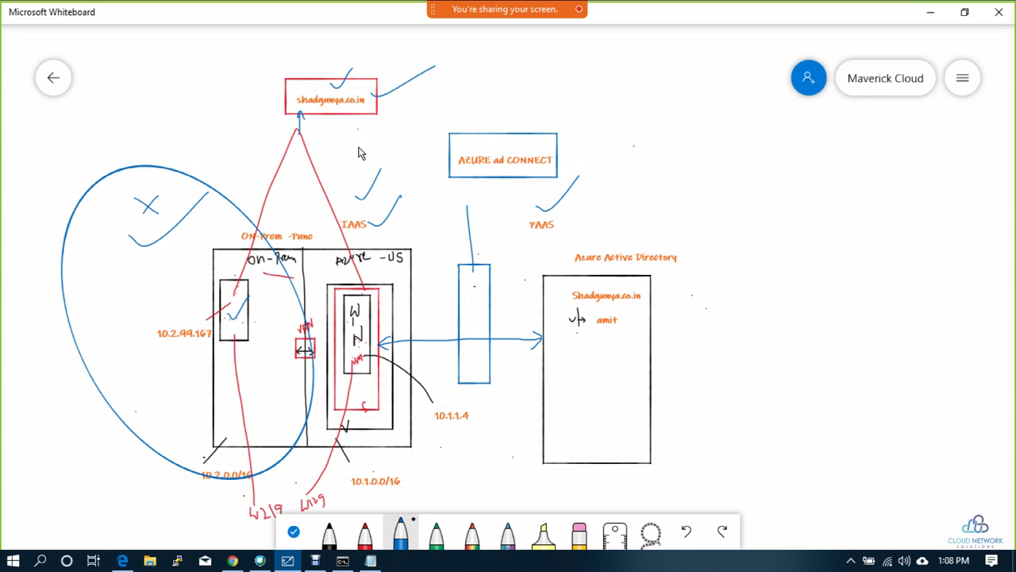
drag(341, 91, 357, 58)
mouse_move(676, 235)
mouse_down()
mouse_move(572, 237)
mouse_move(576, 266)
mouse_move(649, 267)
mouse_move(684, 234)
mouse_up()
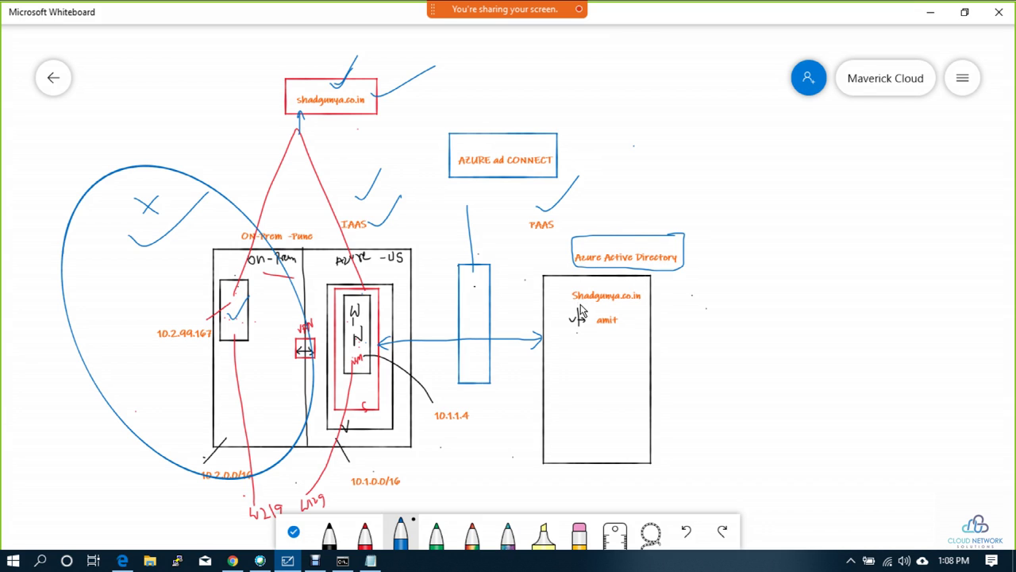
Bracket Shadgunya.co.in, write and box ILAC at top left, and tick the Shadgunya box
mouse_move(572, 289)
mouse_down()
mouse_move(572, 299)
mouse_move(611, 305)
mouse_move(651, 290)
mouse_move(574, 288)
mouse_up()
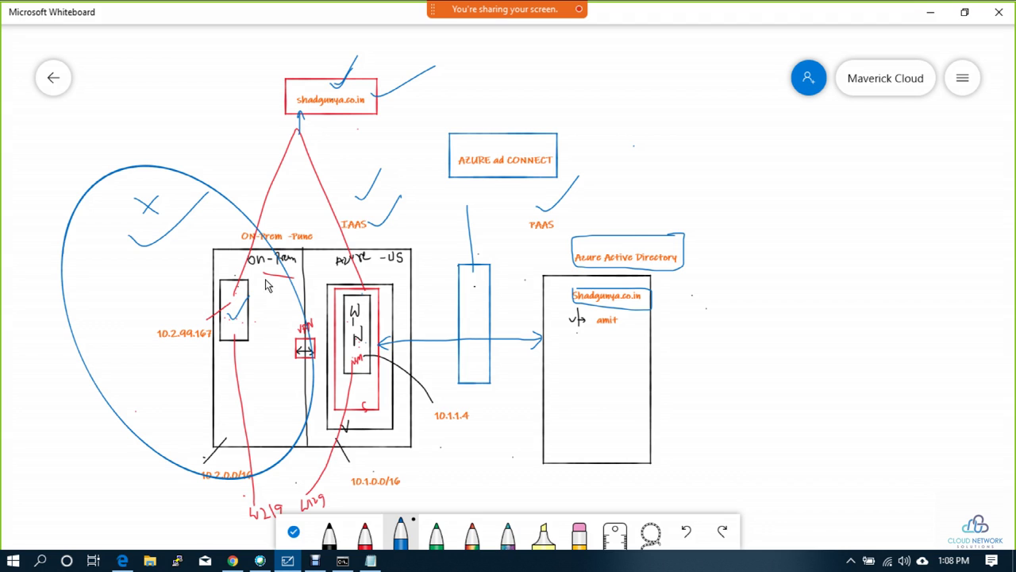
mouse_move(141, 46)
mouse_down()
mouse_move(147, 61)
mouse_move(179, 65)
mouse_move(189, 53)
mouse_move(189, 63)
mouse_up()
mouse_move(125, 33)
mouse_down()
mouse_move(199, 95)
mouse_move(123, 50)
mouse_move(125, 34)
mouse_up()
mouse_move(147, 86)
mouse_down()
mouse_move(158, 115)
mouse_move(163, 106)
mouse_move(155, 127)
mouse_up()
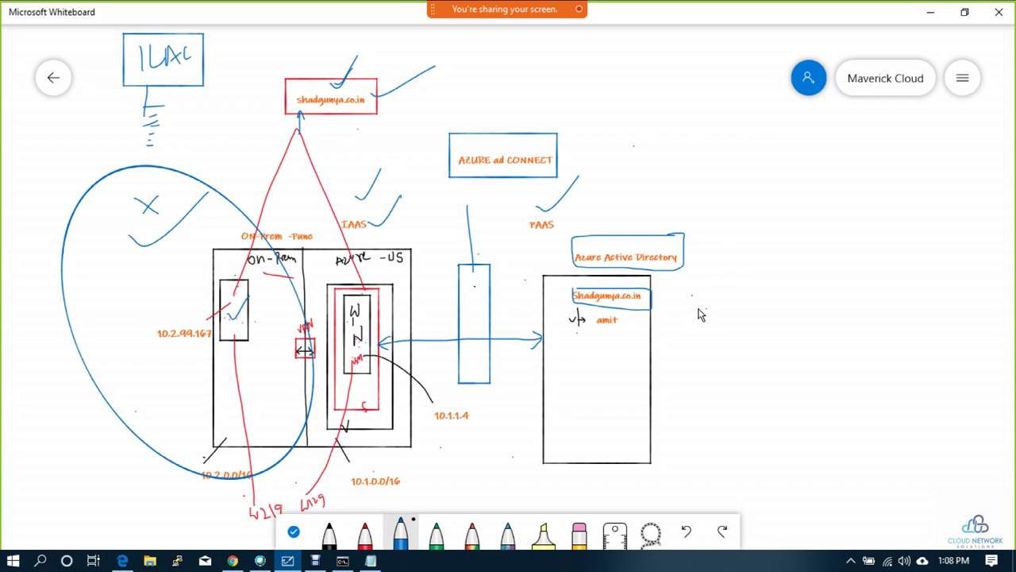
drag(699, 308, 740, 276)
Draw connectors from ILAC to a boxed Az, DB and a circled e, plus a line from AZURE ad CONNECT
mouse_move(201, 71)
mouse_down()
mouse_move(243, 62)
mouse_move(237, 46)
mouse_move(250, 33)
mouse_move(254, 60)
mouse_move(219, 67)
mouse_move(588, 61)
mouse_move(604, 74)
mouse_move(613, 53)
mouse_up()
mouse_move(613, 52)
mouse_down()
mouse_move(605, 81)
mouse_move(575, 81)
mouse_move(565, 107)
mouse_move(590, 117)
mouse_move(613, 110)
mouse_move(612, 119)
mouse_up()
mouse_move(565, 73)
mouse_down()
mouse_move(566, 55)
mouse_move(625, 34)
mouse_move(637, 56)
mouse_up()
mouse_move(553, 73)
mouse_down()
mouse_move(596, 150)
mouse_move(612, 141)
mouse_up()
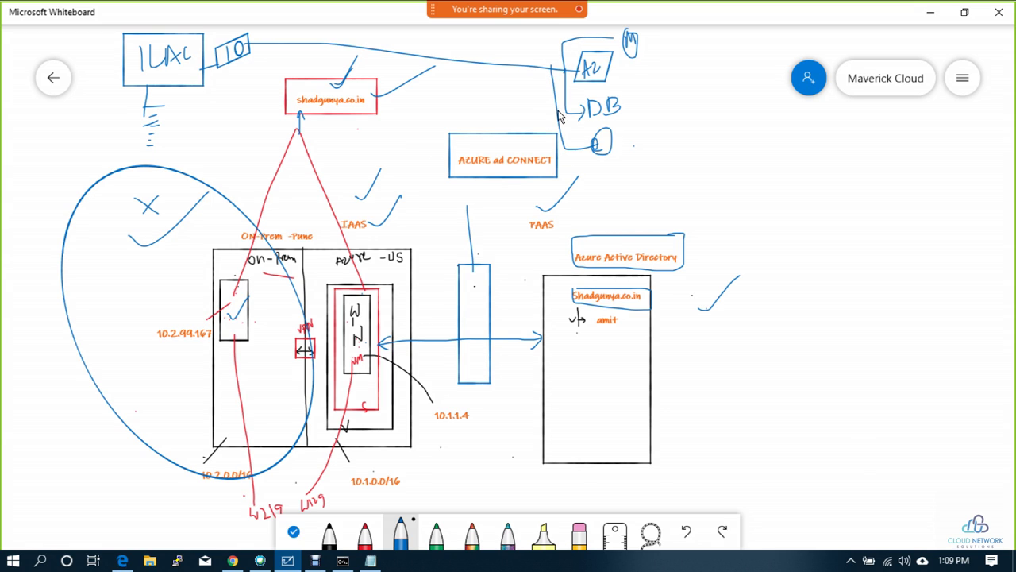
drag(549, 68, 613, 177)
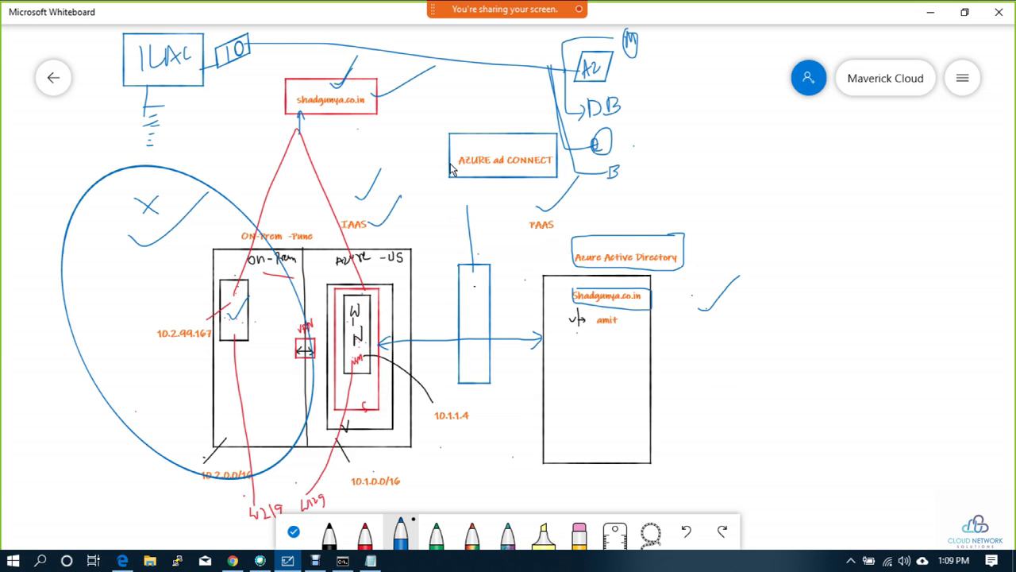
drag(450, 162, 467, 127)
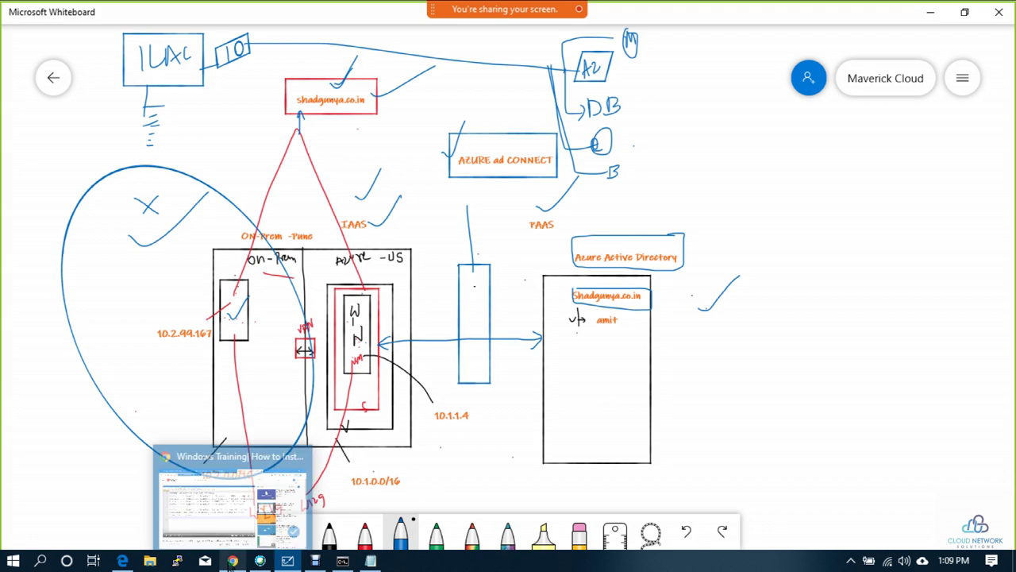
In the Azure portal, go from Resource groups back Home and open Virtual networks from the services menu
click(231, 562)
click(89, 12)
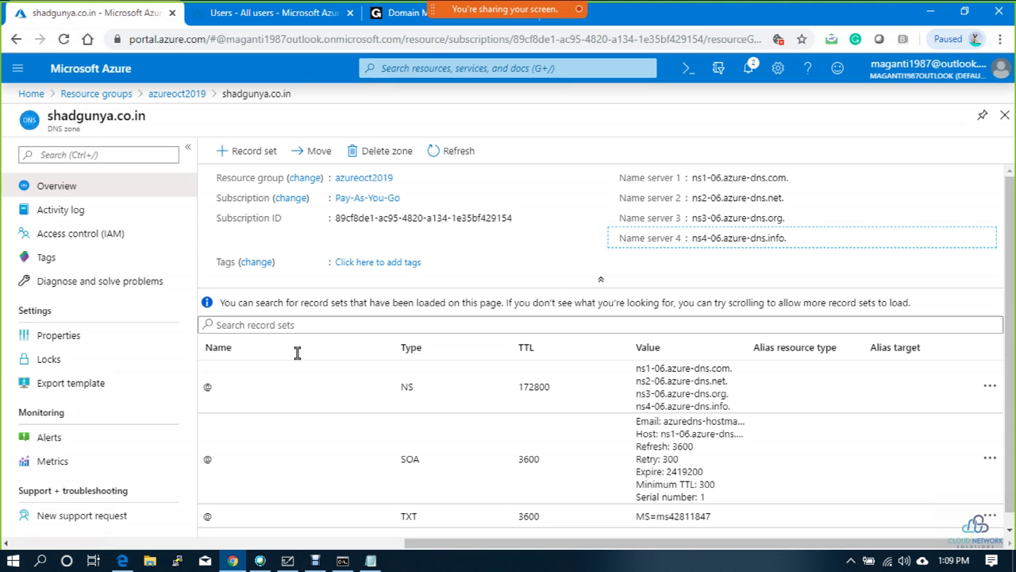
click(81, 94)
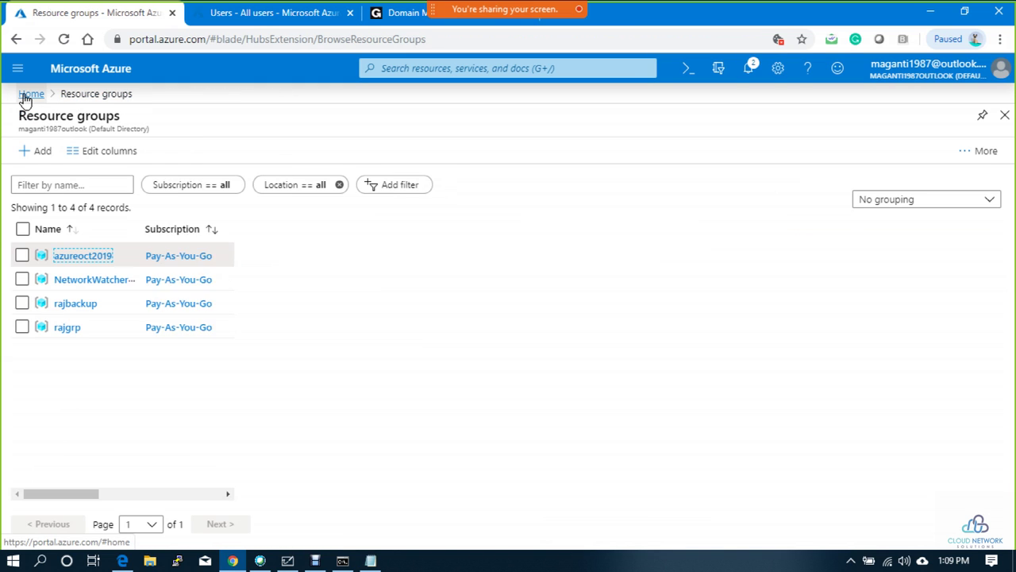
click(30, 93)
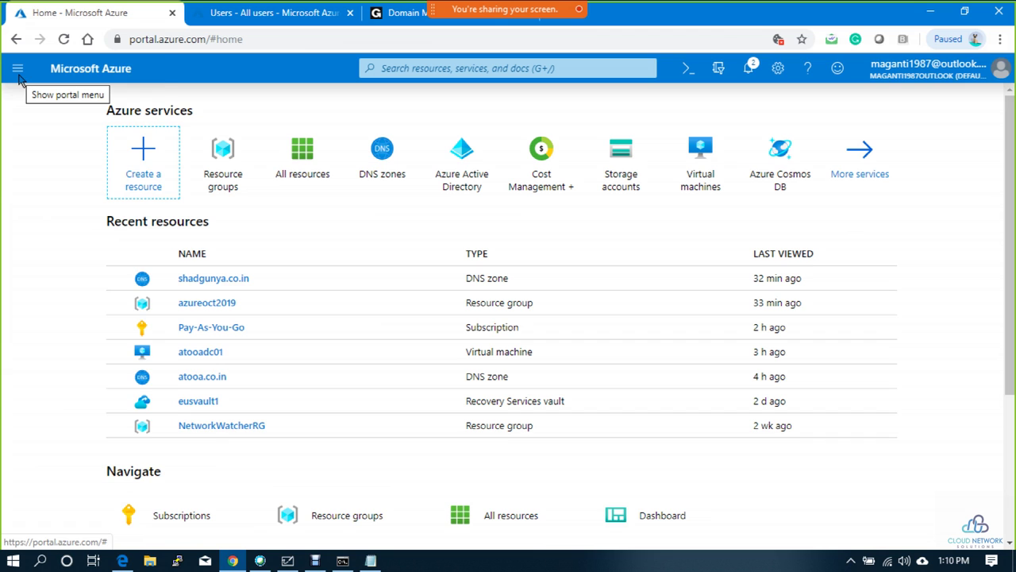
click(17, 70)
scroll(83, 302, up, 3)
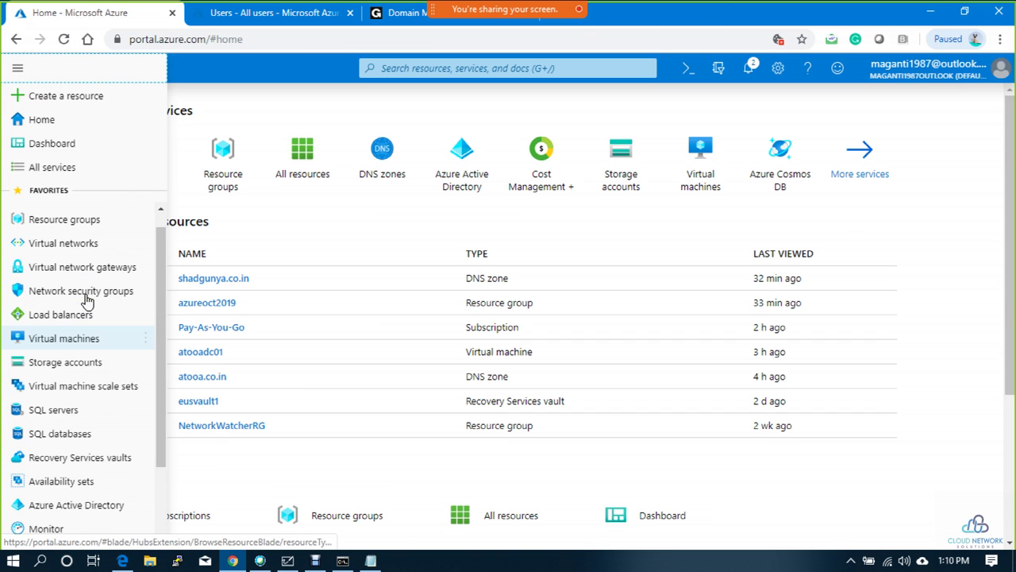
scroll(87, 297, up, 1)
click(75, 267)
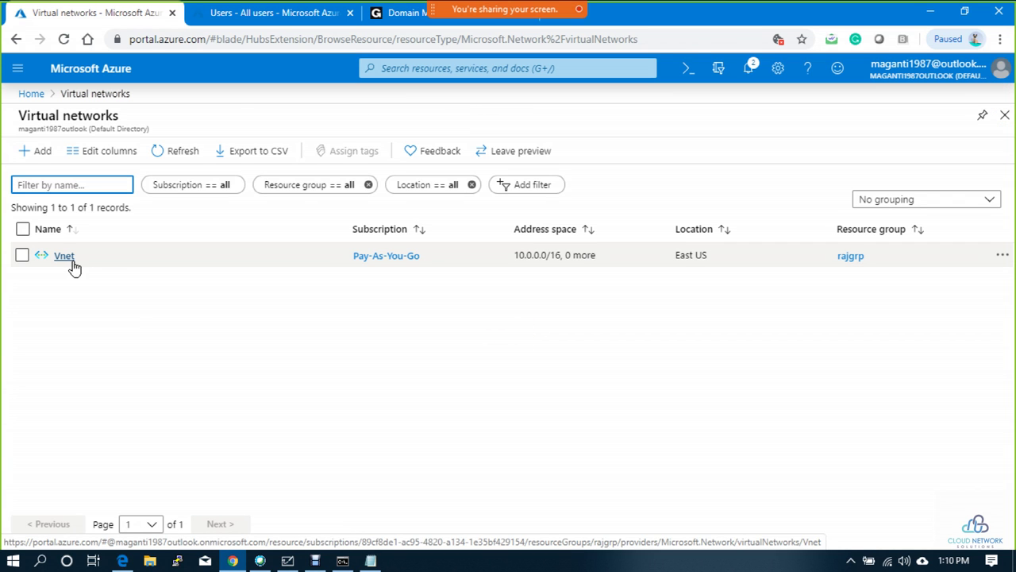
Start a virtual network named mgmtvnet with address space 10.1.0.0/16 in resource group azureoct2019
click(37, 161)
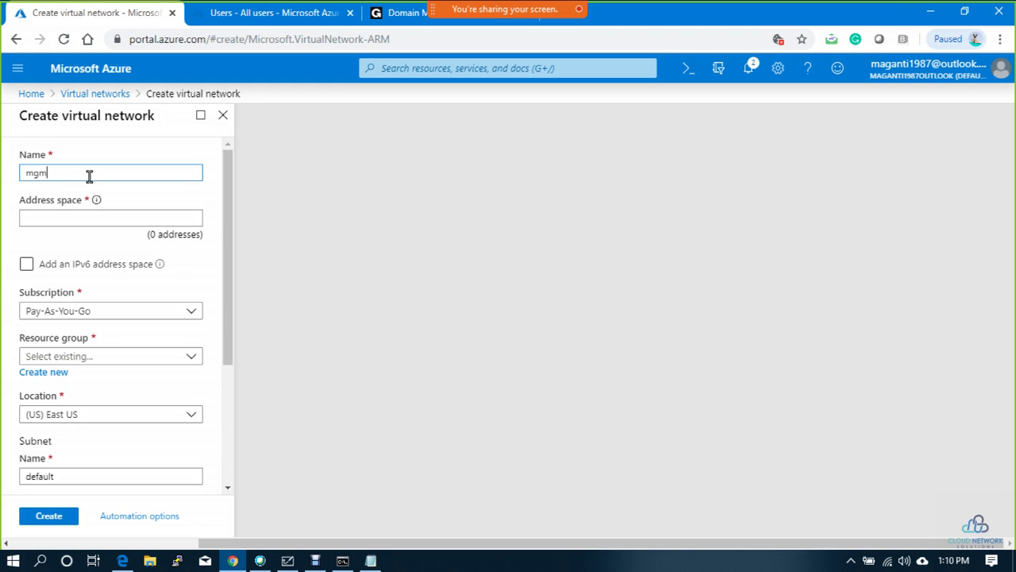
key(Tab)
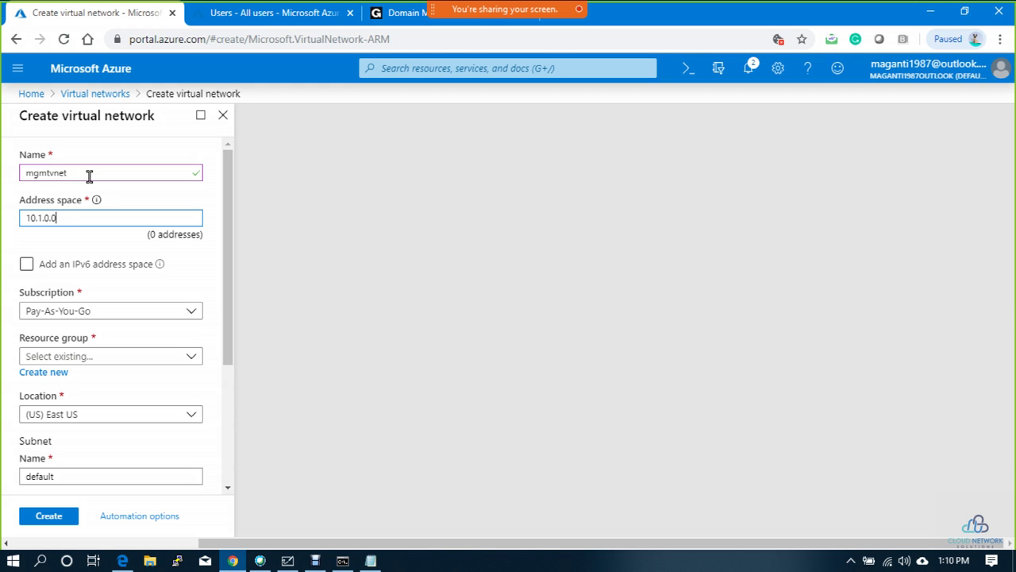
key(Tab)
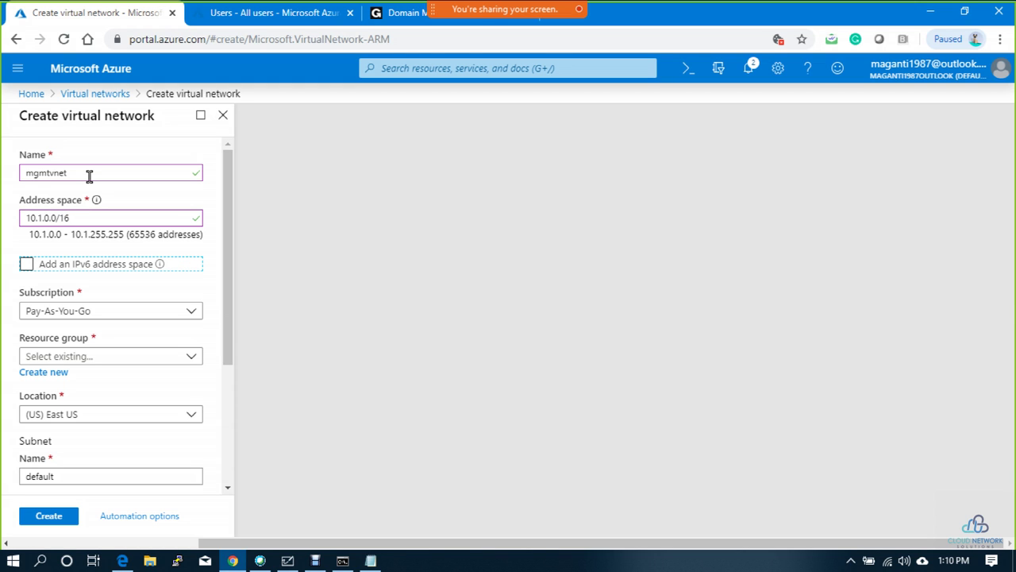
scroll(111, 339, down, 2)
scroll(115, 343, up, 1)
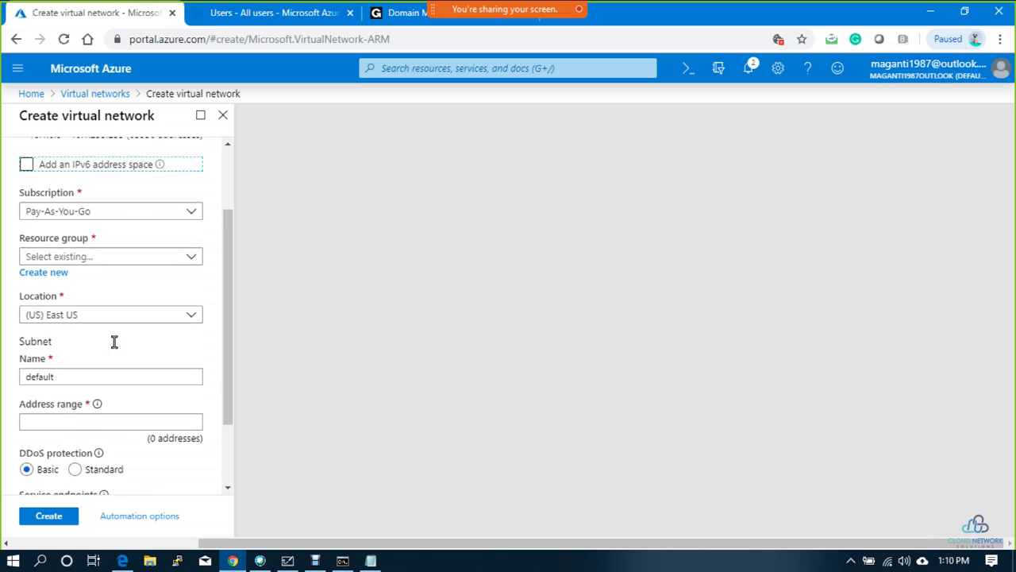
click(162, 280)
click(107, 302)
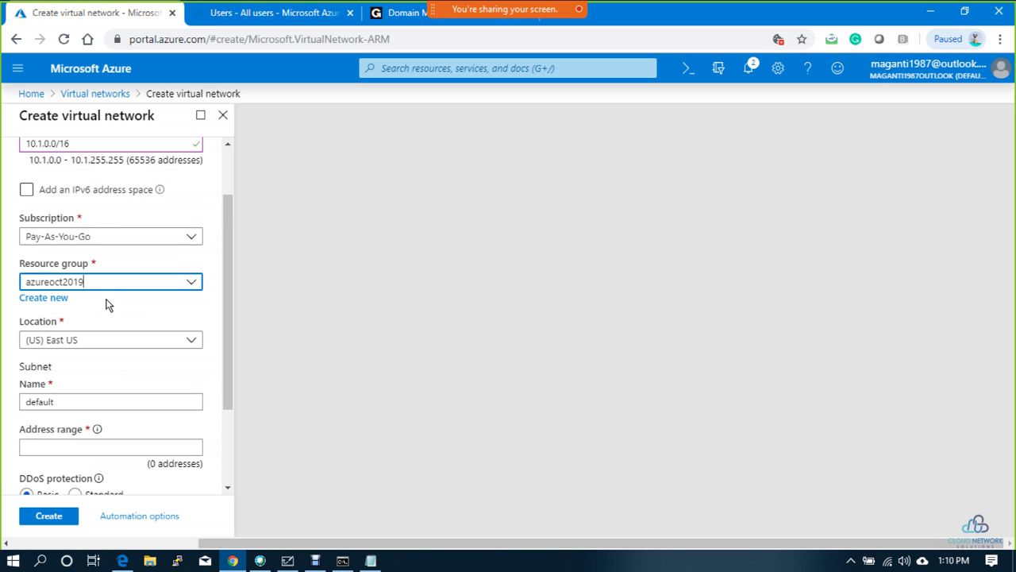
Set the subnet to adsubnet with range 10.1.1.0/24, leave IPv6 off, and create the network
scroll(78, 196, up, 2)
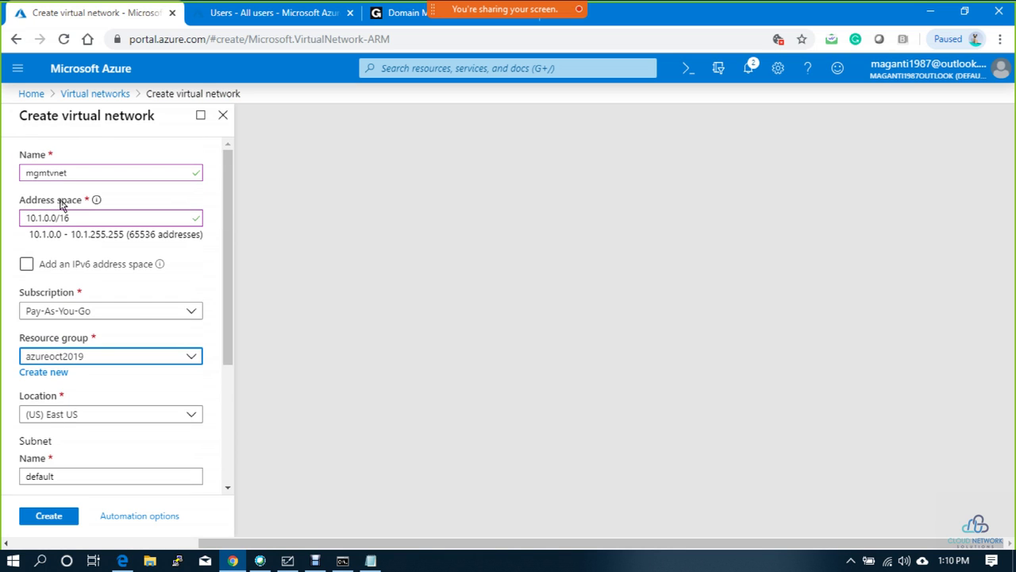
scroll(23, 441, down, 2)
drag(73, 405, 9, 399)
text(adsubnet)
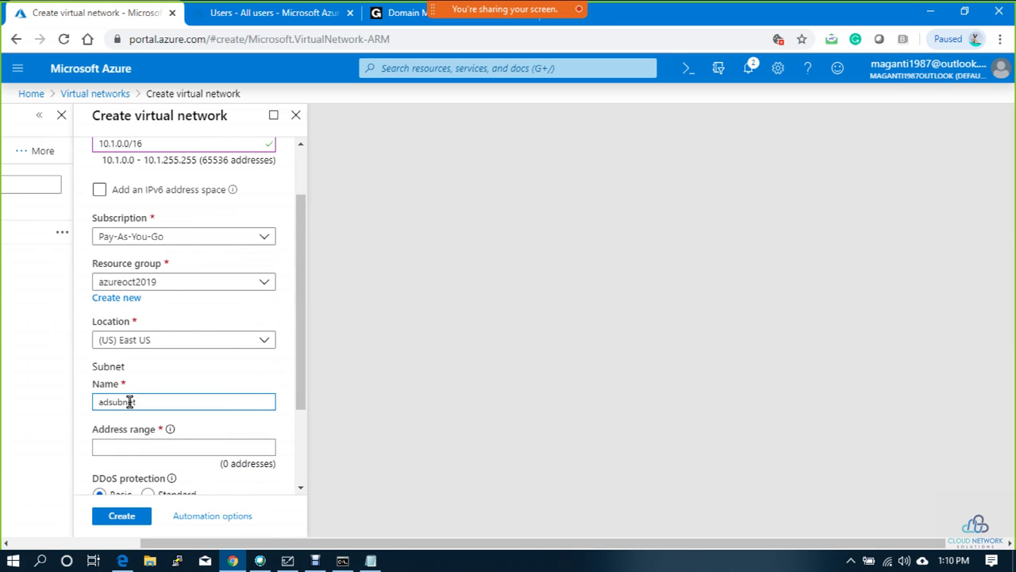
click(125, 446)
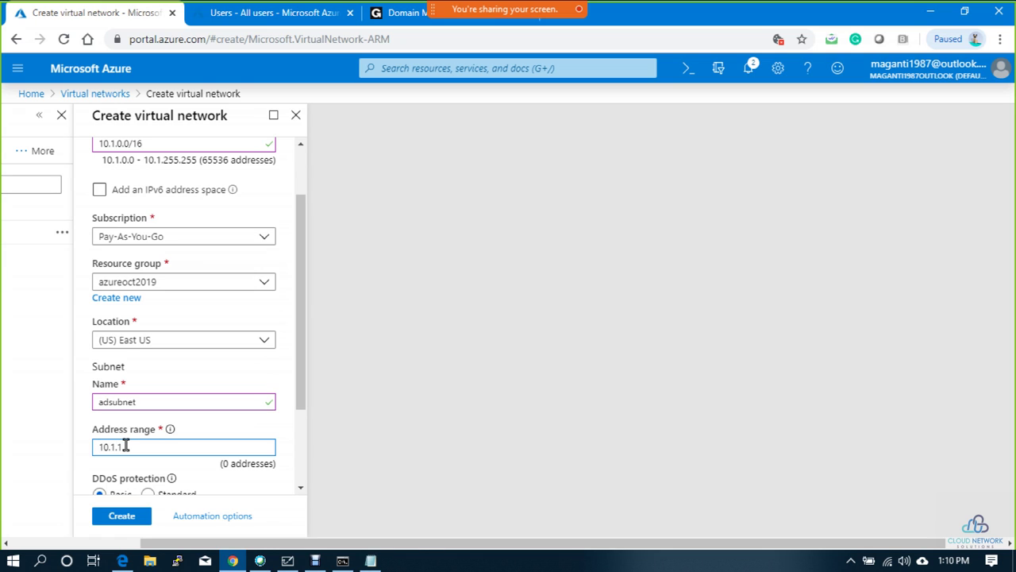
text(10.1.10/24)
click(124, 446)
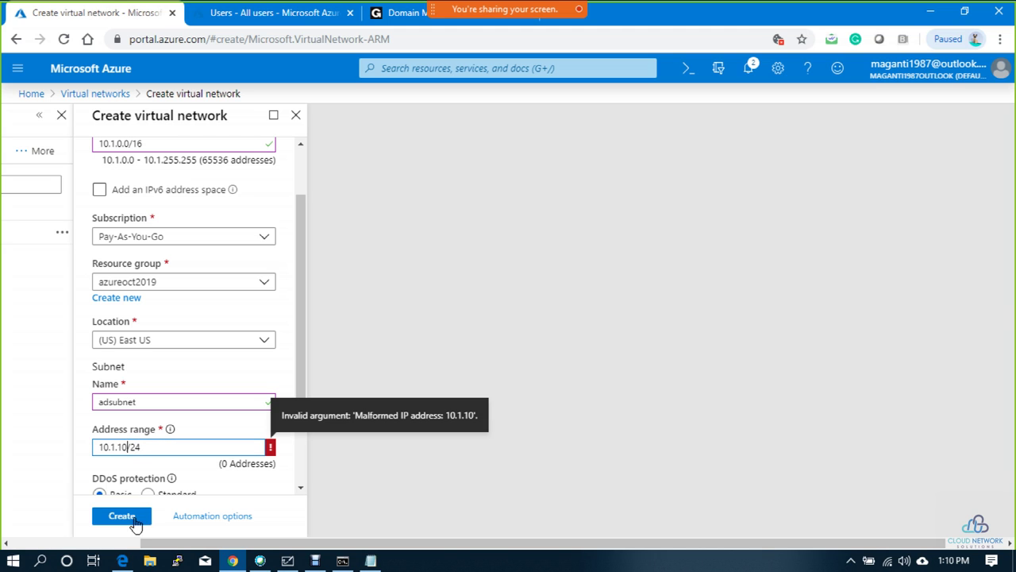
text(.)
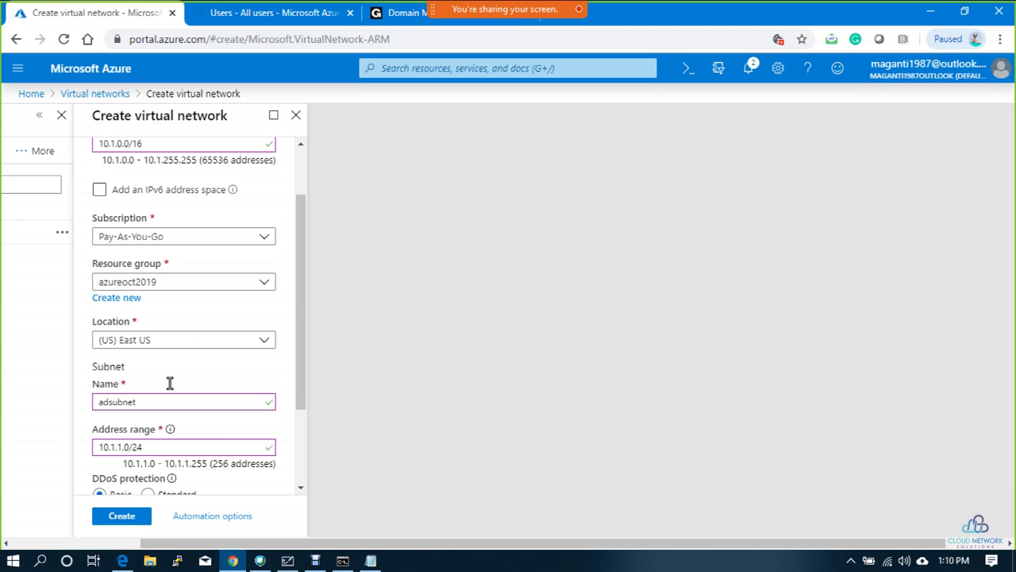
scroll(184, 230, up, 2)
click(99, 264)
click(130, 524)
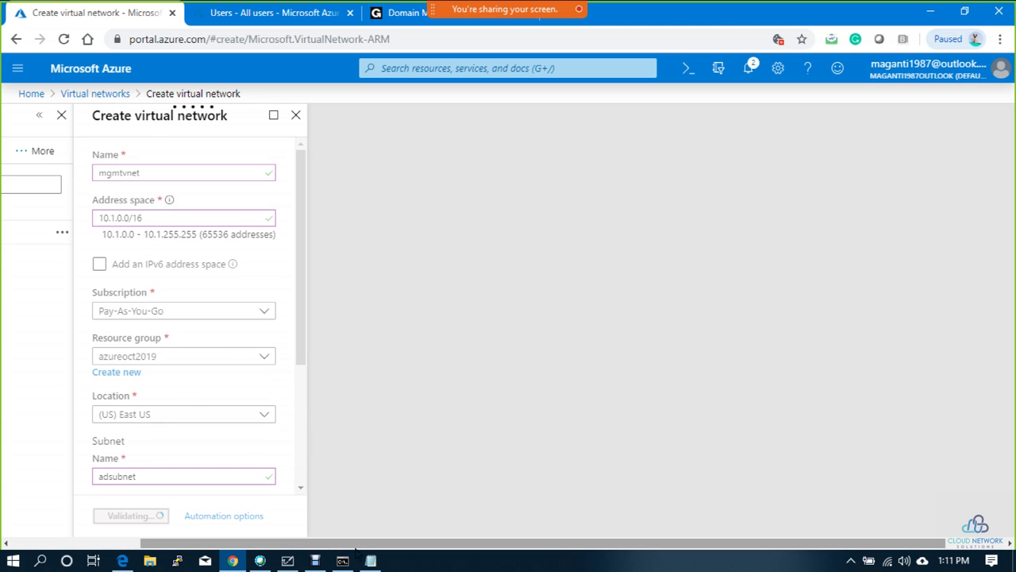
Bring up the Notepad task list and highlight each step from Create VM to Connect On-prem AD
click(371, 561)
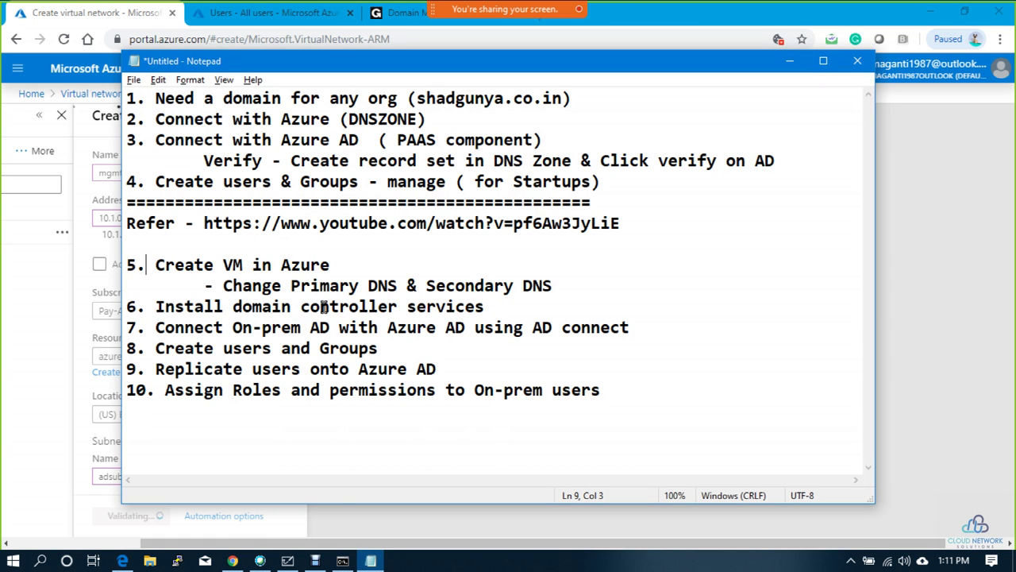
click(371, 561)
click(371, 561)
drag(127, 262, 631, 413)
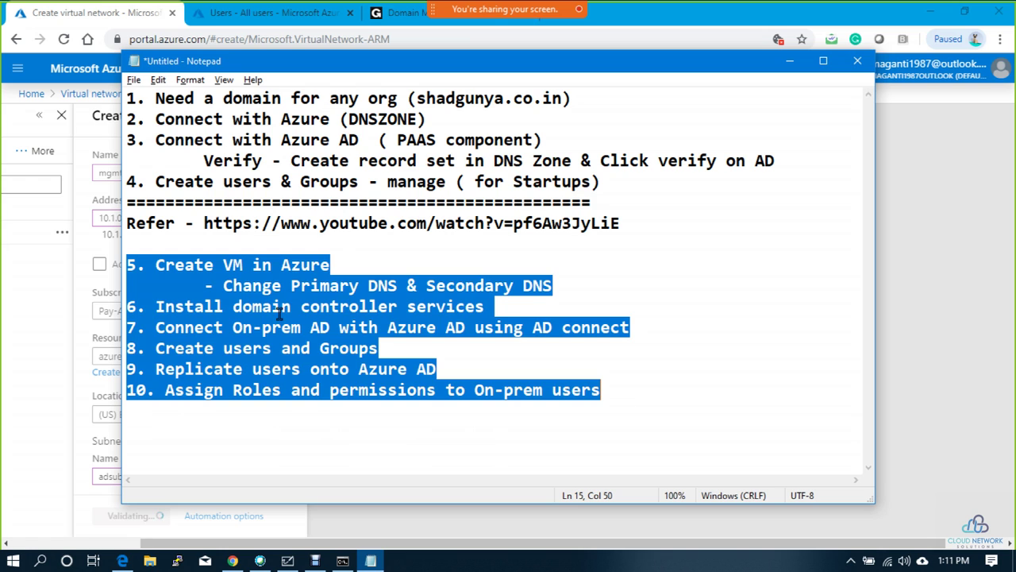
click(198, 270)
drag(156, 264, 332, 265)
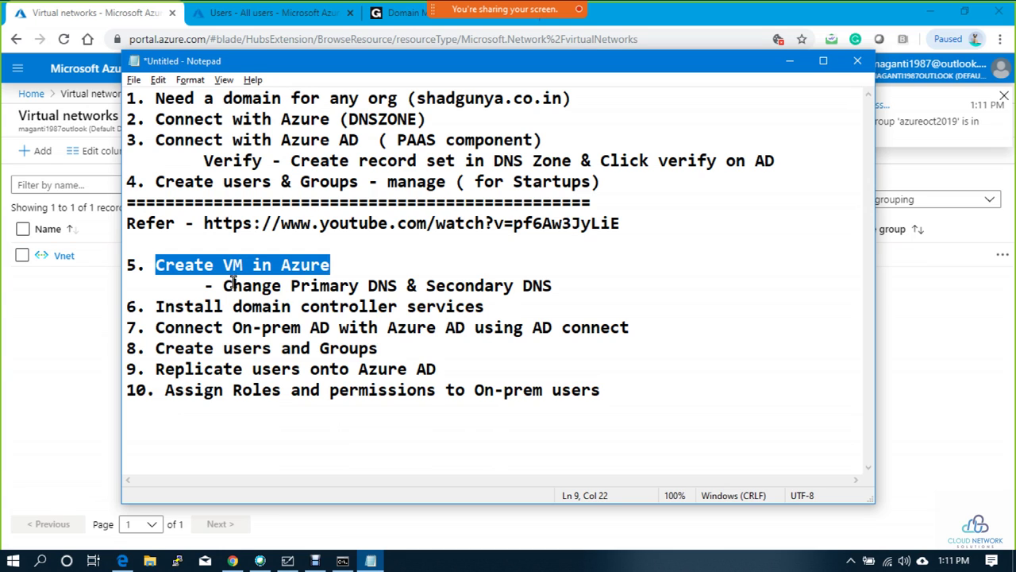
drag(233, 285, 554, 288)
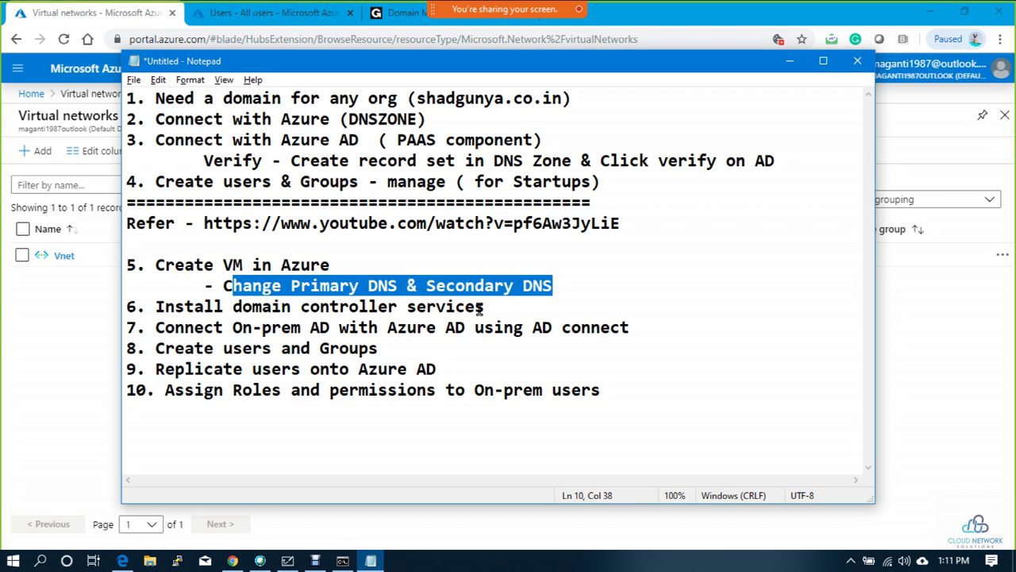
drag(487, 308, 162, 295)
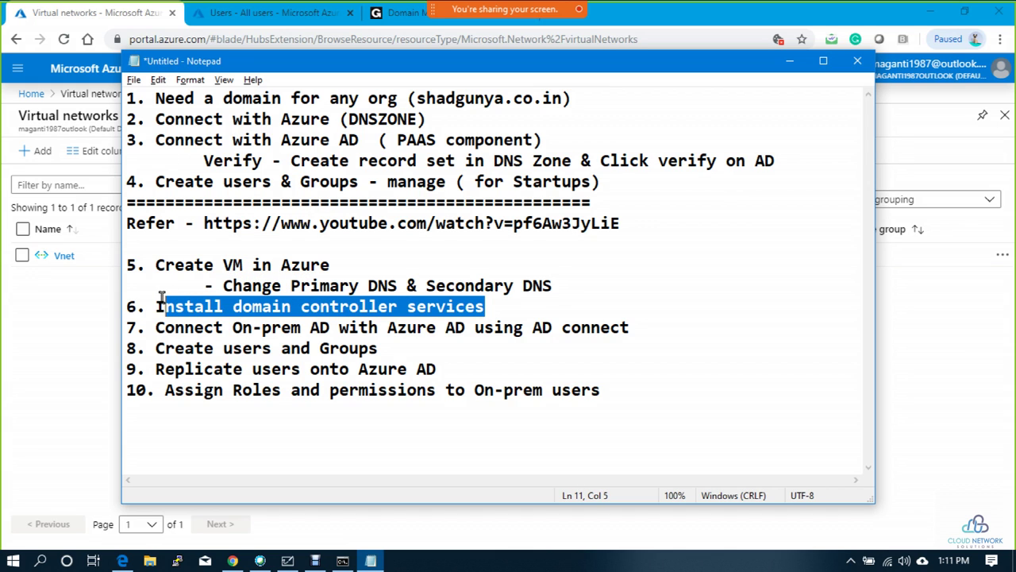
drag(156, 327, 205, 327)
drag(403, 336, 632, 327)
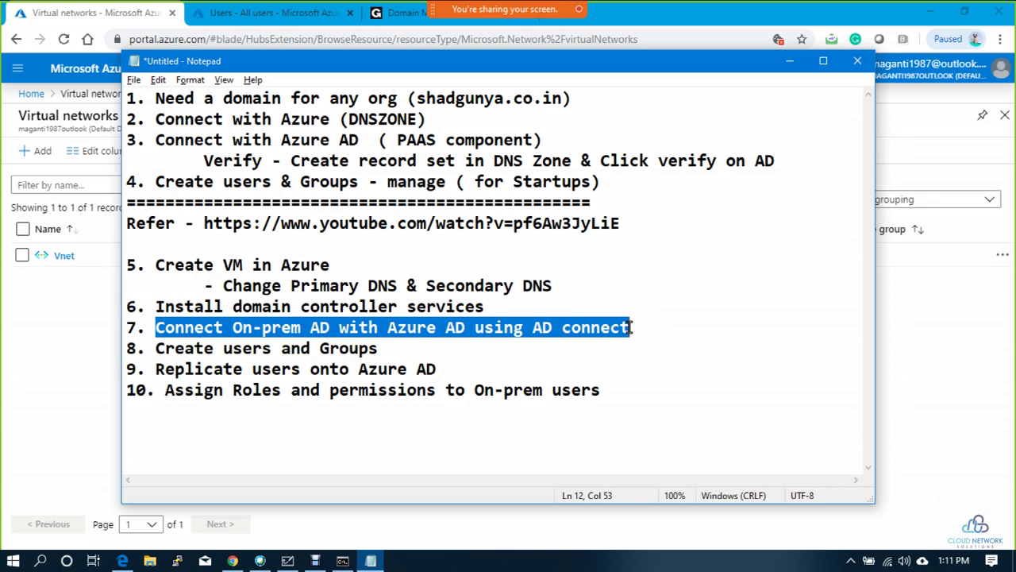
In step 7, add '(PAAS)' after Azure AD and insert 'or IAAS AD server' after On-prem AD
click(436, 349)
drag(388, 328, 475, 327)
click(475, 327)
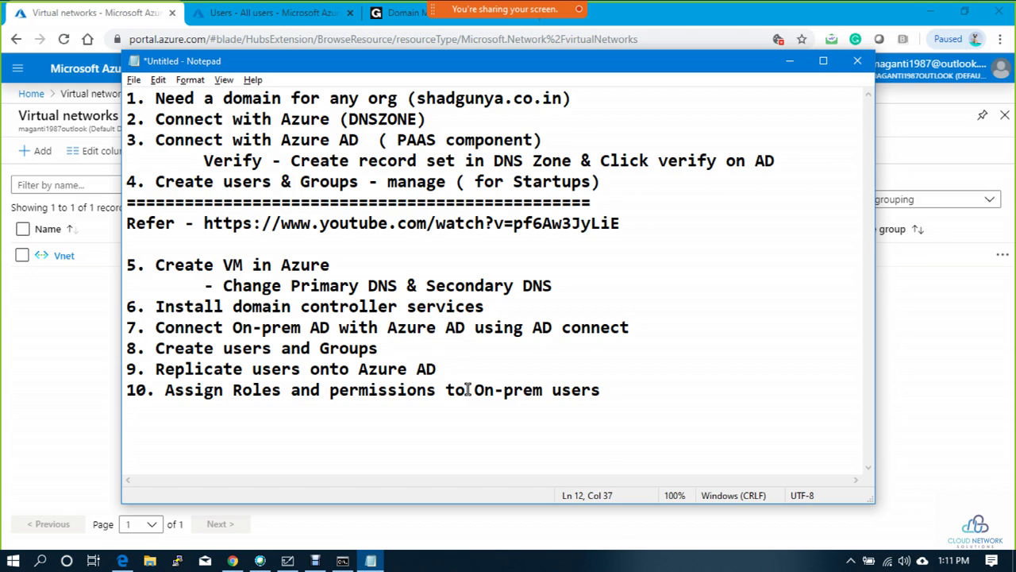
key(BackSpace)
text((PAAS))
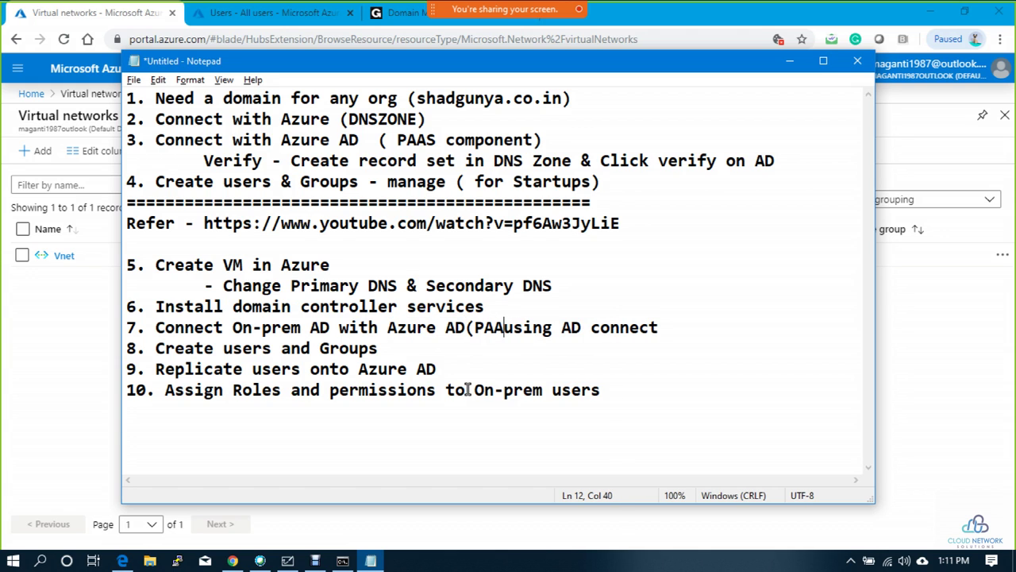
click(330, 328)
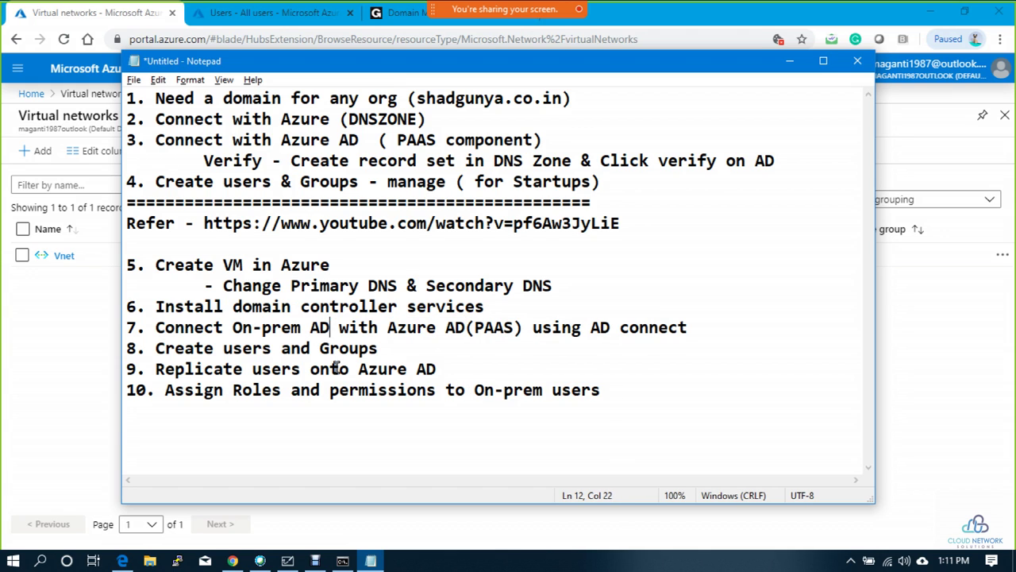
text(or )
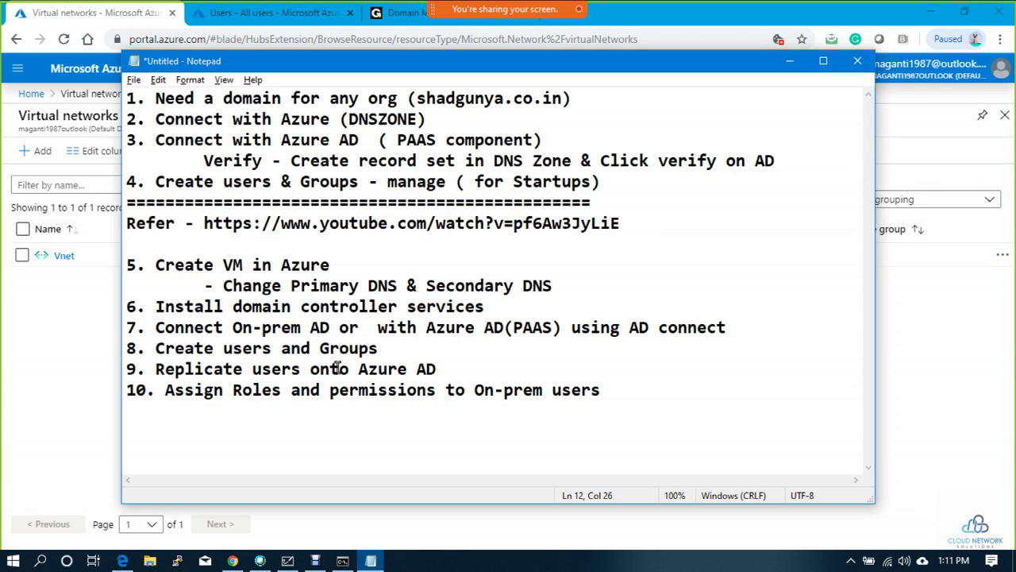
text(A)
key(BackSpace)
text(IAAS ()
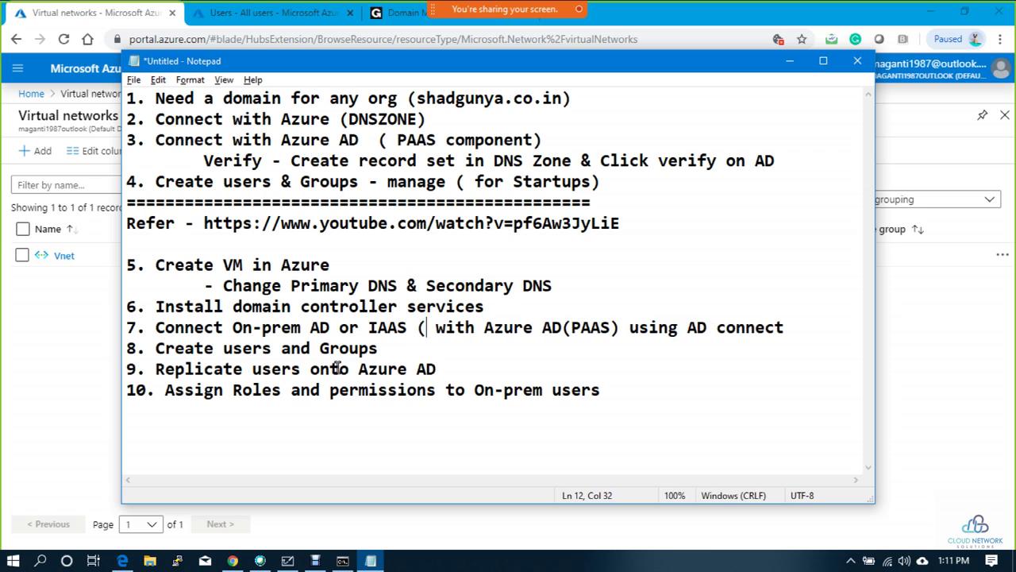
key(BackSpace)
text(AD server ()
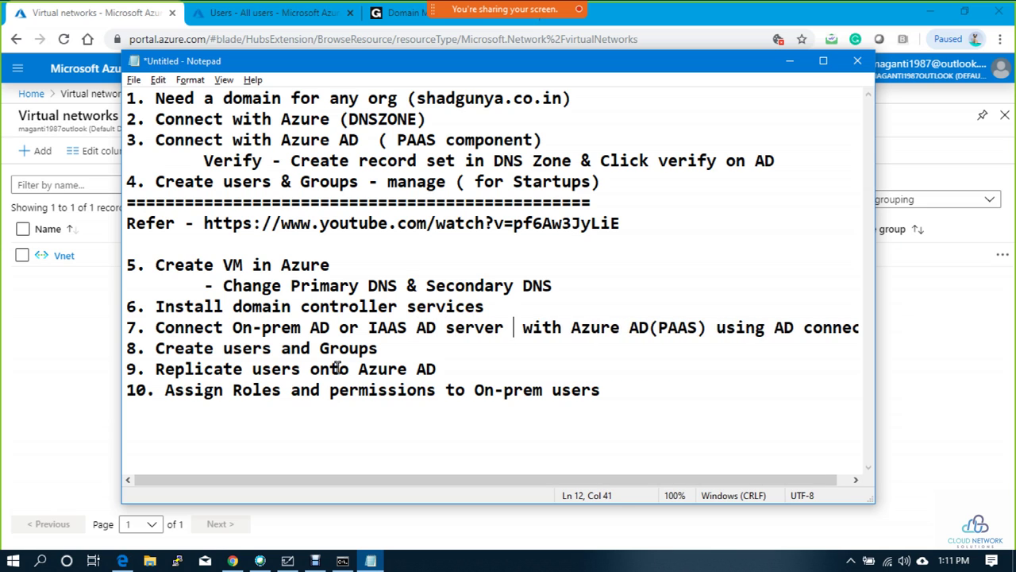
key(BackSpace)
key(BackSpace)
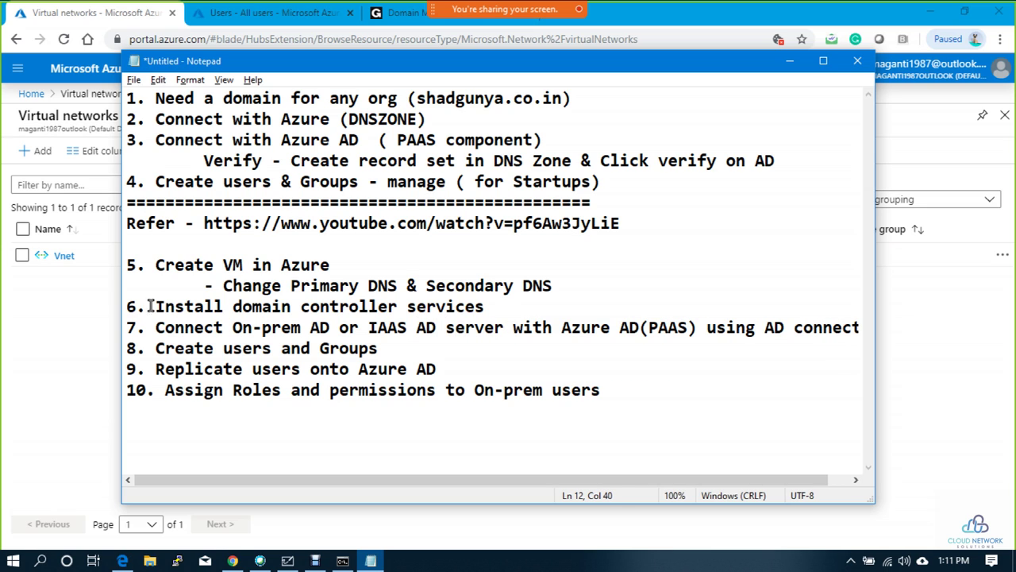
Check the wording of step 7 and insert 'Azure' before 'AD connect'
double_click(291, 330)
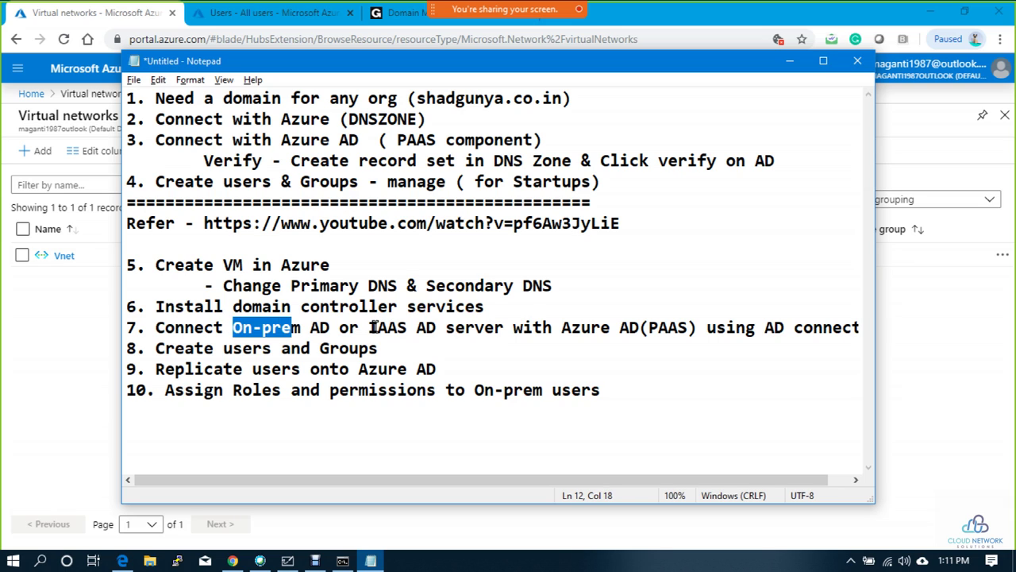
click(383, 327)
drag(387, 326, 425, 328)
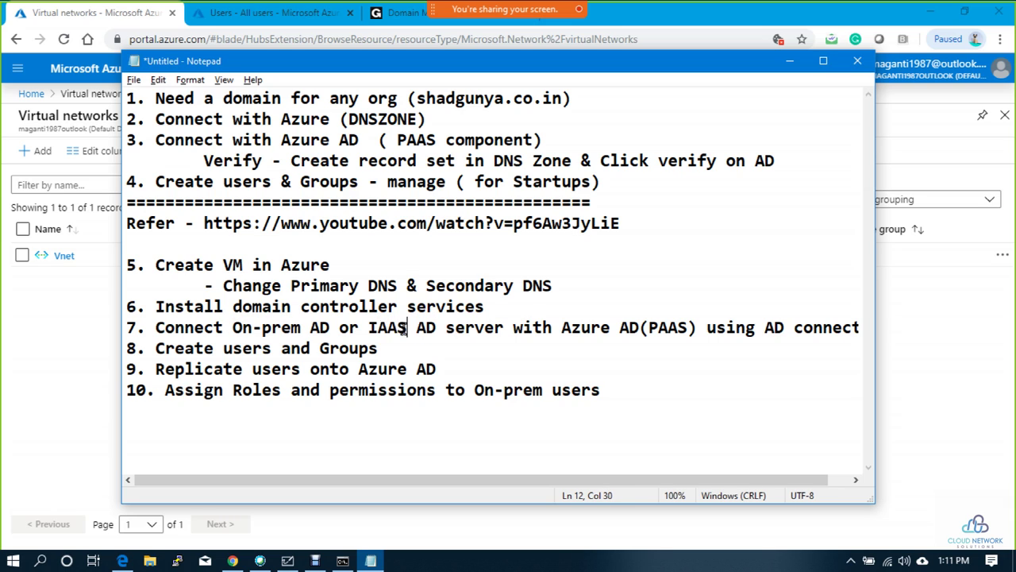
double_click(393, 328)
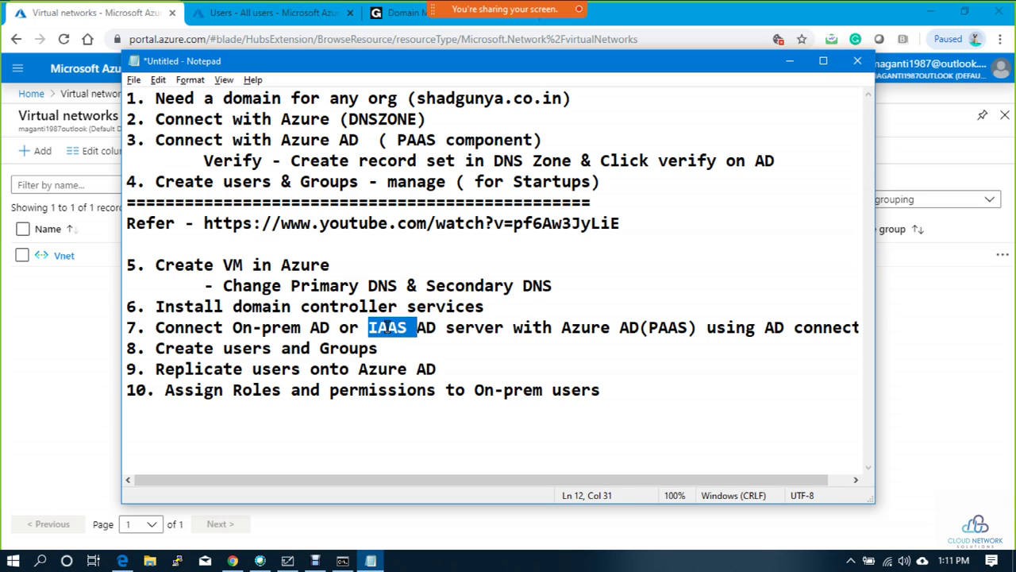
drag(416, 328, 361, 327)
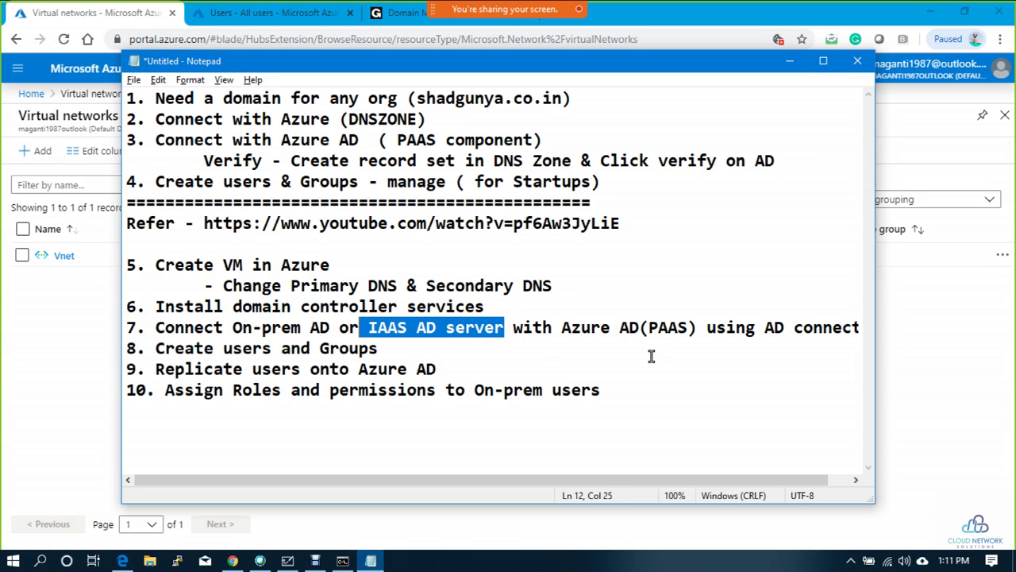
drag(698, 327, 571, 327)
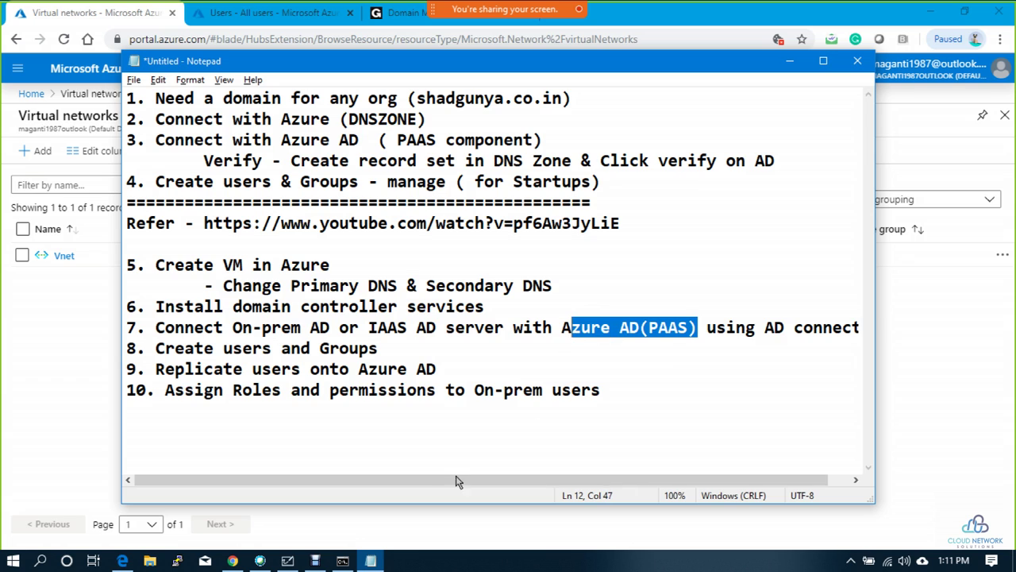
scroll(702, 467, right, 1)
drag(839, 328, 696, 327)
click(744, 327)
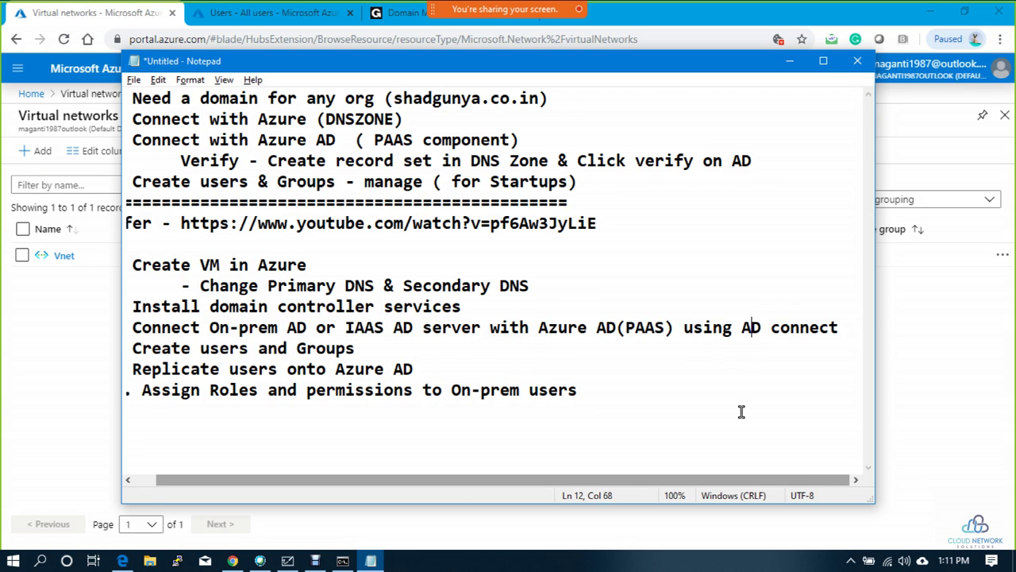
text(Azure A)
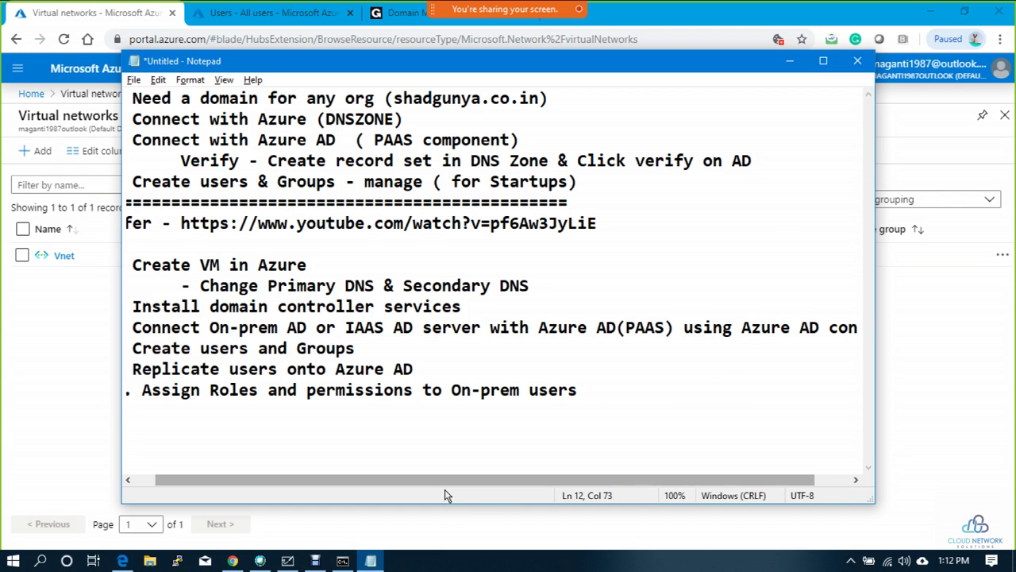
drag(344, 481, 320, 481)
click(823, 61)
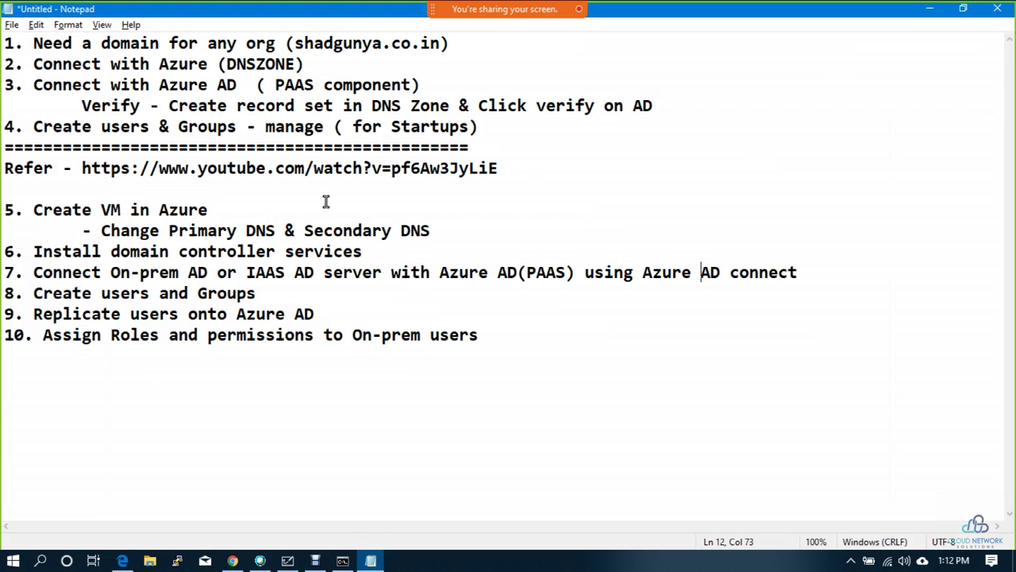
drag(259, 293, 35, 293)
double_click(141, 272)
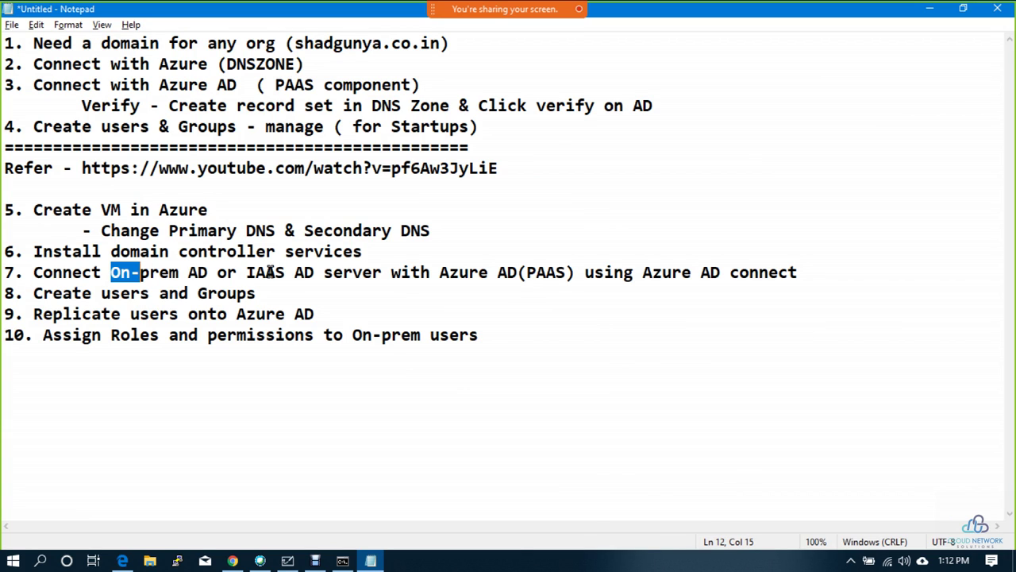
double_click(271, 274)
click(159, 272)
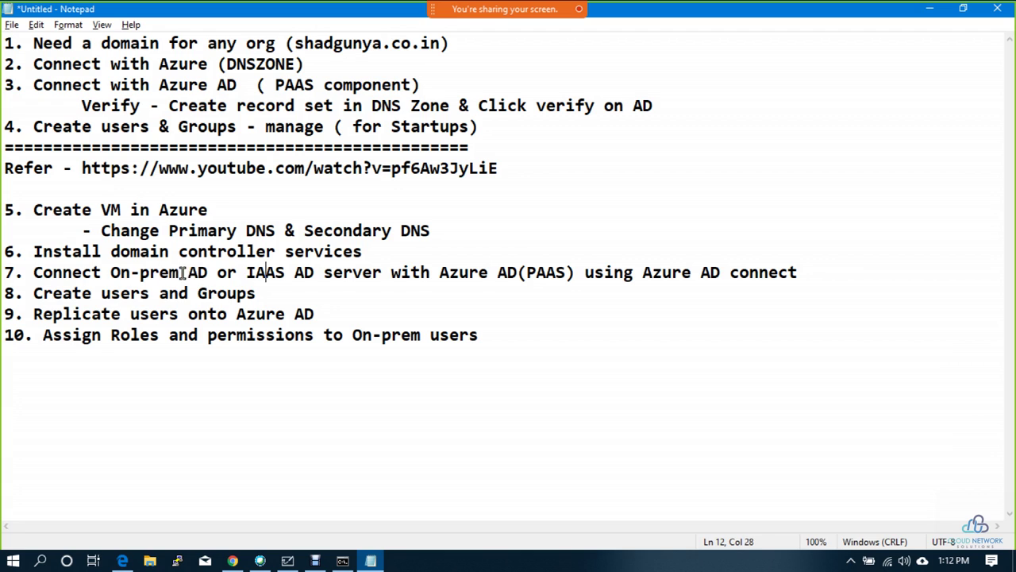
click(147, 272)
click(262, 274)
drag(256, 293, 31, 294)
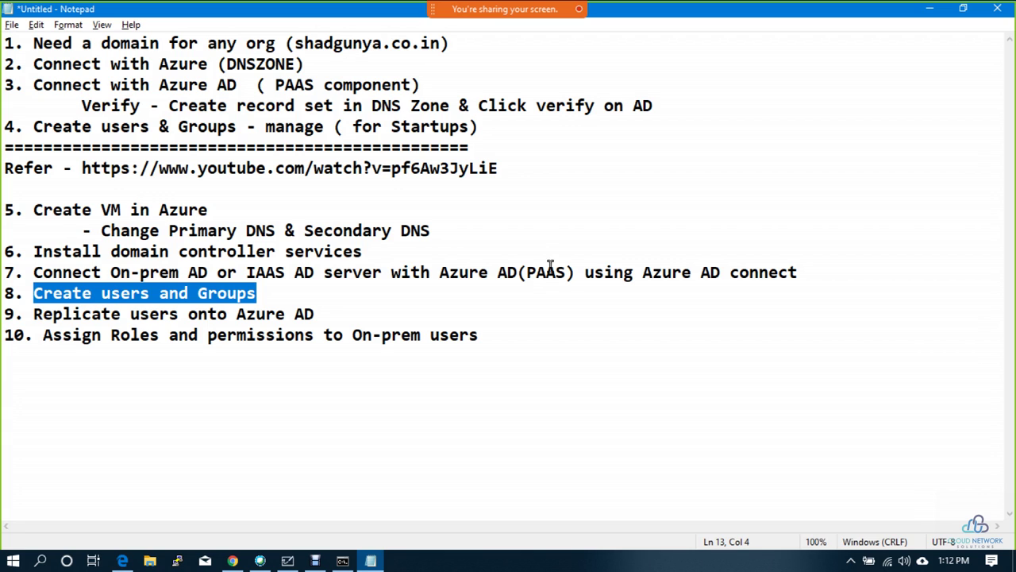
drag(575, 271, 444, 263)
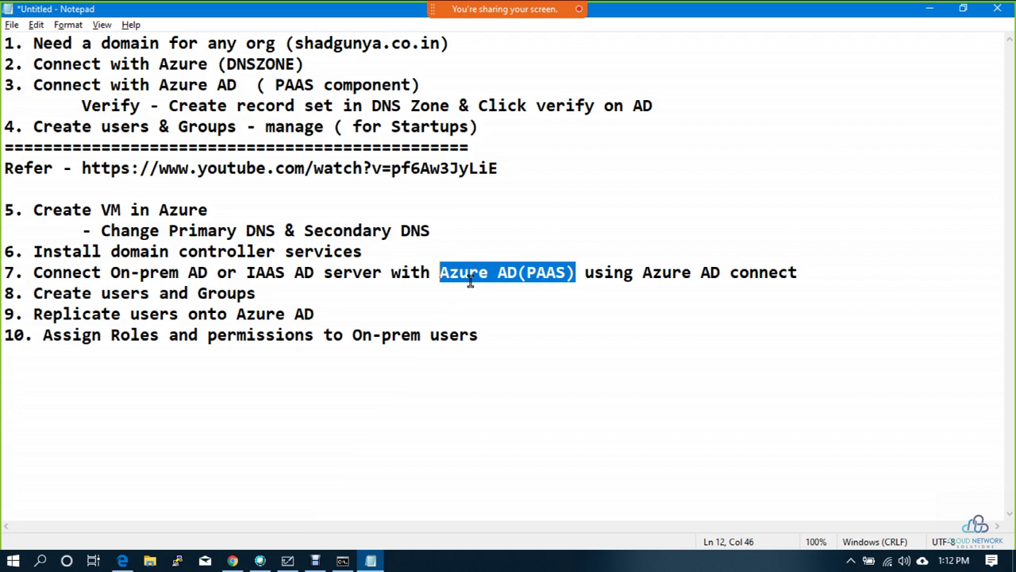
drag(479, 337, 43, 314)
click(821, 367)
Refresh the empty virtual networks list, check the notifications, and return to the portal Home
click(931, 9)
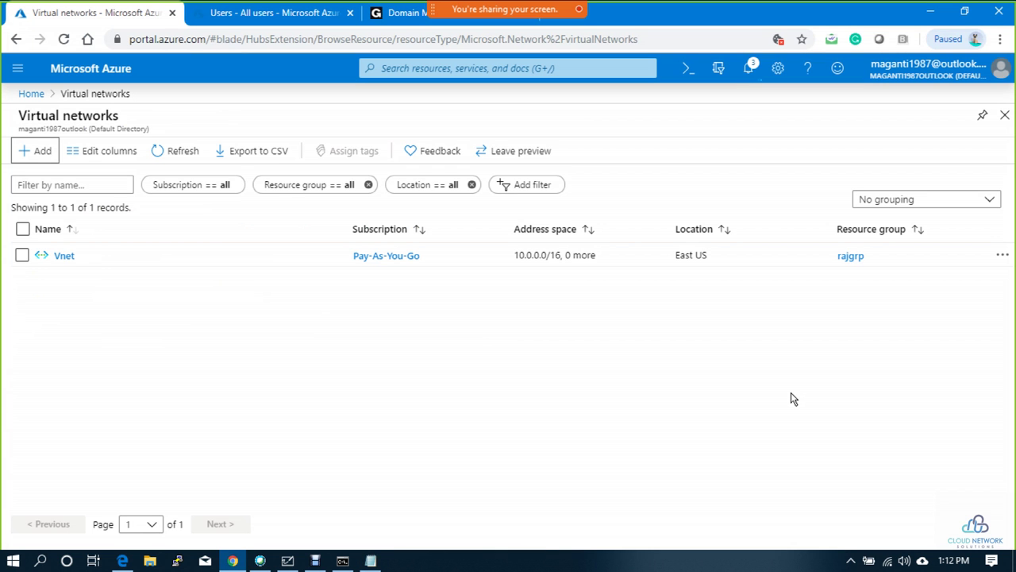
click(175, 149)
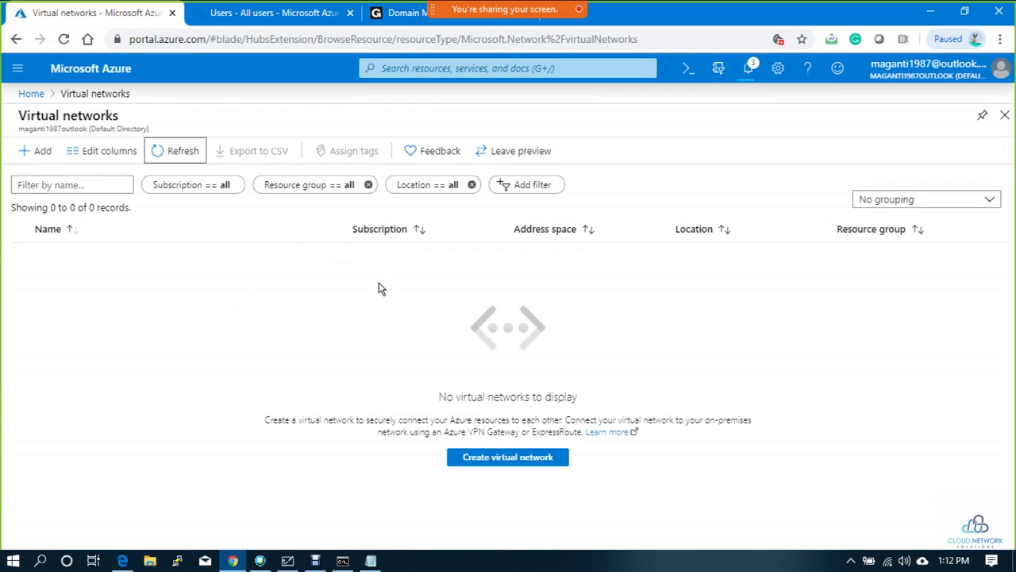
click(172, 155)
click(750, 69)
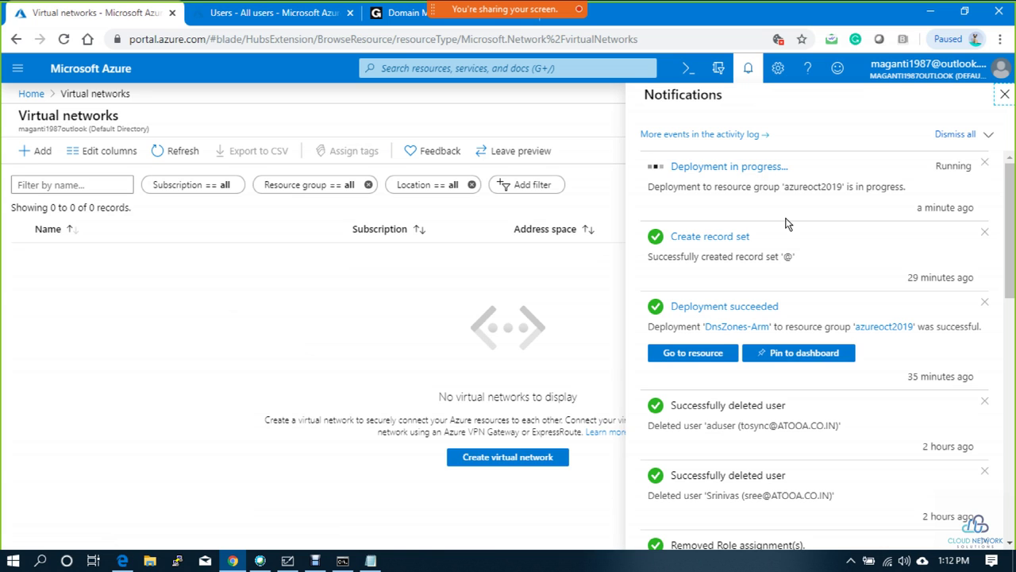
click(32, 93)
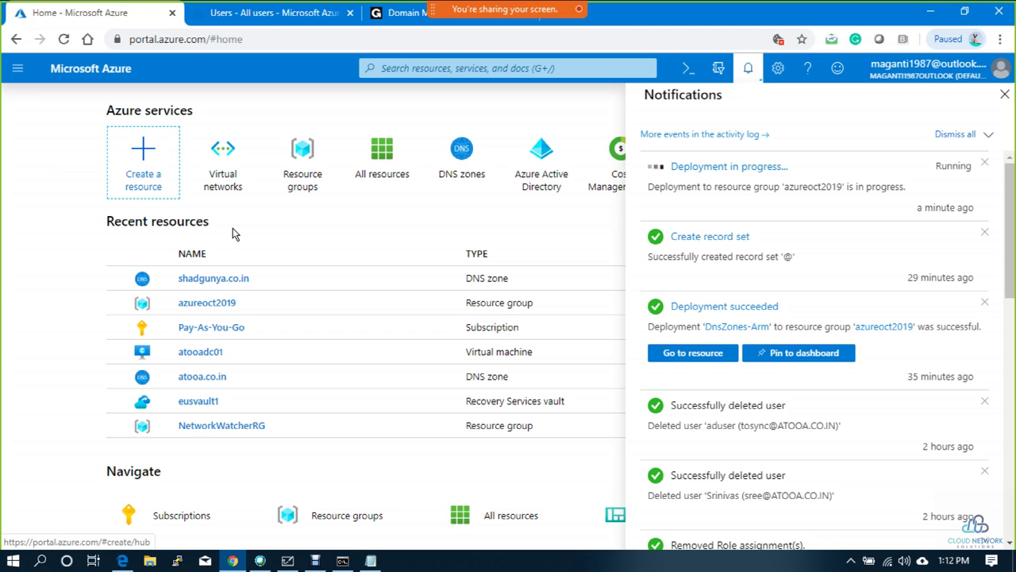
Open the azureoct2019 resource group and close the Deployment succeeded notification
click(201, 303)
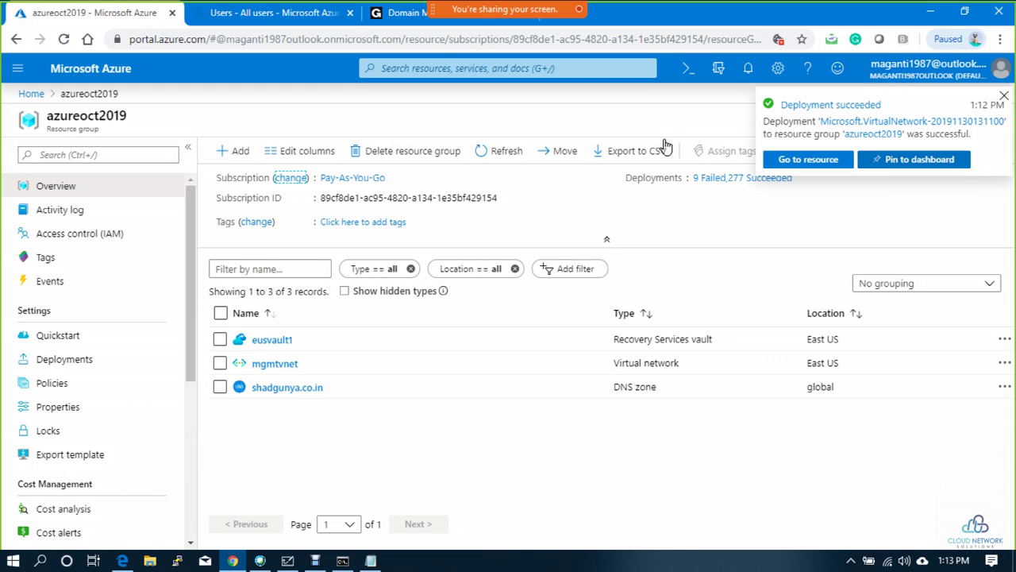
click(1003, 96)
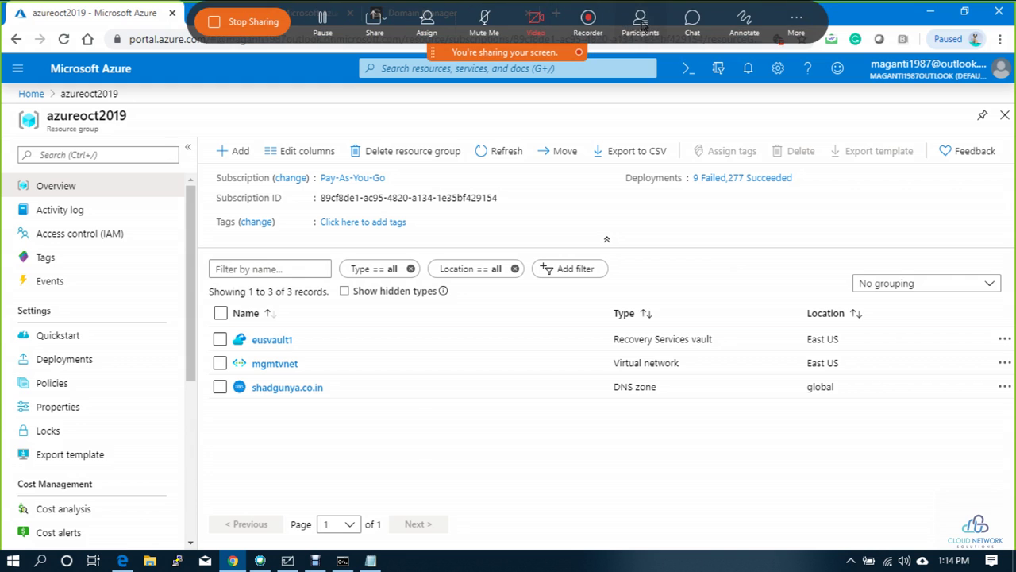
click(640, 19)
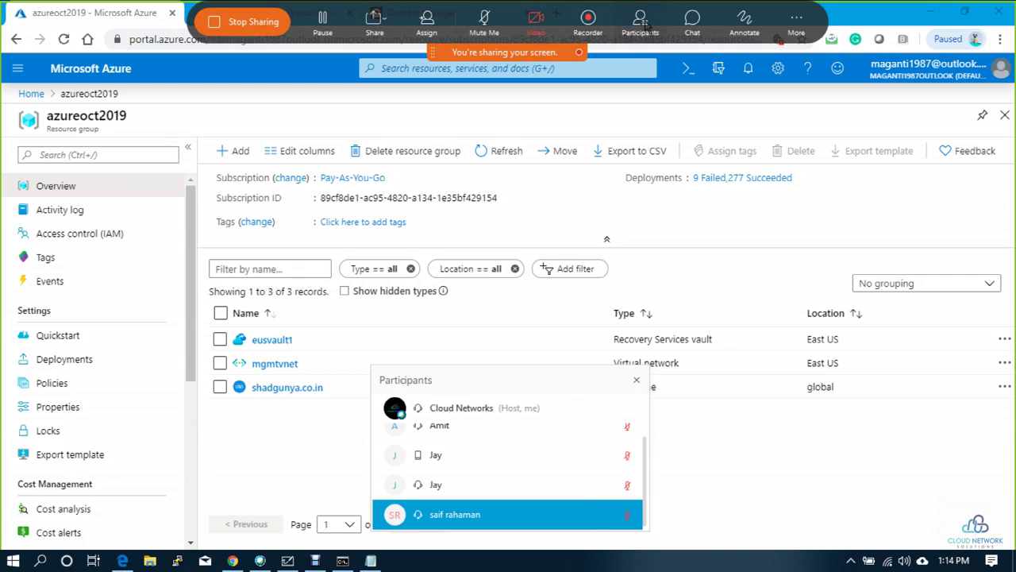
click(636, 379)
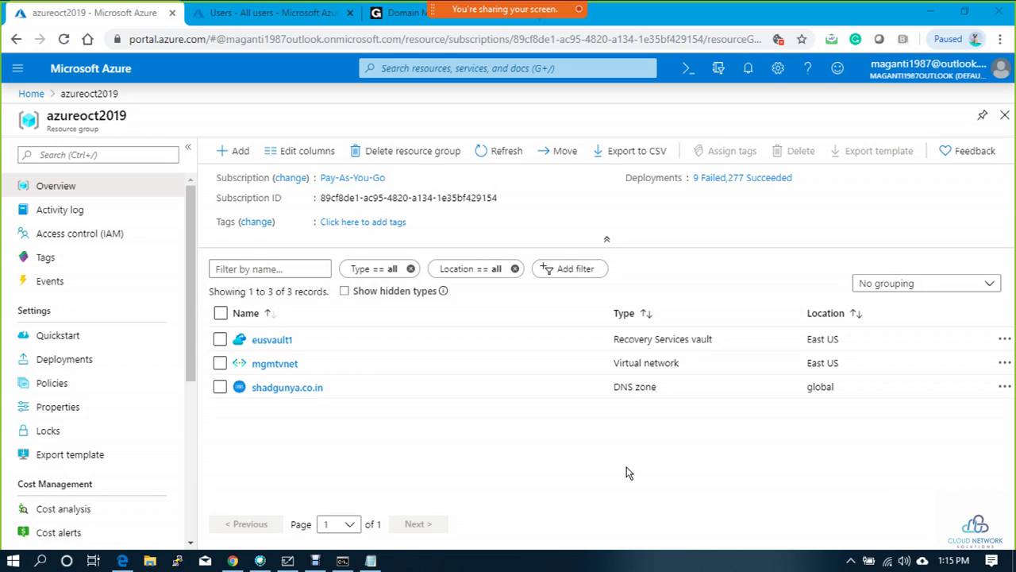
Go to Virtual machines through the portal menu and start adding a new VM
click(35, 95)
click(18, 68)
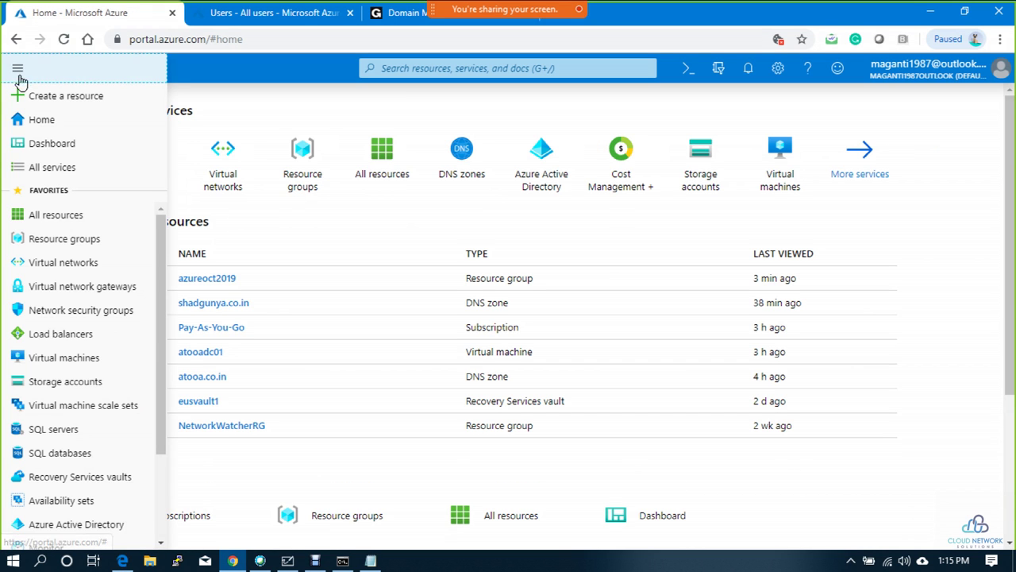
click(87, 358)
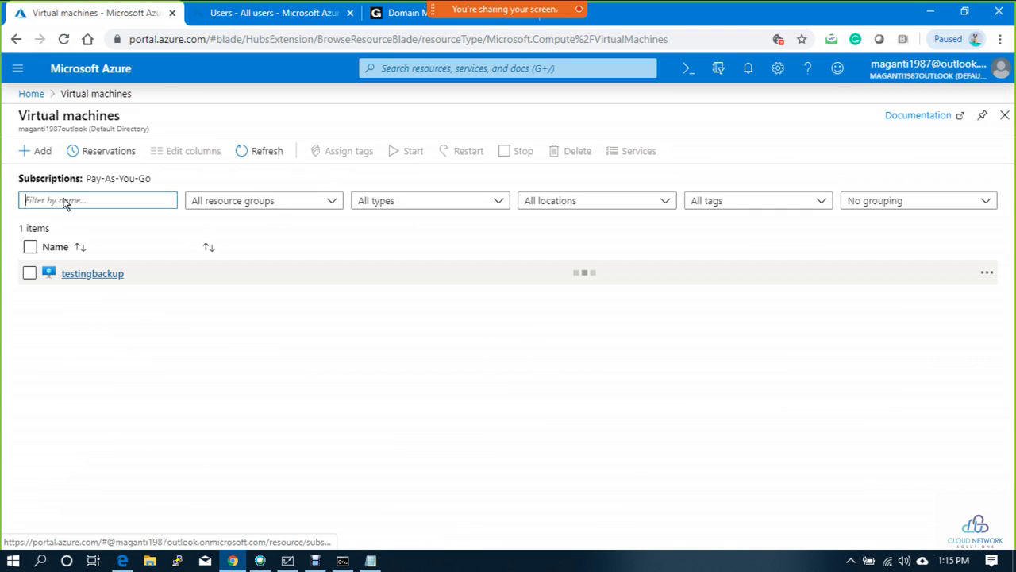
click(43, 155)
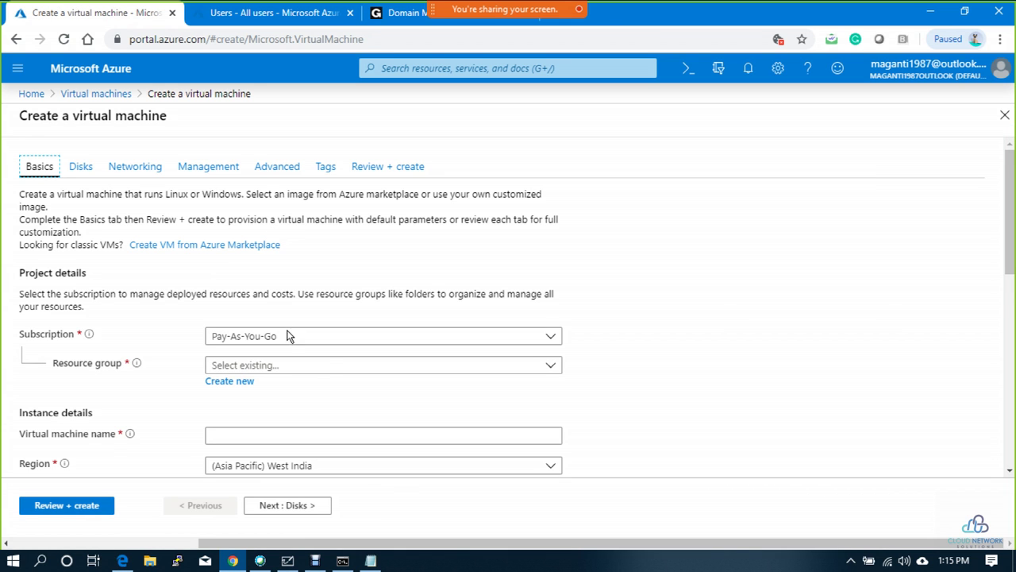
Choose resource group azureoct2019 and name the virtual machine shaddcpnq01
click(524, 366)
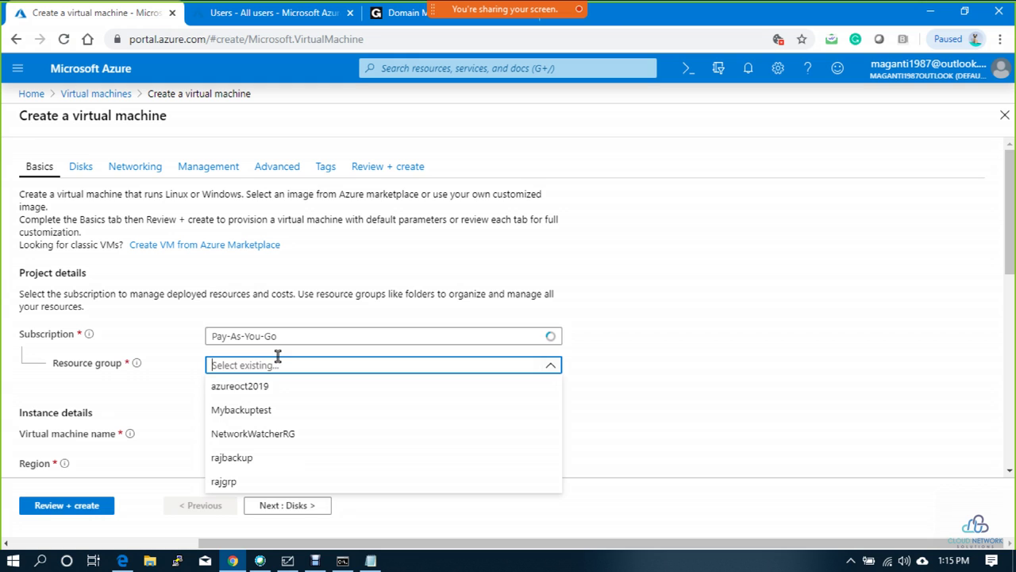
click(238, 385)
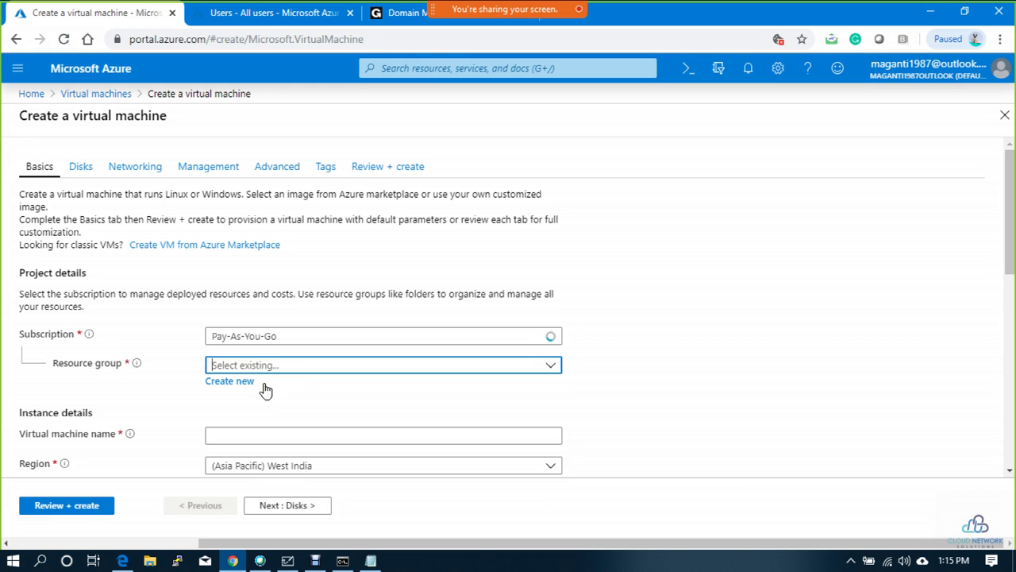
scroll(266, 389, down, 2)
click(240, 287)
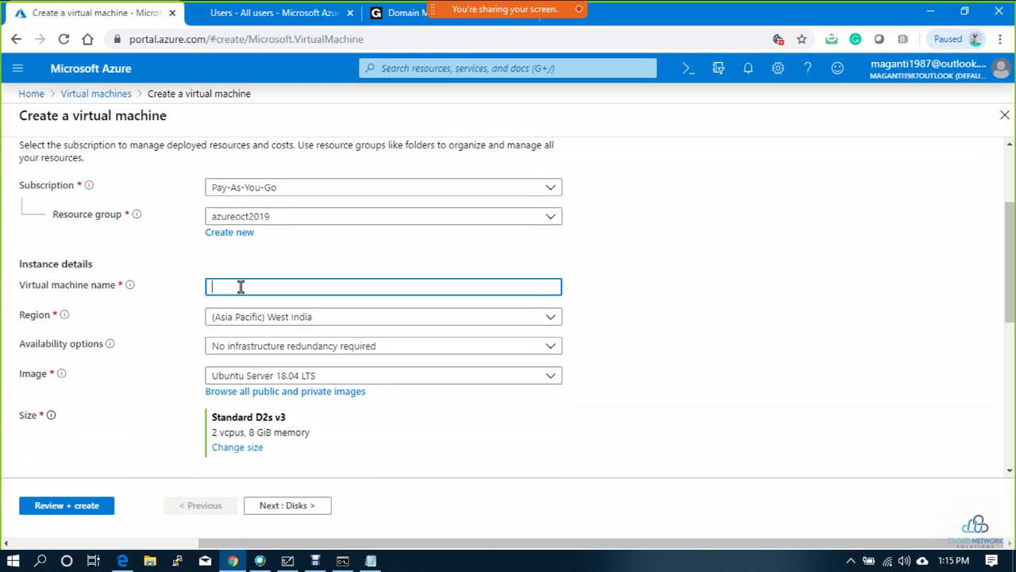
text(ad)
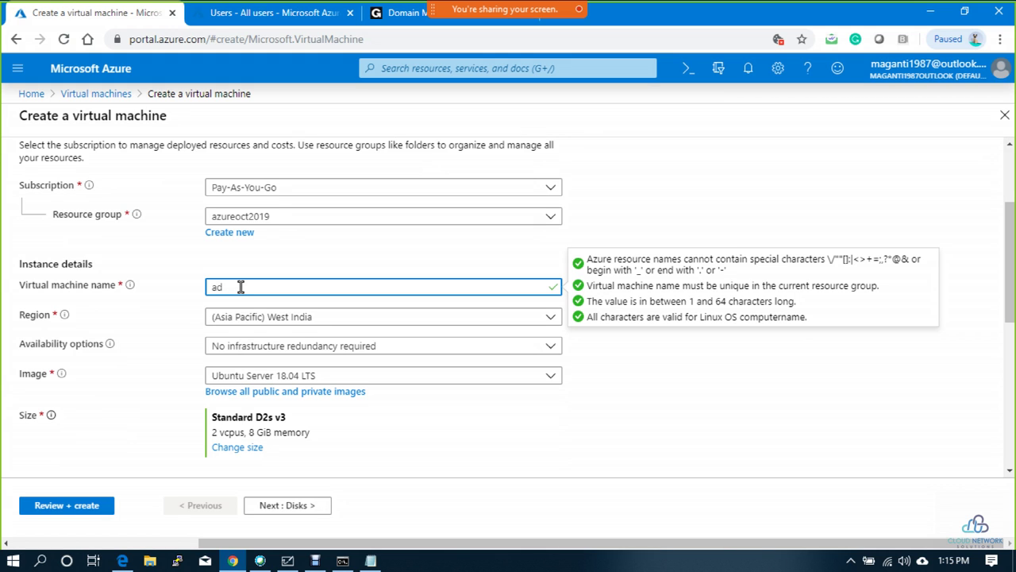
text(dc0)
key(BackSpace)
text(pnq01)
key(BackSpace)
key(BackSpace)
key(BackSpace)
key(BackSpace)
key(BackSpace)
key(BackSpace)
key(BackSpace)
key(BackSpace)
key(BackSpace)
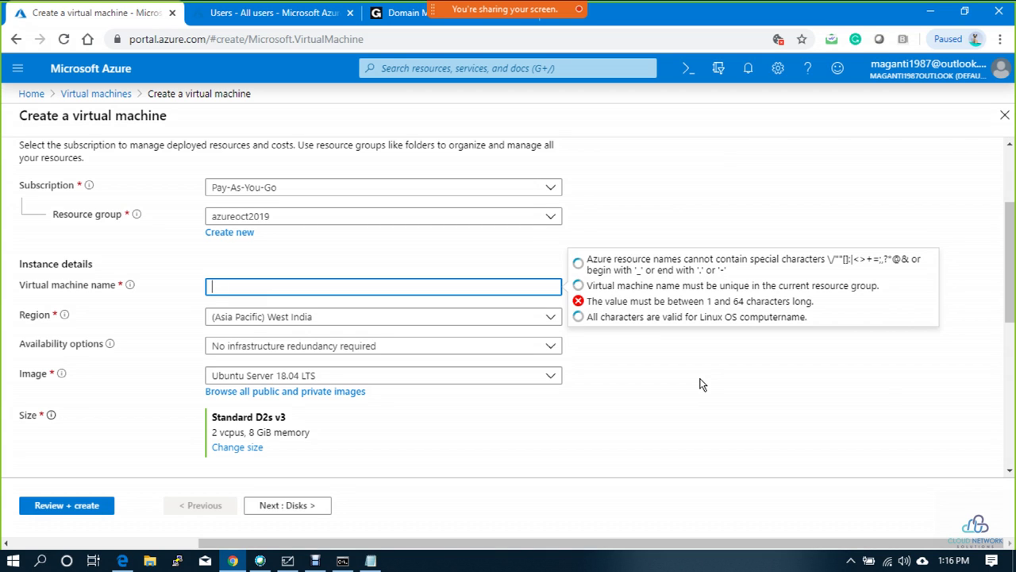
text(shad)
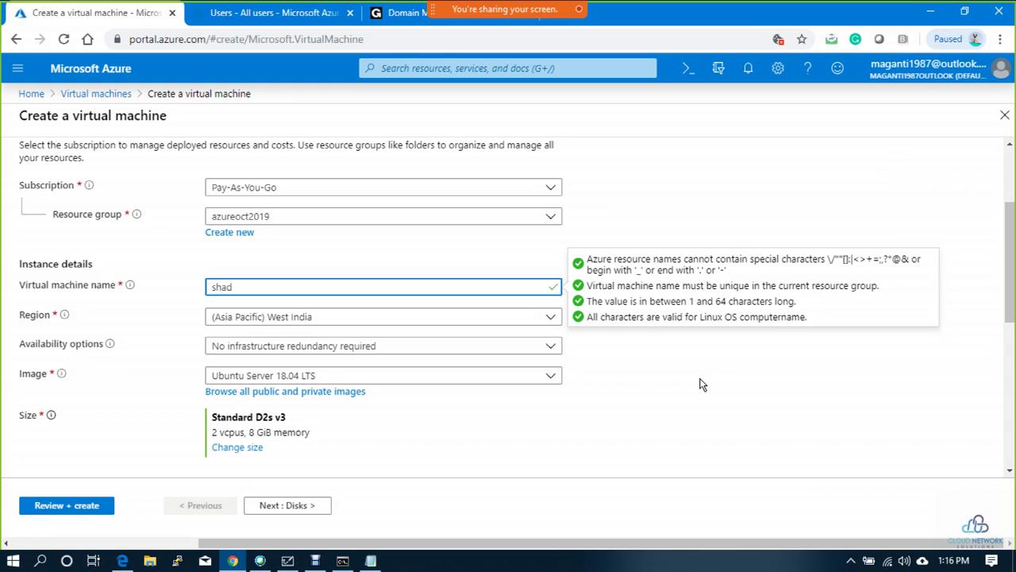
text(dcpnq01)
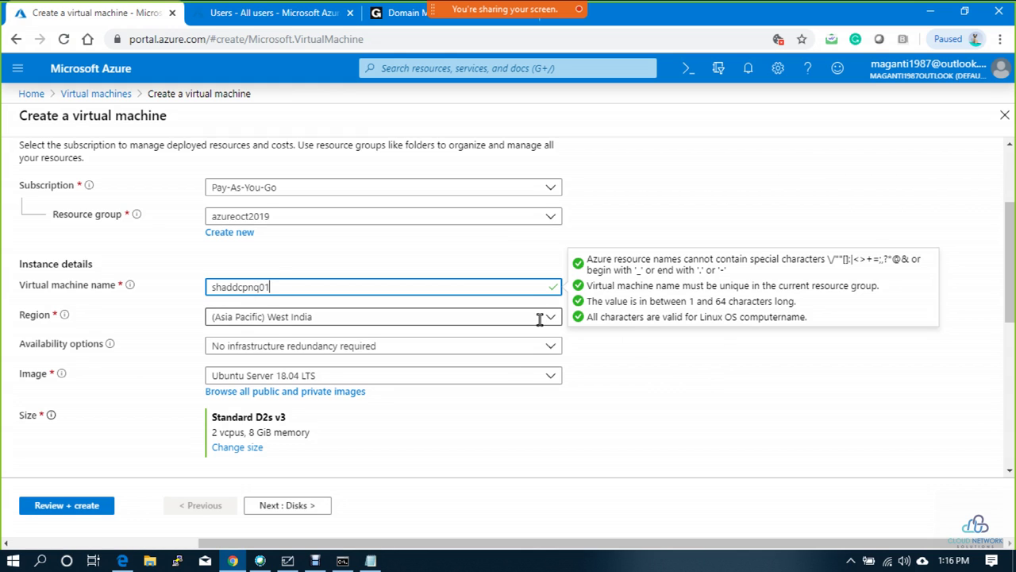
Set the VM region to (US) East US
key(Tab)
key(space)
scroll(297, 382, up, 10)
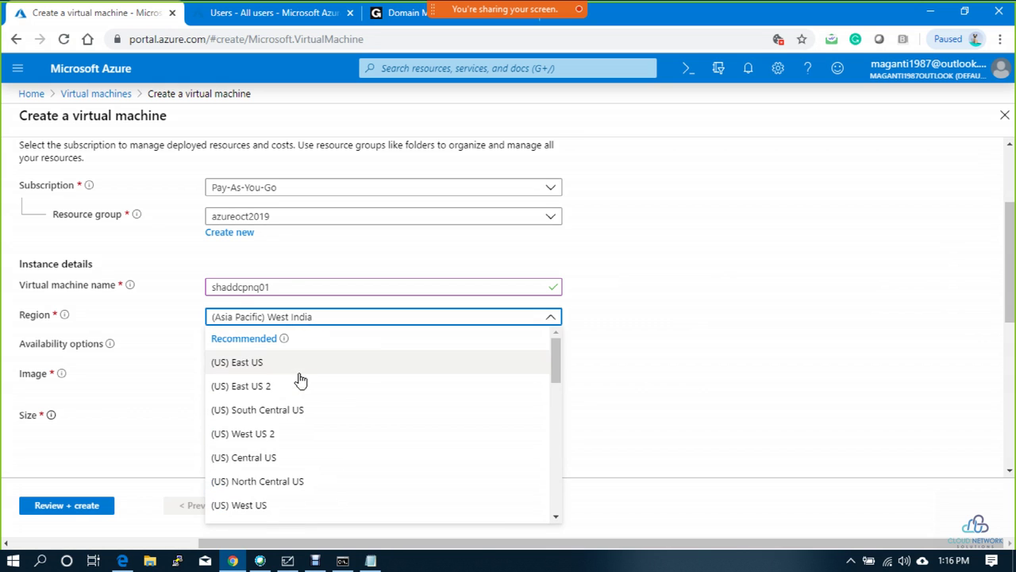
click(288, 364)
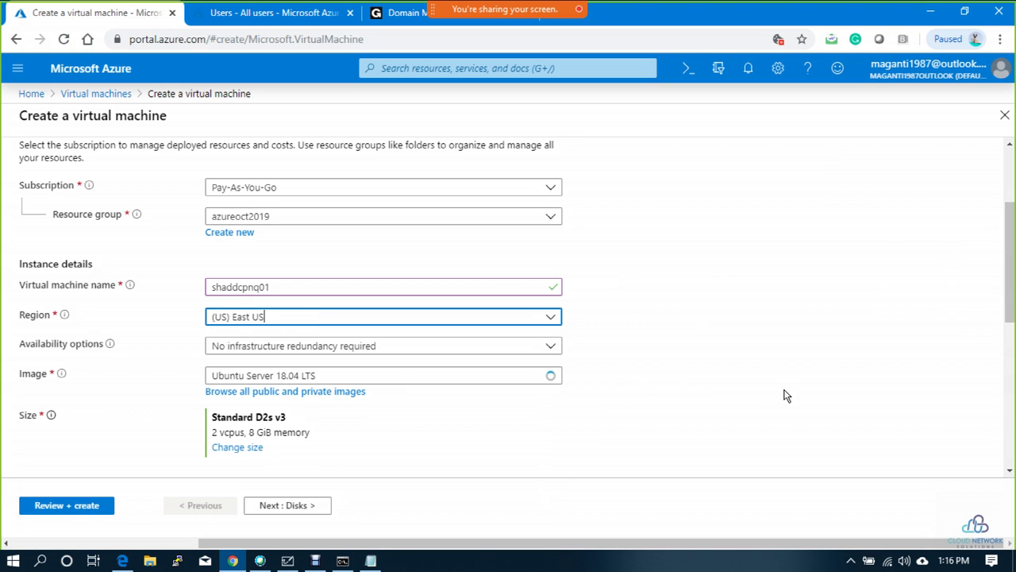
Choose the Windows Server 2019 Datacenter image with password authentication
click(553, 377)
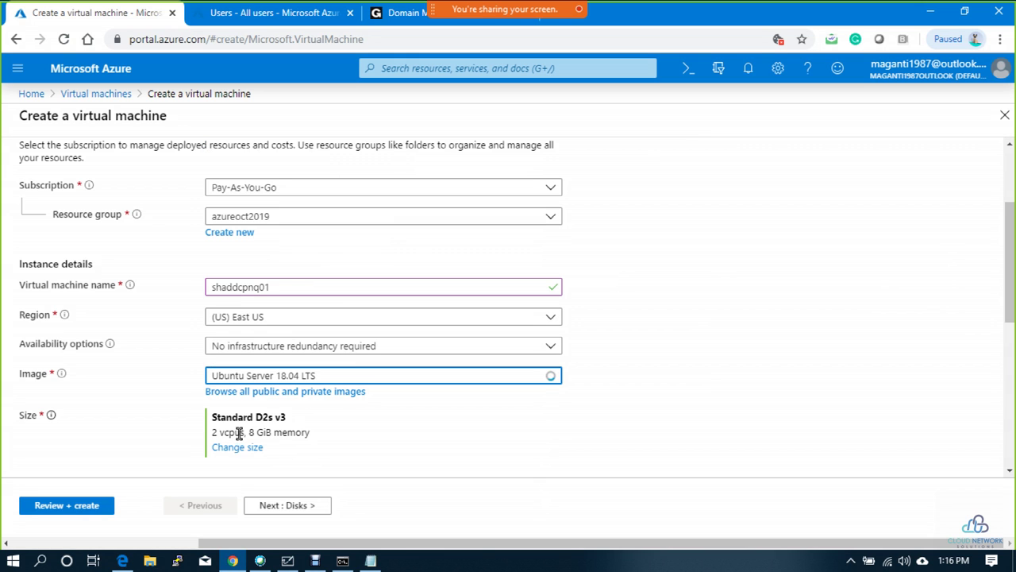
scroll(308, 435, down, 2)
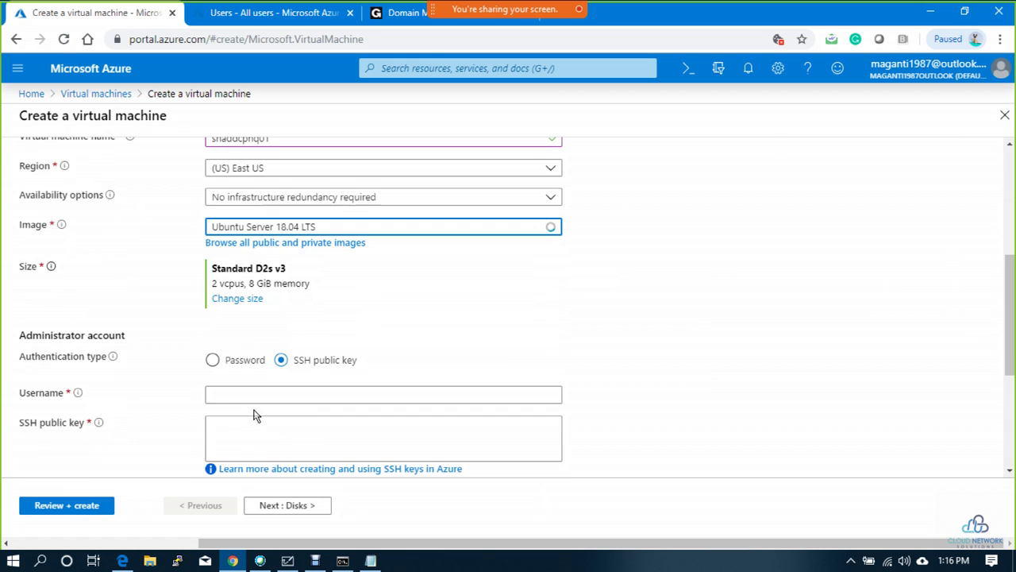
click(212, 360)
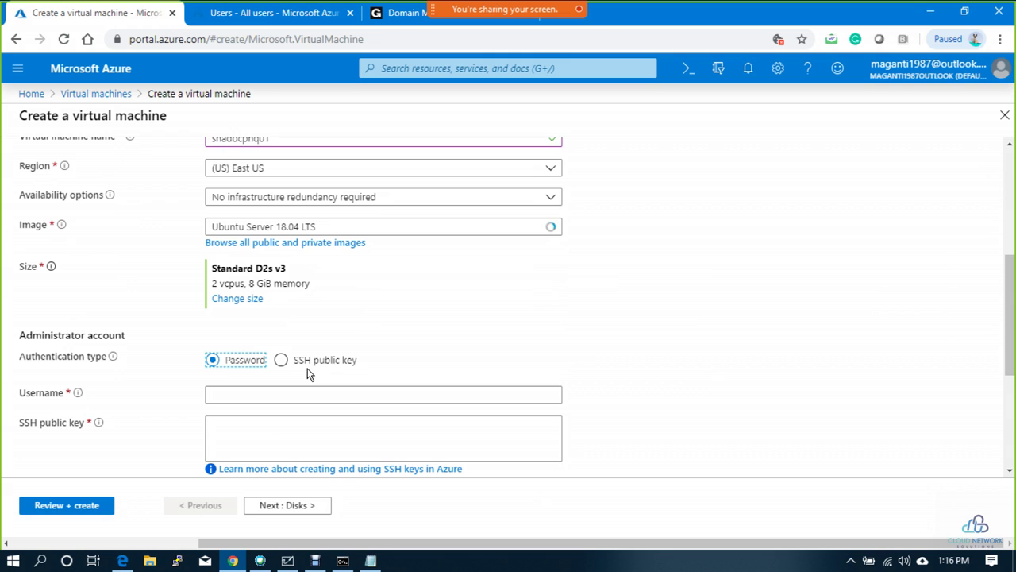
click(255, 303)
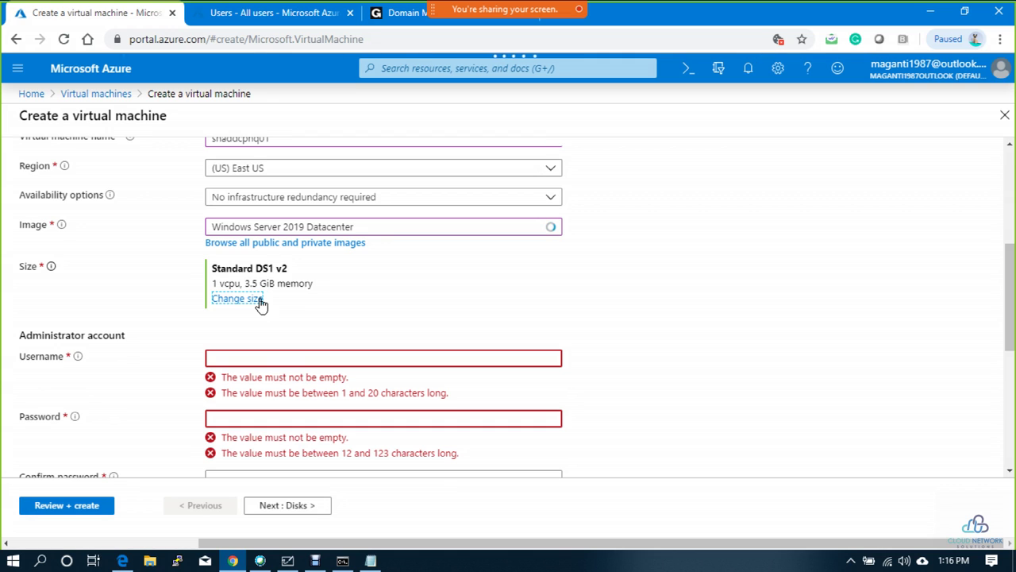
click(237, 298)
Enter the administrator username and password, and confirm the password
click(221, 357)
text(sree)
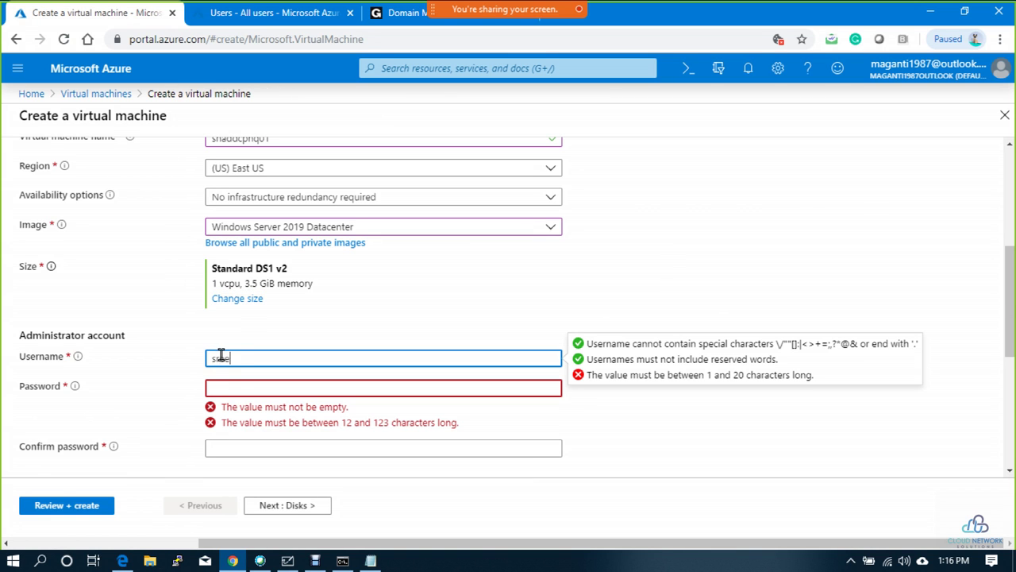
click(237, 386)
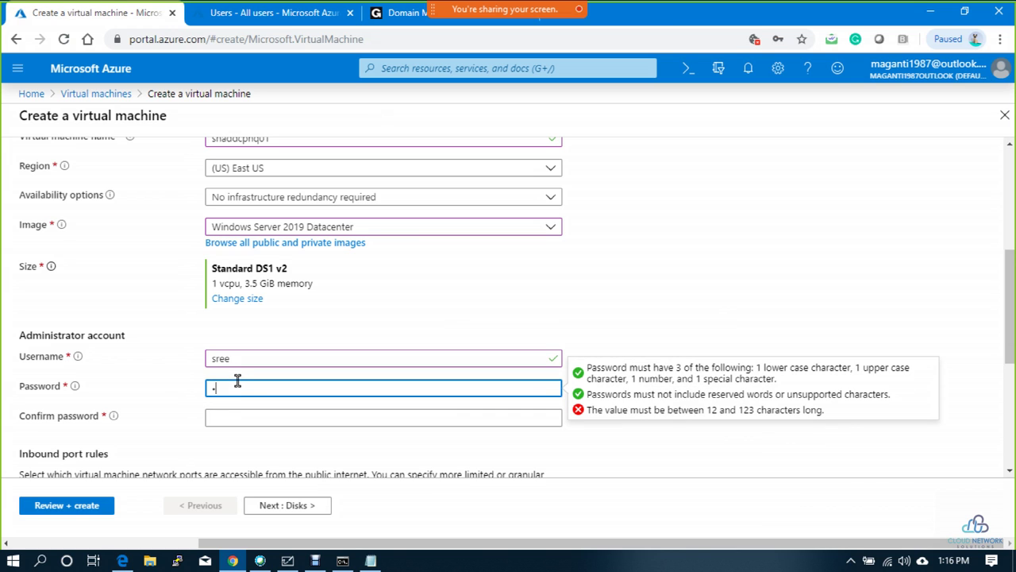
text(*************)
key(Tab)
text(*********)
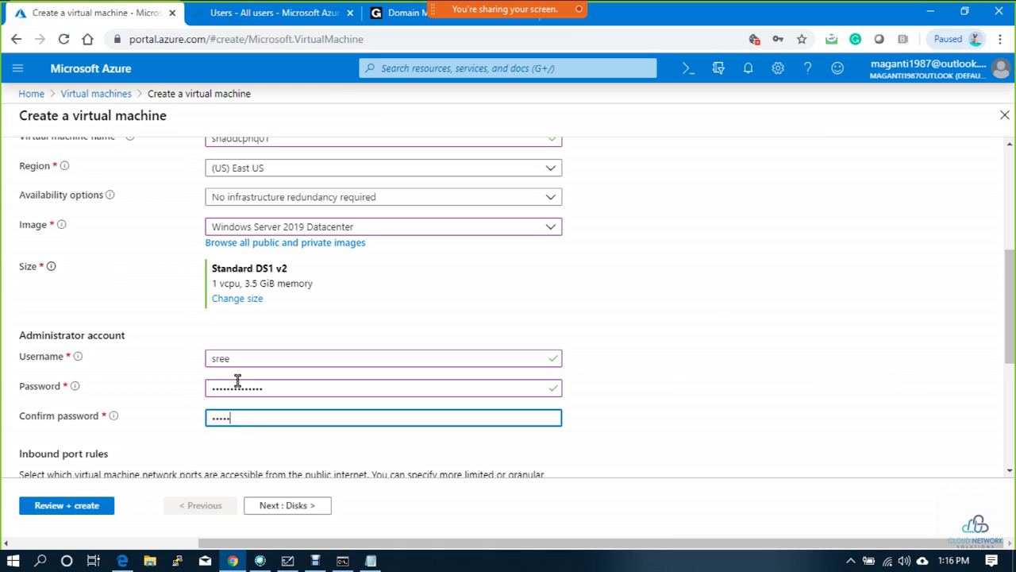
text(****)
click(640, 340)
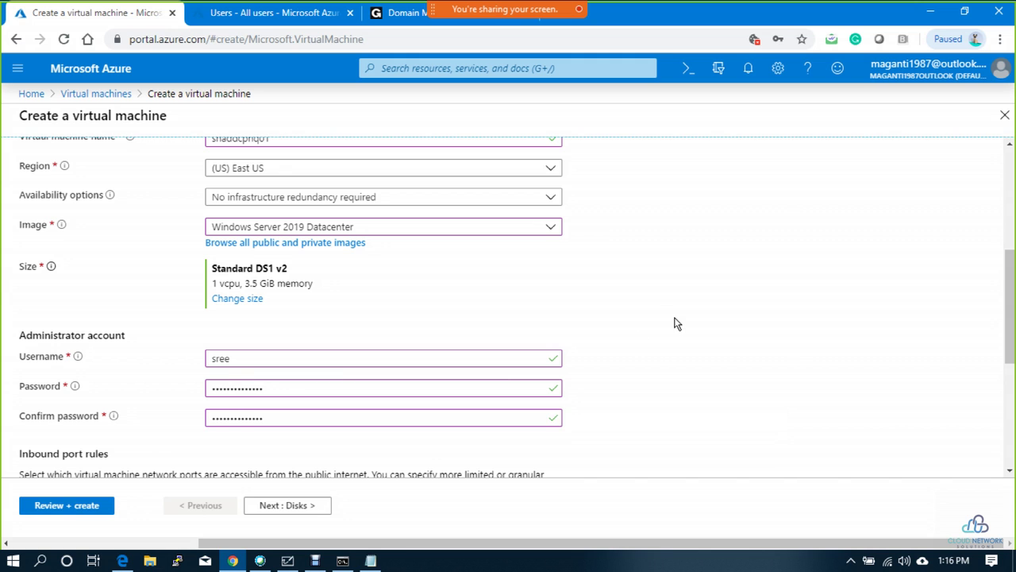
scroll(294, 418, down, 2)
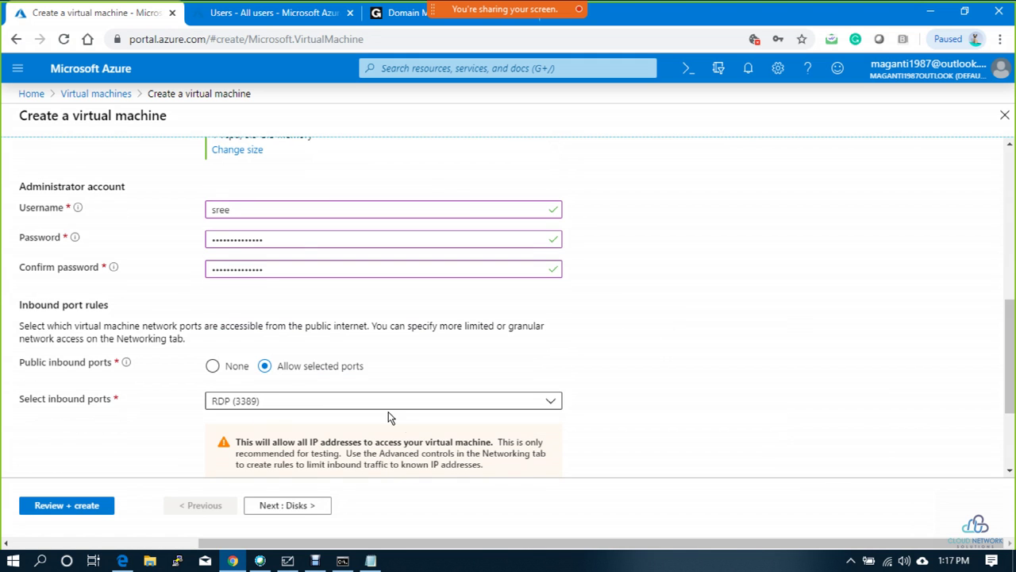
Advance through Disks, Networking and Management, turn Boot diagnostics off, review, and create the VM
click(319, 508)
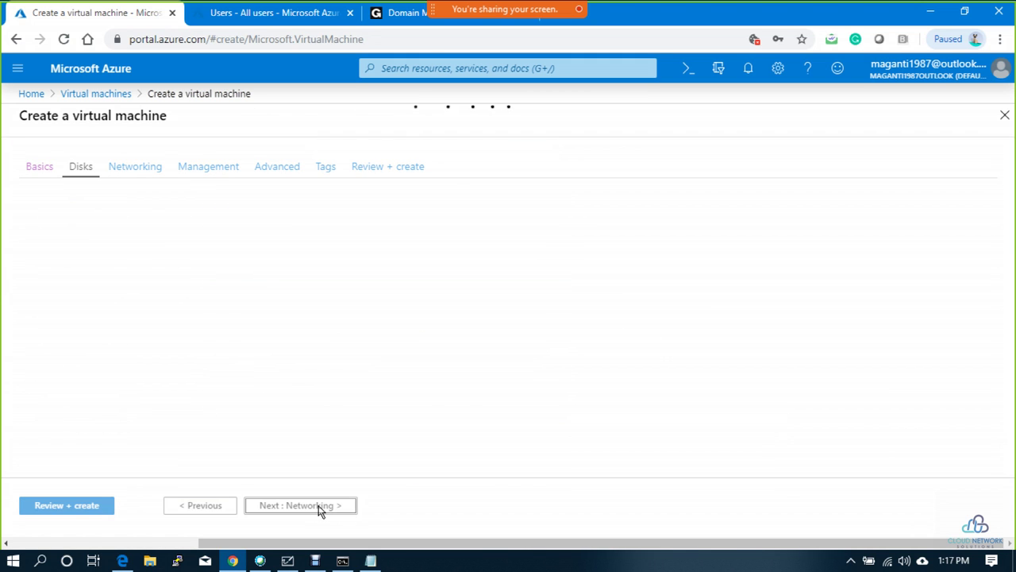
click(319, 508)
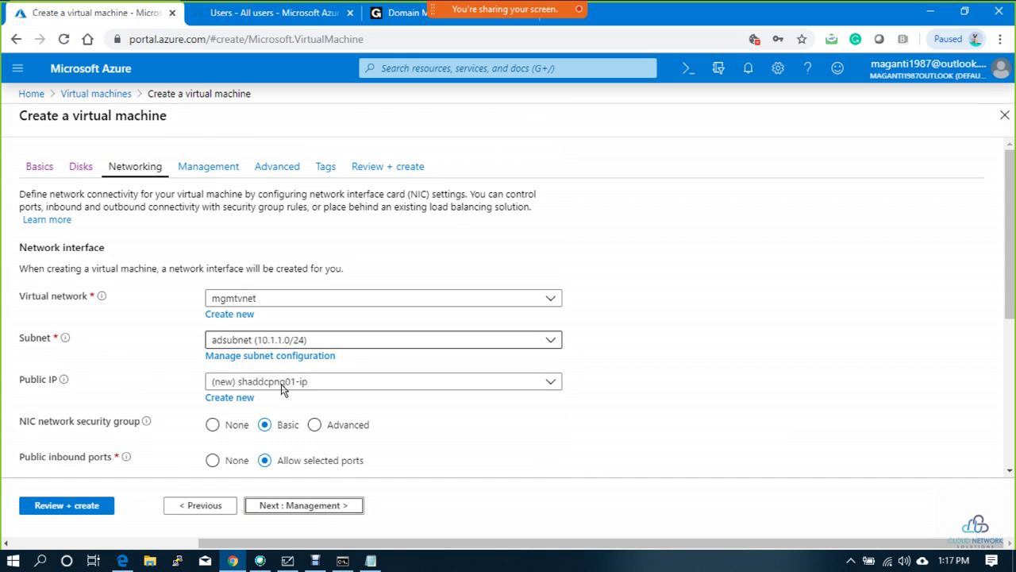
click(325, 508)
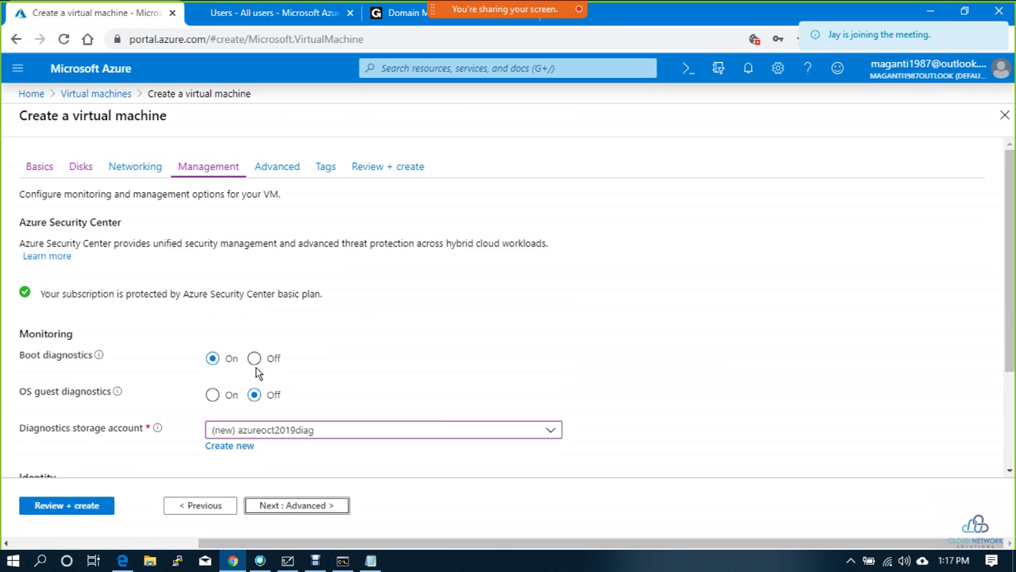
click(255, 359)
click(95, 505)
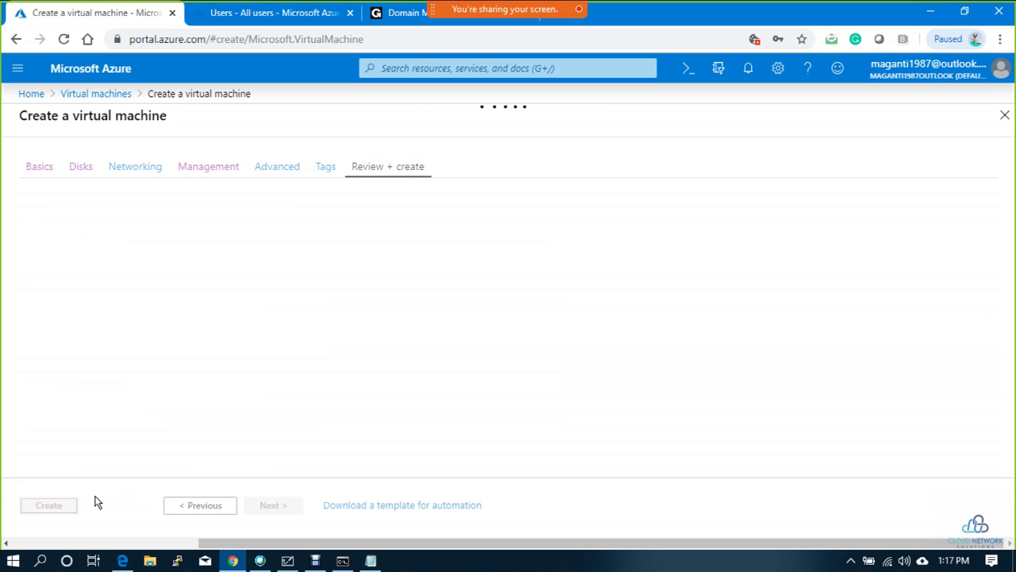
click(51, 509)
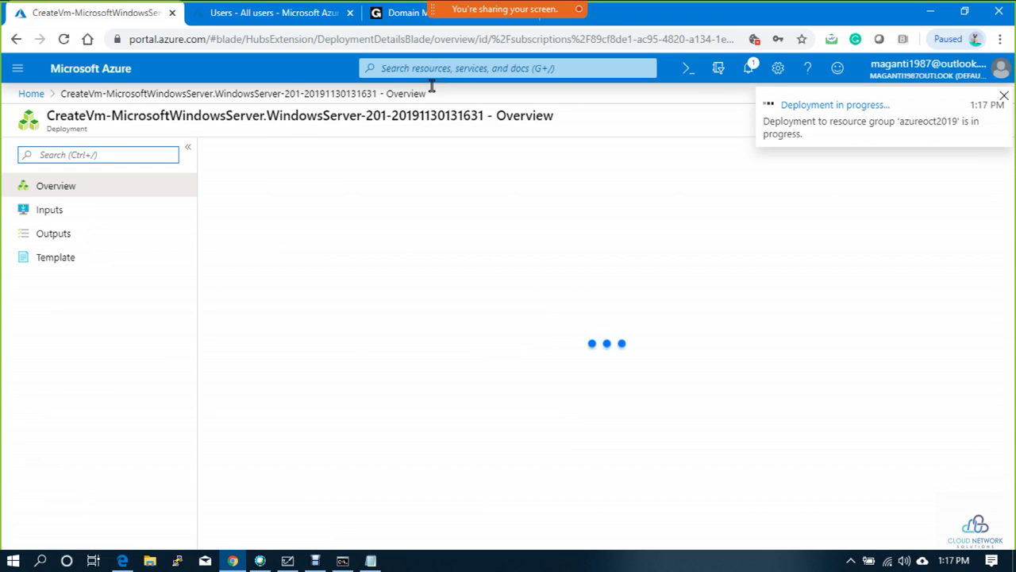
Wait for the shaddcpnq01 deployment details, then open the notifications list to follow progress
mouse_move(541, 11)
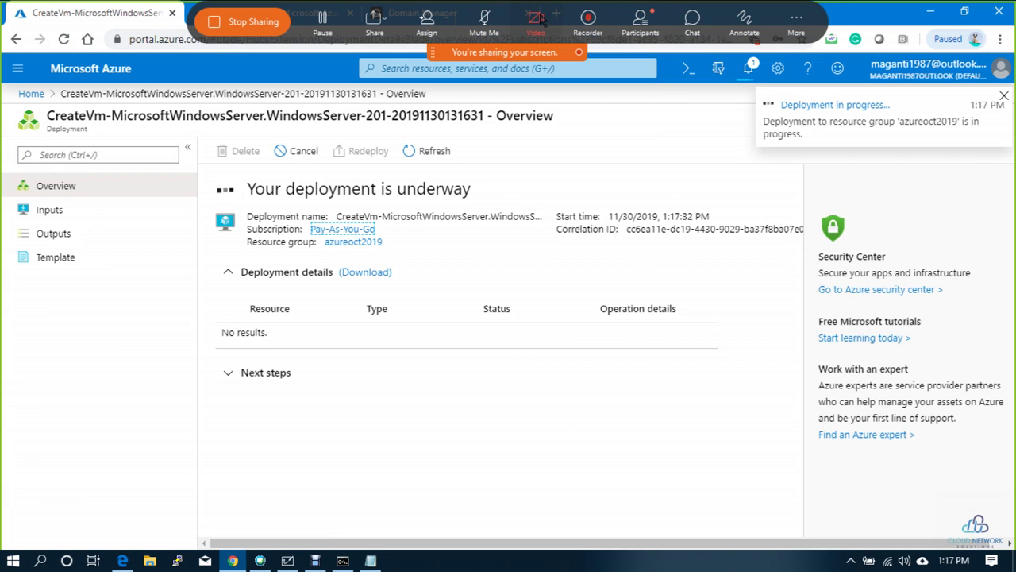
click(587, 24)
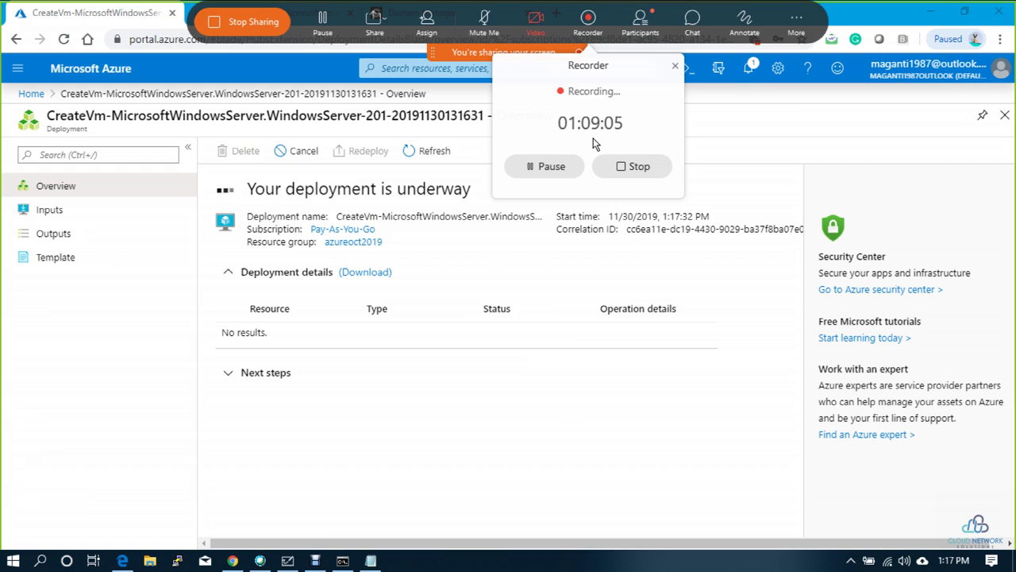
click(547, 170)
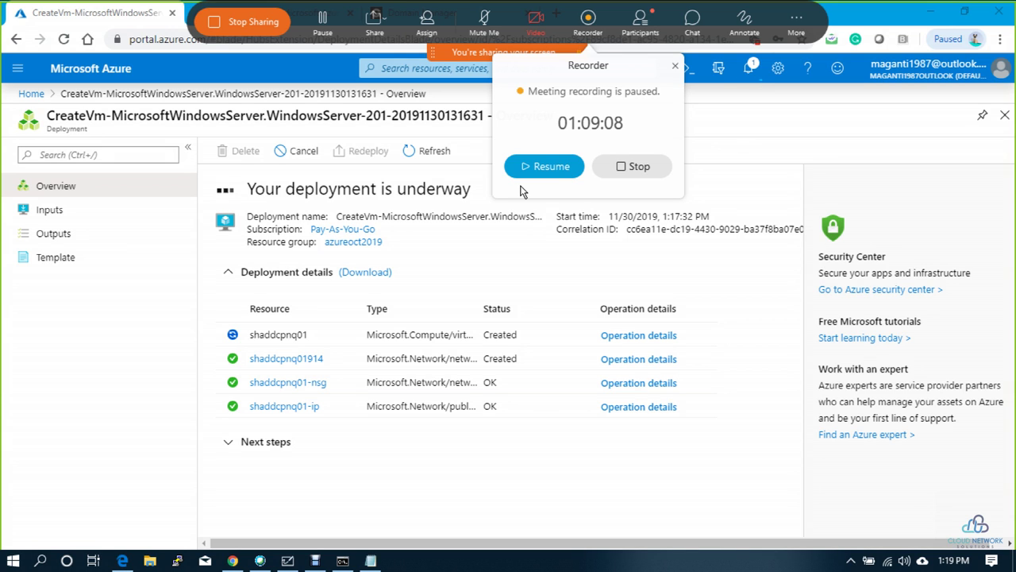
click(545, 166)
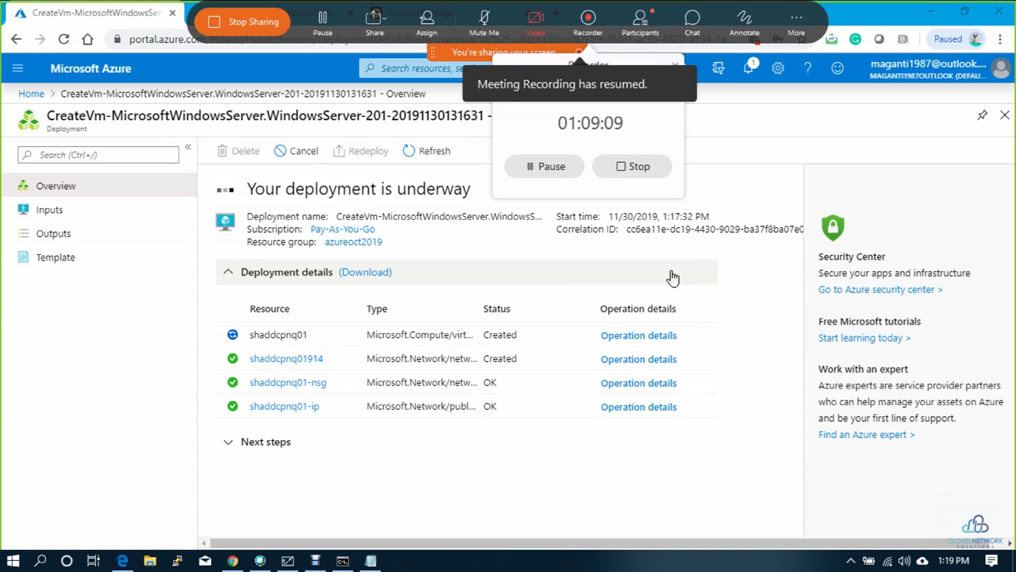
click(687, 185)
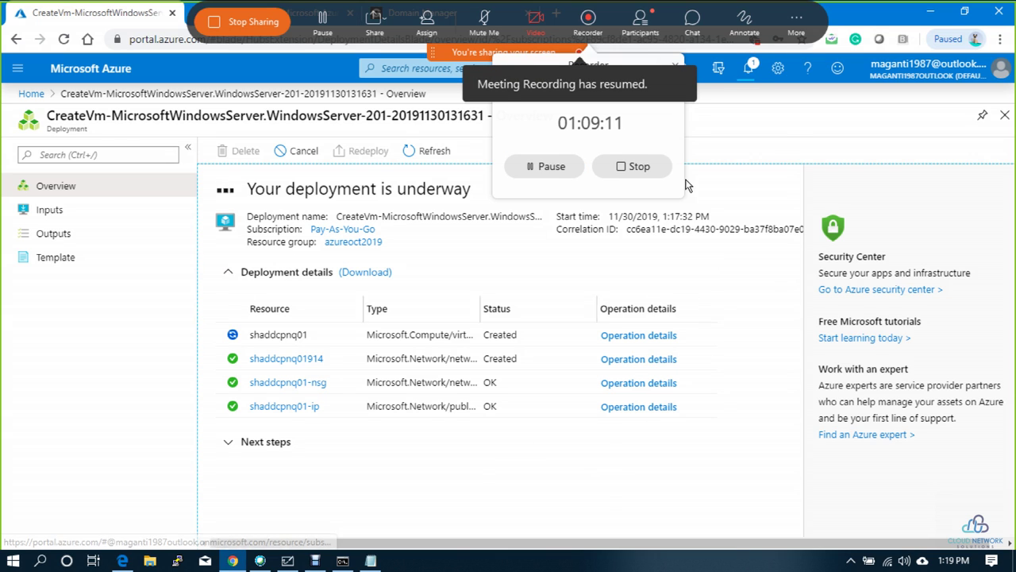
click(750, 70)
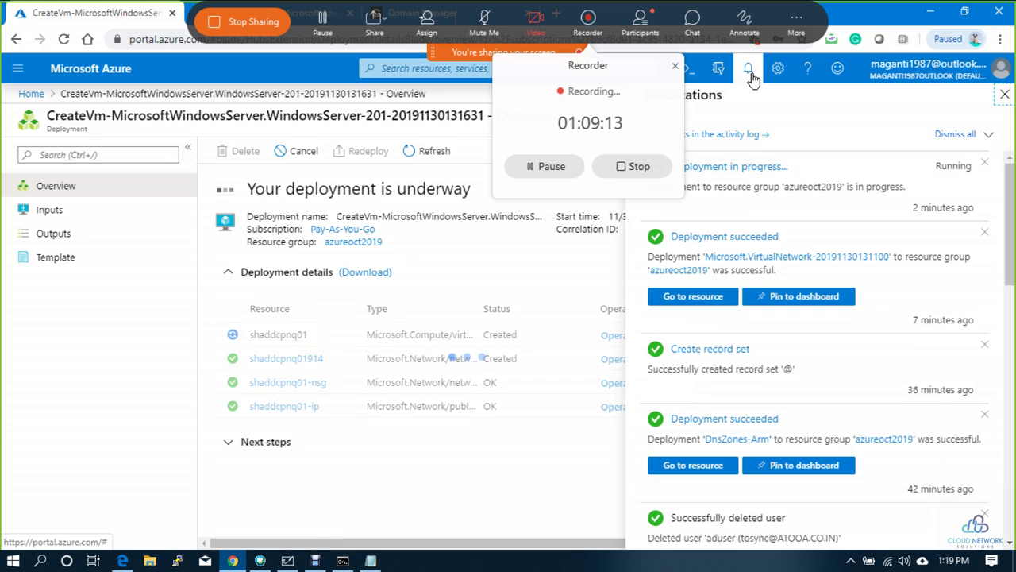
Open the deployed shaddcpnq01 VM and copy its public IP address 137.135.82.0
click(675, 66)
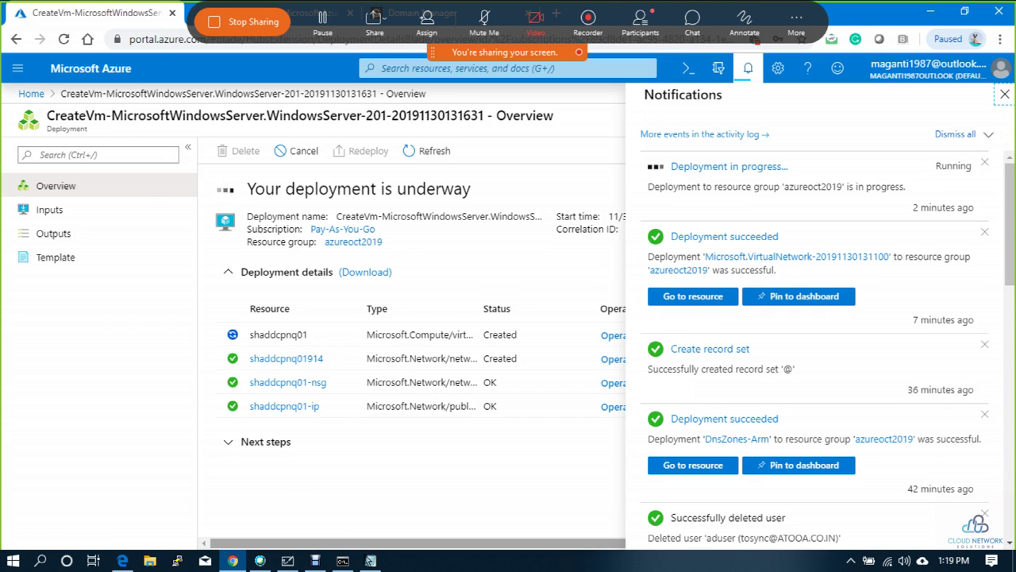
click(371, 560)
click(371, 561)
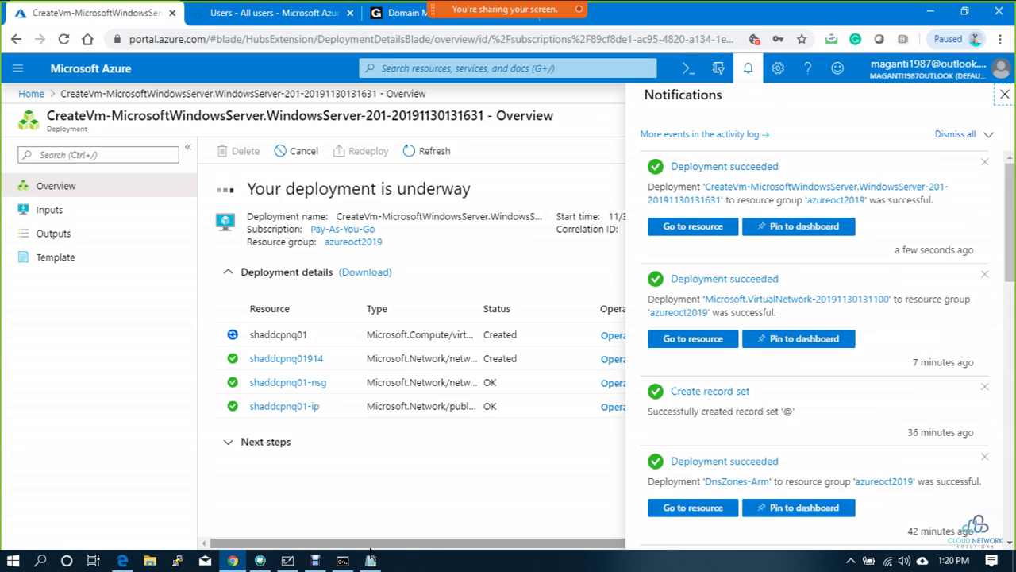
click(673, 231)
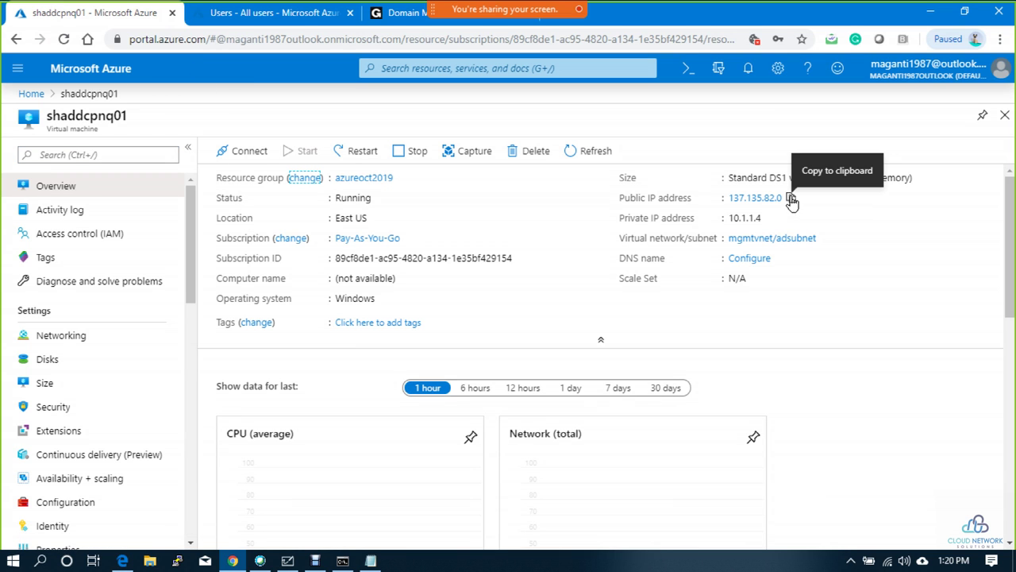
click(791, 198)
Launch mstsc, connect to 137.135.82.0 and sign in with a different account's credentials
key(super+r)
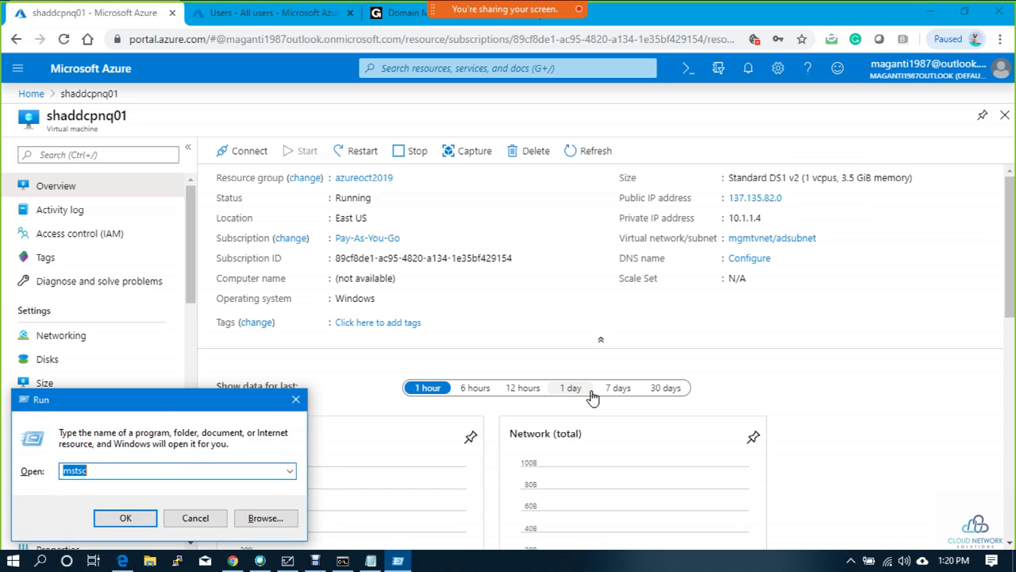
key(Return)
key(ctrl+v)
key(Return)
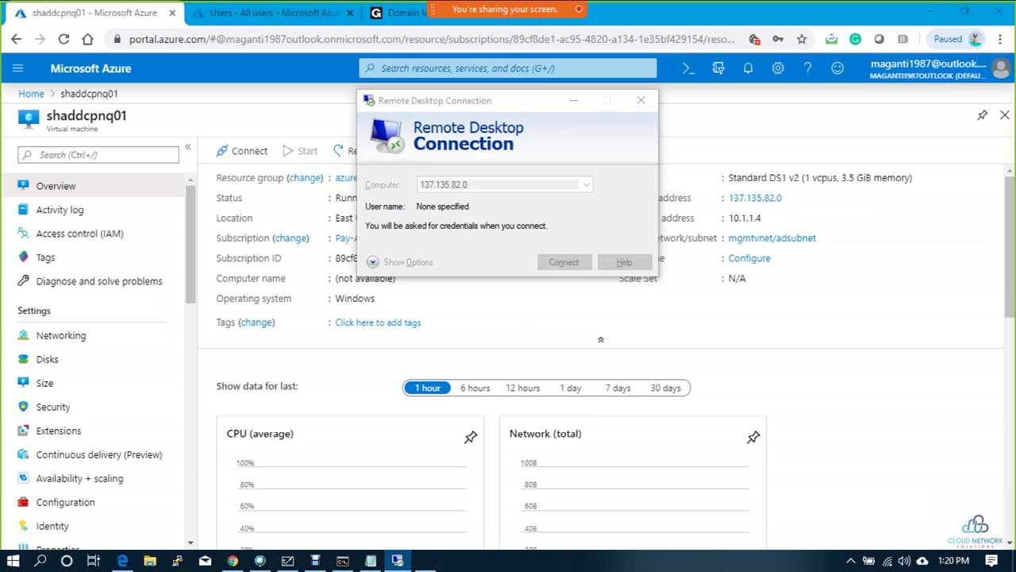
click(387, 259)
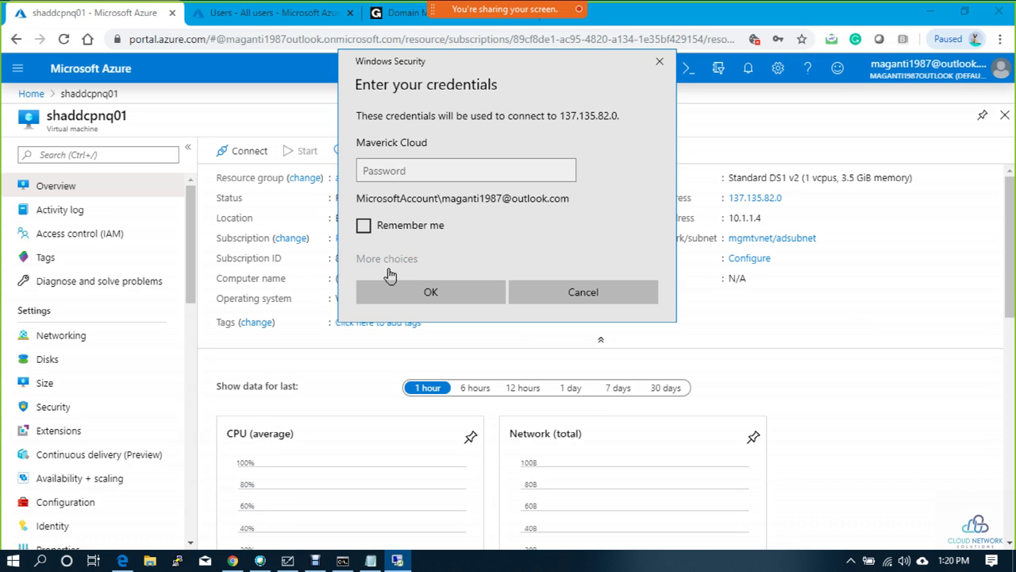
click(405, 397)
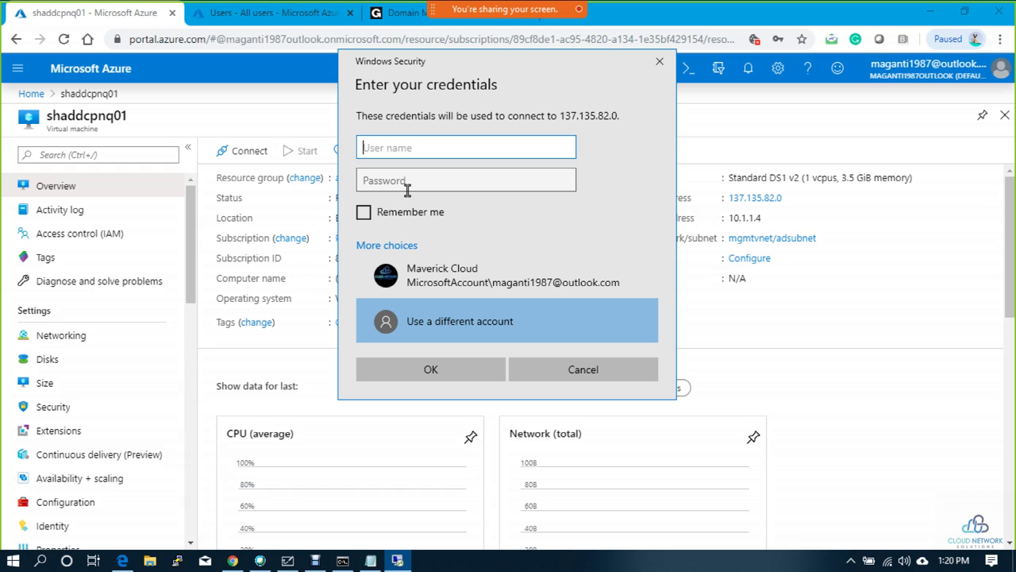
text(sree)
click(408, 181)
text(********)
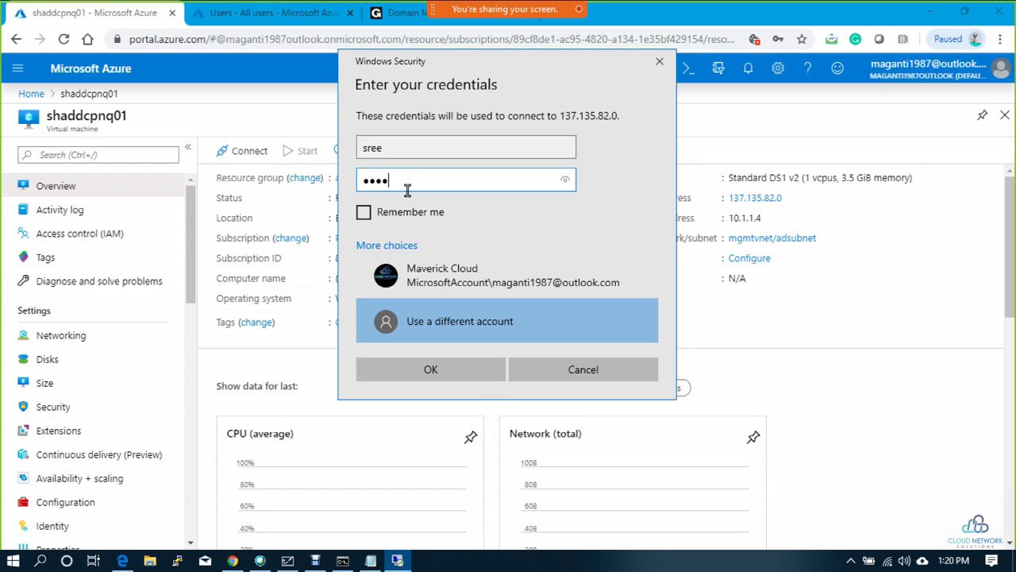
text(******)
key(Return)
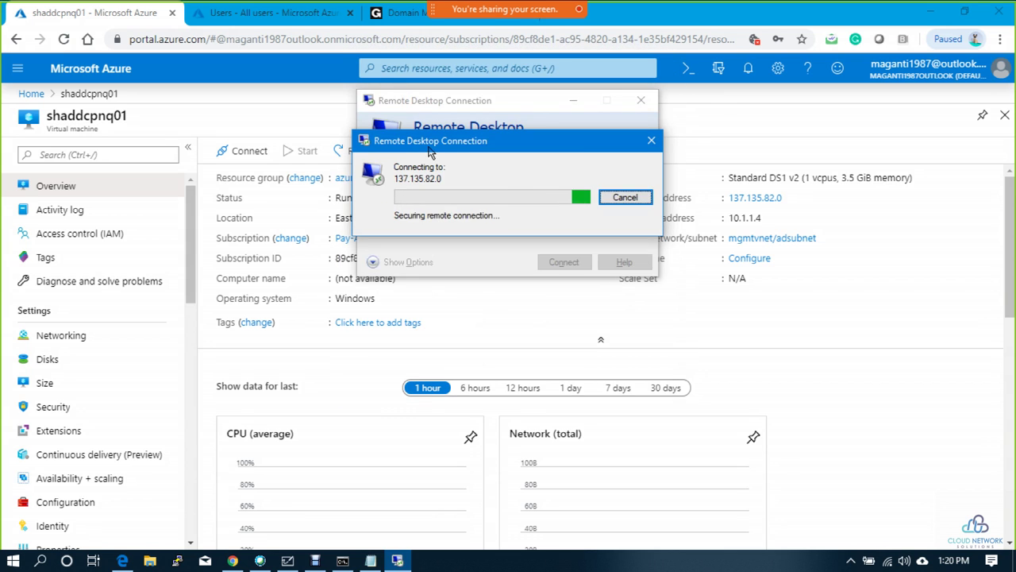
click(555, 313)
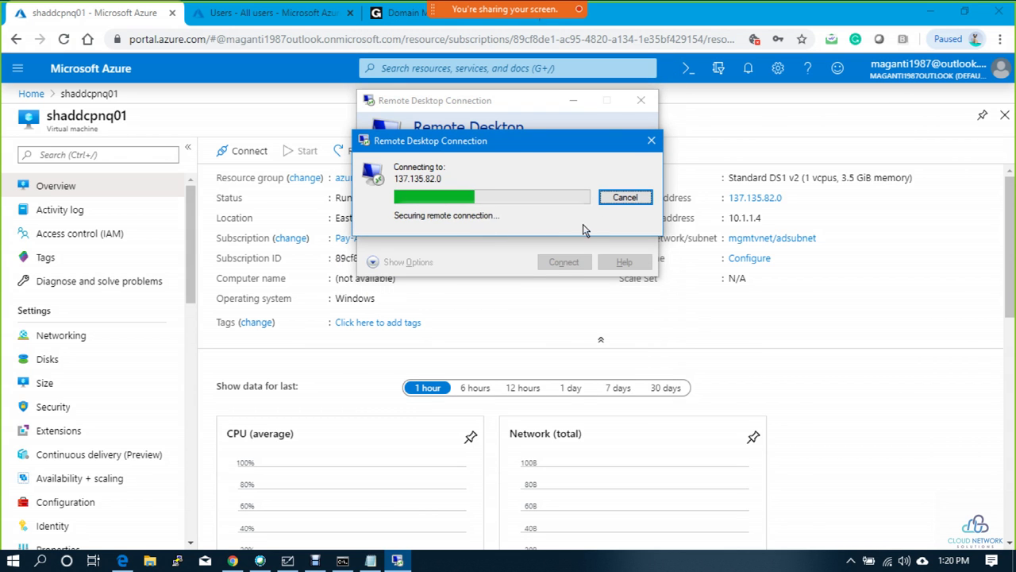
click(561, 264)
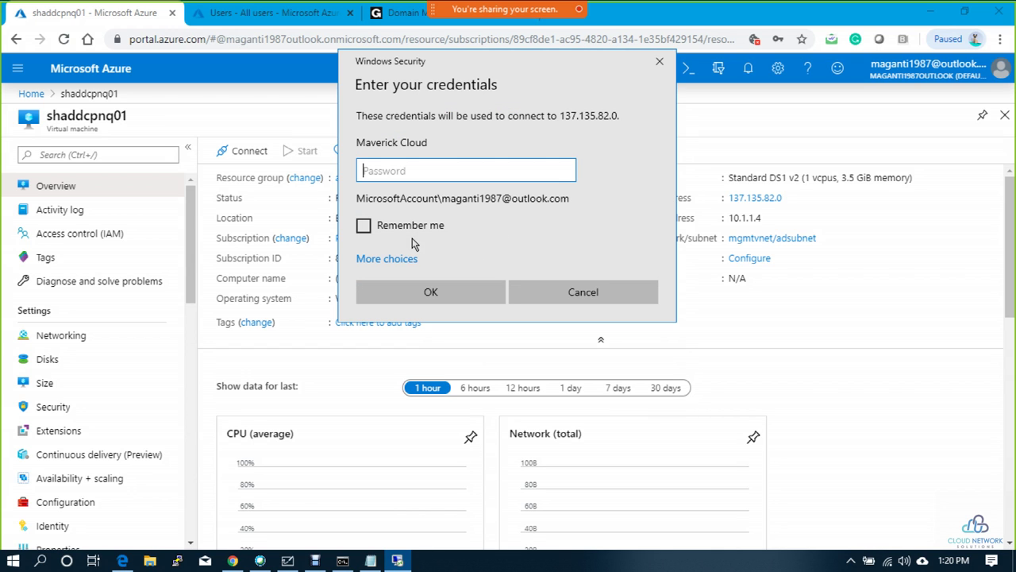
Re-enter the different account's credentials and accept the untrusted certificate to connect
click(397, 259)
click(508, 340)
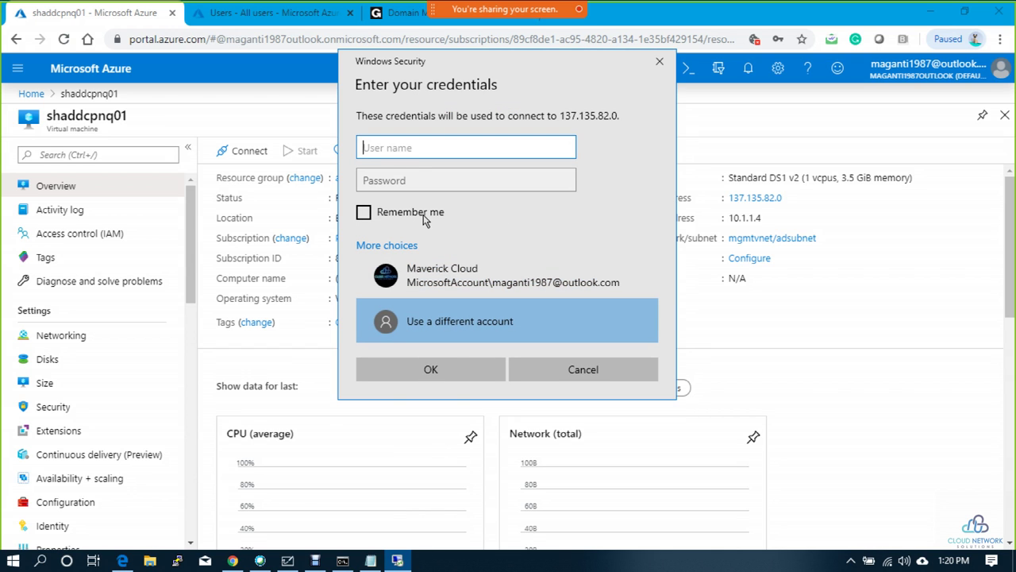
text(sree)
key(Tab)
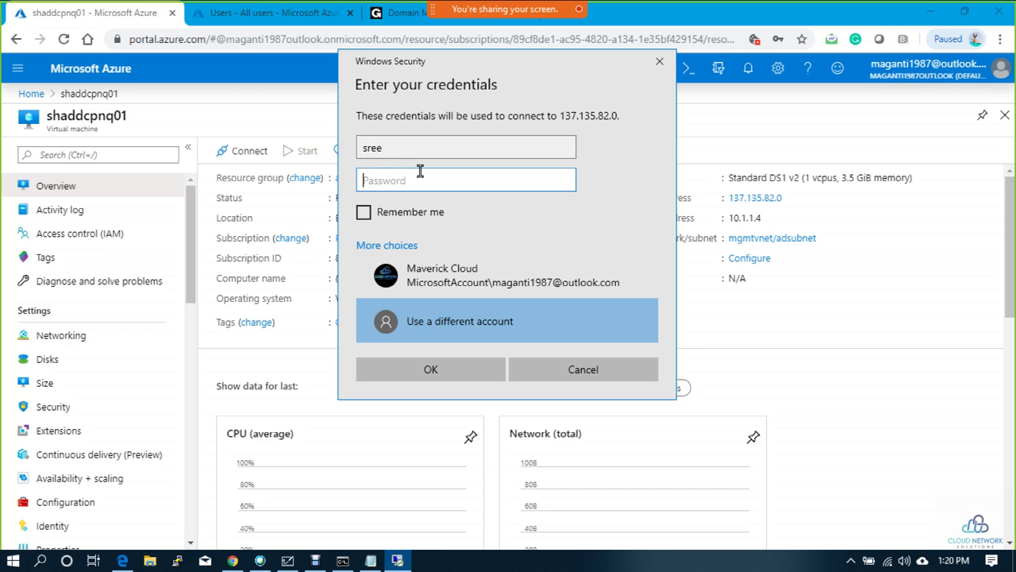
text(••••••••••••••)
key(Return)
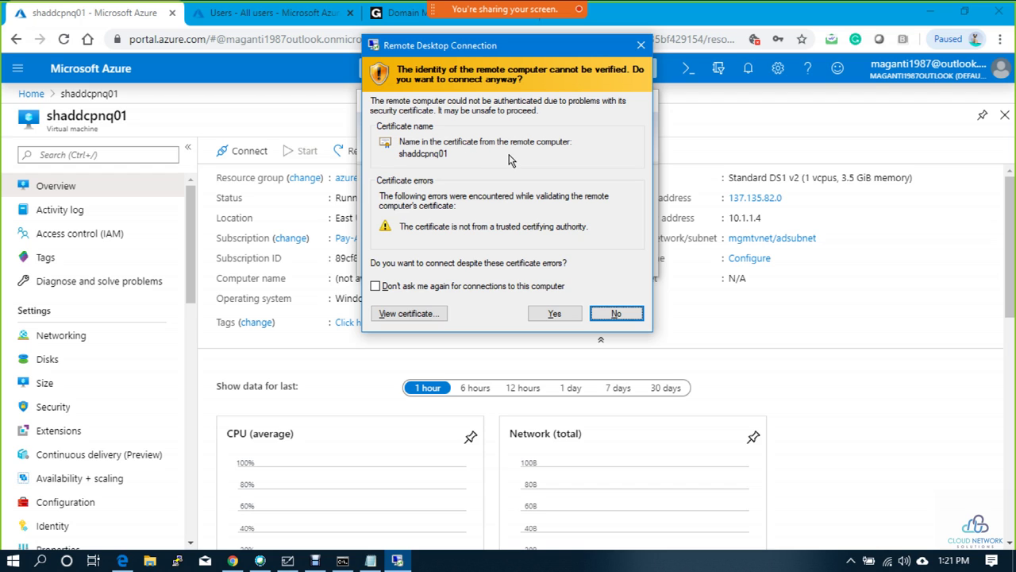
click(572, 315)
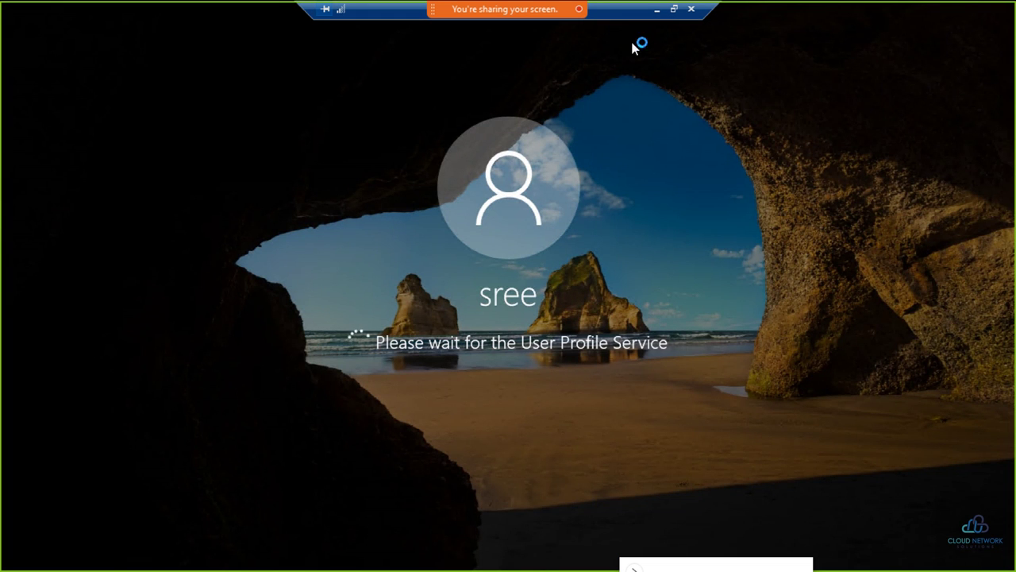
Highlight the 'Change Primary DNS & Secondary DNS' line in the local task notes, then return to the remote session
click(657, 8)
click(370, 561)
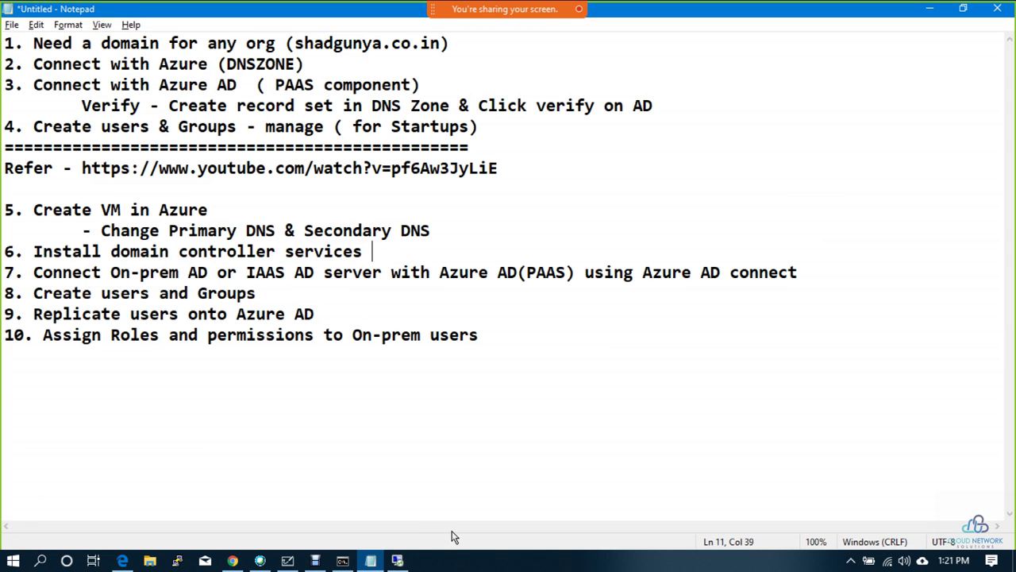
drag(432, 230, 90, 229)
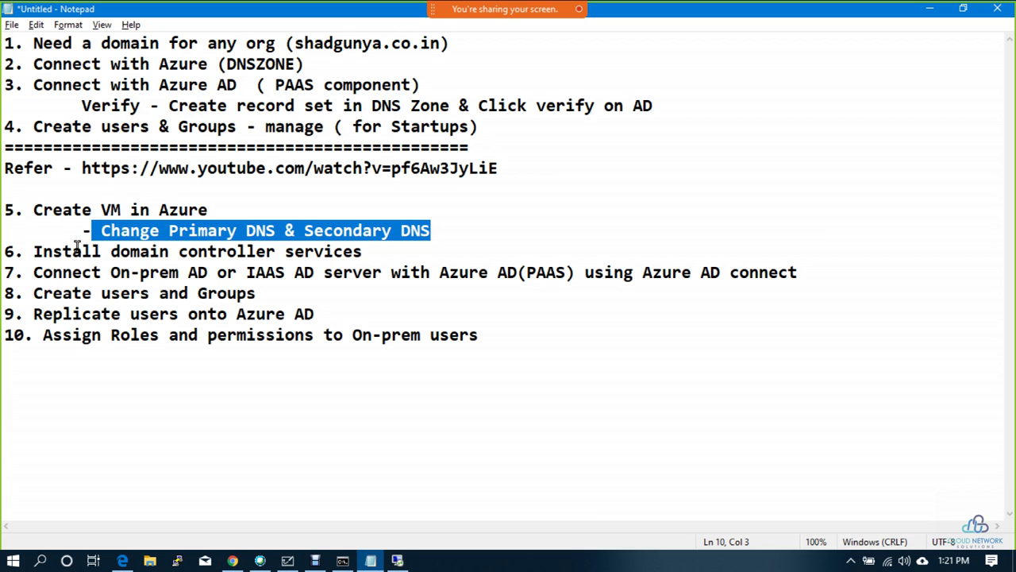
click(84, 191)
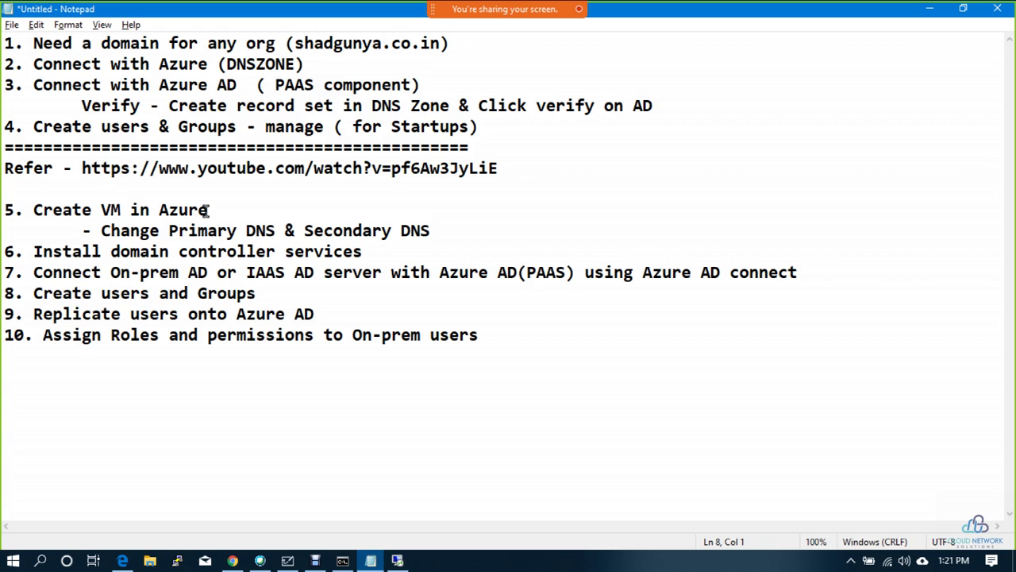
drag(208, 210, 32, 208)
drag(431, 231, 383, 231)
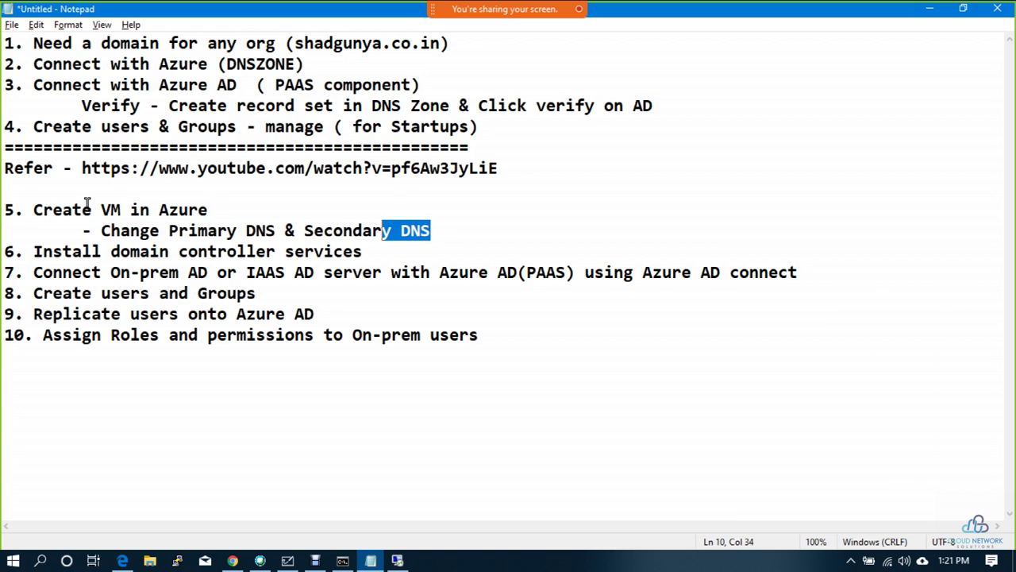
drag(88, 202, 36, 229)
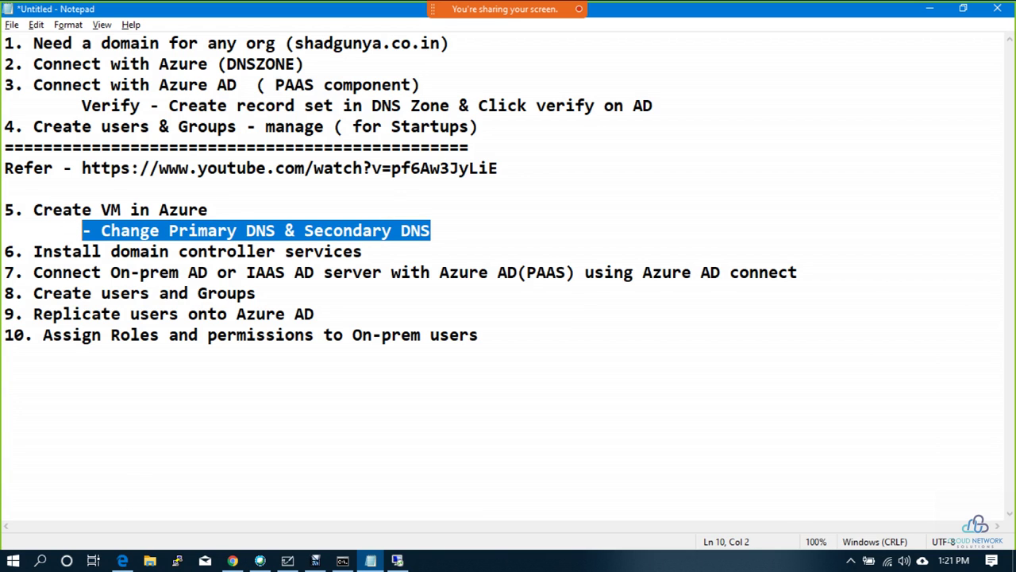
click(232, 561)
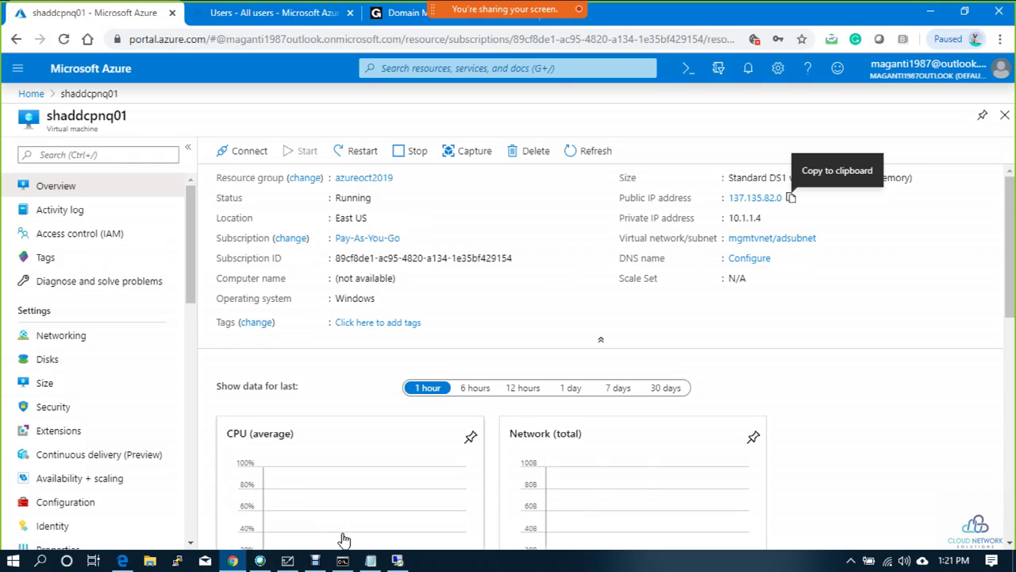
click(397, 561)
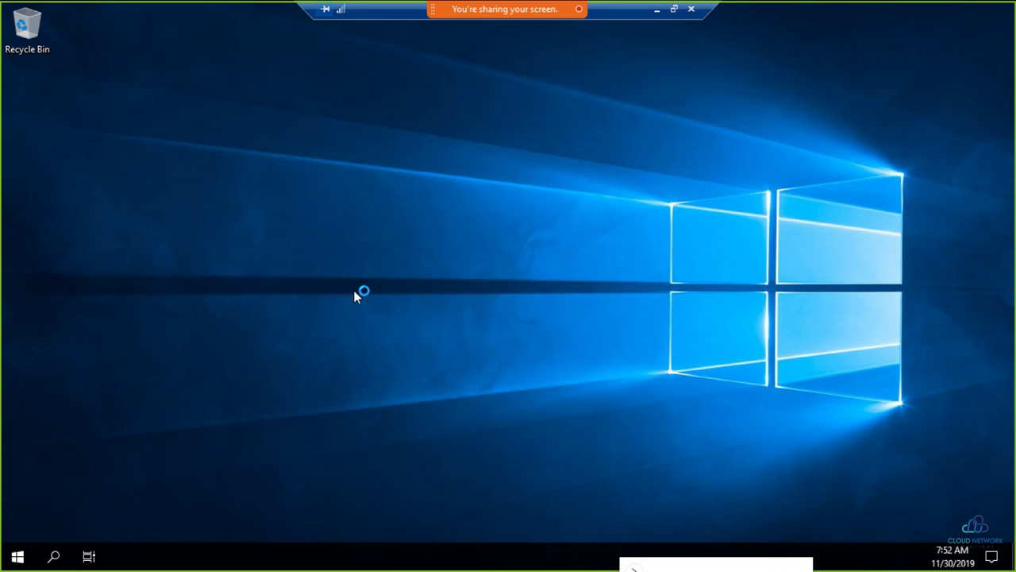
Launch PowerShell on the server, allow network discovery, and run ipconfig /all
key(super)
click(355, 153)
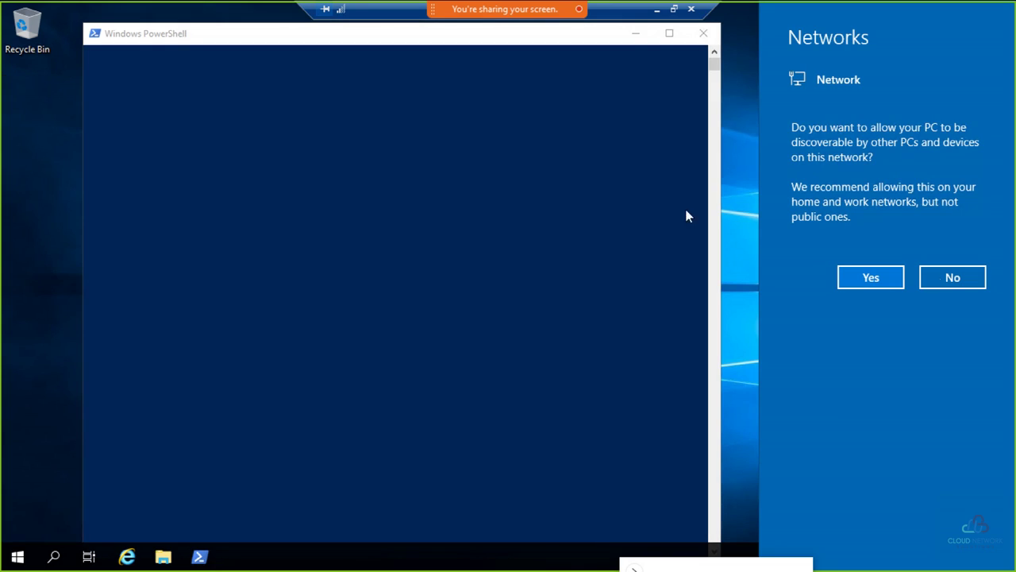
click(873, 279)
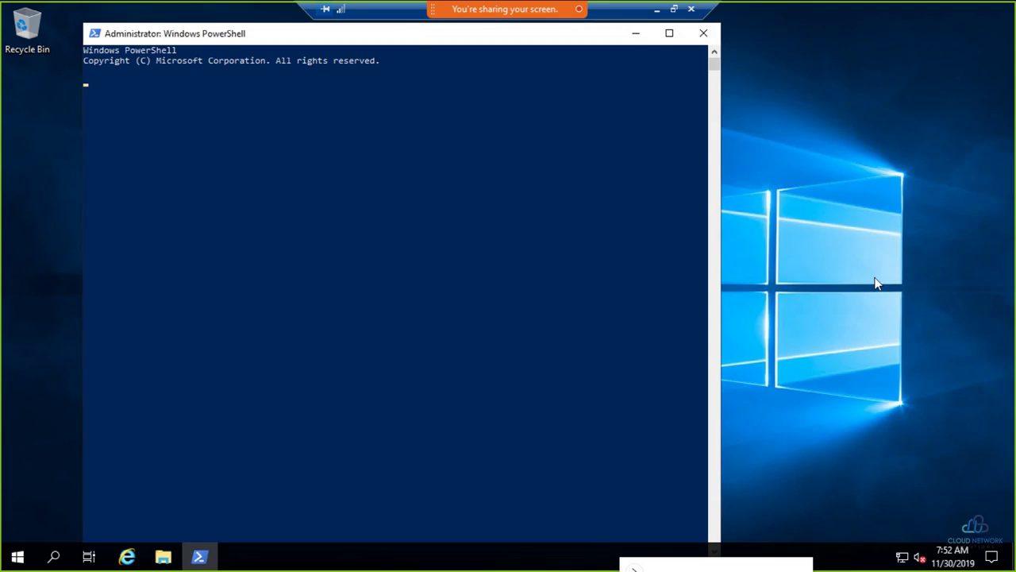
click(386, 200)
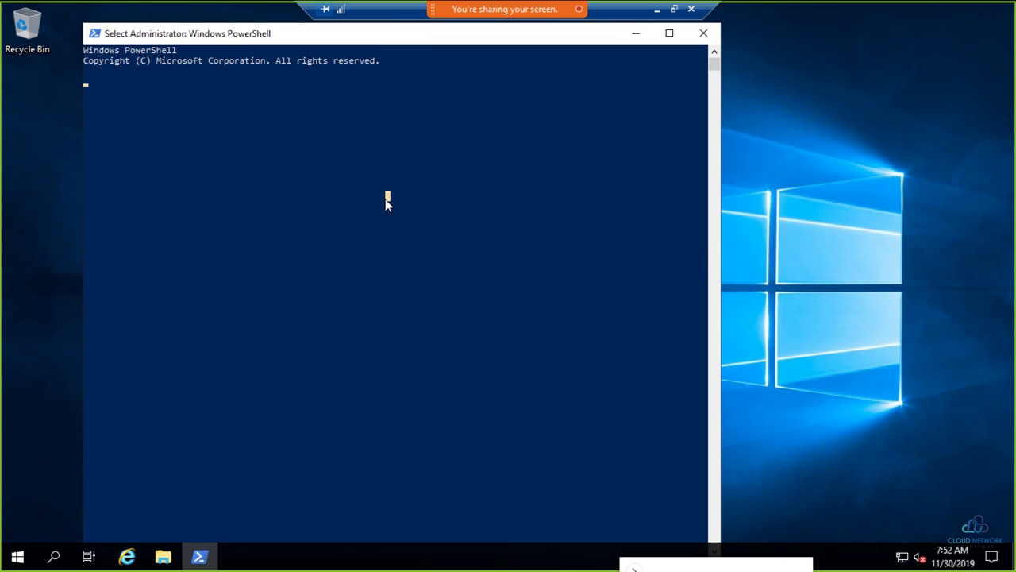
key(Escape)
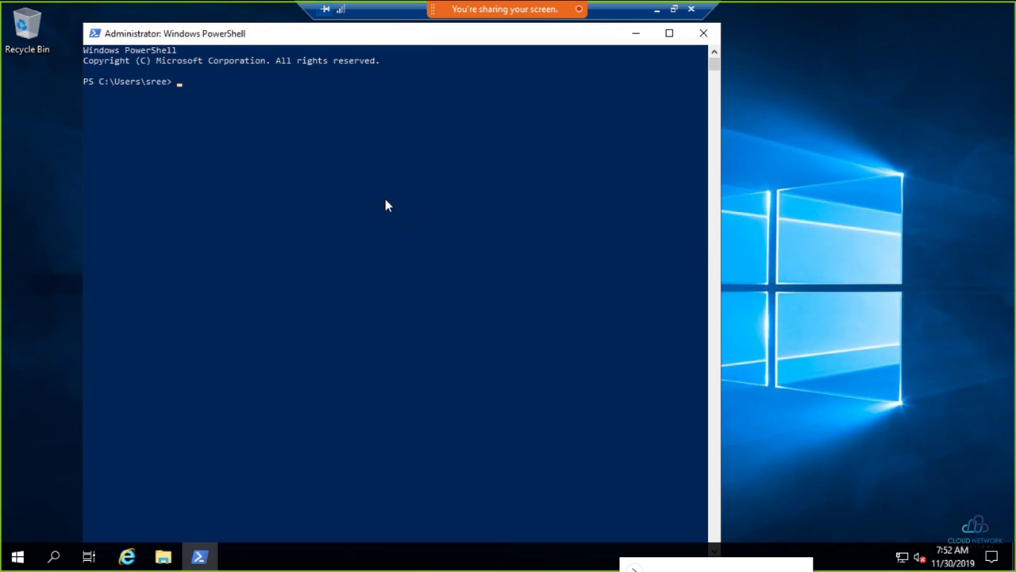
key(Return)
text(ipconfig)
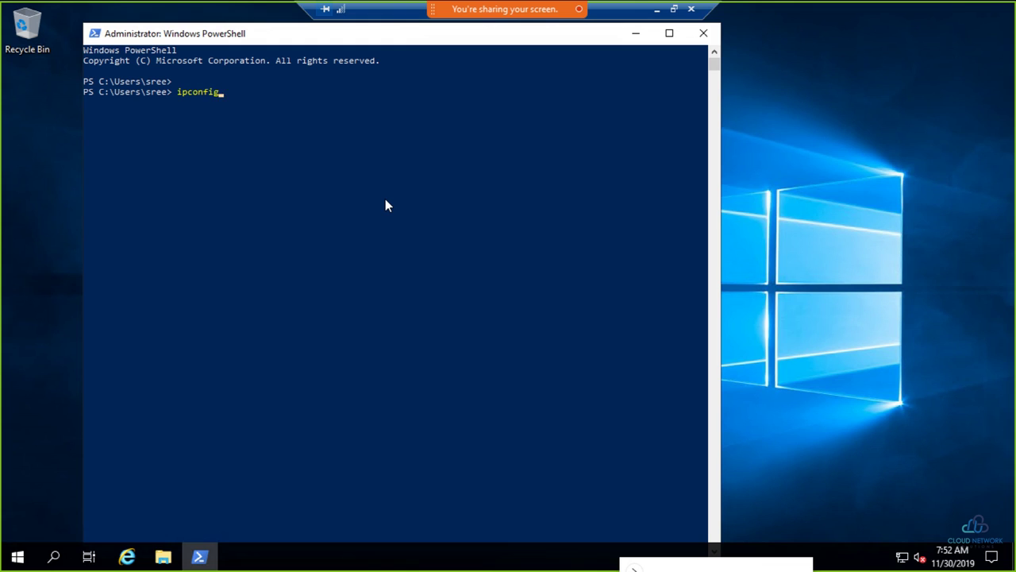
text( /all)
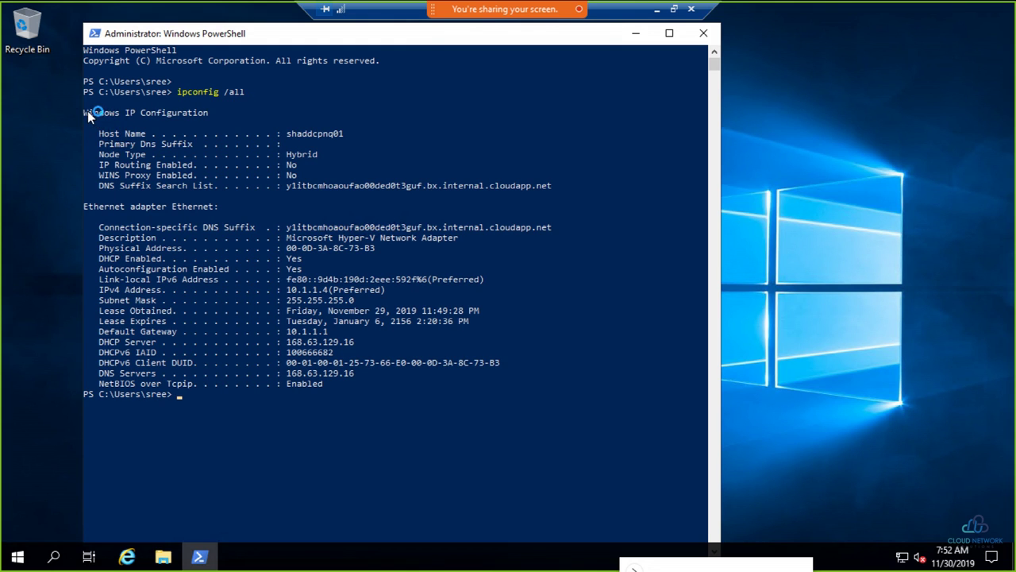
Copy the ipconfig output and paste it into a new Notepad window
drag(83, 111, 396, 427)
key(ctrl+c)
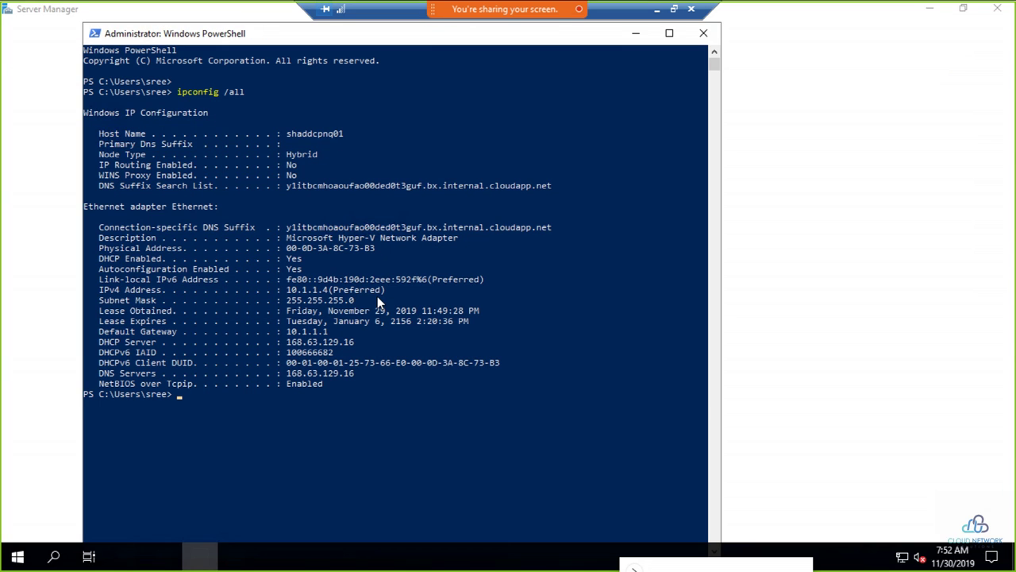
key(ctrl+r)
key(Escape)
key(super+r)
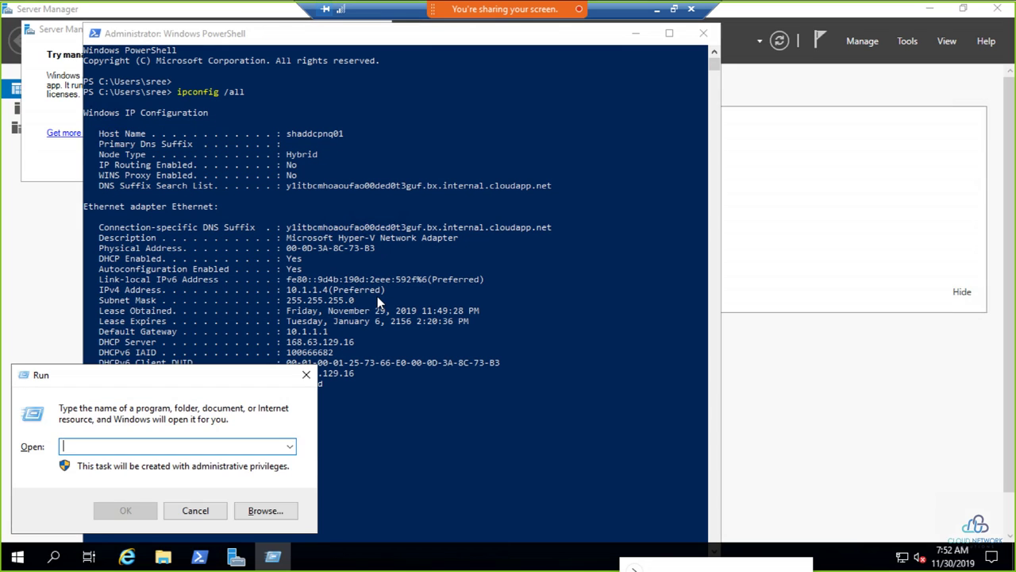
text(notepad)
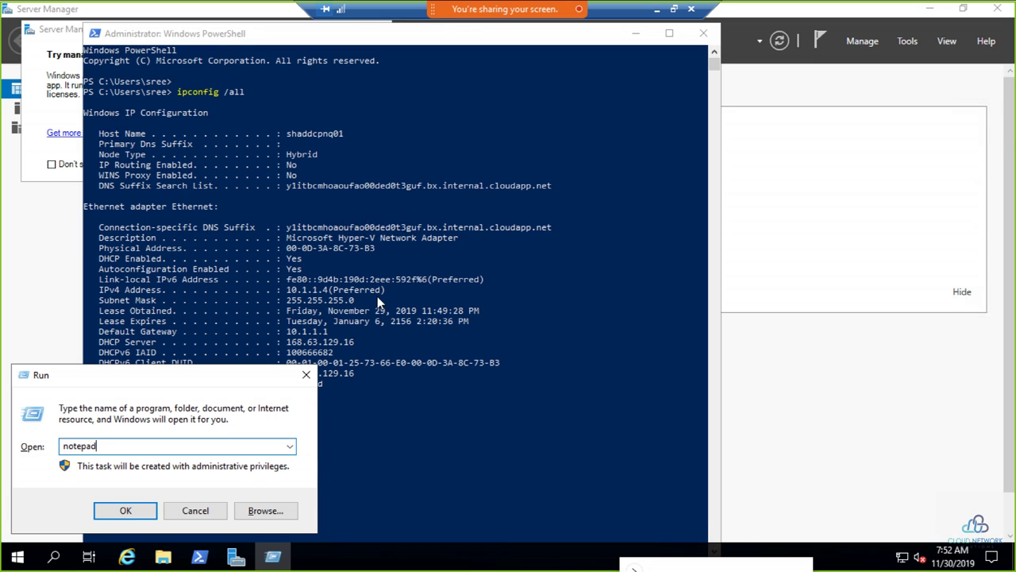
key(Return)
key(ctrl+v)
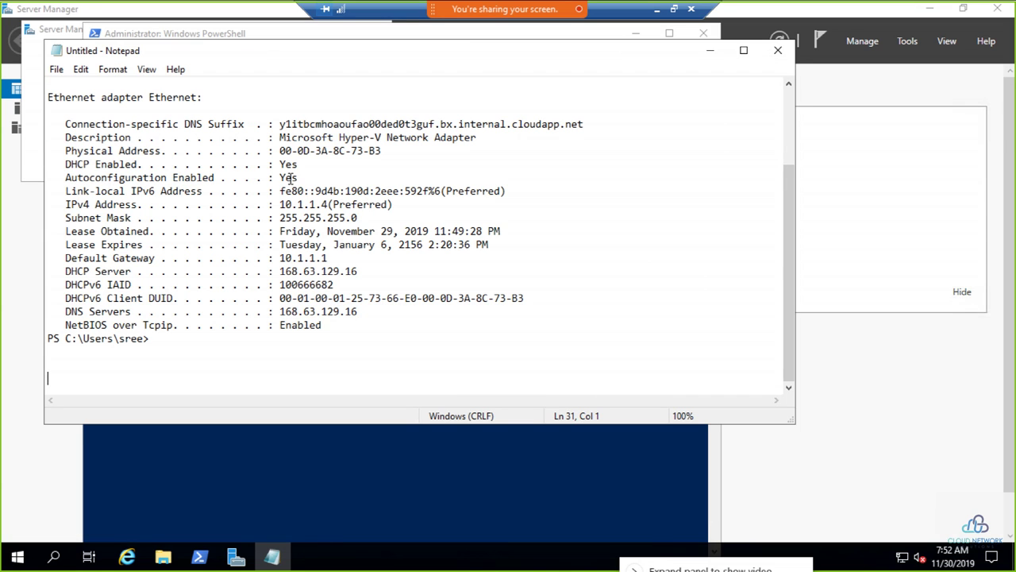
Highlight the IPv4, subnet mask, gateway and DNS server 168.63.129.16 lines in the Notepad copy
drag(96, 205, 352, 191)
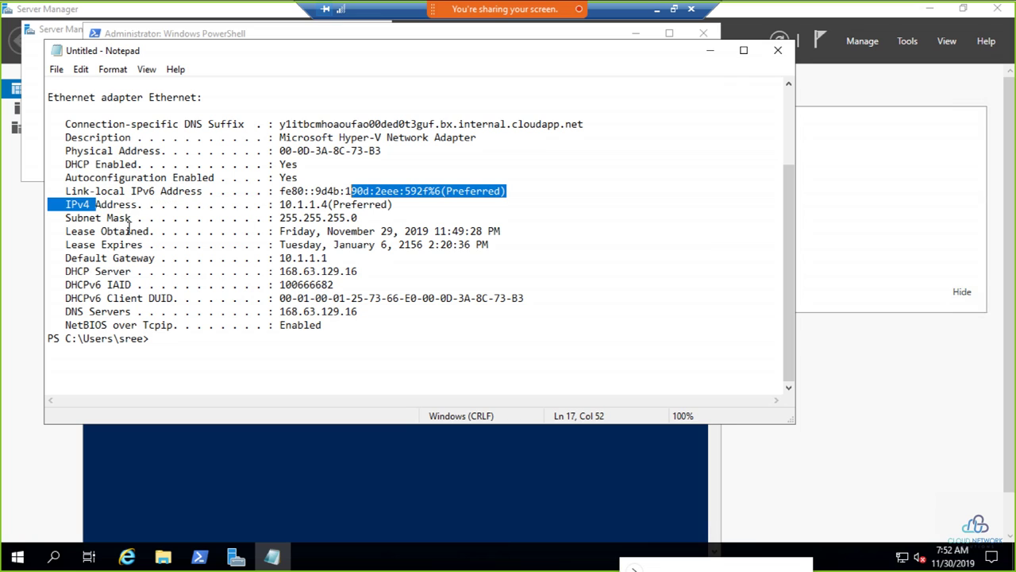
drag(112, 218, 269, 217)
drag(101, 258, 322, 258)
mouse_move(83, 311)
mouse_down()
mouse_move(364, 316)
mouse_move(65, 314)
mouse_up()
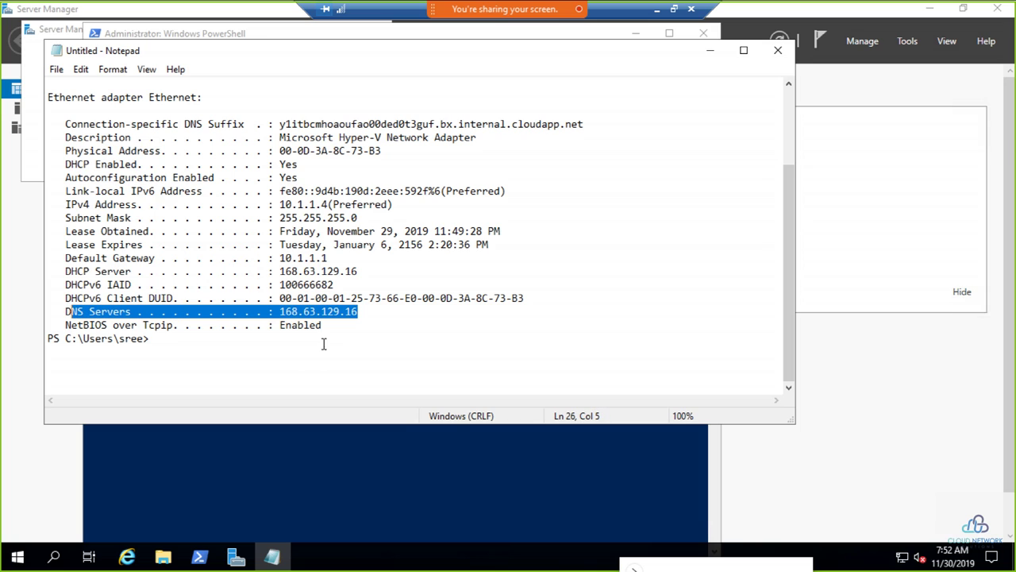
double_click(320, 317)
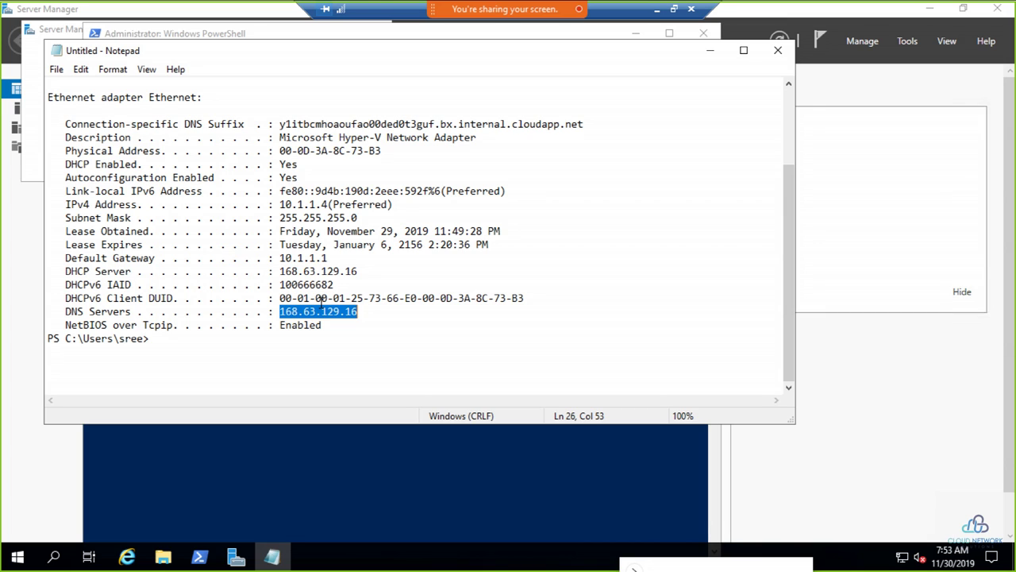
double_click(284, 311)
drag(107, 311, 65, 310)
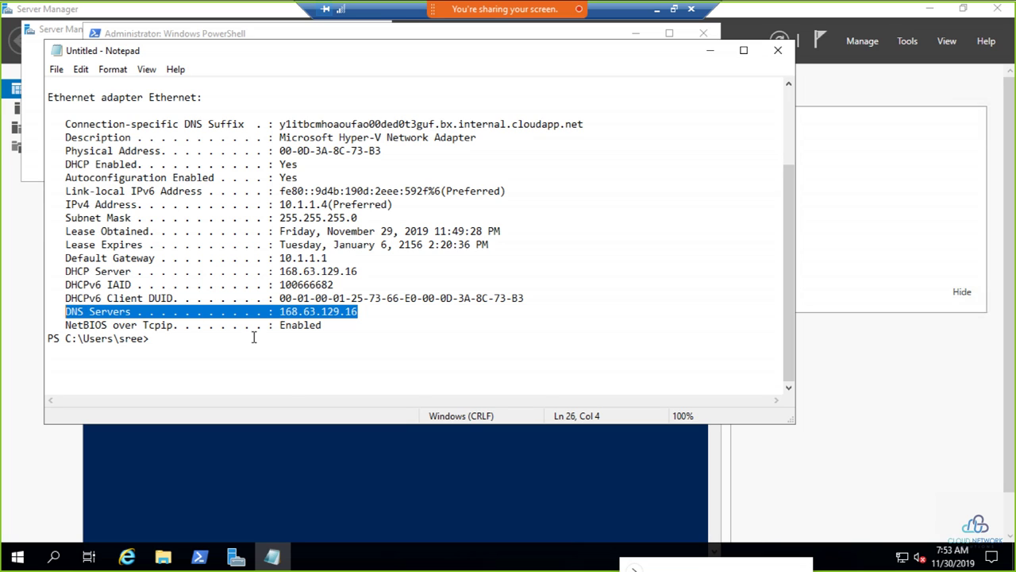
click(223, 504)
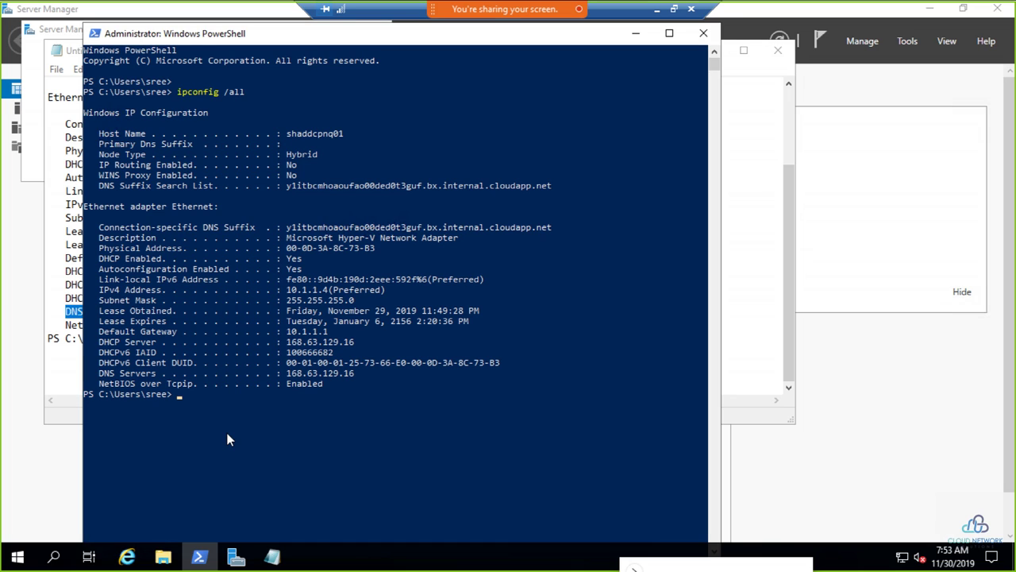
Open the Ethernet adapter's IPv4 properties through ncpa.cpl and choose a fixed IP address
text(ncpa.cpl)
key(Return)
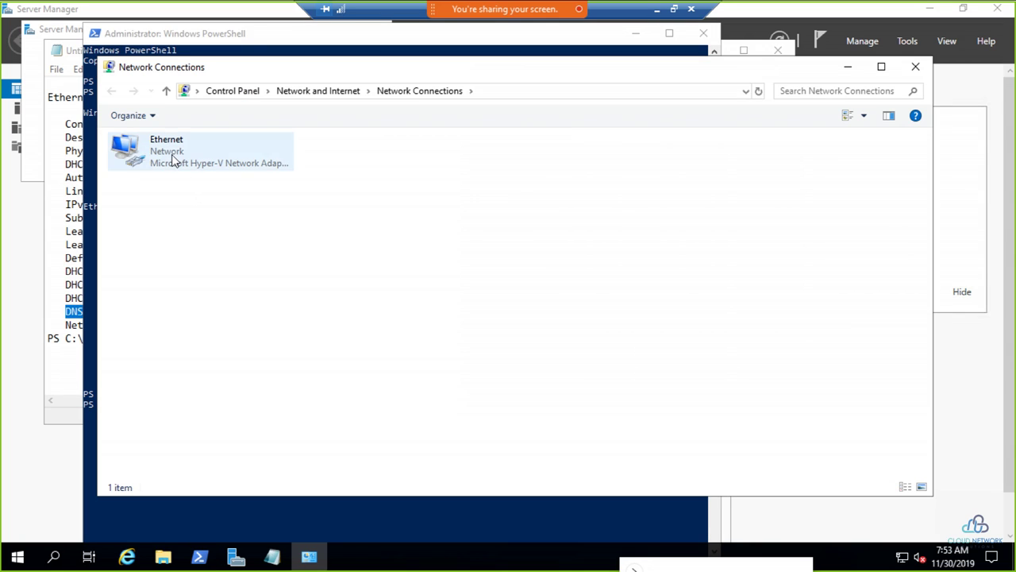
right_click(170, 156)
click(208, 296)
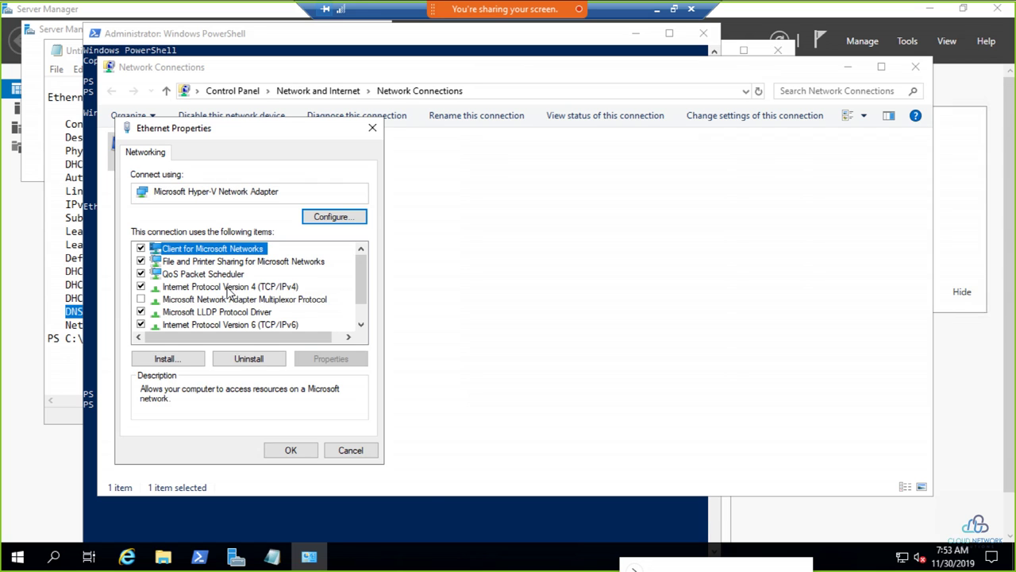
double_click(230, 287)
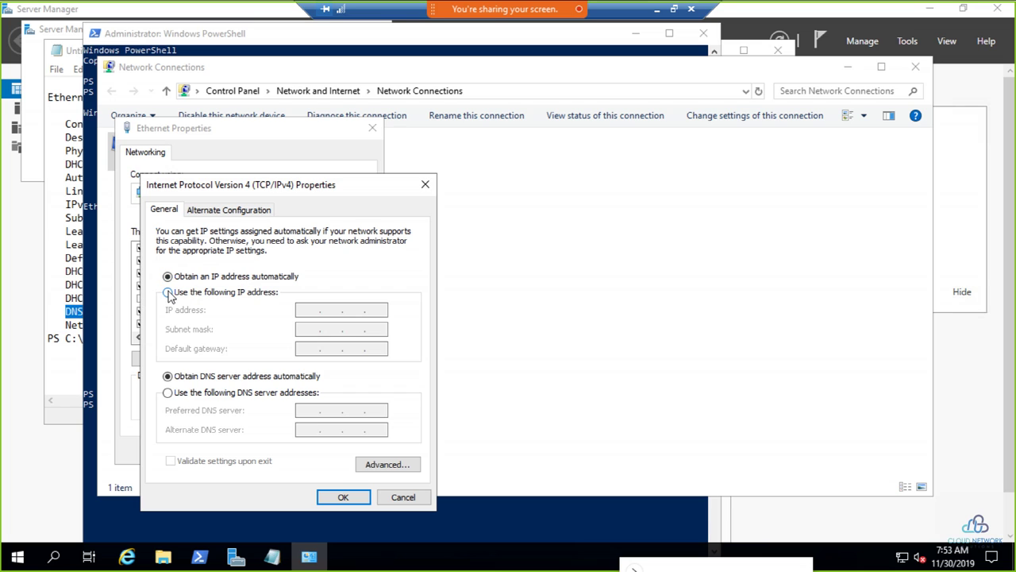
click(167, 292)
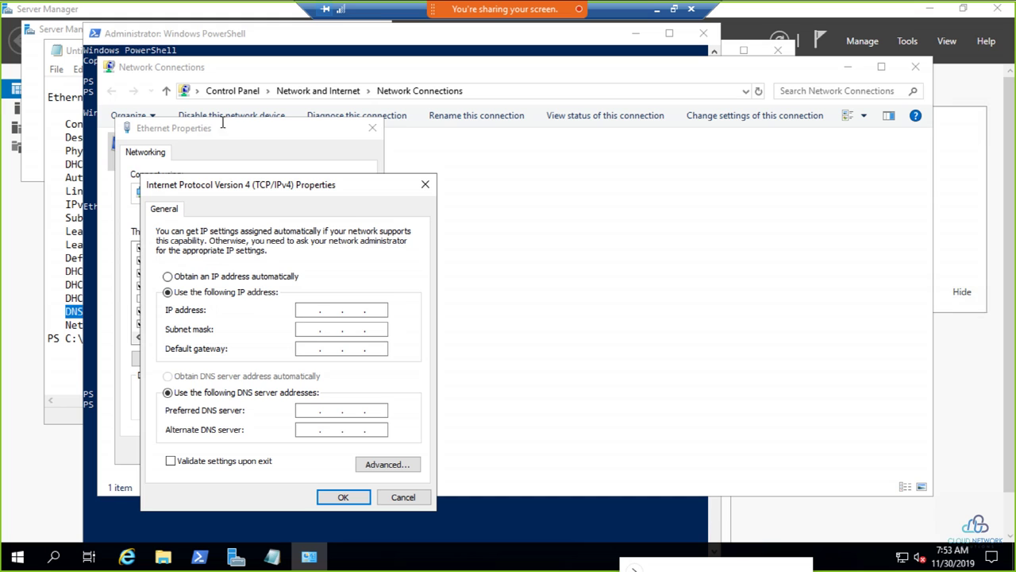
Enter IP address 10.1.1.4 from the ipconfig notes and subnet mask 255.255.255.0
click(63, 117)
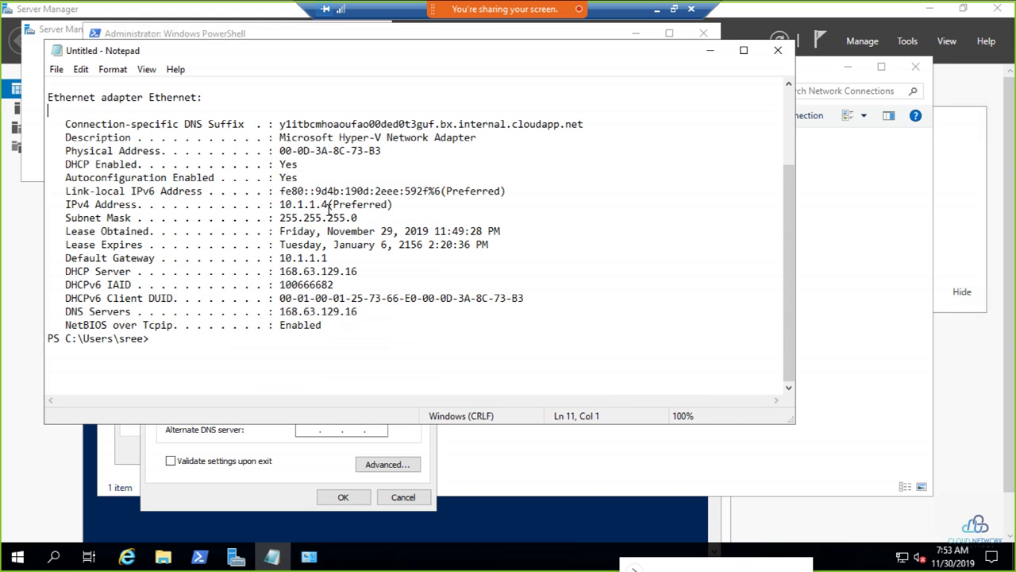
drag(327, 204, 280, 204)
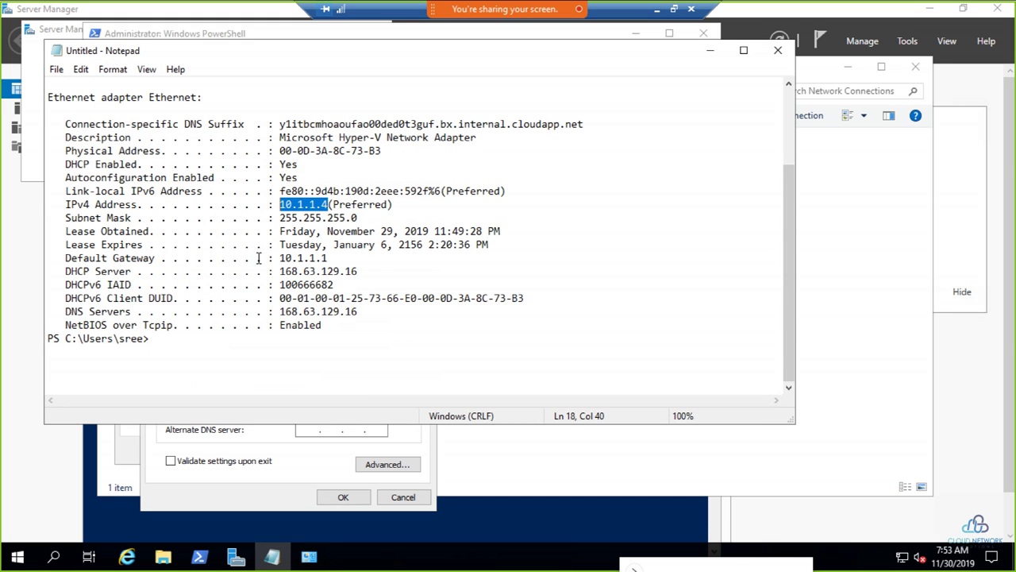
key(alt+Tab)
click(306, 311)
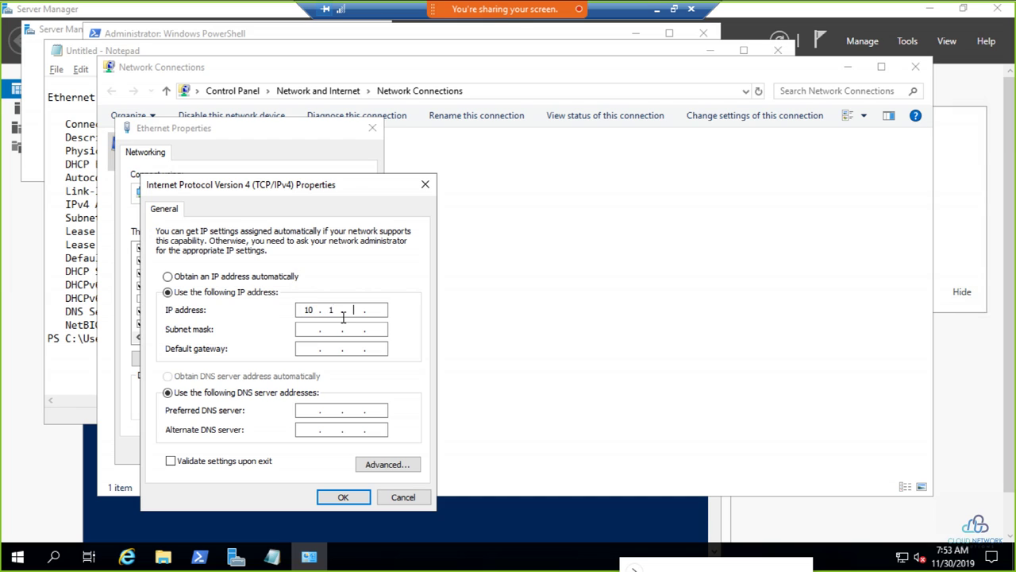
key(Tab)
text(255 . 255 . 255 . 0)
Check the subnet mask and default gateway 10.1.1.1 in the ipconfig notes
key(alt+Tab)
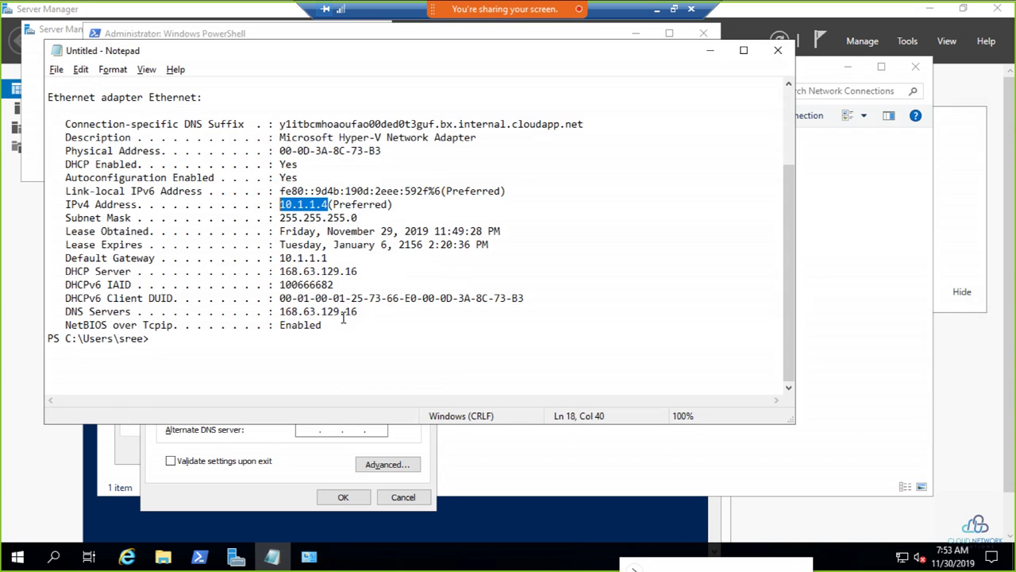
double_click(314, 219)
click(318, 219)
double_click(118, 216)
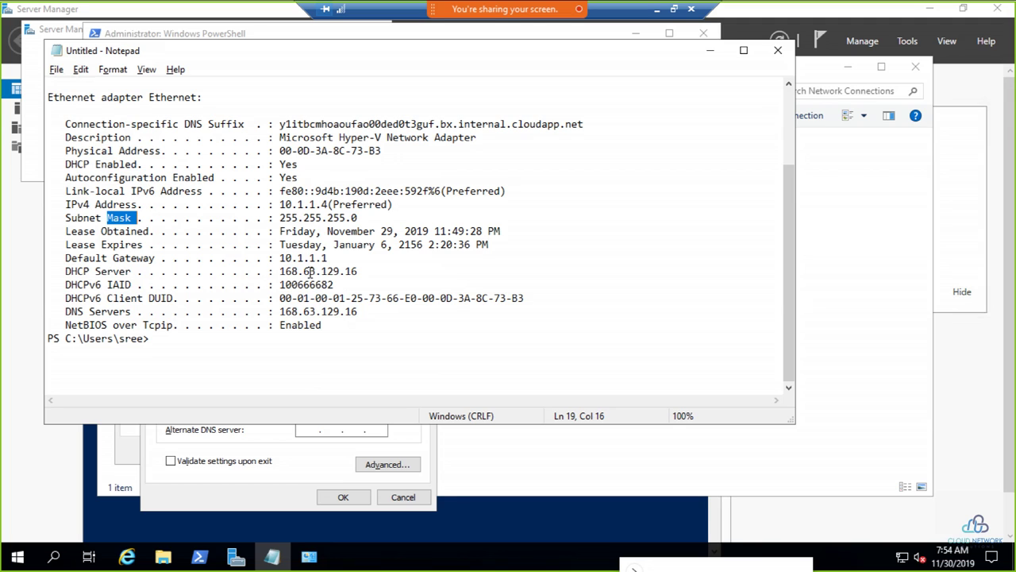
double_click(316, 258)
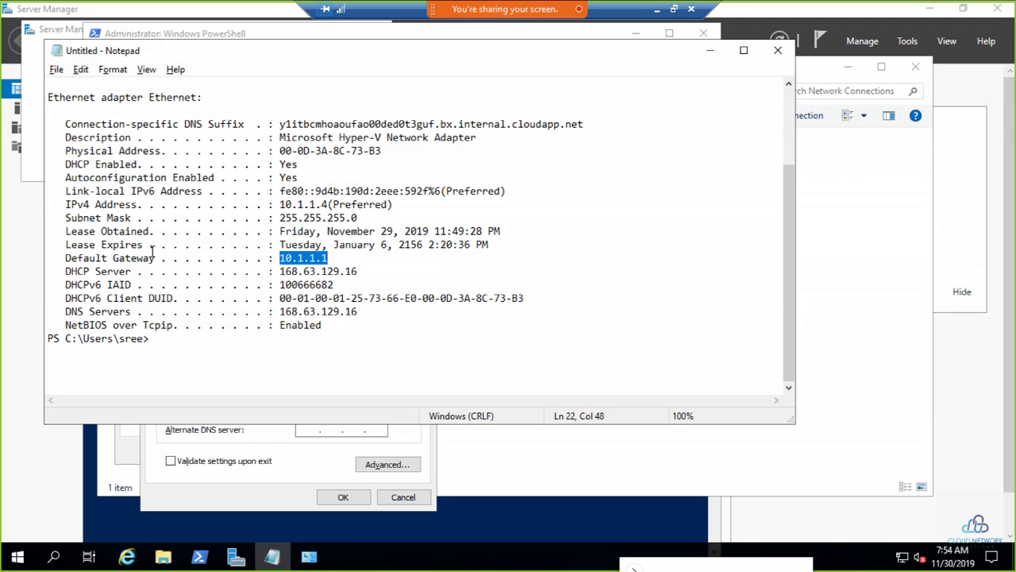
double_click(102, 258)
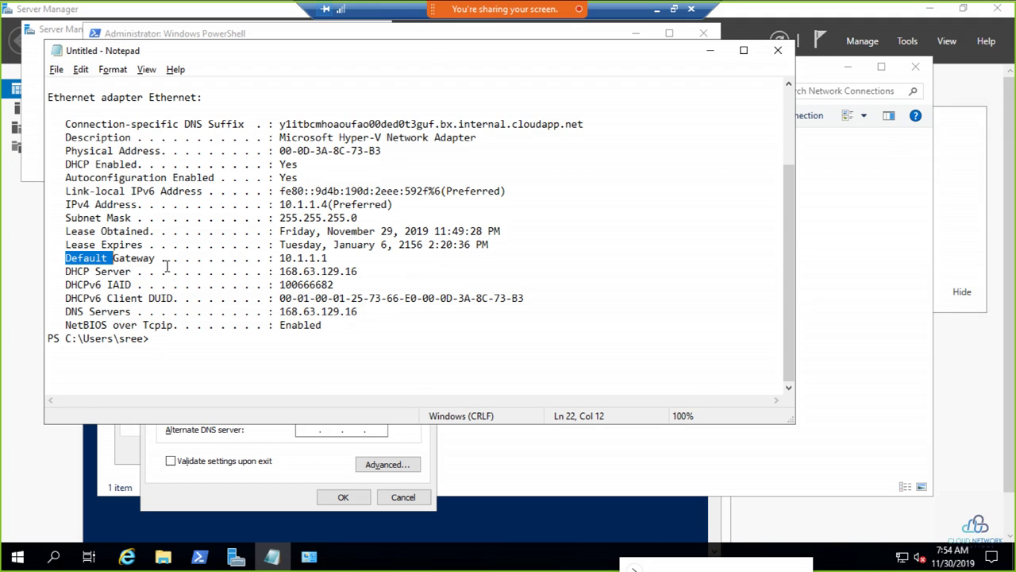
key(alt+Tab)
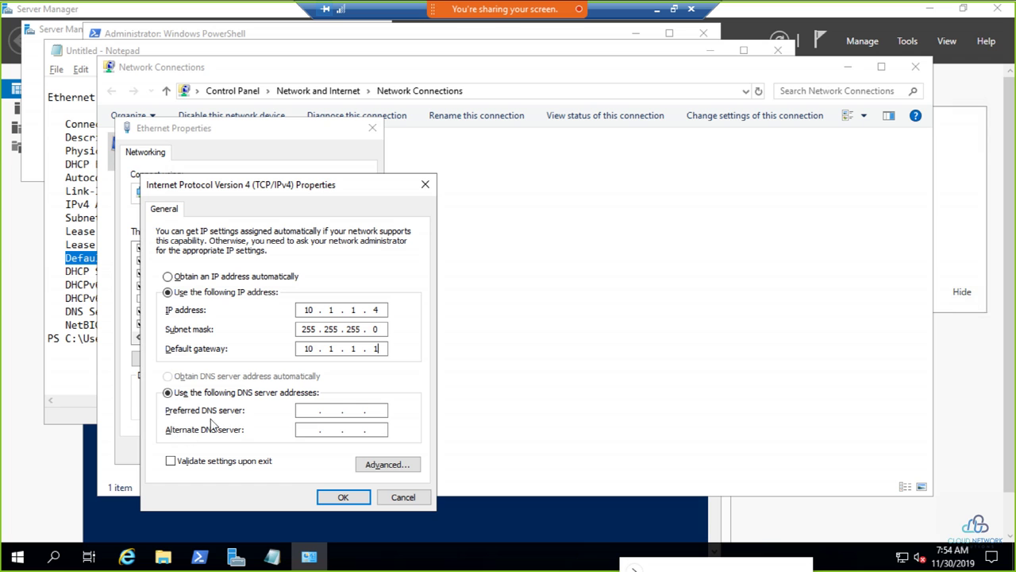
Check the Primary and Secondary DNS step in the local task notes before returning
click(657, 9)
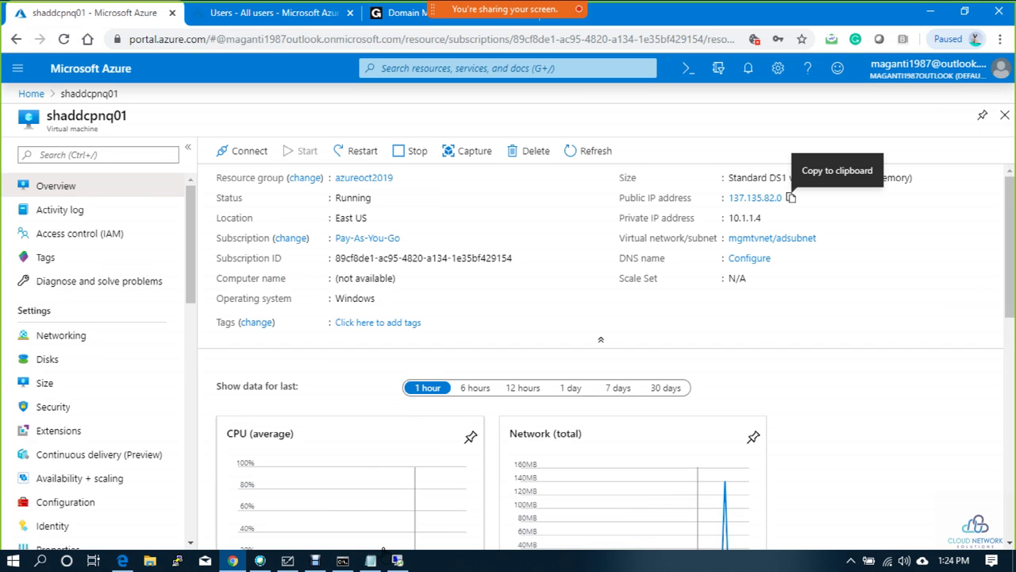
key(alt+Tab)
click(160, 230)
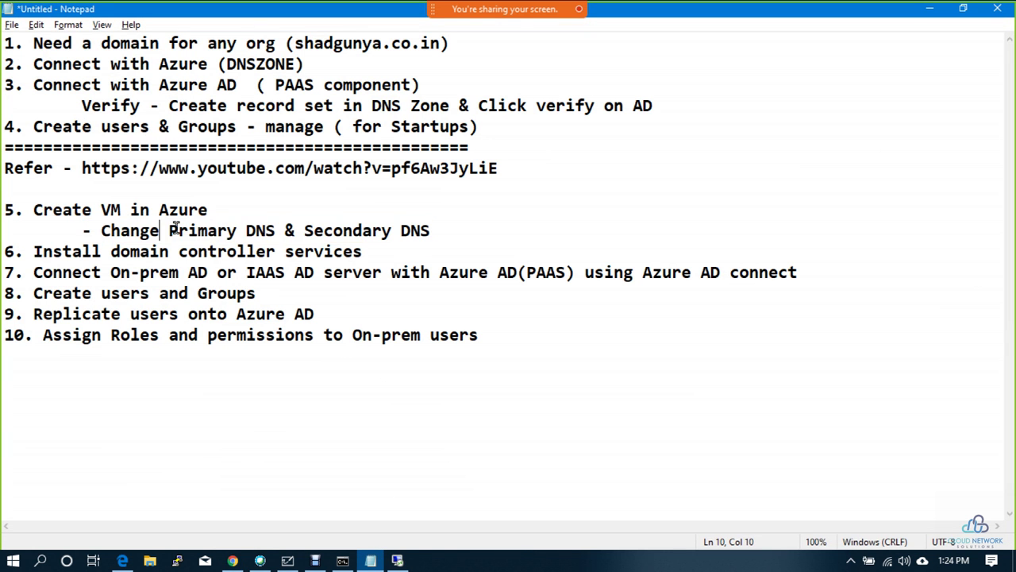
double_click(199, 229)
double_click(355, 232)
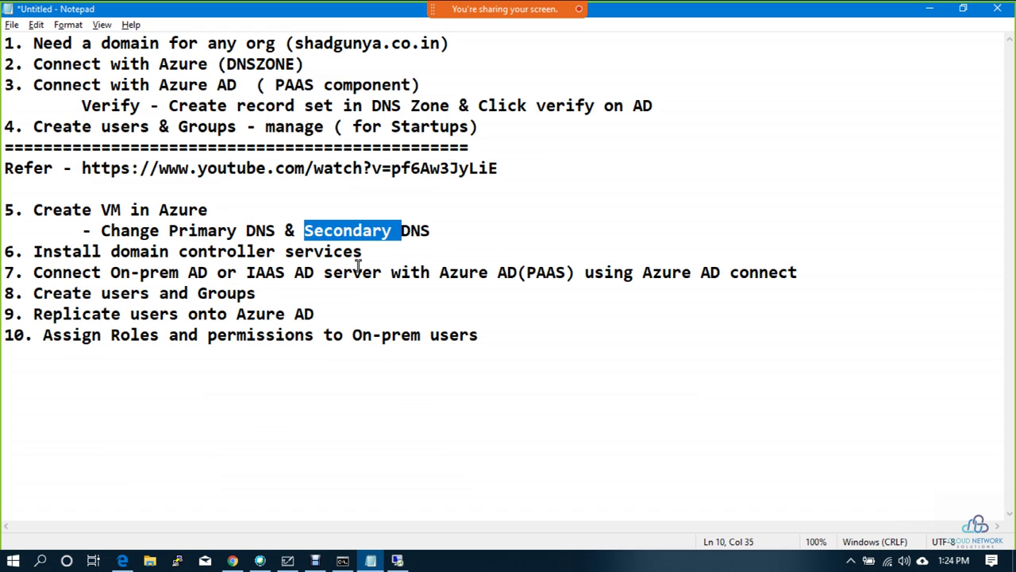
click(929, 8)
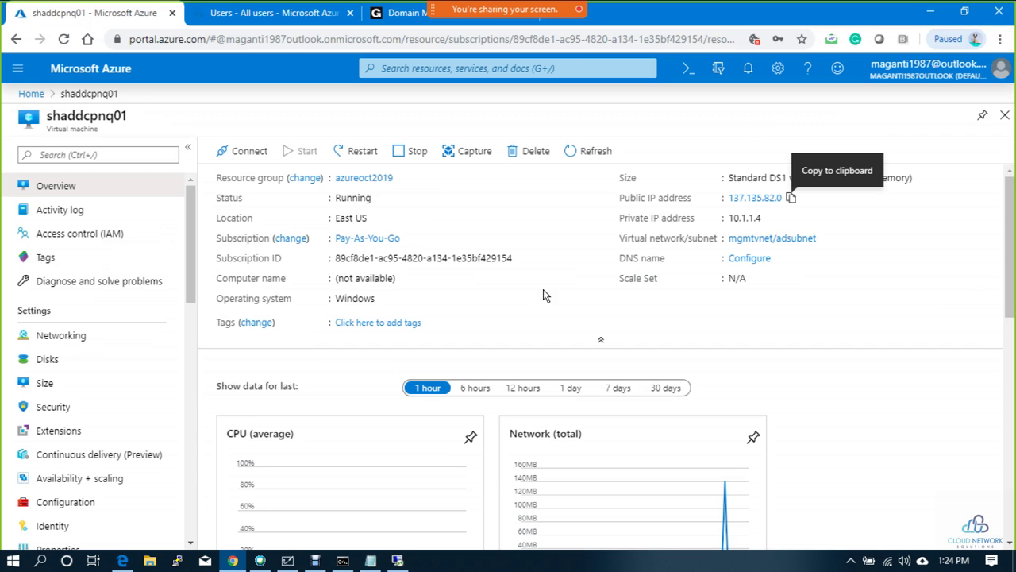
click(371, 561)
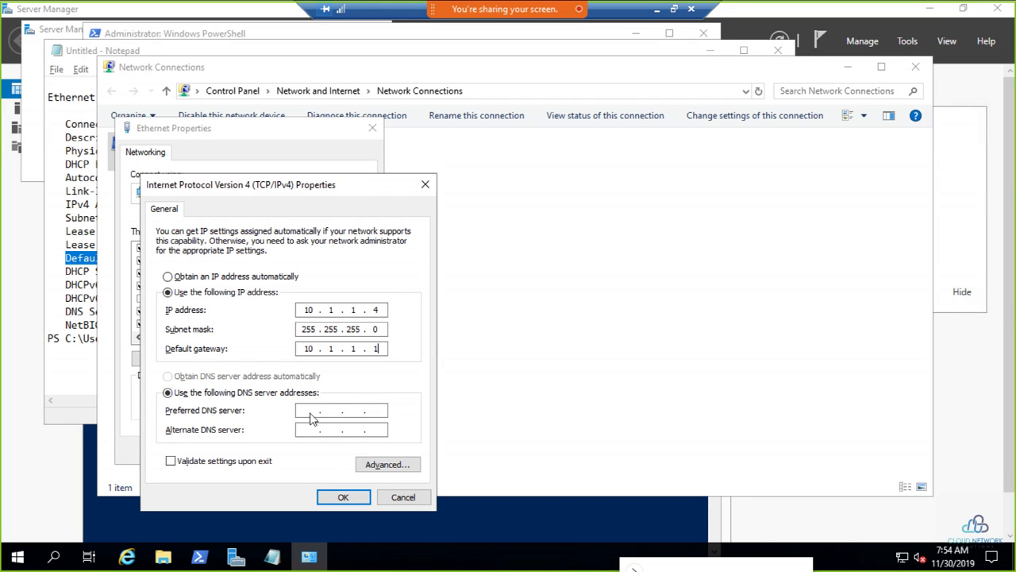
Enter 10.1.1.4 as the preferred DNS server
click(315, 410)
text(10.1.1.4)
double_click(378, 310)
double_click(378, 411)
Enter 168.63.129.16 as the alternate DNS server and apply the IPv4 settings
click(312, 431)
click(66, 363)
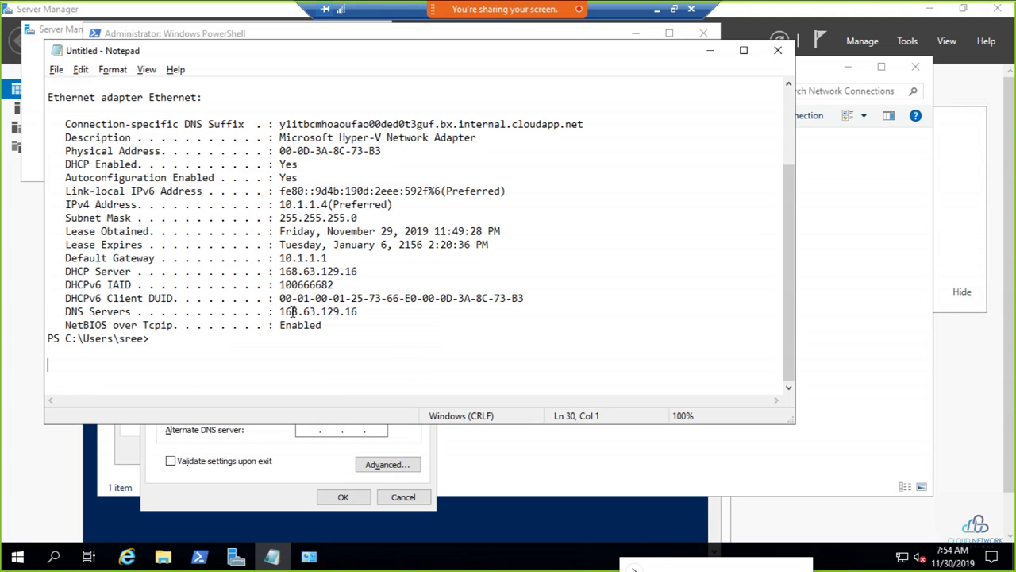
click(322, 431)
text(168 . )
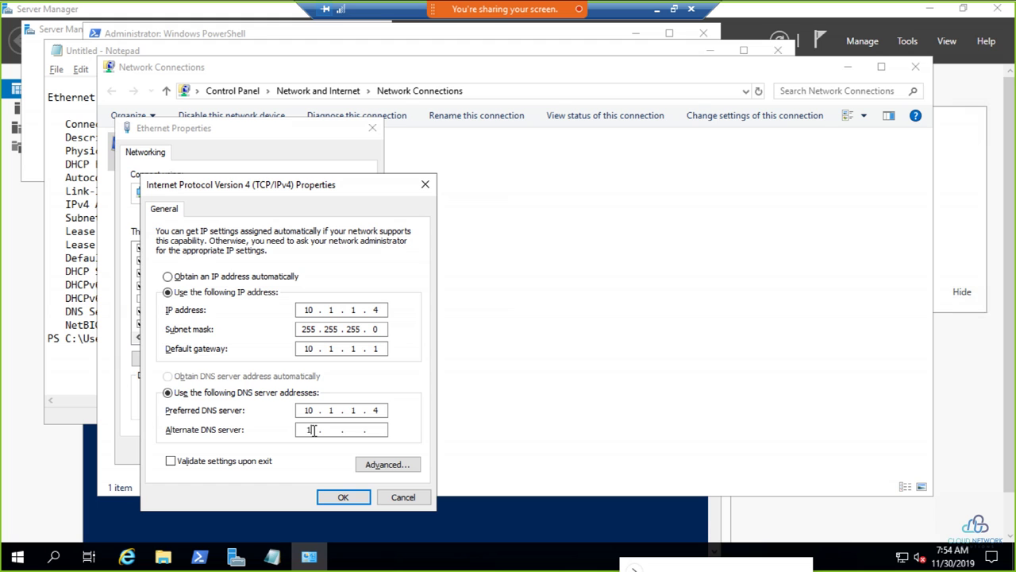
text(63)
key(alt+Tab)
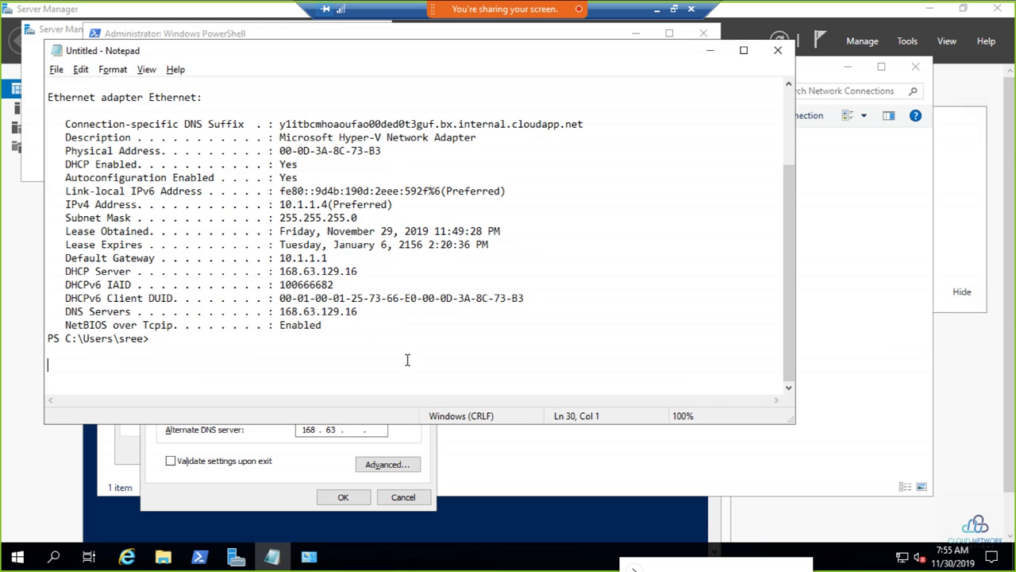
key(alt+Tab)
text(.129.1)
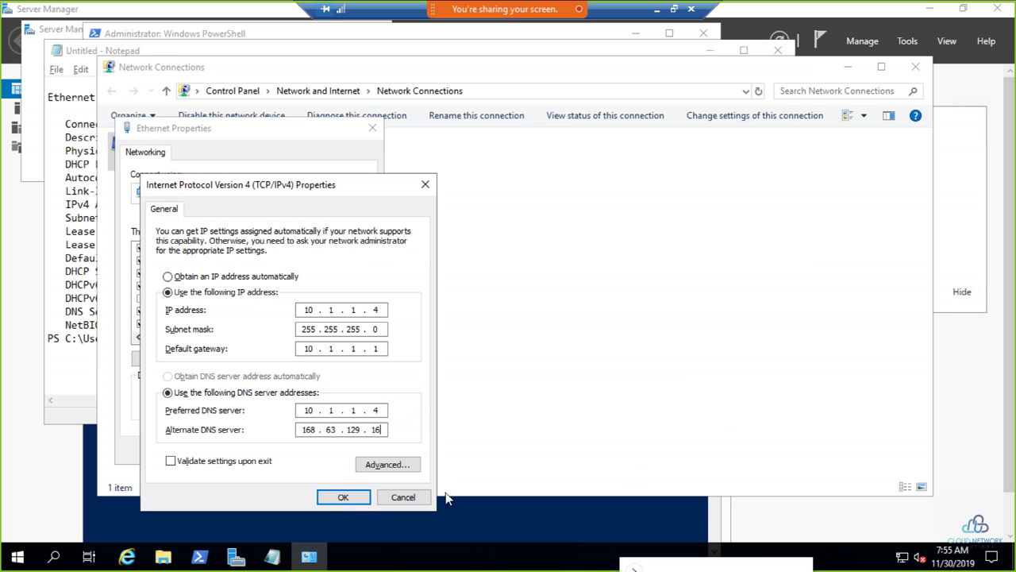
click(336, 499)
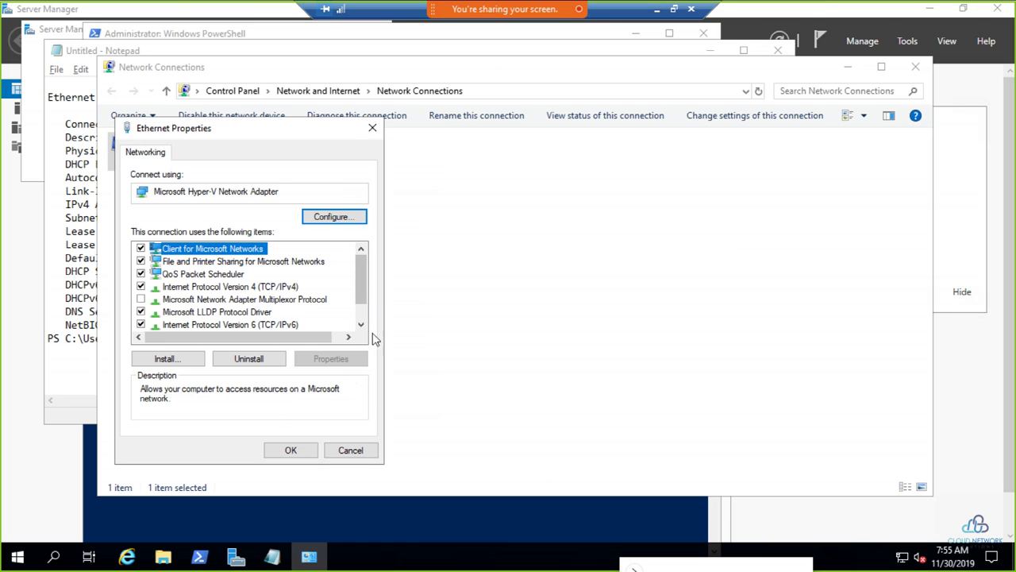
Confirm Ethernet Properties with OK, then restore the remote desktop session after minimizing local windows
click(267, 445)
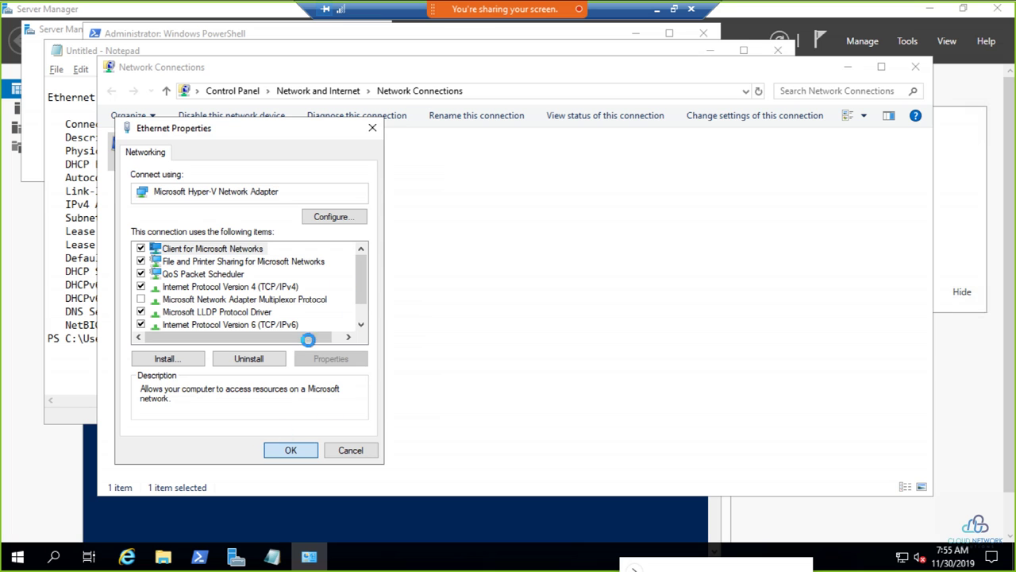
click(658, 9)
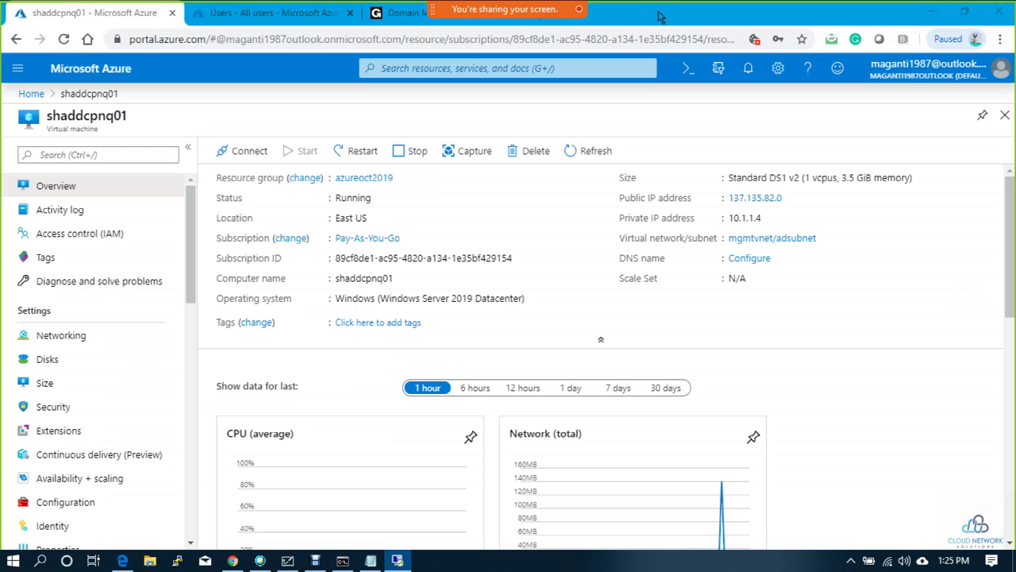
click(929, 12)
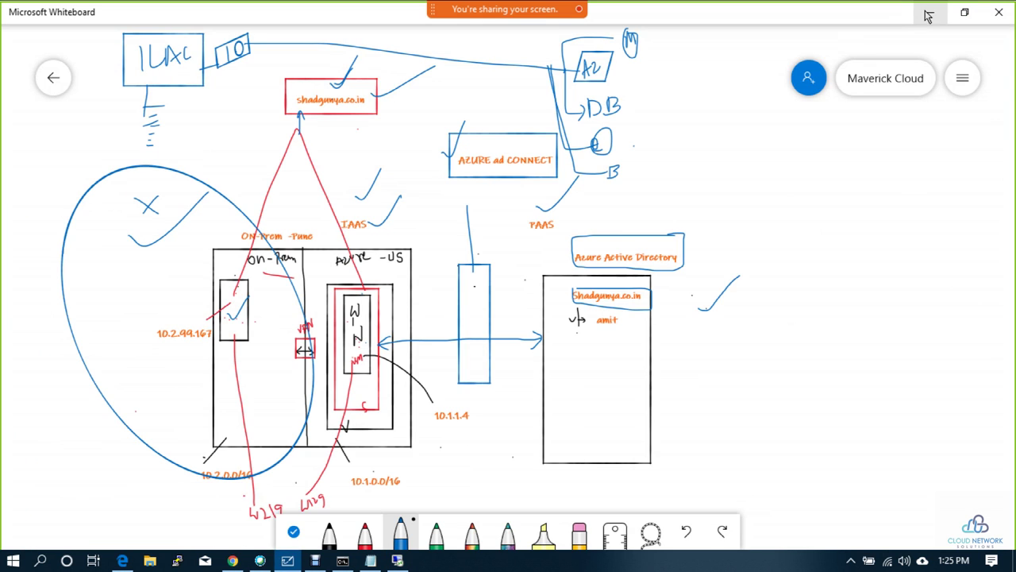
click(929, 11)
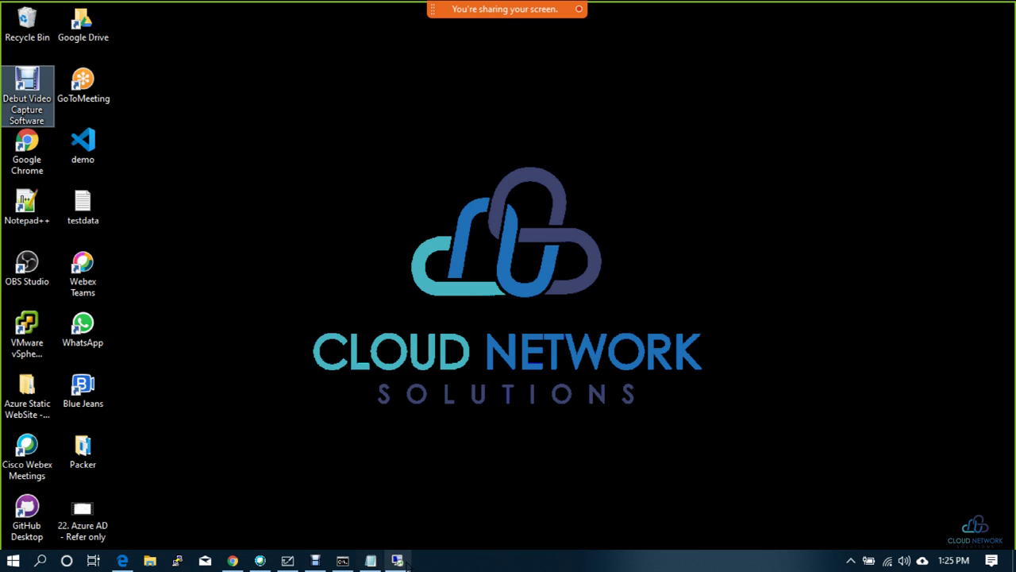
click(370, 561)
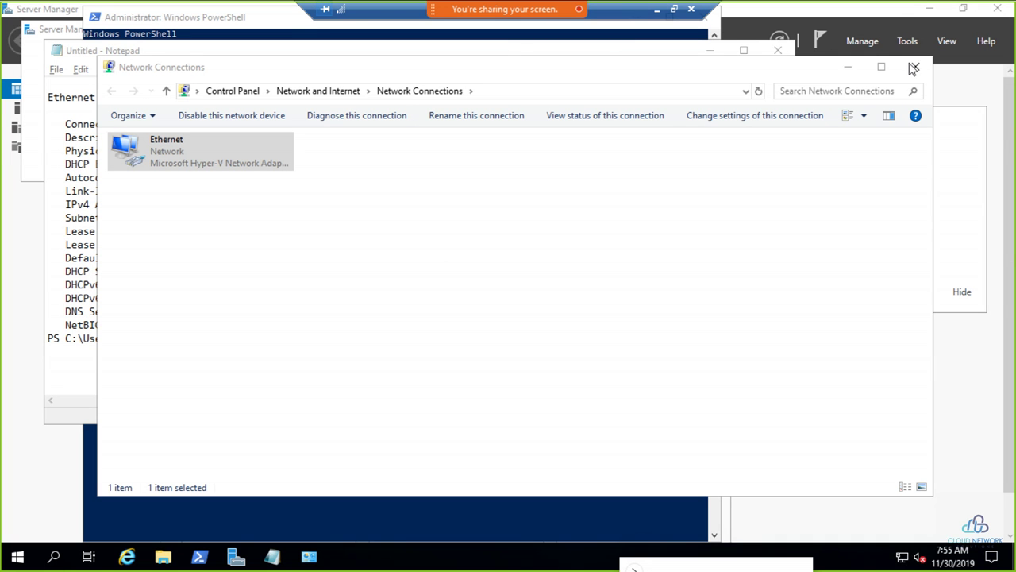
Close Network Connections, rerun ipconfig /all in PowerShell and copy the new output
click(915, 67)
click(415, 456)
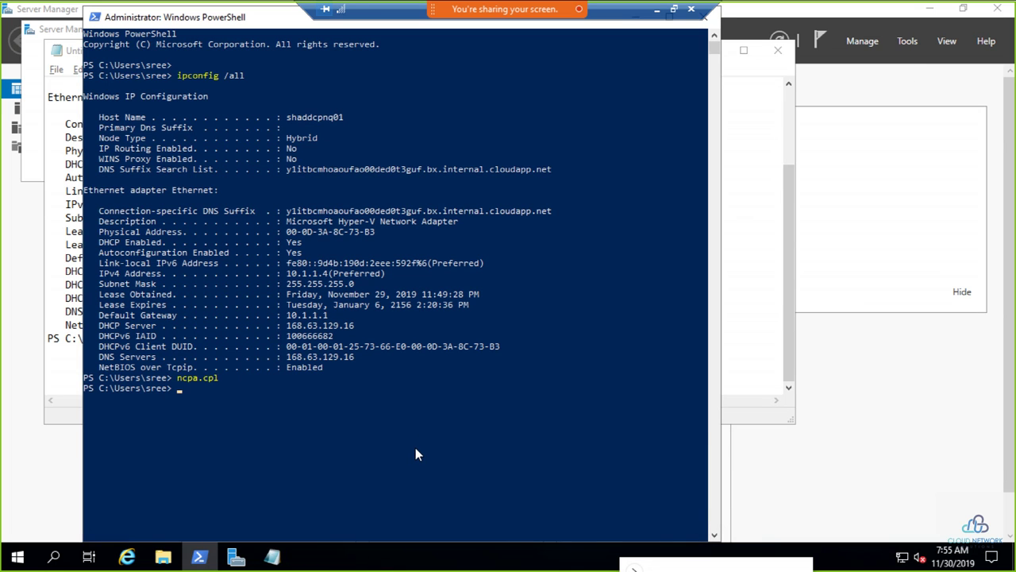
key(Up)
key(Up)
key(Return)
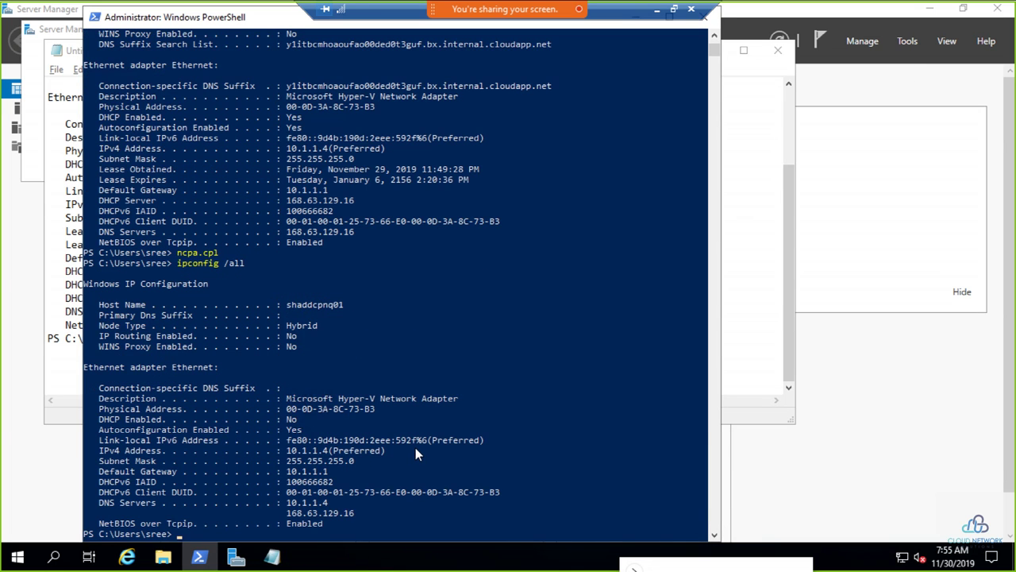
scroll(530, 398, down, 6)
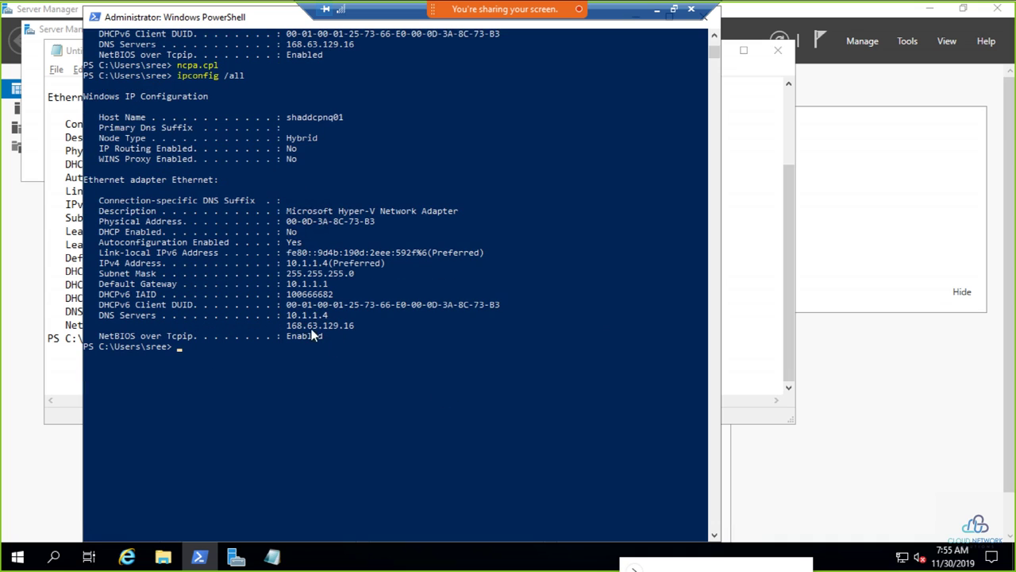
drag(362, 328, 267, 316)
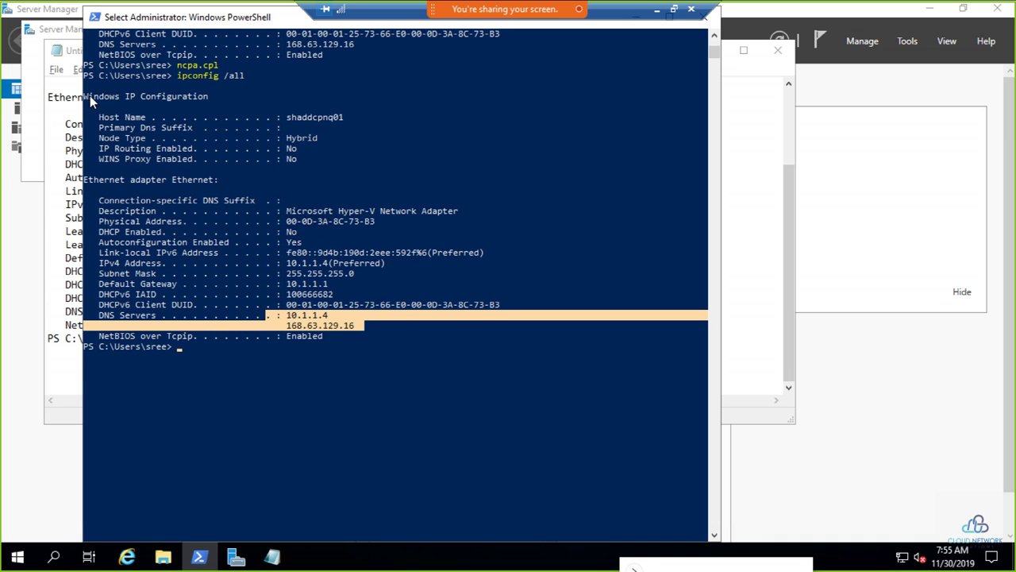
drag(86, 93, 421, 377)
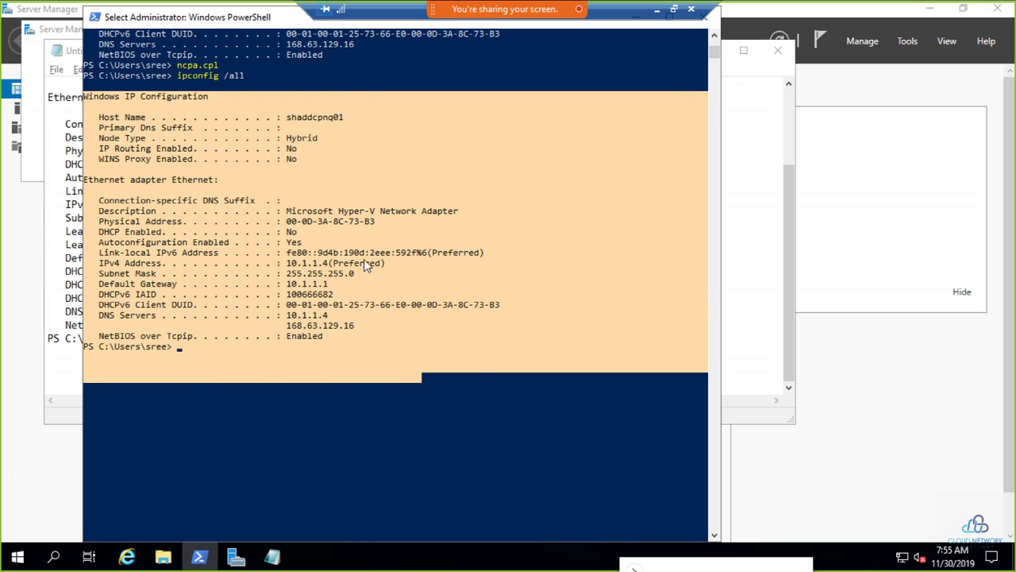
right_click(364, 251)
Paste the new output into Notepad and compare DNS servers 10.1.1.4 and 168.63.129.16 with the old values
key(alt+Tab)
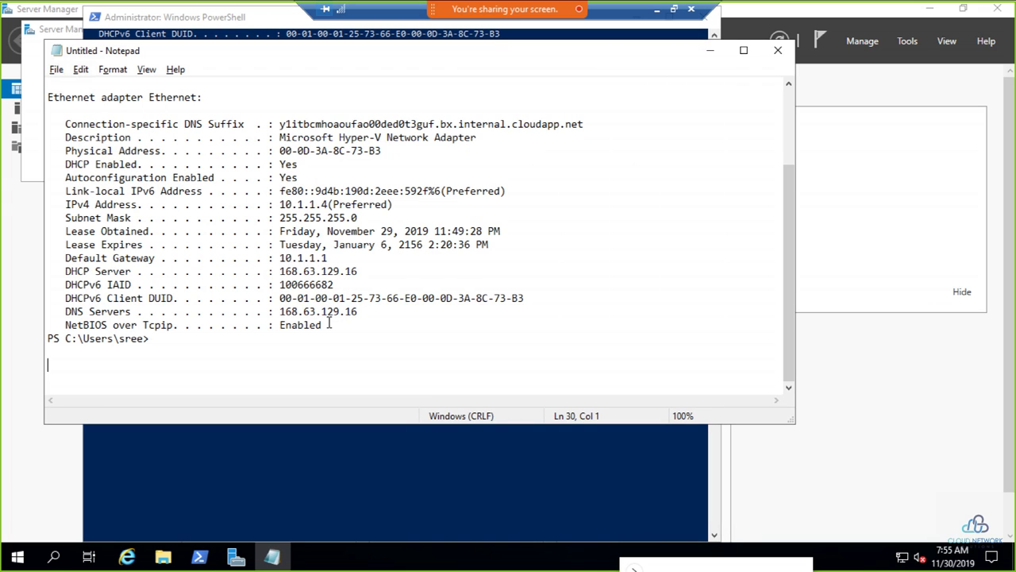
key(ctrl+v)
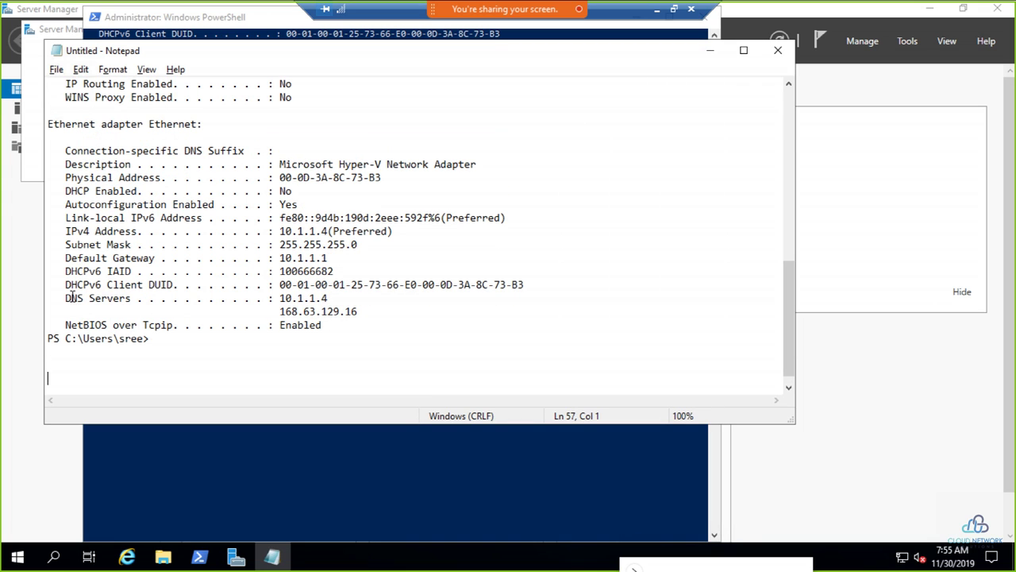
drag(71, 297, 108, 298)
drag(301, 311, 361, 311)
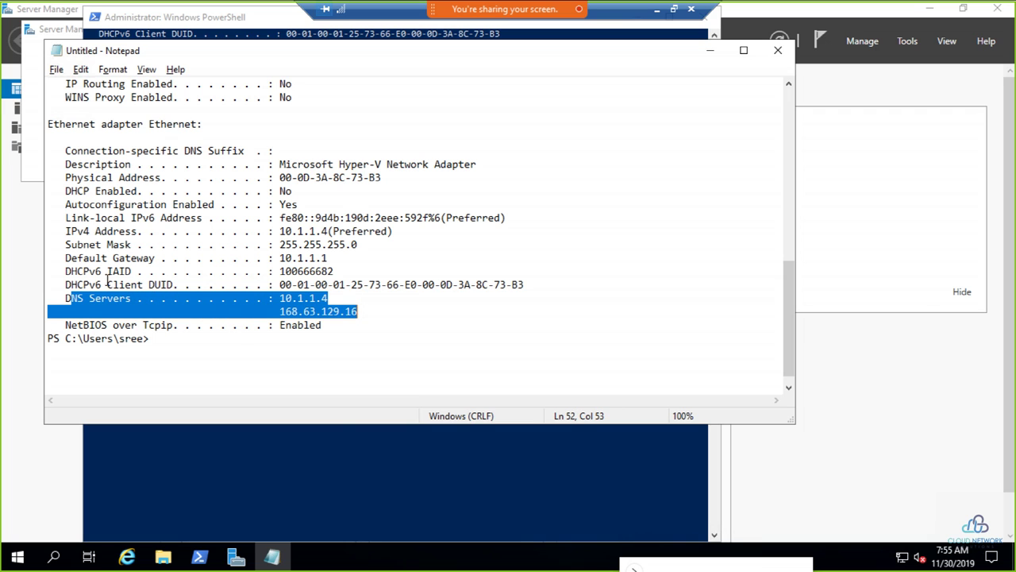
scroll(138, 267, up, 5)
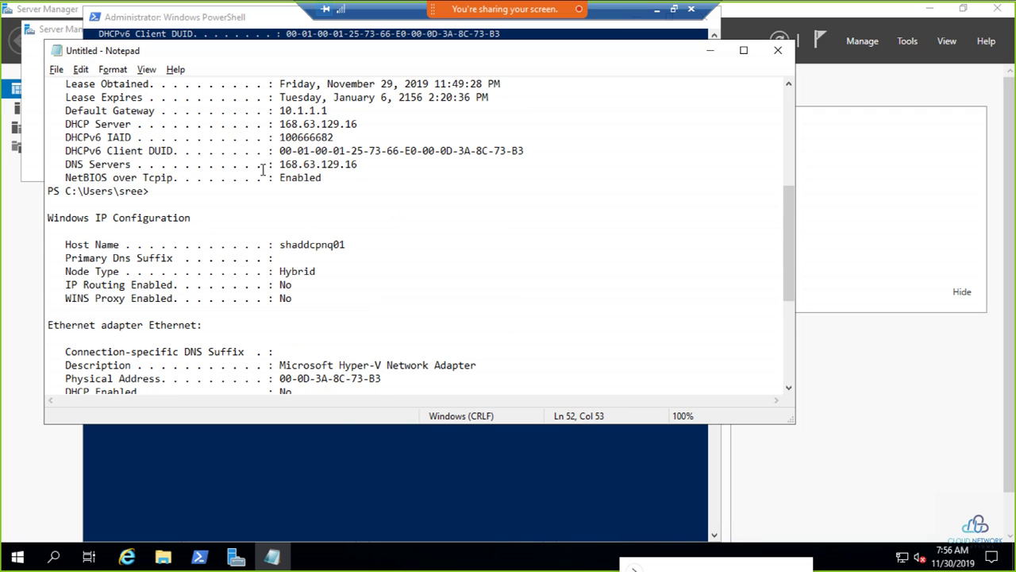
drag(322, 178, 61, 164)
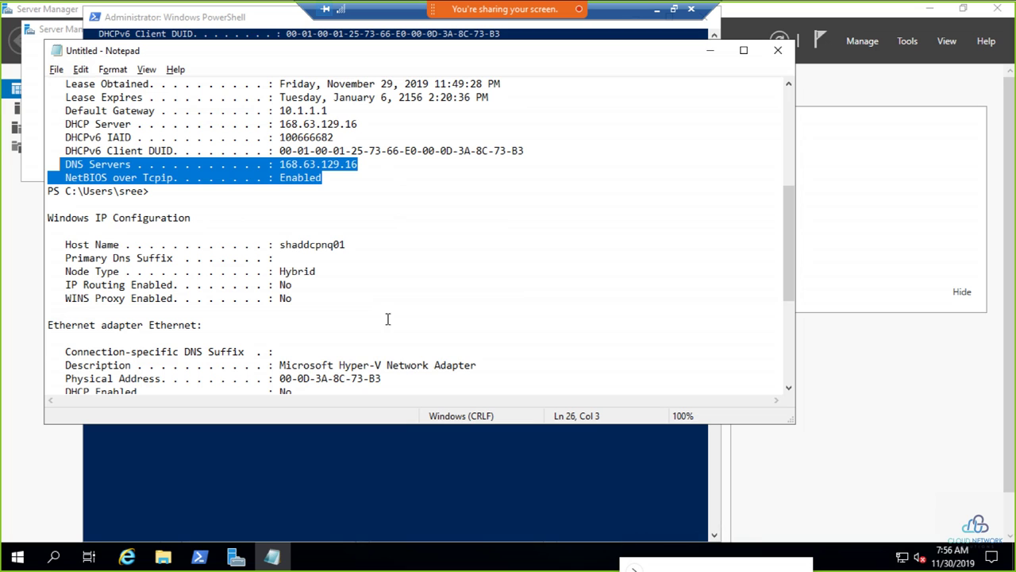
Close Notepad without saving, close PowerShell, and dismiss the Windows Admin Center notice
click(779, 50)
click(518, 279)
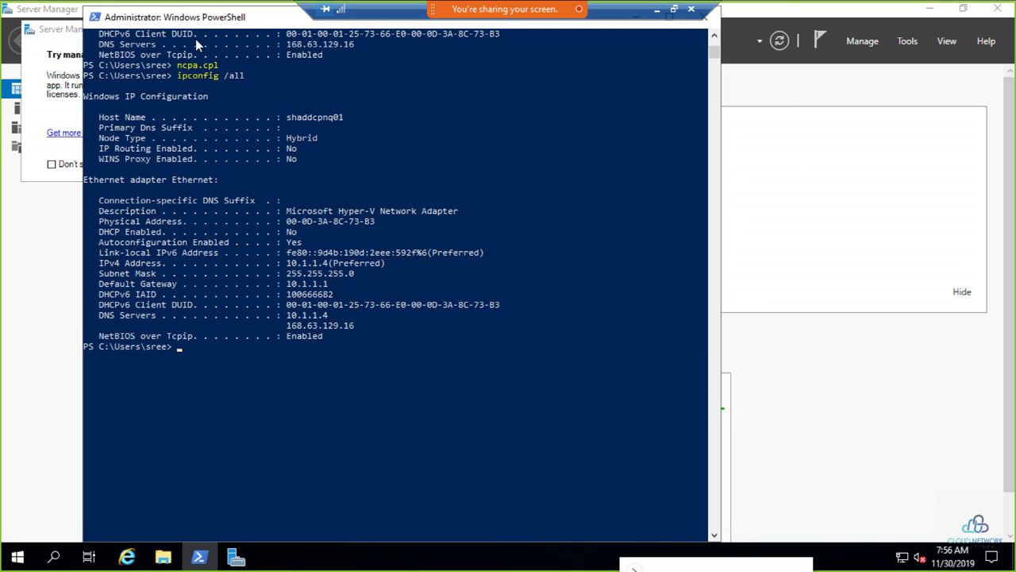
drag(238, 16, 197, 176)
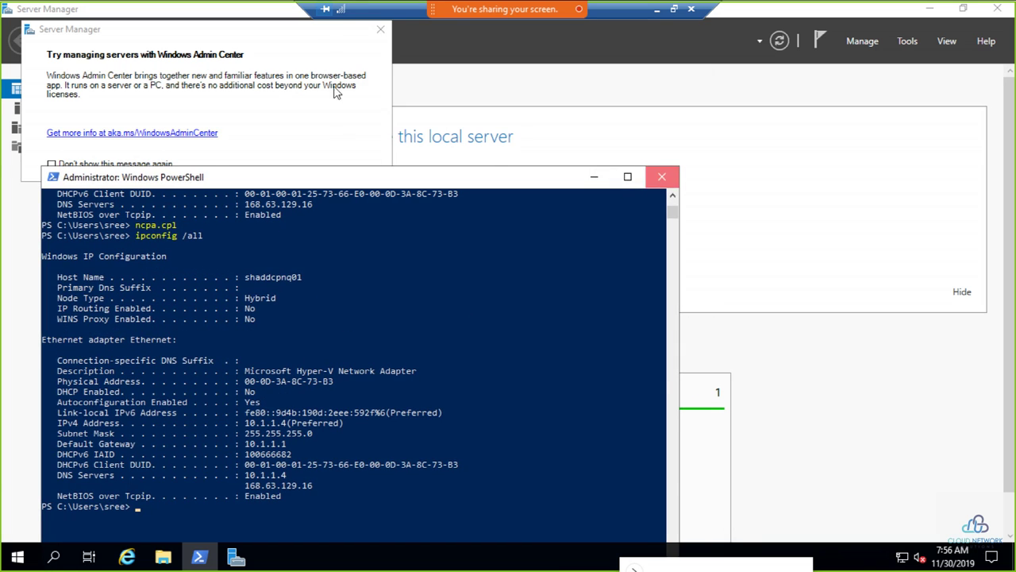
key(alt+F4)
click(380, 30)
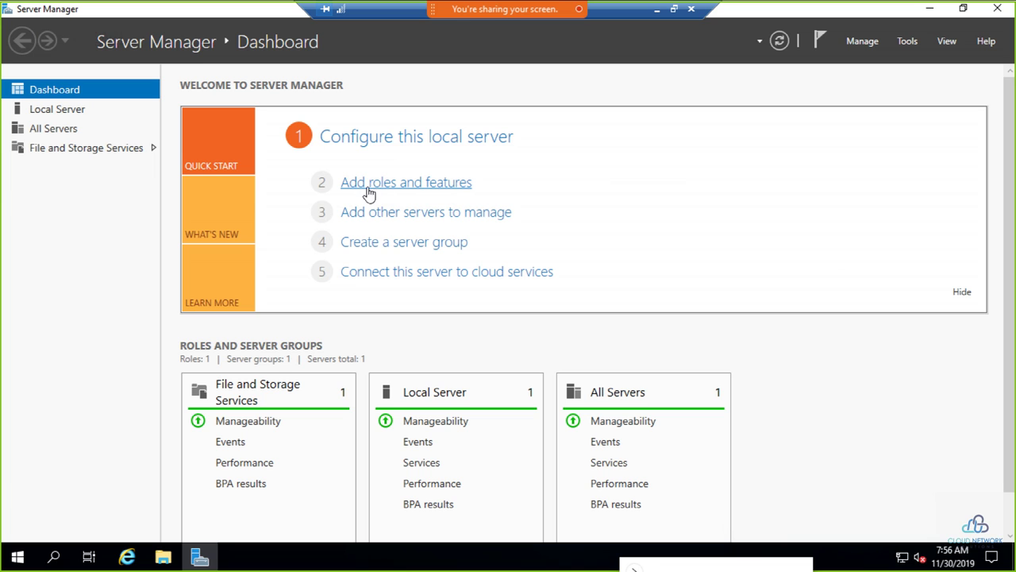
Start the Add Roles and Features wizard with role-based installation on the local server
click(199, 559)
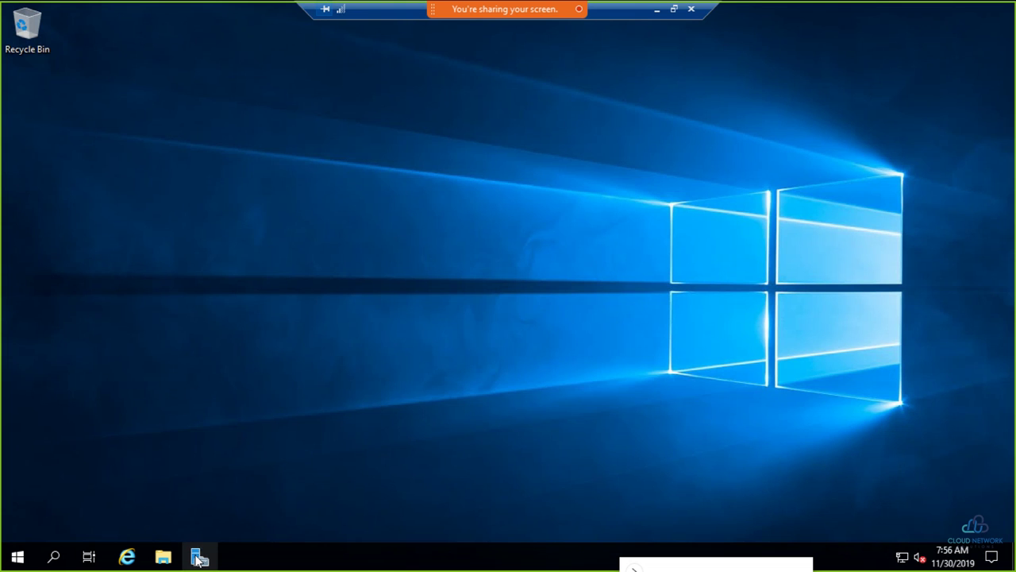
click(198, 559)
click(17, 559)
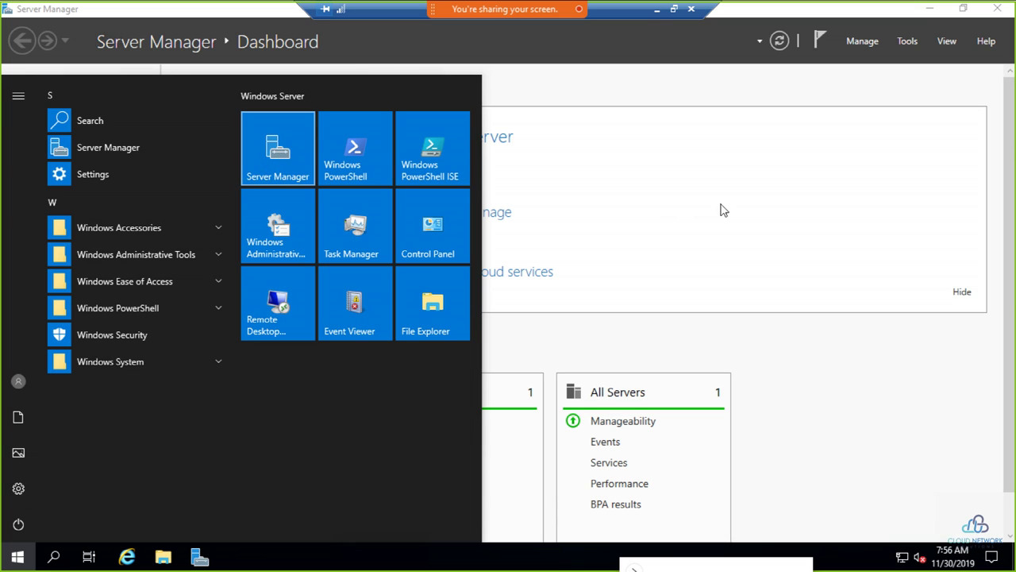
click(489, 211)
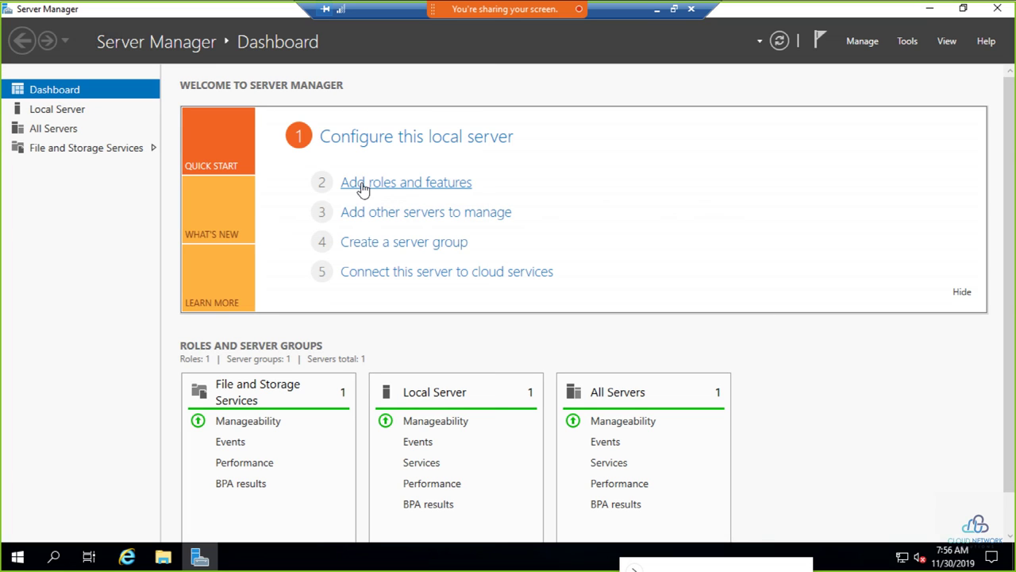
click(363, 188)
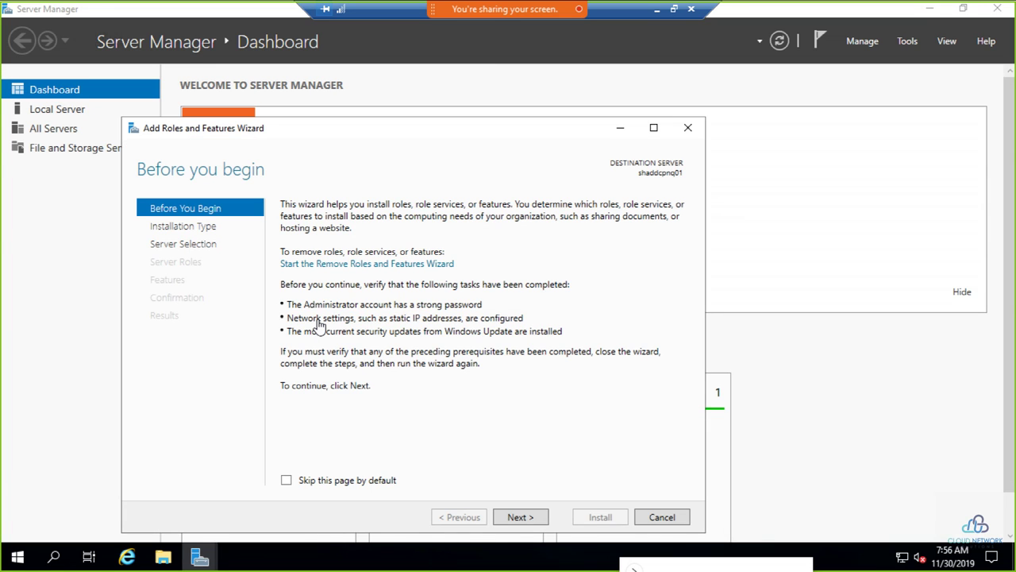
click(520, 517)
click(520, 517)
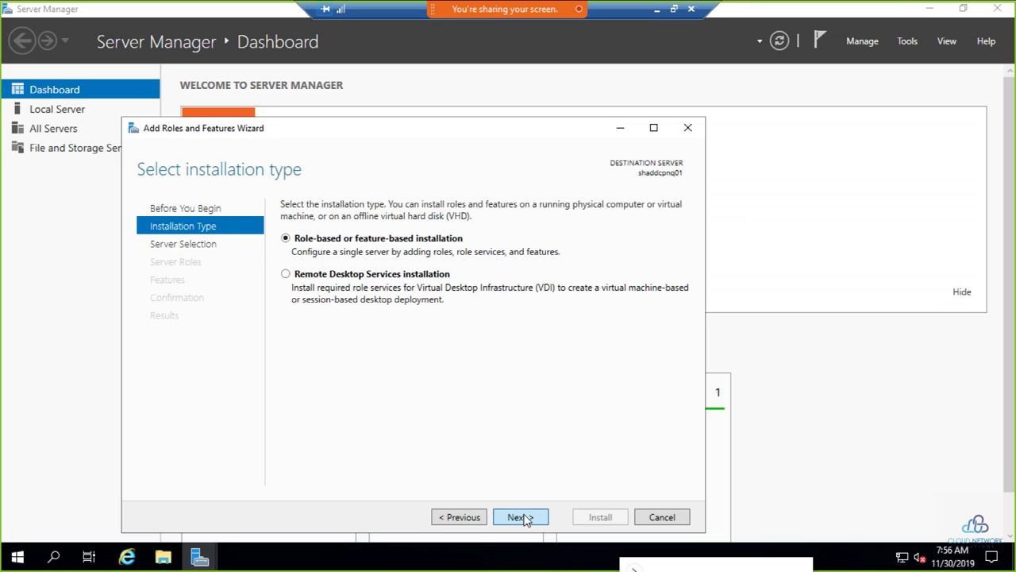
click(520, 517)
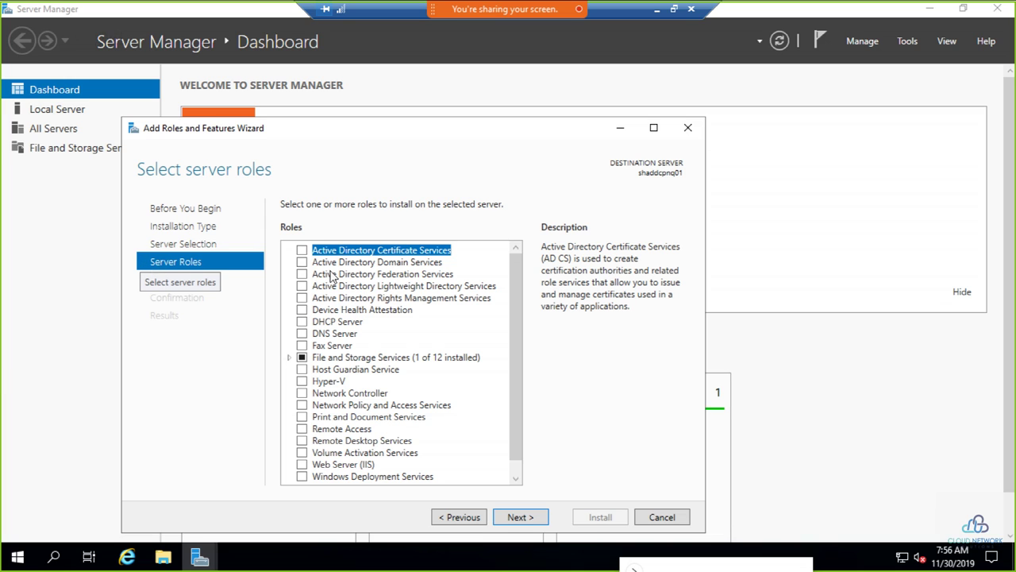
Select Active Directory Domain Services with its management tools and install
click(301, 263)
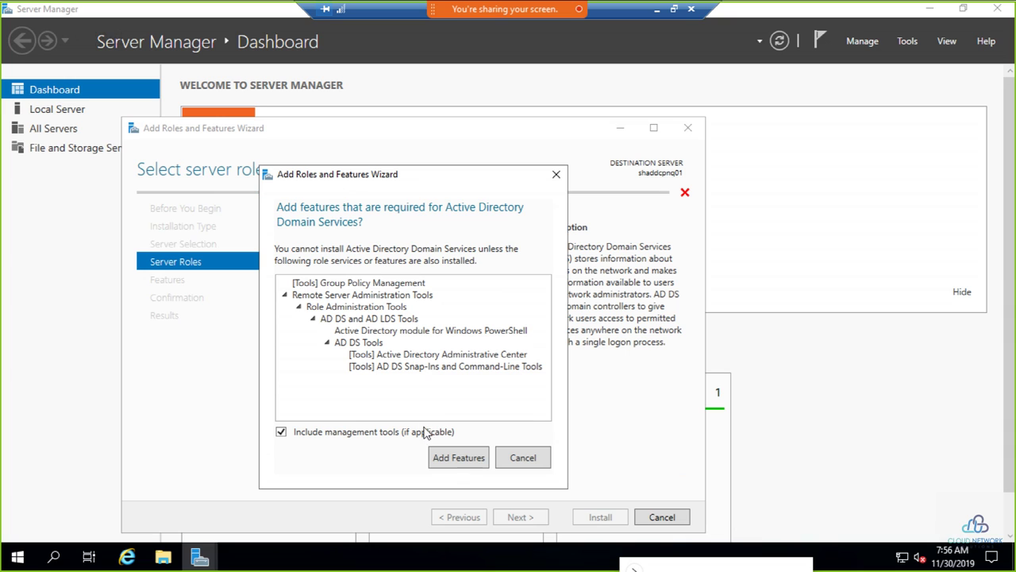
click(434, 456)
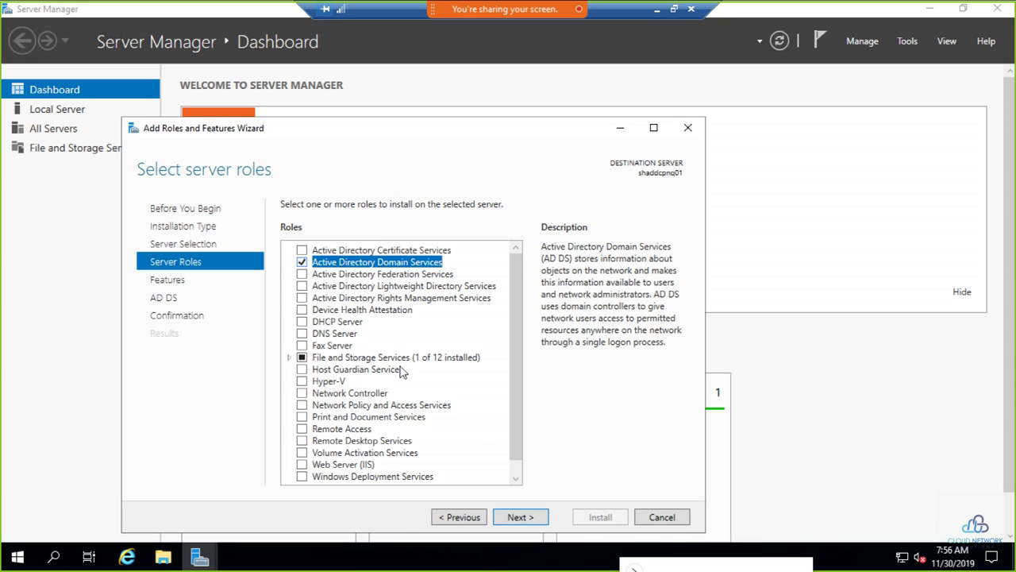
click(515, 517)
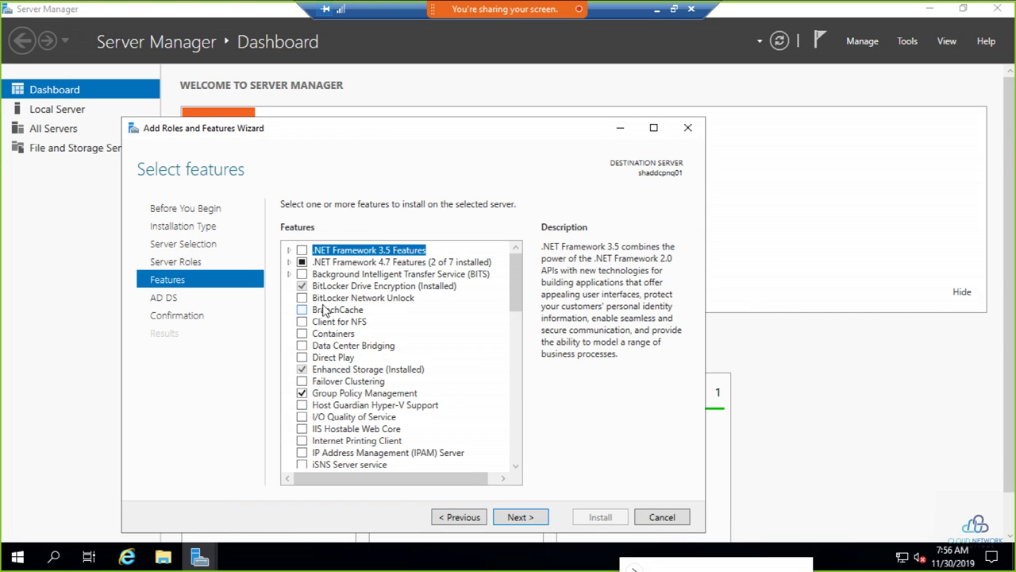
scroll(324, 310, down, 8)
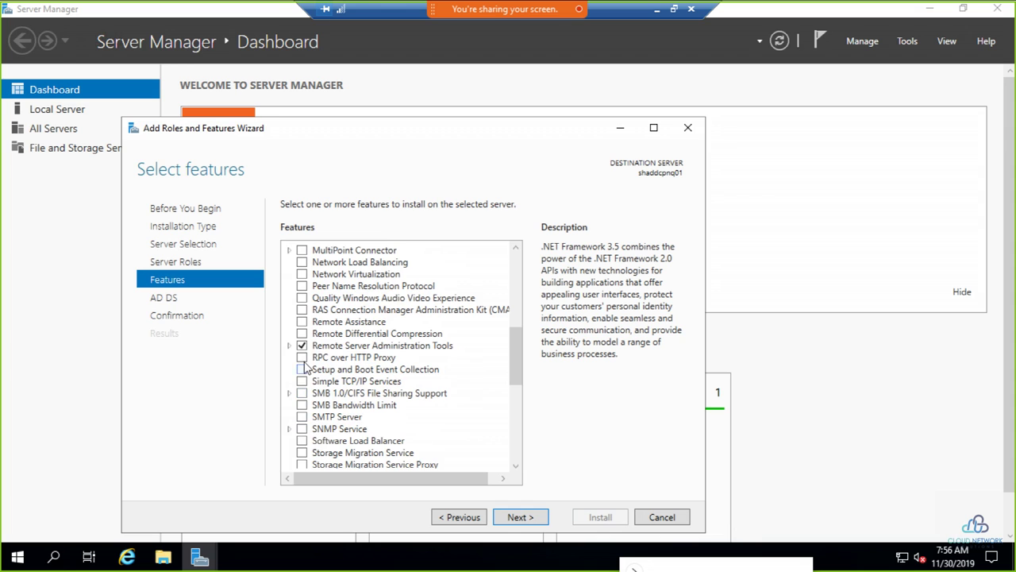
scroll(383, 446, down, 5)
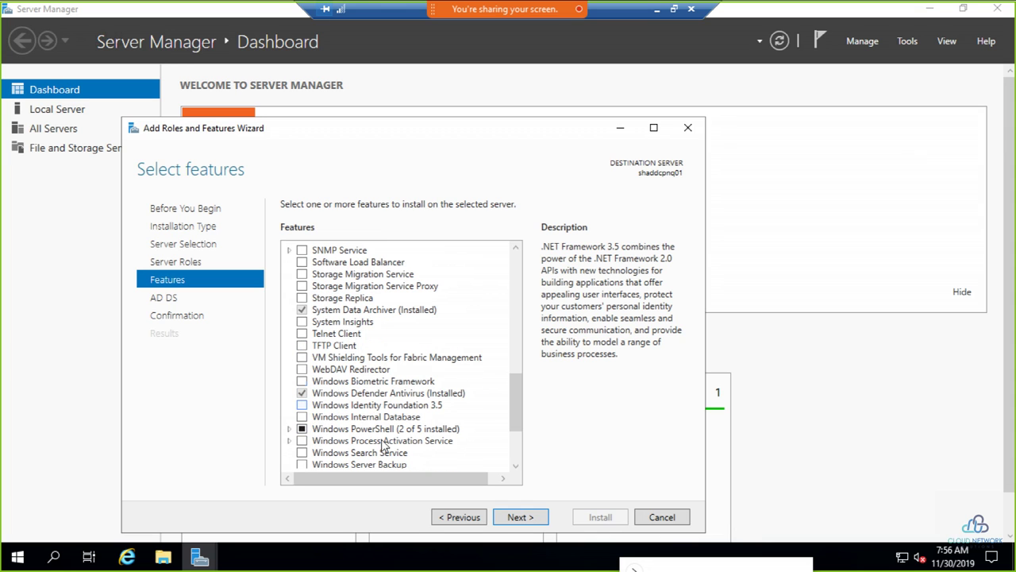
click(512, 521)
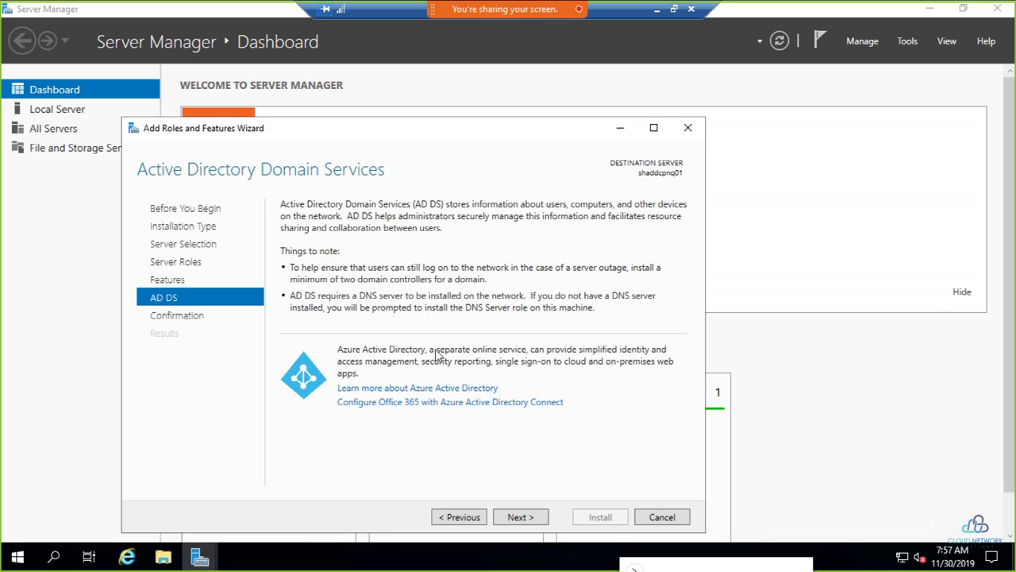
click(518, 517)
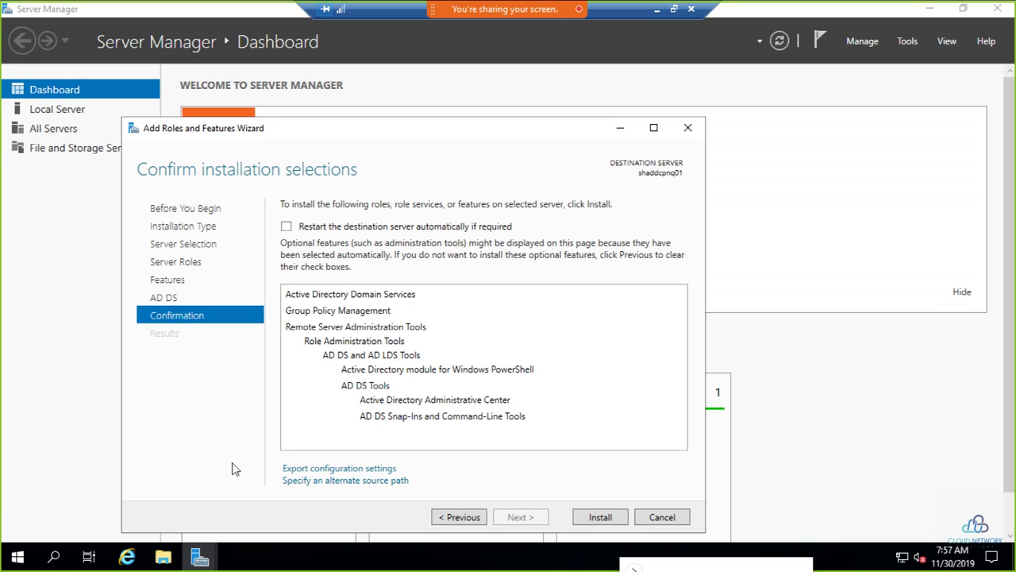
click(599, 521)
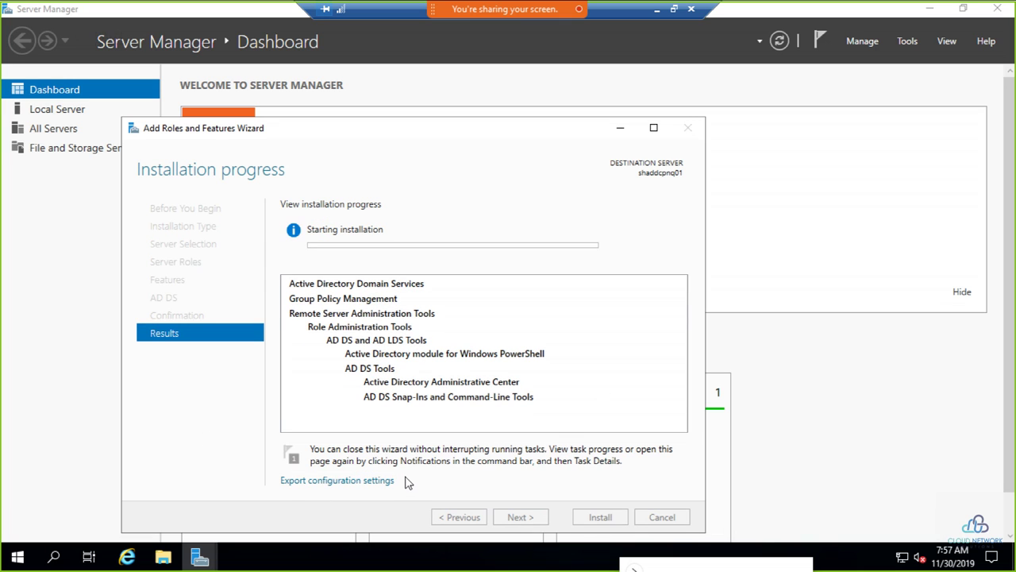
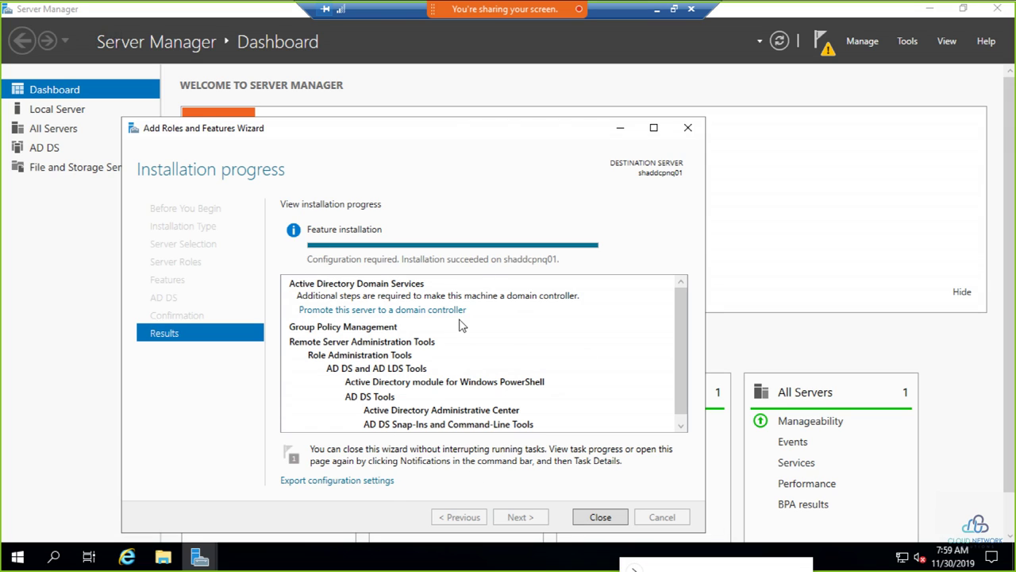
Close the roles wizard, start promoting the server to a domain controller, then minimize the session
click(600, 520)
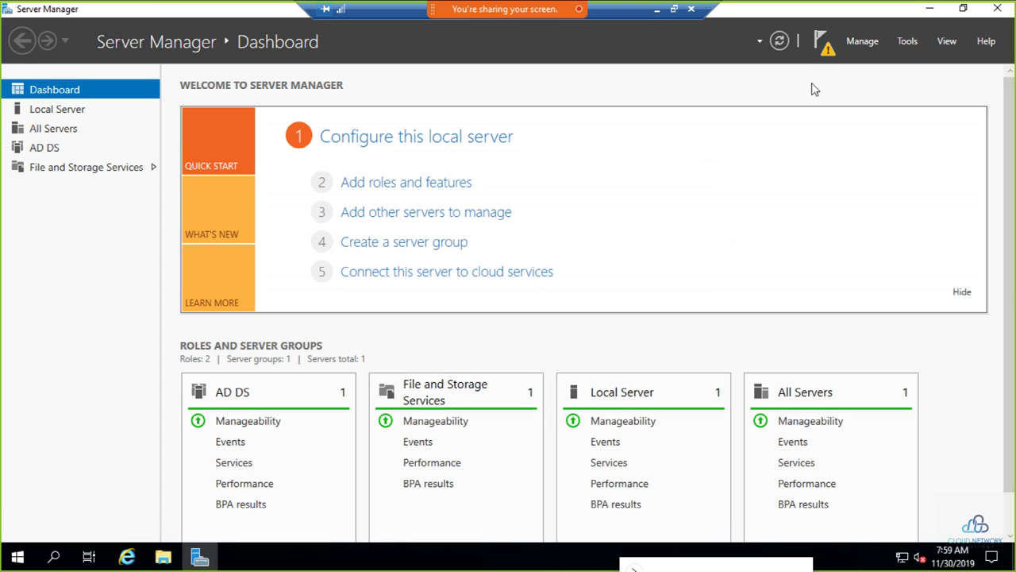
click(823, 43)
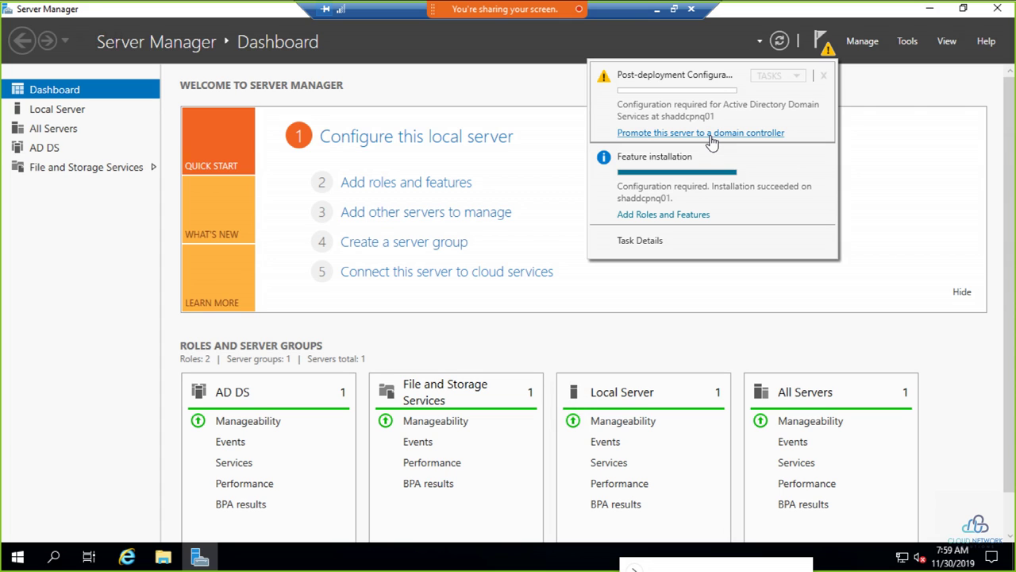
click(712, 133)
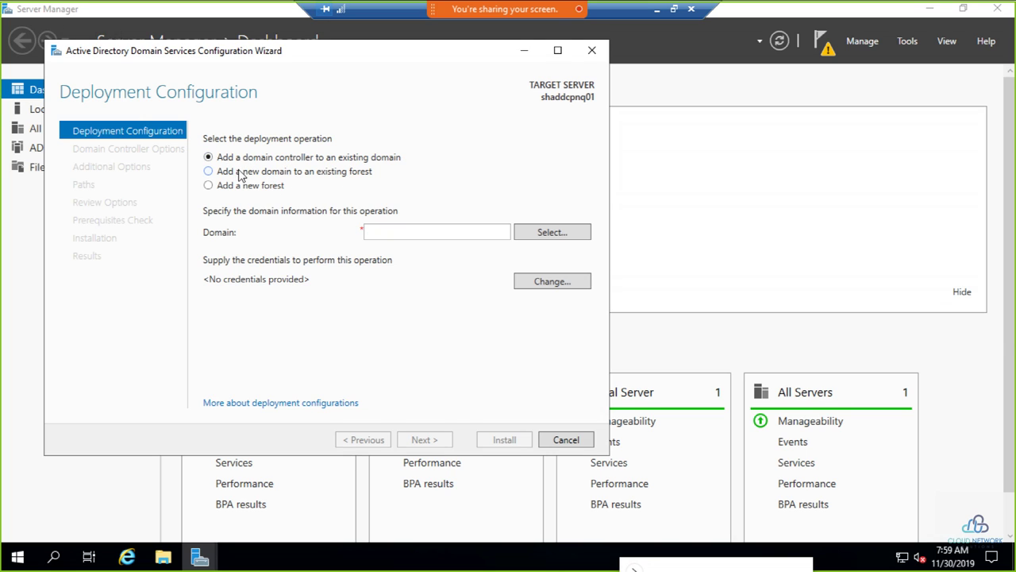
click(658, 10)
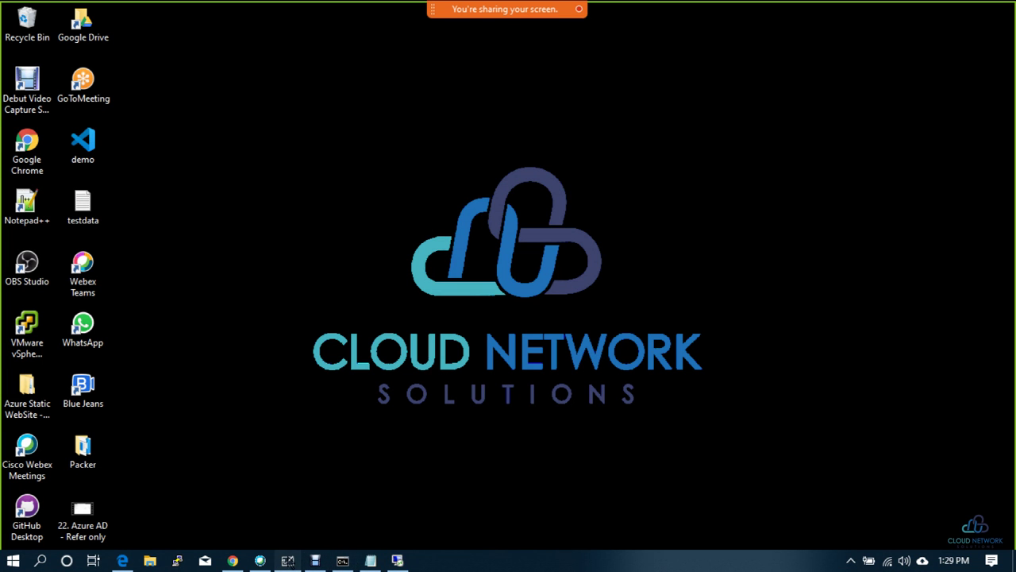
Check the shadgunya.co.in box and draw a blue line up to it from the on-prem box
click(287, 561)
drag(316, 80, 356, 57)
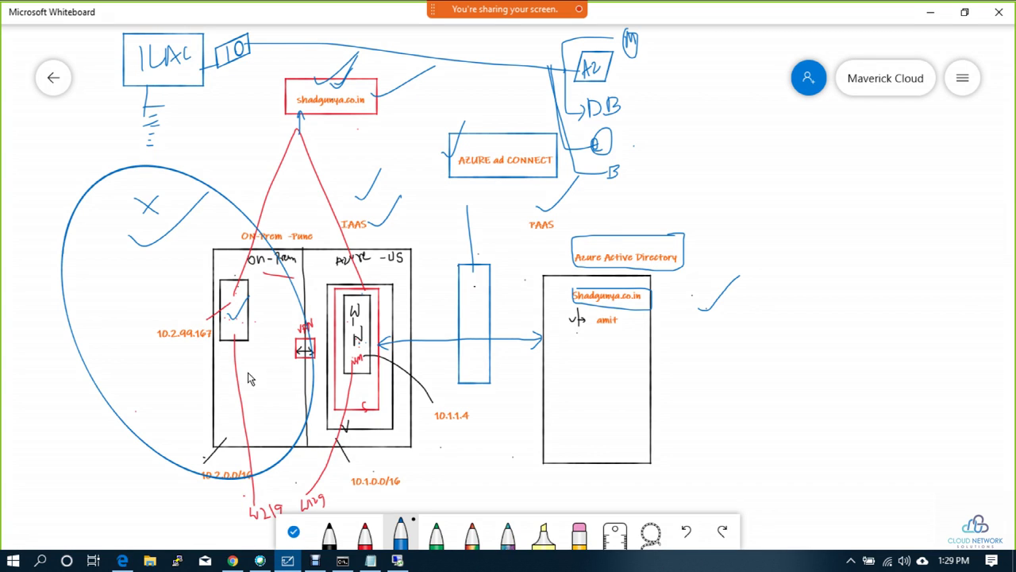
mouse_move(237, 318)
mouse_down()
mouse_move(295, 132)
mouse_move(294, 159)
mouse_up()
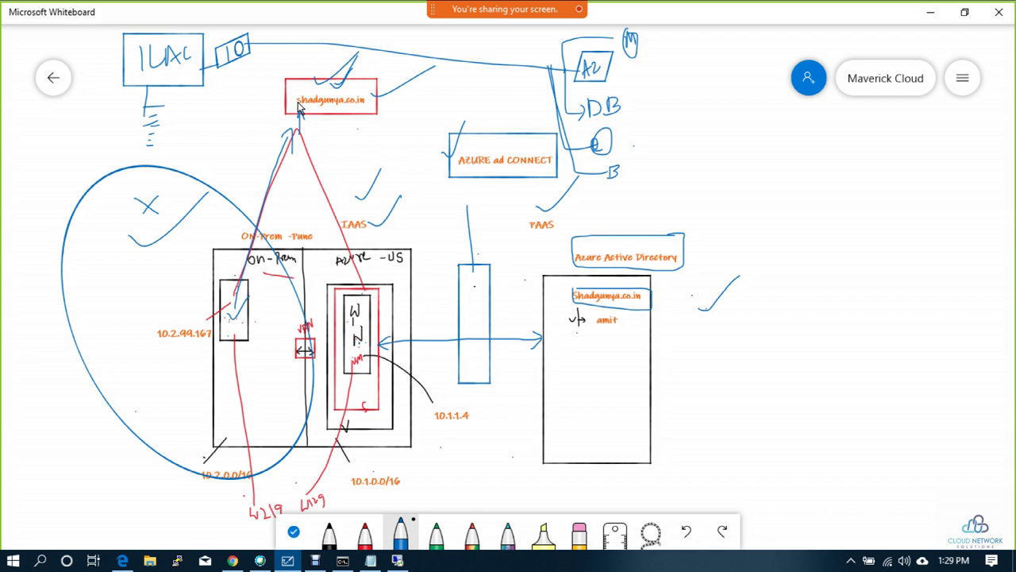
click(398, 561)
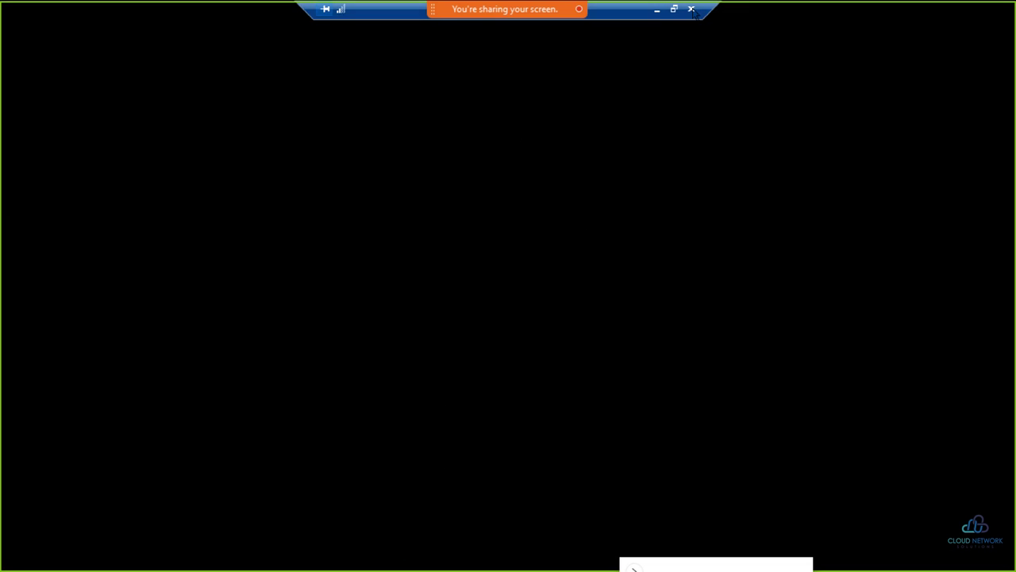
click(657, 11)
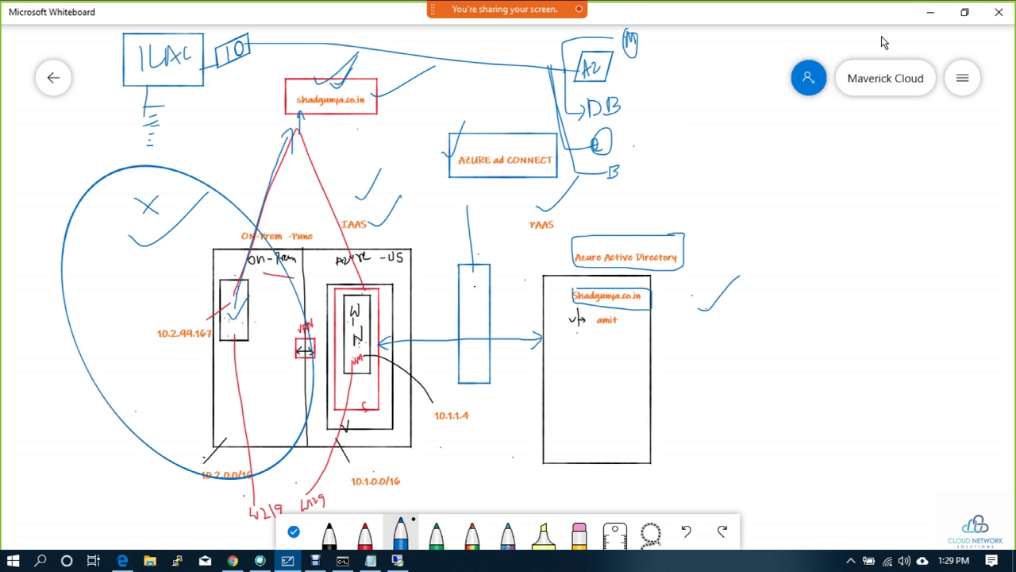
click(931, 11)
click(397, 561)
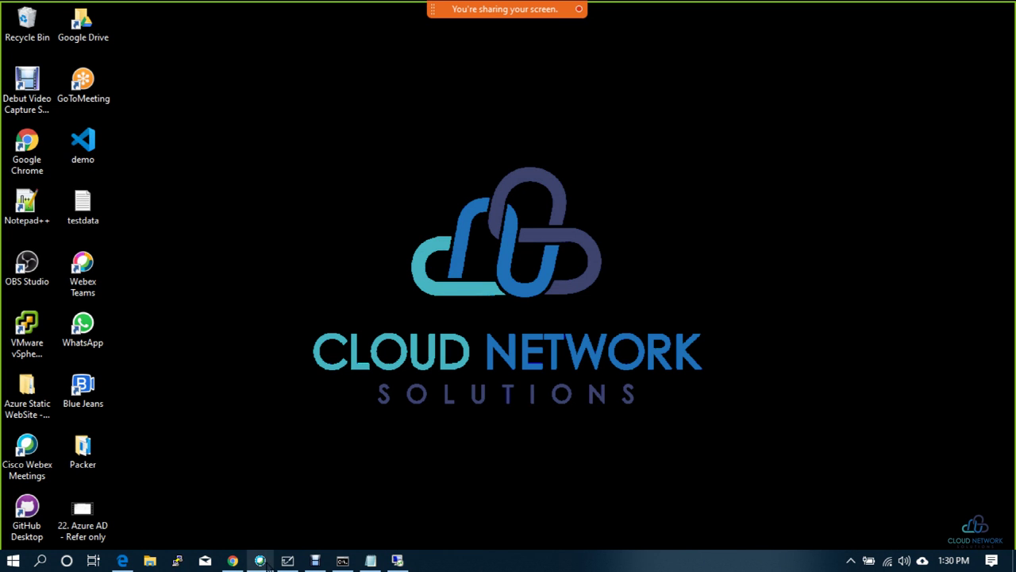
Retrace the check mark inside the large blue loop, then return to the server session
click(287, 561)
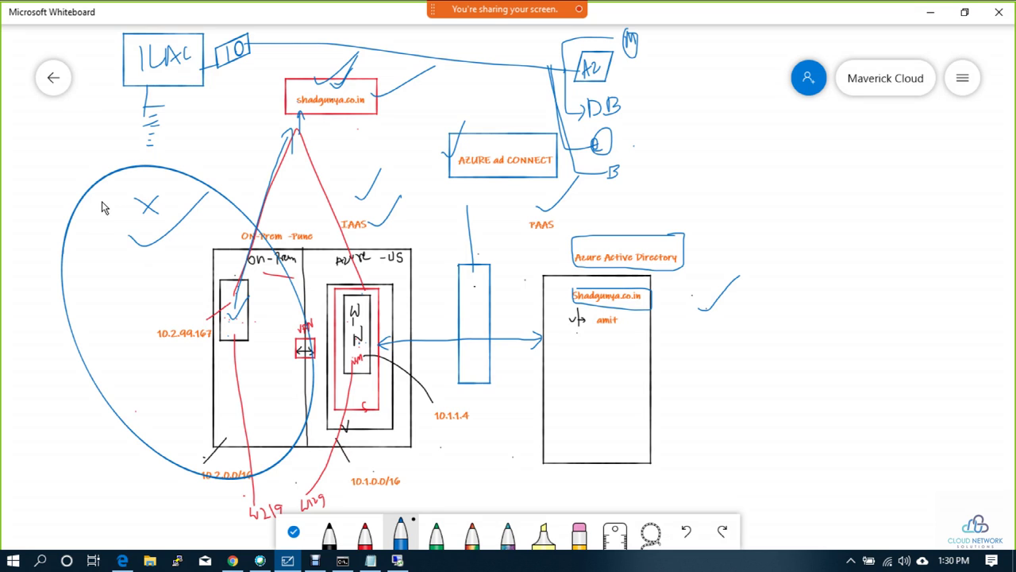
drag(142, 243, 218, 196)
click(931, 11)
click(397, 561)
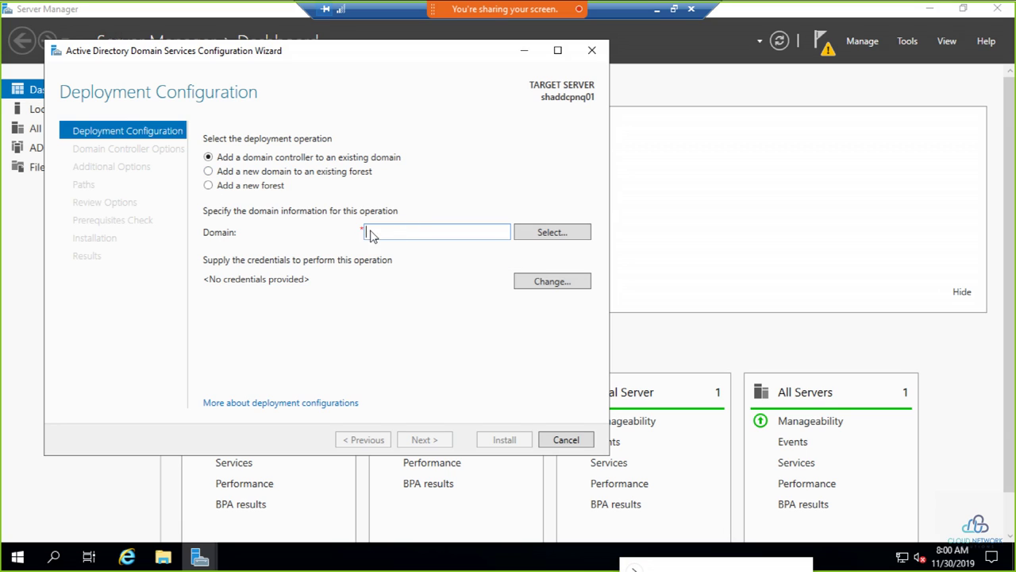
Choose 'Add a new forest' with root domain name shadgunya.co.in and submit it
click(208, 188)
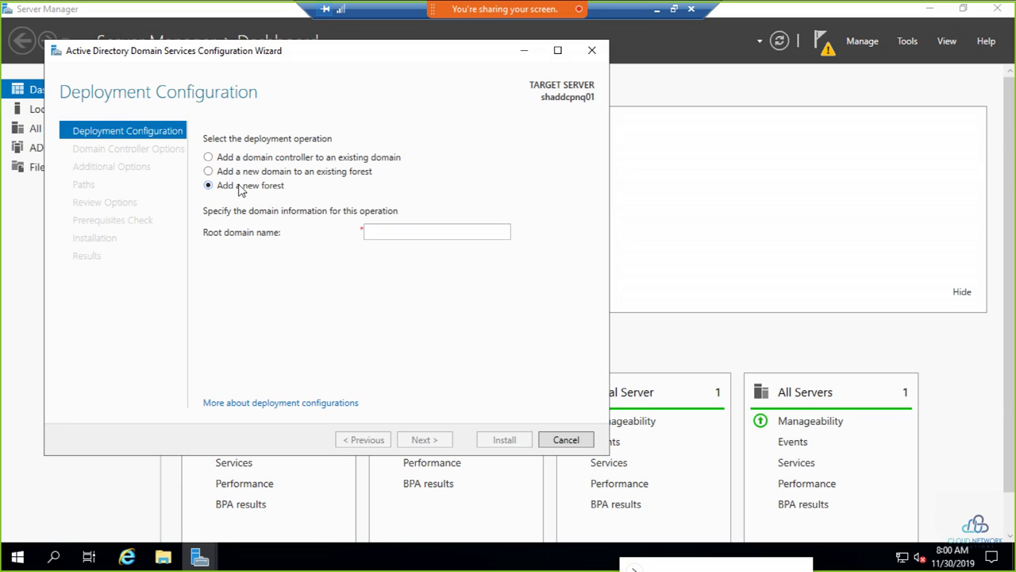
click(392, 241)
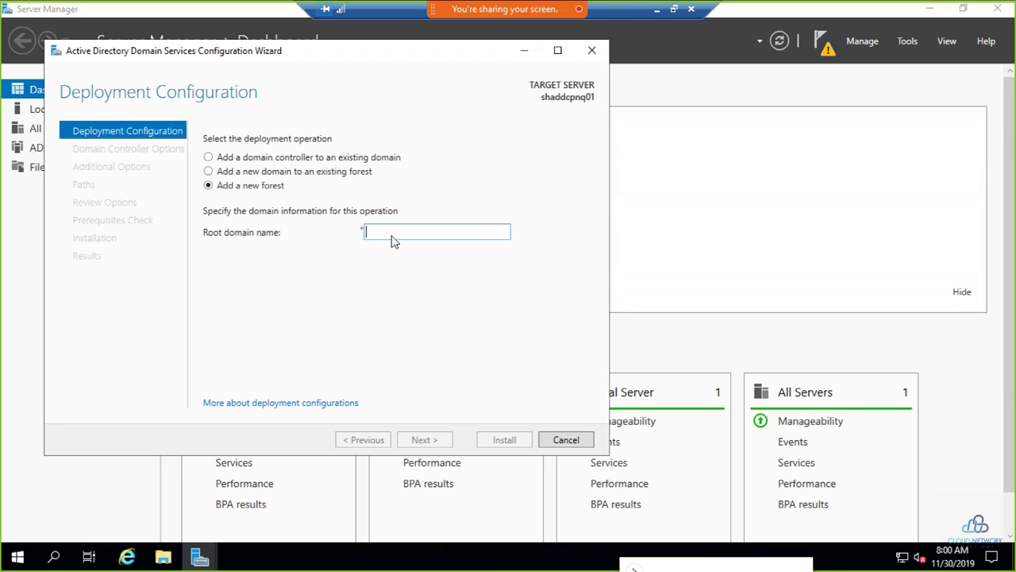
text(shadgunya.co.in)
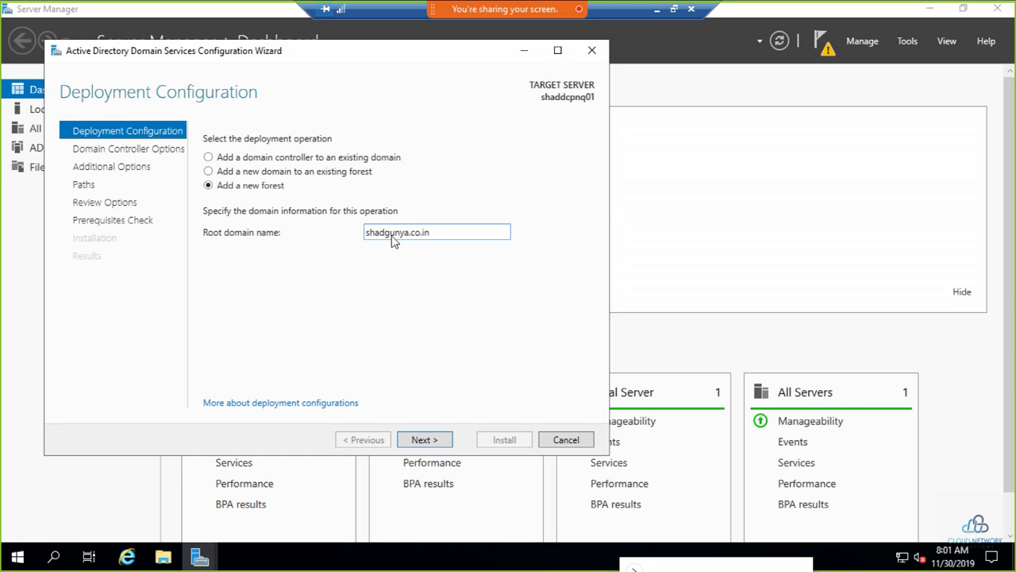
key(BackSpace)
key(BackSpace)
key(BackSpace)
key(BackSpace)
key(BackSpace)
key(BackSpace)
key(BackSpace)
key(BackSpace)
key(BackSpace)
key(BackSpace)
key(BackSpace)
key(BackSpace)
text(att.com)
key(BackSpace)
key(BackSpace)
key(BackSpace)
key(BackSpace)
text(shadgunya.co.in)
key(Return)
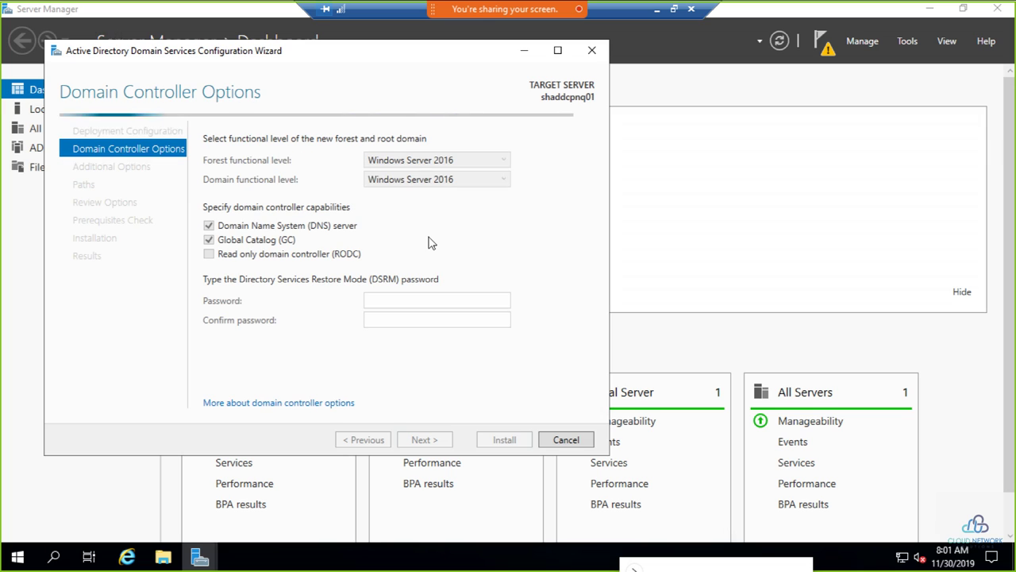
Enter and confirm the Directory Services Restore Mode password, then advance to DNS Options
click(412, 298)
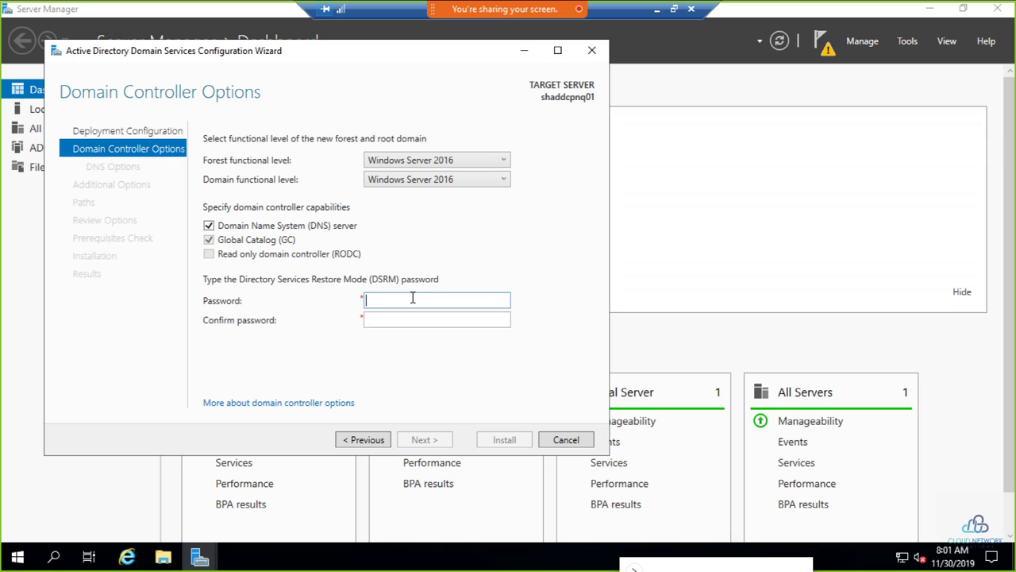
text(••••••••••••••)
key(Tab)
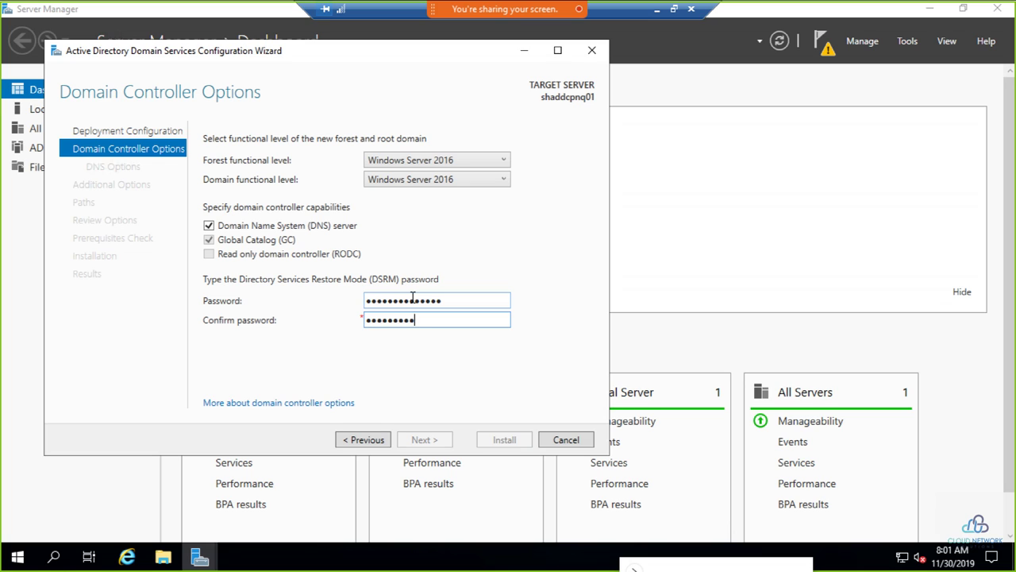
text(••••••••••••••)
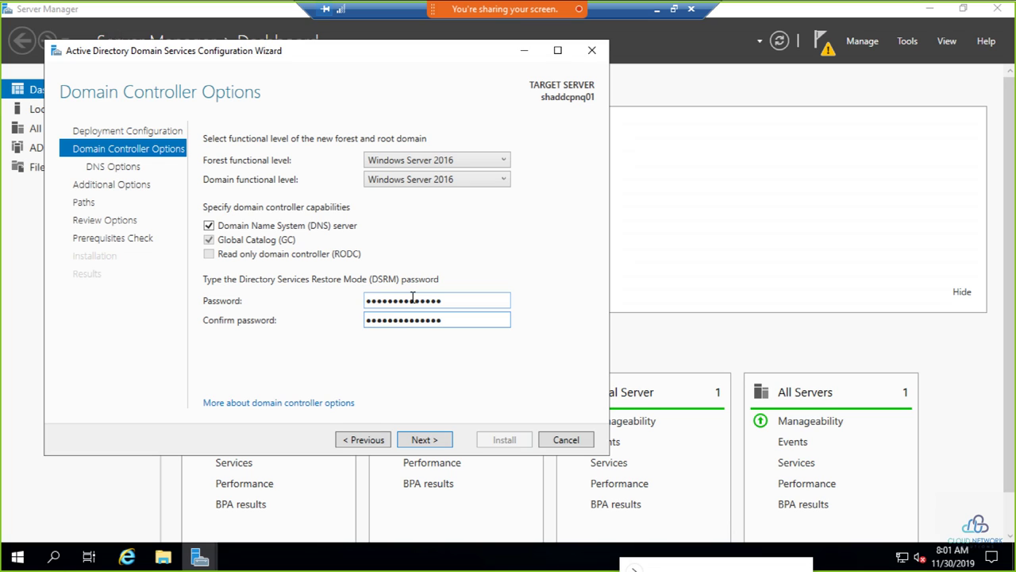
key(Return)
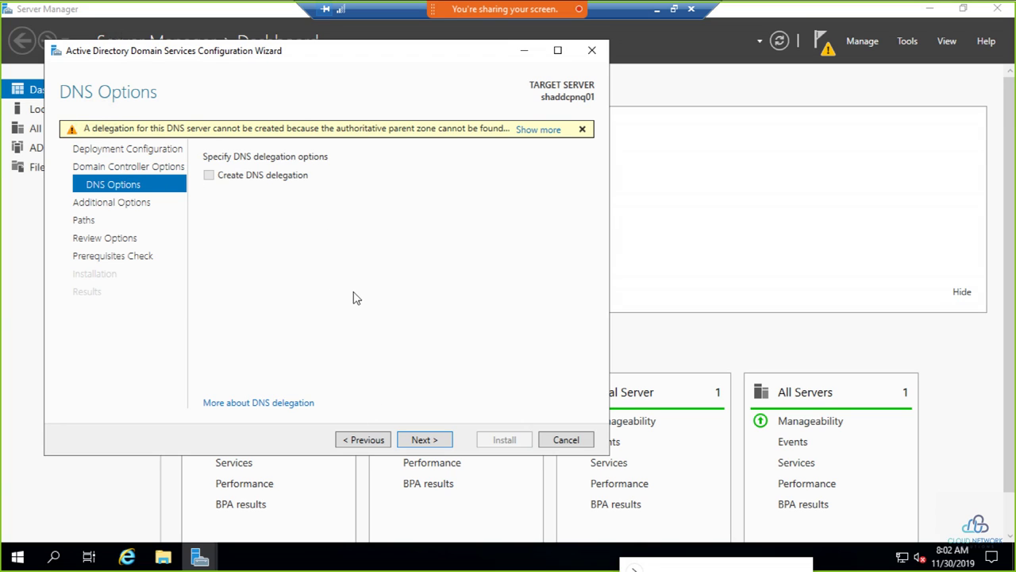
Accept default DNS options, NetBIOS name SHADGUNYA and default folder paths, then run prerequisite checks
click(418, 442)
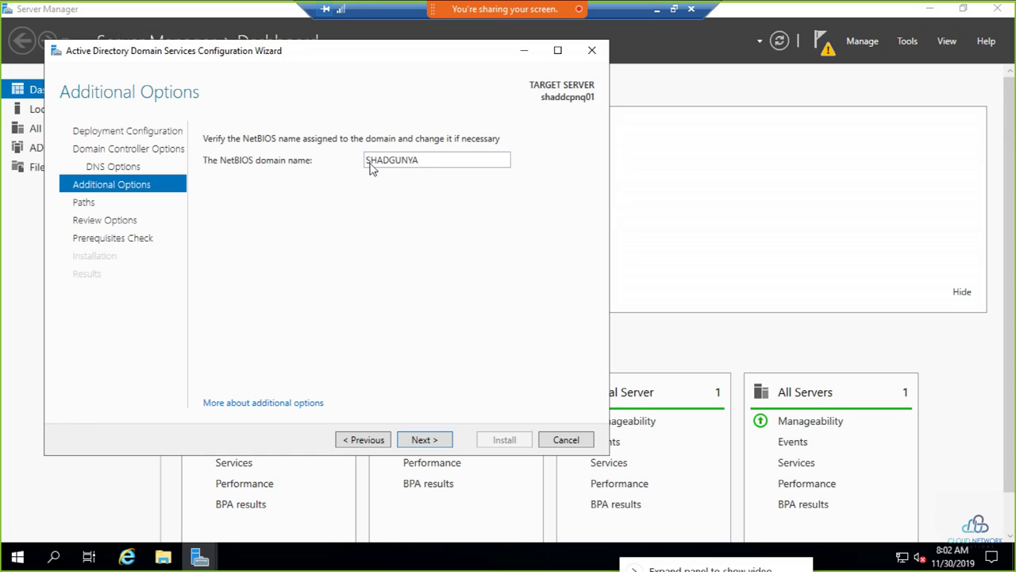
click(421, 440)
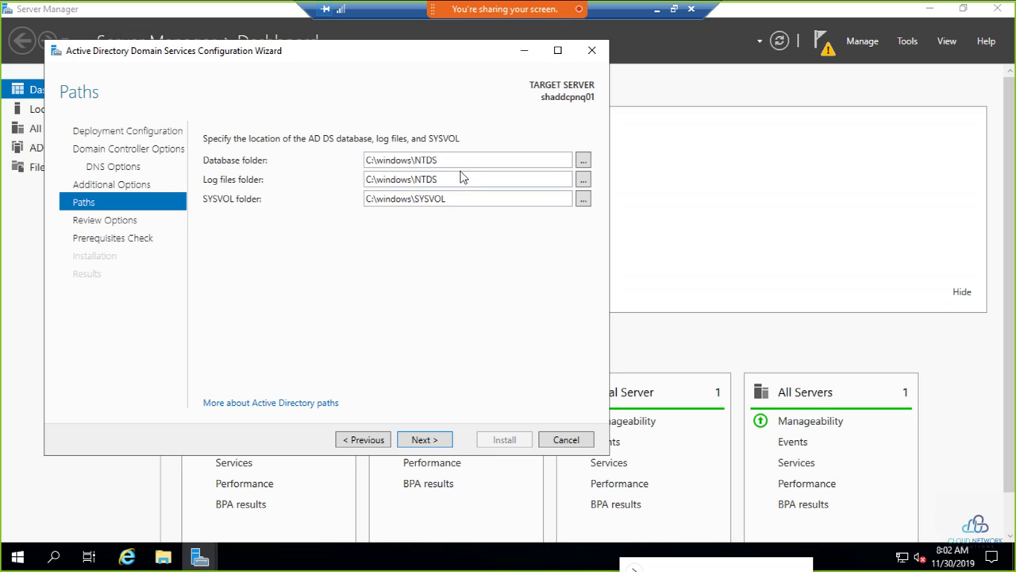
click(425, 441)
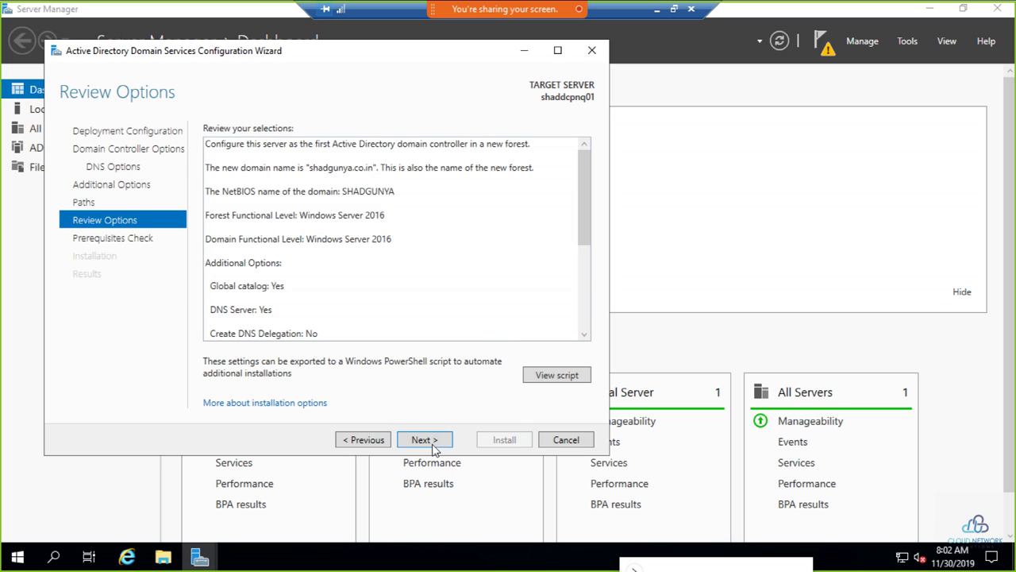
click(432, 445)
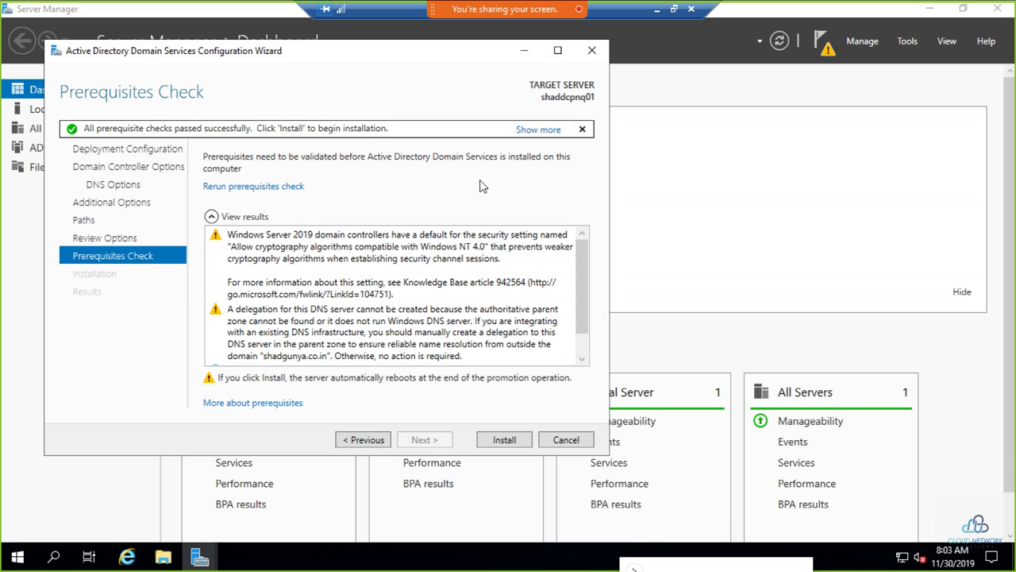
Install Active Directory Domain Services from the Prerequisites Check page, then minimize the remote session
scroll(338, 278, down, 2)
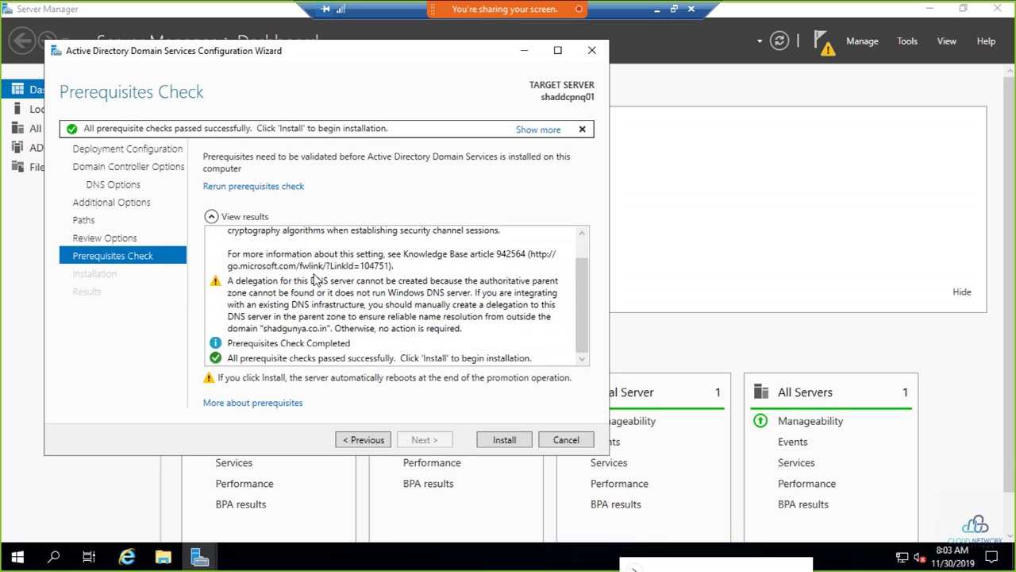
scroll(343, 254, up, 2)
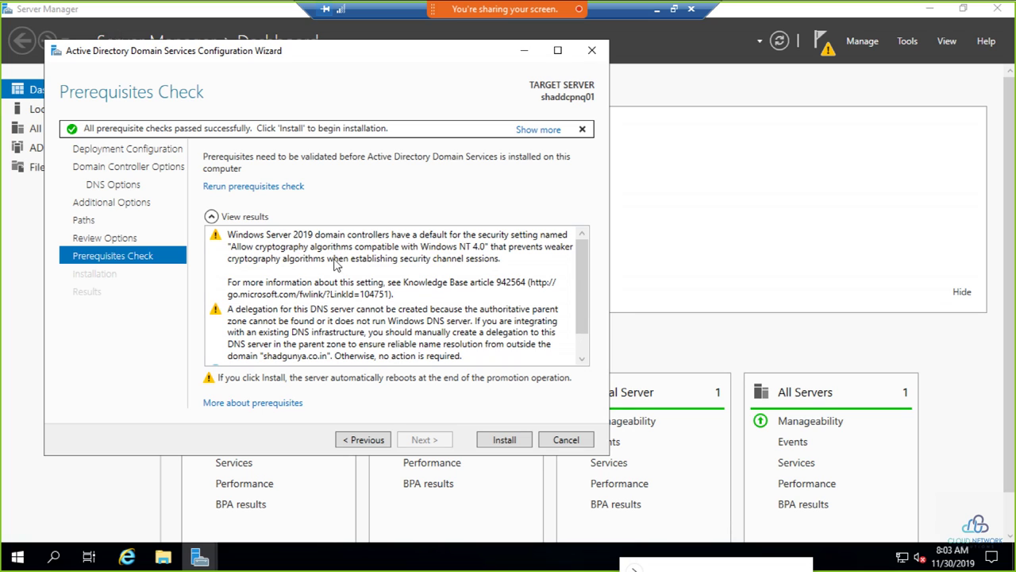
click(489, 448)
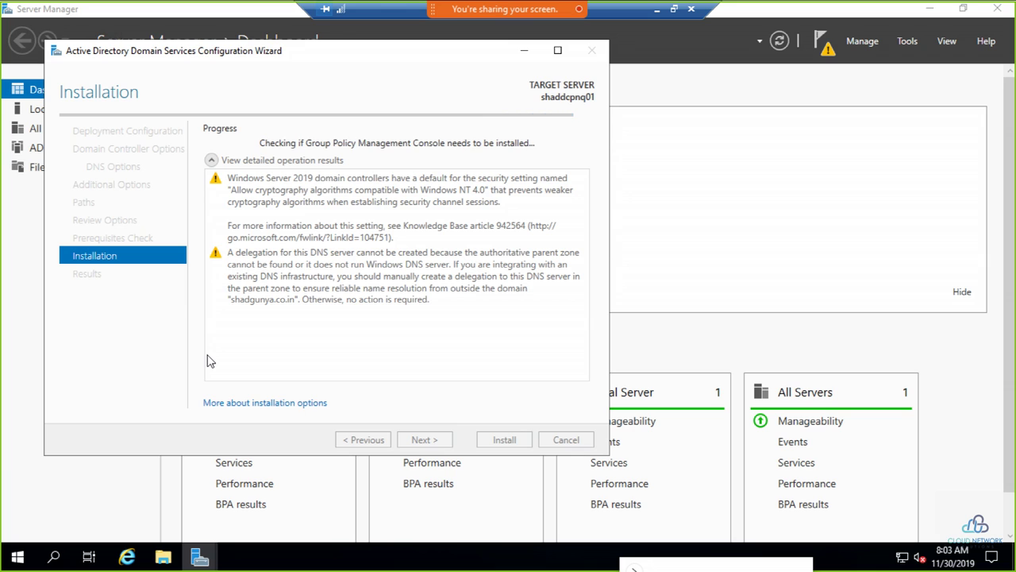
click(657, 9)
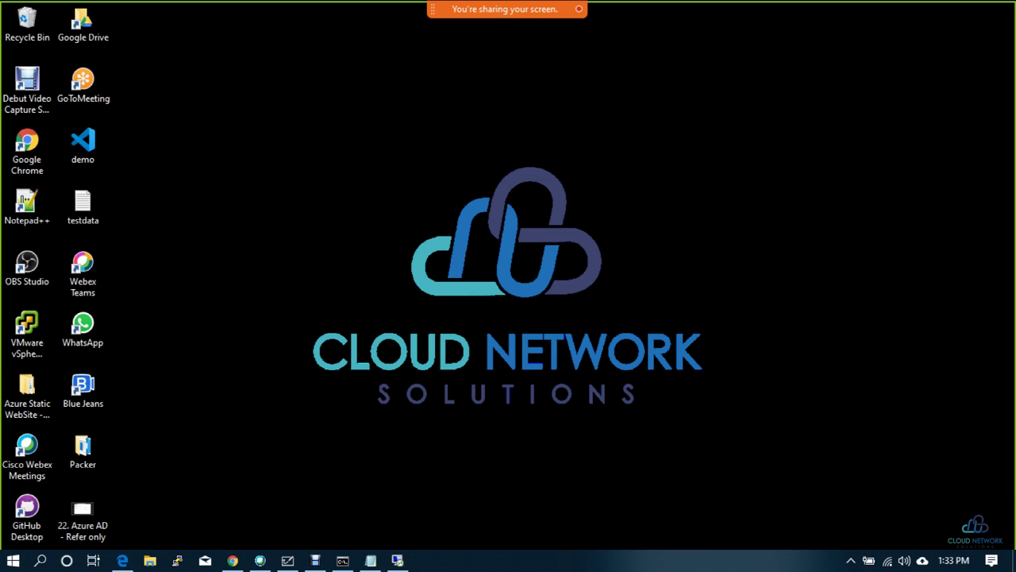
Bring Whiteboard forward and create a new blank whiteboard from the board gallery
click(397, 561)
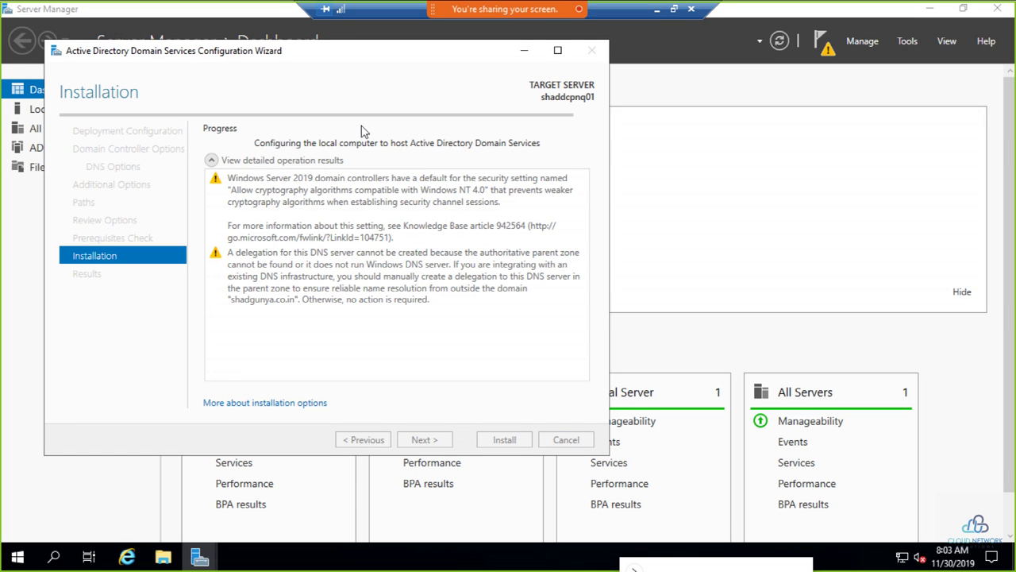
click(657, 8)
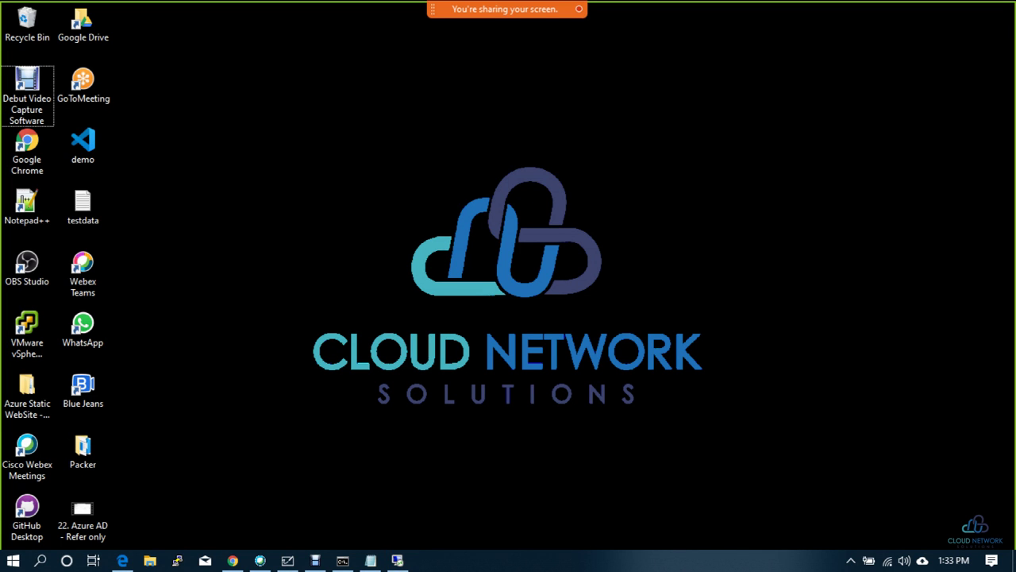
click(287, 560)
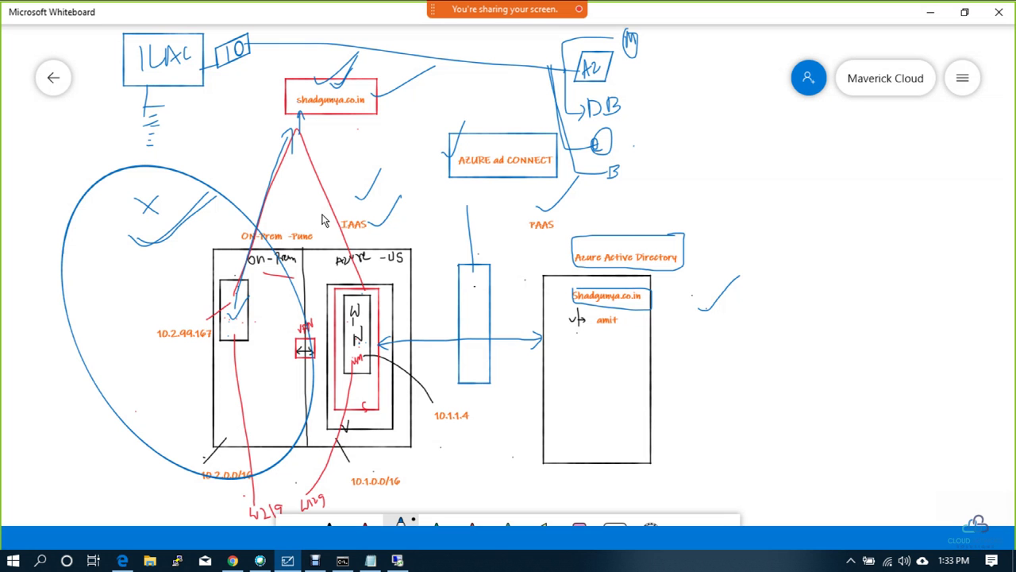
click(49, 81)
click(231, 204)
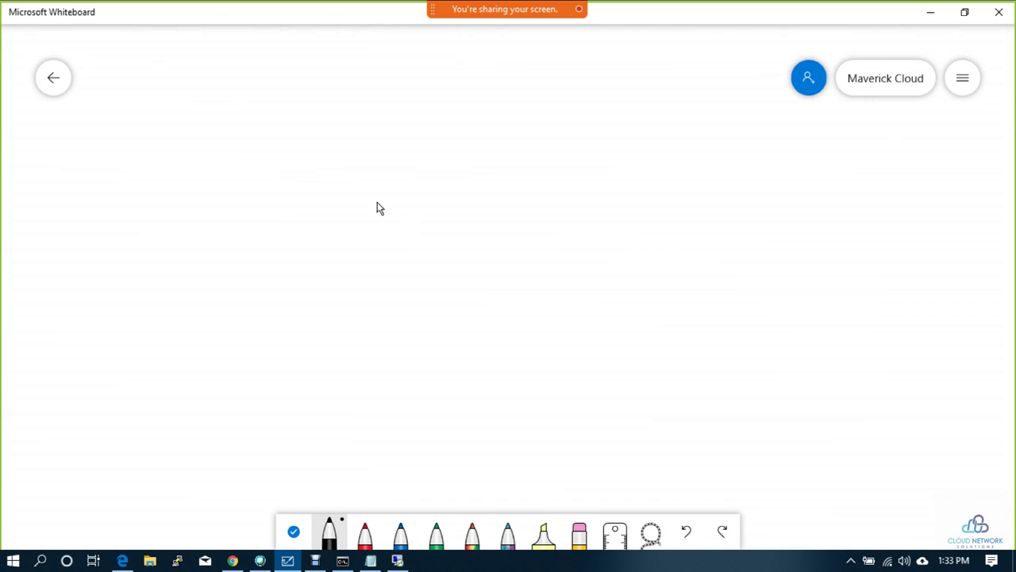
Add the text label 'Azure portal !!' near the top of the board
right_click(267, 77)
click(281, 50)
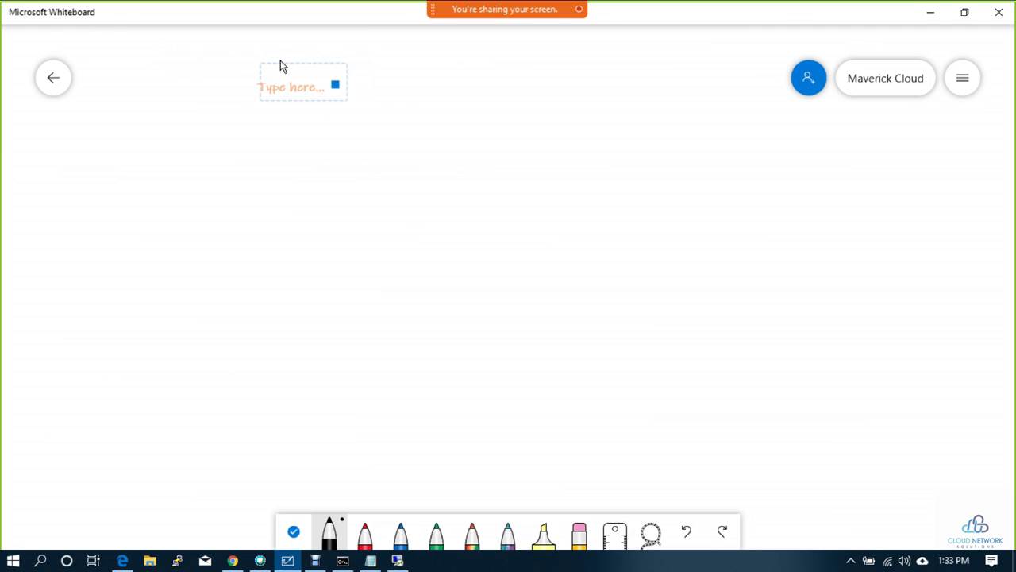
text(Azure W)
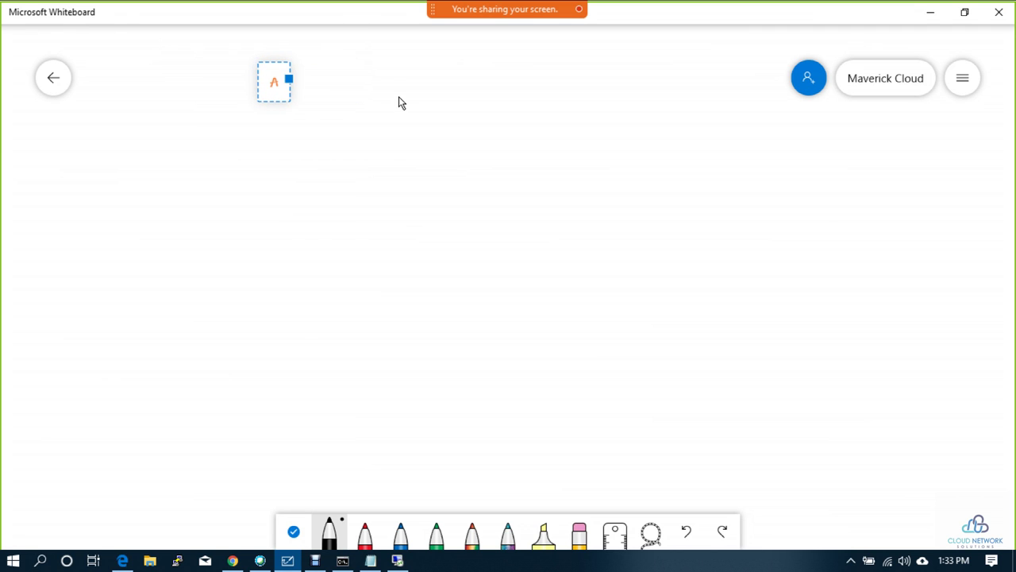
key(BackSpace)
key(BackSpace)
key(BackSpace)
text(e porta)
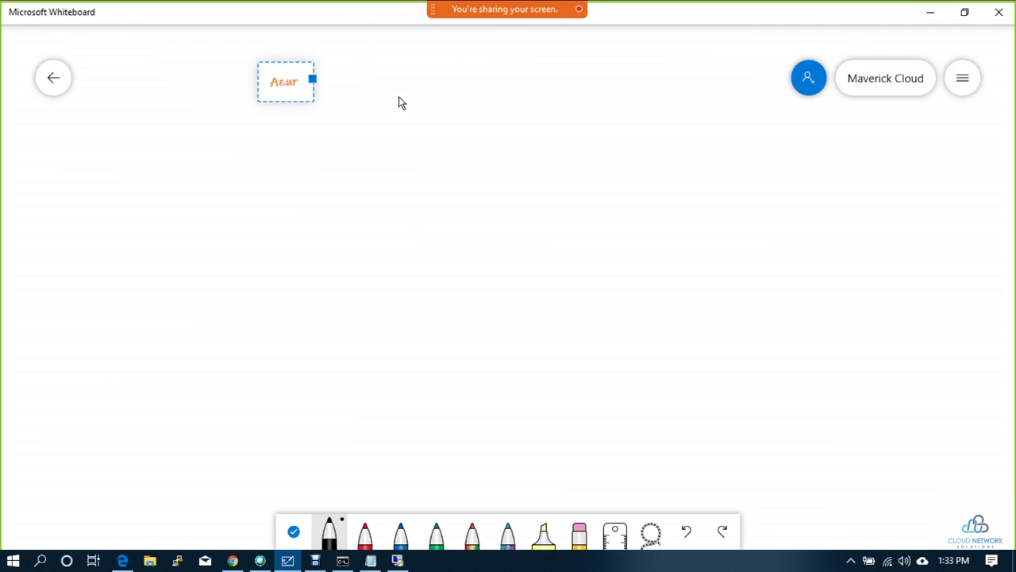
text(l !!)
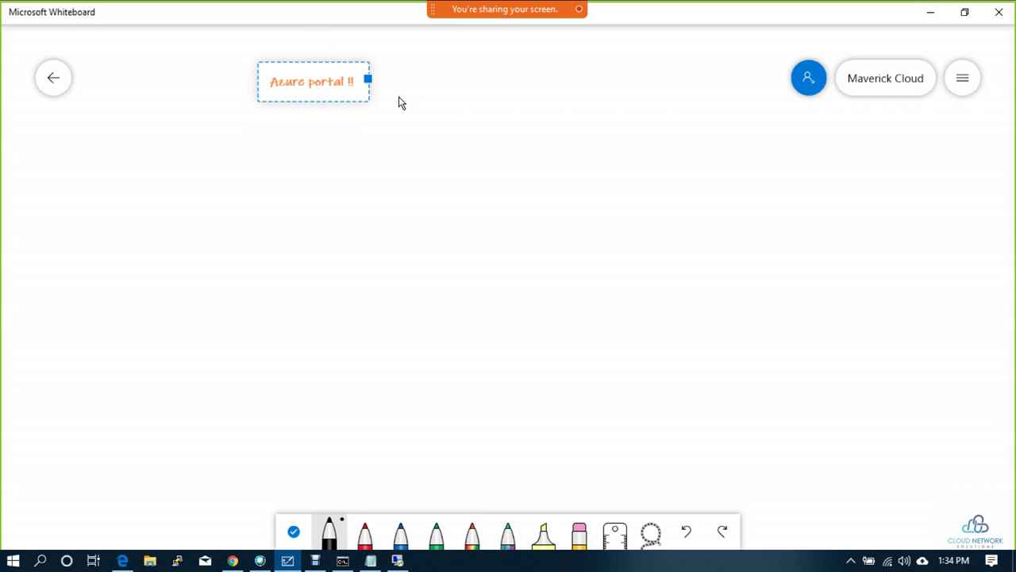
key(Return)
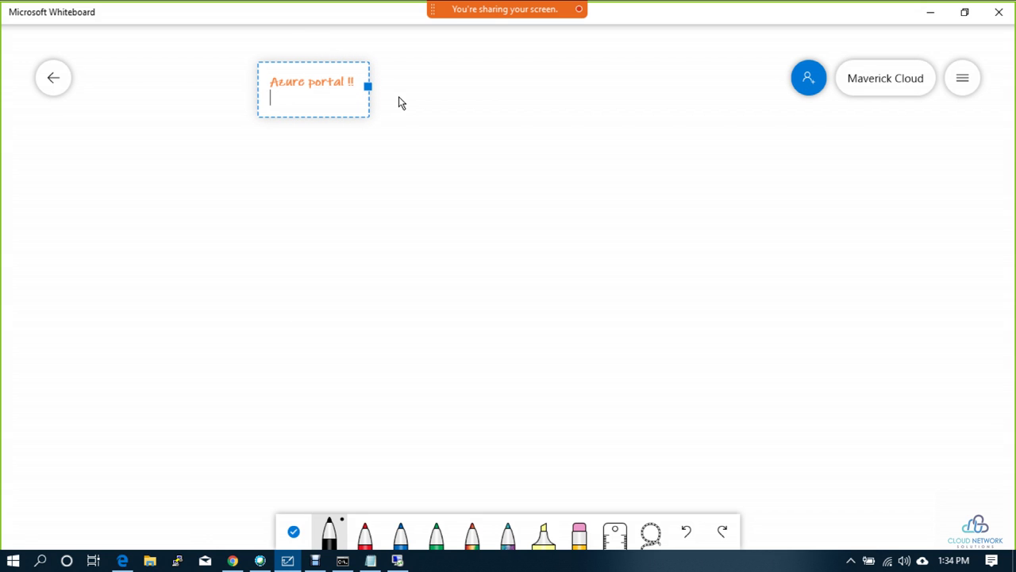
click(399, 96)
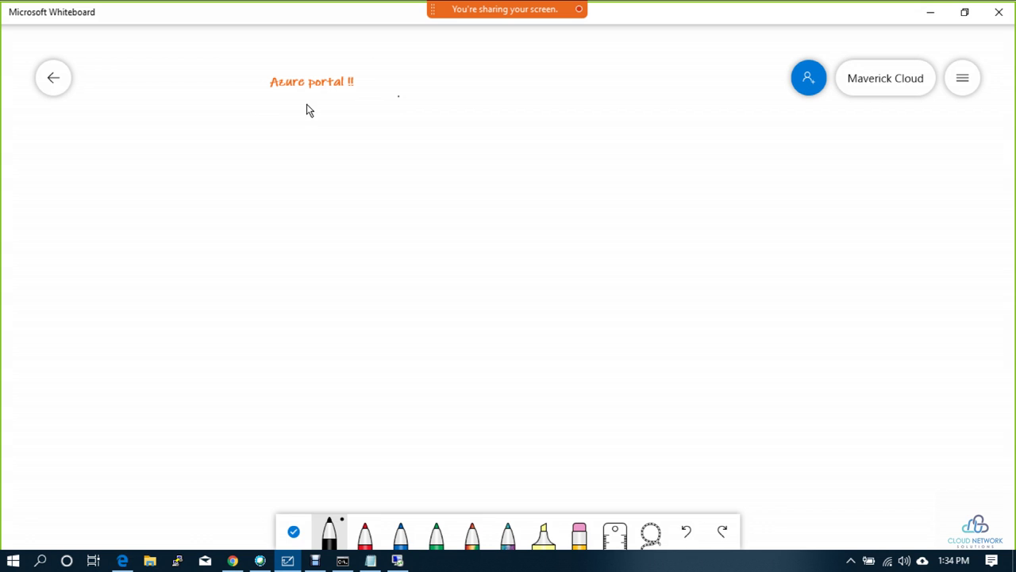
Draw a hooked arrow down from the heading to a new 'Subscription' label
drag(318, 146, 331, 147)
right_click(346, 126)
click(348, 103)
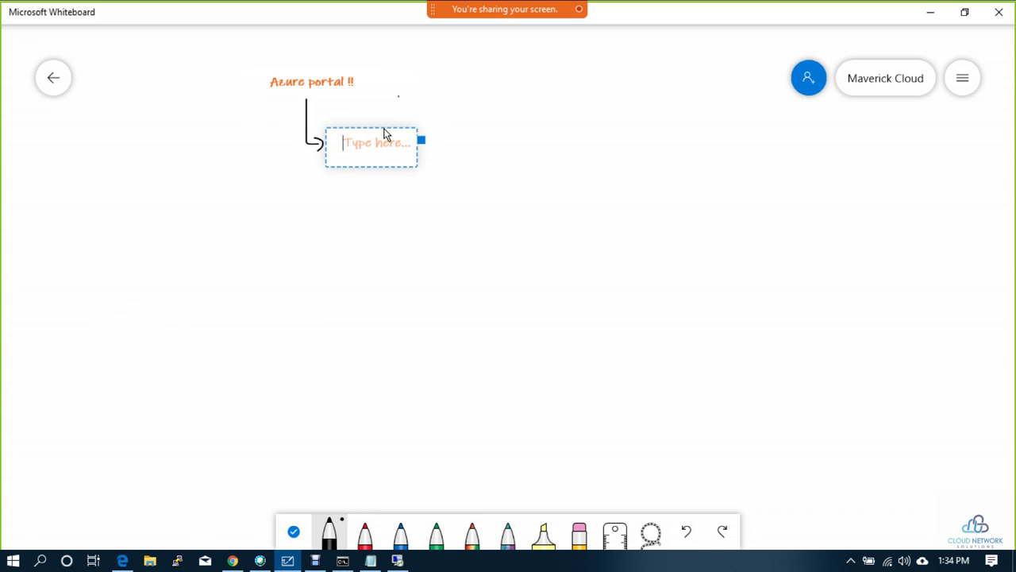
text(Subscr)
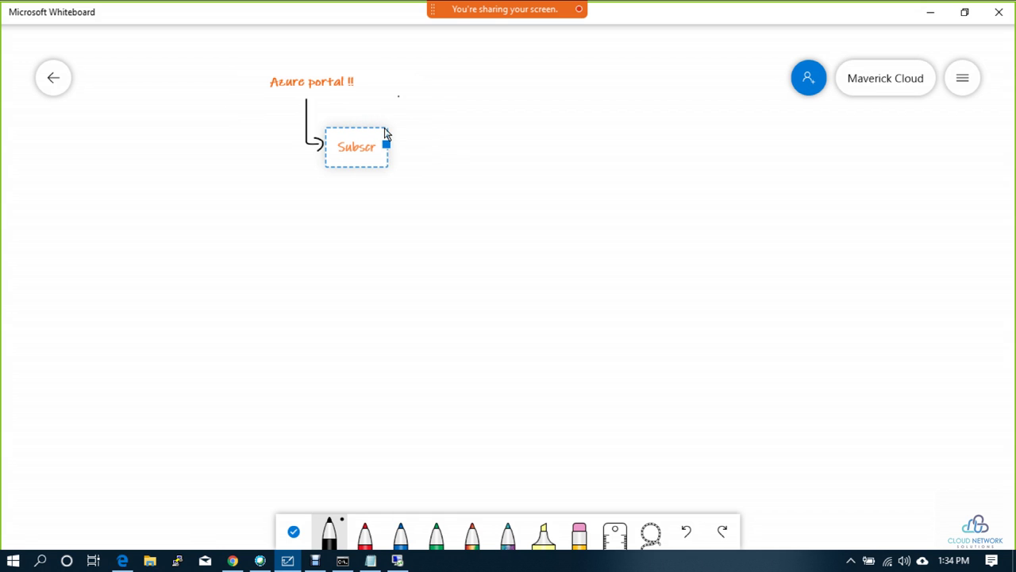
text(iption)
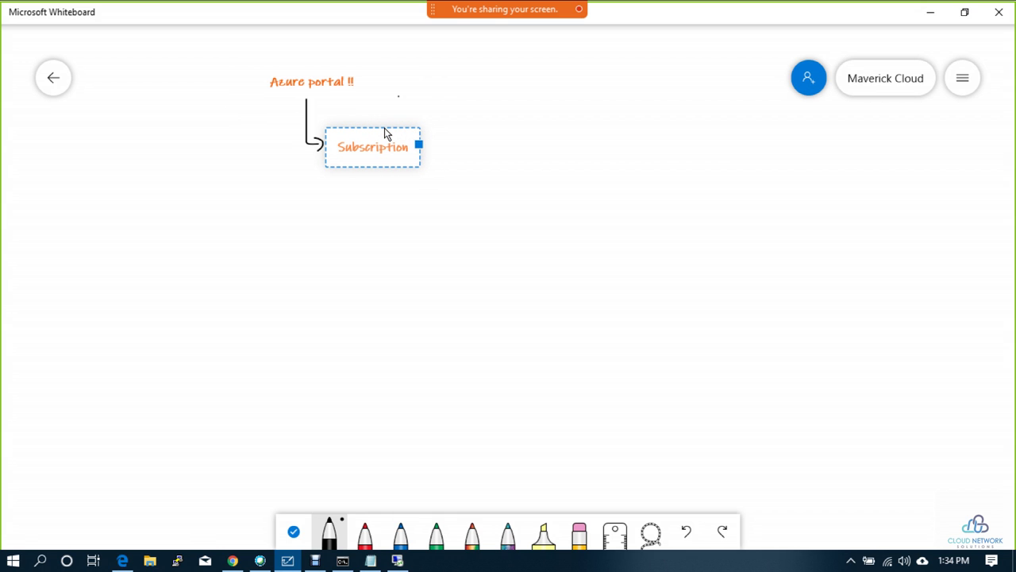
click(422, 299)
Draw a vertical line with a right branch under Subscription, labelled 'BU1 - Resouce Group1'
mouse_move(382, 159)
mouse_down()
mouse_move(382, 355)
mouse_move(421, 363)
mouse_move(415, 371)
mouse_up()
drag(385, 228, 443, 227)
click(473, 182)
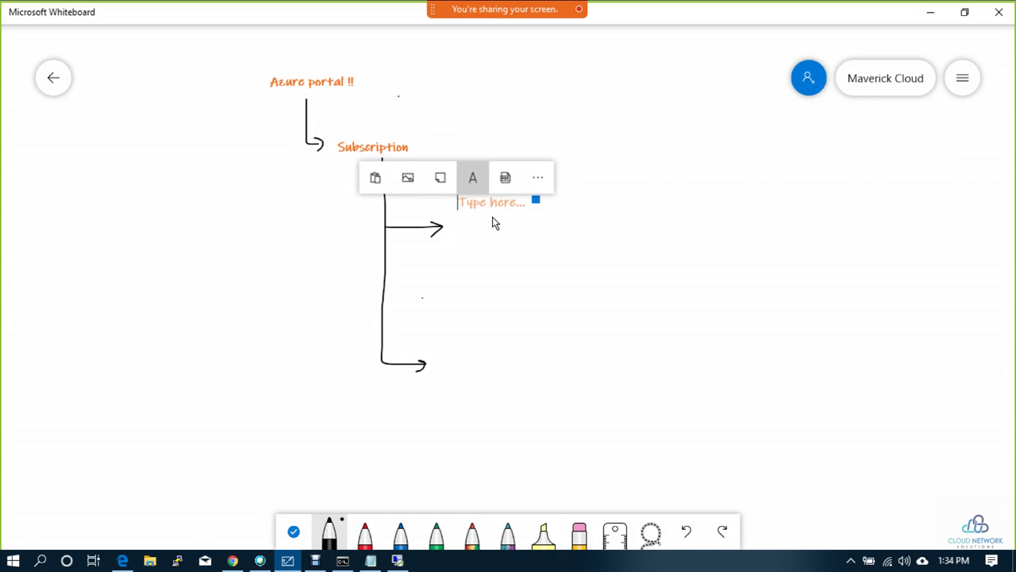
text(BA)
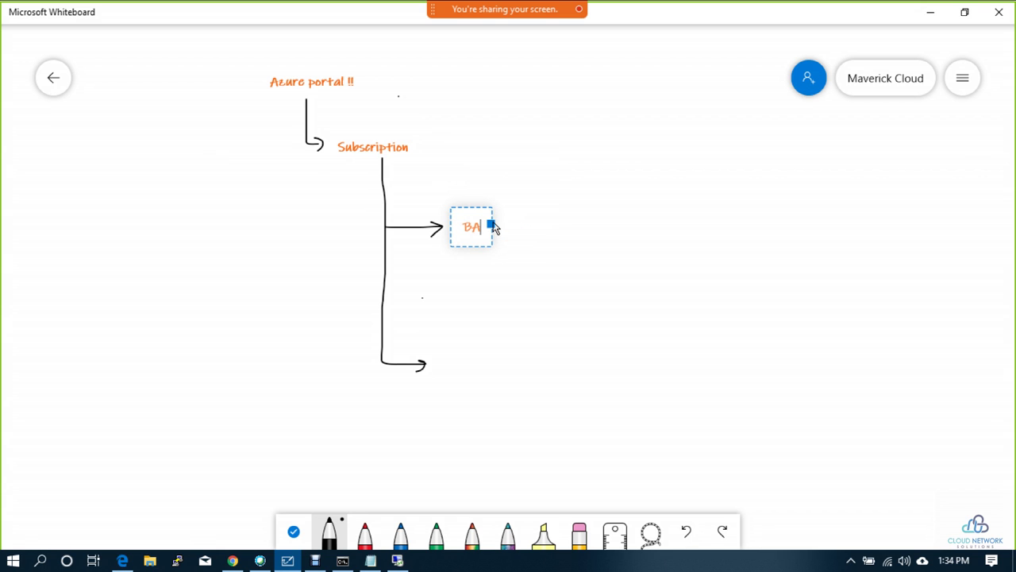
text(U)
key(BackSpace)
key(BackSpace)
text(U1 Resour)
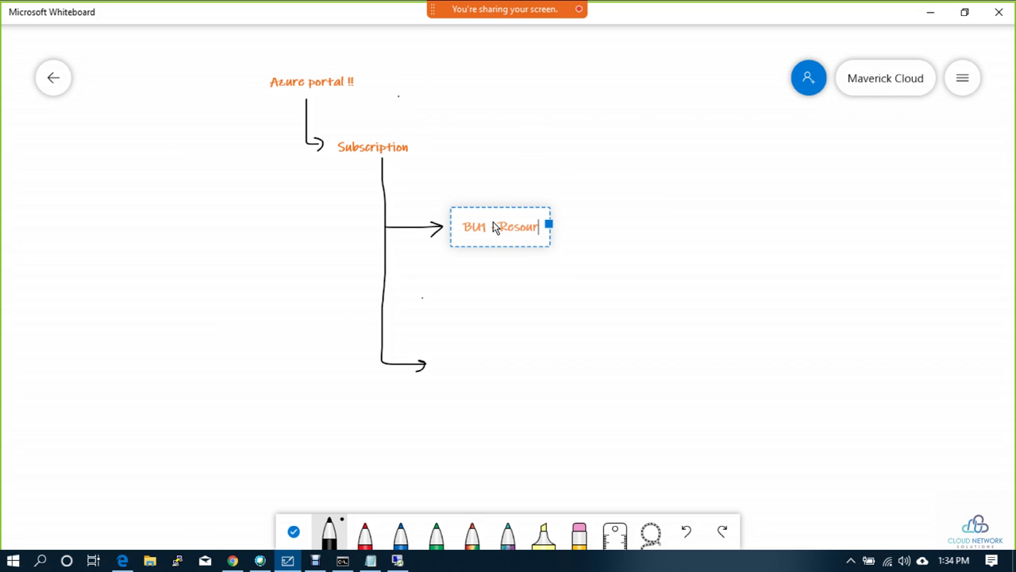
key(BackSpace)
text(ce Group1)
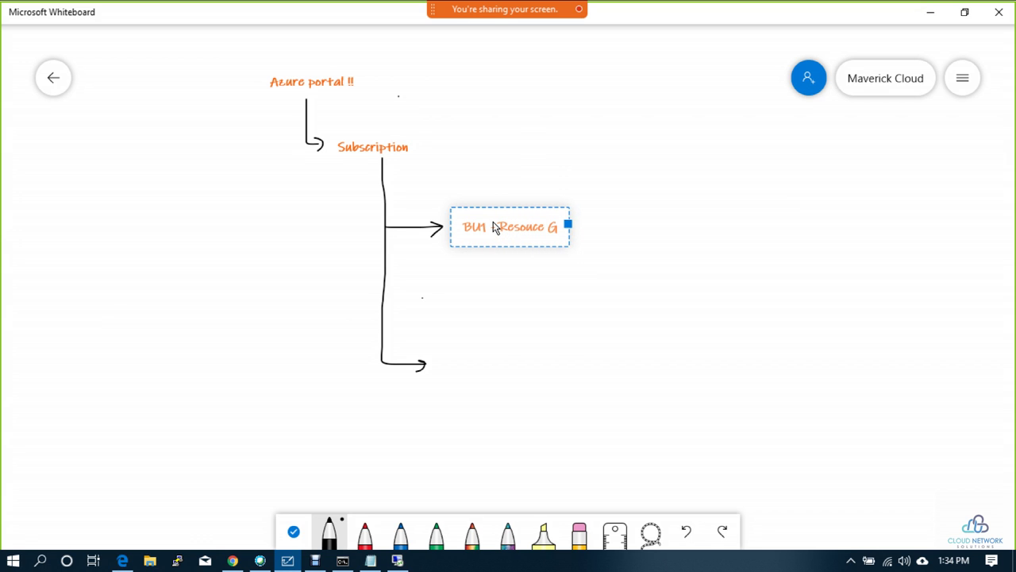
click(443, 362)
Label the lower branch 'BU2 : Resource Group2' and add dots continuing the line below
click(437, 356)
click(455, 326)
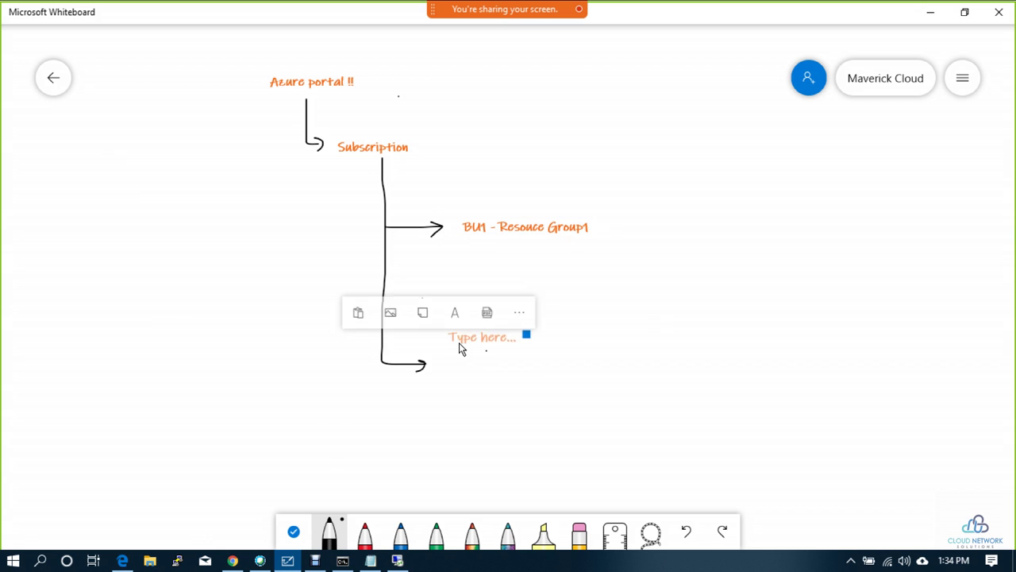
text(BU2)
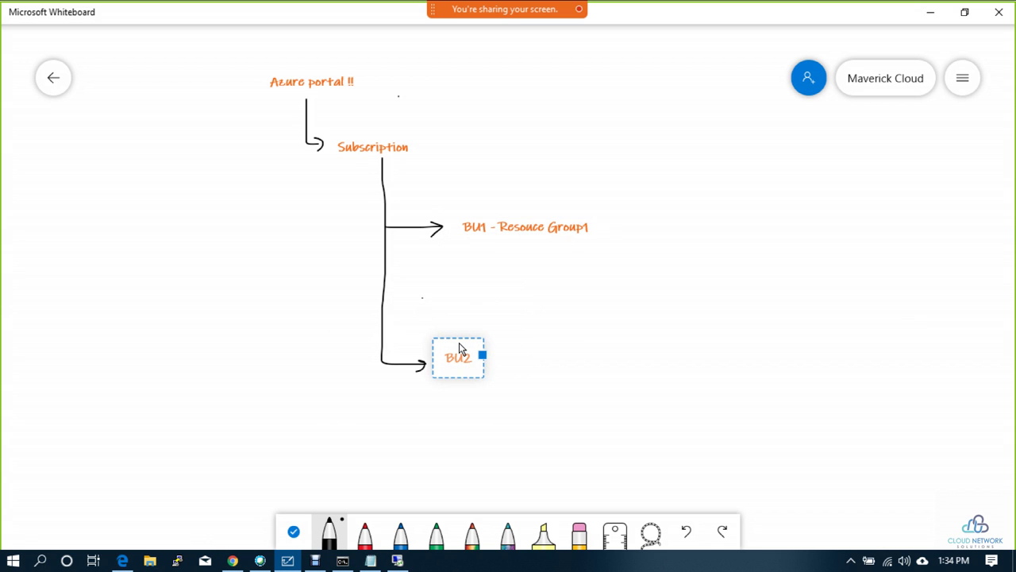
text( : Res)
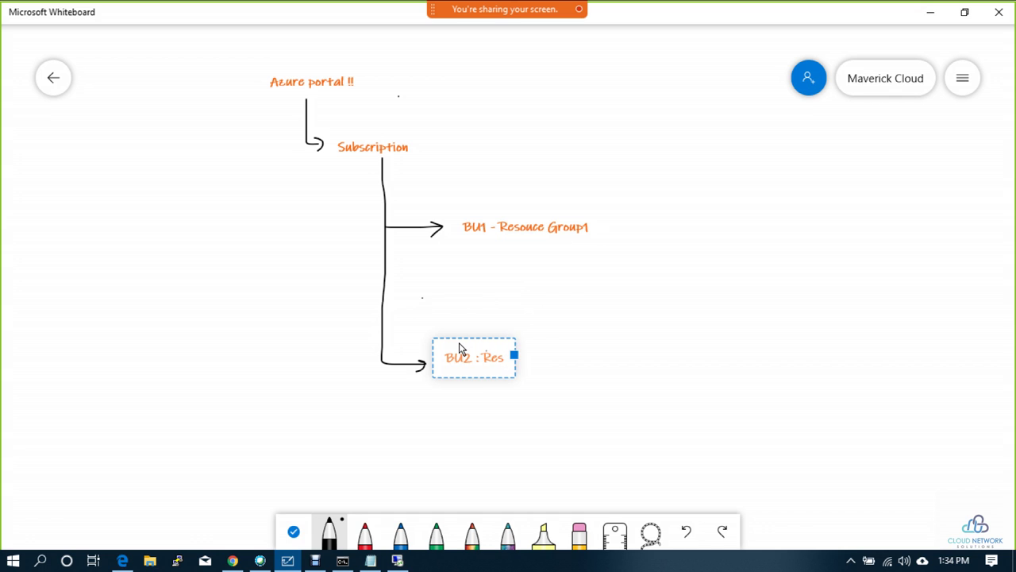
text(ource Group2)
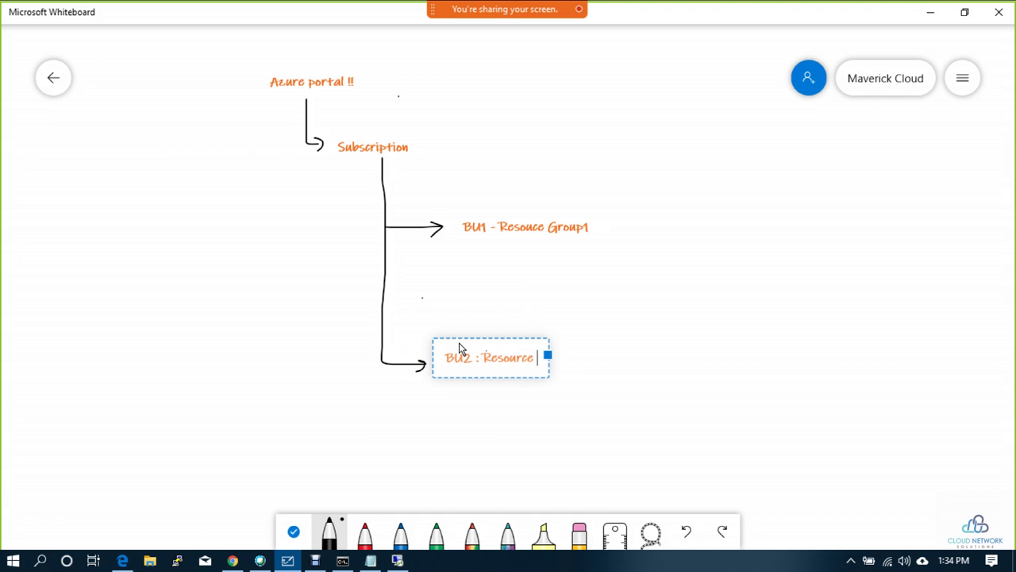
click(385, 370)
click(386, 437)
click(385, 451)
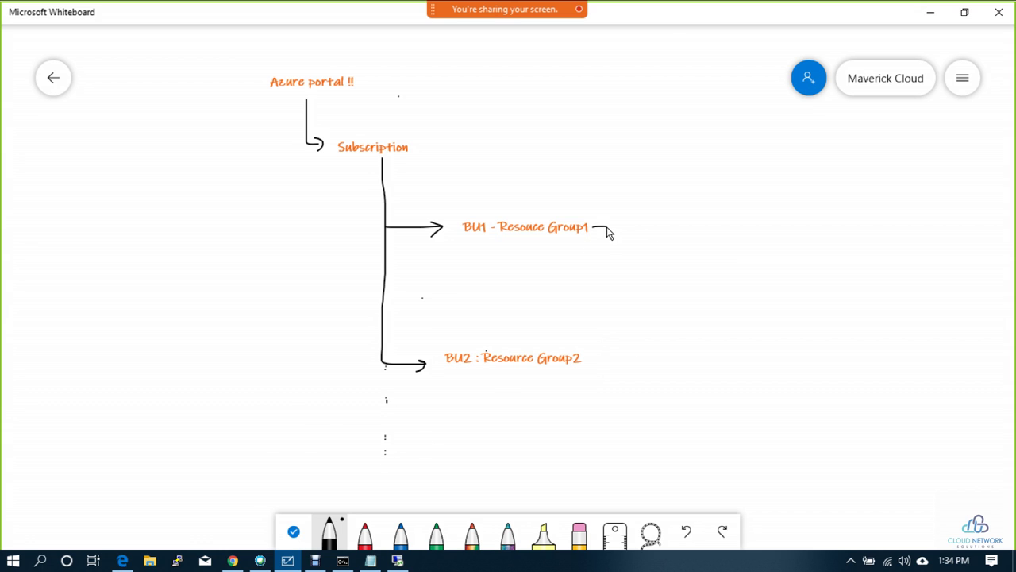
Draw a four-branch bracket extending from BU1 - Resouce Group1
mouse_move(607, 228)
mouse_down()
mouse_move(608, 127)
mouse_move(635, 121)
mouse_up()
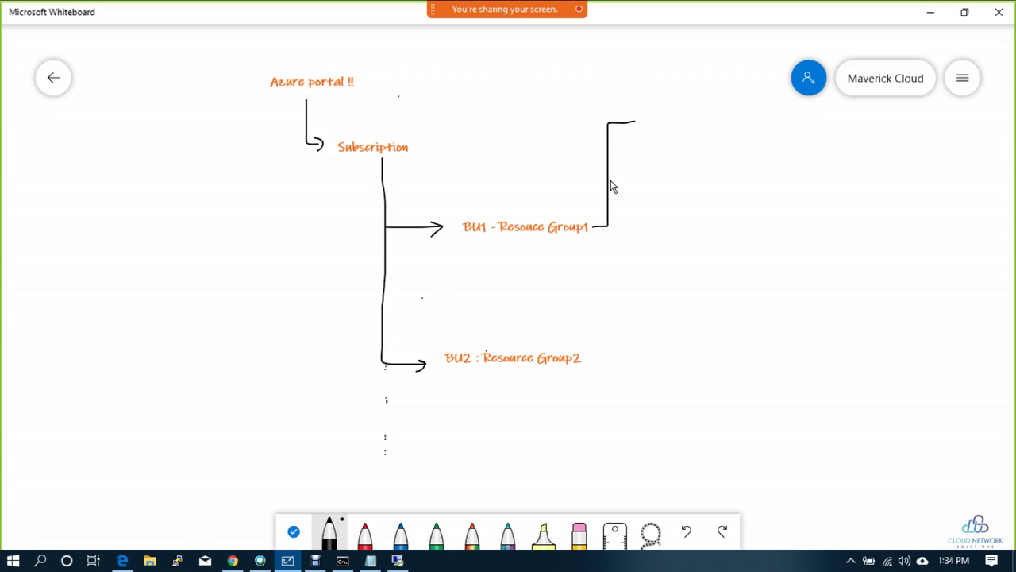
drag(609, 180, 636, 179)
mouse_move(609, 259)
mouse_down()
mouse_move(609, 226)
mouse_move(643, 264)
mouse_move(610, 271)
mouse_up()
drag(610, 323, 645, 322)
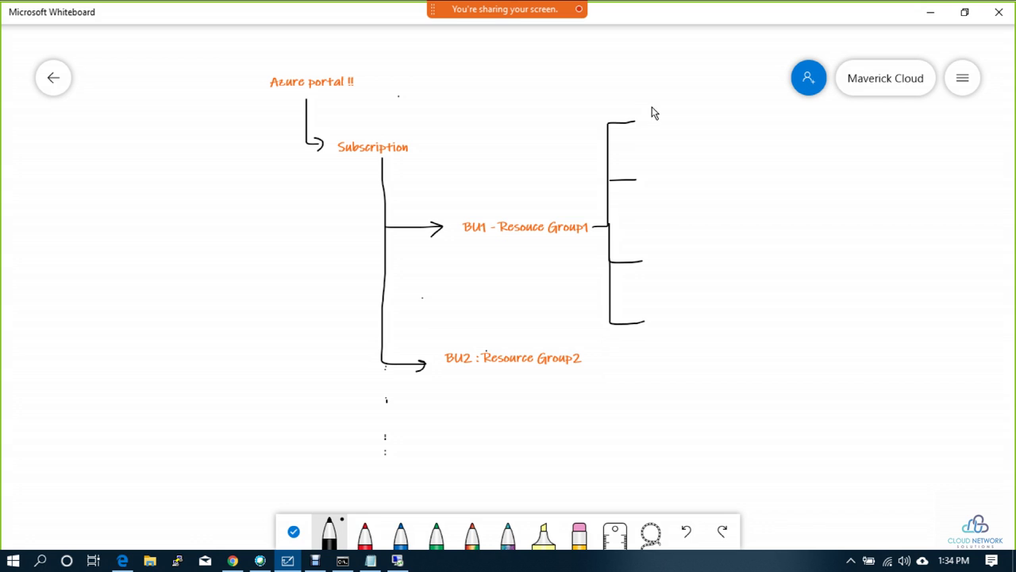
Label the top branch 'IAAS | System ADmins'
click(665, 74)
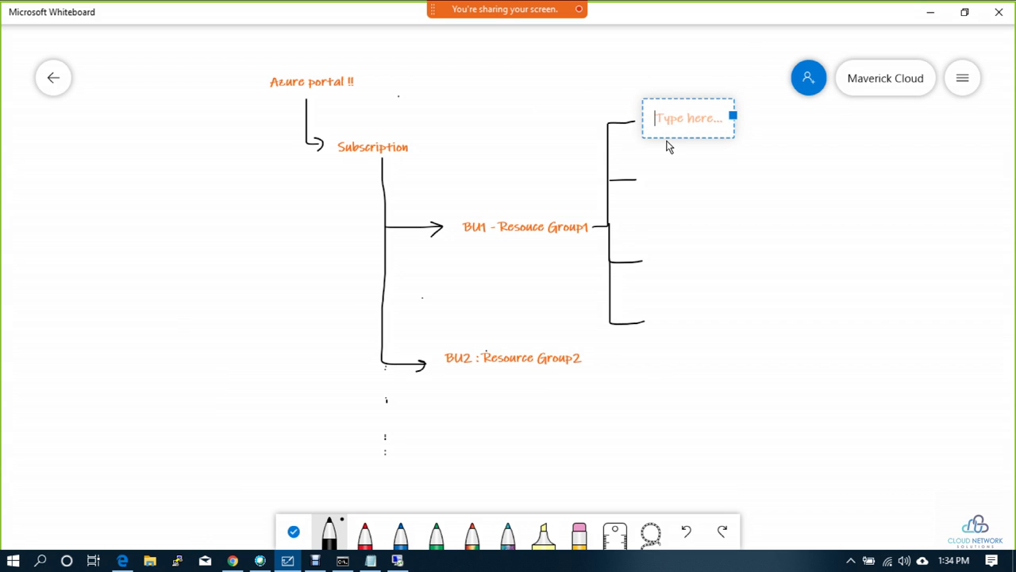
text(IAAAS)
key(BackSpace)
key(BackSpace)
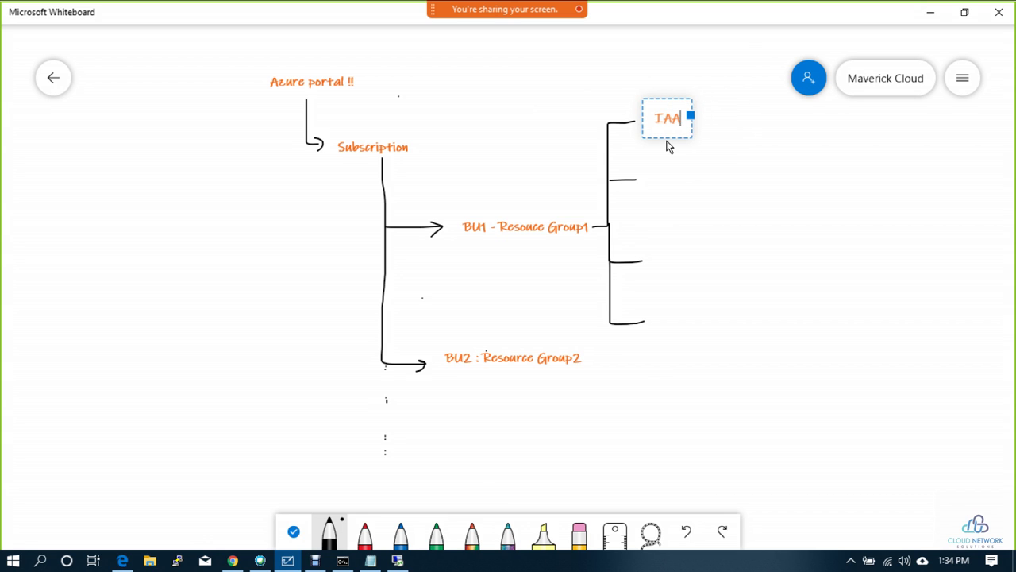
text(S |)
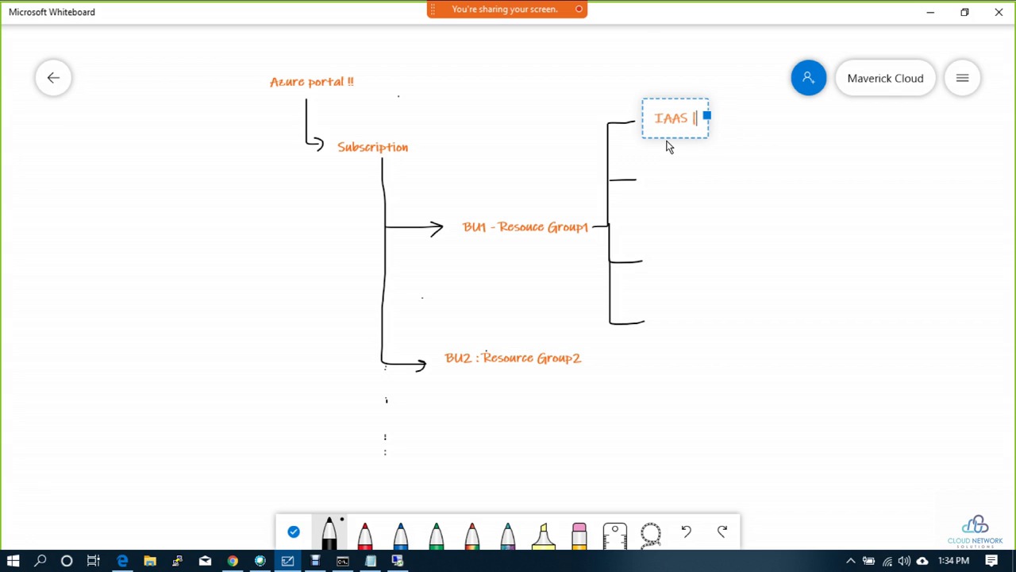
text( System ADmins)
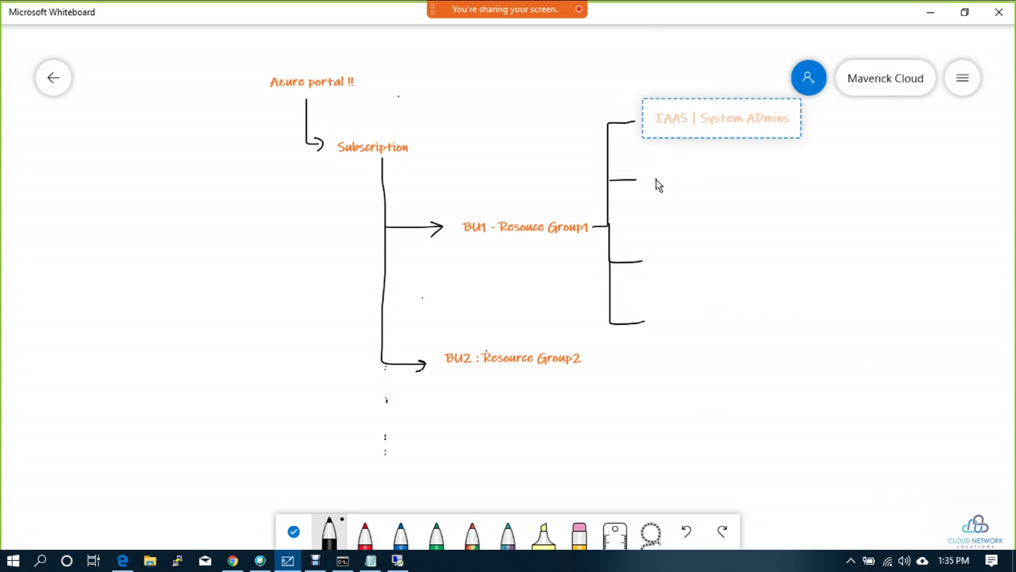
click(656, 178)
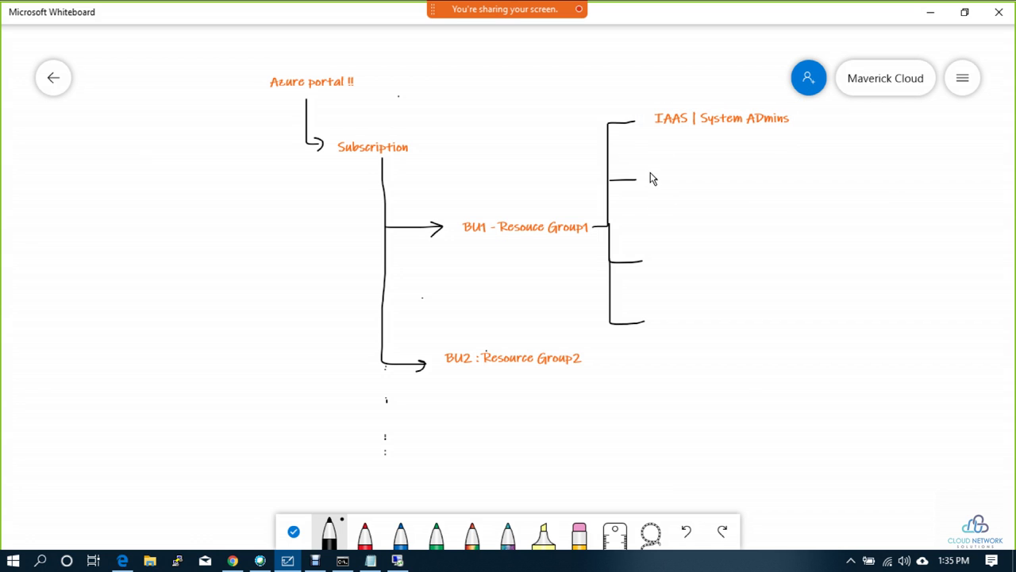
Label the second branch 'PAAS | DBs | DBA Admins'
click(651, 179)
click(666, 132)
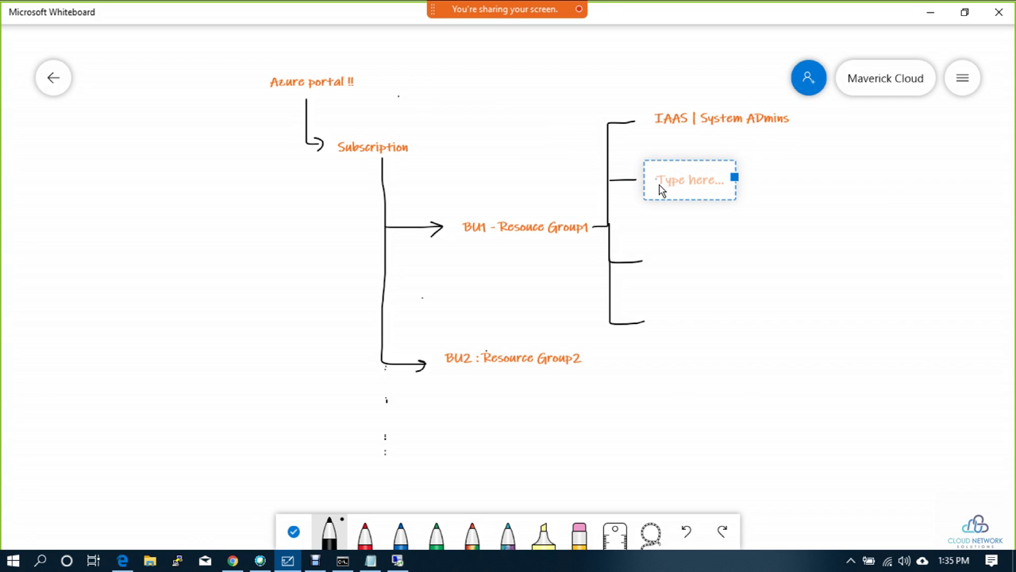
text(PAAS)
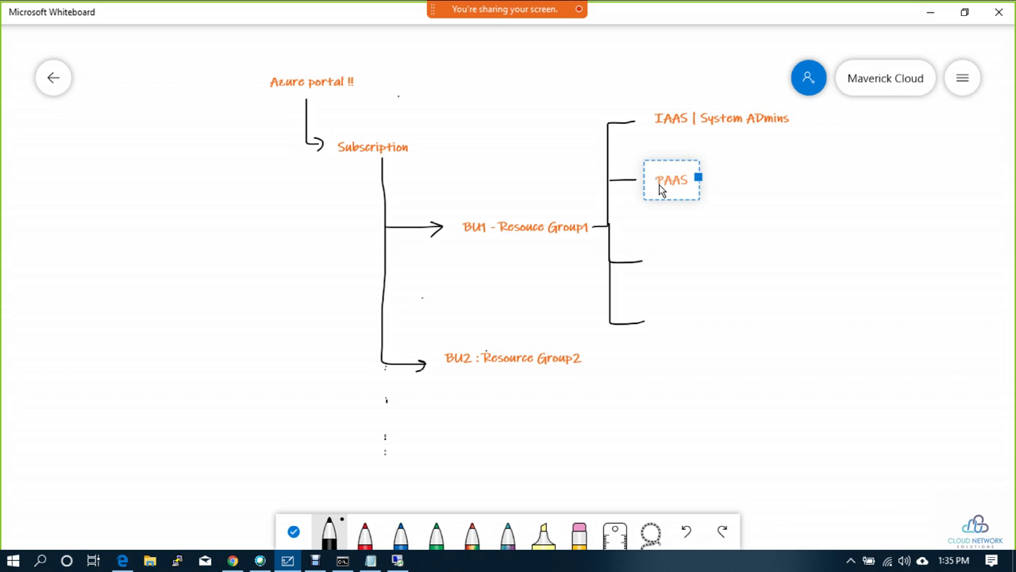
text( |)
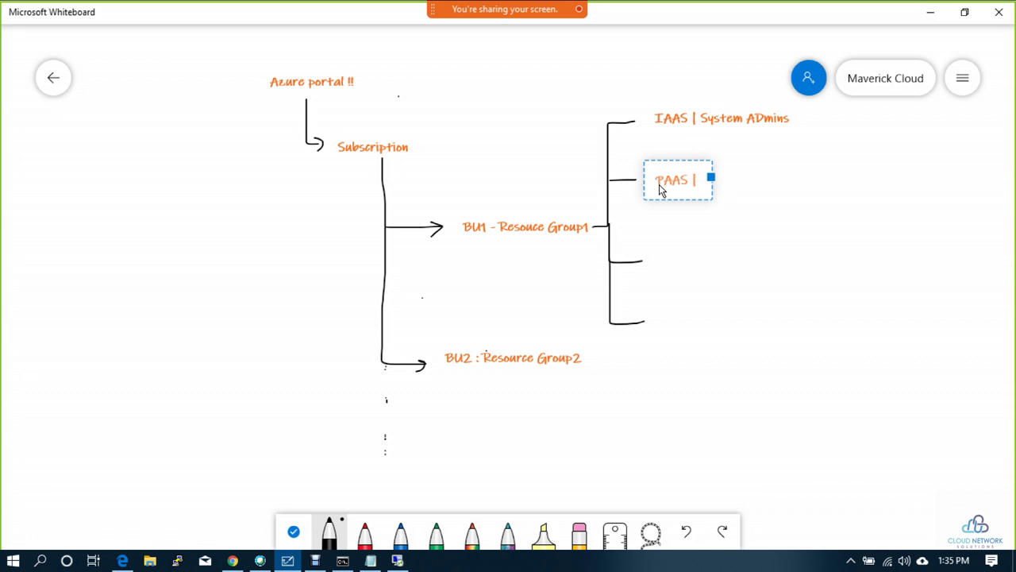
text( DBs)
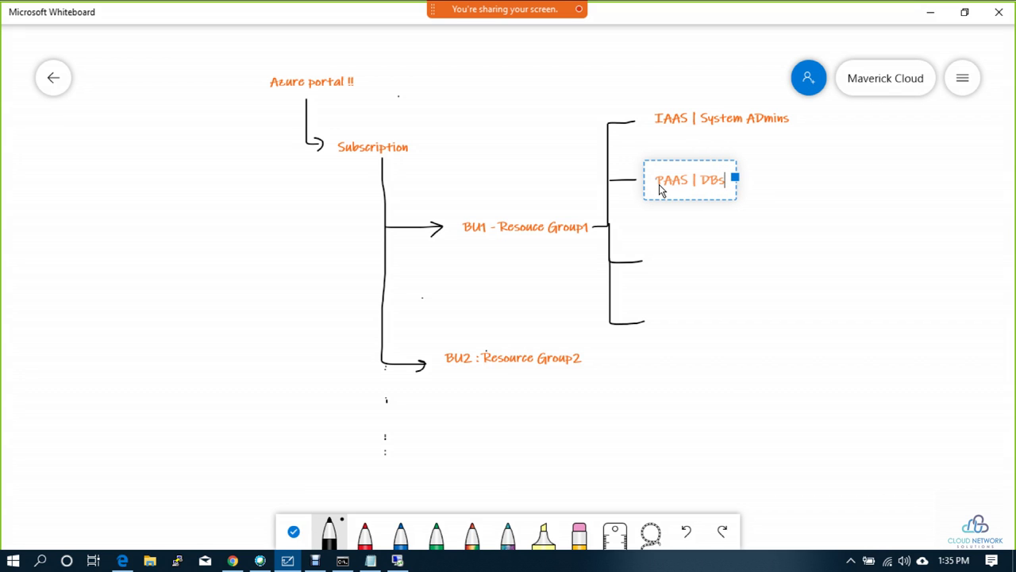
text( | D)
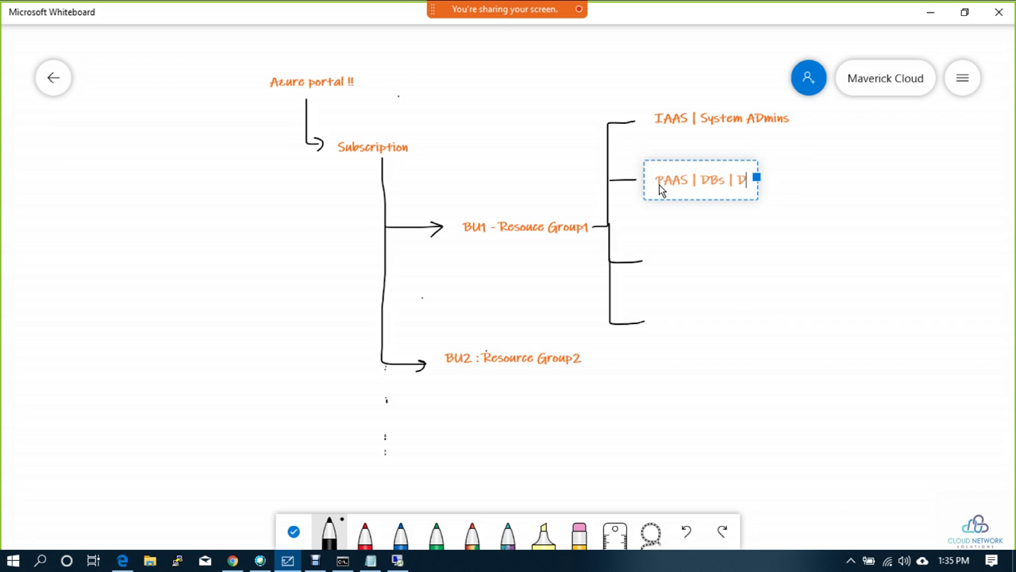
text(BA A)
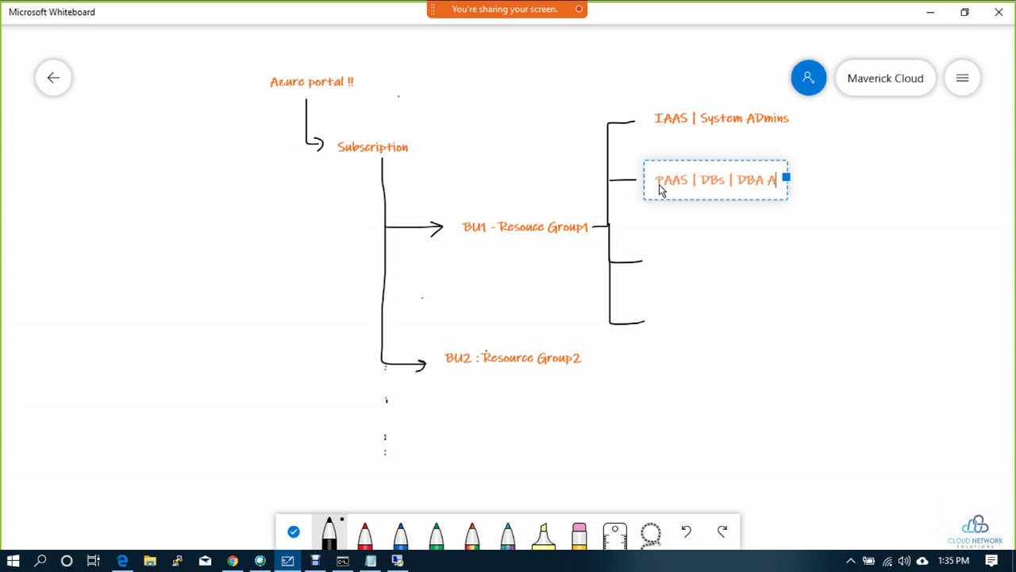
text(dmins)
click(722, 248)
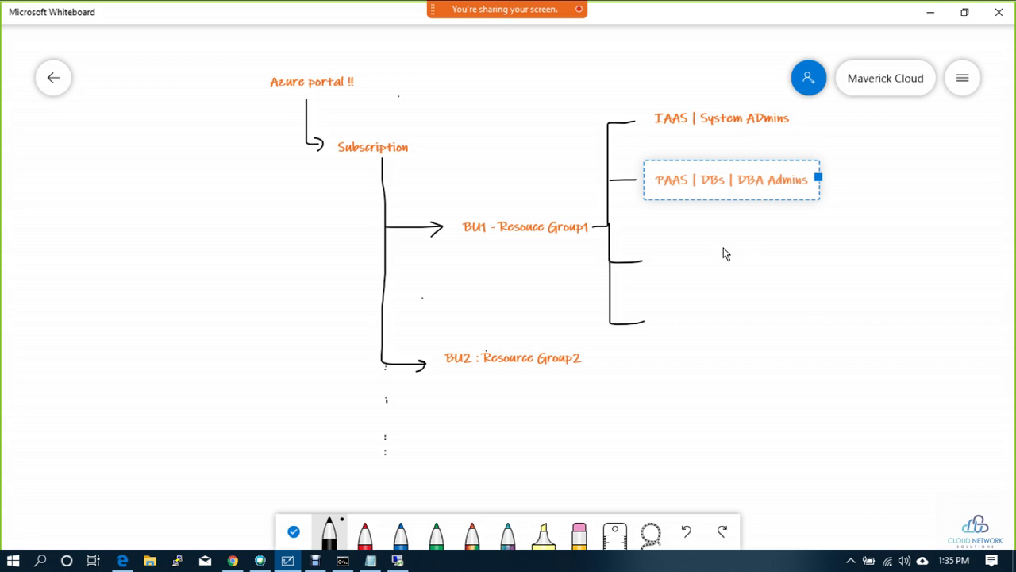
Label the third branch 'Serverless Compute | Devlopers'
right_click(662, 228)
click(672, 213)
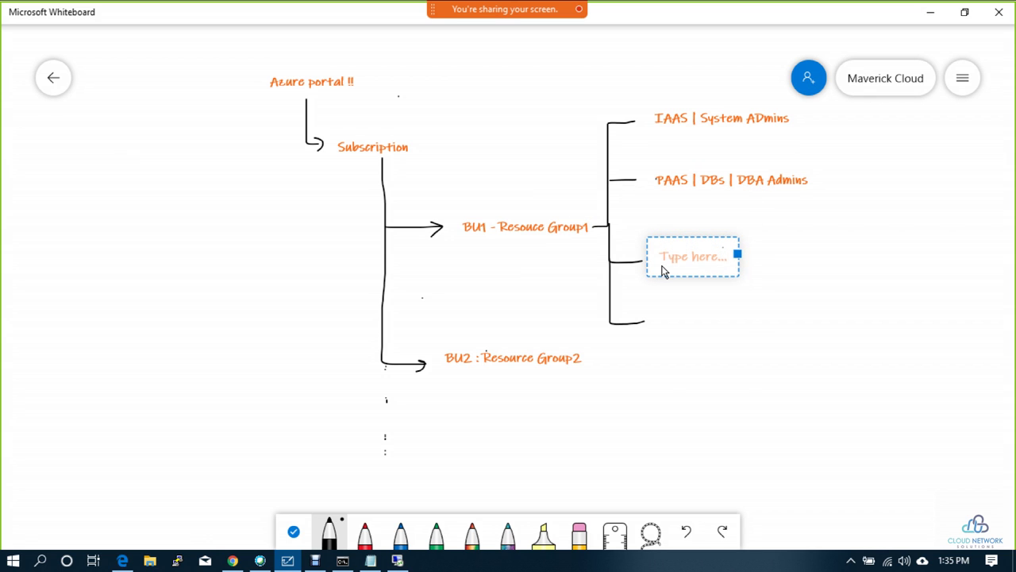
text(Serverle)
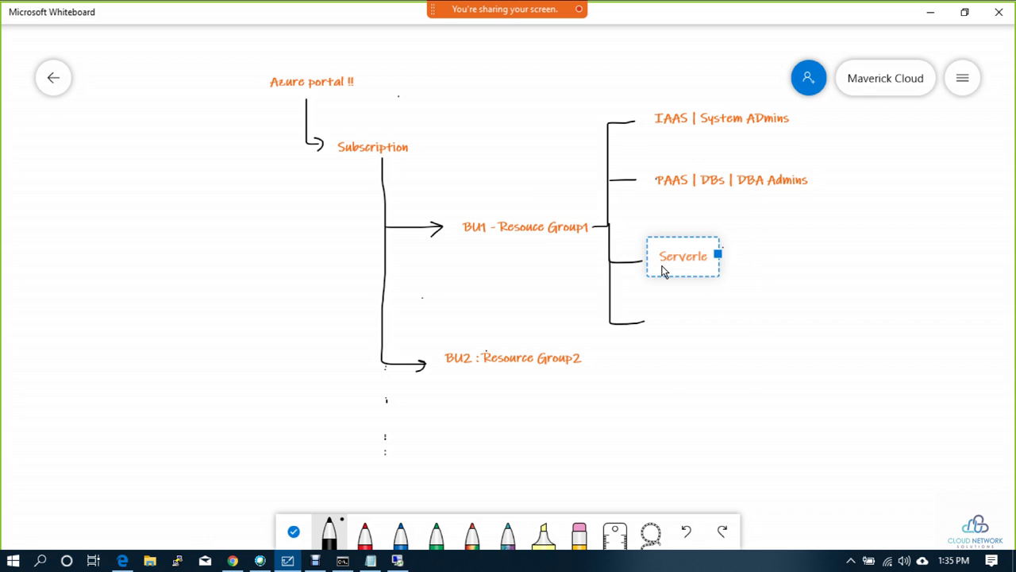
text(ss Com)
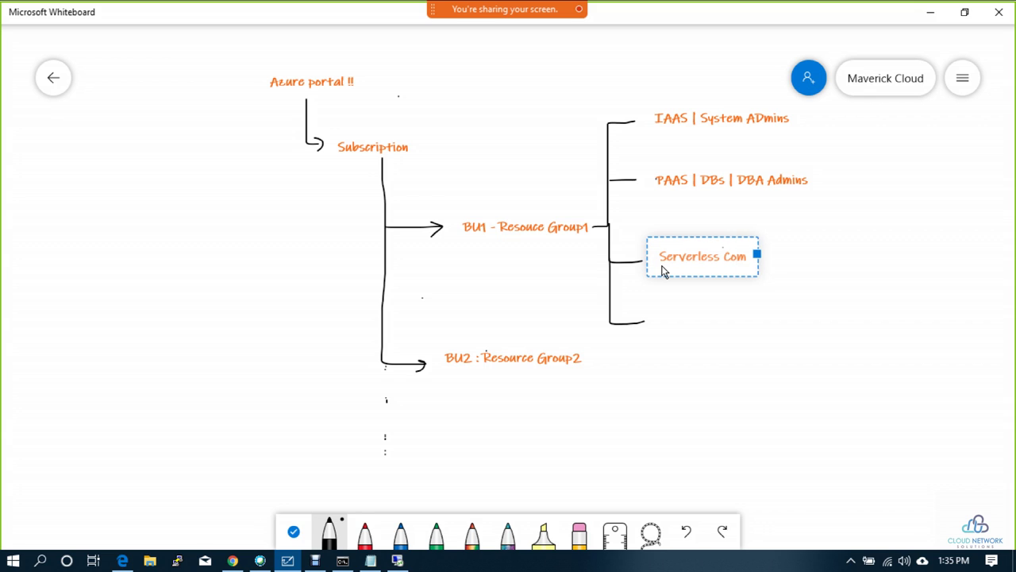
text(pute |)
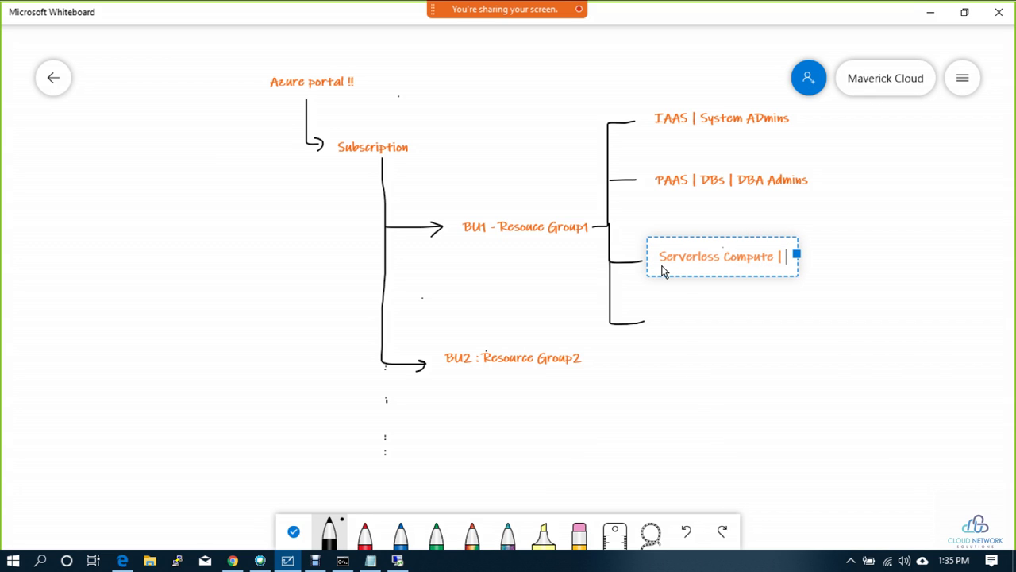
text( De)
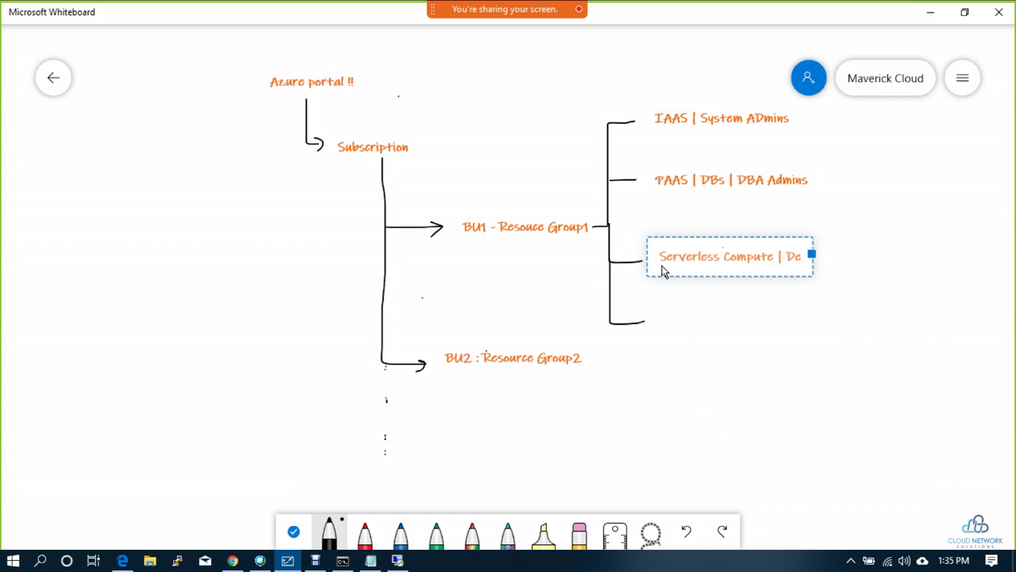
text(vlopers)
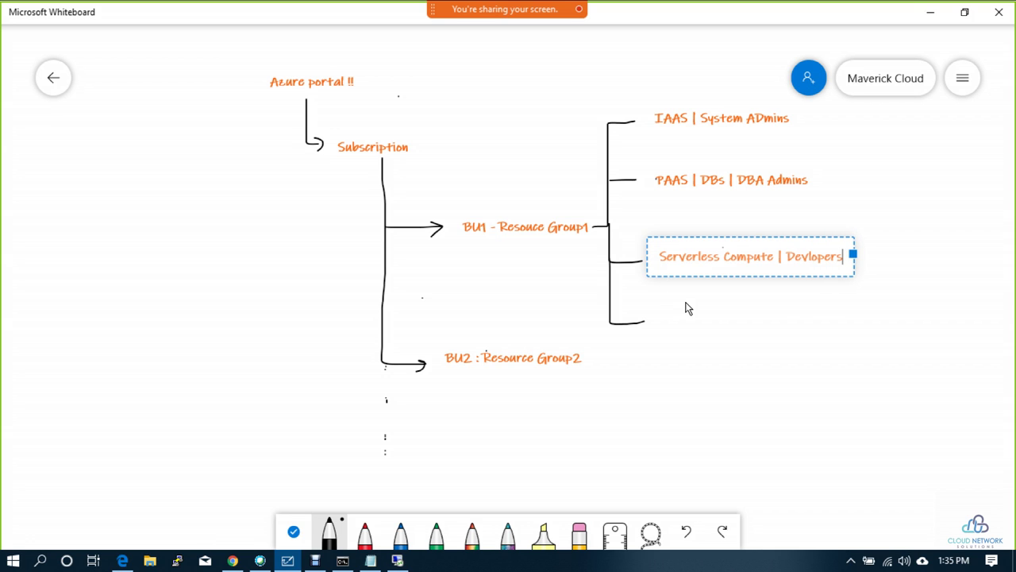
click(658, 325)
Begin typing 'Monitoring & Reporting | L' beside the fourth branch
click(658, 322)
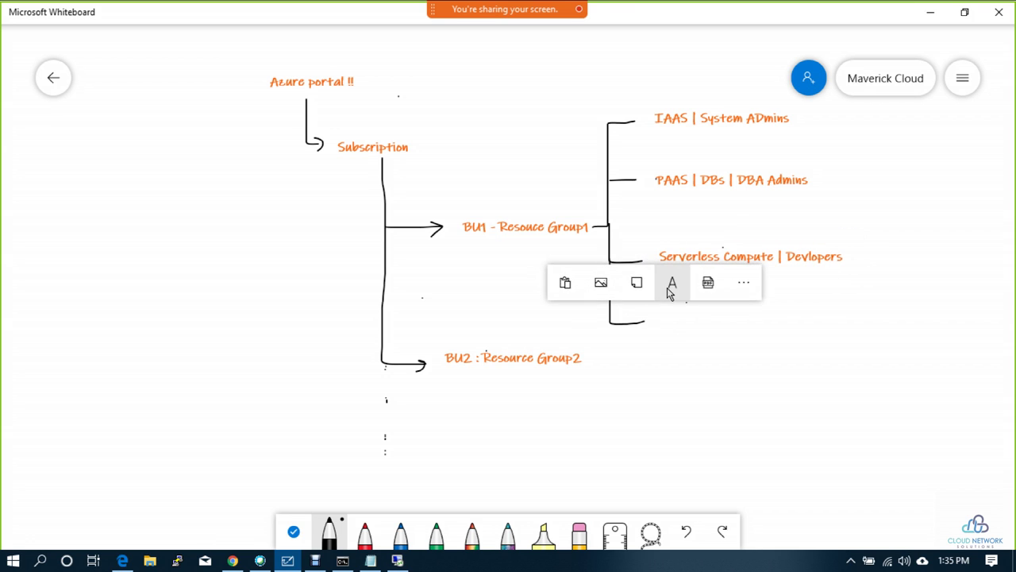
click(674, 283)
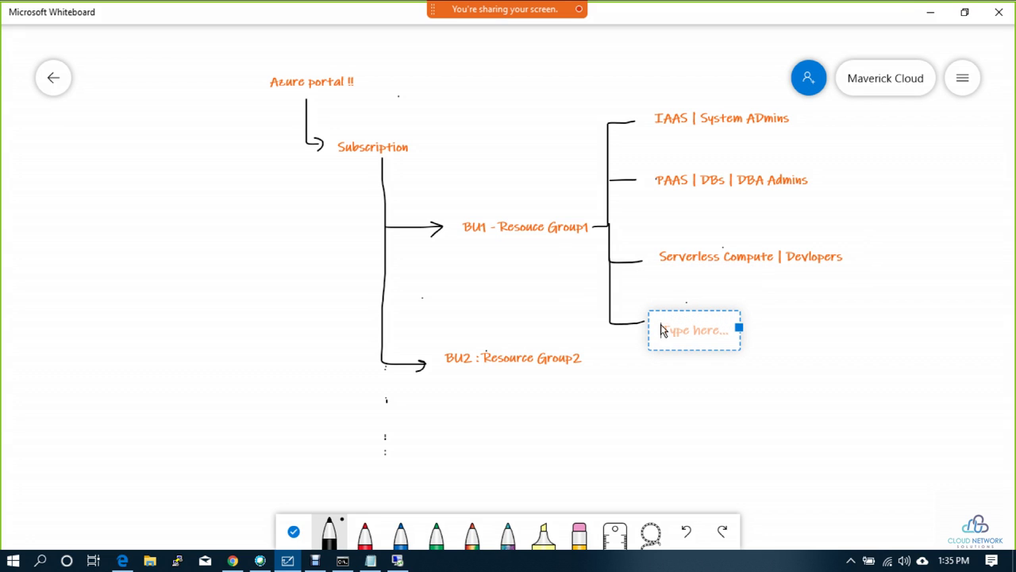
text(Monitor)
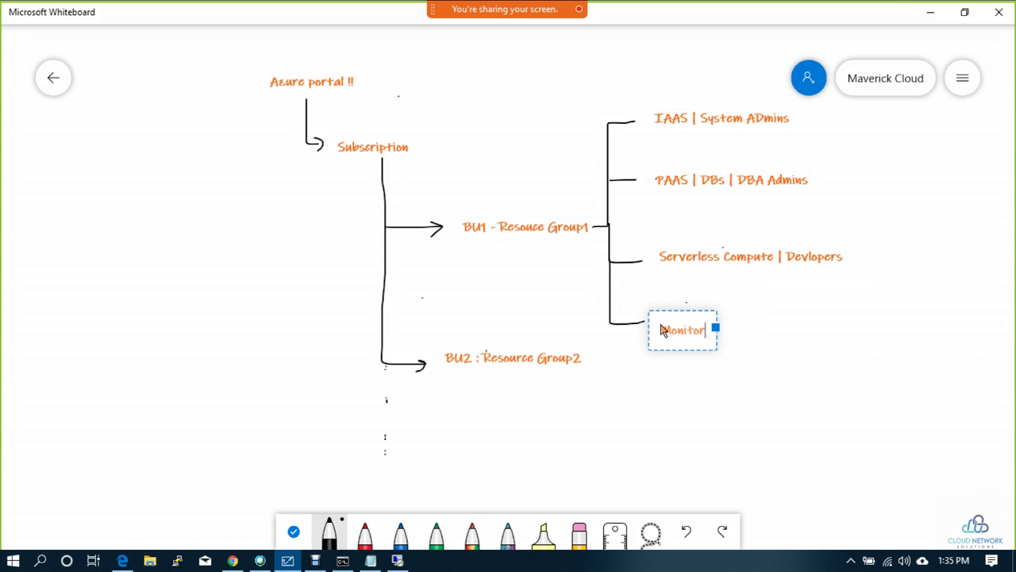
text(ing & Reporting |)
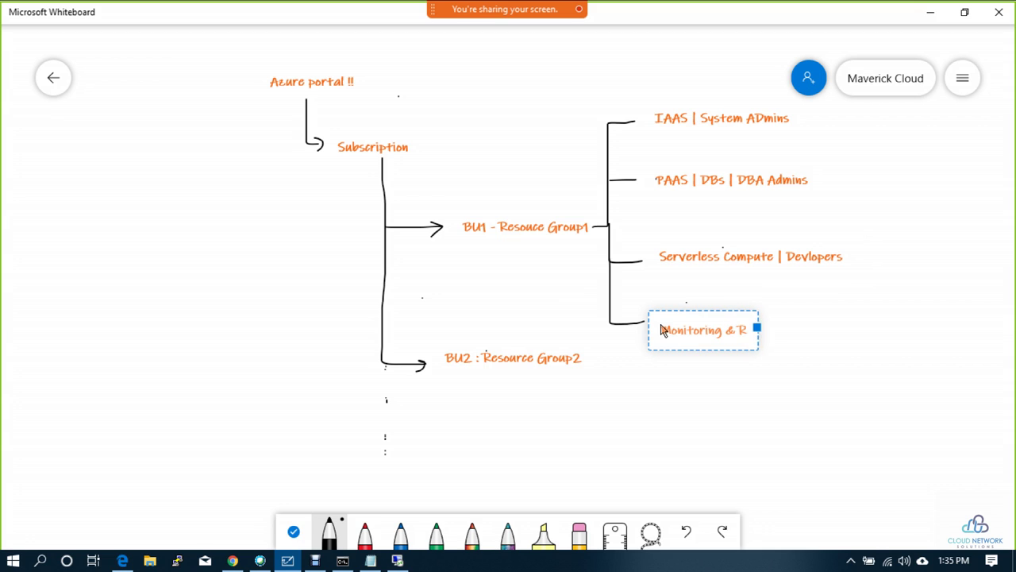
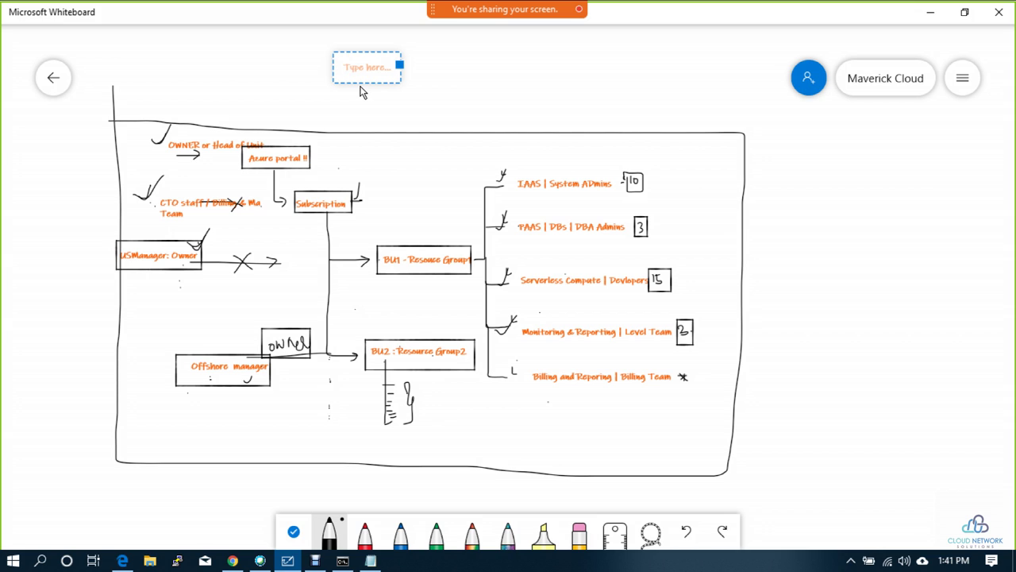
Write the heading 'Role based access control' and draw an arrow to its right
text(Ro)
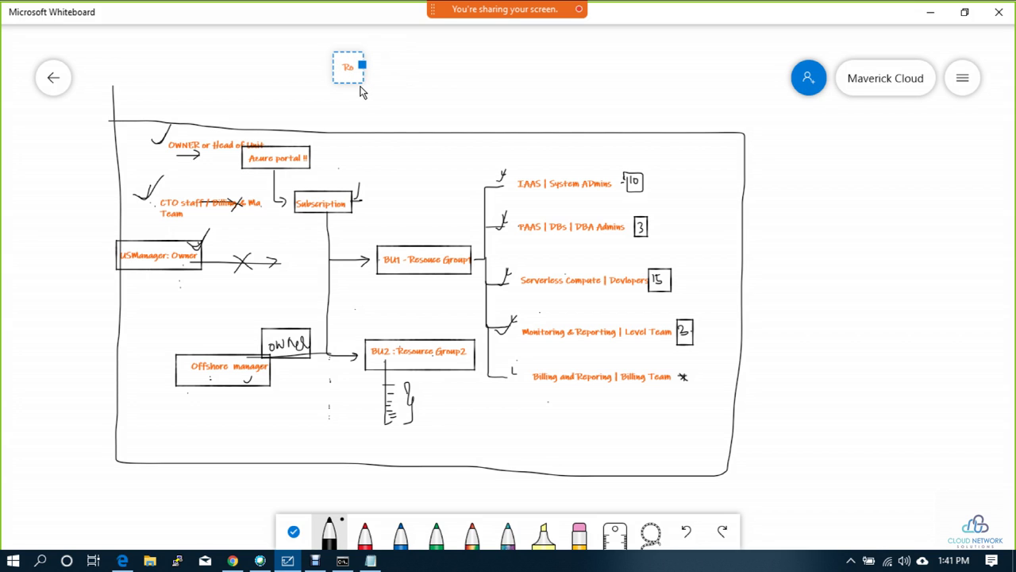
text(le based )
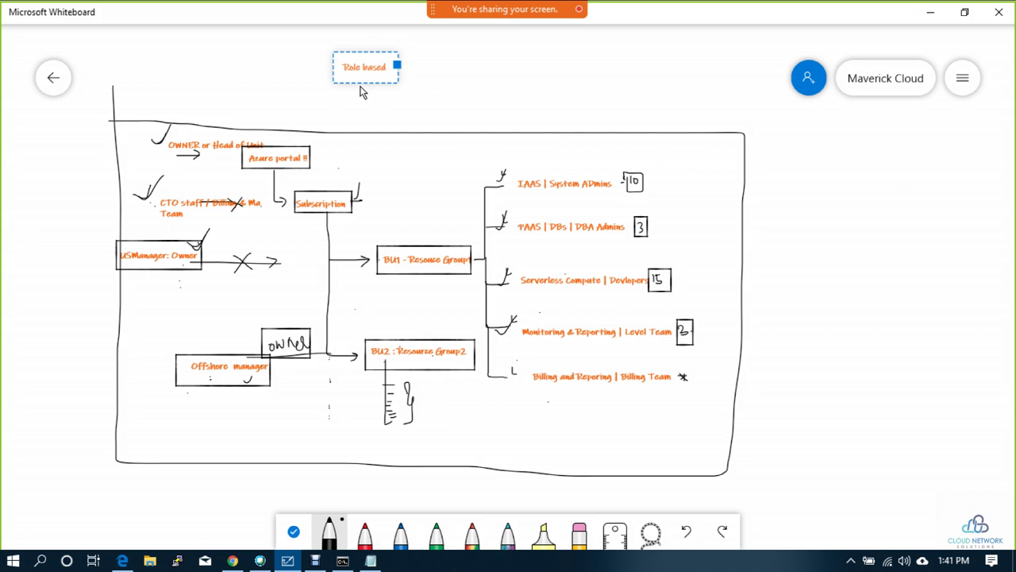
text(access c)
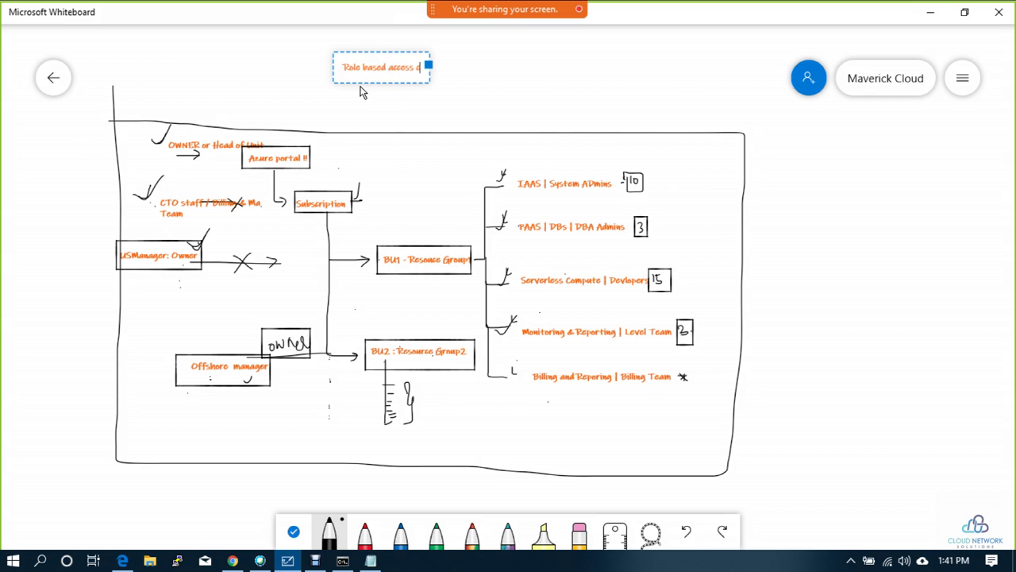
text(ontrol)
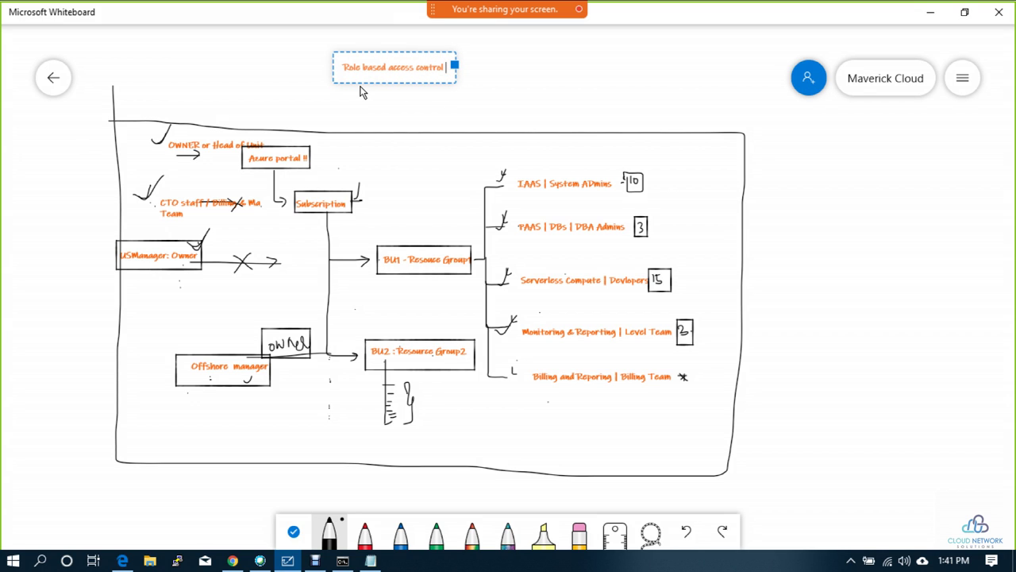
click(459, 66)
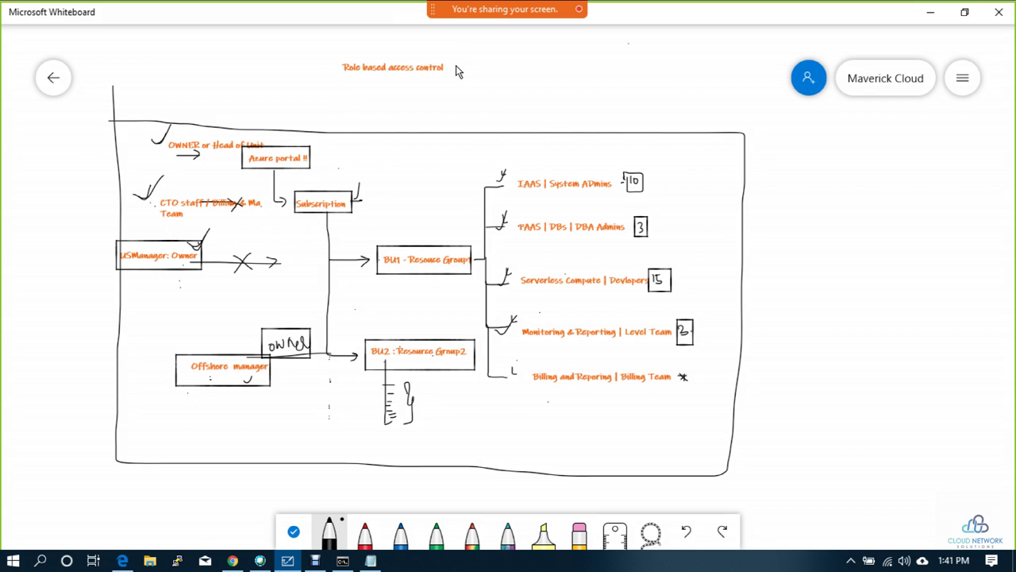
drag(456, 67, 481, 68)
Add a '200+ Roles' text box after the arrow
right_click(501, 57)
click(515, 43)
text(200+ Roles |)
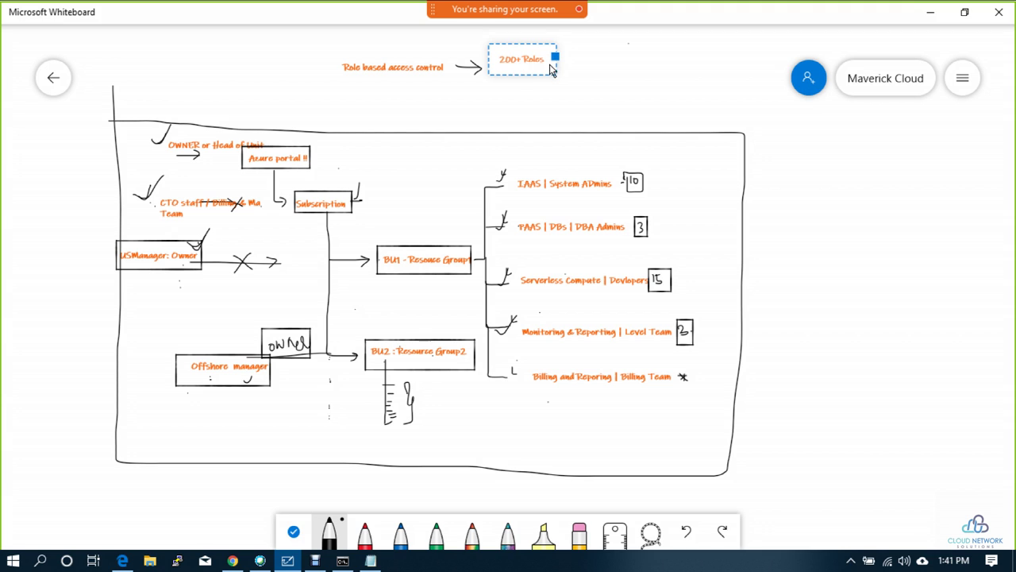
click(587, 67)
click(615, 79)
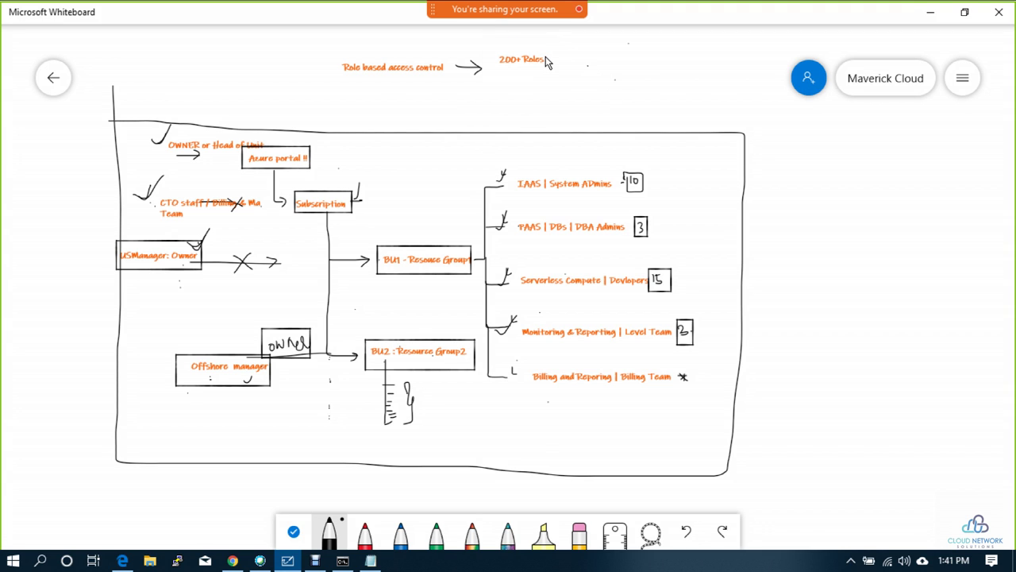
Add a 'Your own as well' text box beside '200+ Roles'
right_click(583, 51)
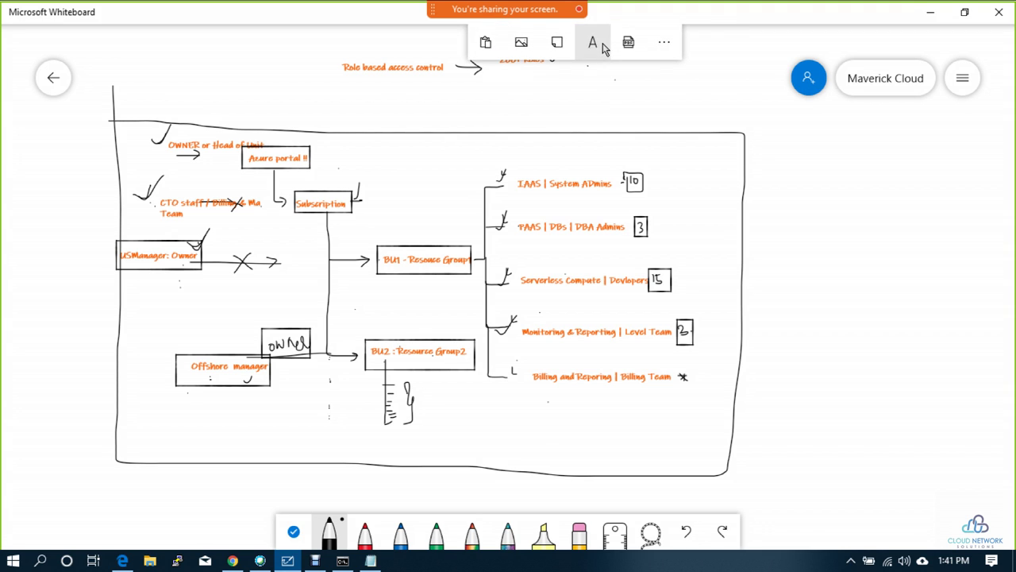
click(602, 48)
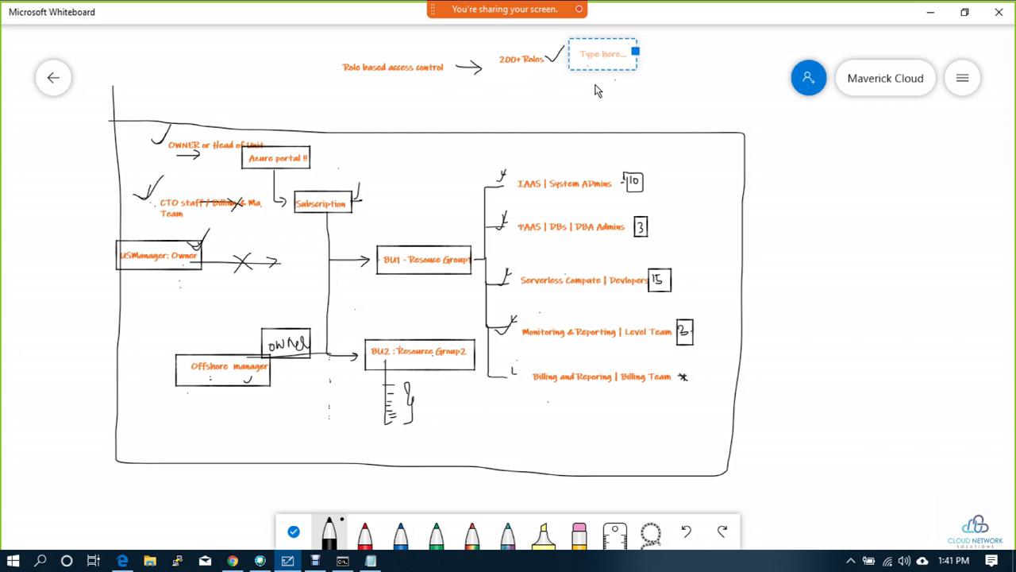
text(Your own )
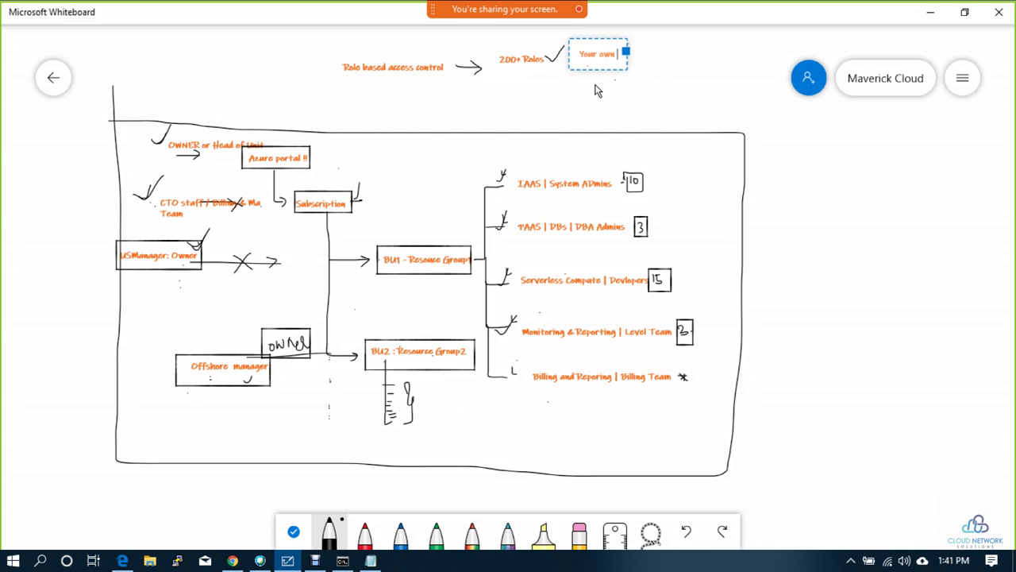
text(as well)
click(656, 69)
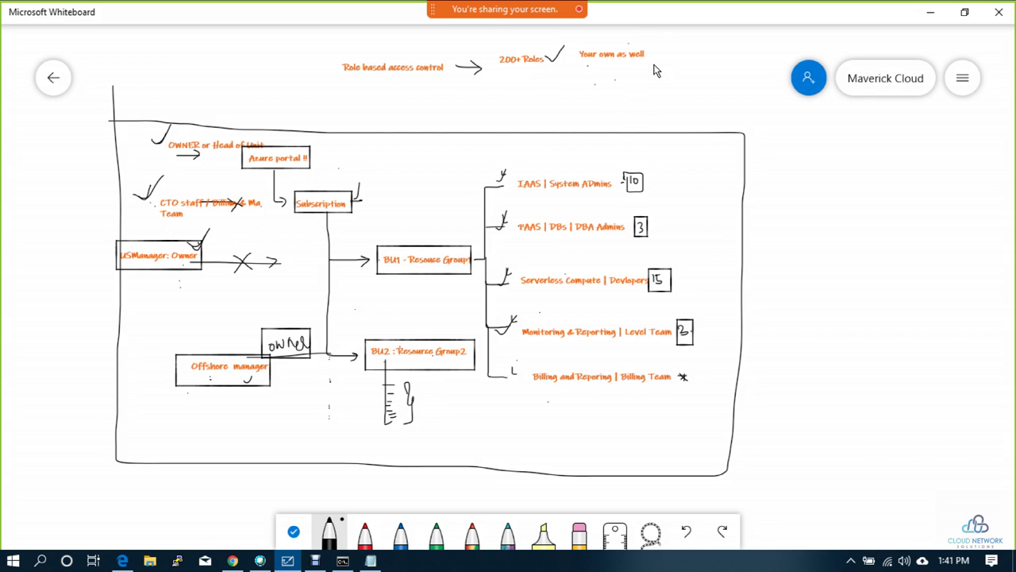
Tick the '200+ Roles' note and write circled numbers 1–4 beside the left-hand roles
drag(659, 55, 687, 42)
drag(141, 191, 163, 174)
mouse_move(135, 132)
mouse_down()
mouse_move(151, 143)
mouse_move(141, 125)
mouse_move(135, 136)
mouse_move(95, 127)
mouse_up()
drag(99, 199, 151, 198)
mouse_move(73, 200)
mouse_down()
mouse_move(79, 212)
mouse_move(69, 216)
mouse_move(79, 193)
mouse_up()
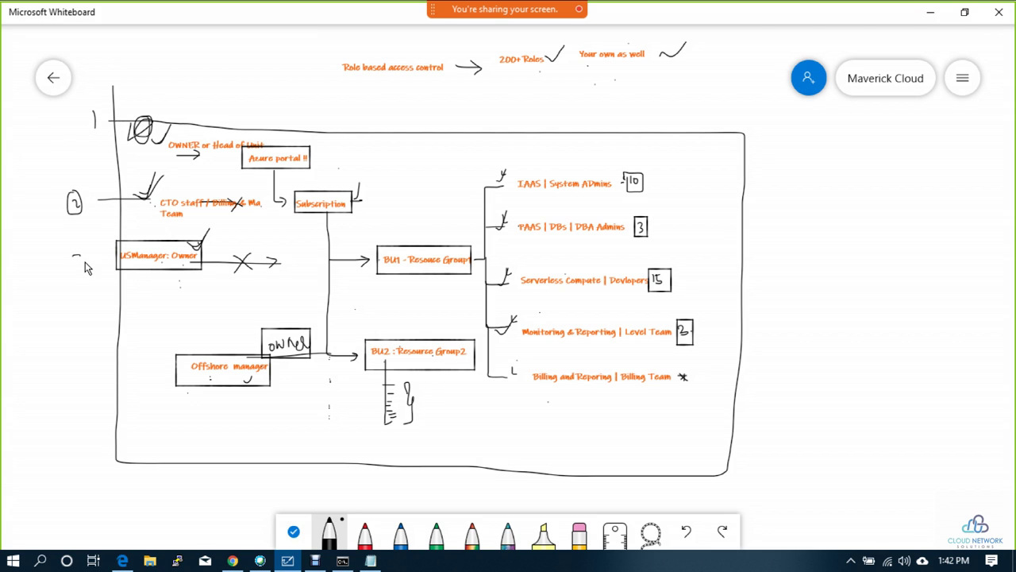
drag(86, 265, 77, 252)
mouse_move(69, 363)
mouse_down()
mouse_move(76, 378)
mouse_move(65, 378)
mouse_up()
drag(65, 378, 79, 360)
Number the IAAS, PAAS, Serverless Compute and Monitoring rows 5–8 on the right
mouse_move(722, 186)
mouse_down()
mouse_move(770, 180)
mouse_move(769, 167)
mouse_up()
drag(713, 238, 762, 230)
drag(768, 225, 766, 234)
drag(726, 274, 781, 264)
mouse_move(734, 339)
mouse_down()
mouse_move(781, 335)
mouse_move(778, 317)
mouse_up()
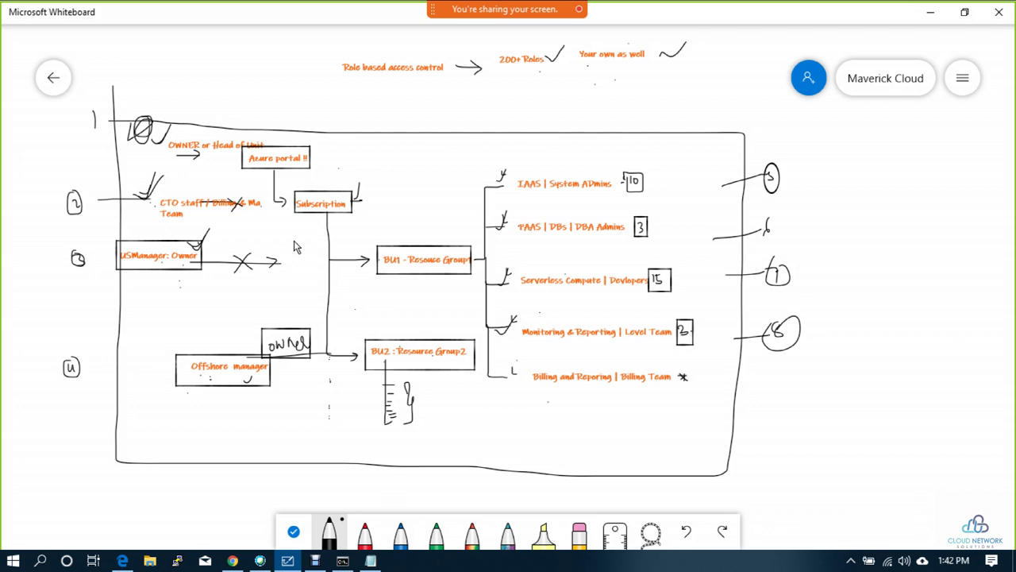
click(793, 421)
click(792, 443)
Write 101000 in a box at bottom right with an underlined '11AC' note above it
mouse_move(791, 470)
mouse_down()
mouse_move(791, 481)
mouse_move(801, 472)
mouse_move(810, 481)
mouse_move(836, 466)
mouse_move(777, 487)
mouse_move(903, 431)
mouse_up()
click(901, 411)
mouse_move(913, 406)
mouse_down()
mouse_move(914, 426)
mouse_move(937, 421)
mouse_move(945, 405)
mouse_up()
drag(921, 430, 951, 417)
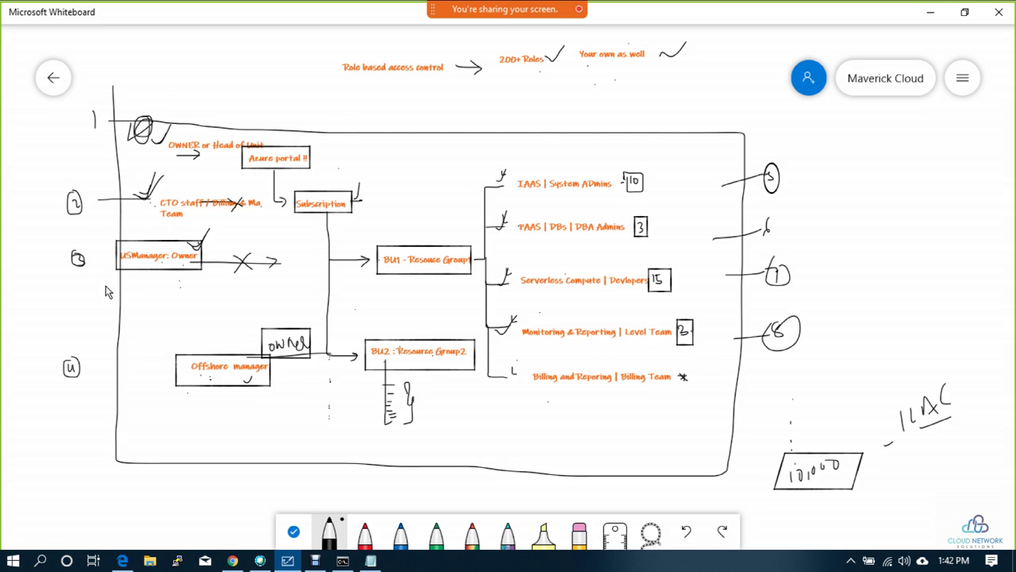
Tick the RBAC heading, box '200+ Roles', ring numbers 1–4 and cross-mark the Azure portal box
drag(282, 61, 334, 27)
mouse_move(568, 48)
mouse_down()
mouse_move(494, 36)
mouse_move(494, 70)
mouse_move(519, 74)
mouse_up()
mouse_move(72, 110)
mouse_down()
mouse_move(57, 405)
mouse_move(99, 359)
mouse_move(105, 221)
mouse_up()
drag(104, 140, 100, 102)
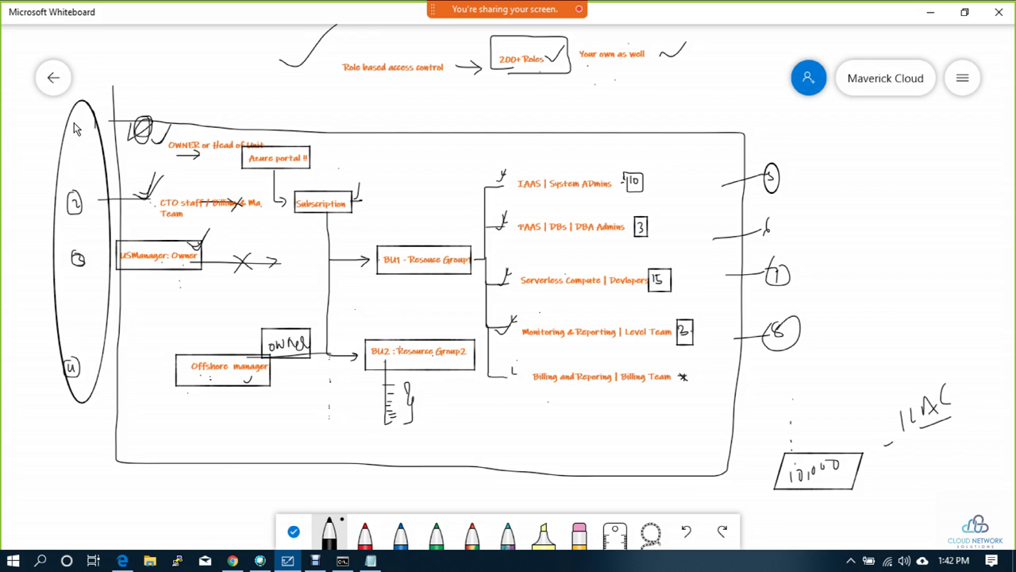
drag(75, 117, 75, 126)
mouse_move(215, 154)
mouse_down()
mouse_move(34, 151)
mouse_move(13, 137)
mouse_move(31, 145)
mouse_move(34, 122)
mouse_move(41, 144)
mouse_move(42, 121)
mouse_move(6, 155)
mouse_move(35, 119)
mouse_up()
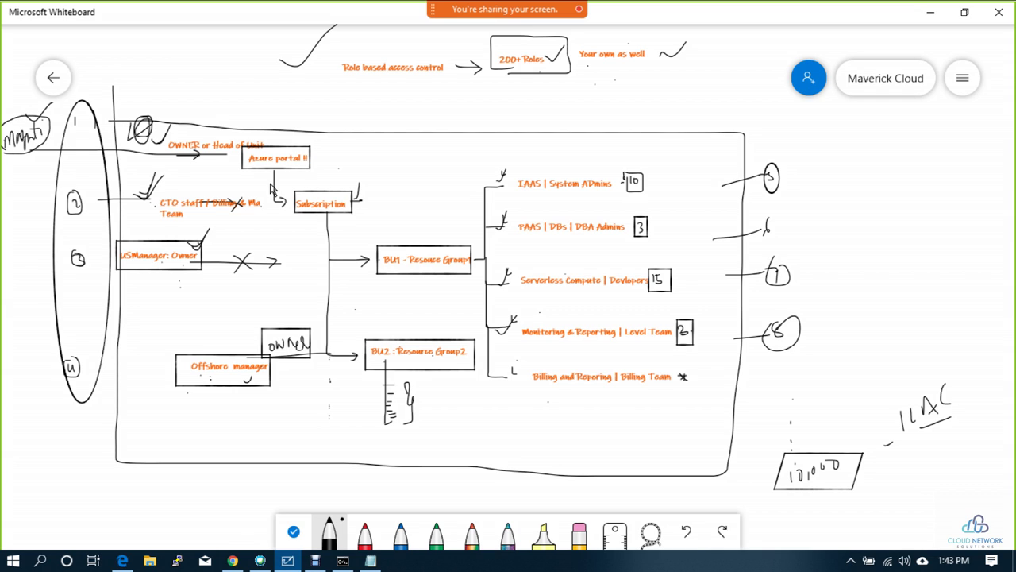
mouse_move(324, 149)
mouse_down()
mouse_move(327, 163)
mouse_move(337, 143)
mouse_move(333, 166)
mouse_move(324, 135)
mouse_up()
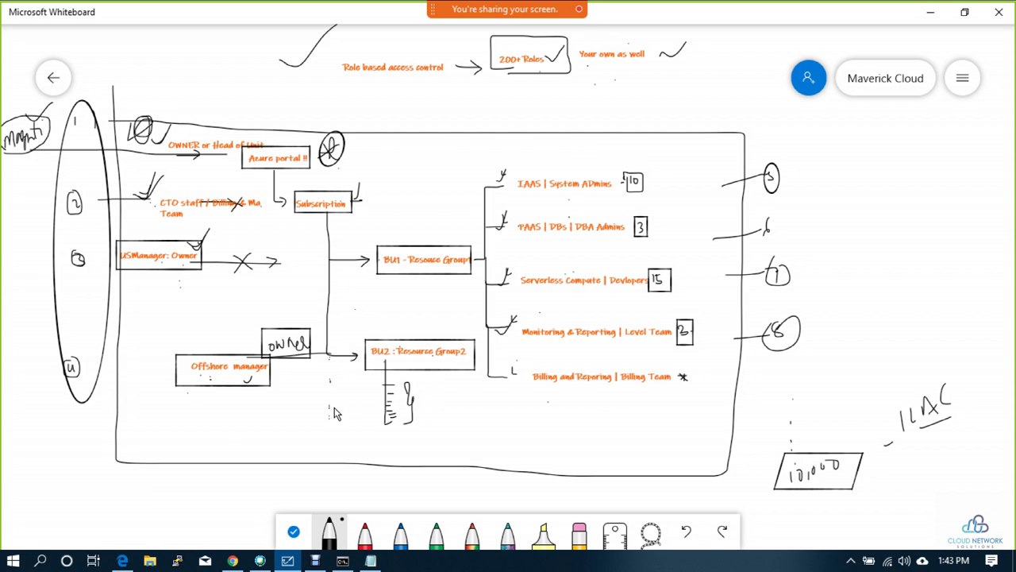
Refresh the VM overview in the Azure portal and copy its public IP 137.135.82.0
click(232, 561)
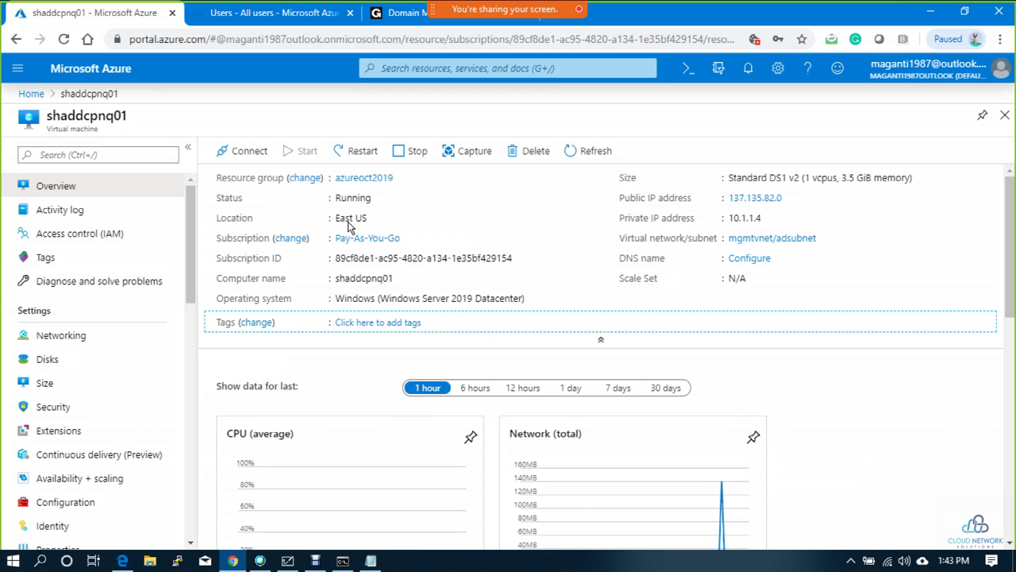
click(589, 159)
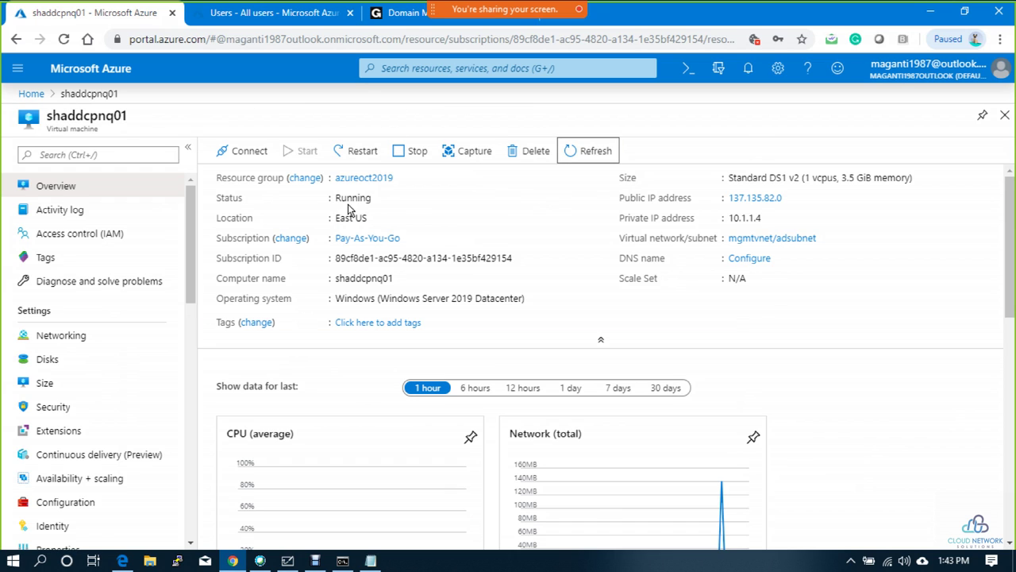
click(791, 199)
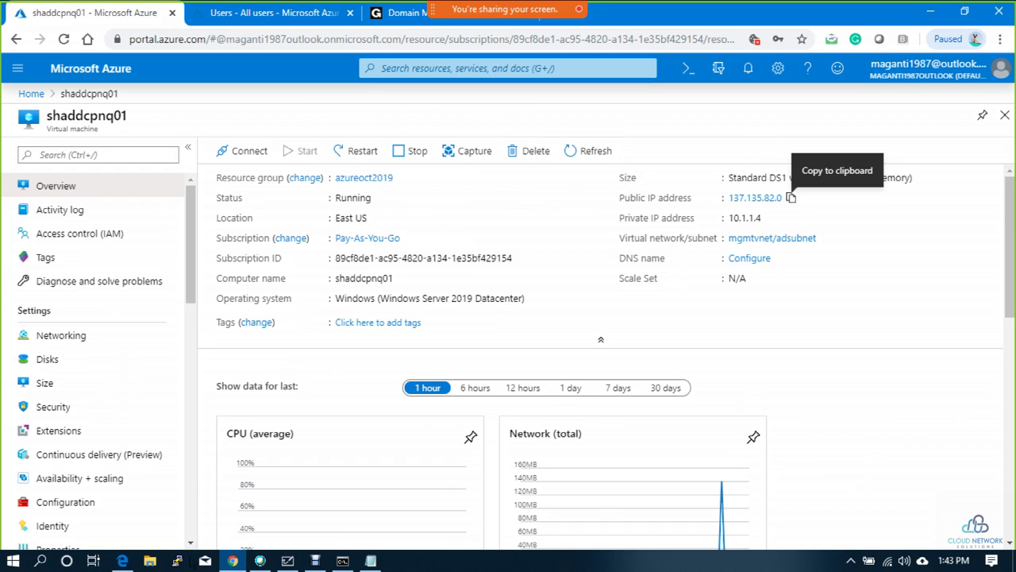
Connect to 137.135.82.0 via Remote Desktop using a different account and accept the certificate warning
key(super+r)
key(Return)
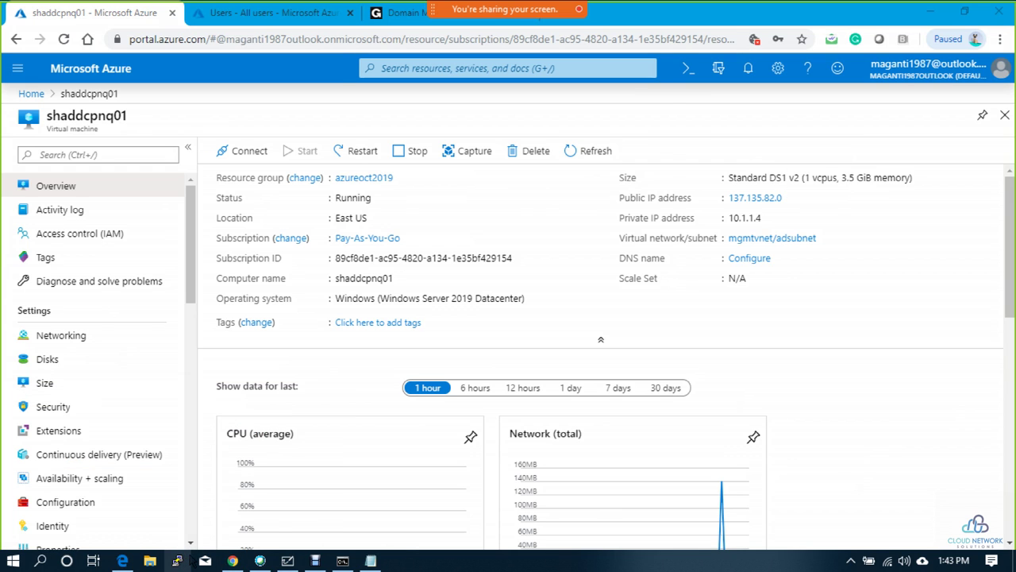
key(Return)
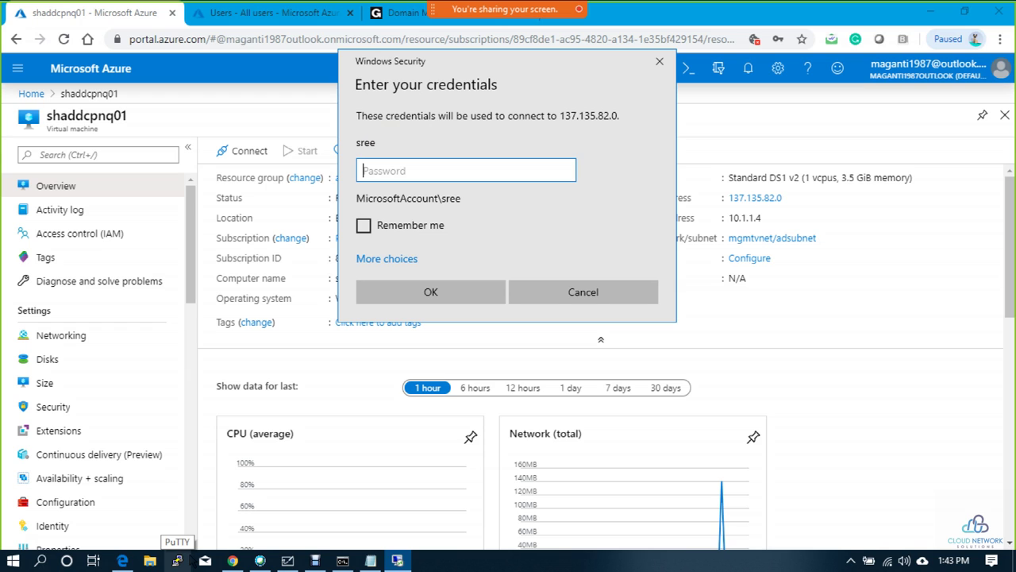
click(386, 259)
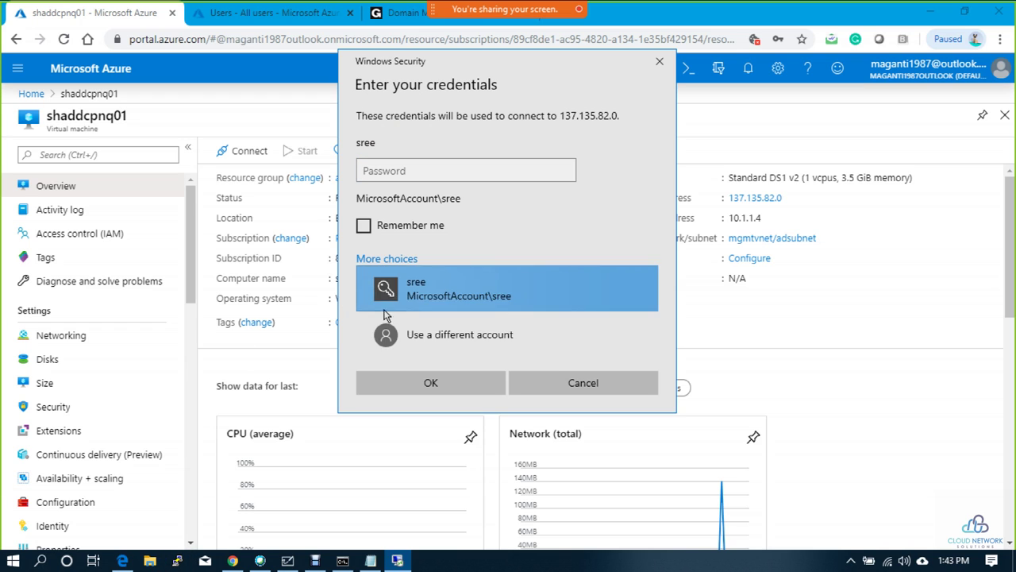
click(400, 342)
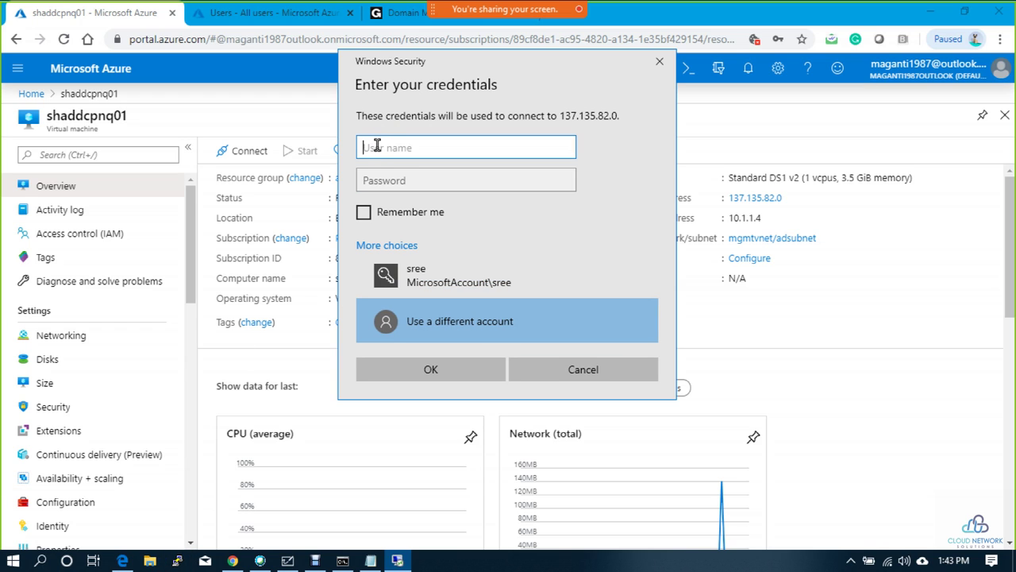
text(sree)
key(Tab)
text(••)
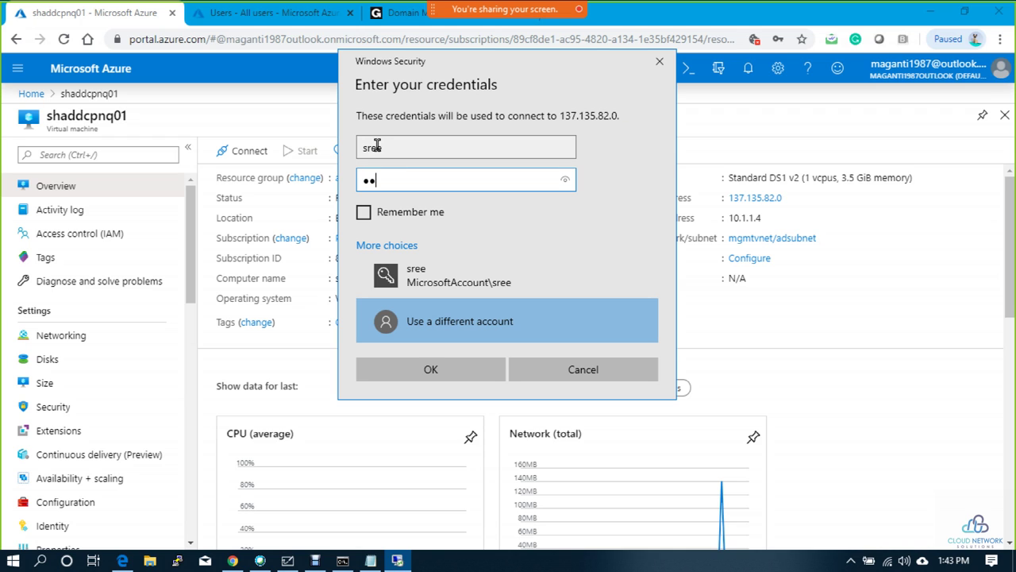
text(••••)
key(Return)
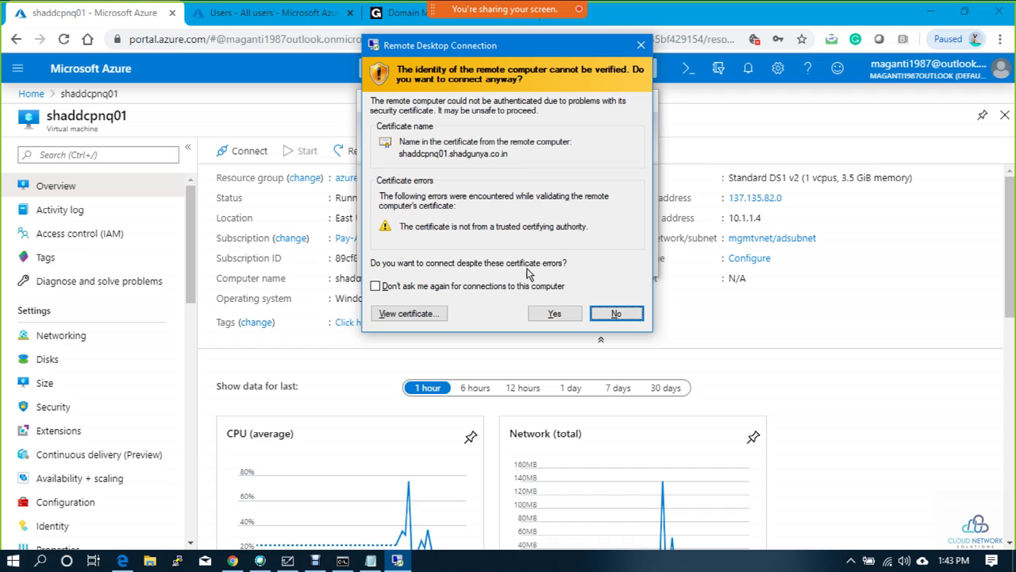
click(549, 313)
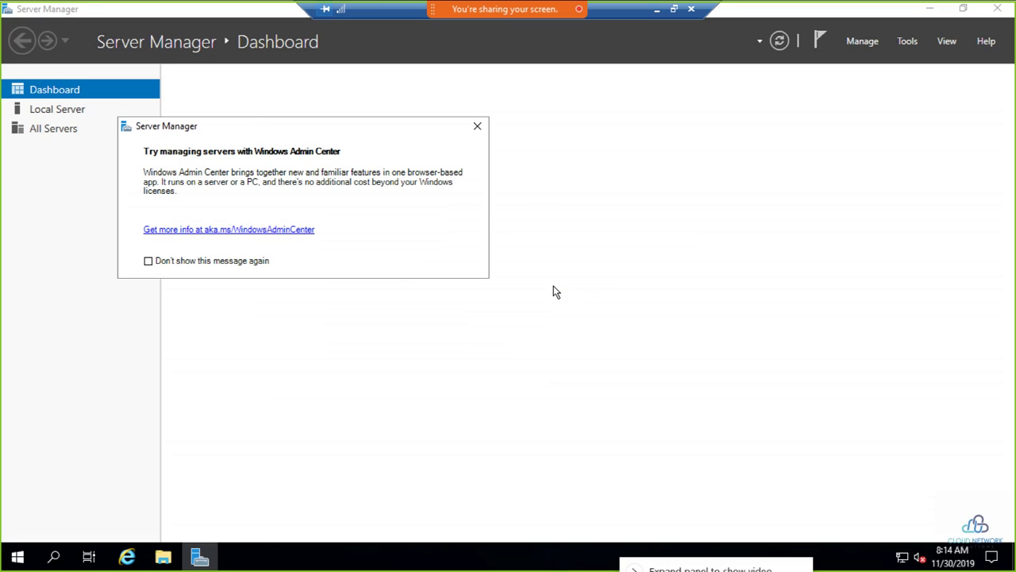
Dismiss the Windows Admin Center popup, close Server Manager, and open then close Network Connections (ncpa.cpl)
click(477, 127)
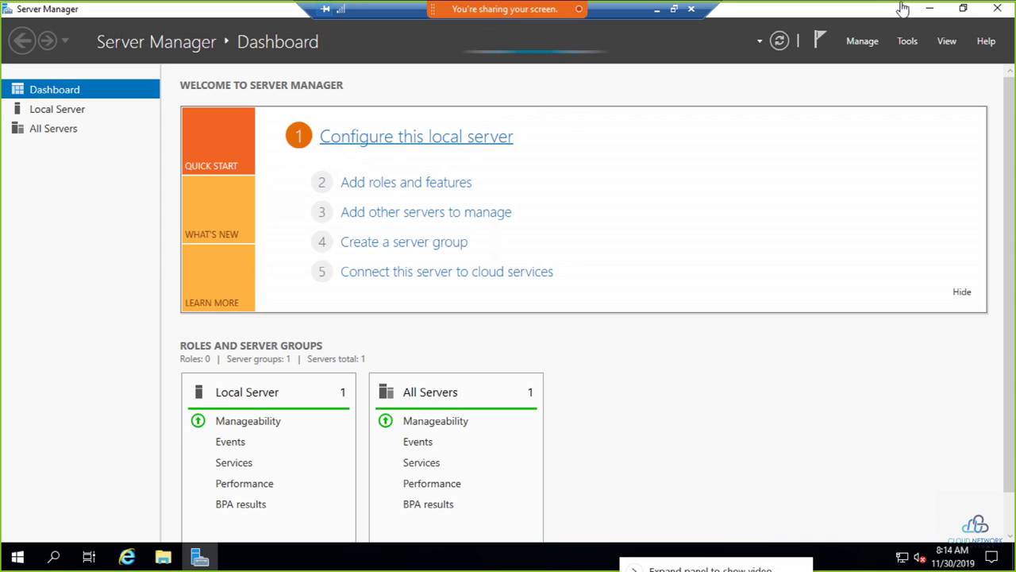
click(998, 8)
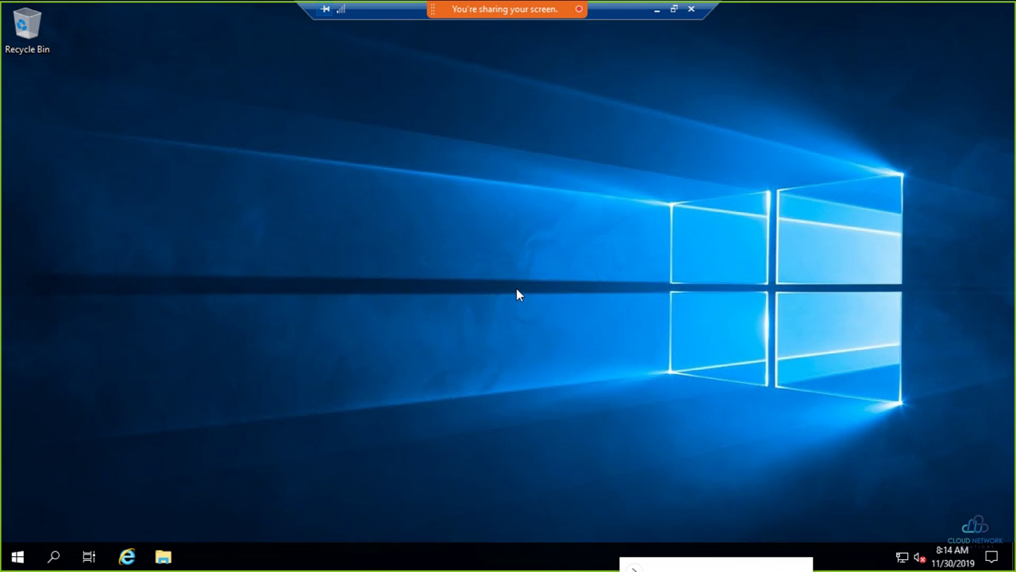
key(super+r)
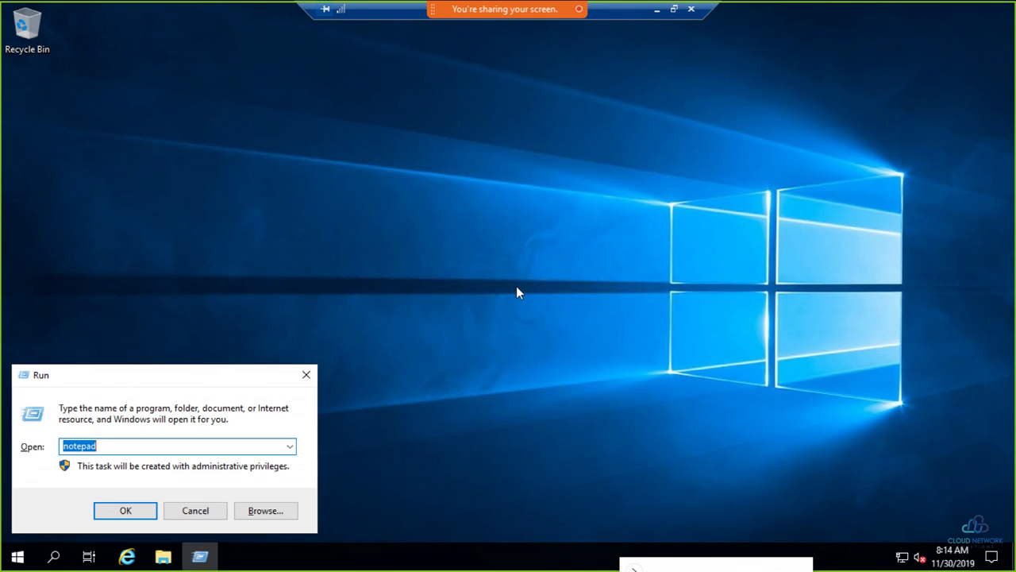
text(ncpa.cpl)
key(Return)
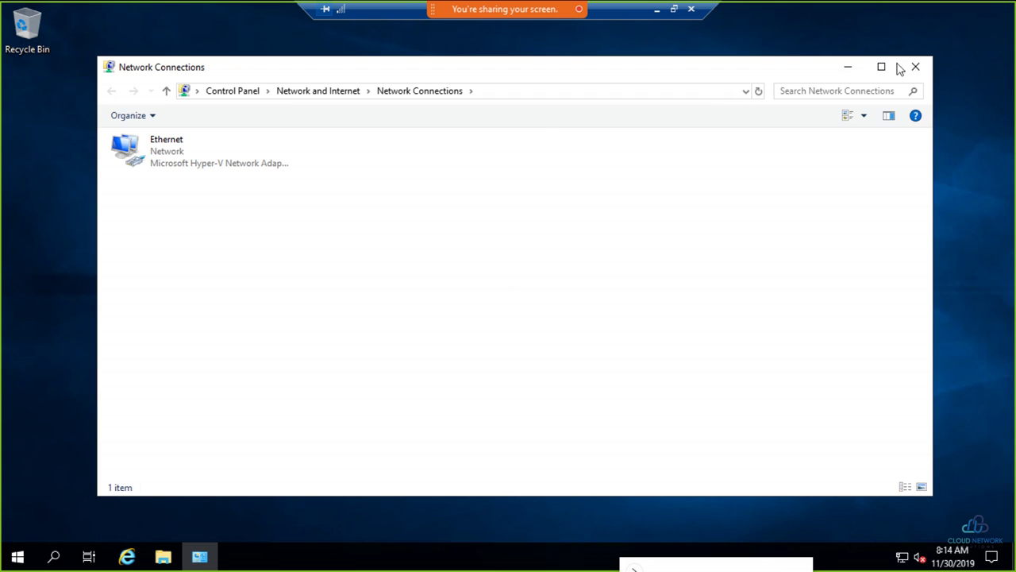
click(902, 68)
Launch Active Directory Users and Computers with dsa.msc from the Run dialog
key(super+r)
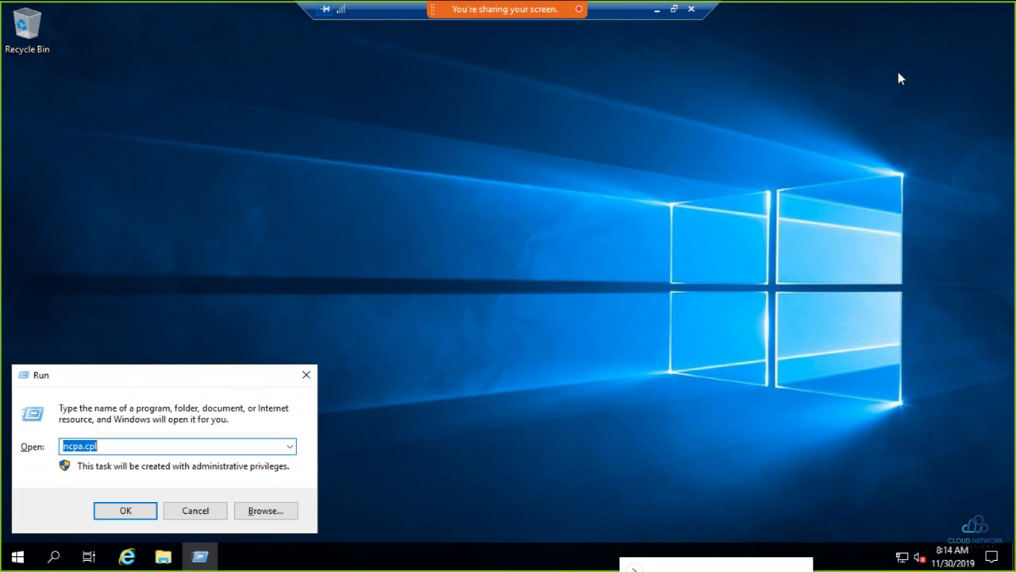
text(dsa.msc)
key(Return)
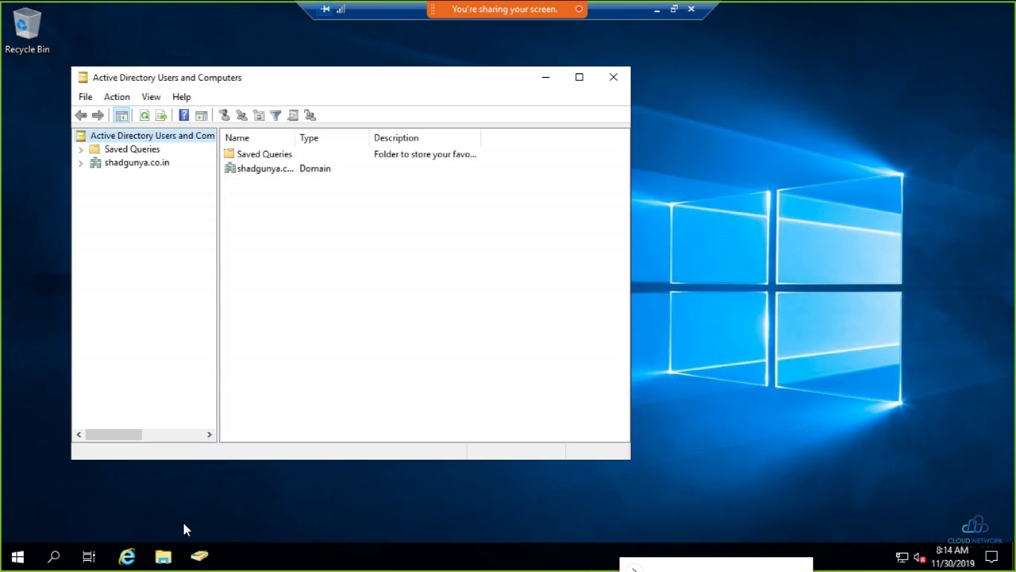
Review This PC's system properties in File Explorer, close them, and return to ADUC
click(162, 556)
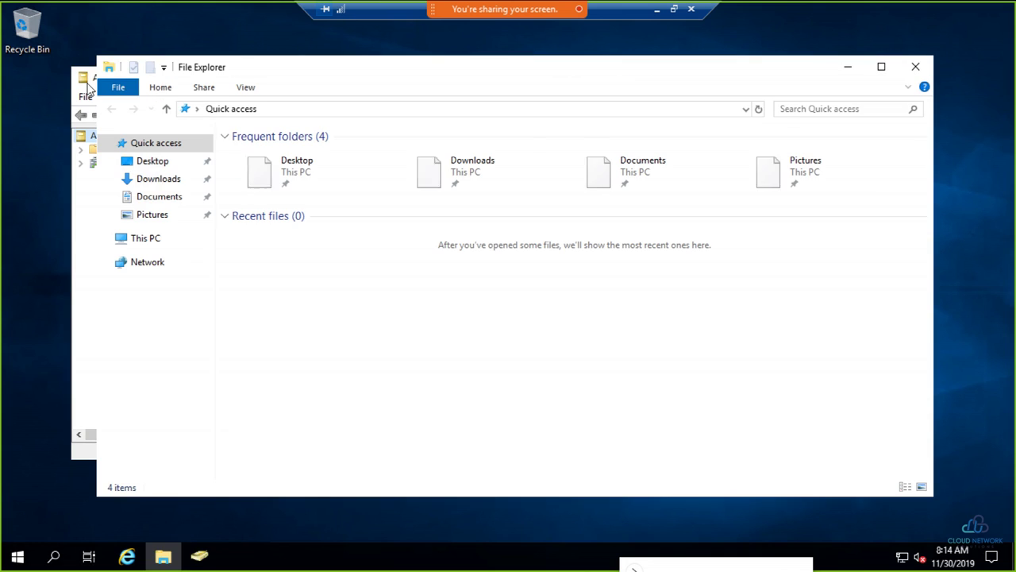
click(135, 245)
right_click(135, 244)
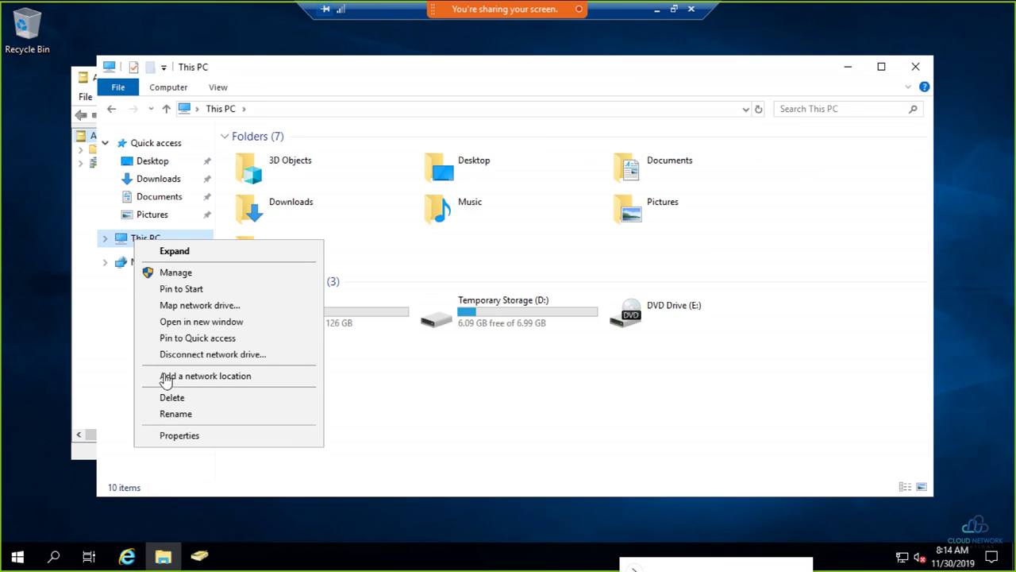
click(185, 437)
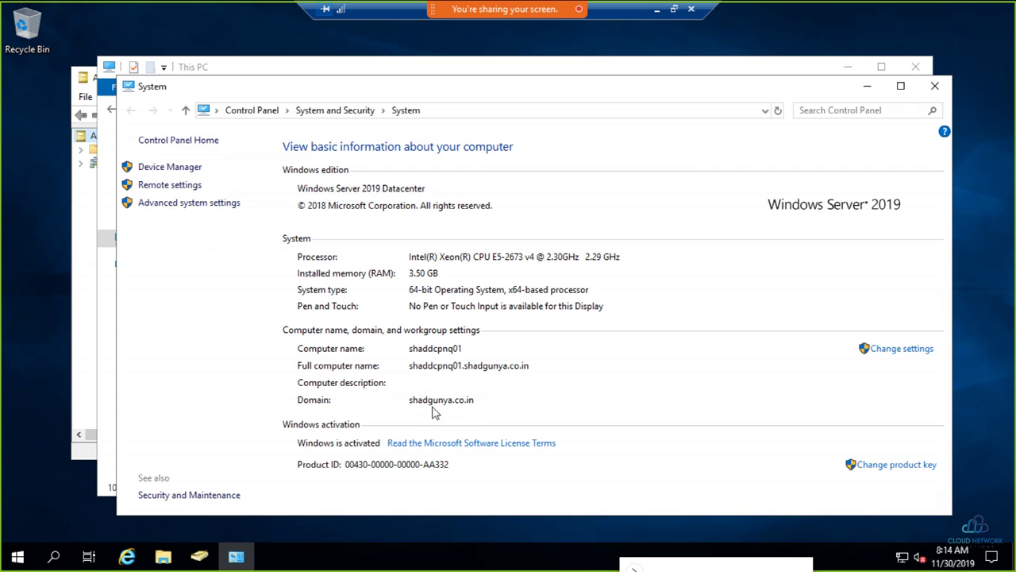
click(934, 88)
click(77, 213)
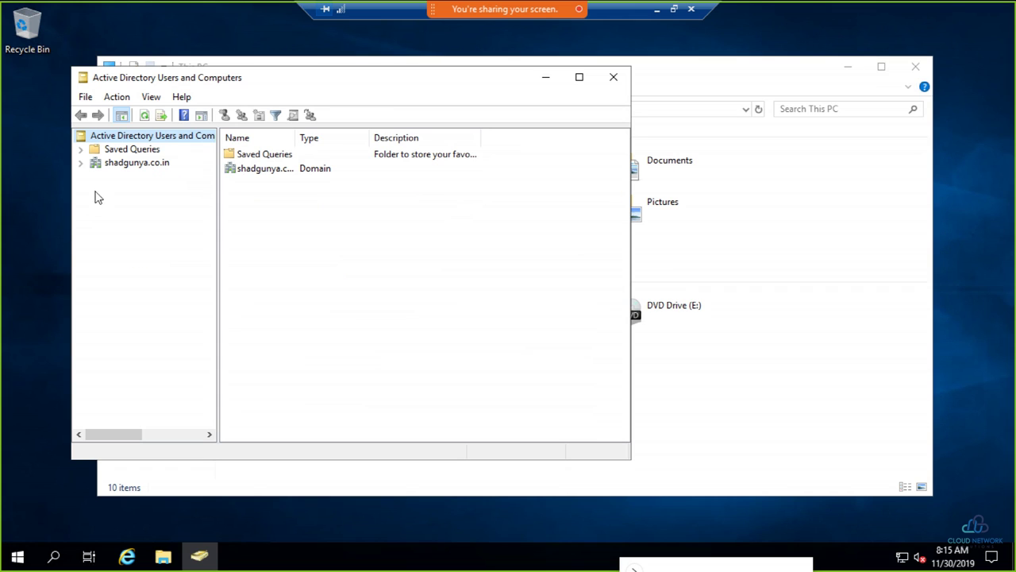
Maximize the console, expand shadgunya.co.in and open the Computers container
double_click(388, 84)
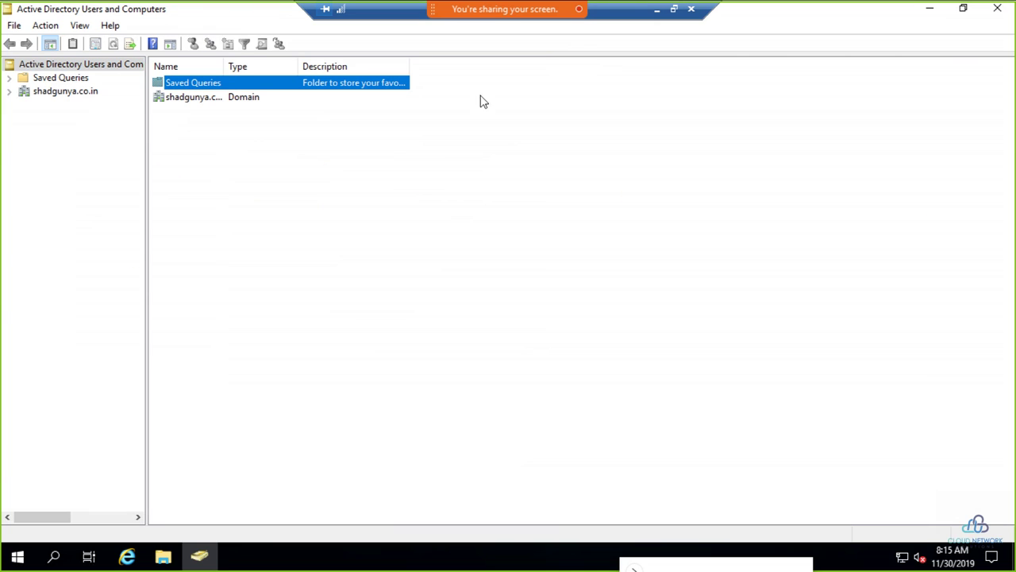
click(37, 93)
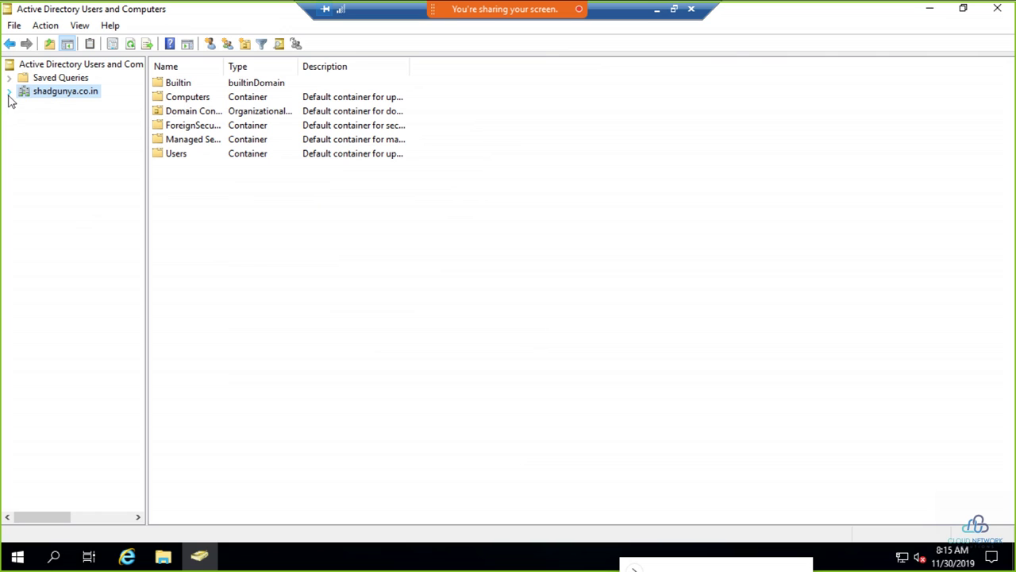
click(8, 92)
click(59, 119)
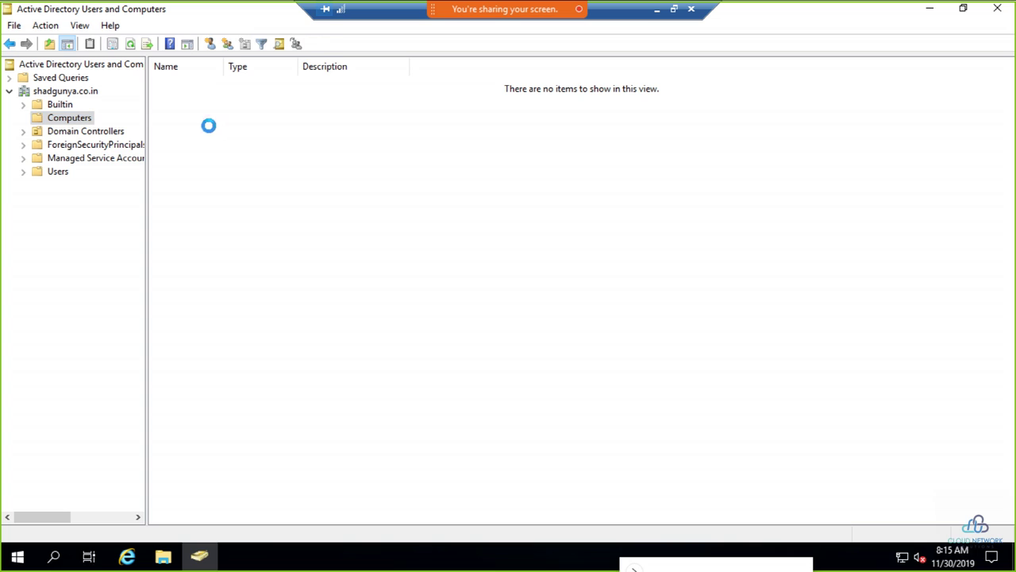
Start a new Shared Folder in Computers twice, cancelling both attempts
right_click(215, 115)
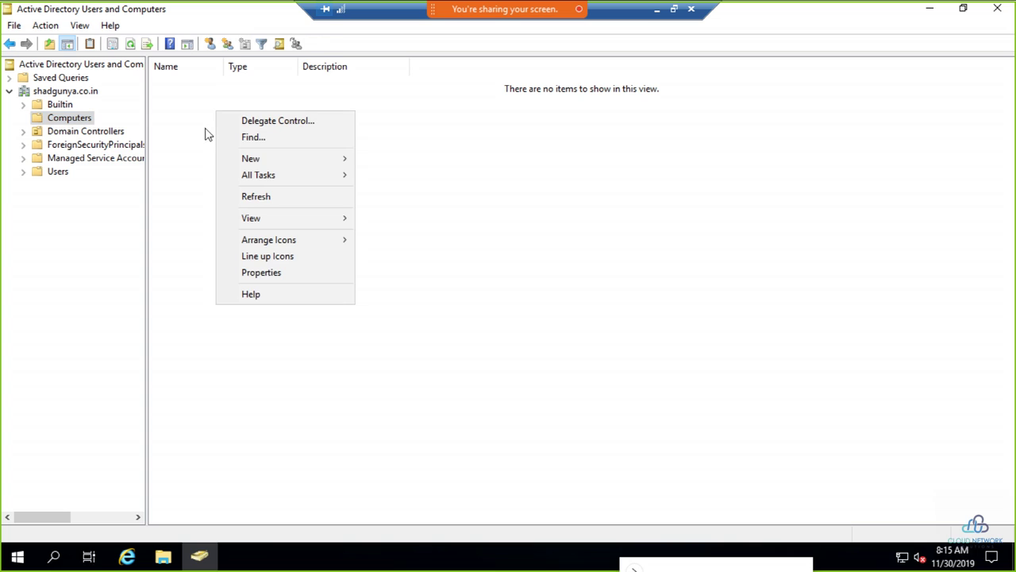
right_click(68, 116)
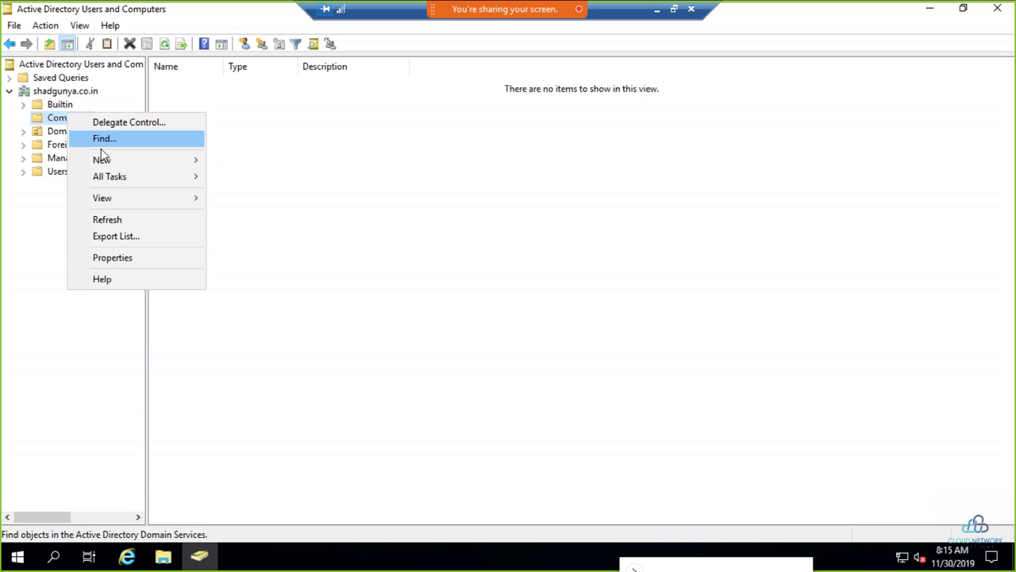
mouse_move(112, 158)
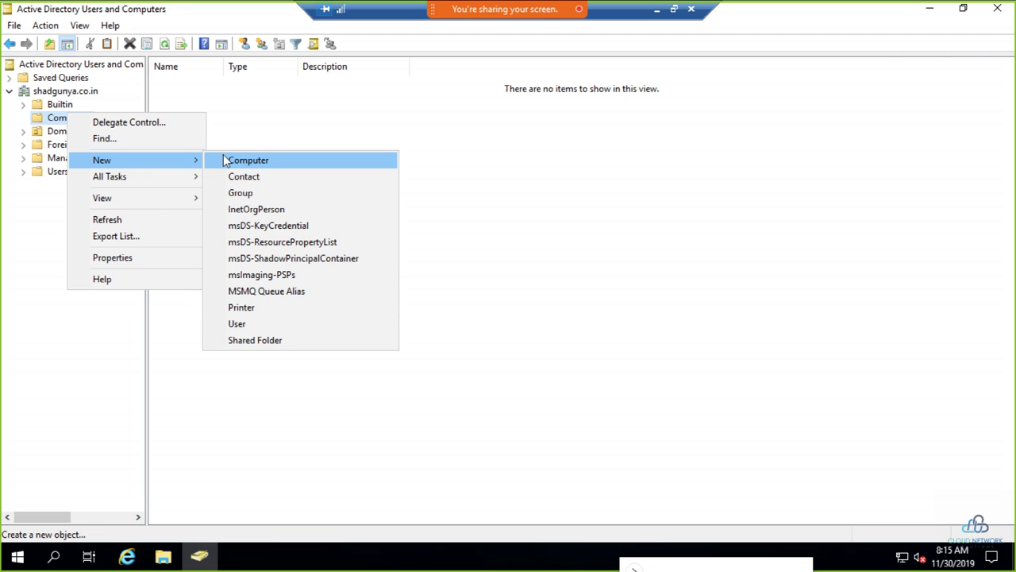
click(242, 341)
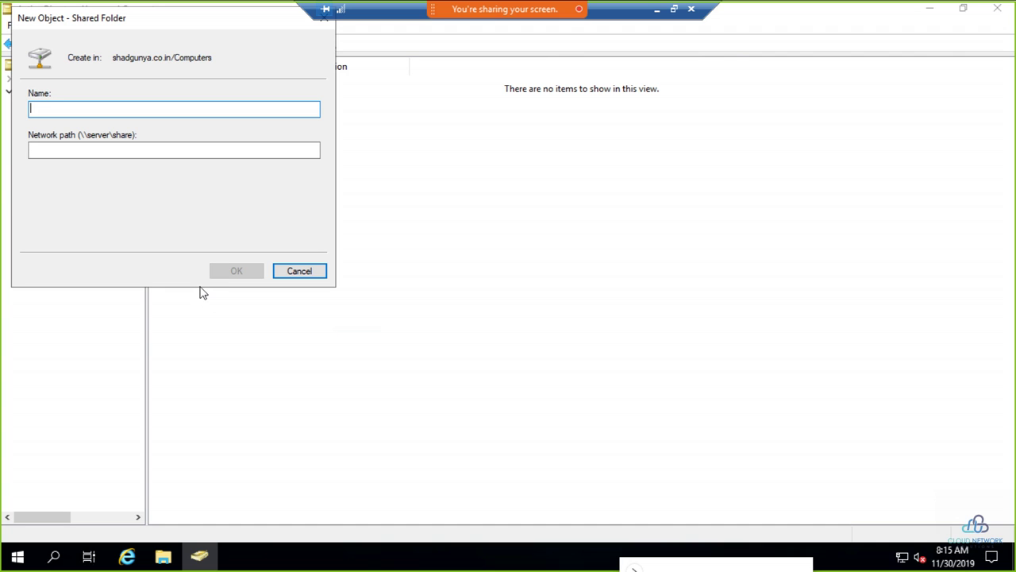
key(Escape)
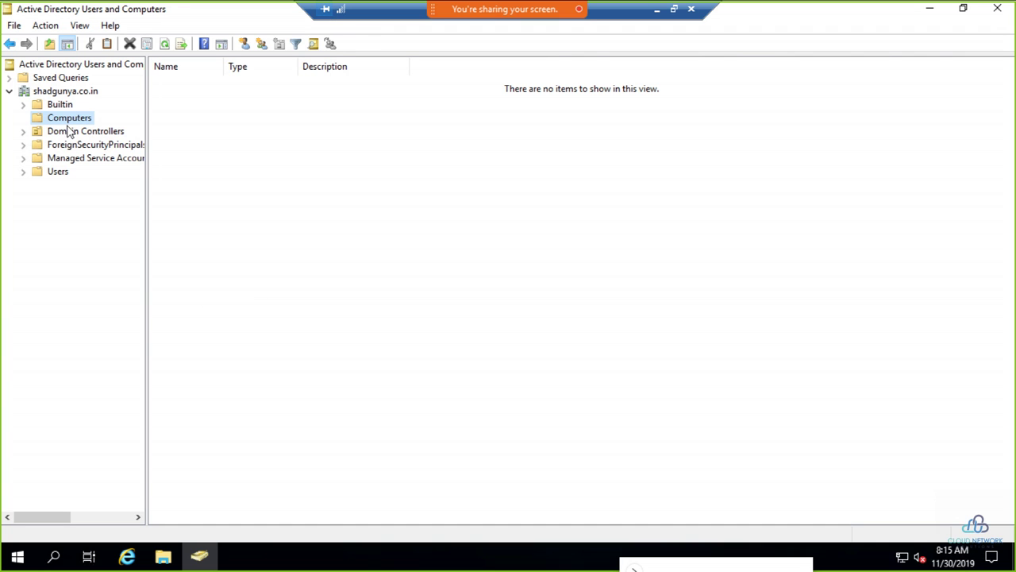
right_click(70, 123)
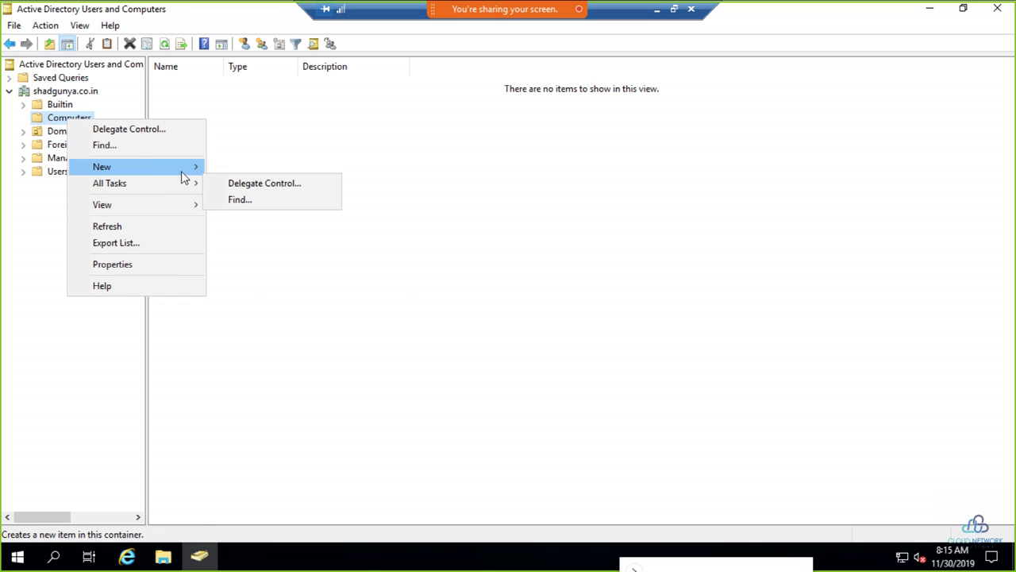
mouse_move(181, 170)
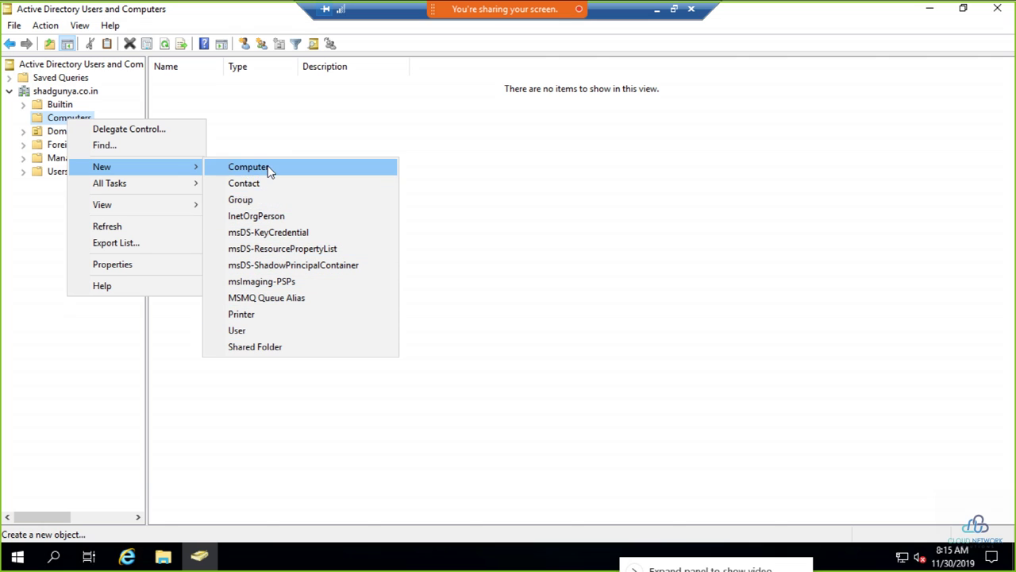
click(275, 347)
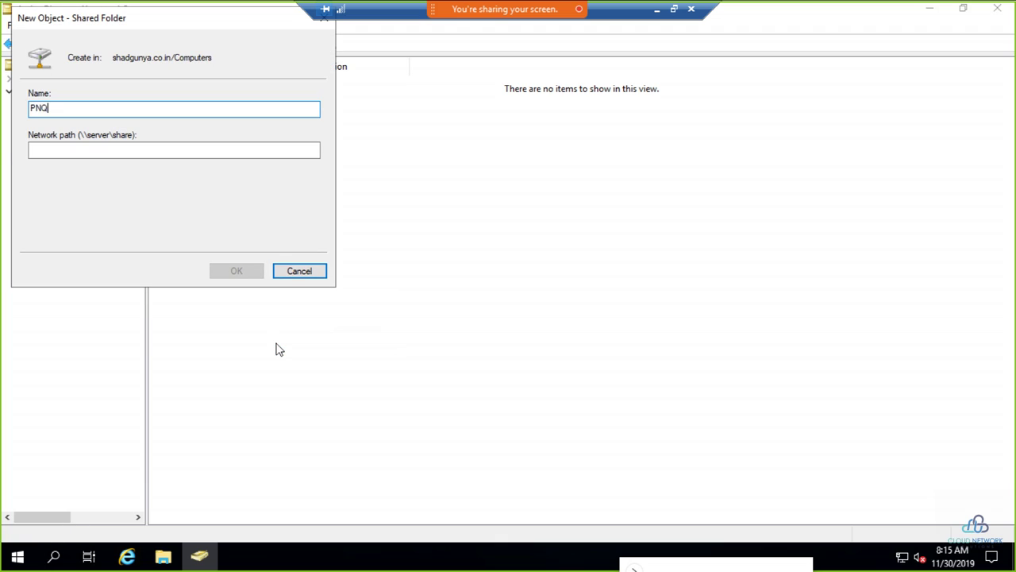
click(93, 152)
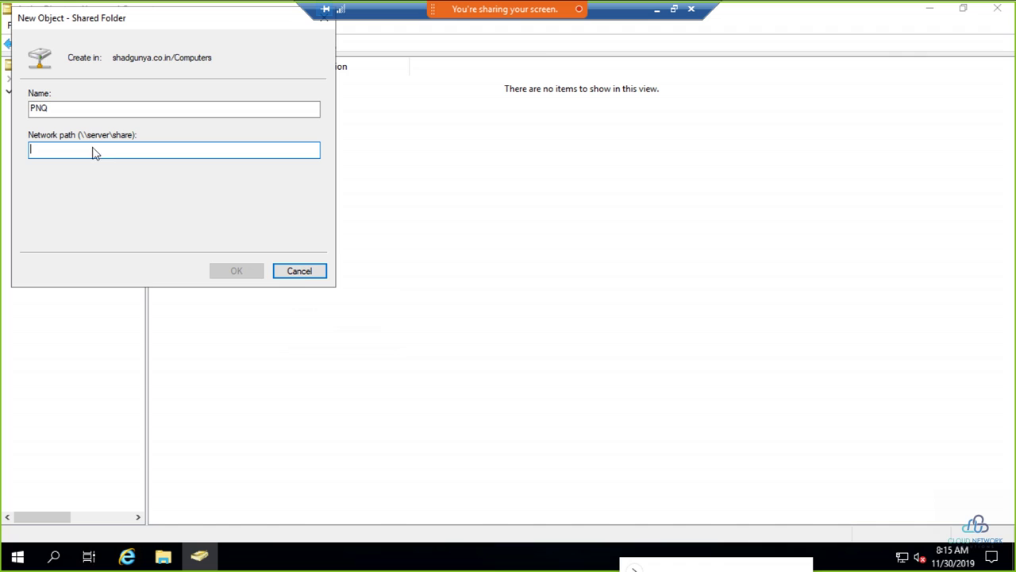
click(310, 275)
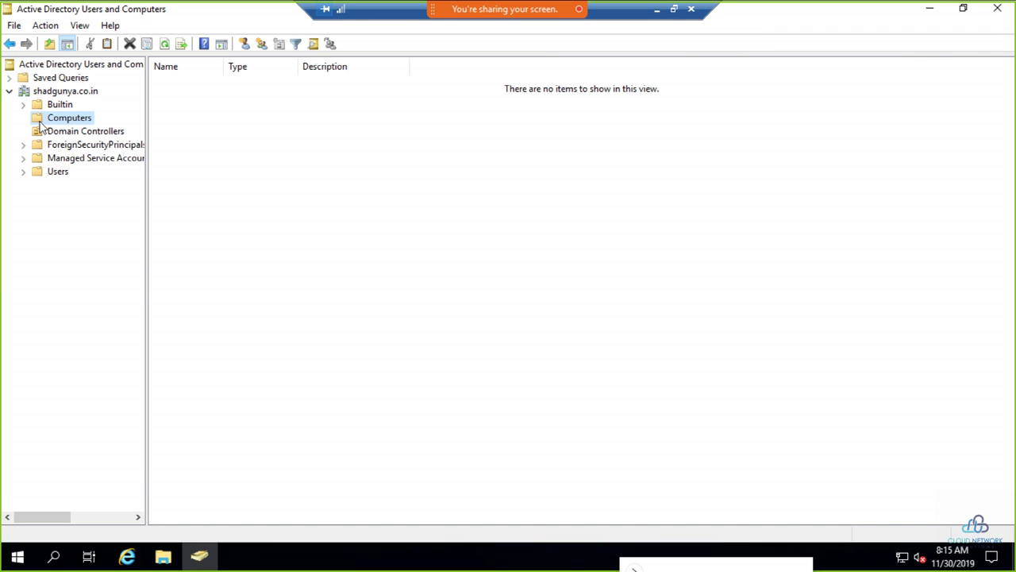
Start a new Organizational Unit on shadgunya.co.in, cancel it, and reselect the domain
right_click(39, 125)
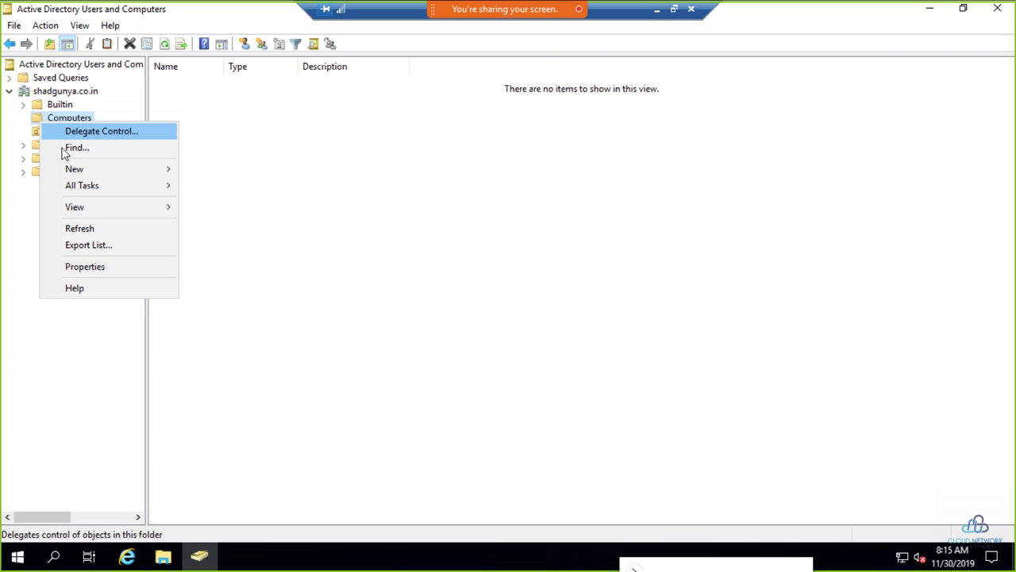
mouse_move(75, 168)
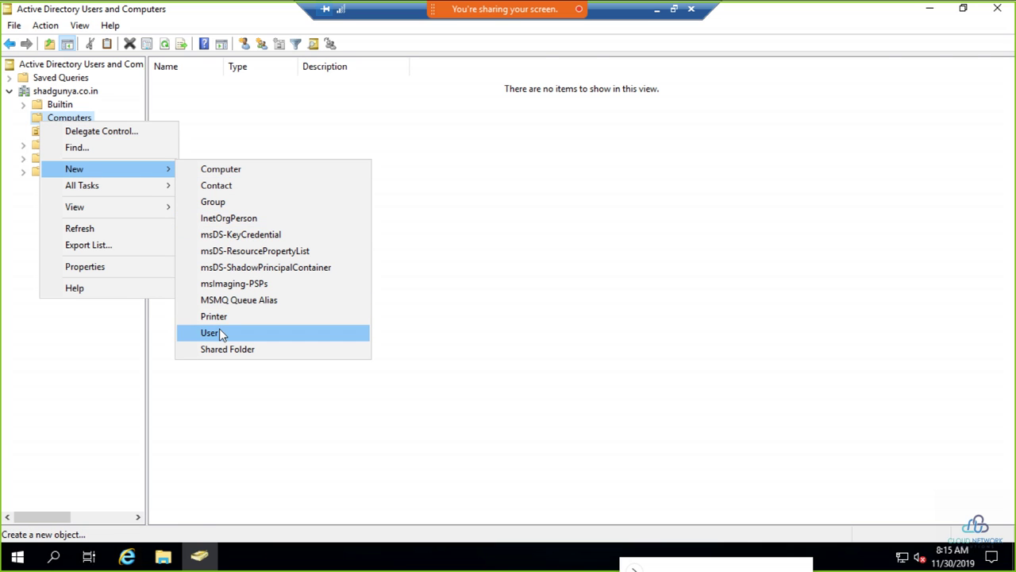
click(351, 183)
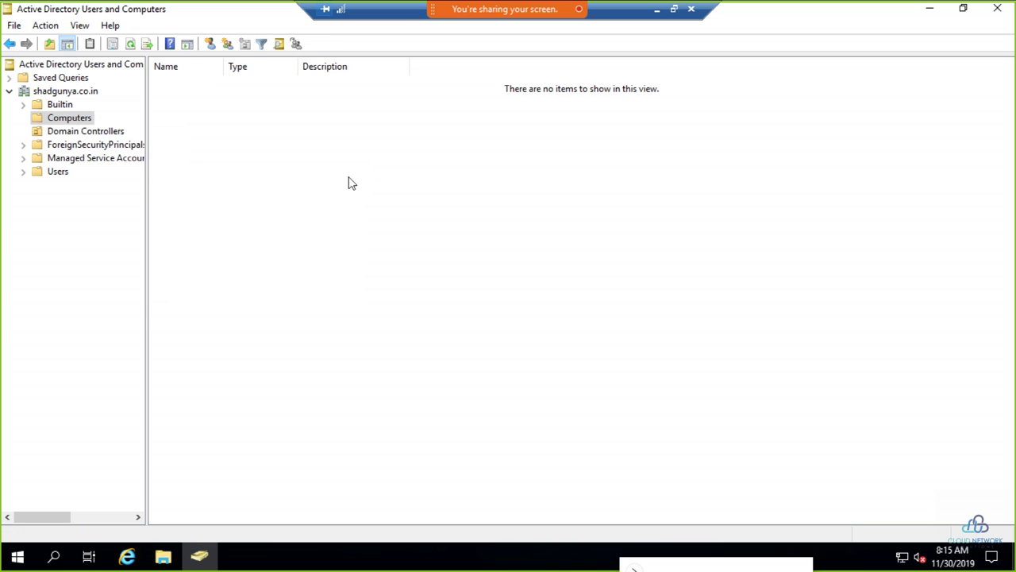
click(43, 91)
right_click(47, 90)
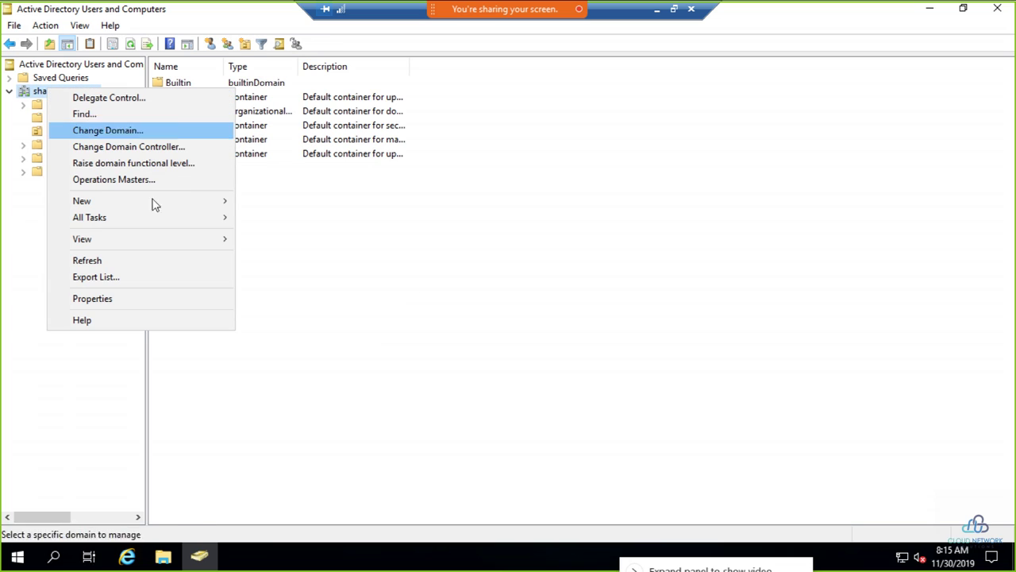
mouse_move(183, 202)
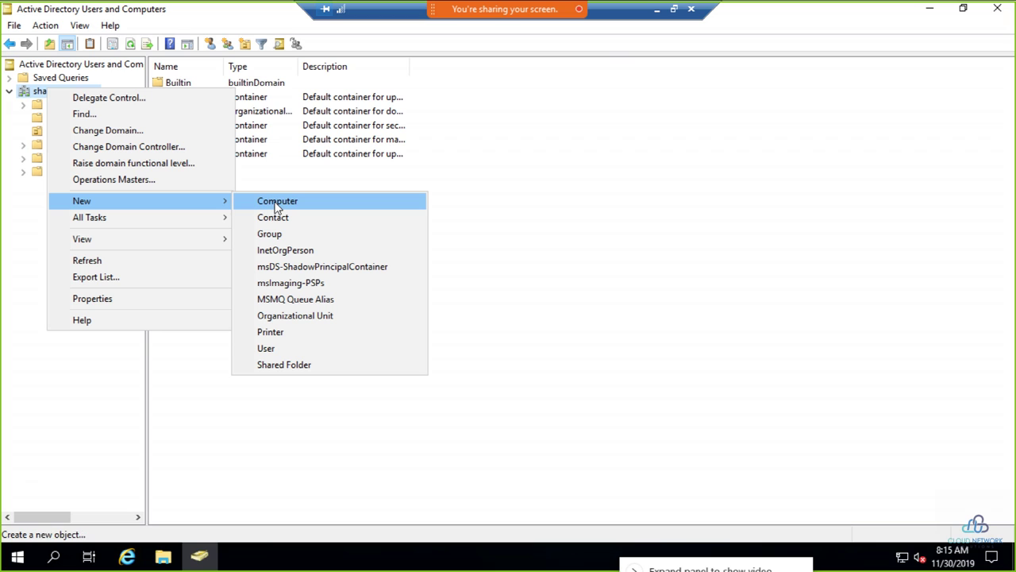
click(290, 316)
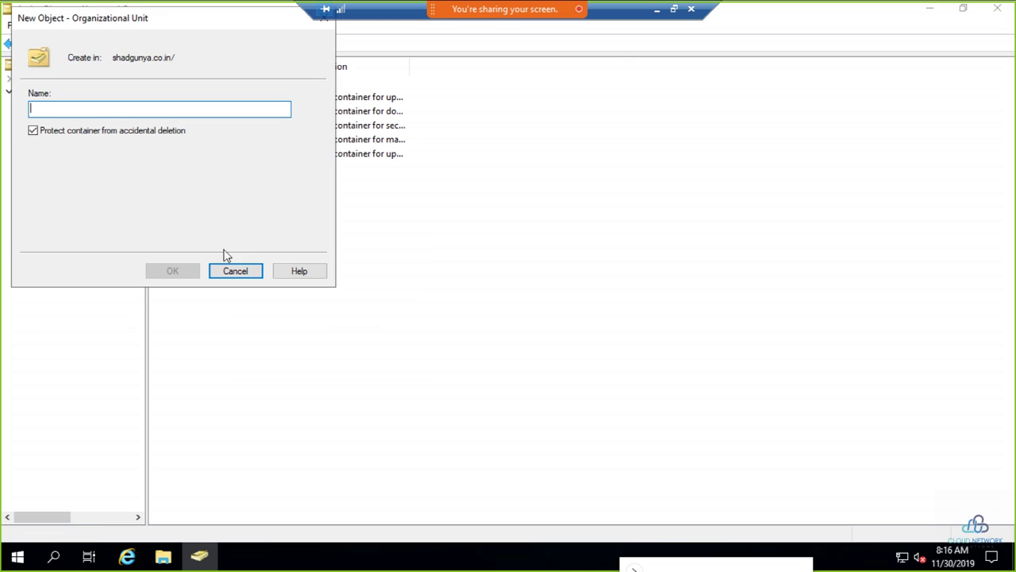
click(239, 270)
right_click(55, 119)
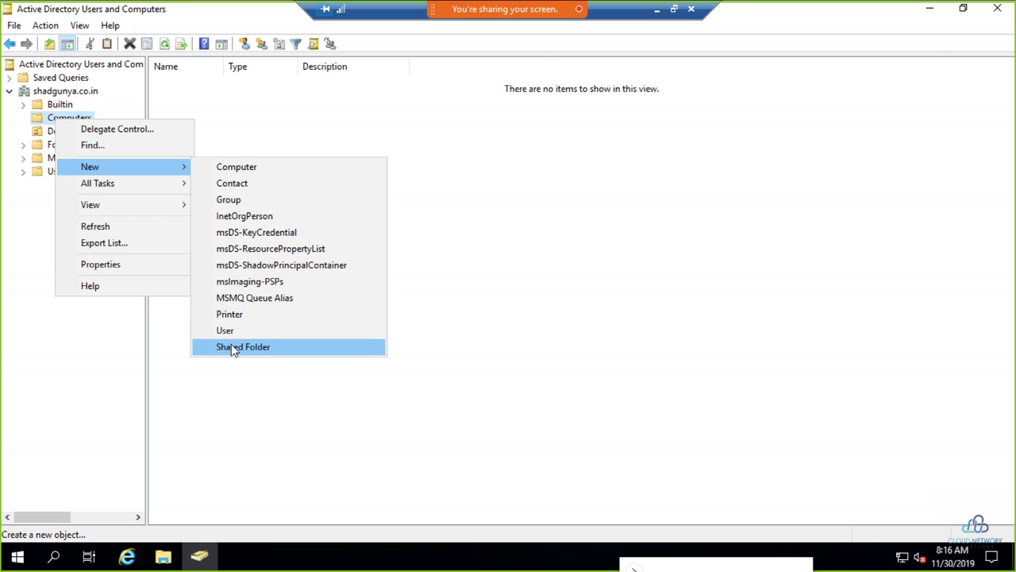
click(113, 373)
click(57, 91)
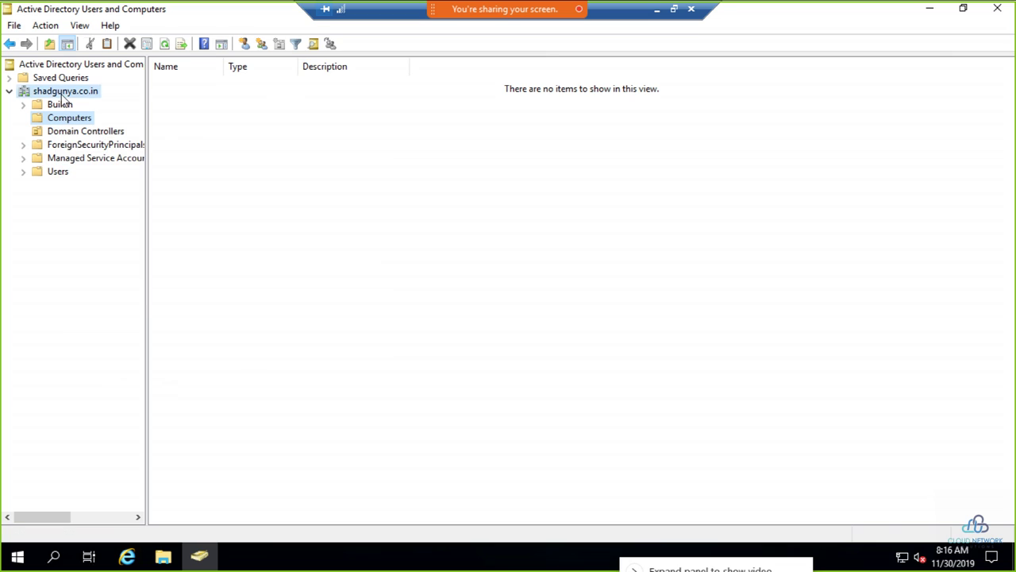
Create the organizational unit PNQ directly under shadgunya.co.in
right_click(62, 93)
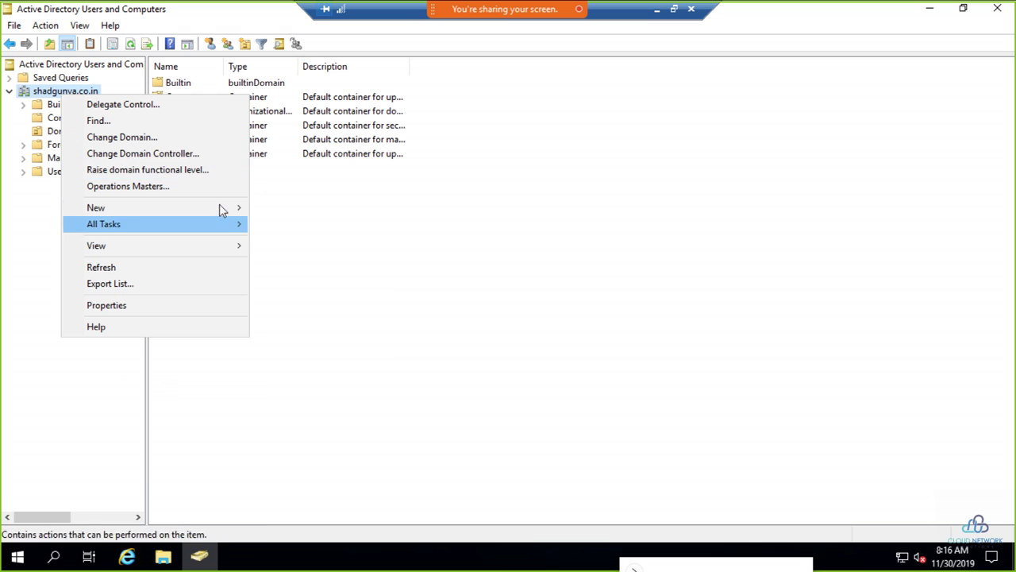
mouse_move(222, 207)
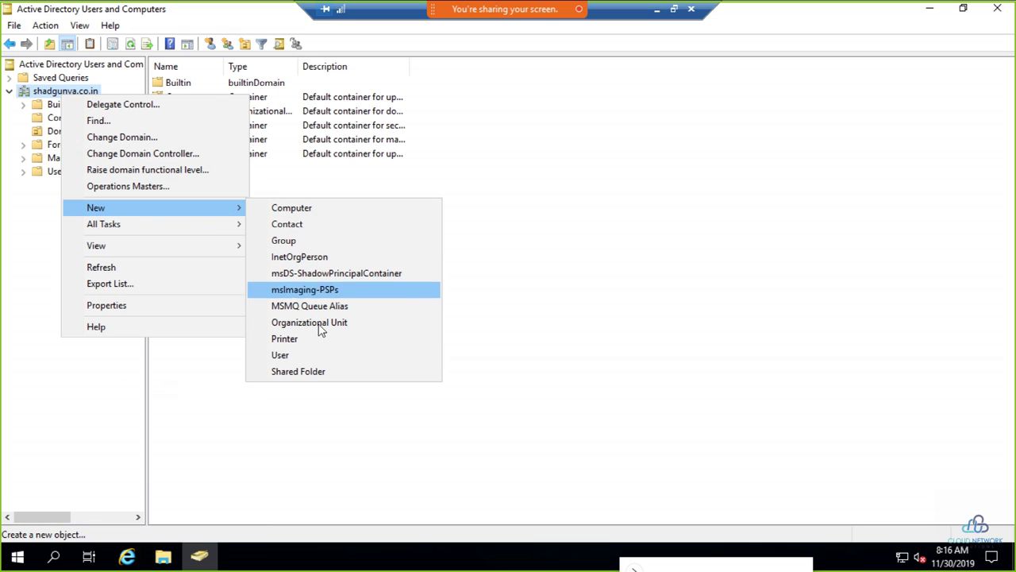
click(272, 327)
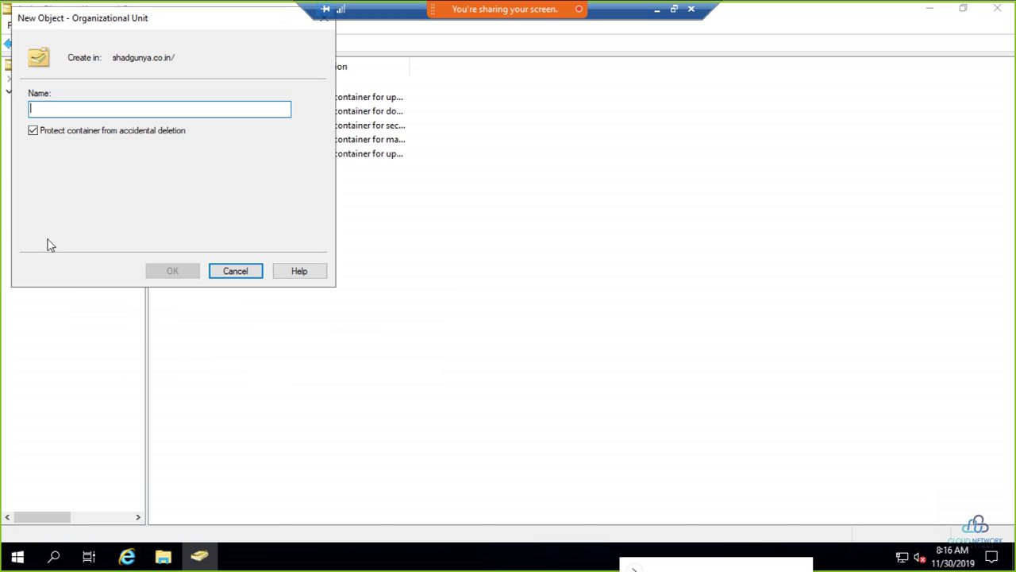
text(PNQ)
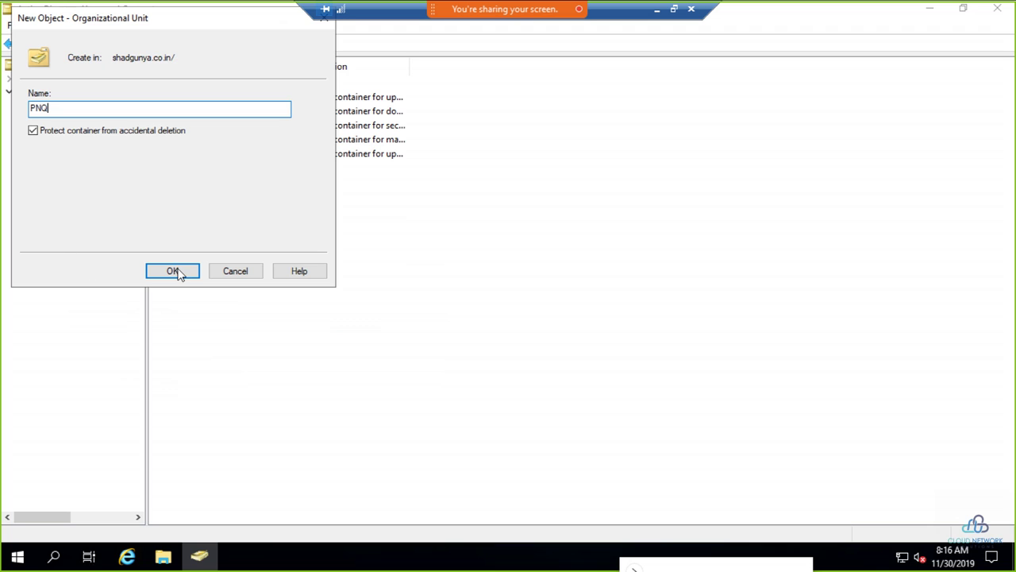
click(178, 270)
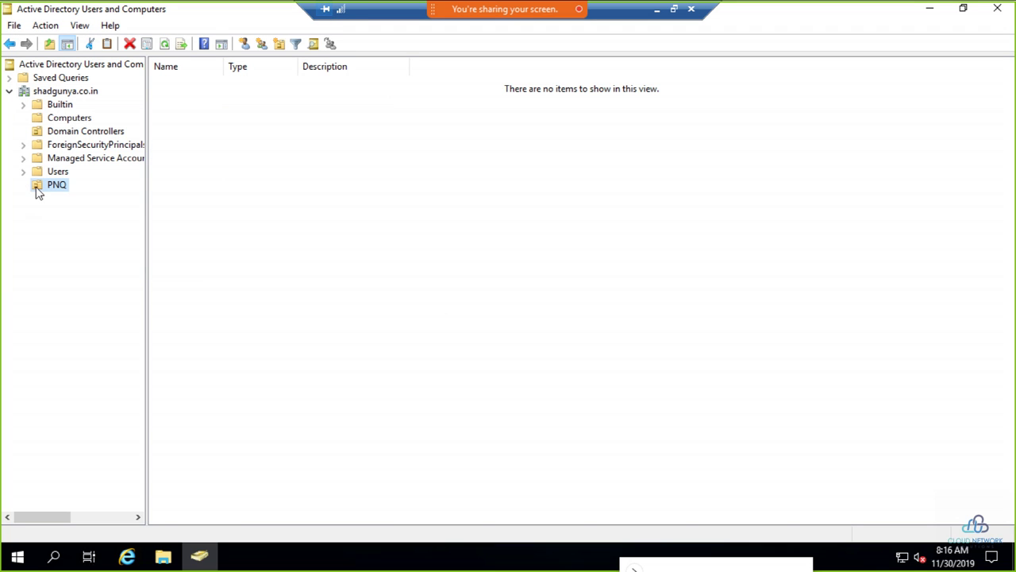
right_click(38, 193)
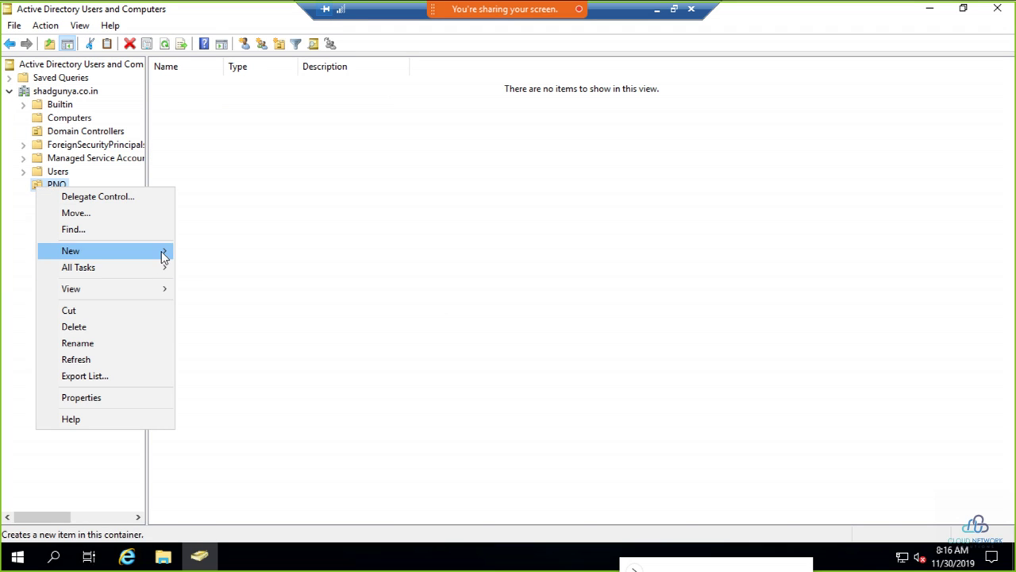
Add a laptop computer account to PNQ and widen the Name column to show it
mouse_move(163, 256)
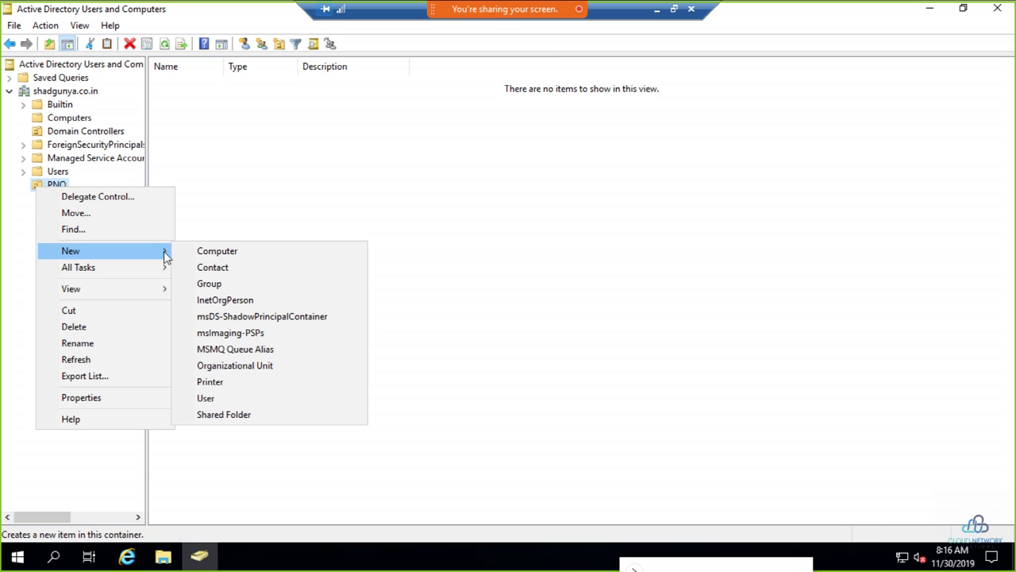
click(208, 256)
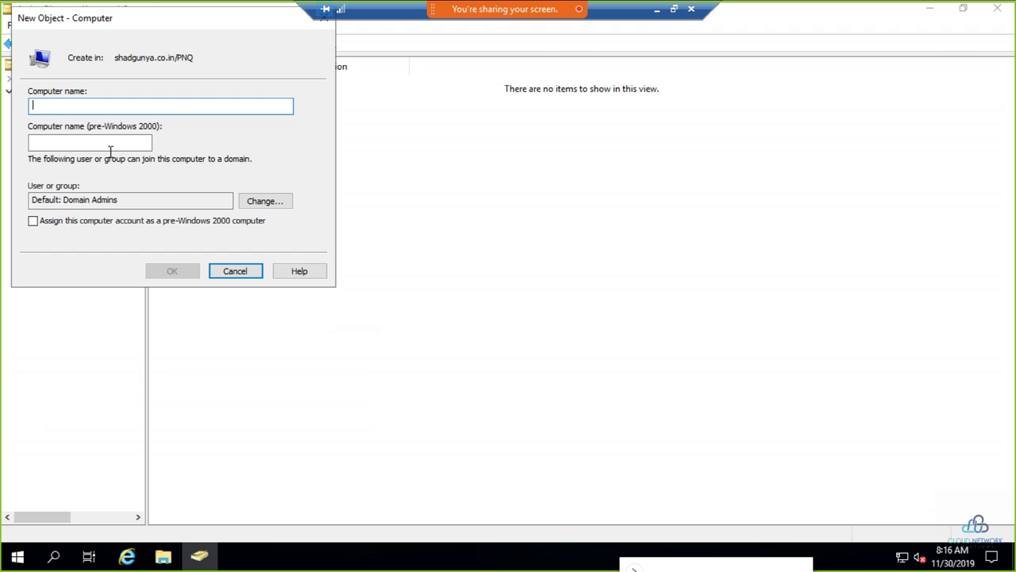
text(pnqamitlaptop.shadgun)
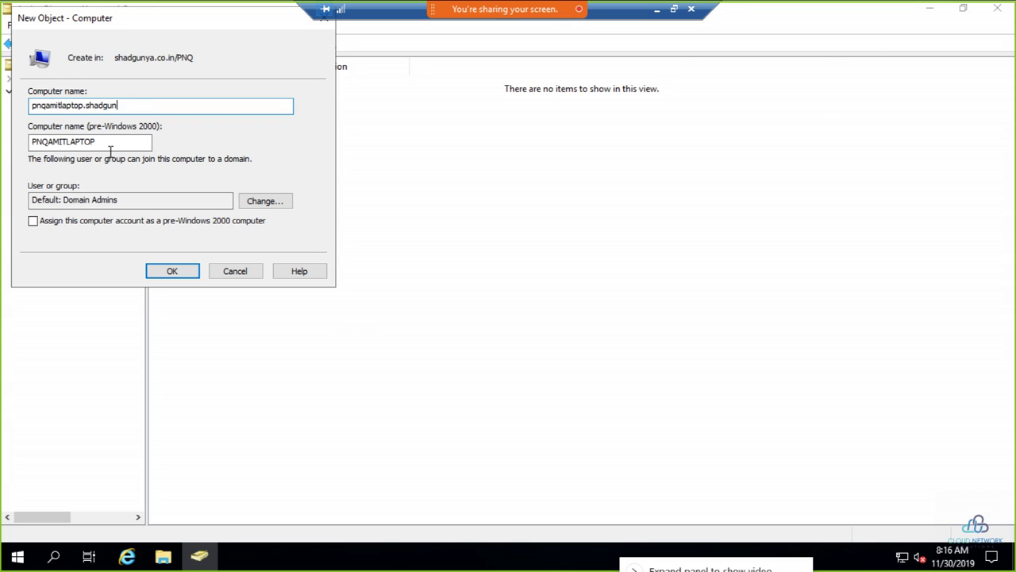
key(BackSpace)
key(BackSpace)
key(BackSpace)
key(BackSpace)
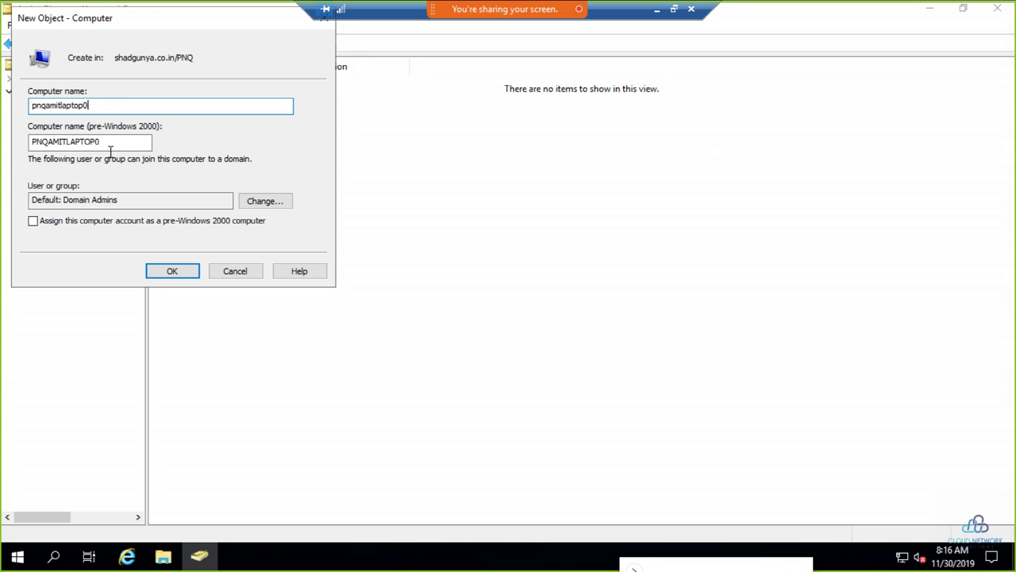
click(164, 270)
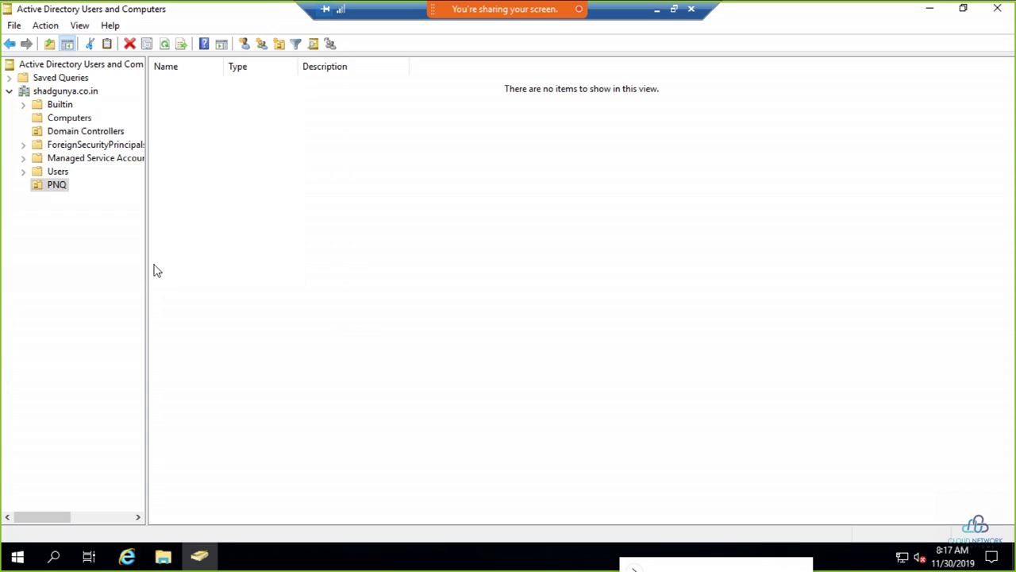
double_click(225, 66)
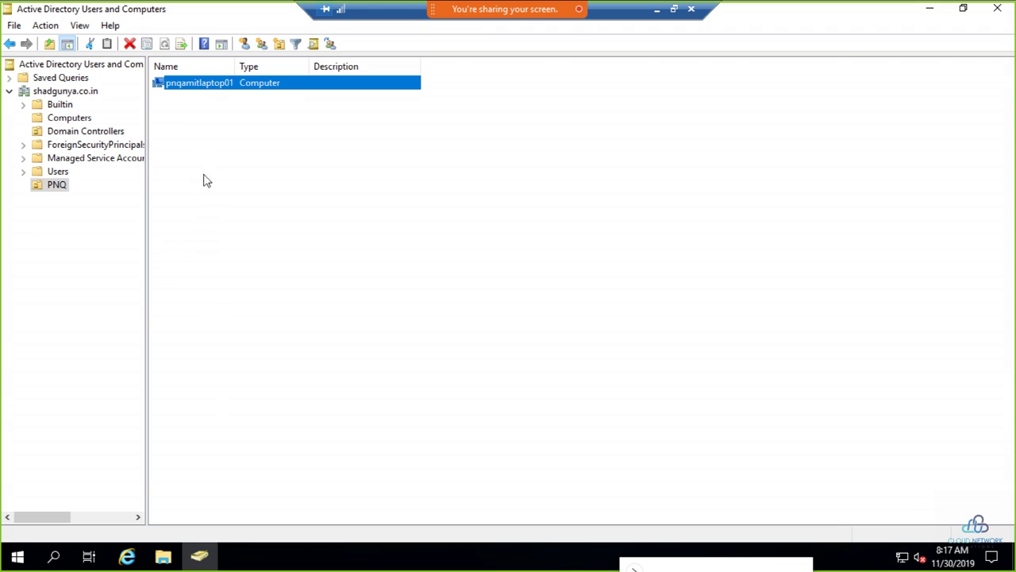
Delete the new laptop computer account and show the Computers container
click(188, 99)
right_click(185, 89)
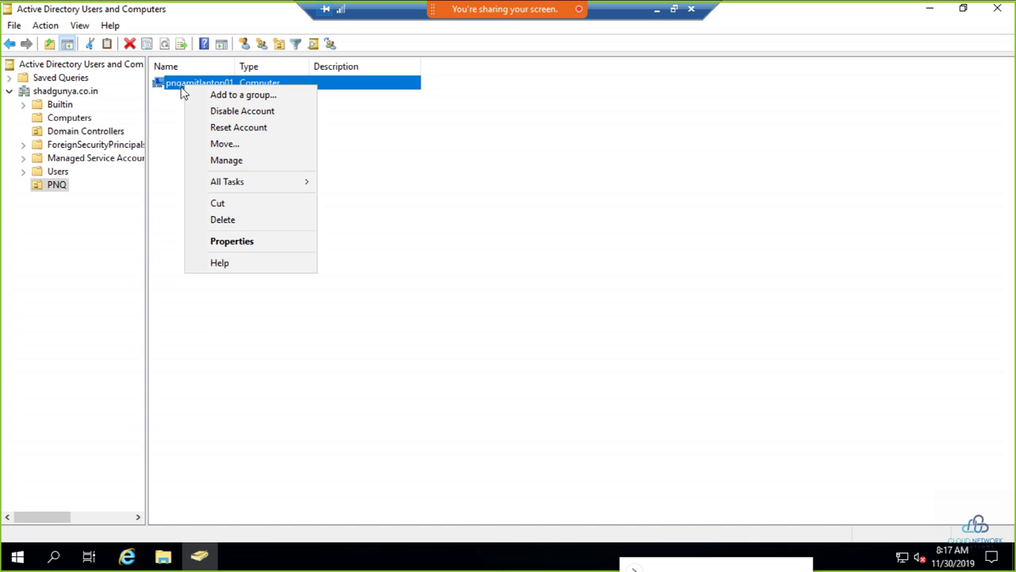
click(240, 221)
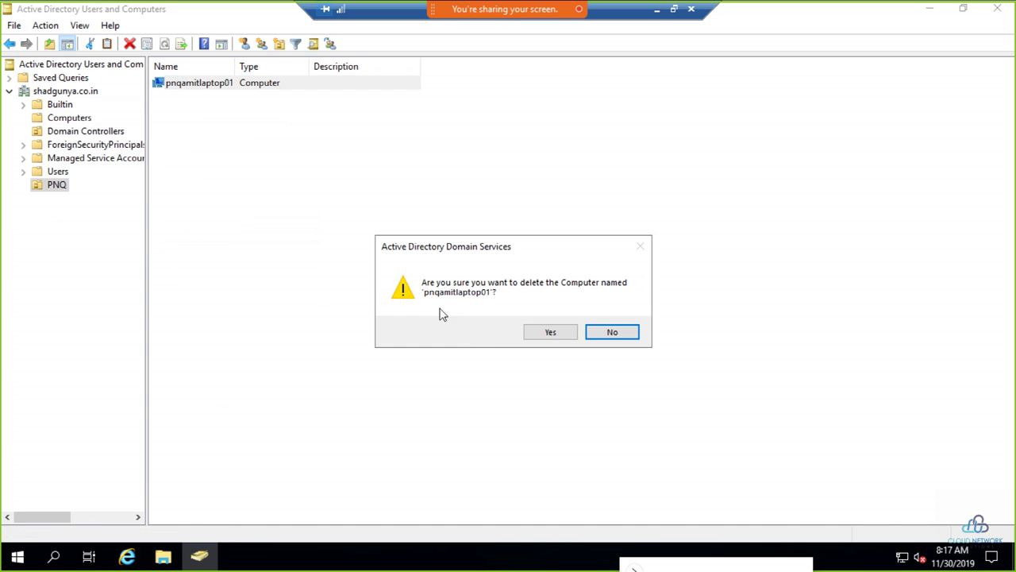
click(559, 332)
click(69, 119)
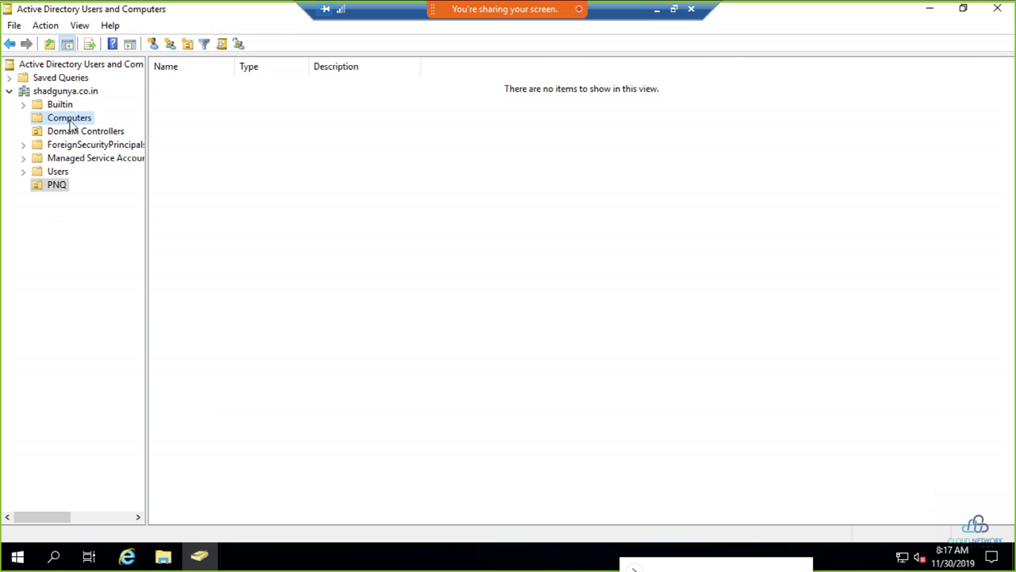
Create a USA_DC organizational unit at the domain root
right_click(71, 123)
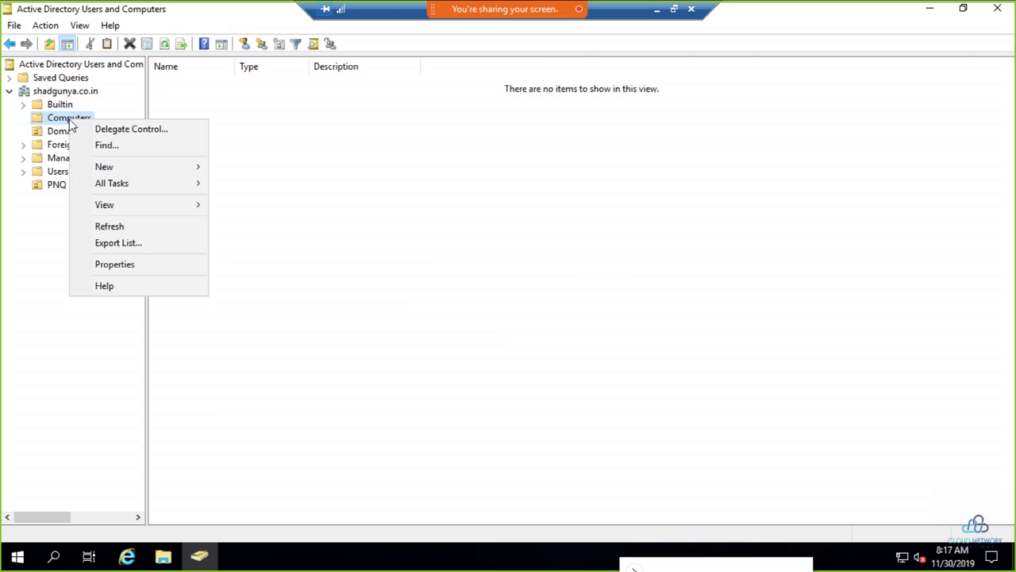
click(20, 231)
right_click(48, 93)
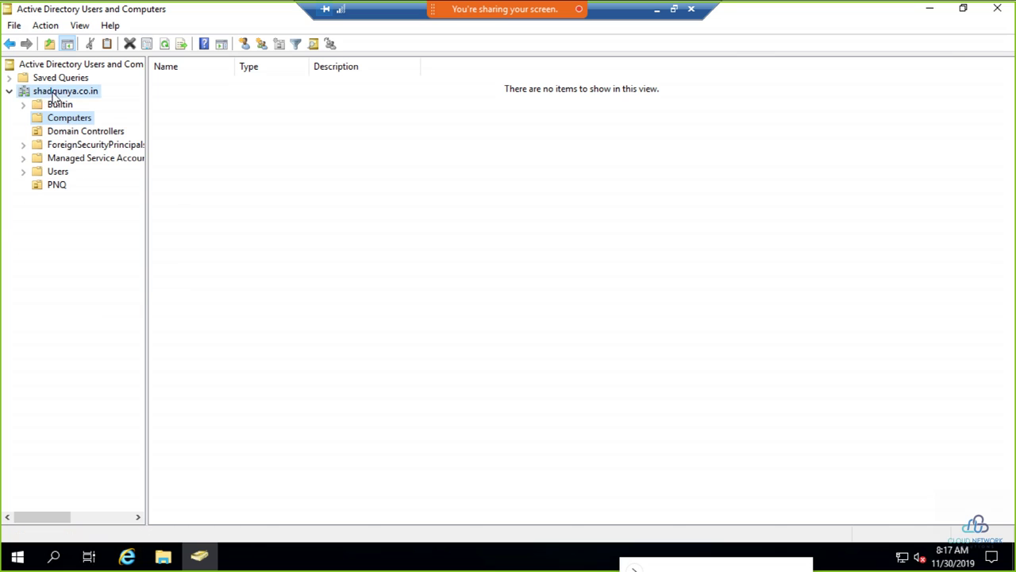
mouse_move(198, 205)
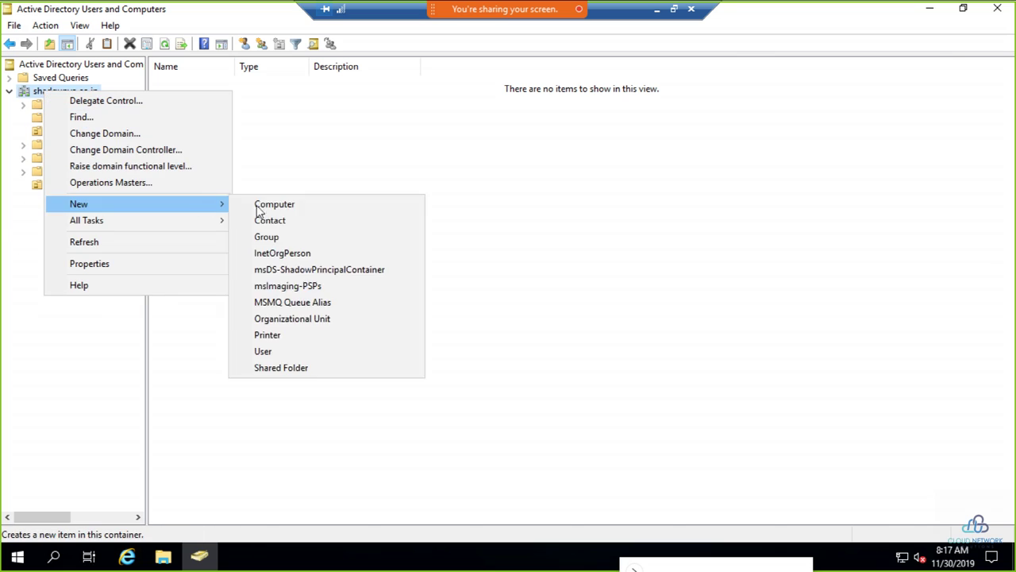
click(292, 318)
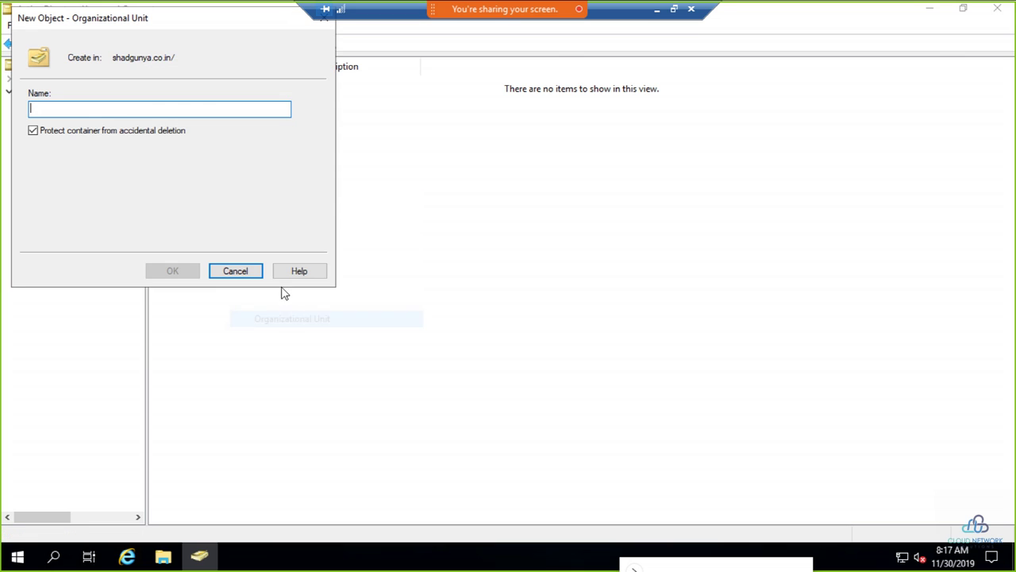
text(UA)
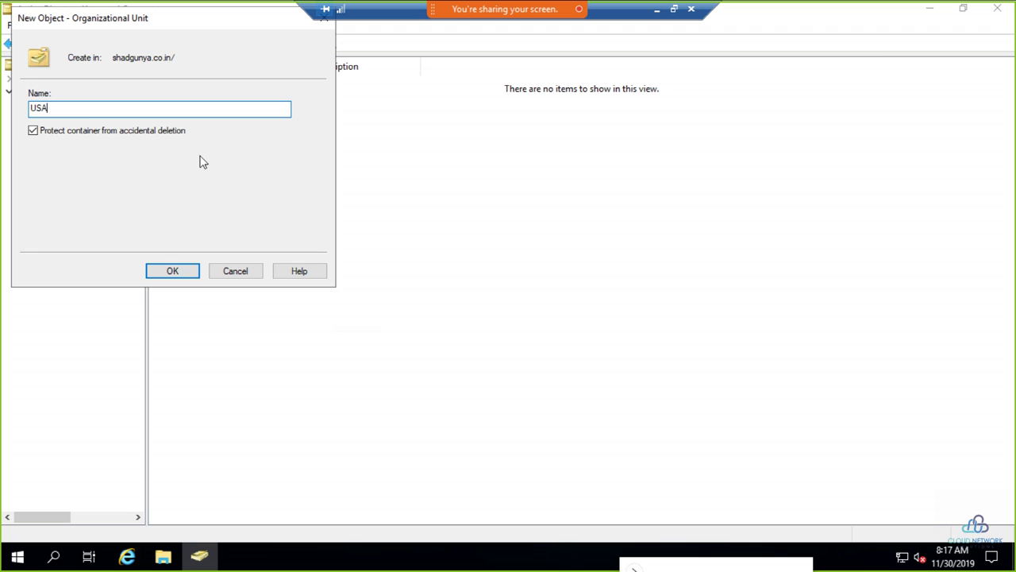
key(Return)
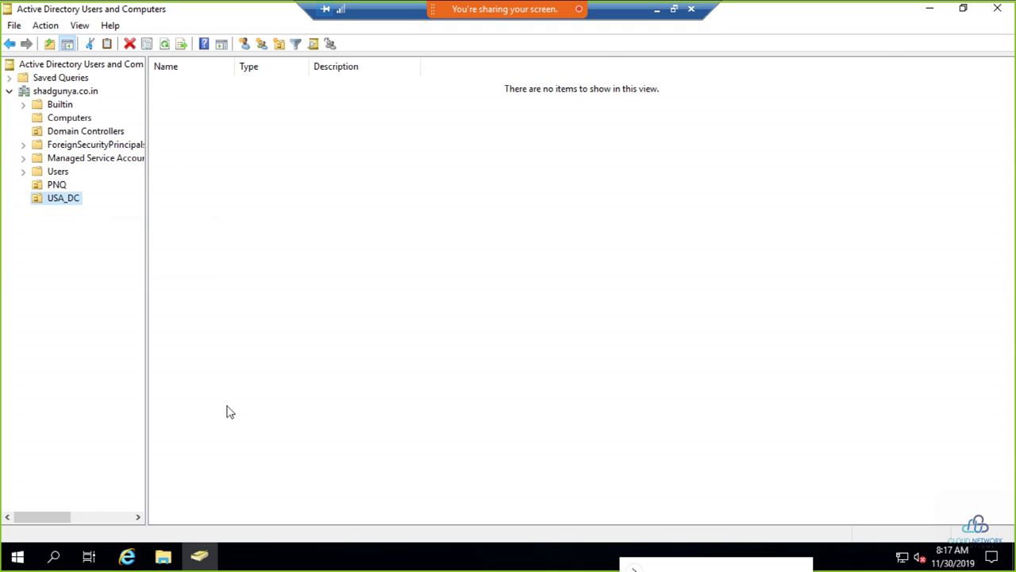
Create a Users organizational unit inside USA_DC and view USA_DC's contents
right_click(72, 209)
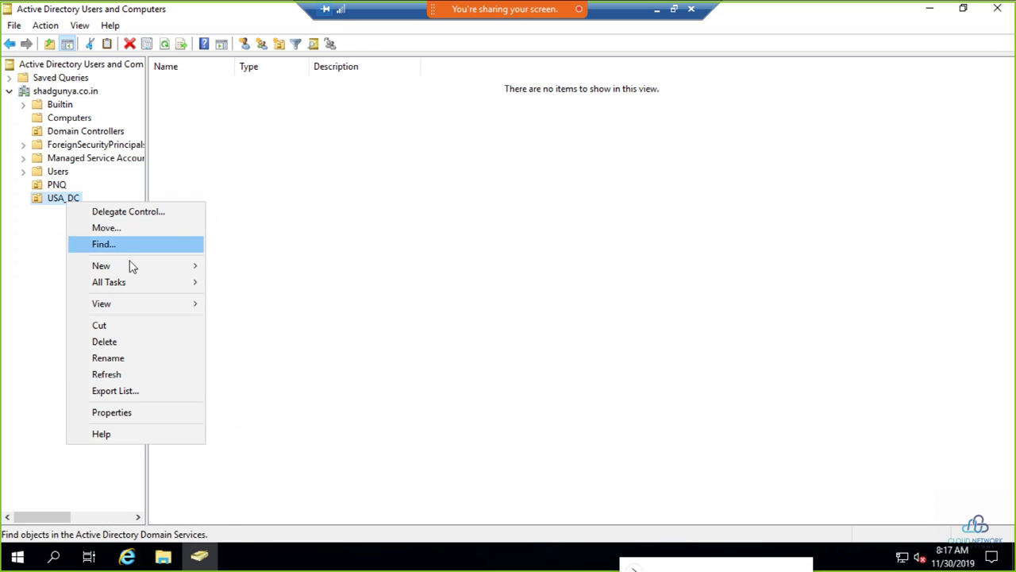
mouse_move(136, 266)
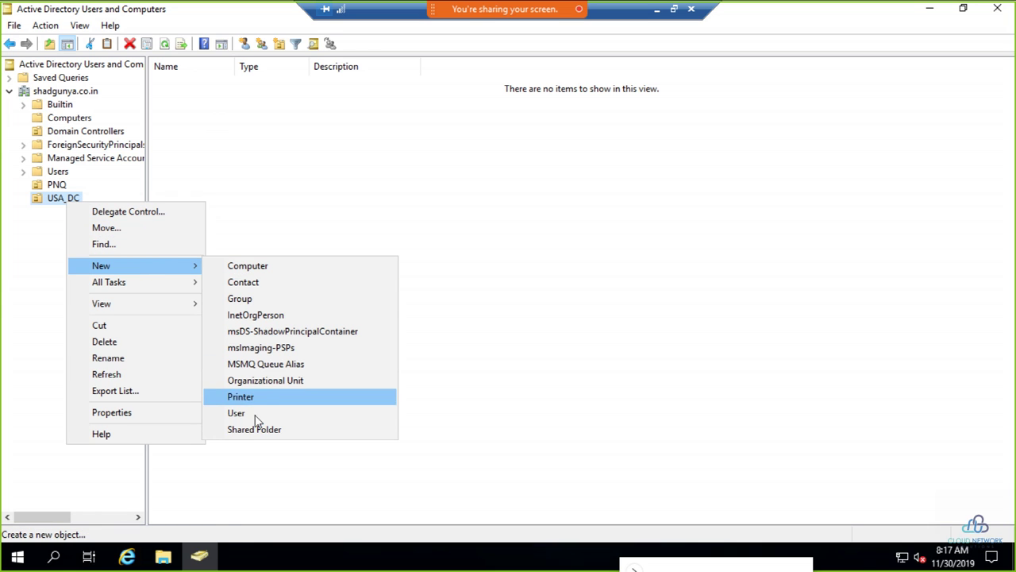
key(Up)
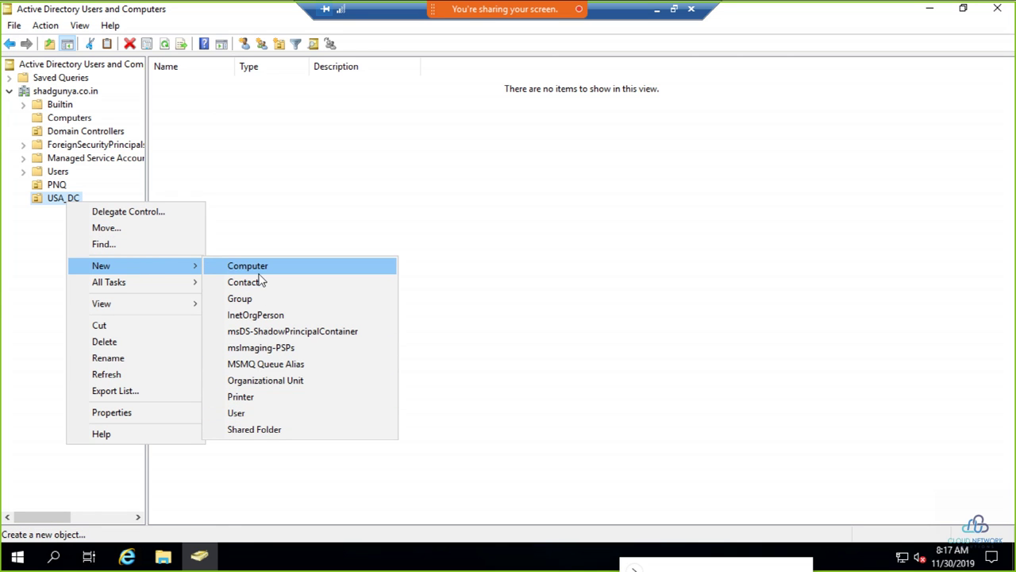
click(282, 381)
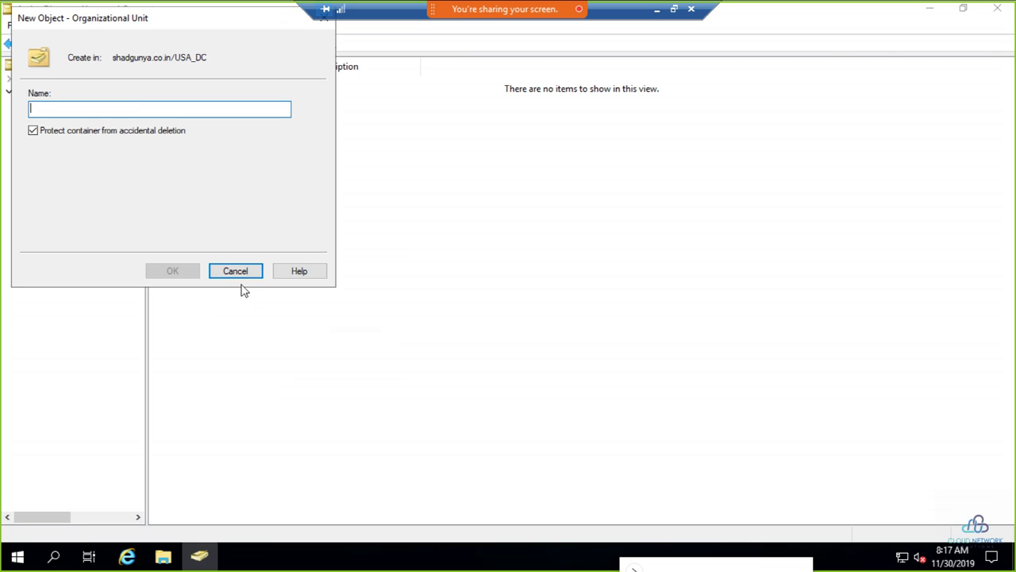
text(U)
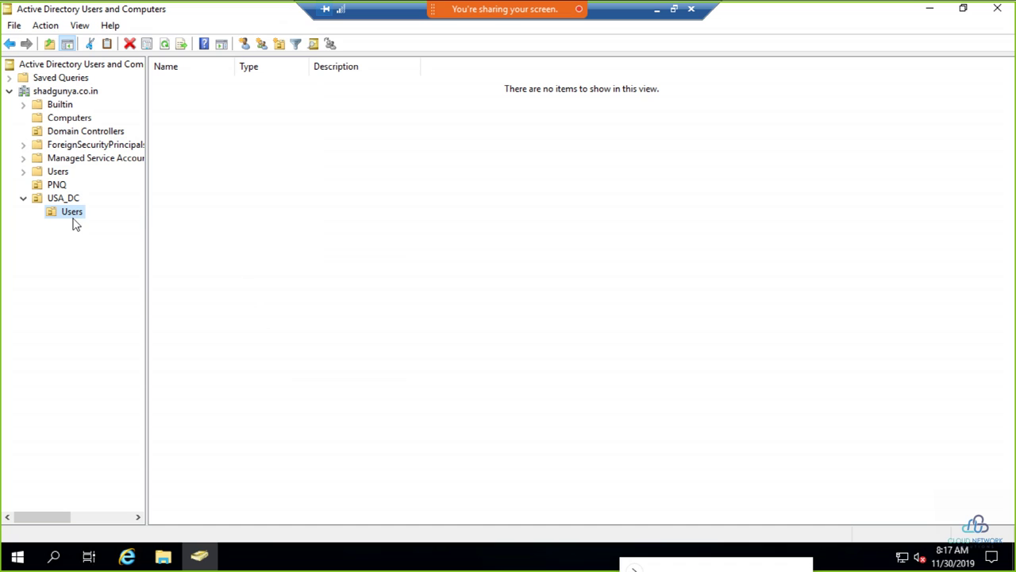
right_click(69, 220)
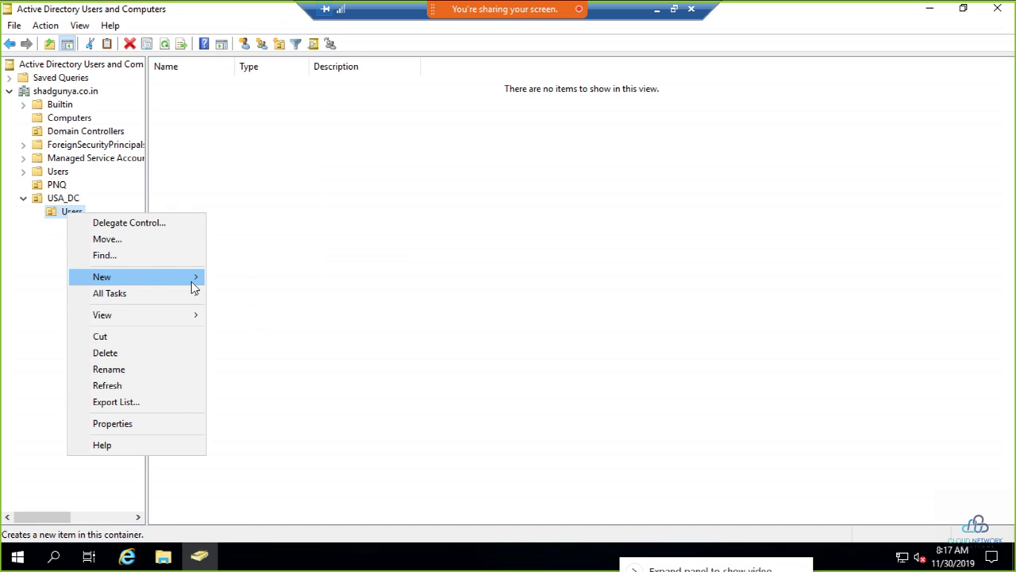
mouse_move(192, 281)
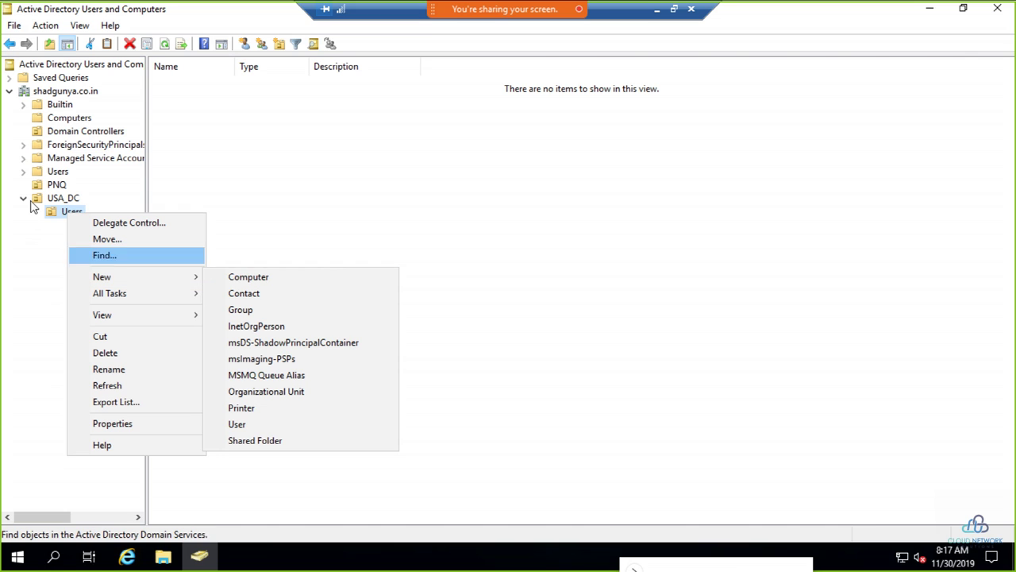
click(32, 203)
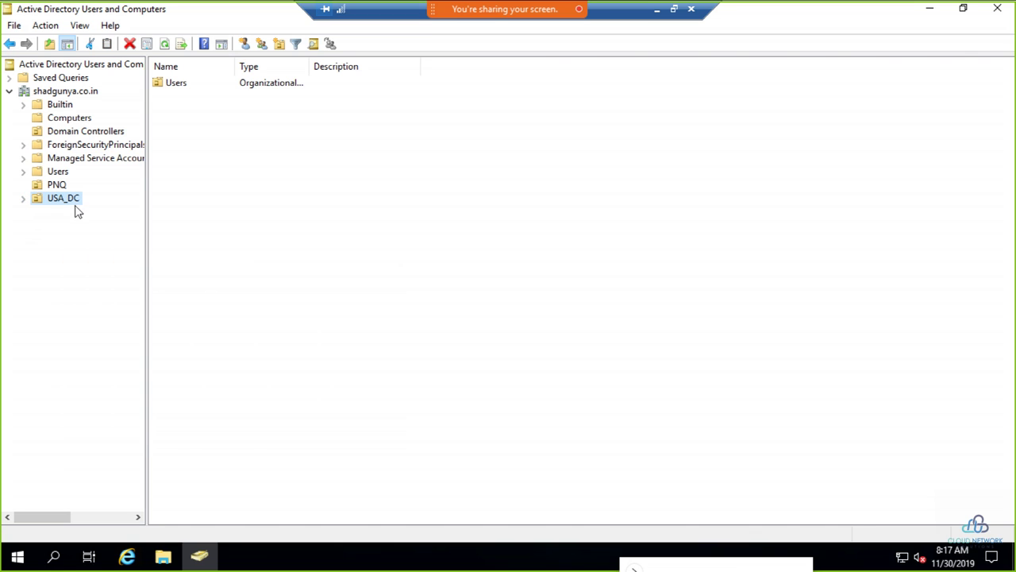
Add a WinServers organizational unit under USA_DC
right_click(75, 208)
mouse_move(169, 270)
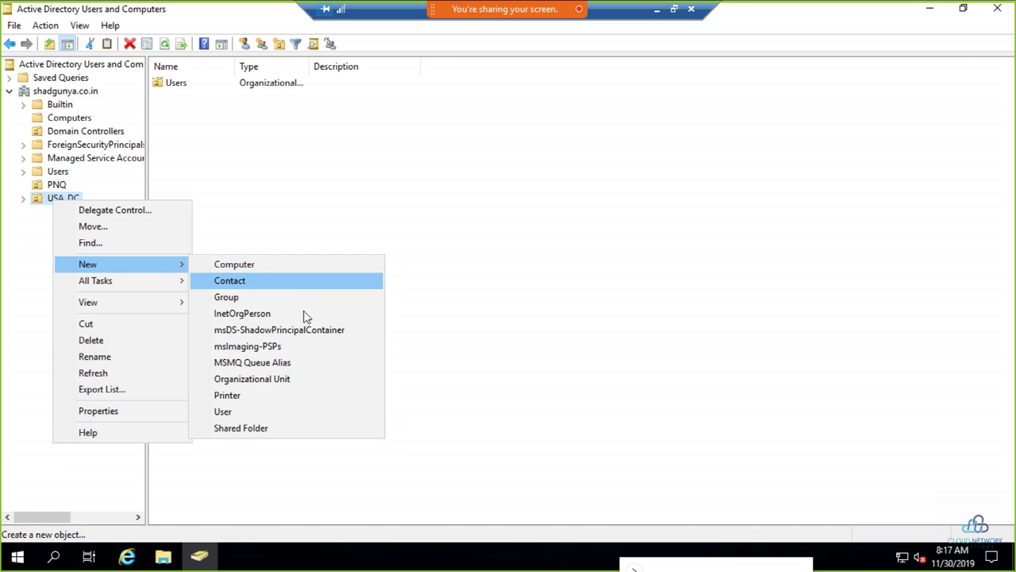
click(309, 379)
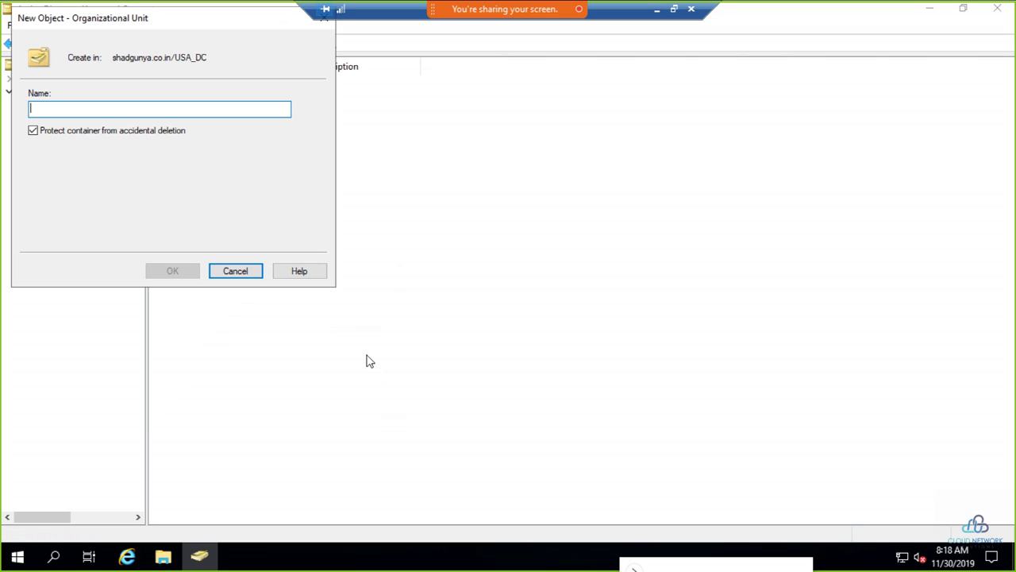
text(Co)
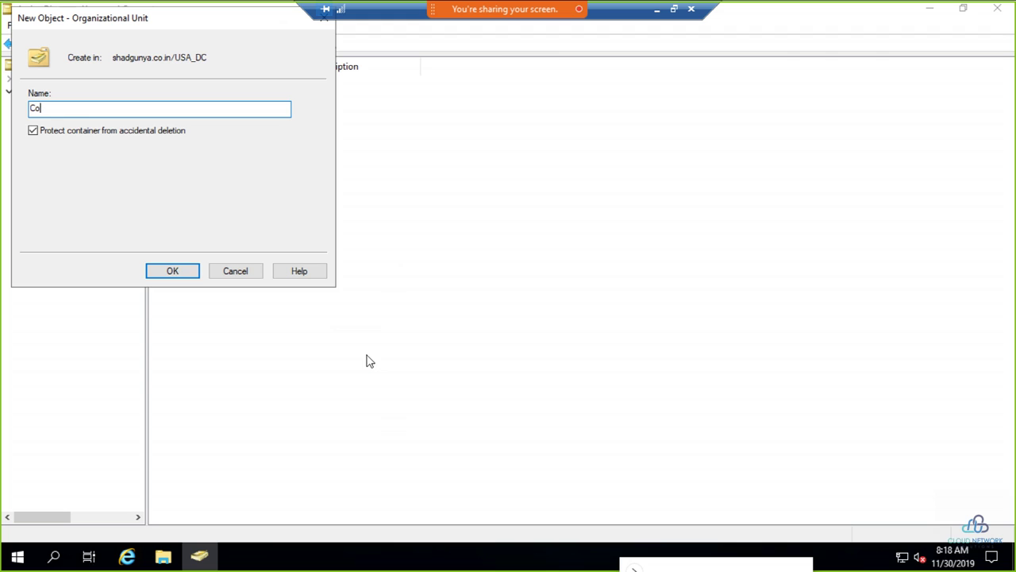
key(BackSpace)
key(BackSpace)
text(Win)
key(Return)
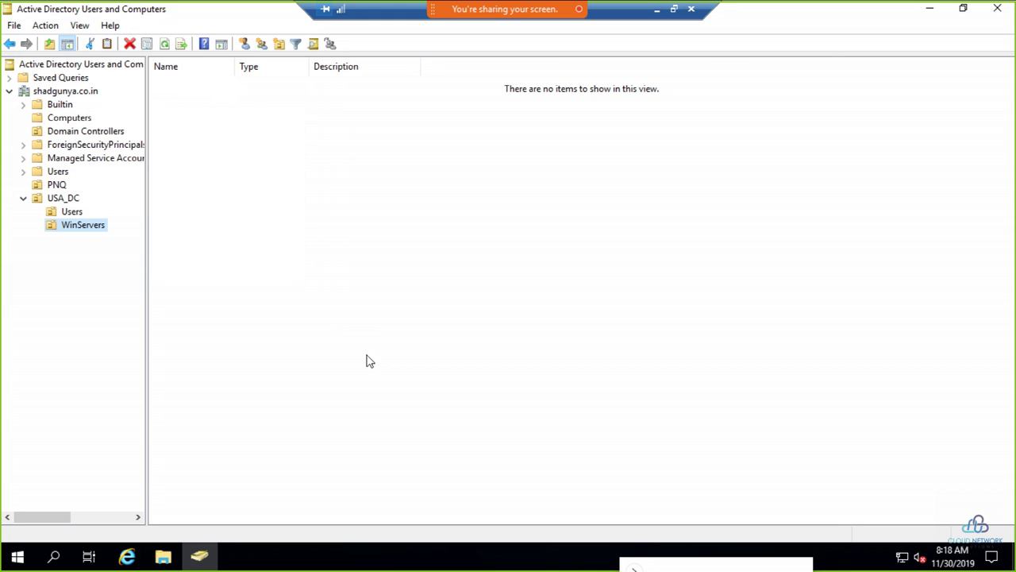
Add a LinuxServer organizational unit under USA_DC
right_click(37, 200)
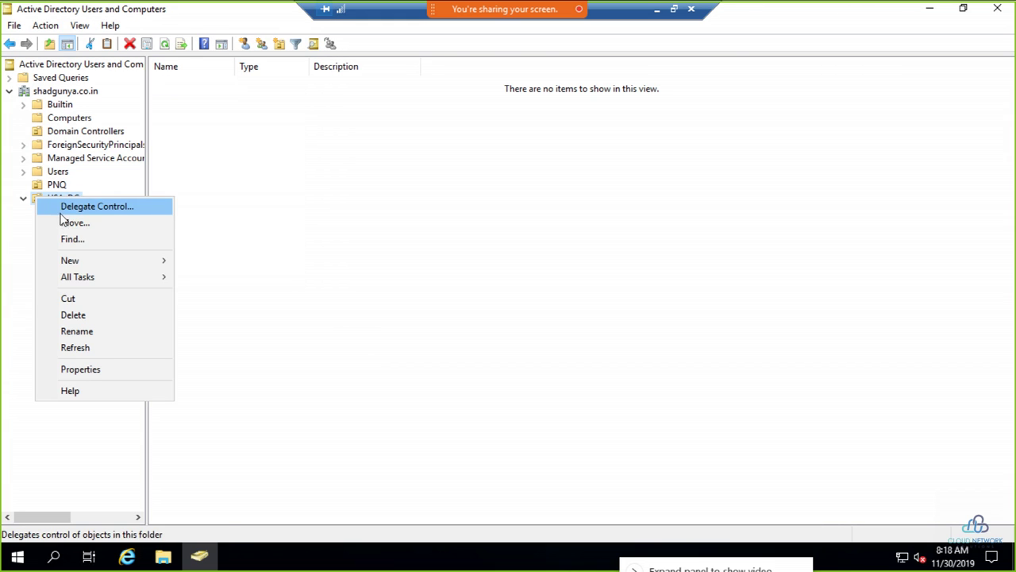
mouse_move(123, 270)
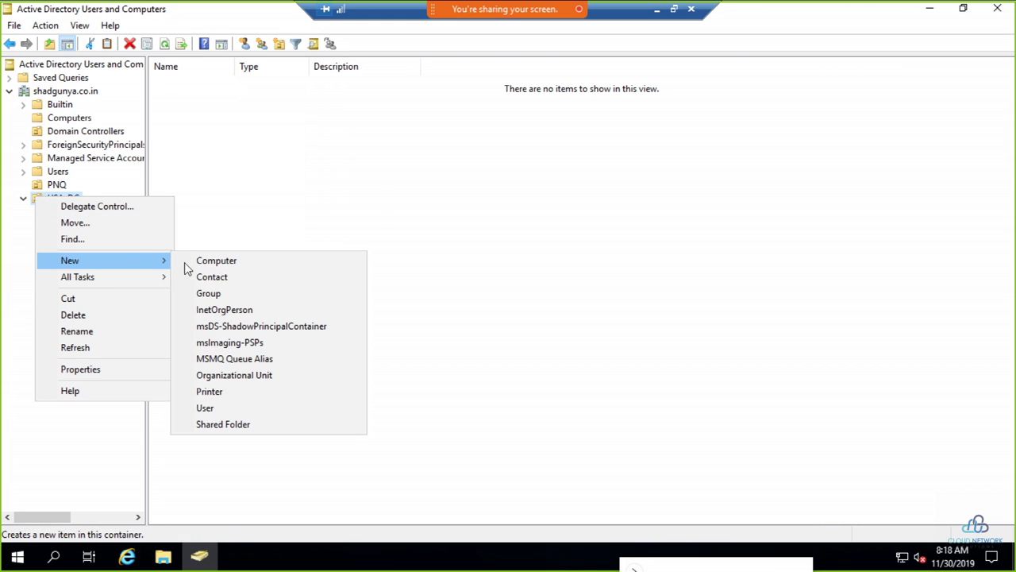
click(262, 377)
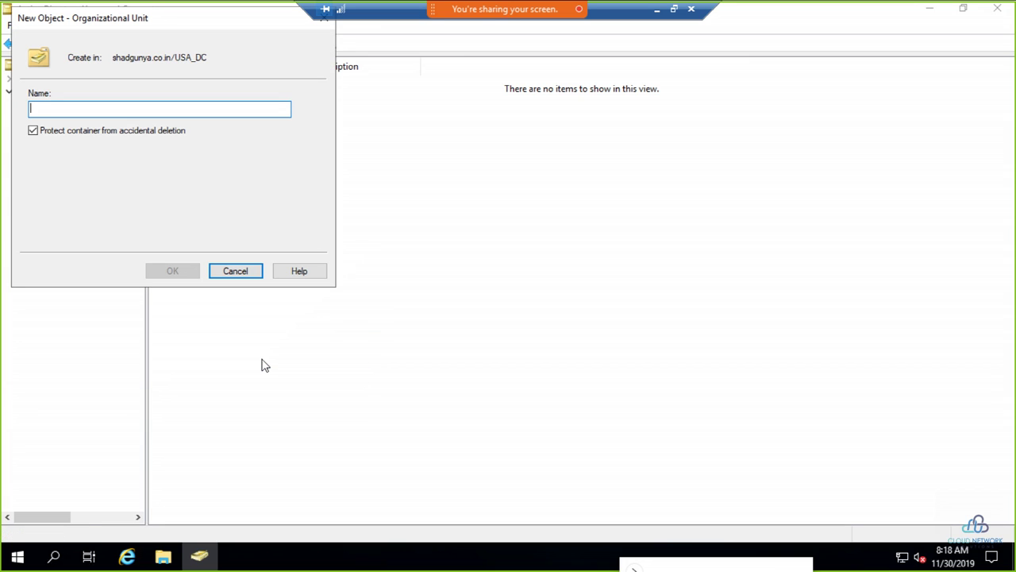
text(Lu)
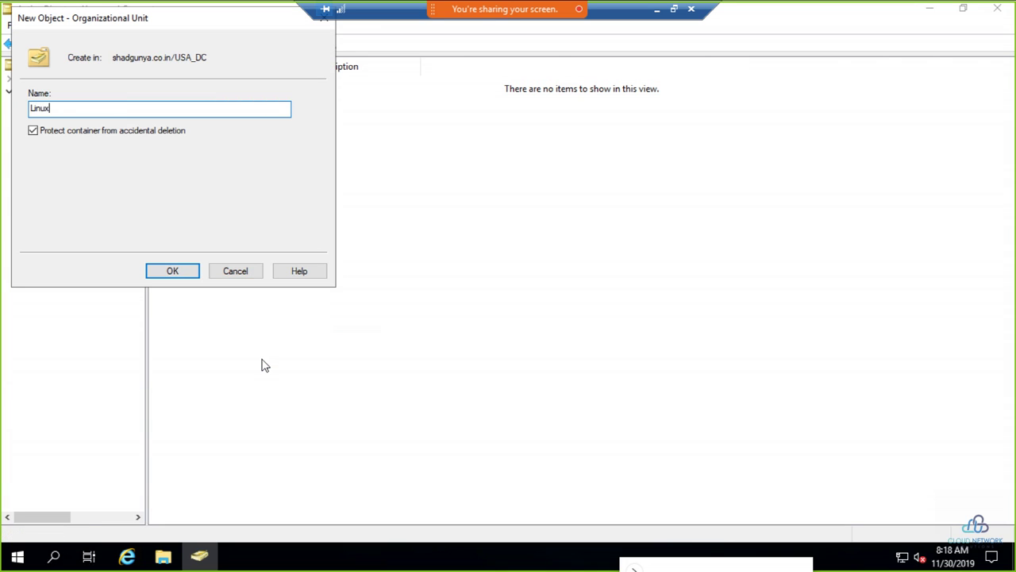
key(Return)
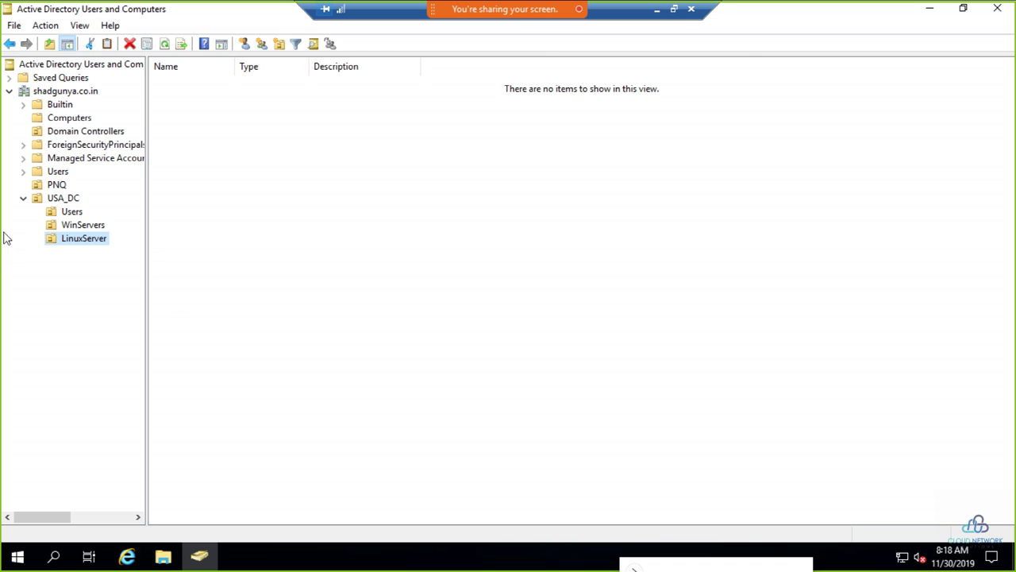
Add an ILOs organizational unit under USA_DC
right_click(51, 199)
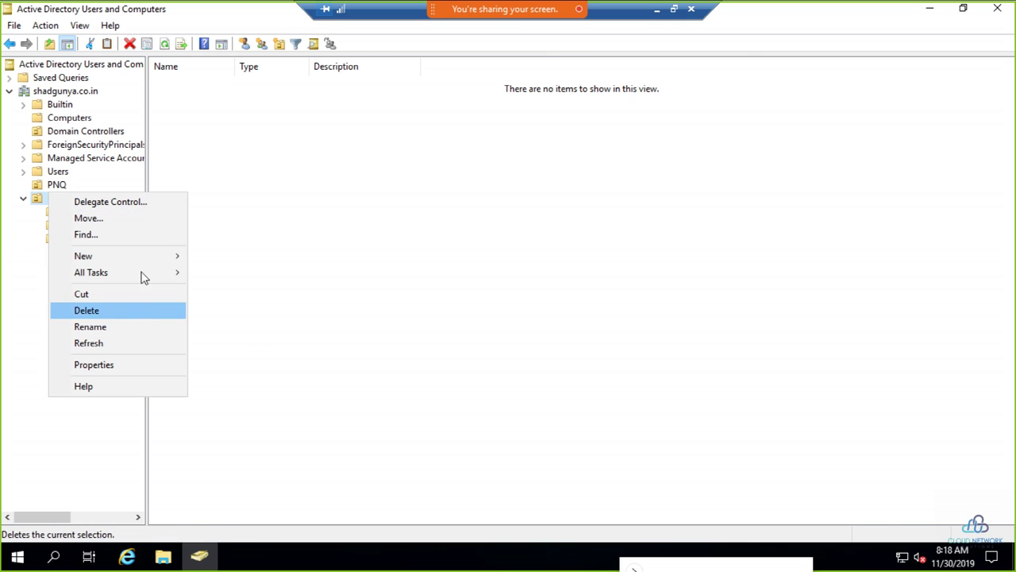
mouse_move(140, 262)
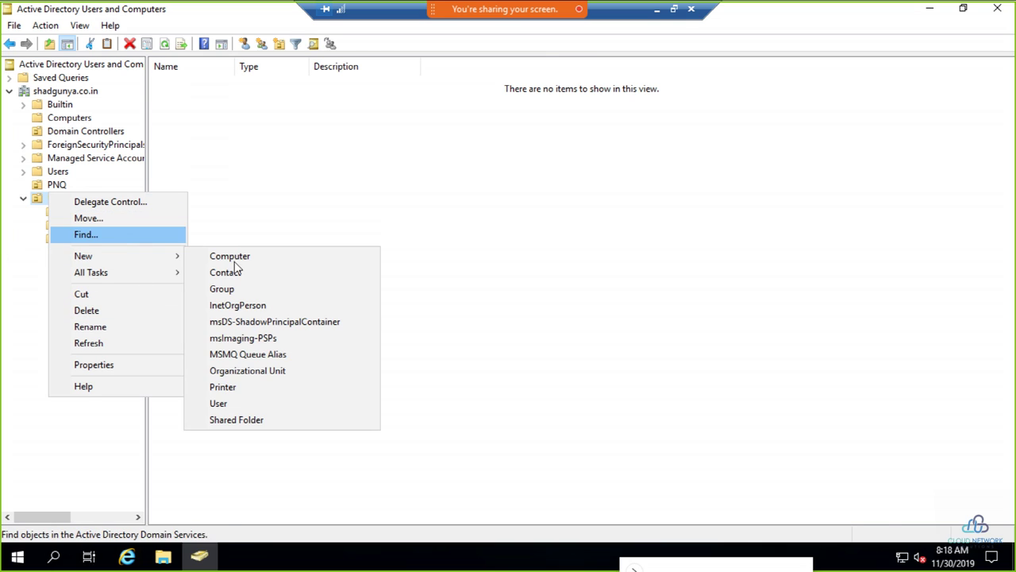
mouse_move(177, 259)
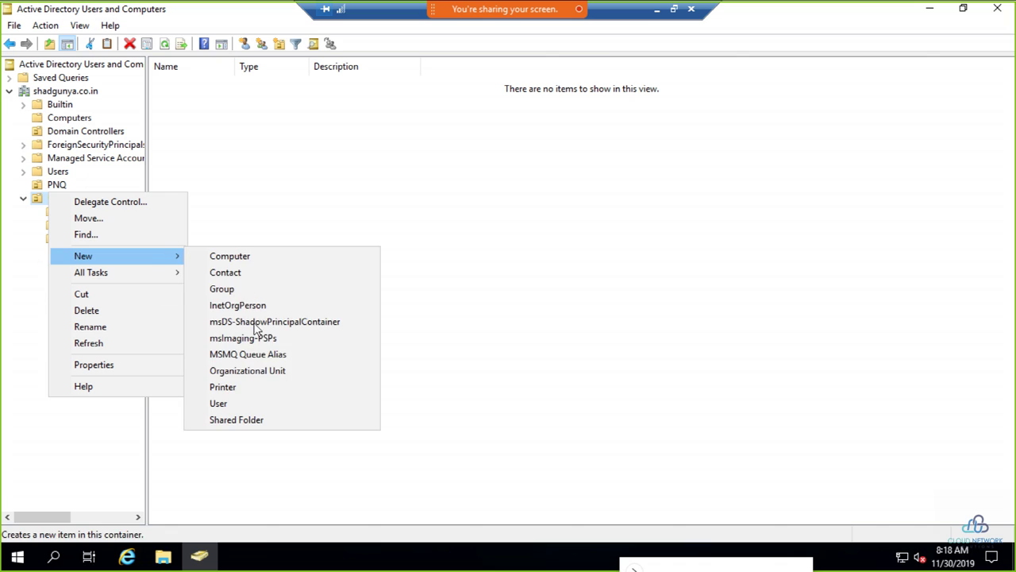
click(263, 371)
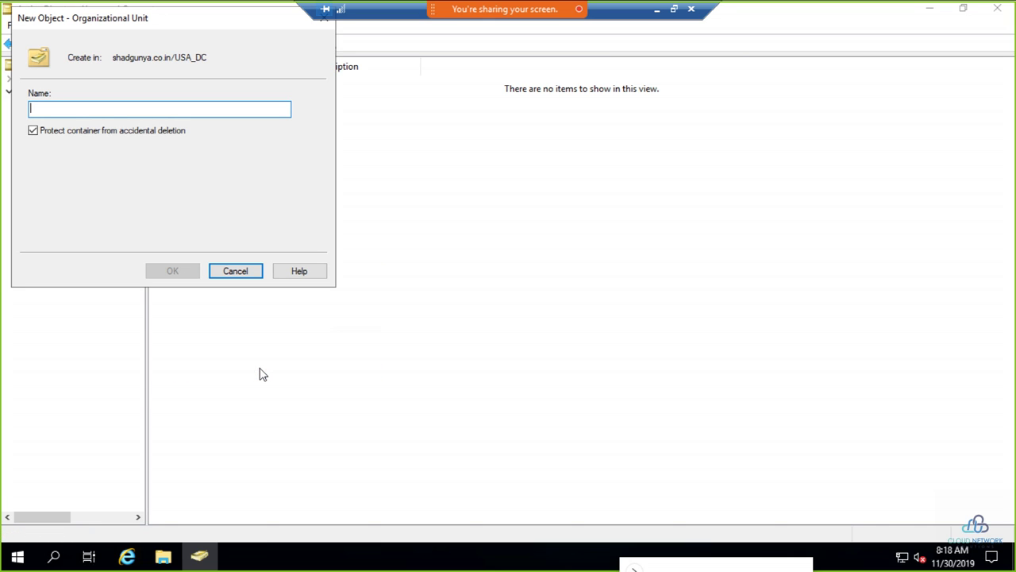
text(server)
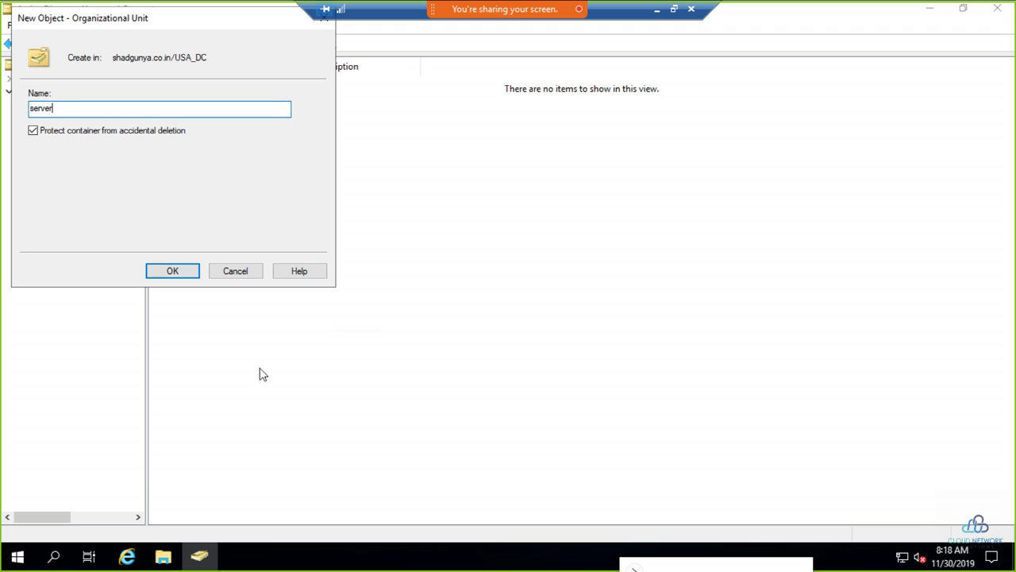
key(BackSpace)
key(BackSpace)
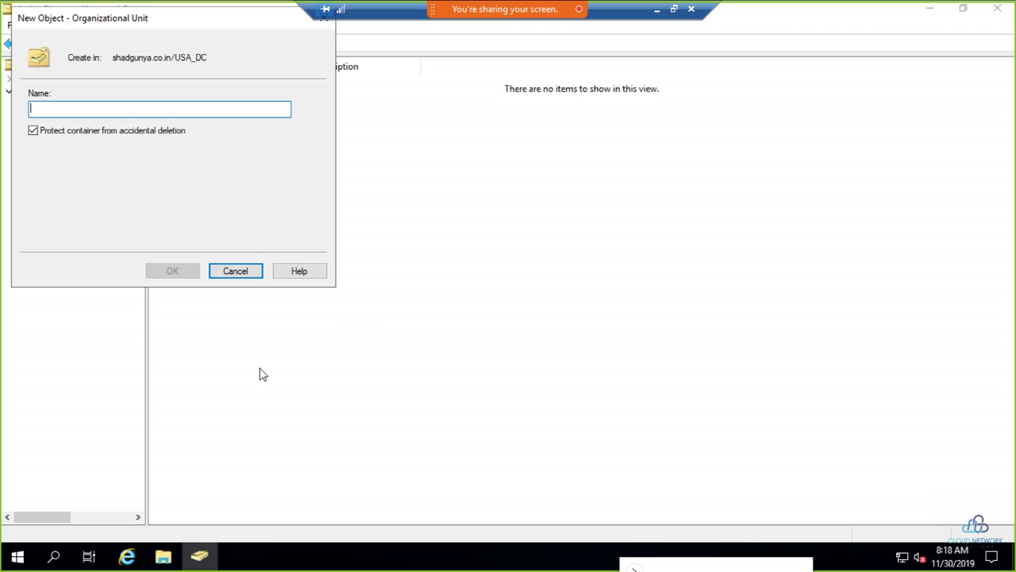
text(ILO)
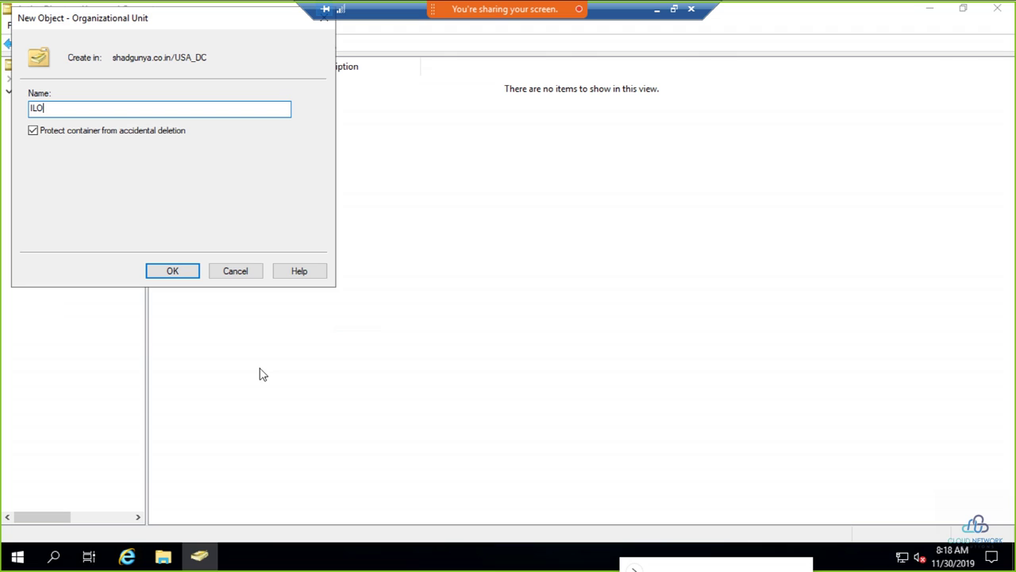
text(s)
key(Return)
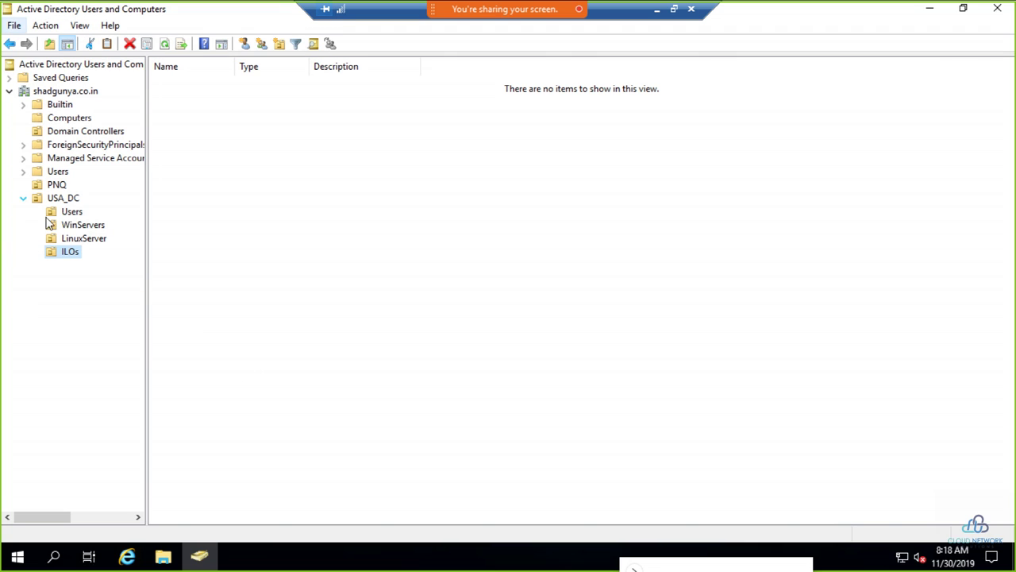
right_click(49, 199)
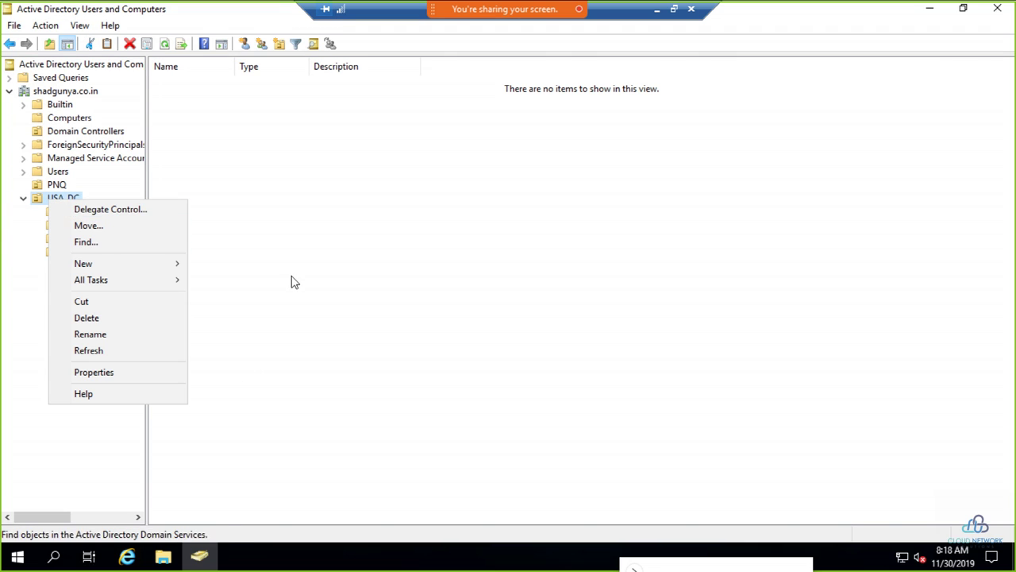
Check the contents of the Users, WinServers, LinuxServer and ILOs units under USA_DC
click(272, 220)
click(70, 251)
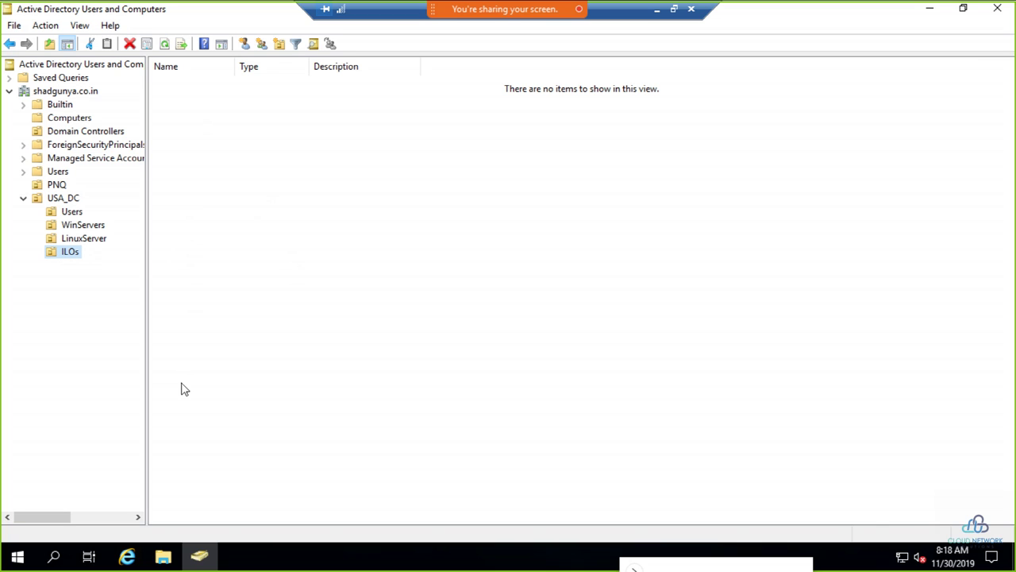
click(67, 239)
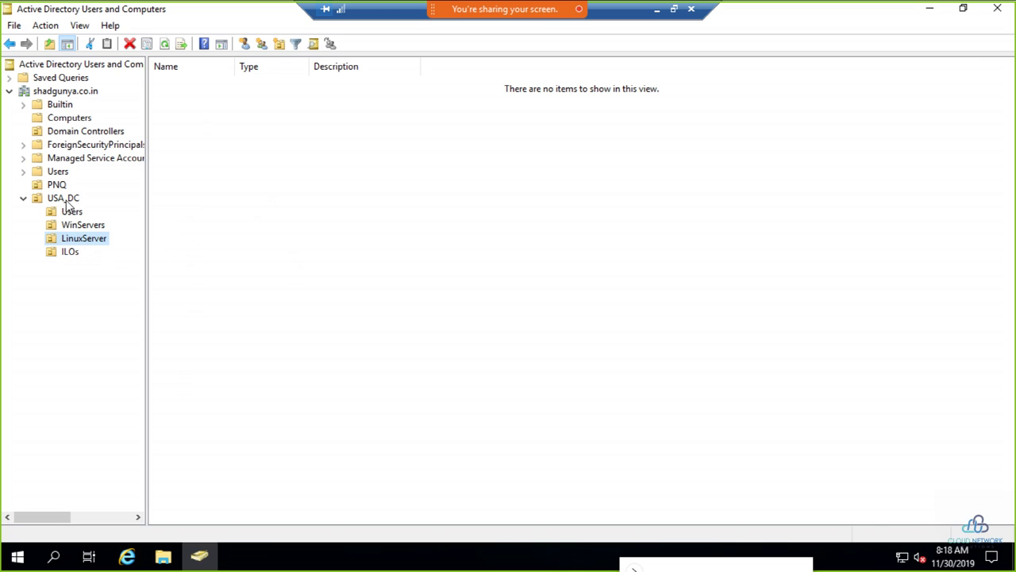
key(Left)
click(72, 212)
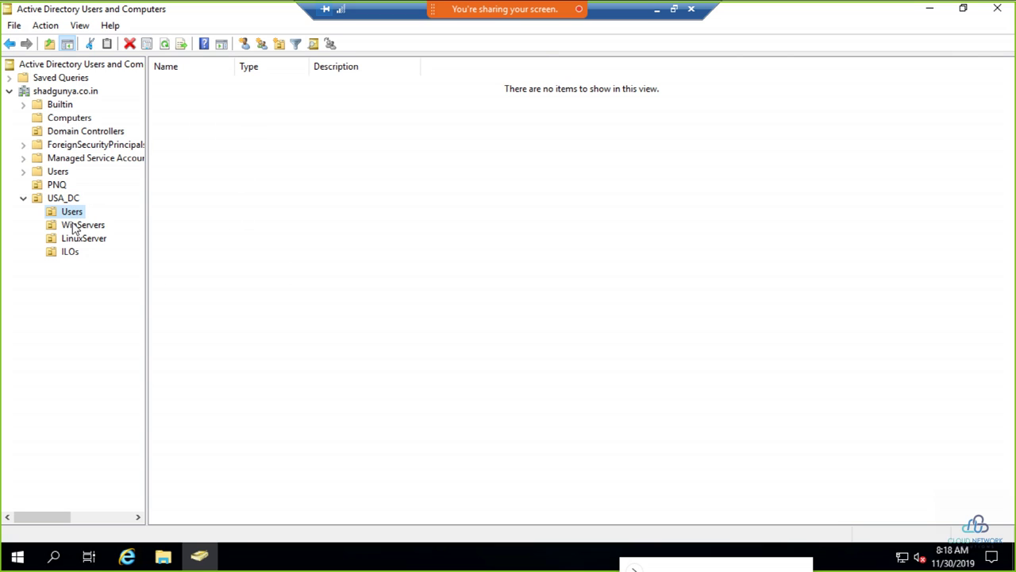
click(76, 226)
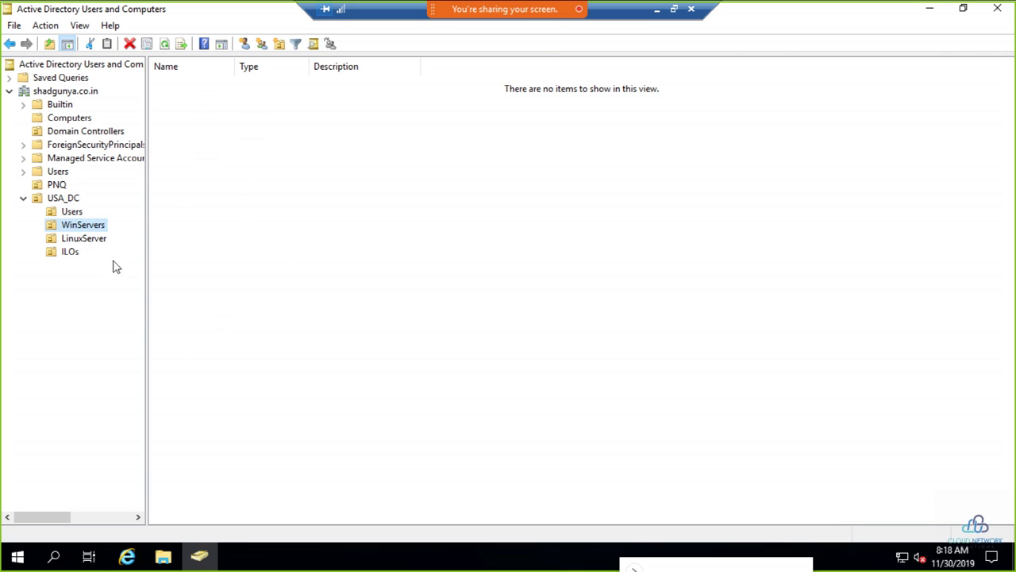
click(88, 240)
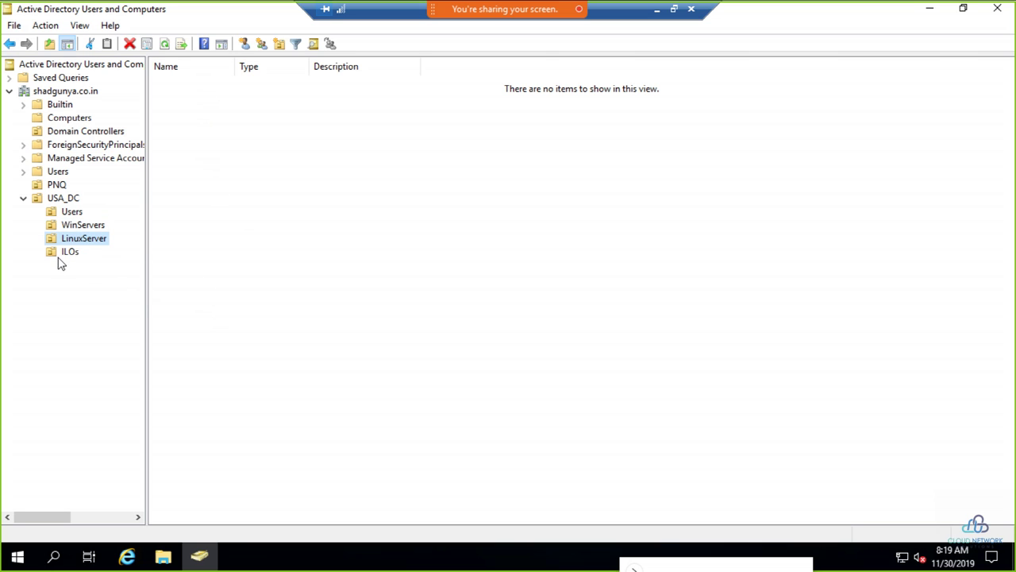
click(70, 252)
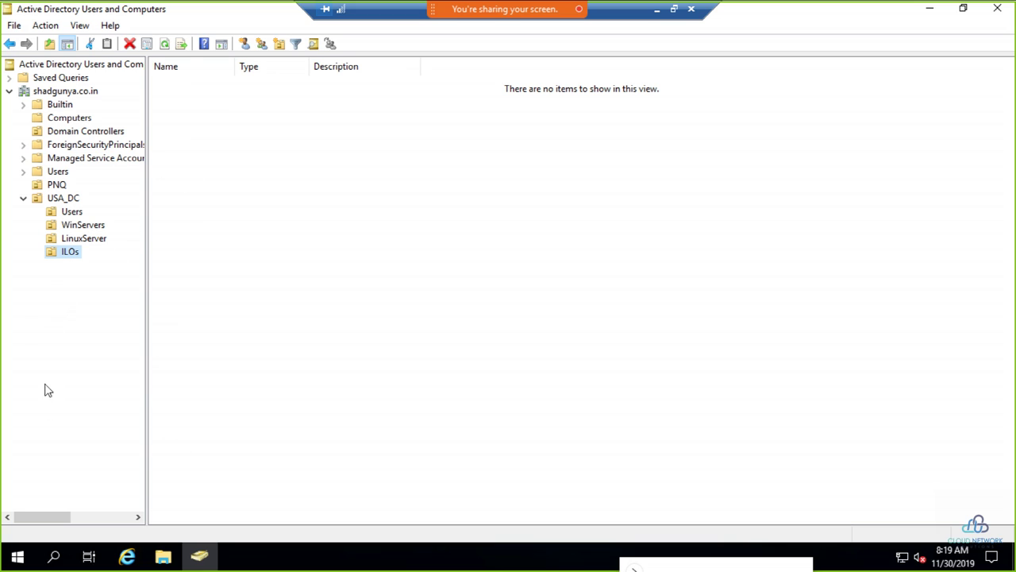
Collapse USA_DC and select the PNQ unit
click(23, 199)
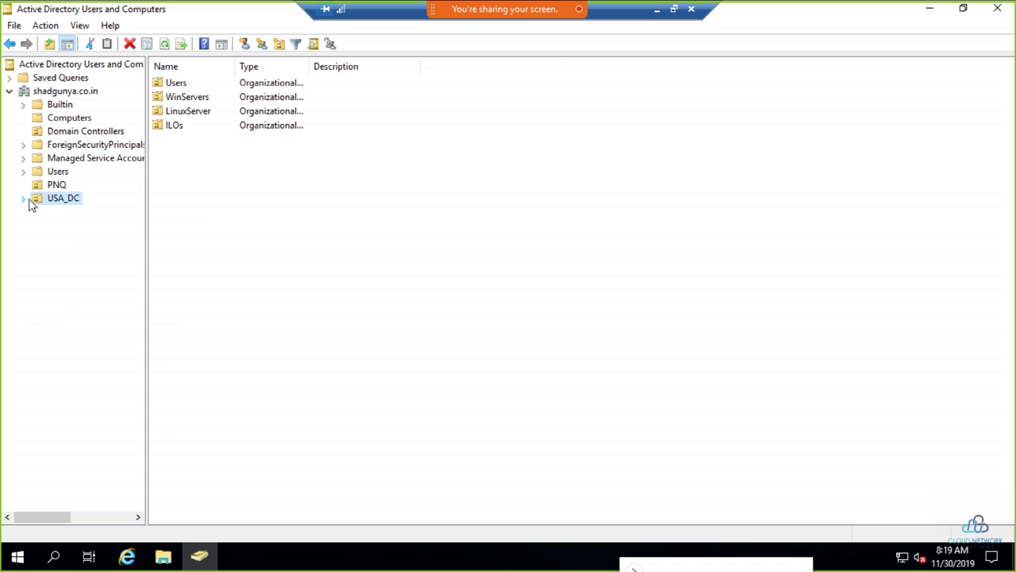
click(69, 204)
key(Escape)
key(Up)
key(shift+F10)
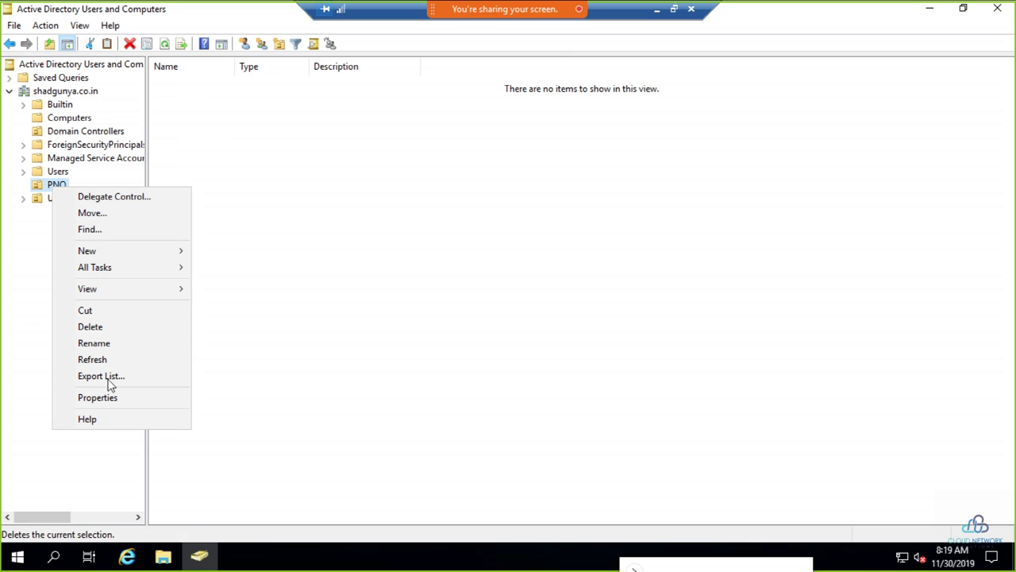
Rename the PNQ unit to PNQ_Office201
click(109, 344)
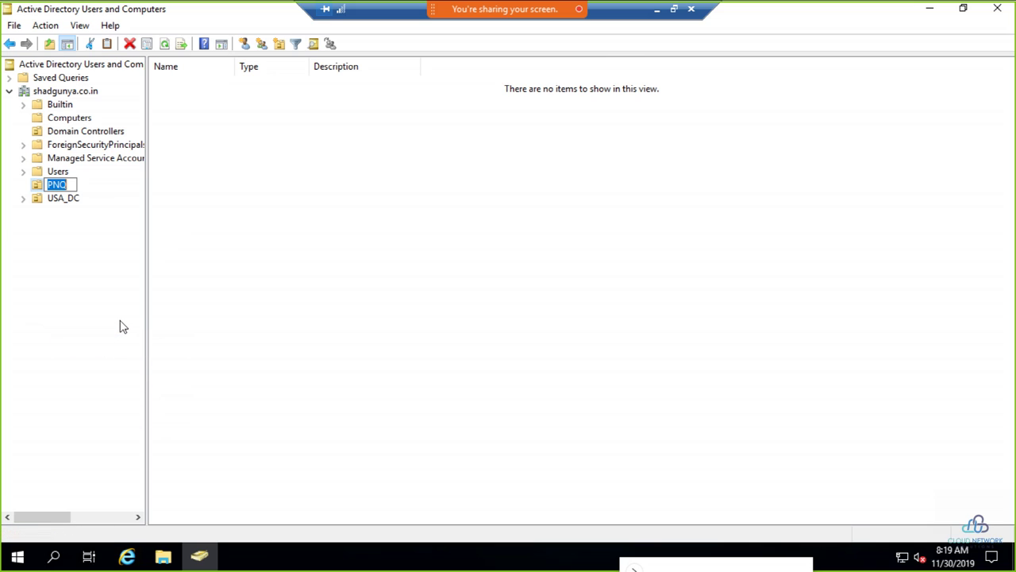
key(End)
text(_Offic)
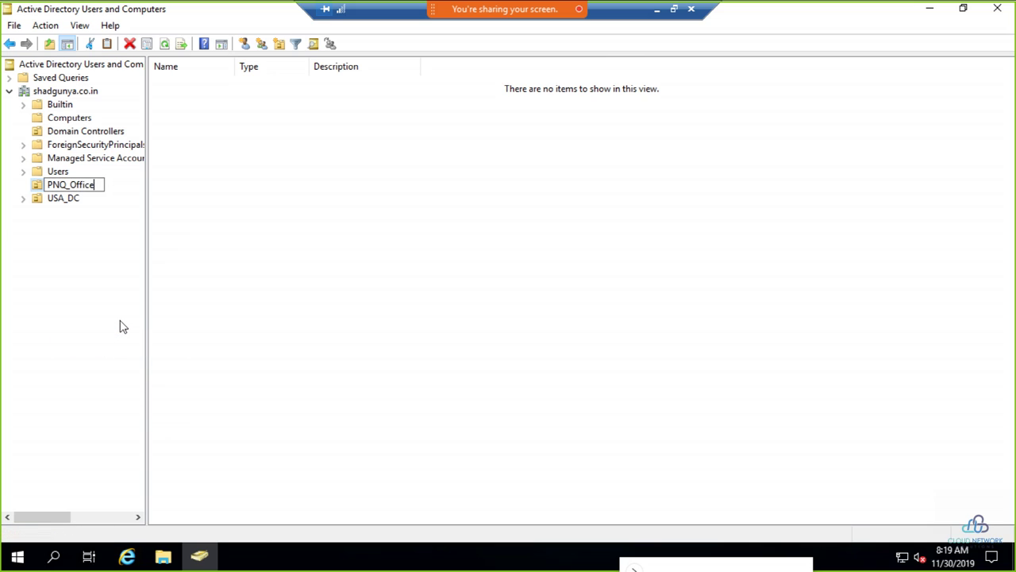
text(e201)
key(Return)
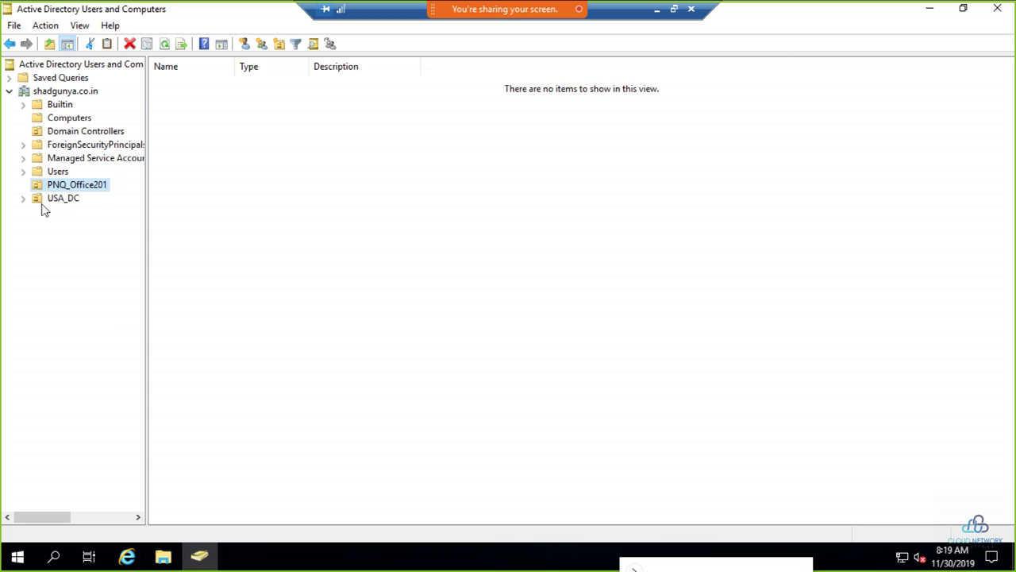
Create an AUS_Office68 organizational unit at the domain root
right_click(40, 92)
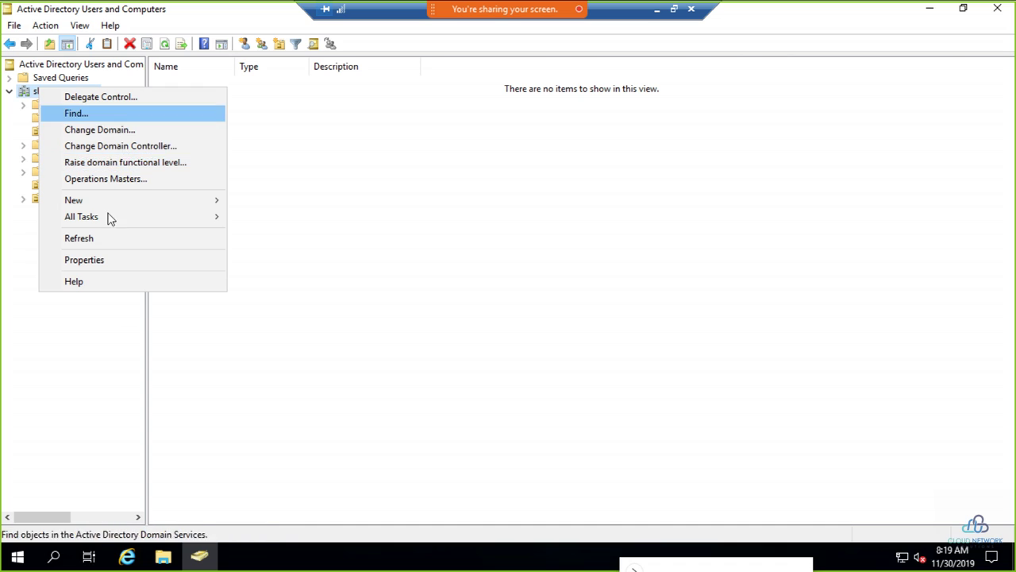
mouse_move(111, 208)
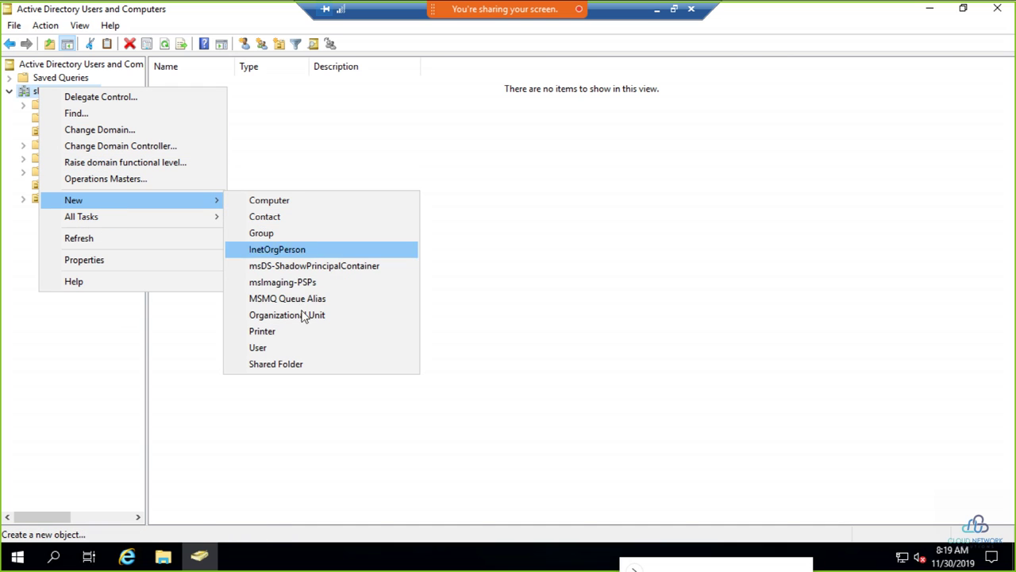
click(306, 315)
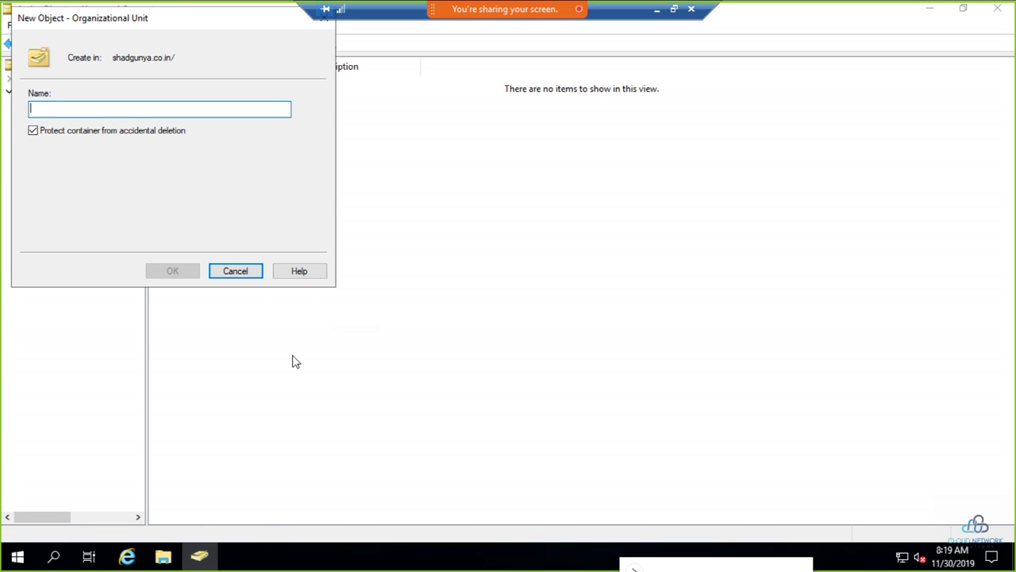
text(AUS_Office68)
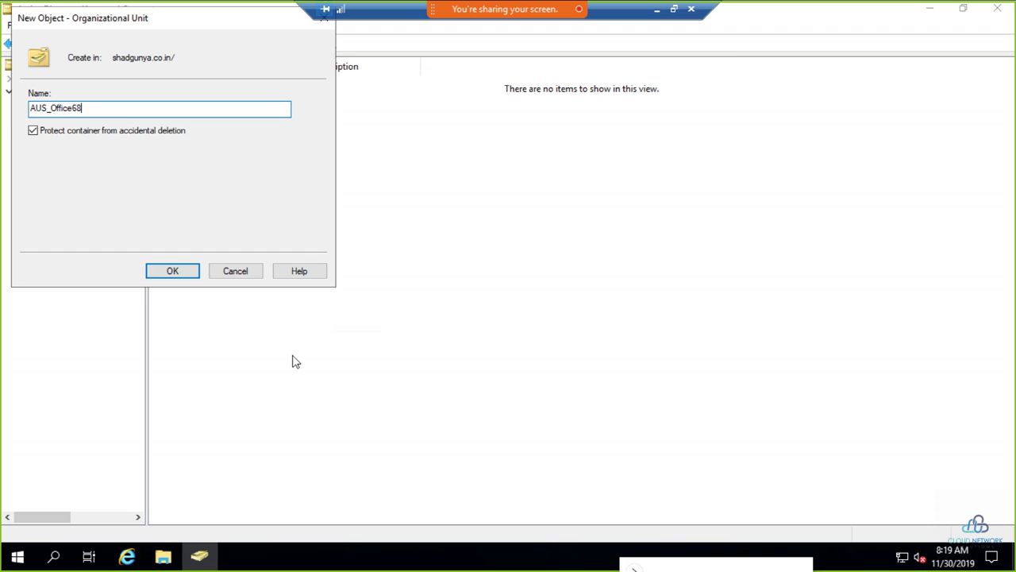
key(Return)
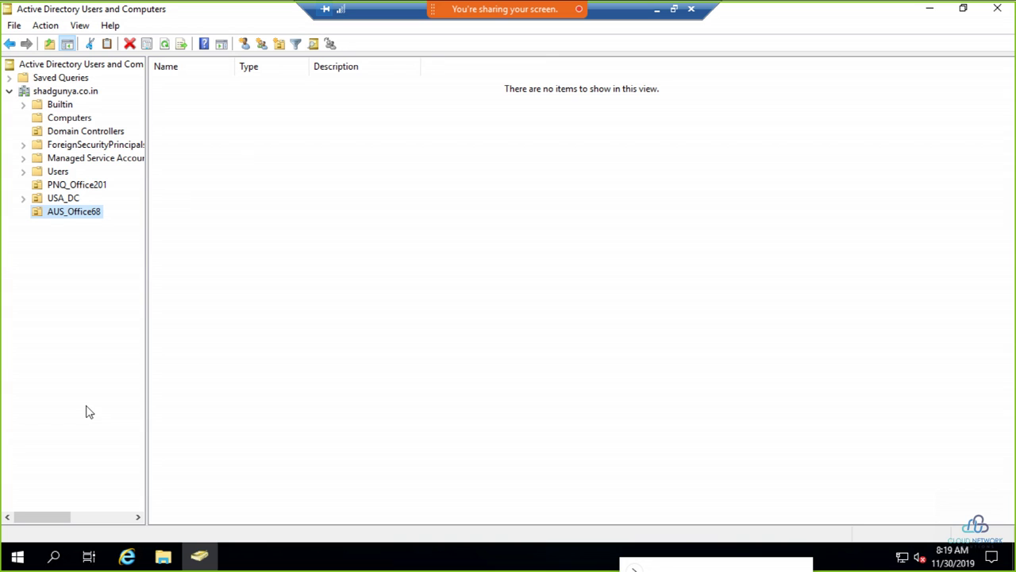
Adjust the Domain Controllers columns, then show Users with the Name column widened
click(74, 133)
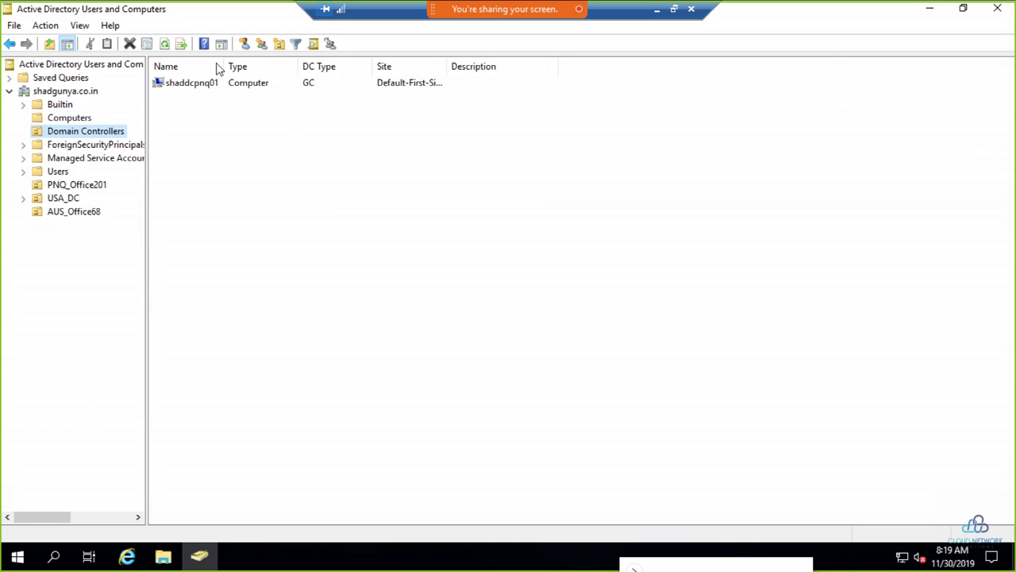
mouse_move(225, 66)
mouse_down()
mouse_move(209, 79)
mouse_move(222, 75)
mouse_up()
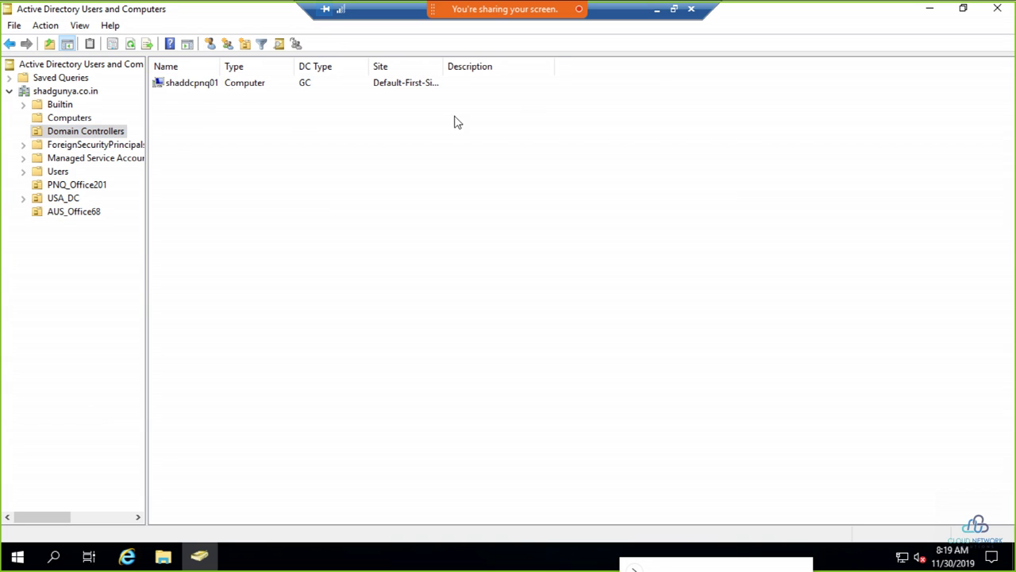
double_click(443, 67)
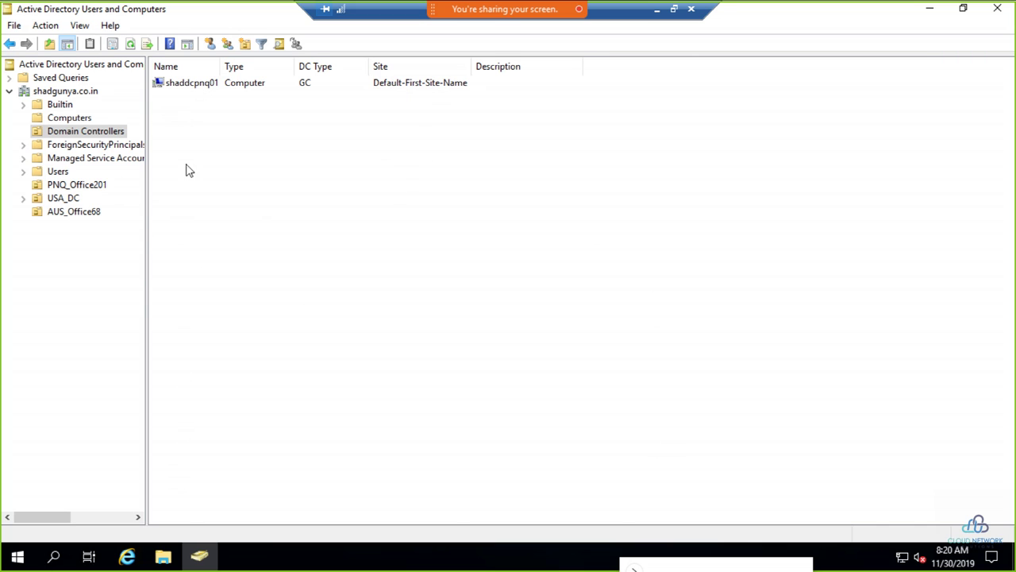
click(56, 172)
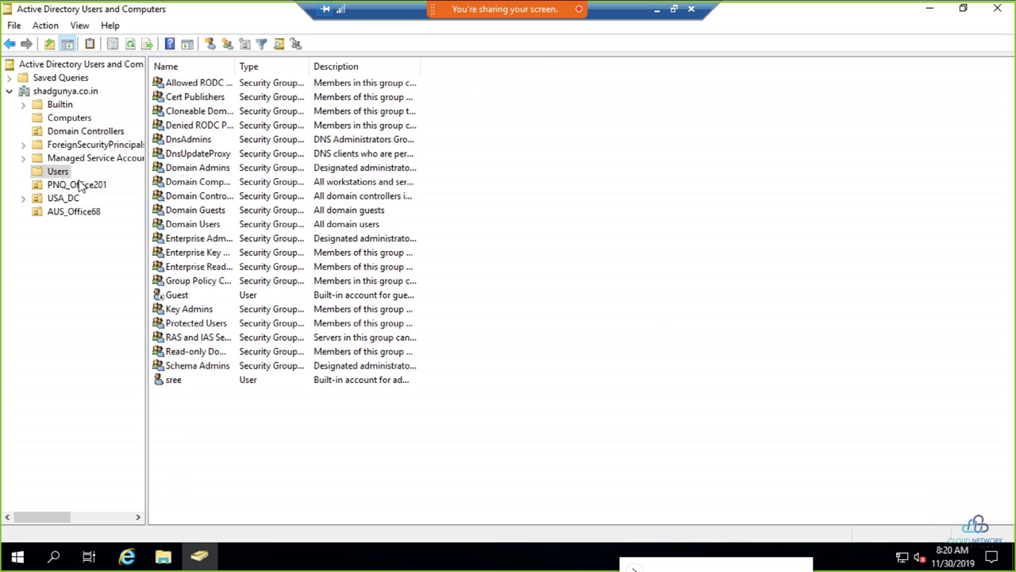
double_click(236, 68)
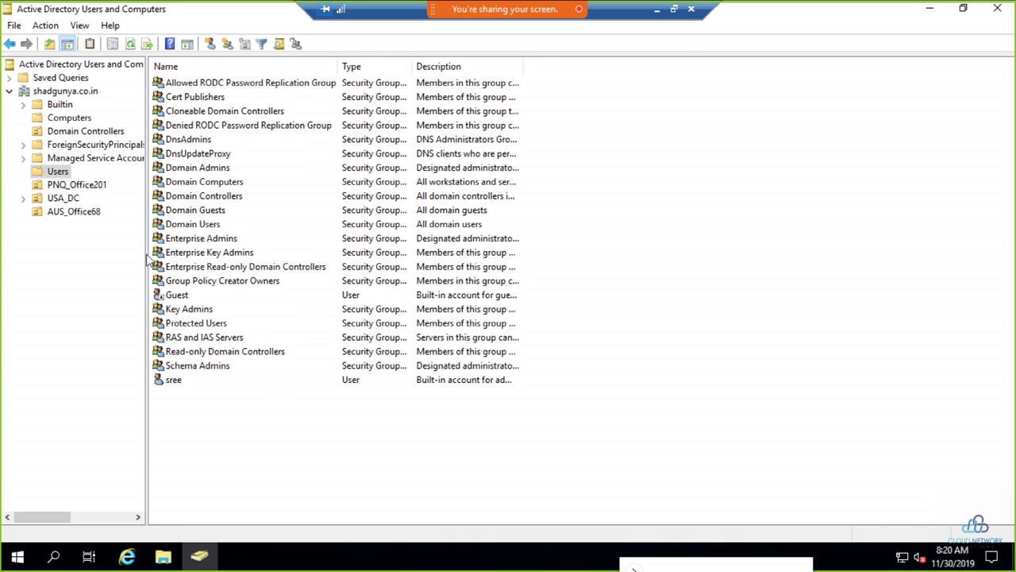
click(173, 384)
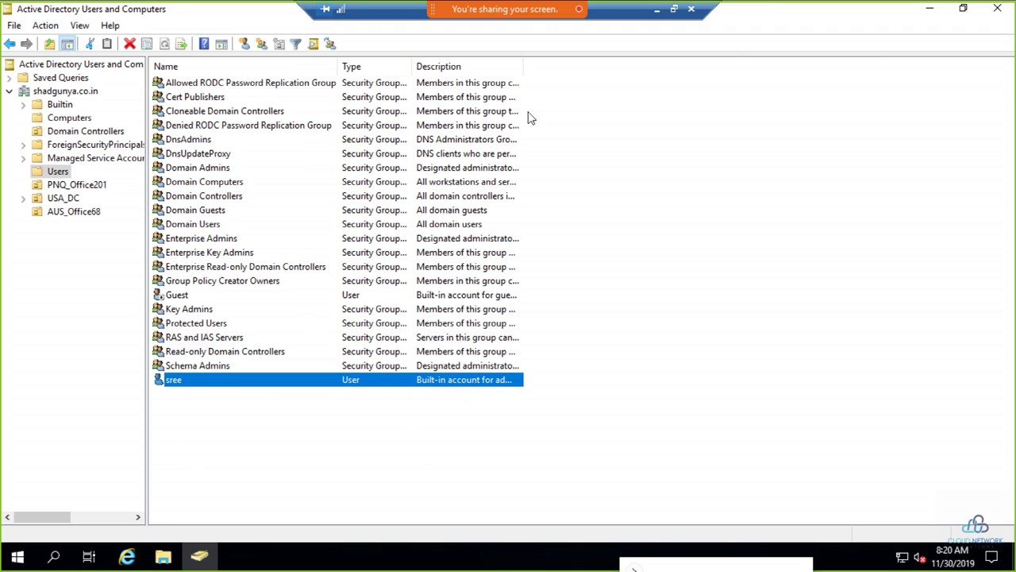
Create the BillingTeam and USMGMT security groups in Users
right_click(618, 237)
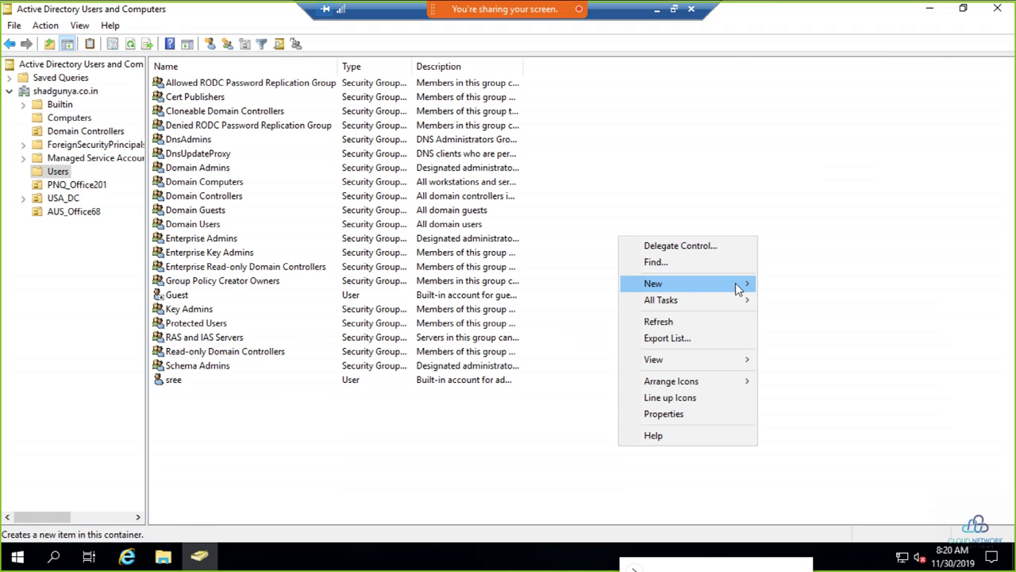
mouse_move(735, 283)
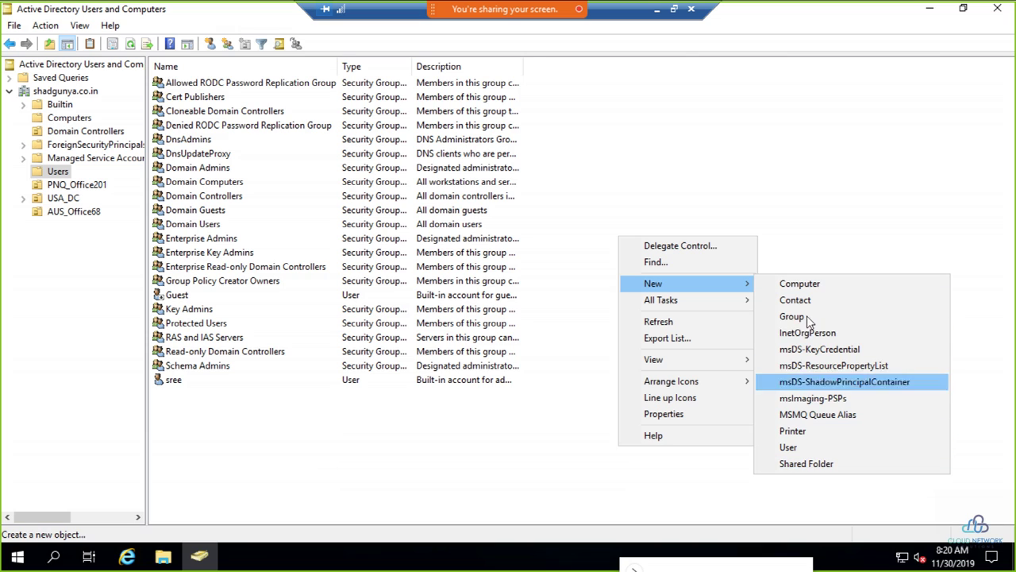
click(807, 316)
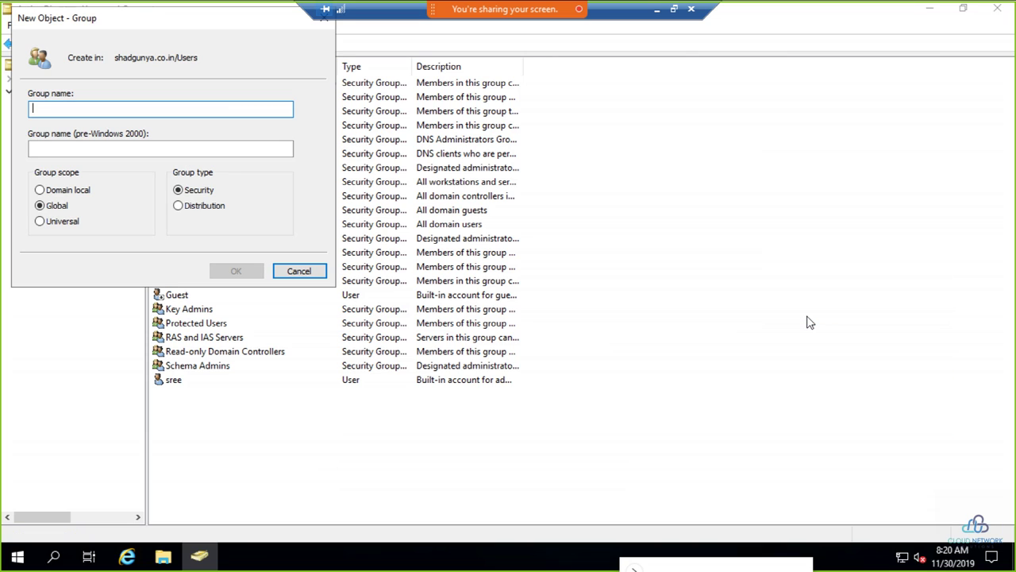
text(Billing)
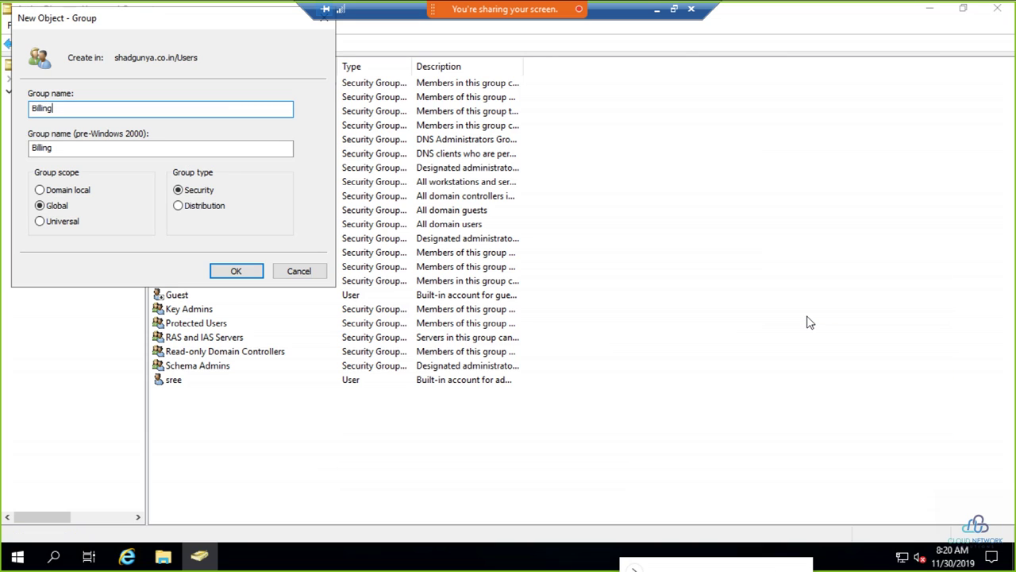
text(Team)
key(Return)
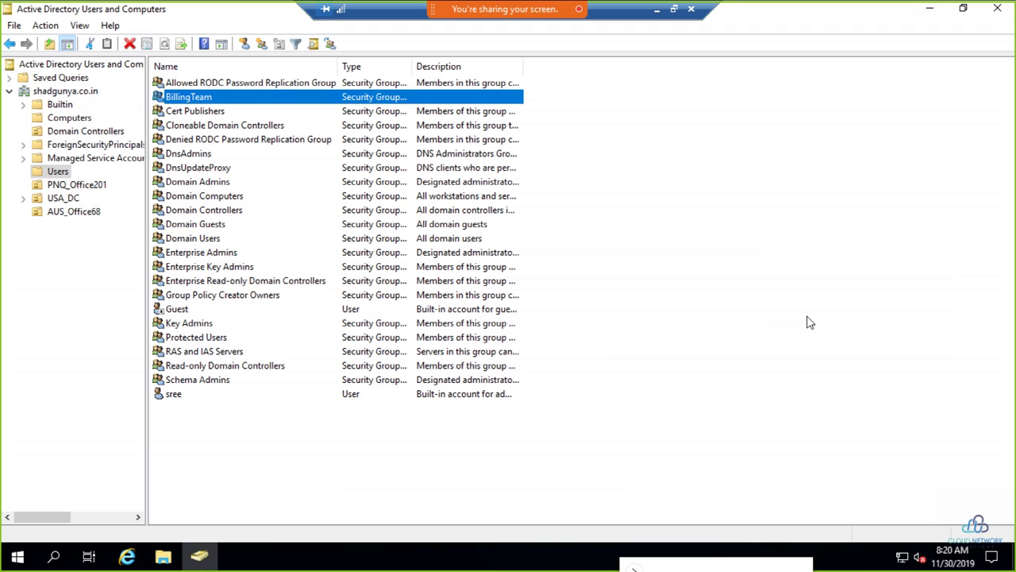
right_click(692, 159)
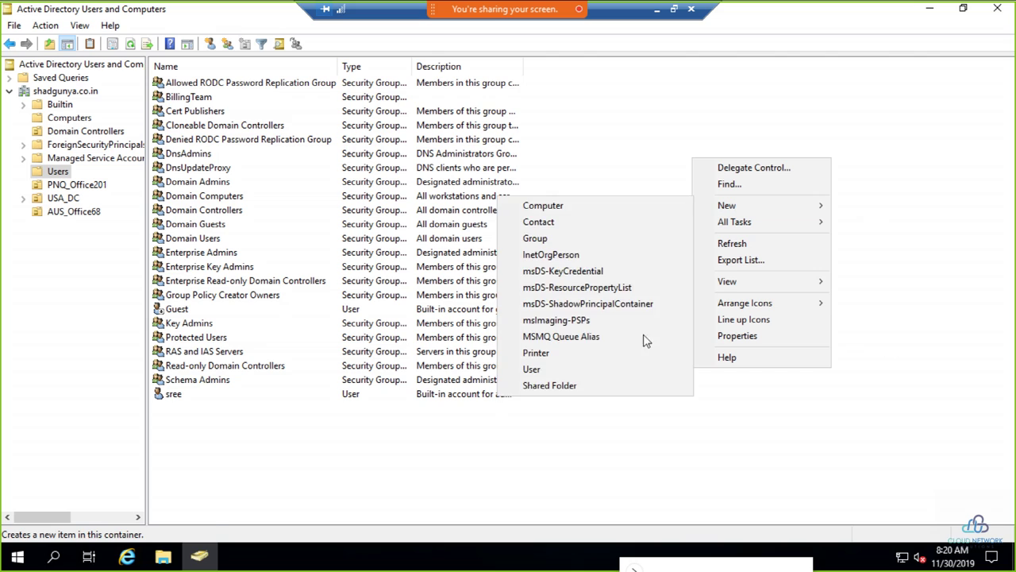
click(565, 237)
text(US)
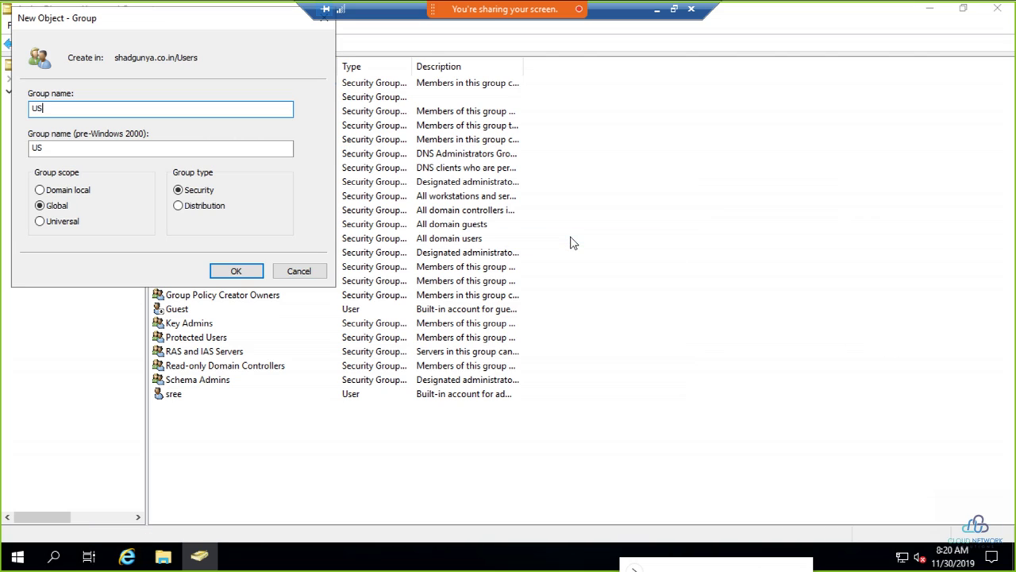
text(MGMT)
key(Return)
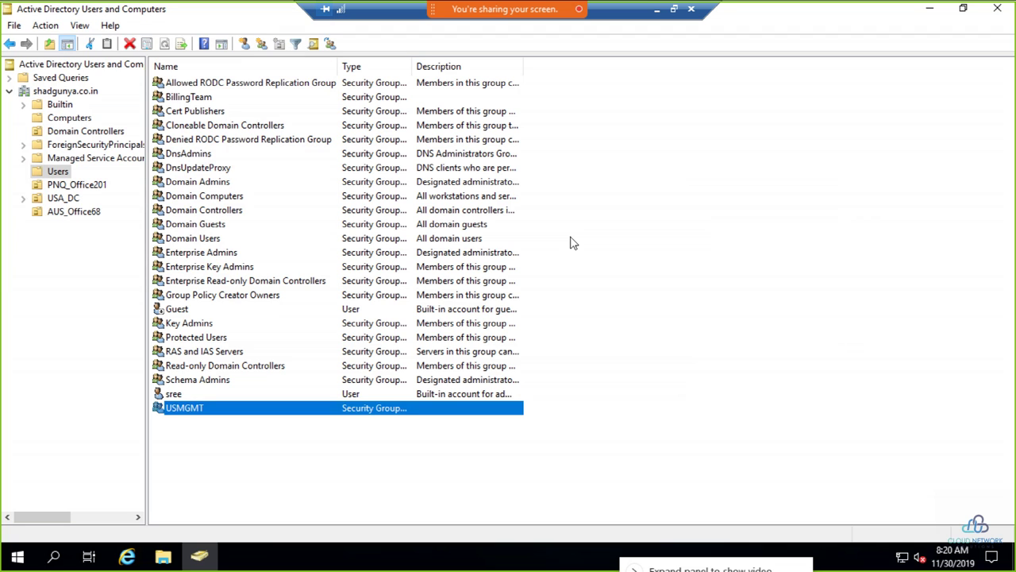
Create the OffshoreMgmt security group in Users
right_click(677, 270)
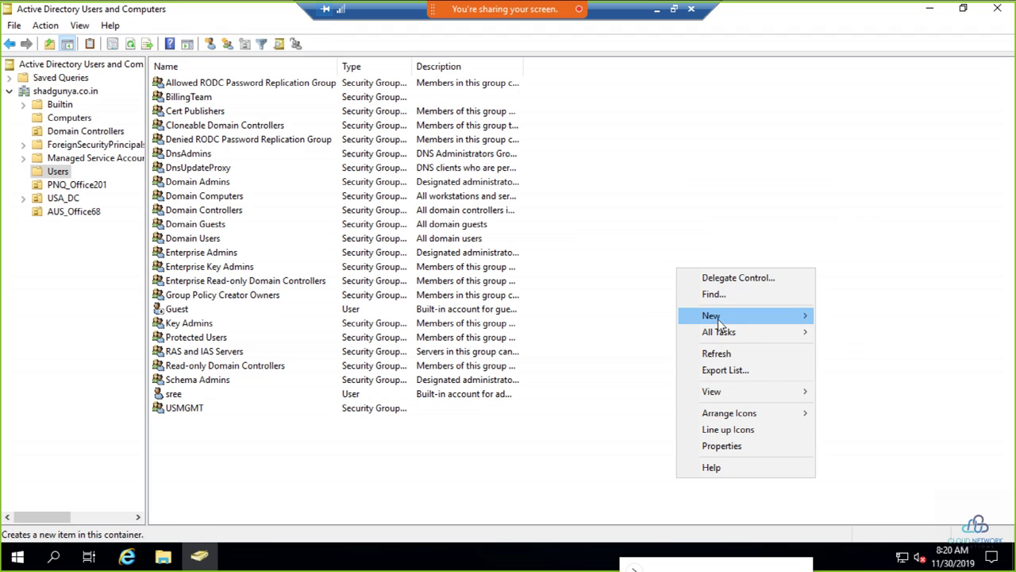
mouse_move(711, 318)
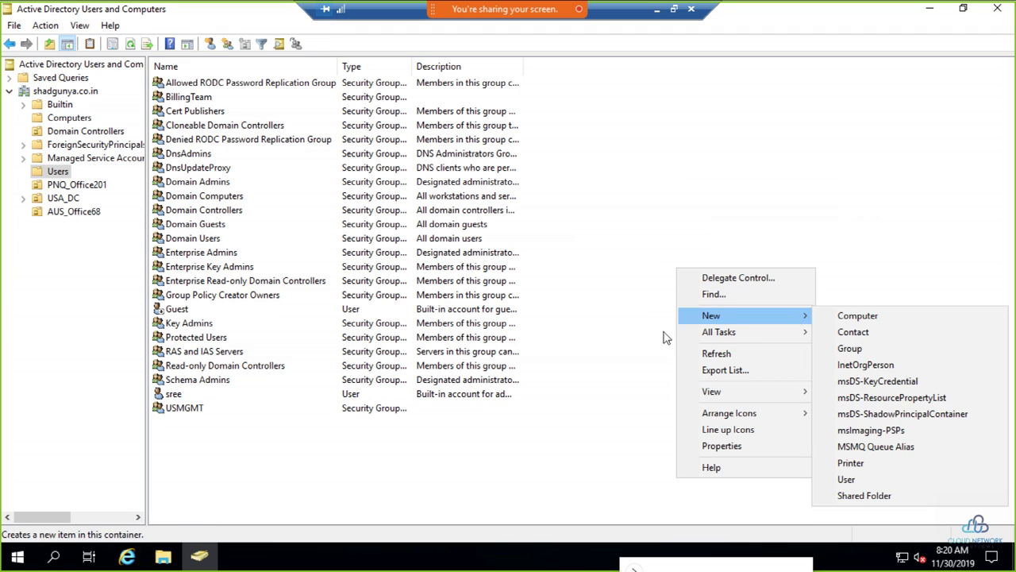
click(865, 348)
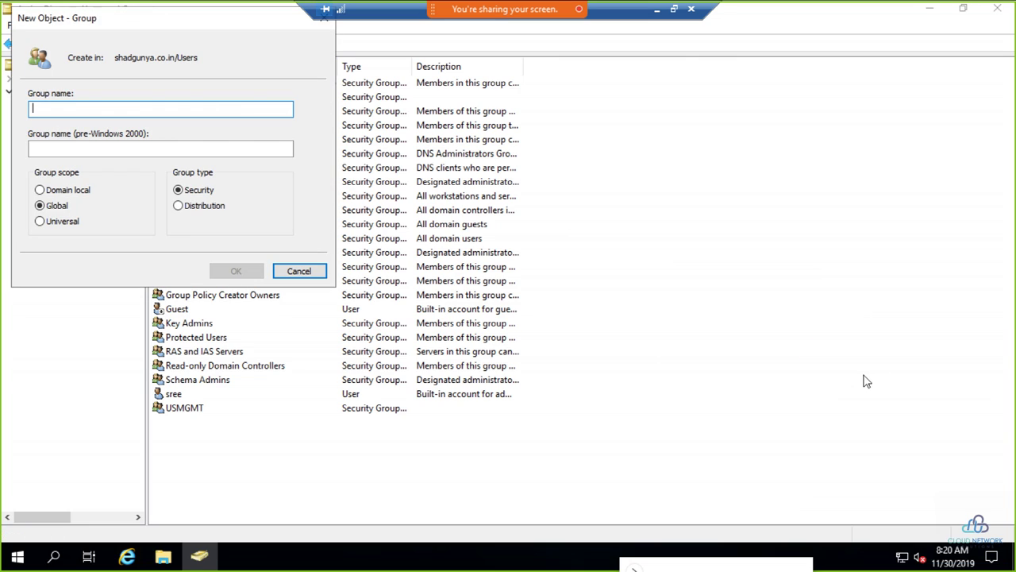
text(I)
key(BackSpace)
key(BackSpace)
key(BackSpace)
text(Offshore)
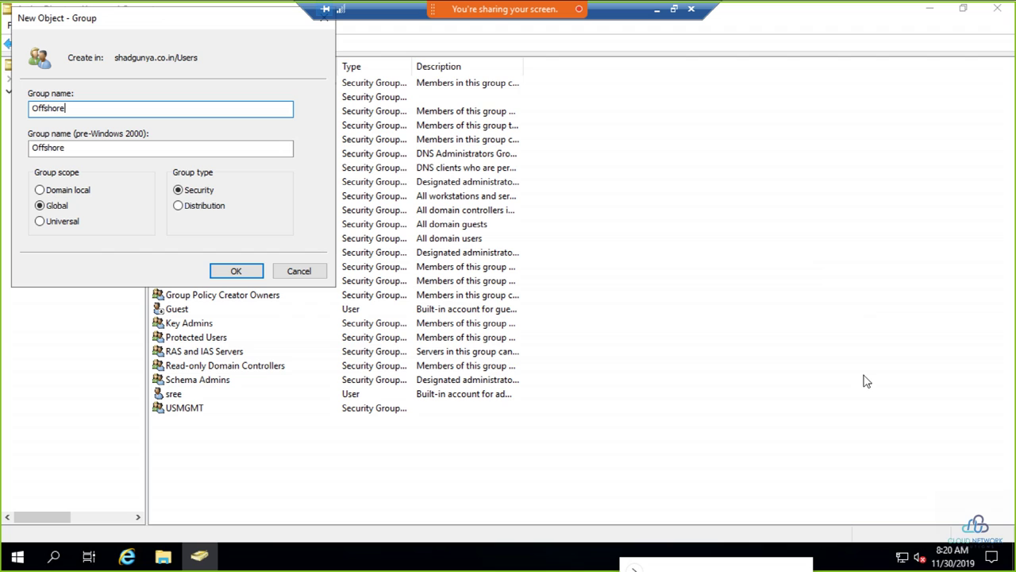
text(Mgmt)
key(Return)
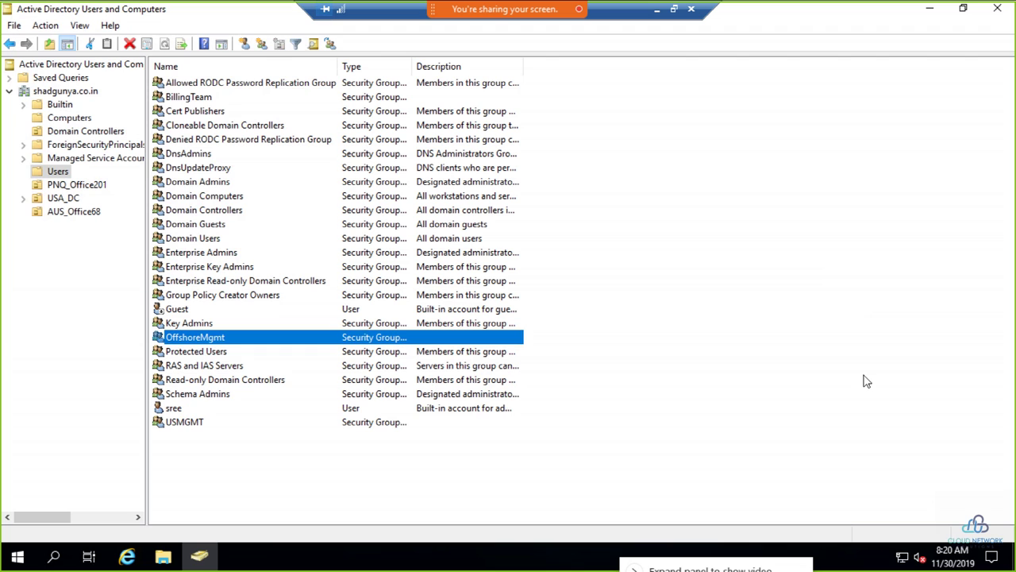
Create the SysAdmins security group in Users
right_click(685, 145)
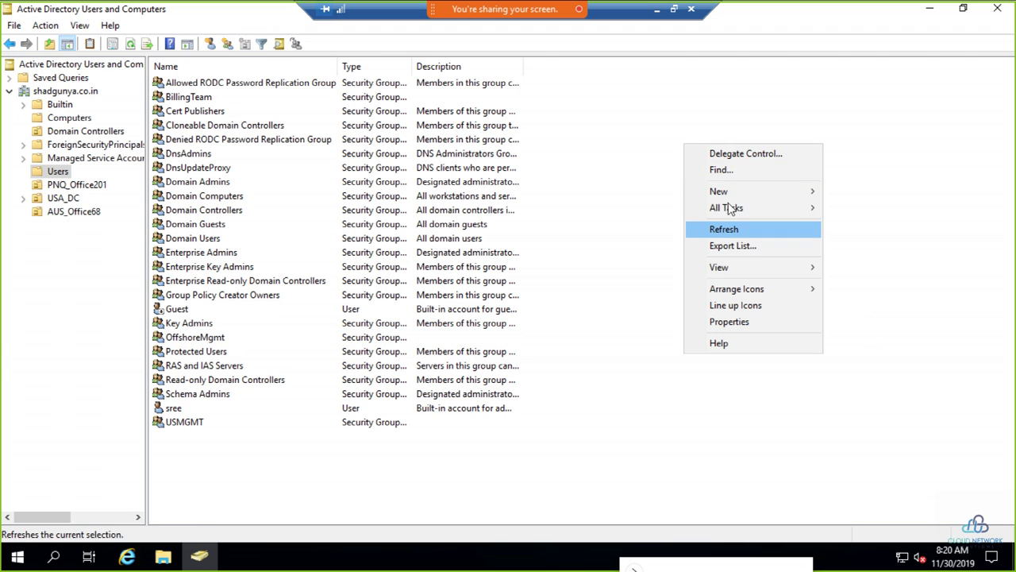
mouse_move(733, 194)
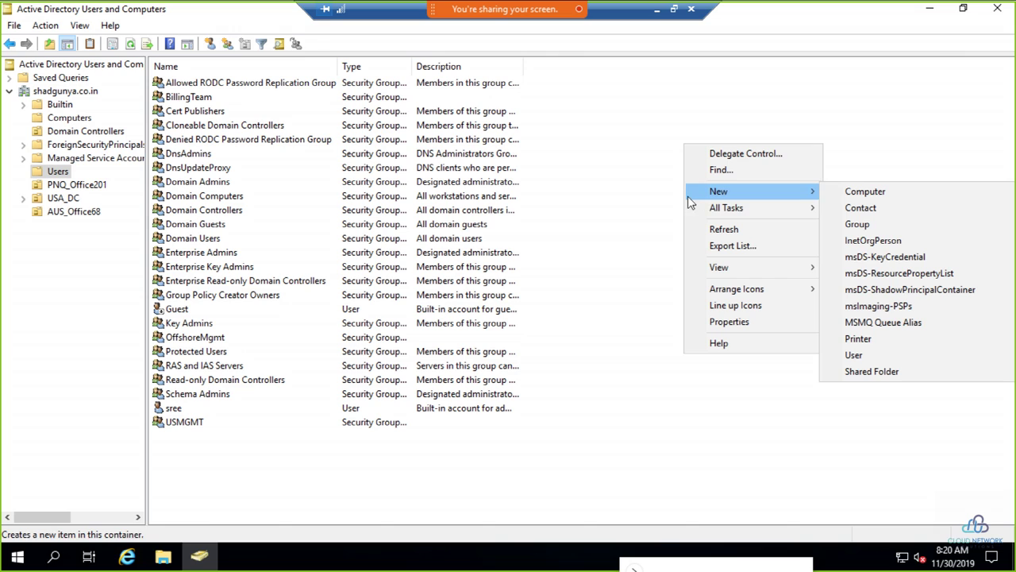
click(852, 225)
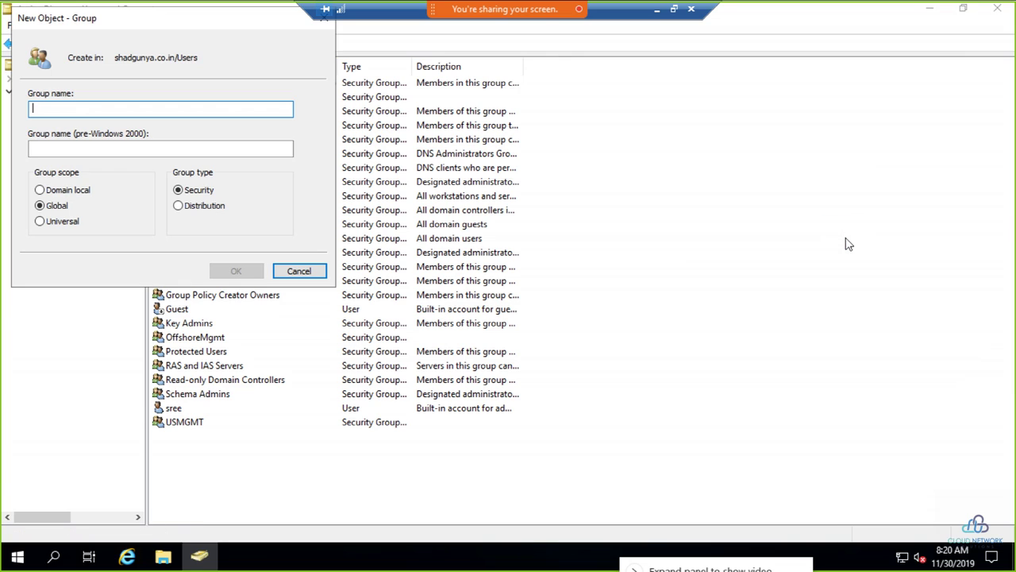
text(SysAdmins)
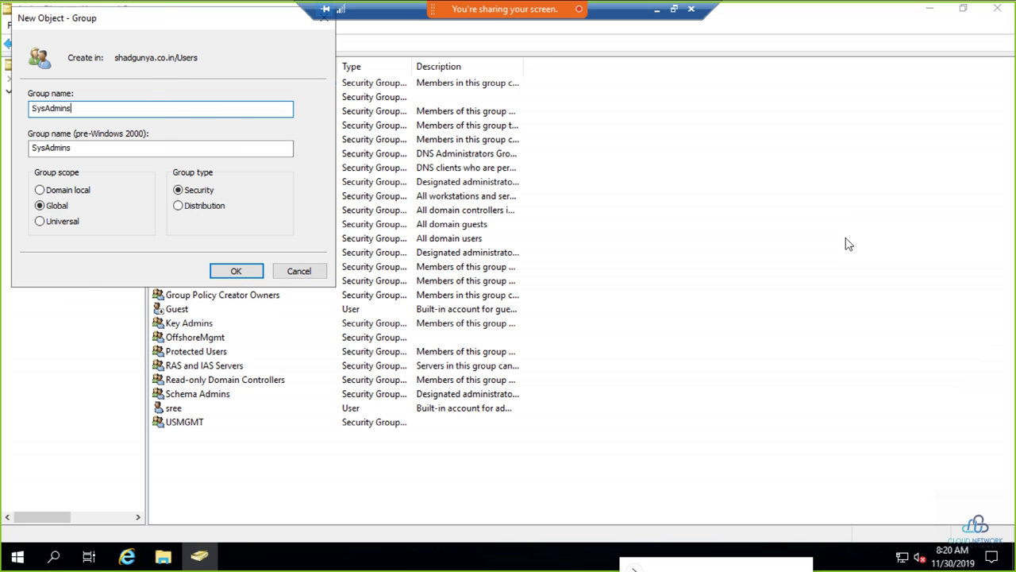
key(Return)
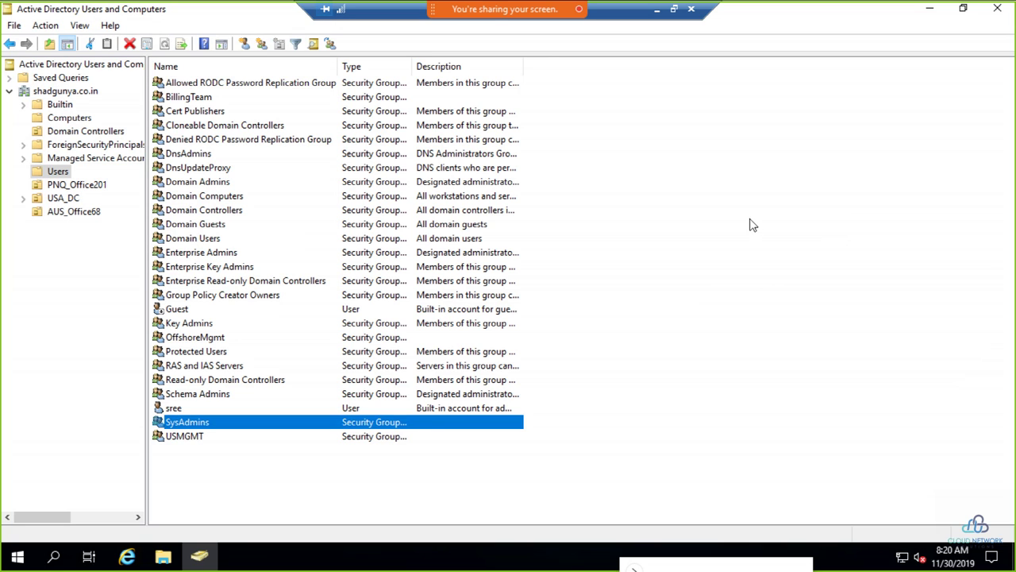
Create the Level1Techs security group in Users
right_click(751, 224)
mouse_move(810, 266)
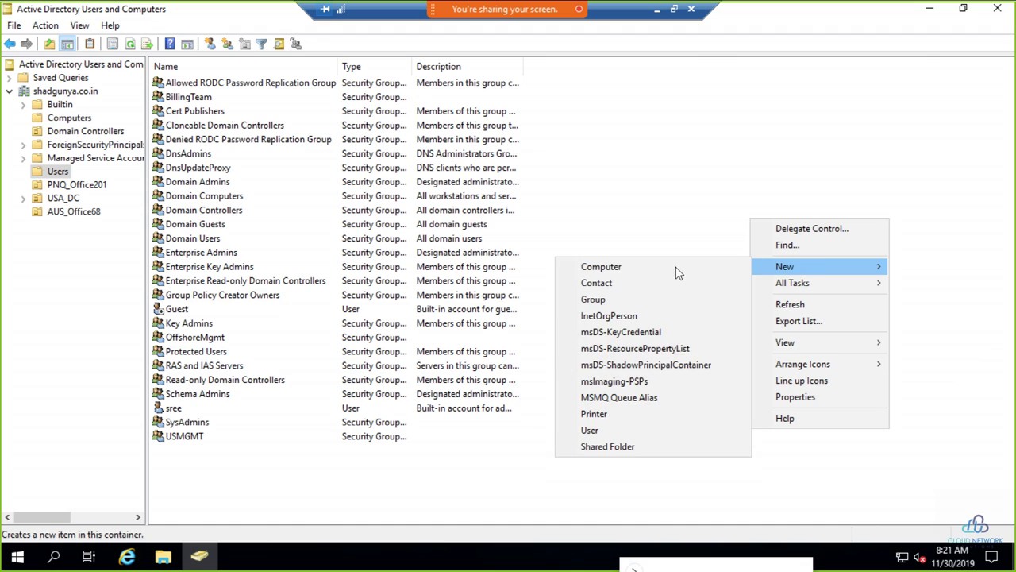
click(636, 297)
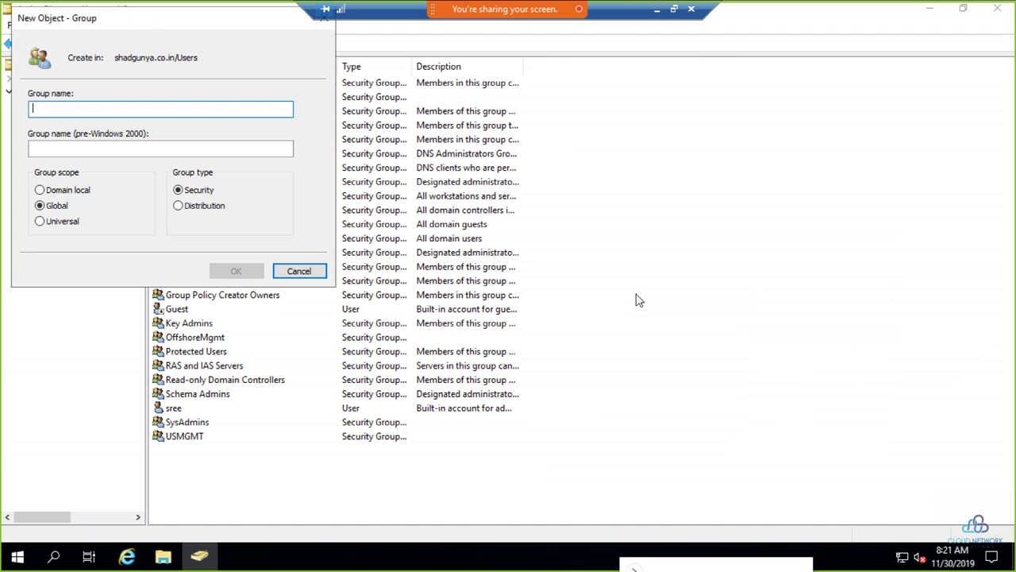
text(LevelTechs)
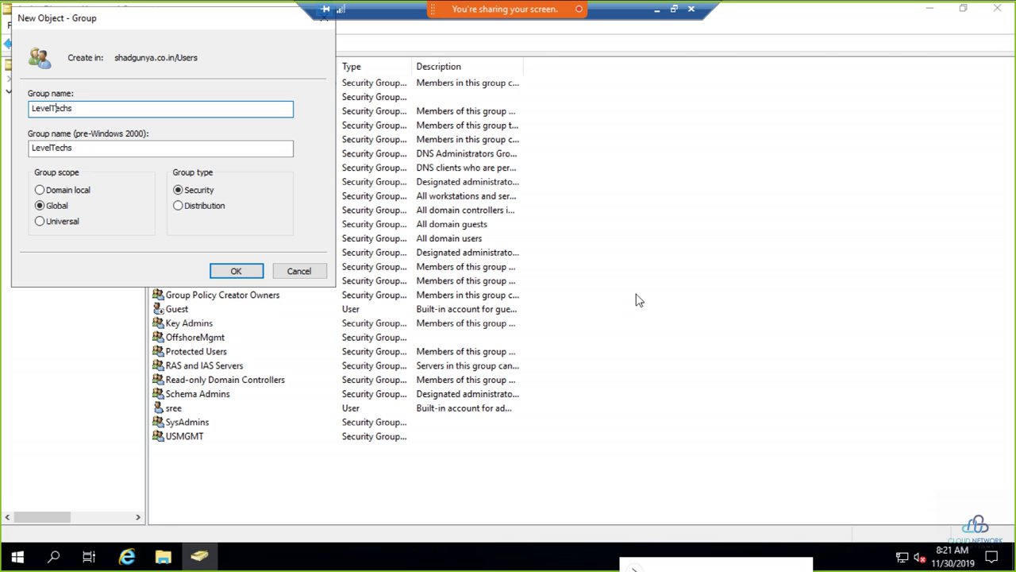
text(1)
key(Return)
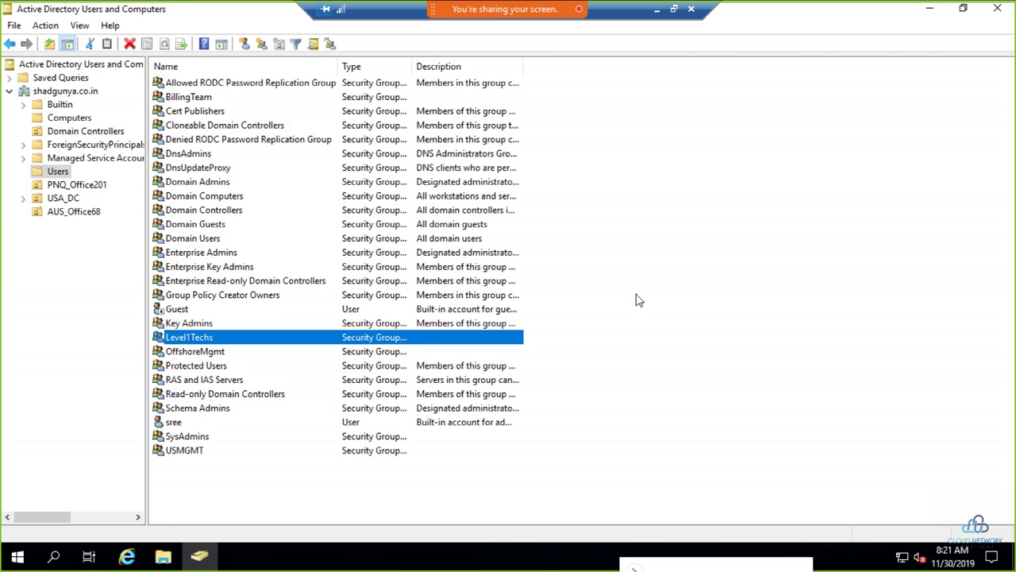
right_click(670, 232)
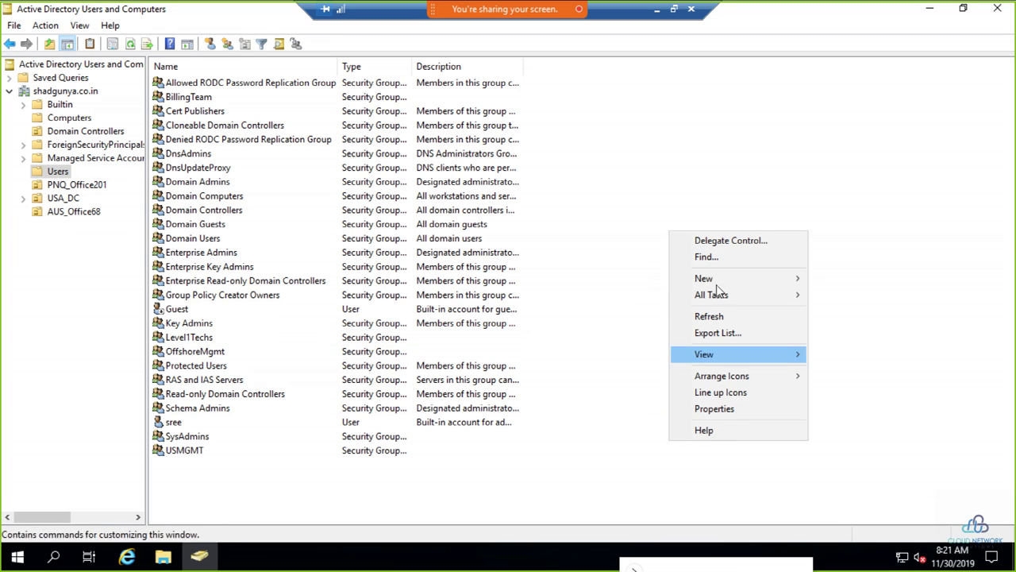
Begin a new user account, entering its first name and logon name
mouse_move(717, 279)
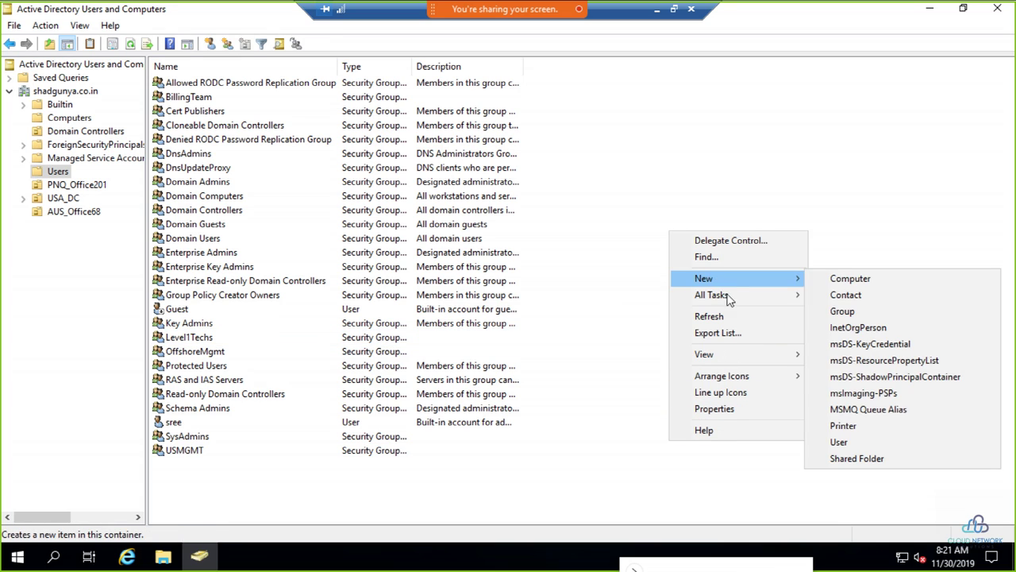
click(843, 442)
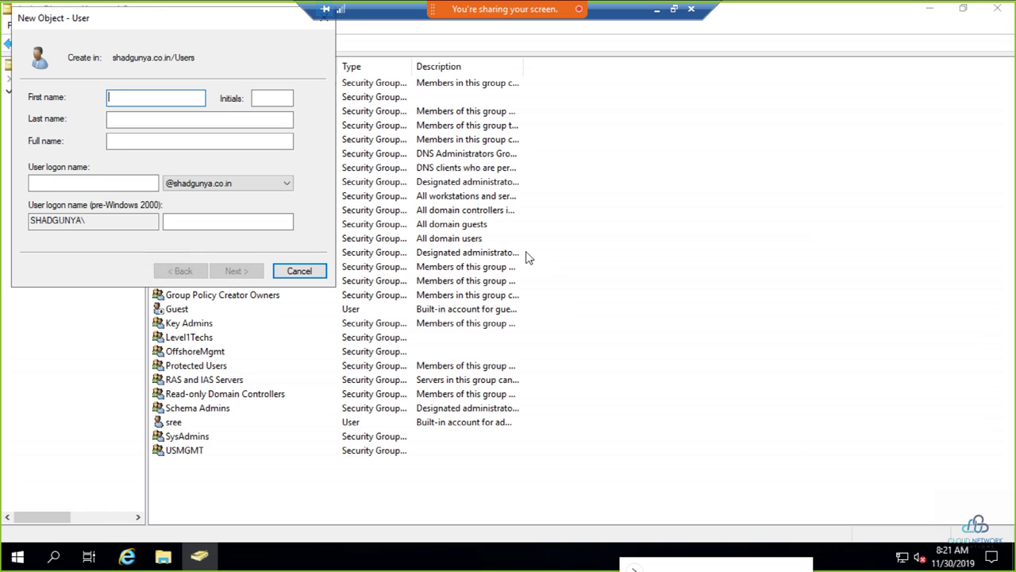
text(user)
key(BackSpace)
key(BackSpace)
key(BackSpace)
key(BackSpace)
key(BackSpace)
text(amit)
click(111, 187)
text(am)
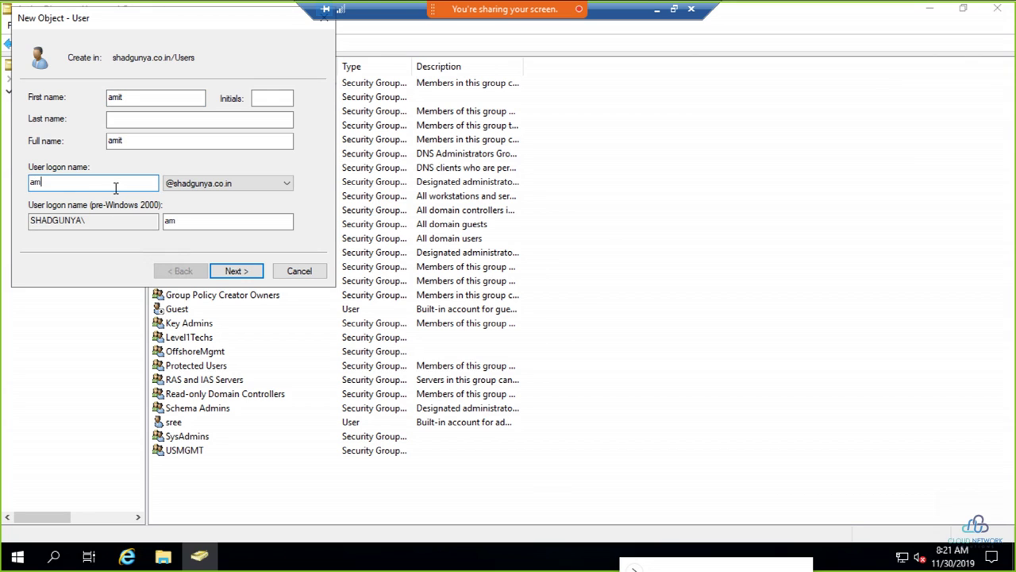
text(it)
key(Return)
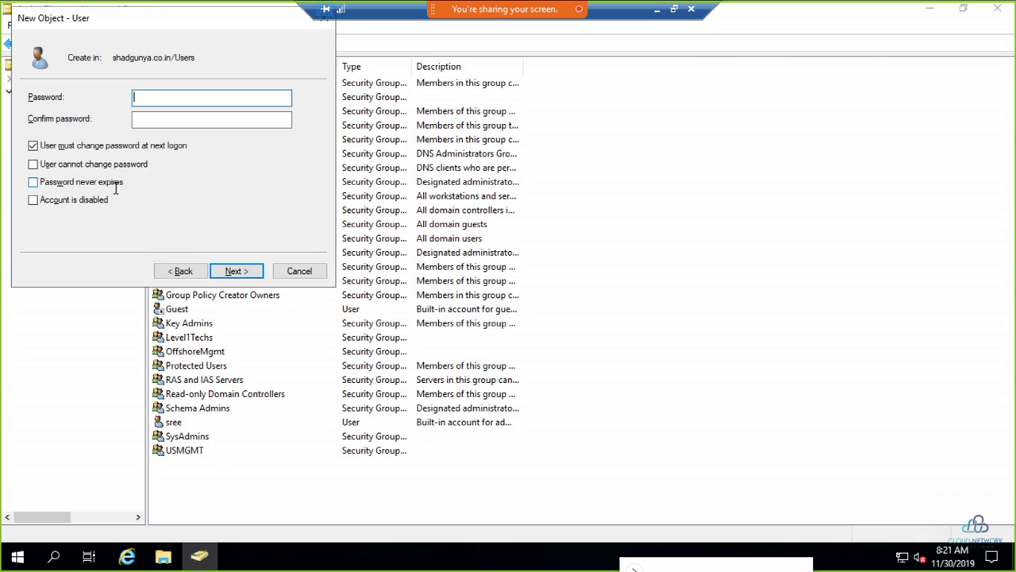
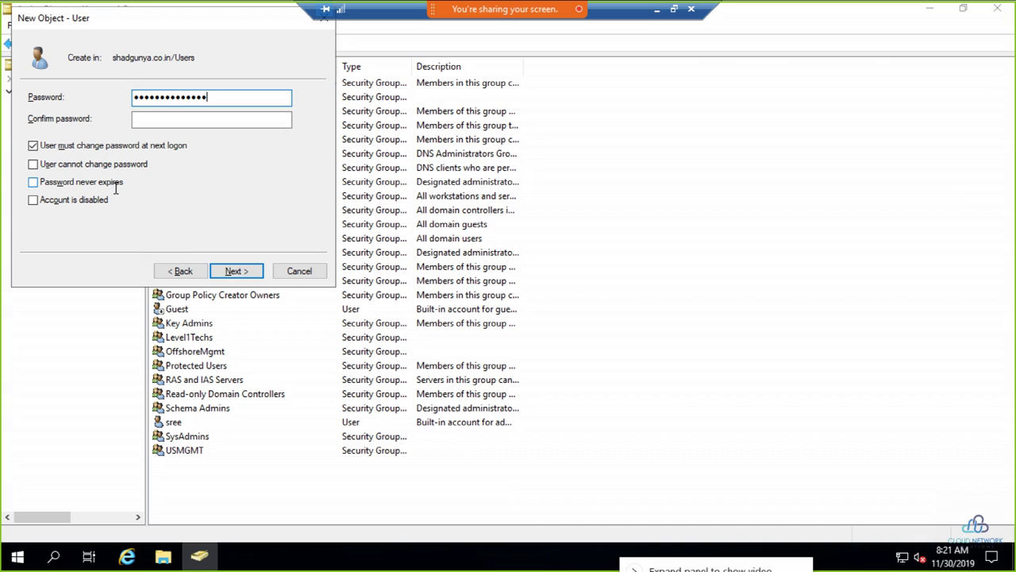
Set the user's password with no forced change at next logon and finish
key(Tab)
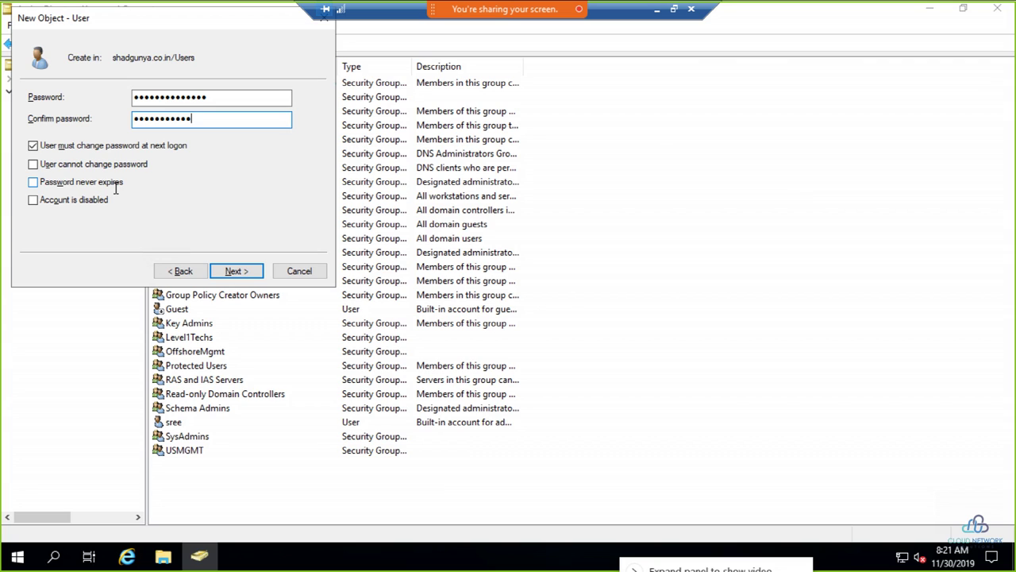
click(72, 147)
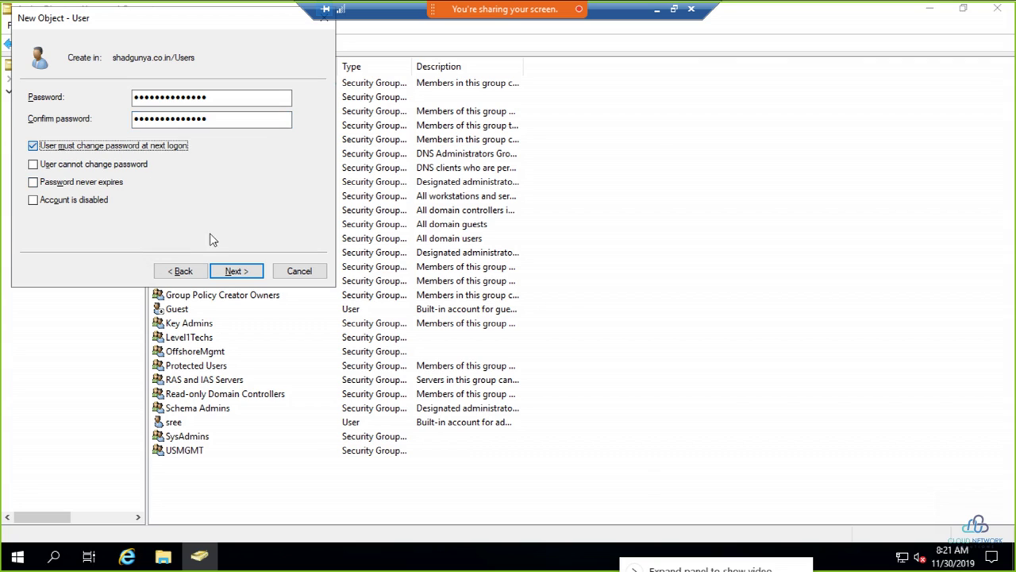
click(231, 272)
click(233, 270)
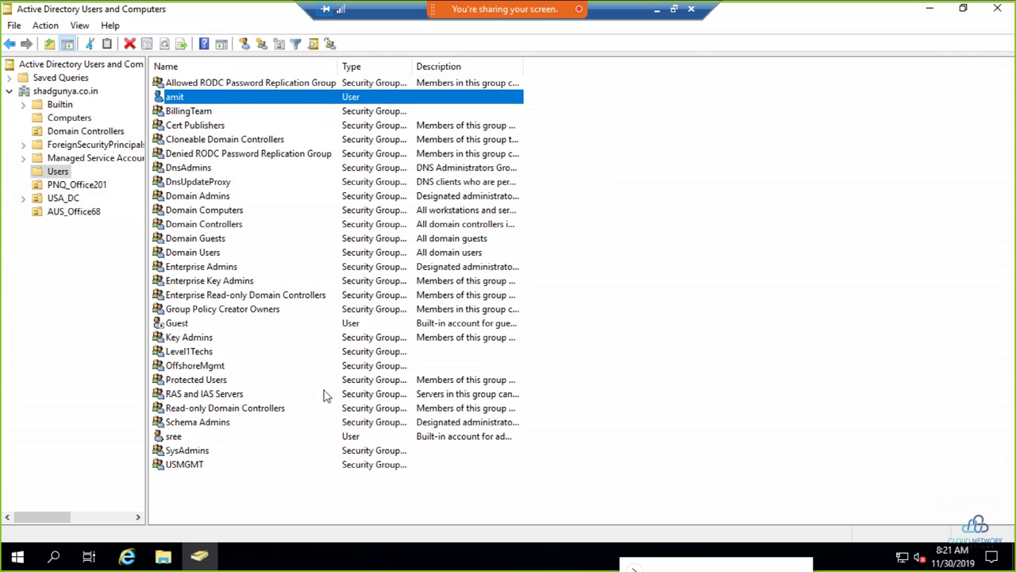
Begin a second new user with its first name and logon name entered
right_click(702, 182)
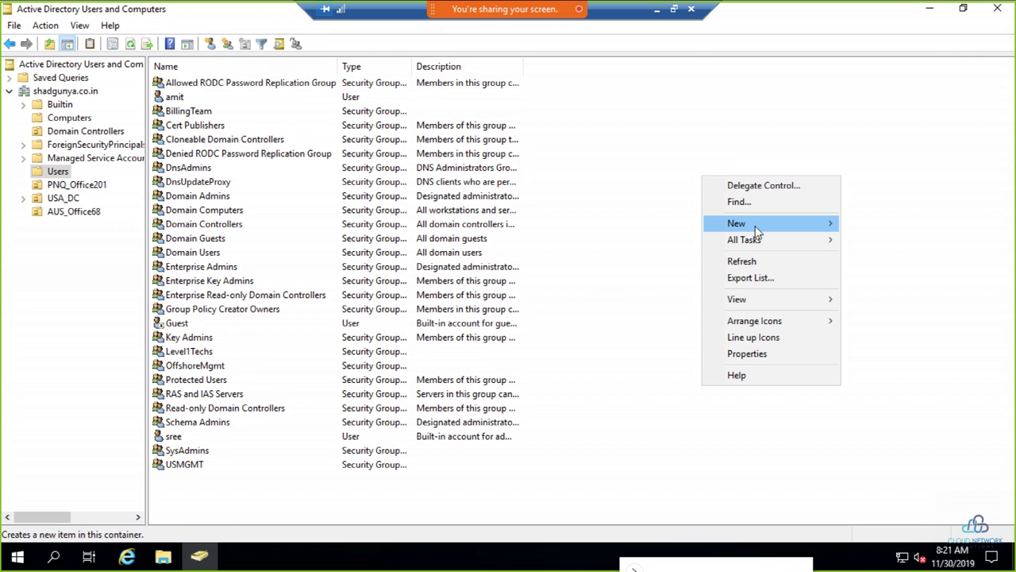
mouse_move(755, 226)
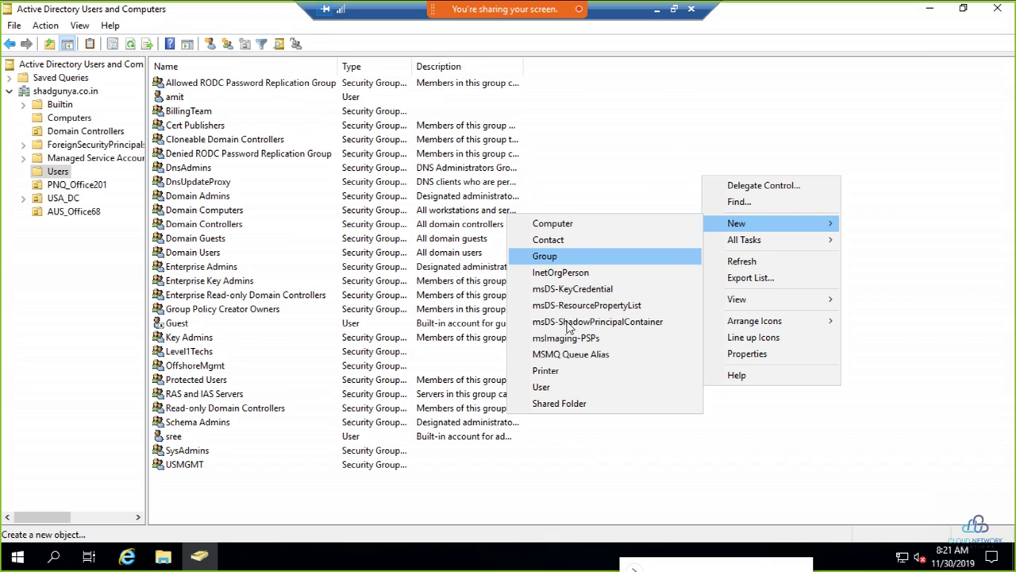
click(561, 381)
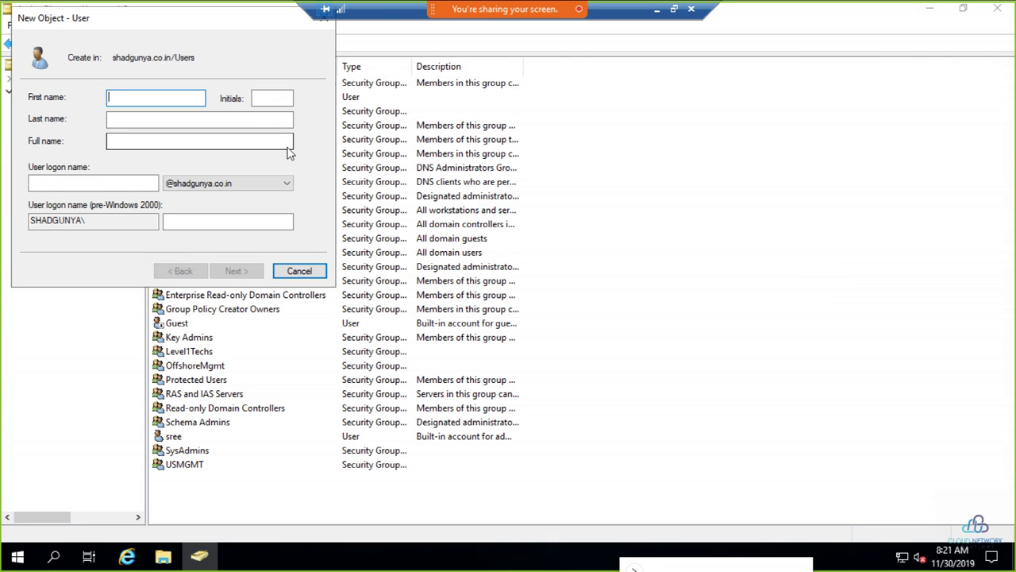
text(Jay)
key(Tab)
key(Tab)
key(Tab)
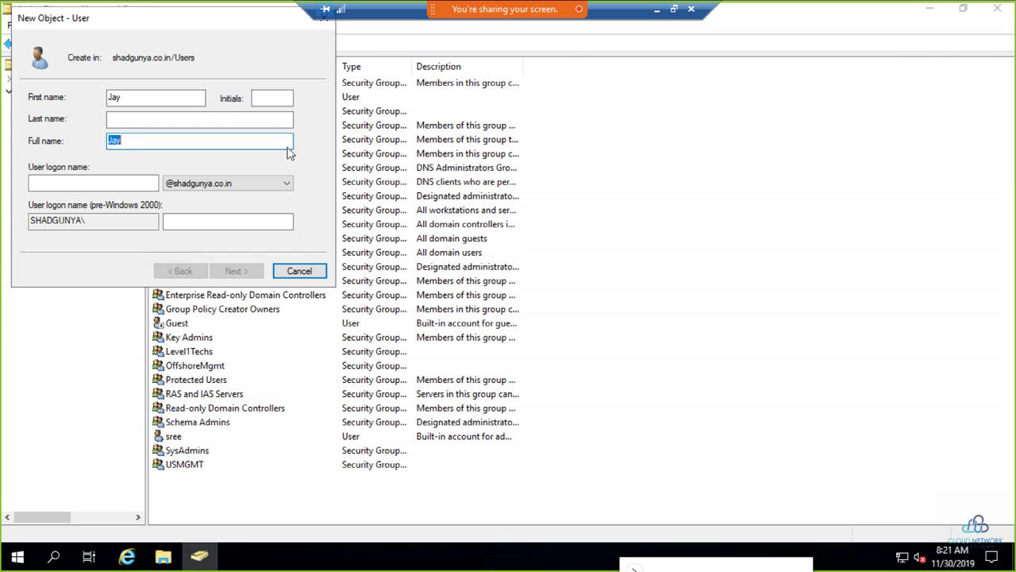
key(Tab)
text(jay)
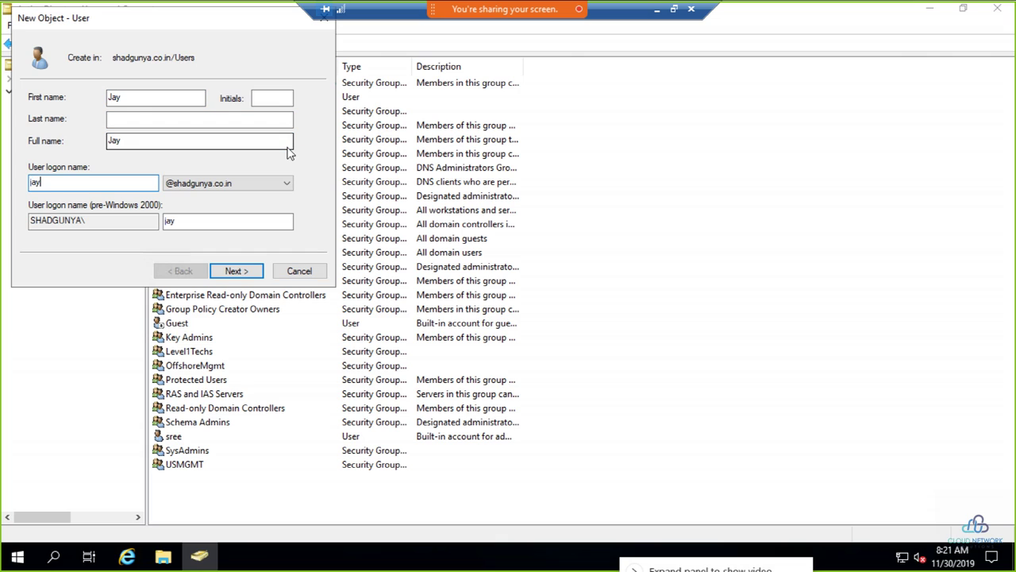
key(Return)
Set and confirm its password, clear the forced change at next logon, and finish
text(•)
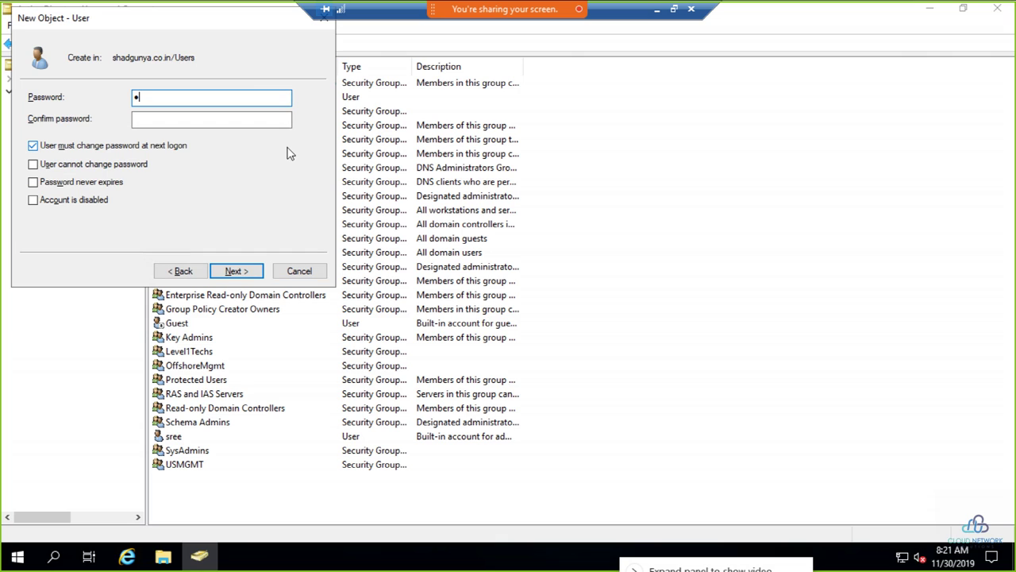
text(•••)
key(Tab)
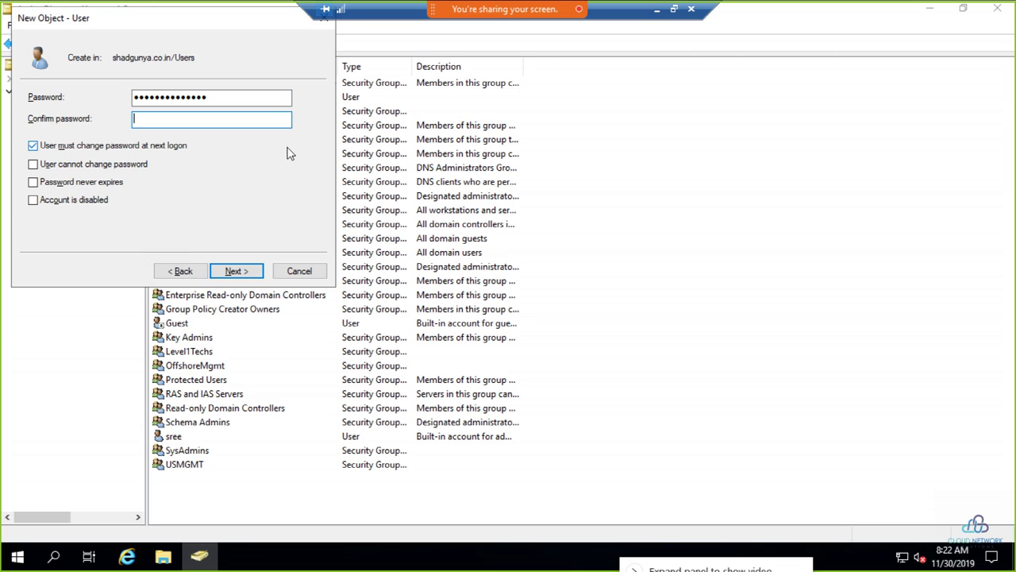
text(•••••••••••••)
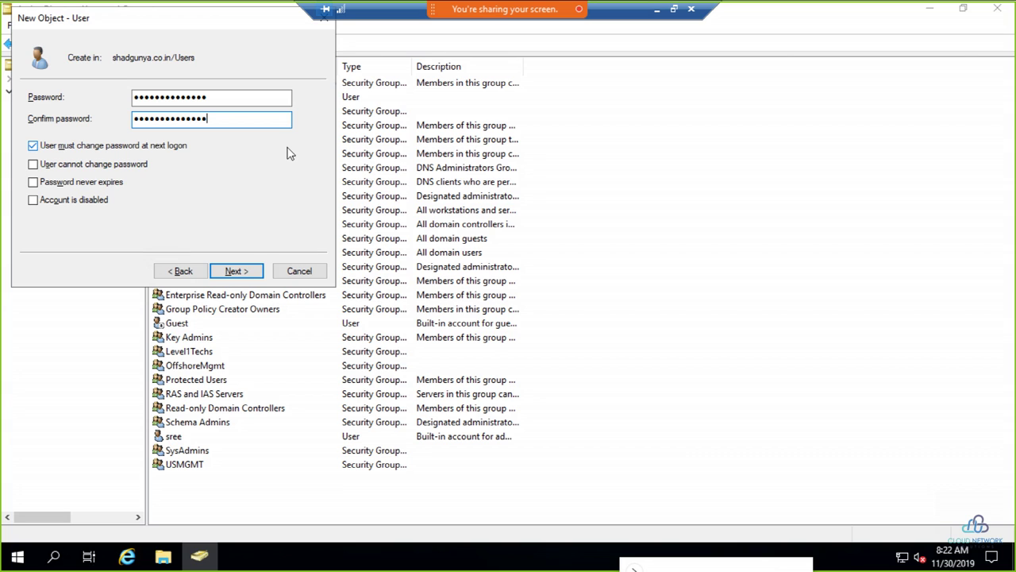
click(79, 147)
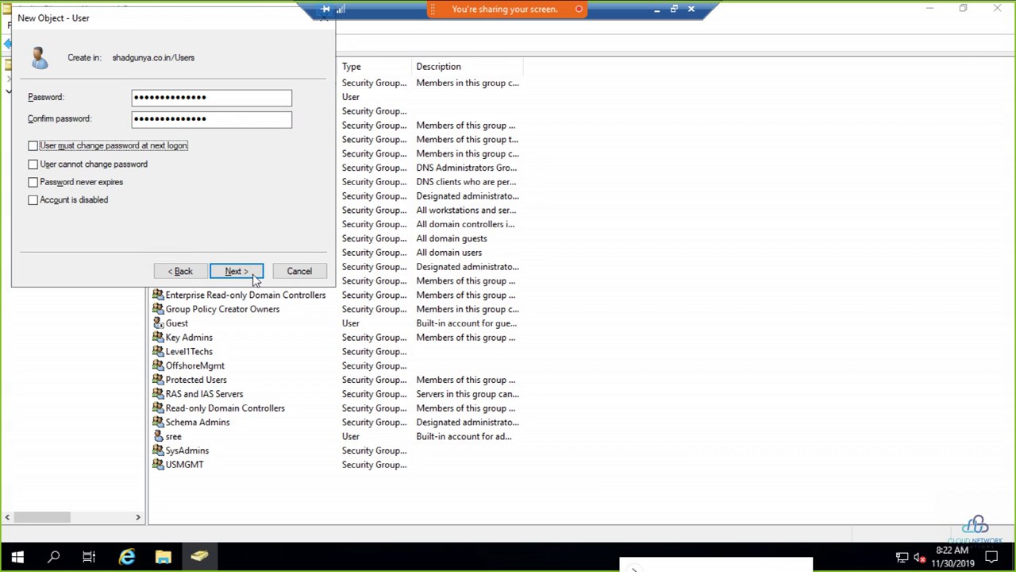
click(237, 270)
click(236, 271)
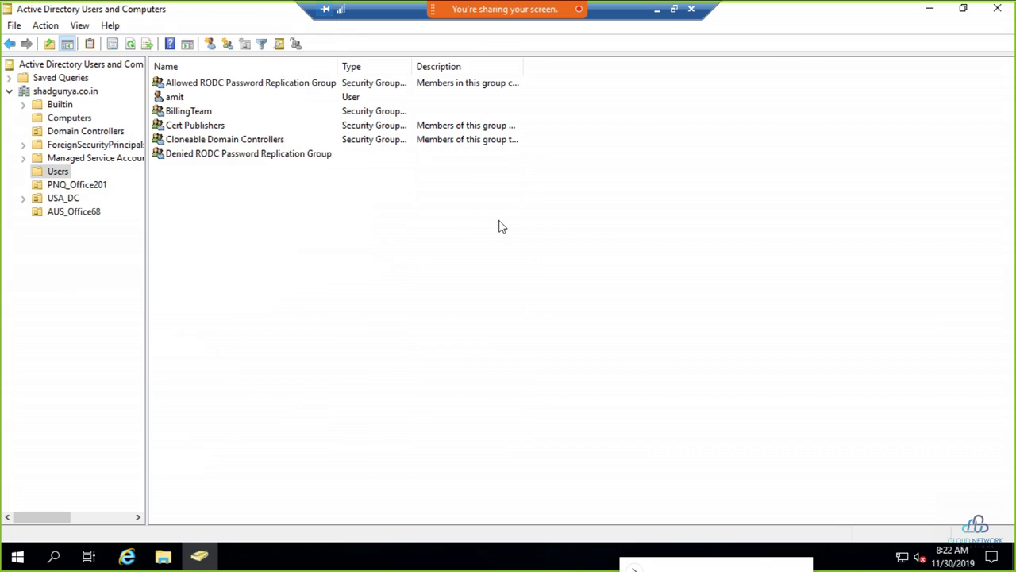
Begin a third new user, entering its first name and logon name
right_click(634, 192)
mouse_move(692, 240)
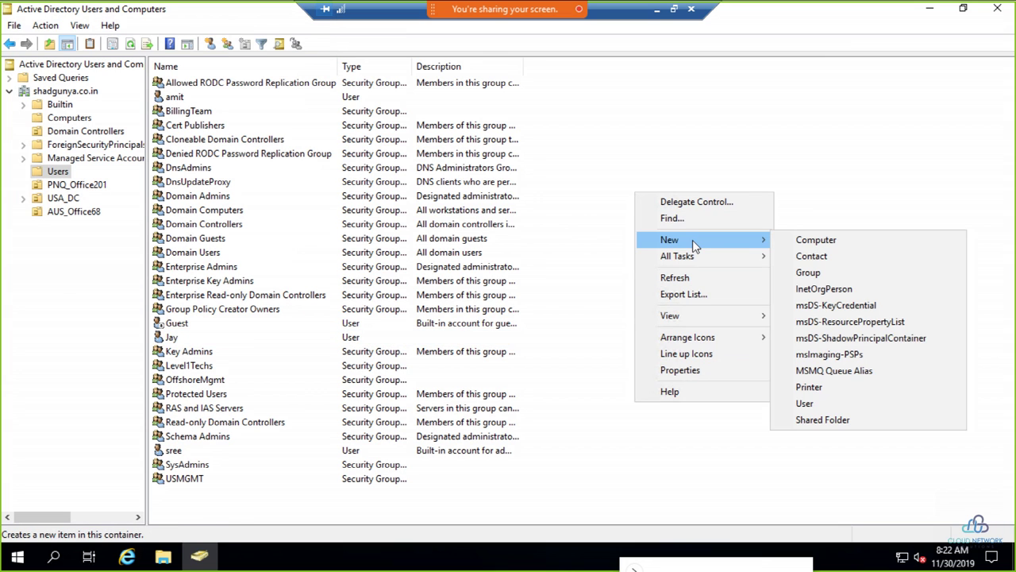
click(818, 404)
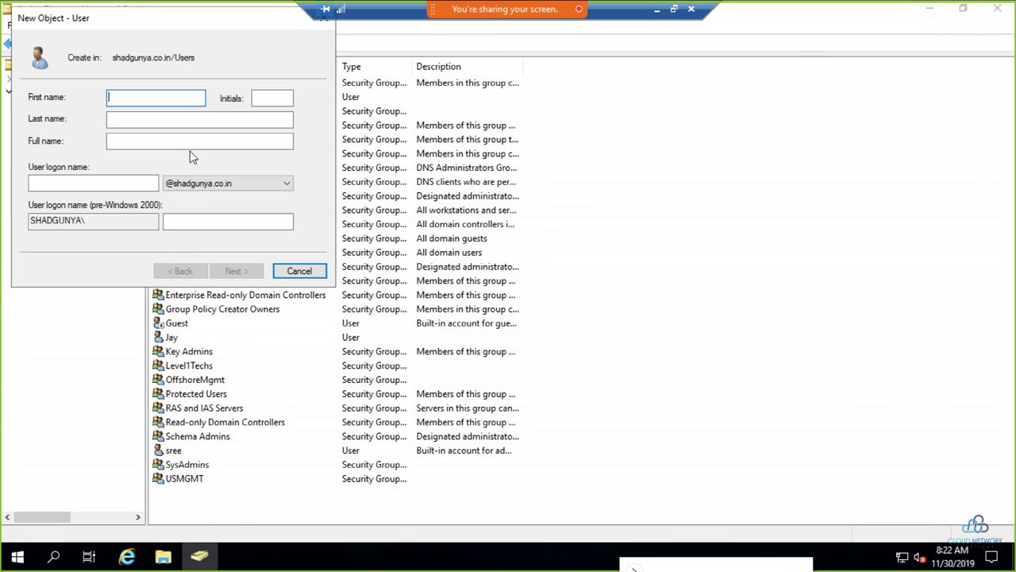
text(saif)
key(Tab)
key(Tab)
key(Tab)
key(Tab)
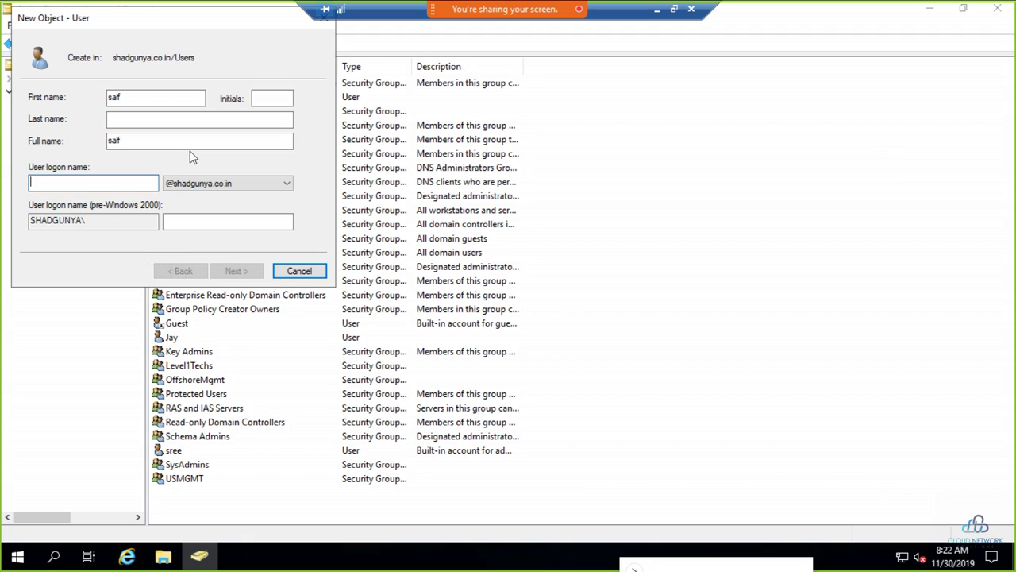
text(saif)
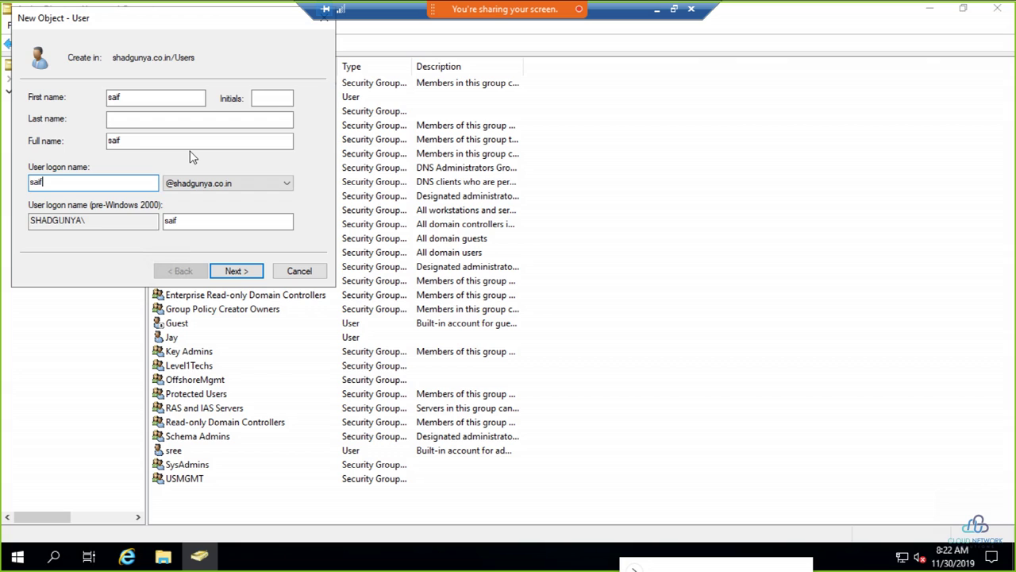
key(Return)
Give the third user a confirmed password without forced change and finish
text(••)
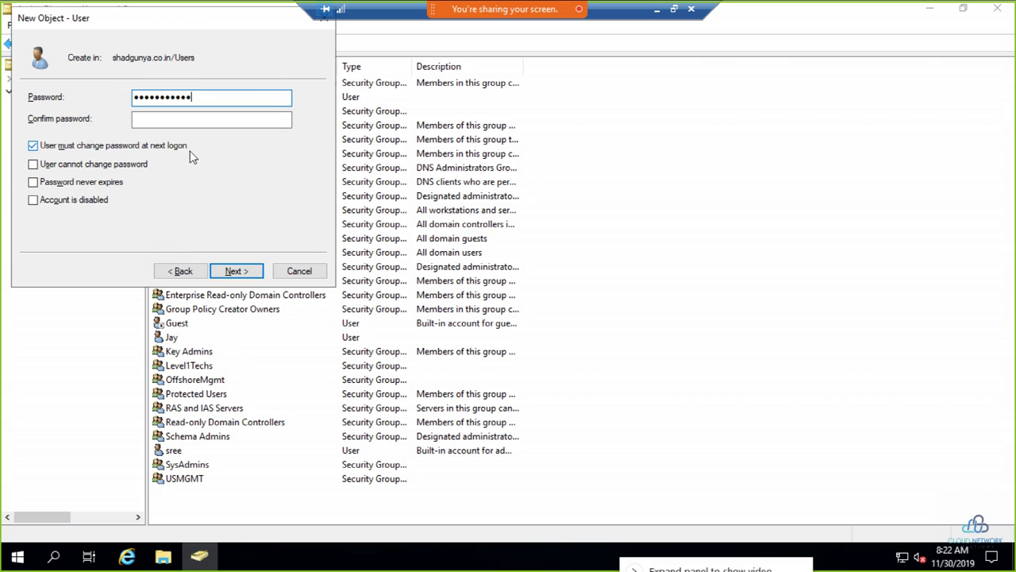
key(Tab)
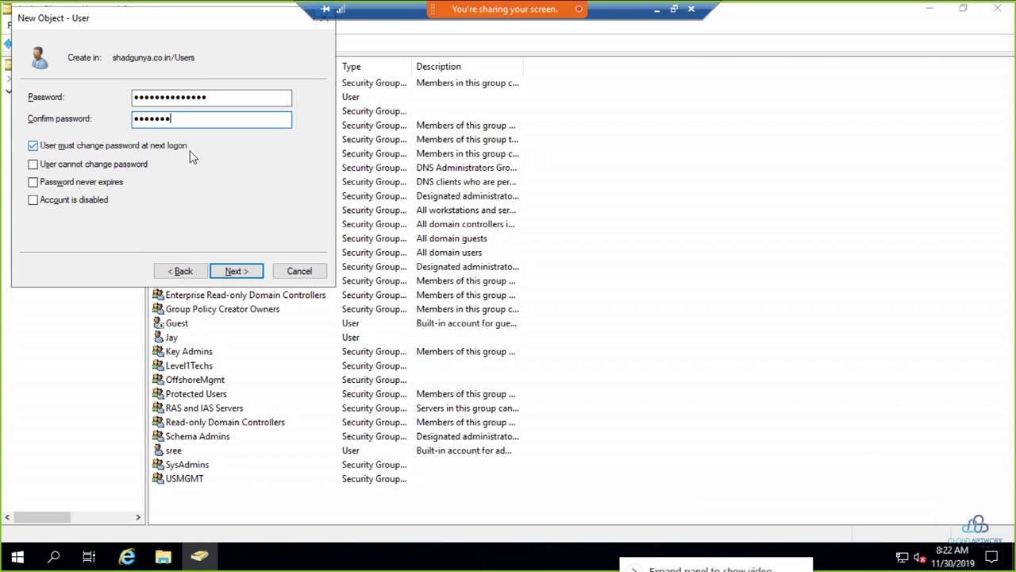
text(••••••••••••)
click(46, 147)
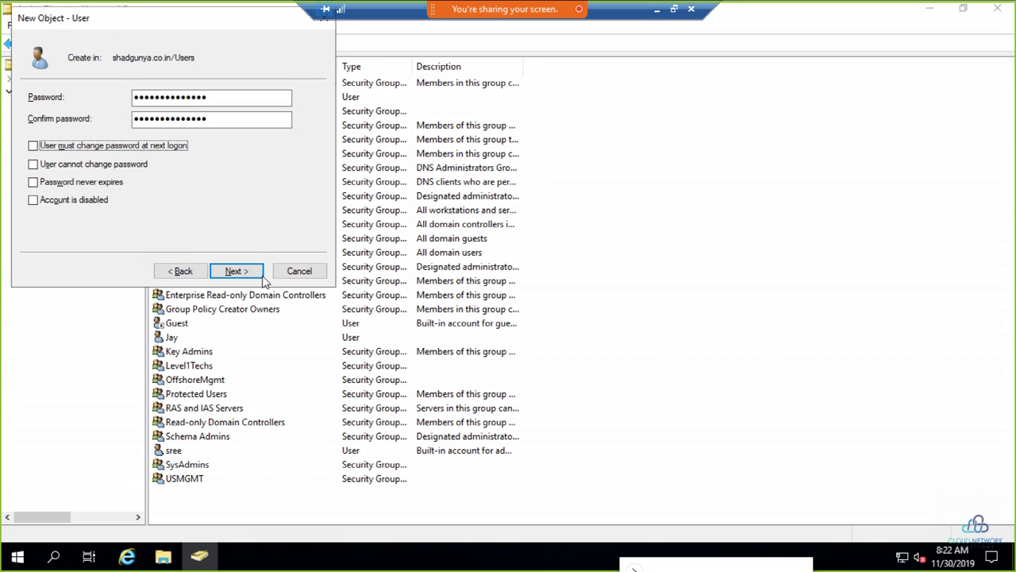
click(252, 274)
click(248, 273)
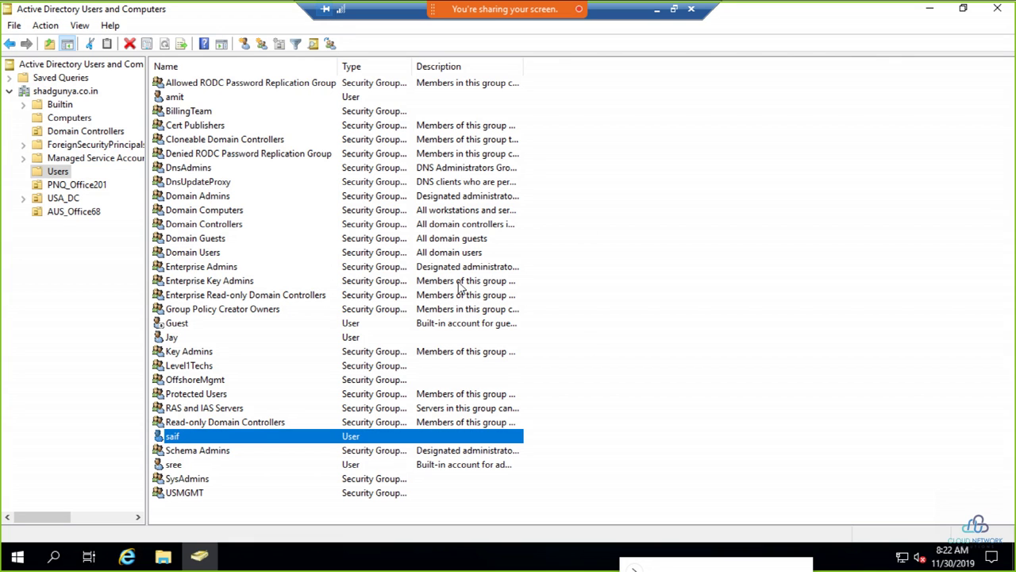
Start a new user in Users with first name 'srinivas' and logon name 'sriniva'
right_click(642, 172)
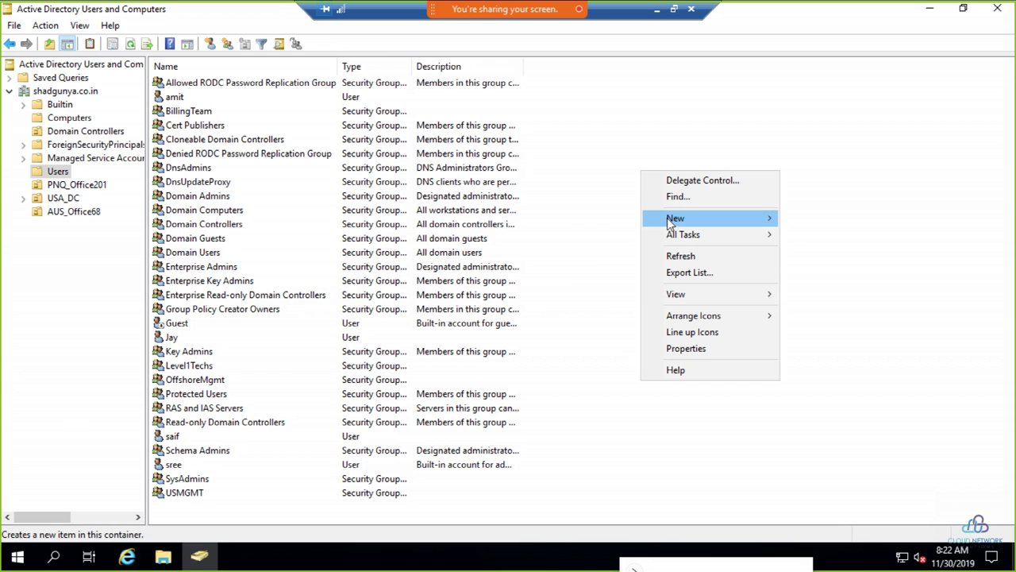
mouse_move(671, 223)
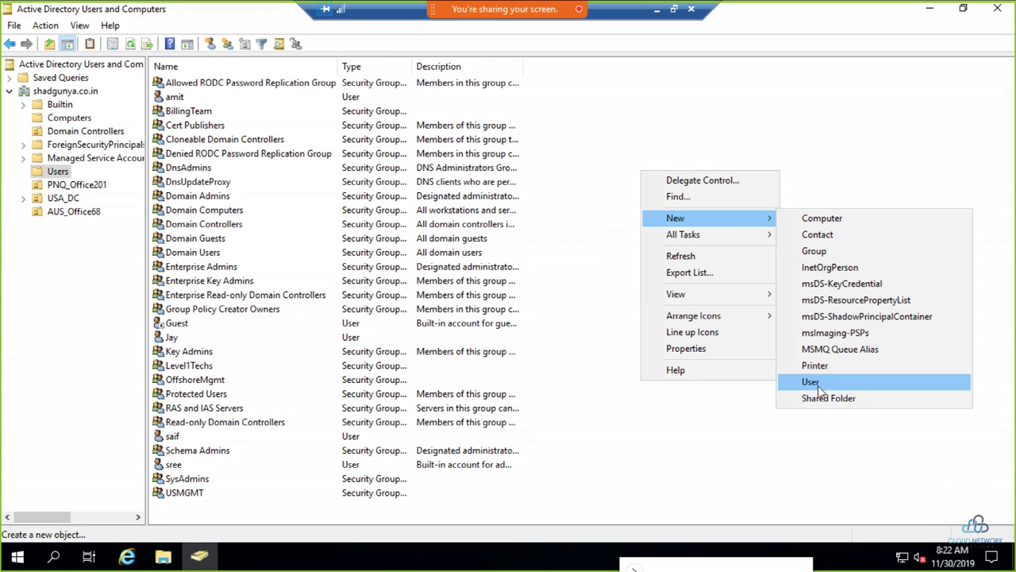
click(818, 383)
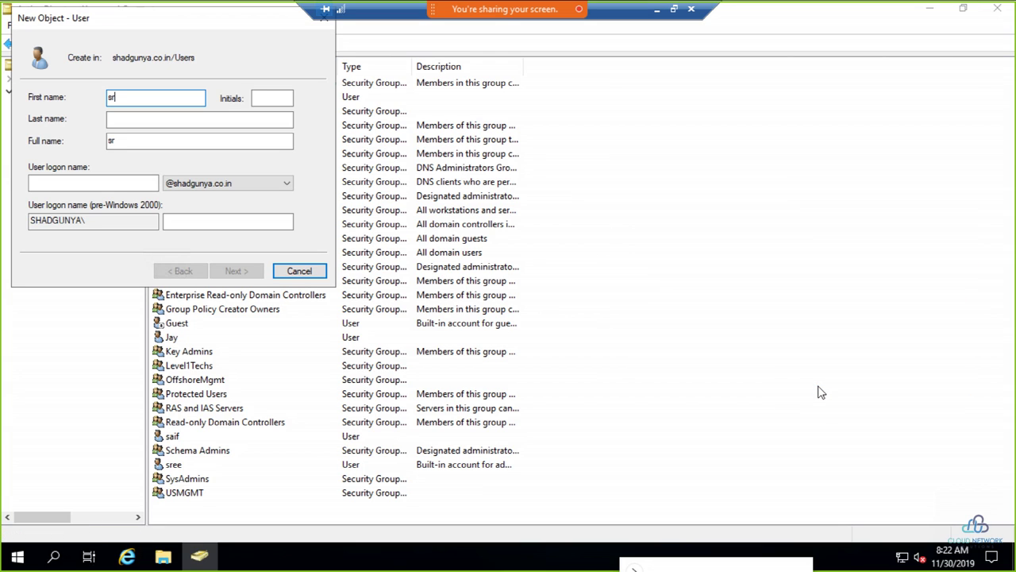
text(srinivas)
key(Tab)
key(Tab)
key(Tab)
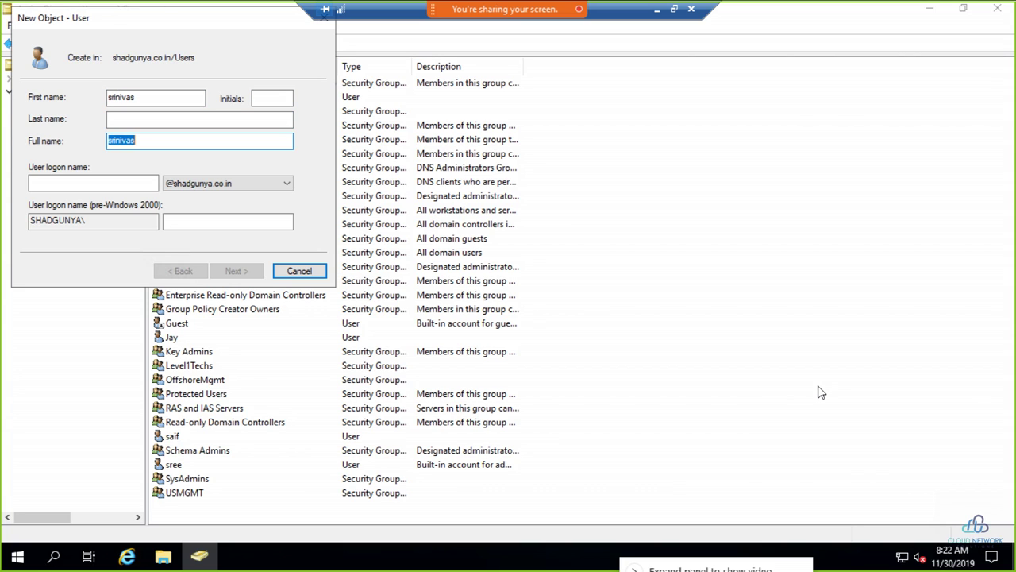
key(Tab)
text(srinivas)
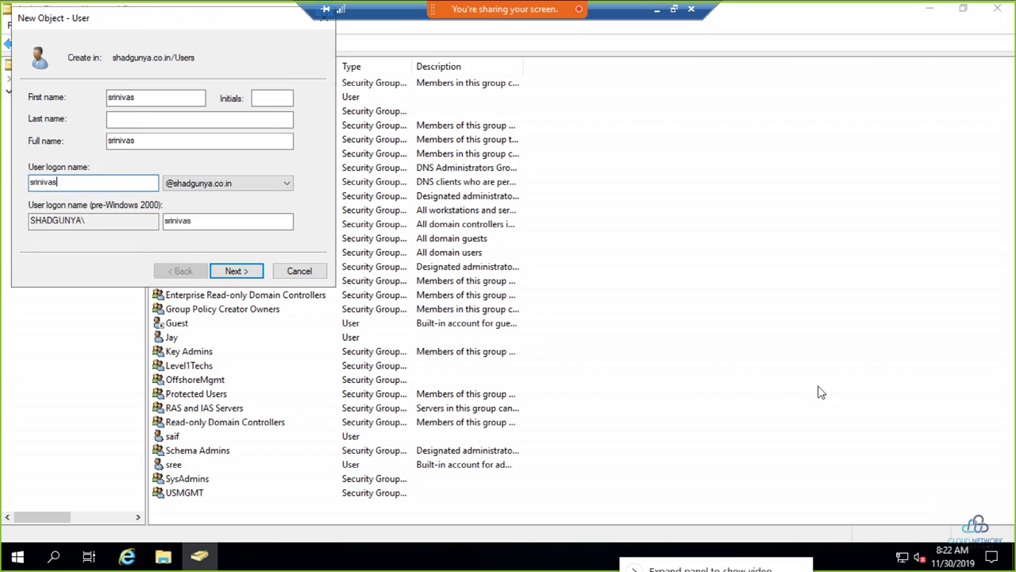
key(Return)
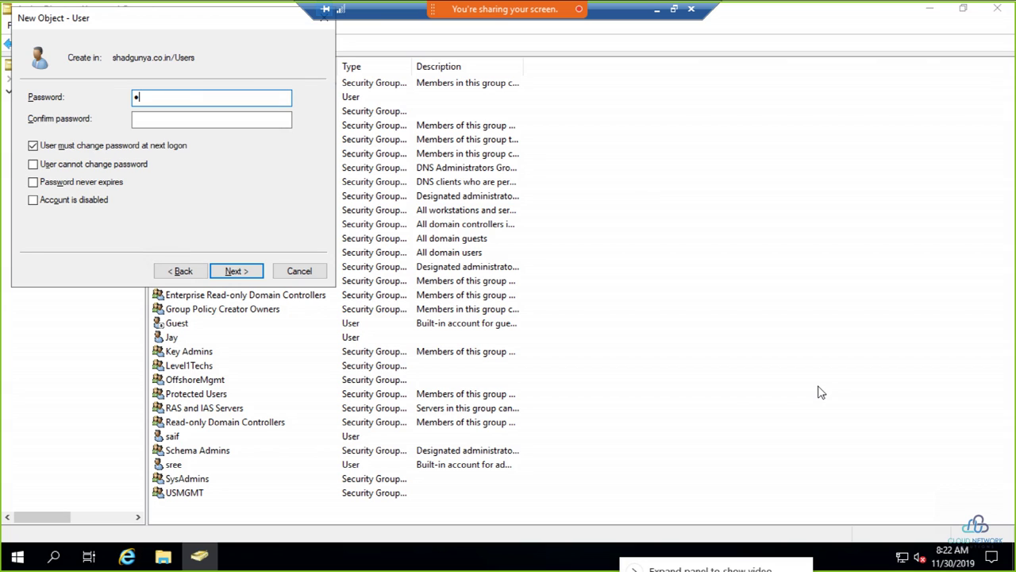
Set srinivas's password with no forced change at next logon and finish creating the user
text(••)
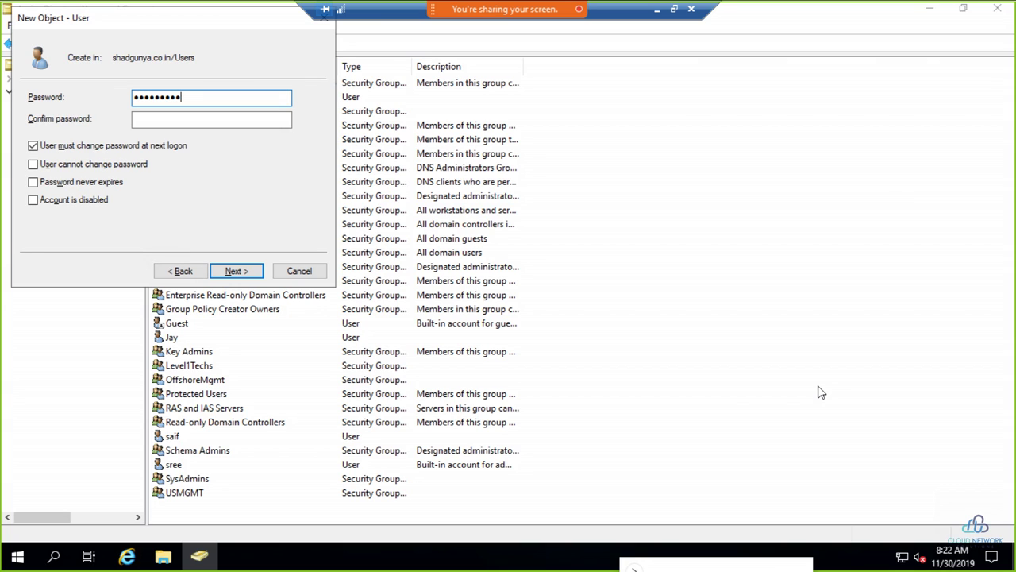
text(•••••••)
key(Tab)
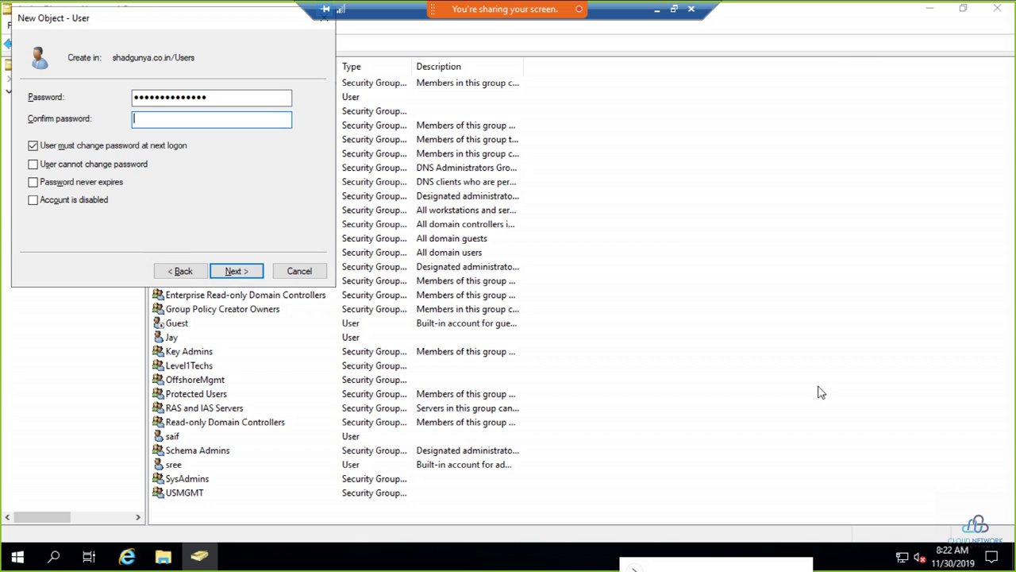
text(•••)
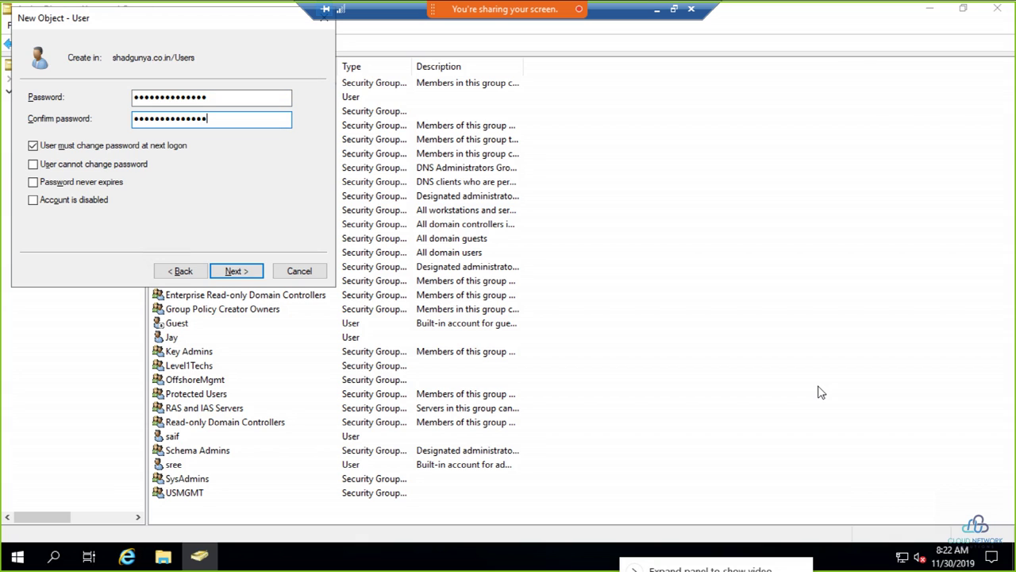
click(97, 151)
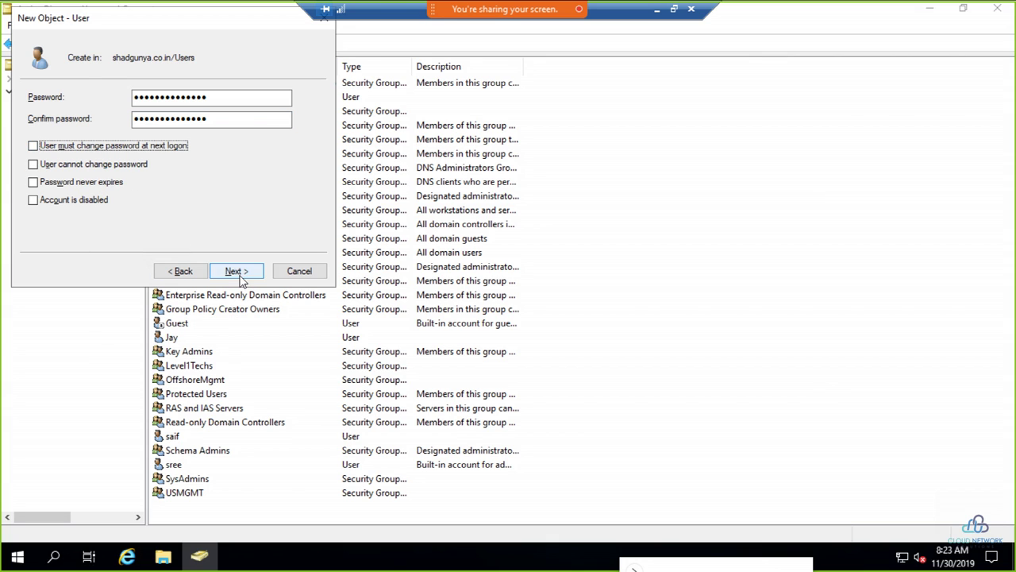
click(241, 272)
click(242, 271)
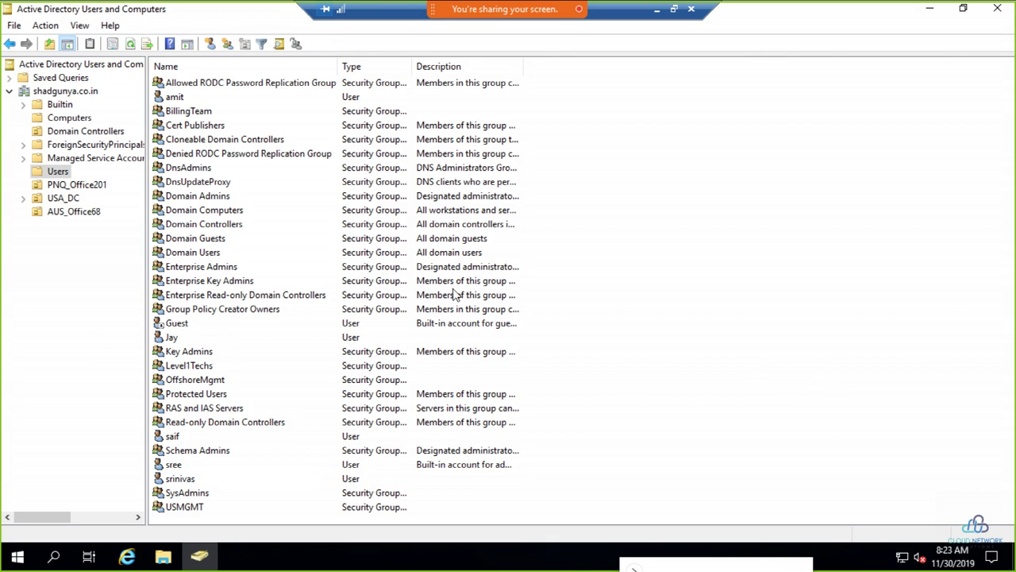
Add amit as a member of the USMGMT group
double_click(208, 507)
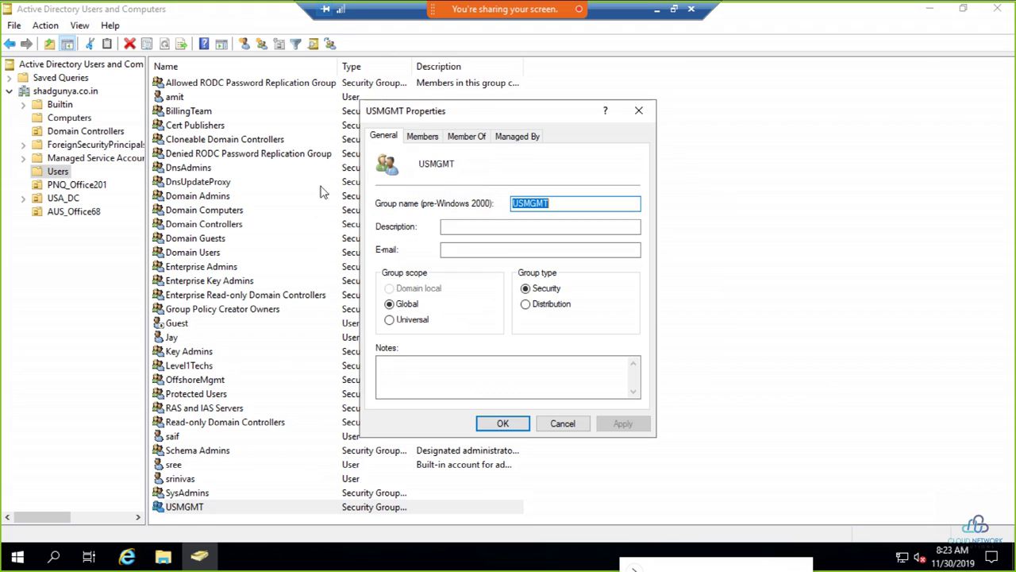
click(424, 137)
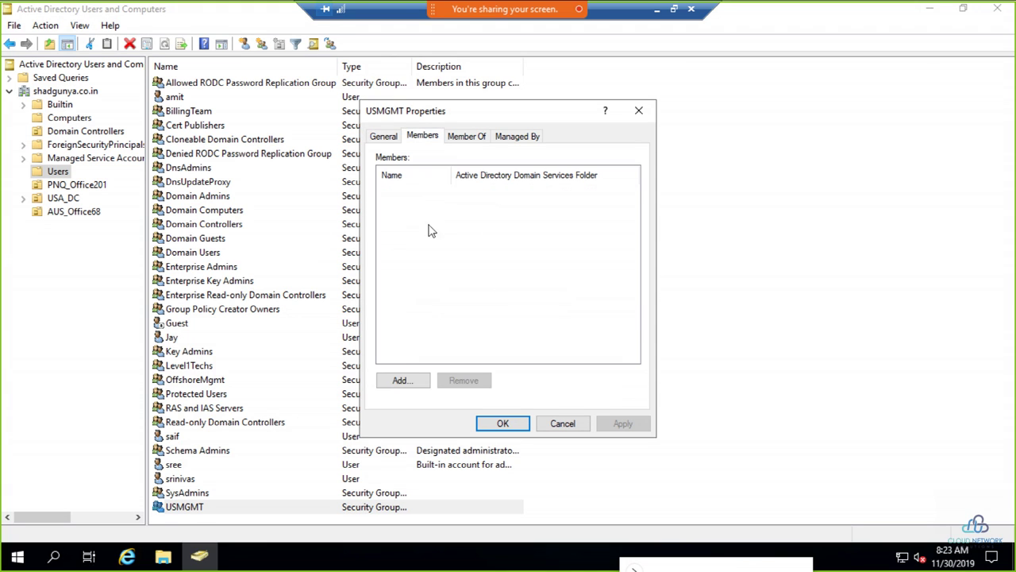
click(403, 379)
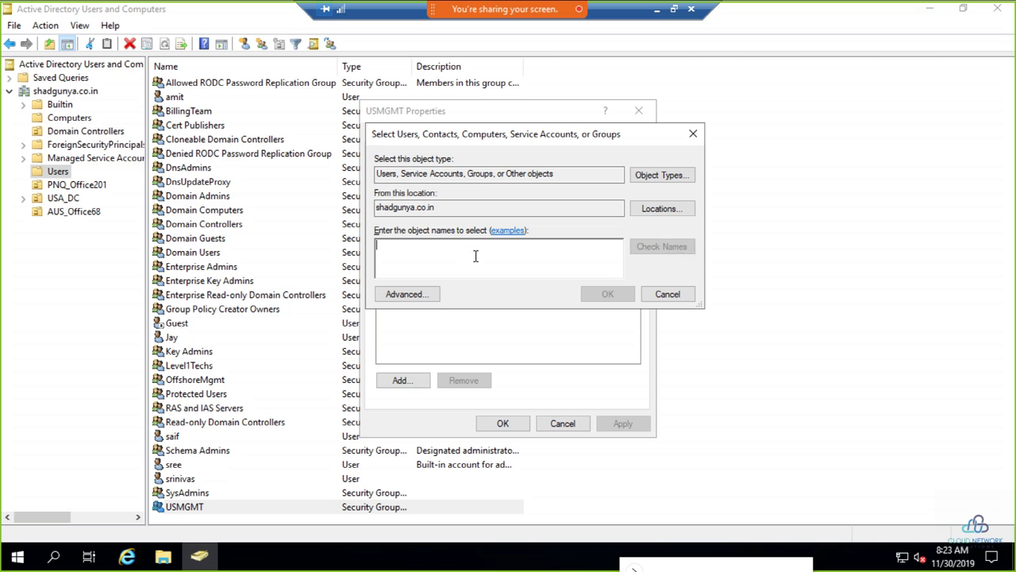
text(amit)
key(Return)
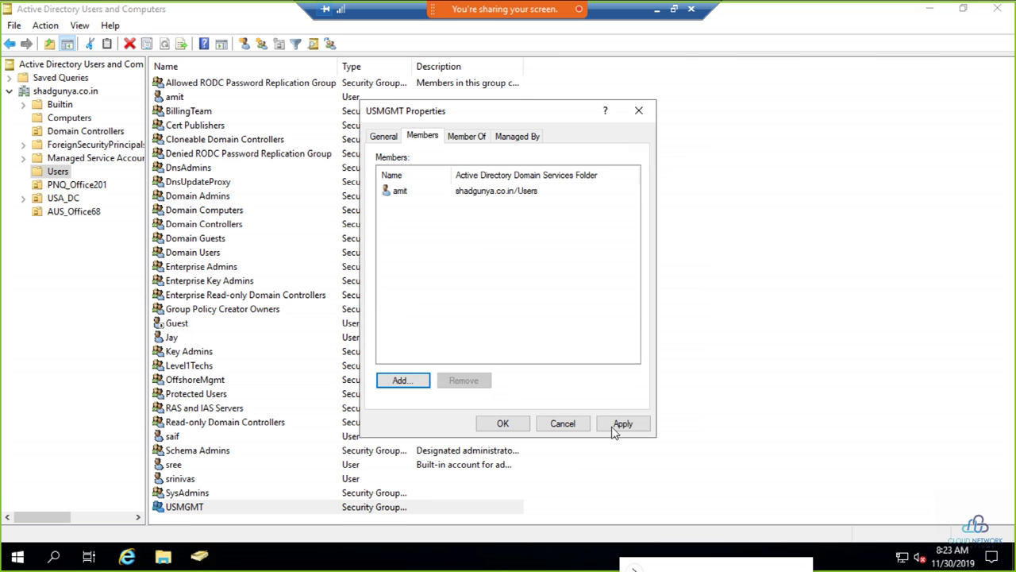
click(618, 426)
click(513, 424)
Add srinivas as a member of the SysAdmins group
click(258, 497)
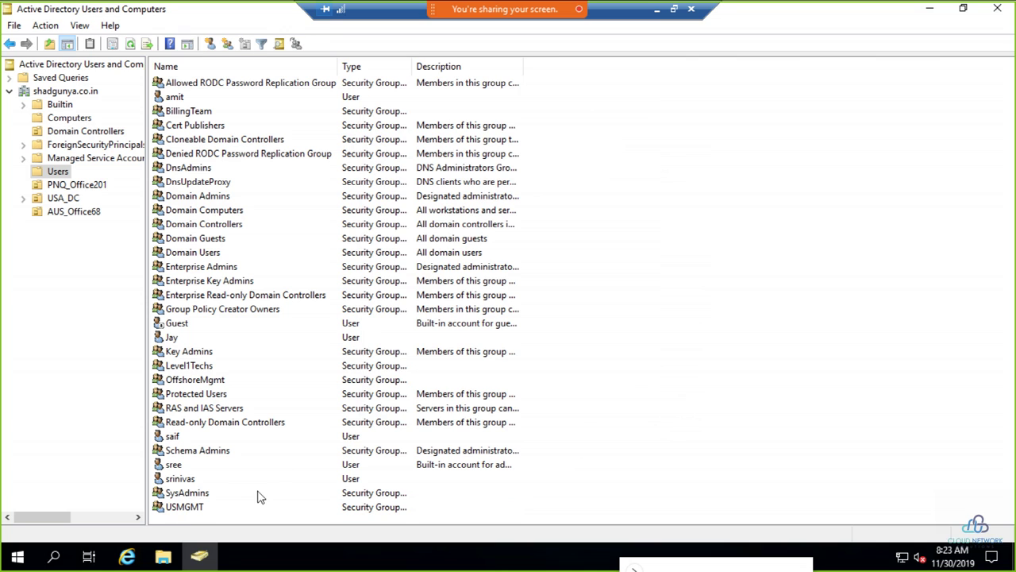
double_click(186, 493)
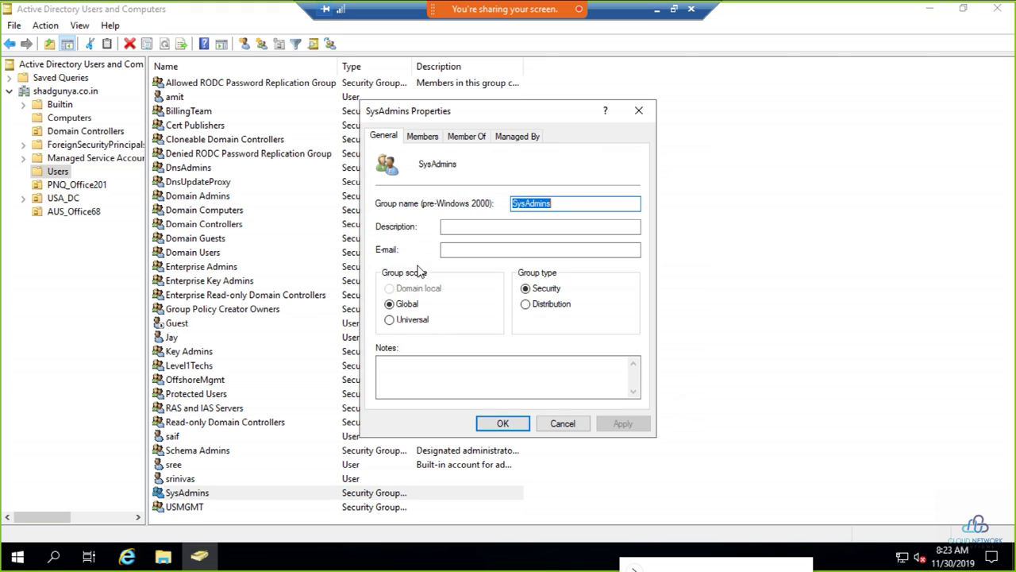
click(427, 137)
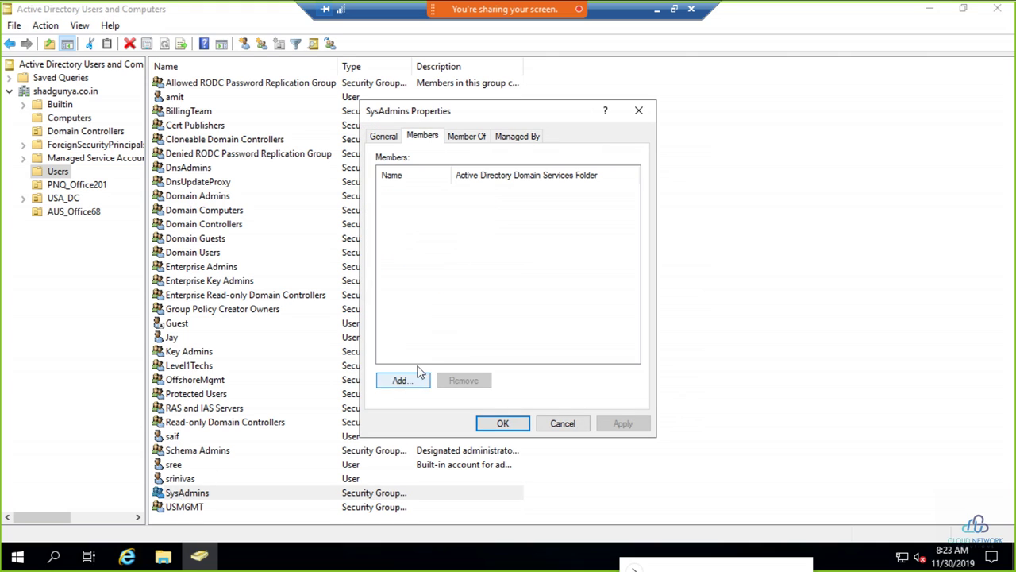
click(419, 373)
text(sri)
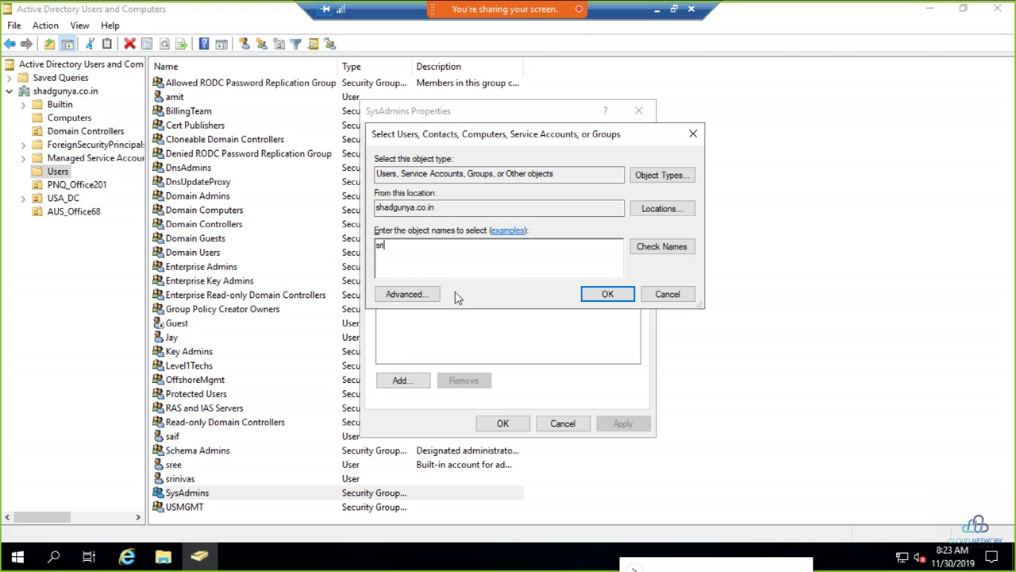
key(Return)
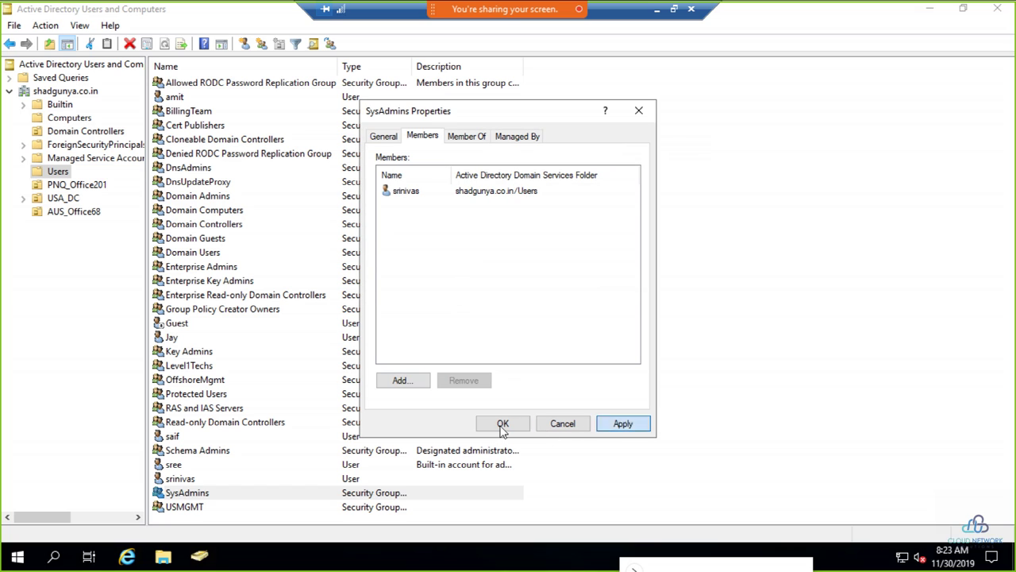
click(503, 423)
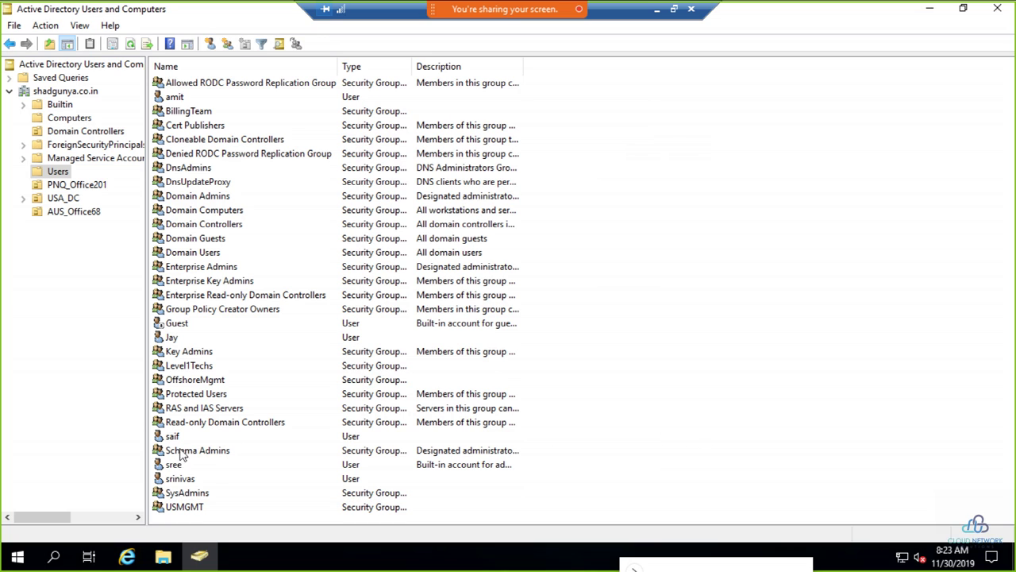
Add Jay as a member of the BillingTeam group, resolving the name with Check Names
double_click(187, 117)
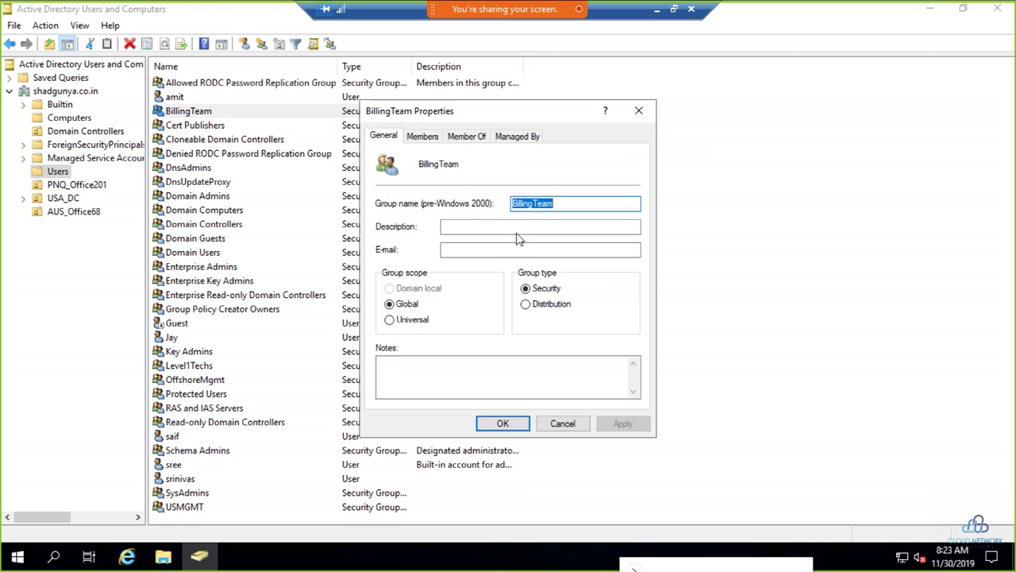
click(423, 137)
click(410, 381)
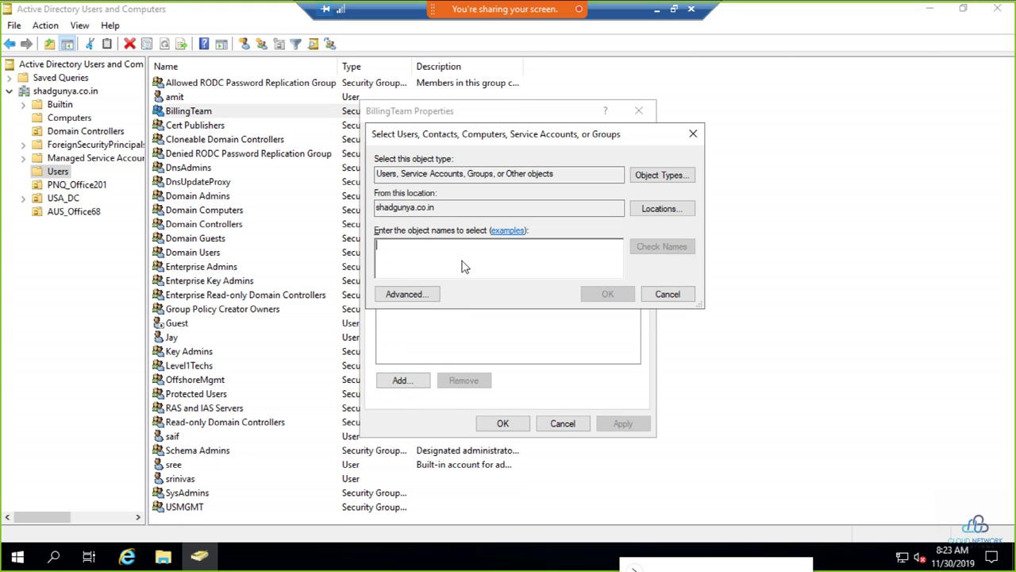
text(jay)
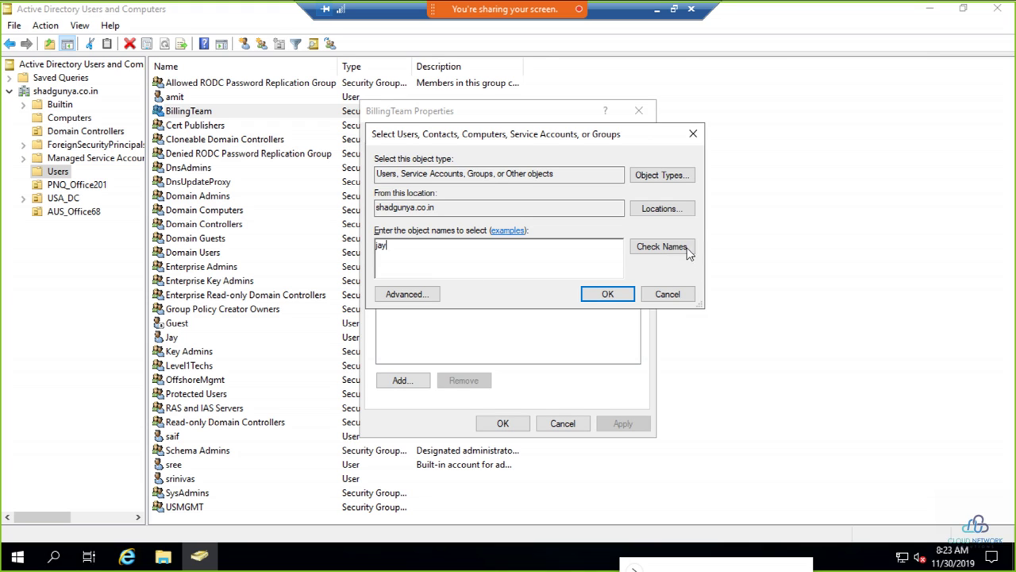
click(660, 246)
click(601, 295)
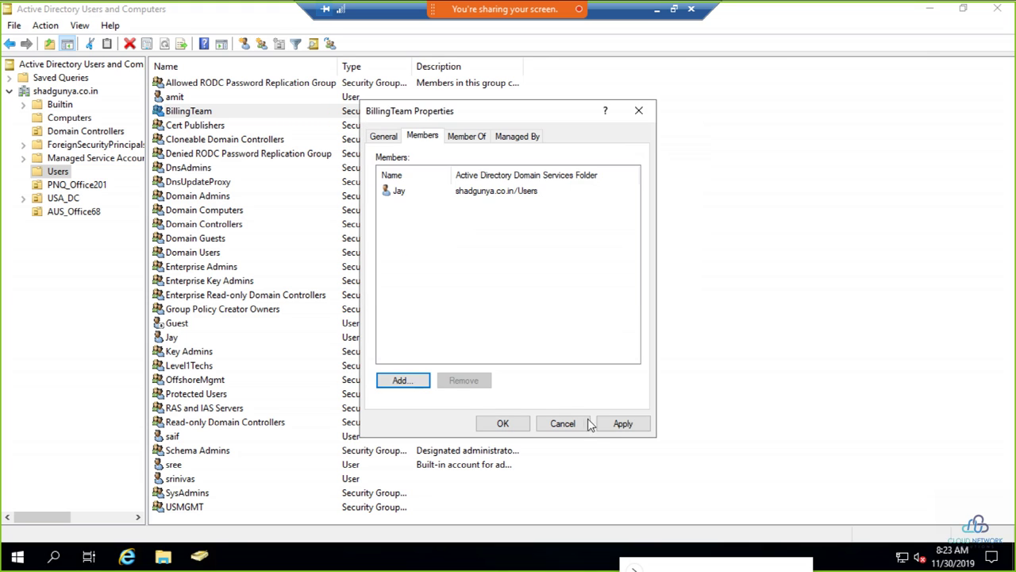
click(502, 424)
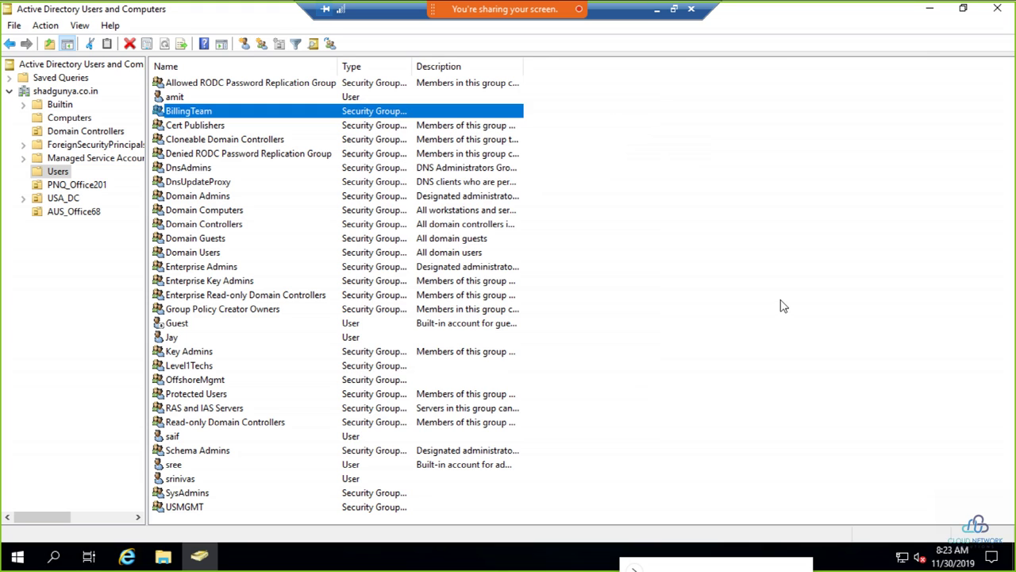
Add saif as a member of the OffshoreMgmt group and apply the change
click(223, 383)
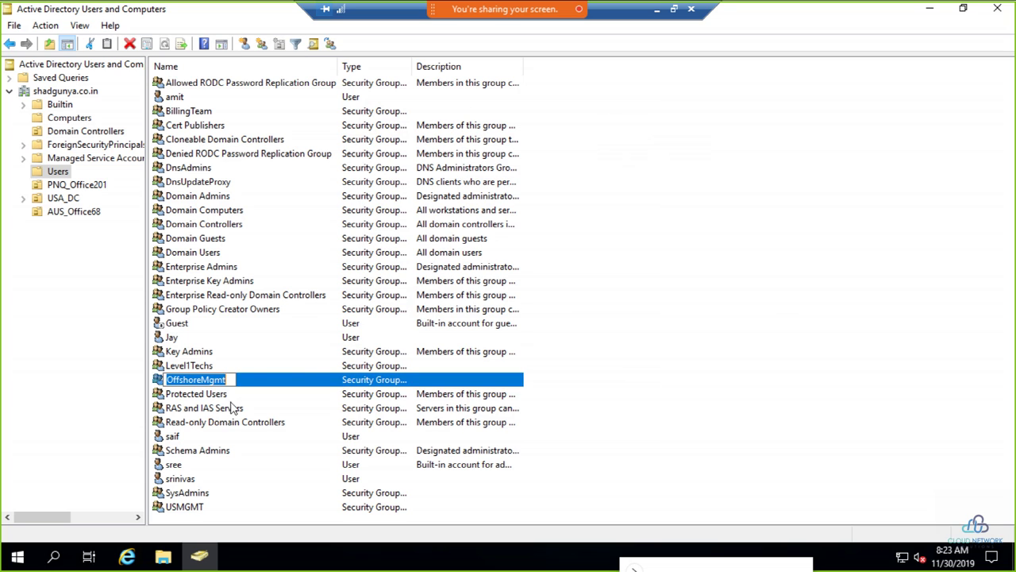
double_click(224, 384)
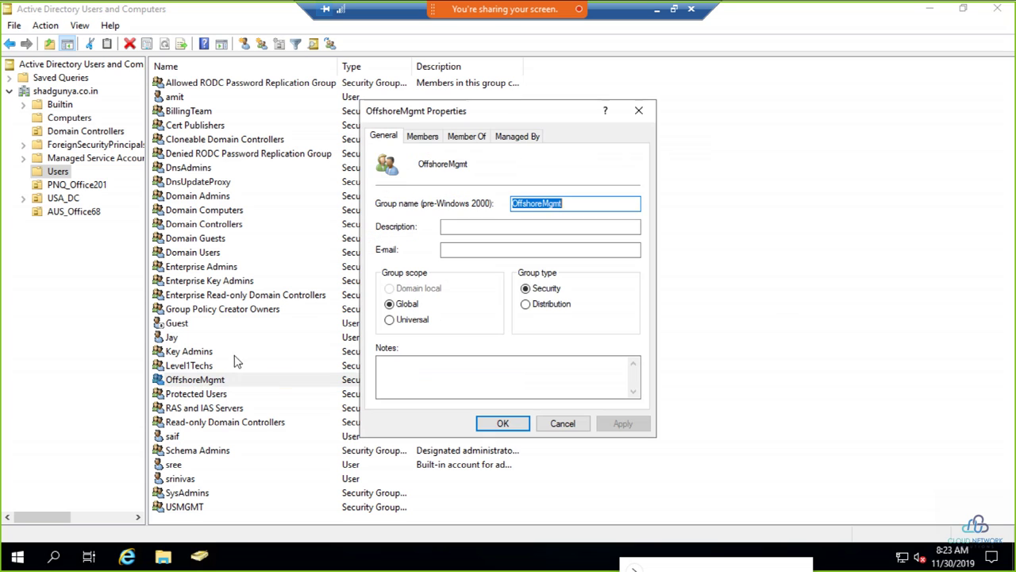
click(418, 140)
click(402, 380)
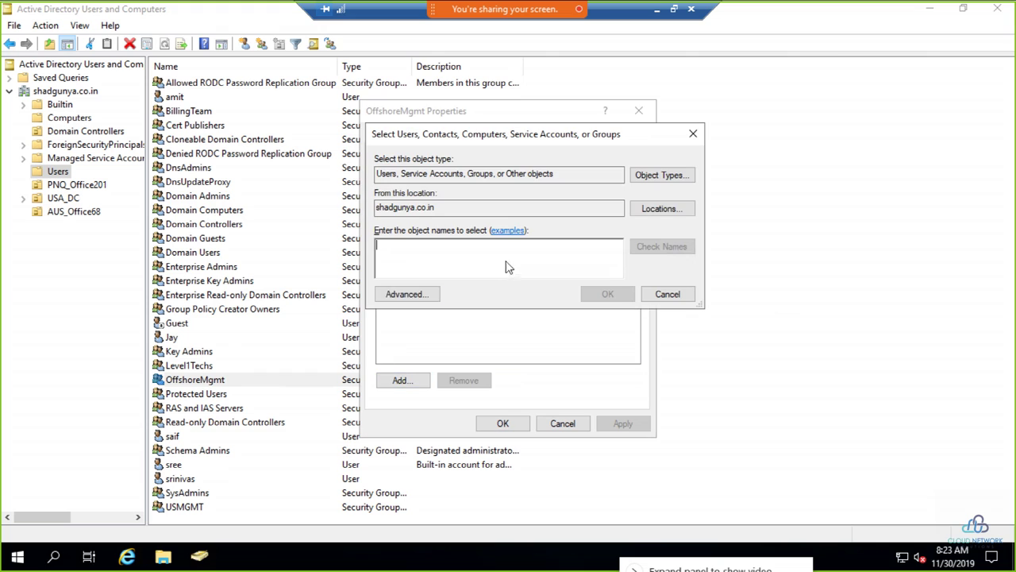
text(sai)
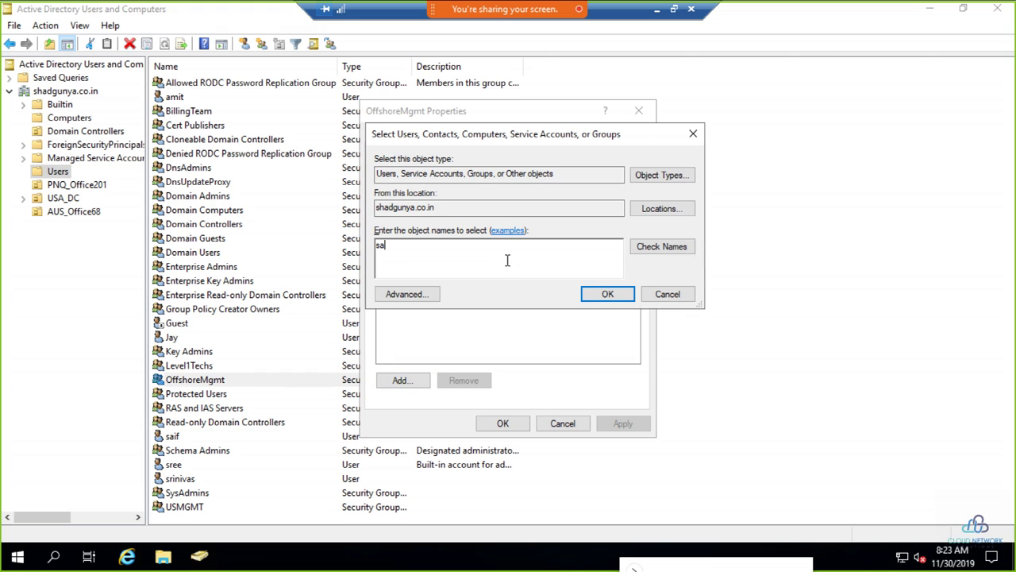
click(651, 249)
click(607, 293)
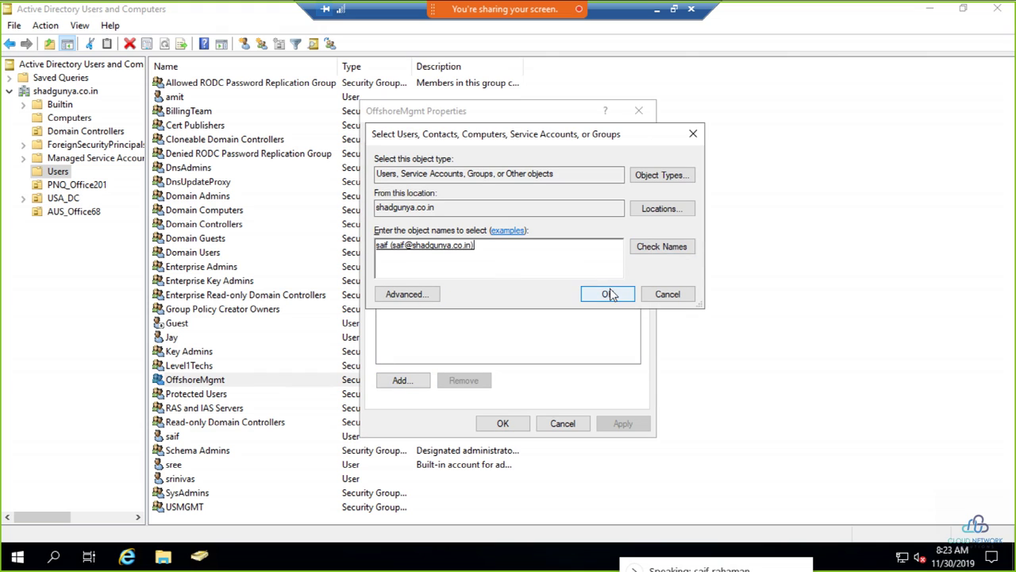
click(605, 421)
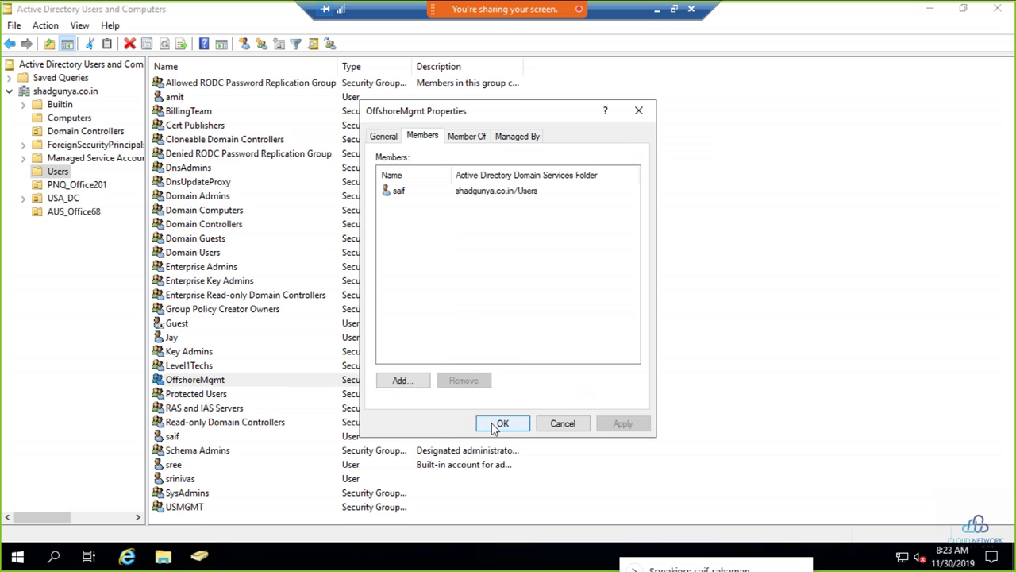
click(500, 424)
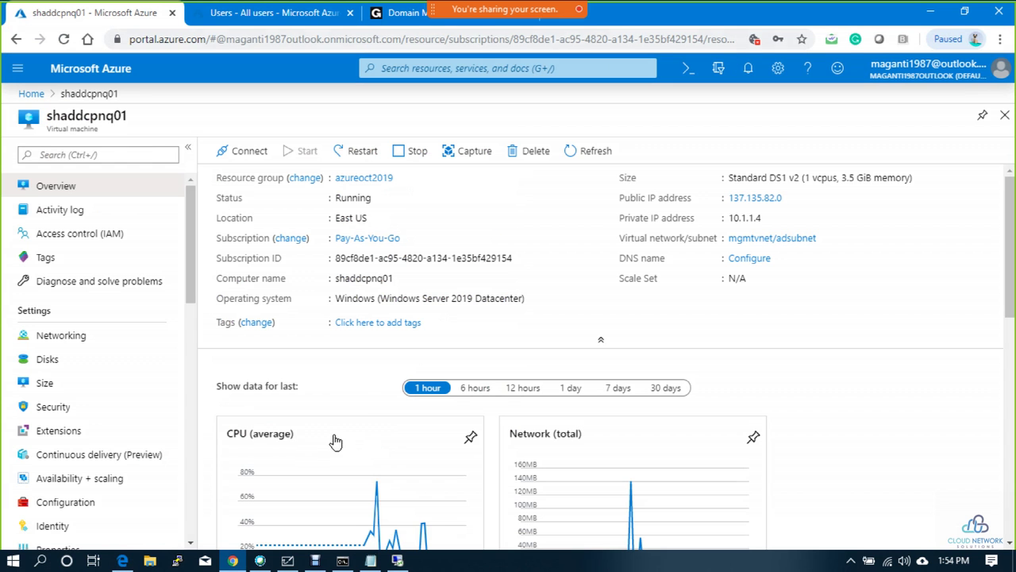
Open Azure Active Directory from the portal menu, then bring back and minimize the Remote Desktop session
click(31, 93)
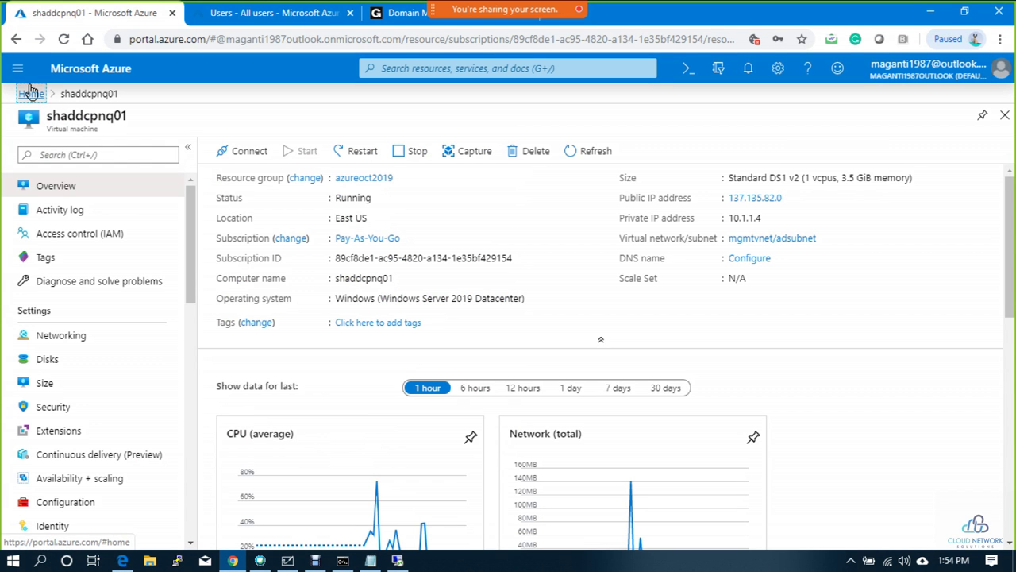
click(17, 69)
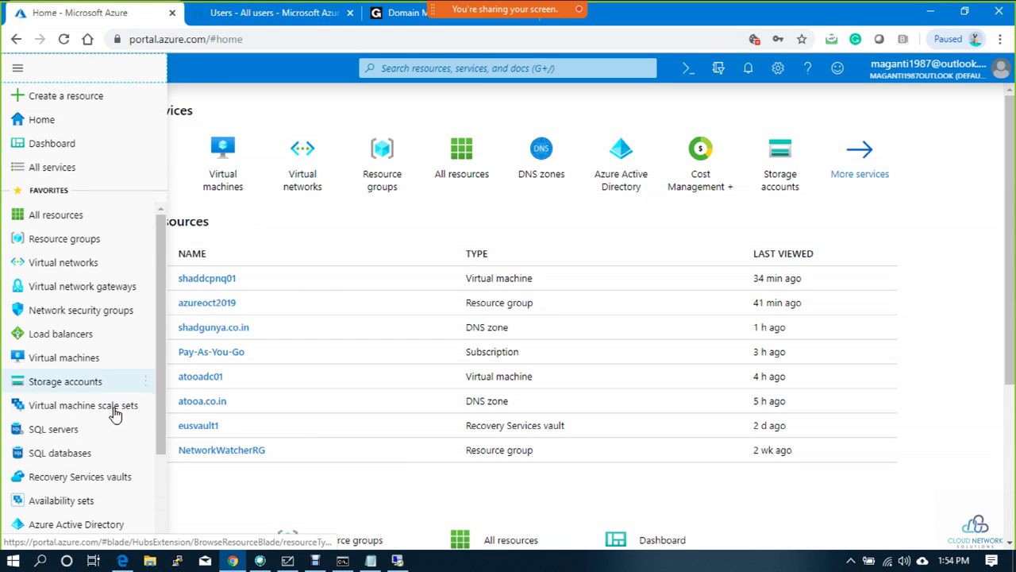
scroll(97, 469, down, 1)
scroll(97, 468, down, 3)
click(96, 404)
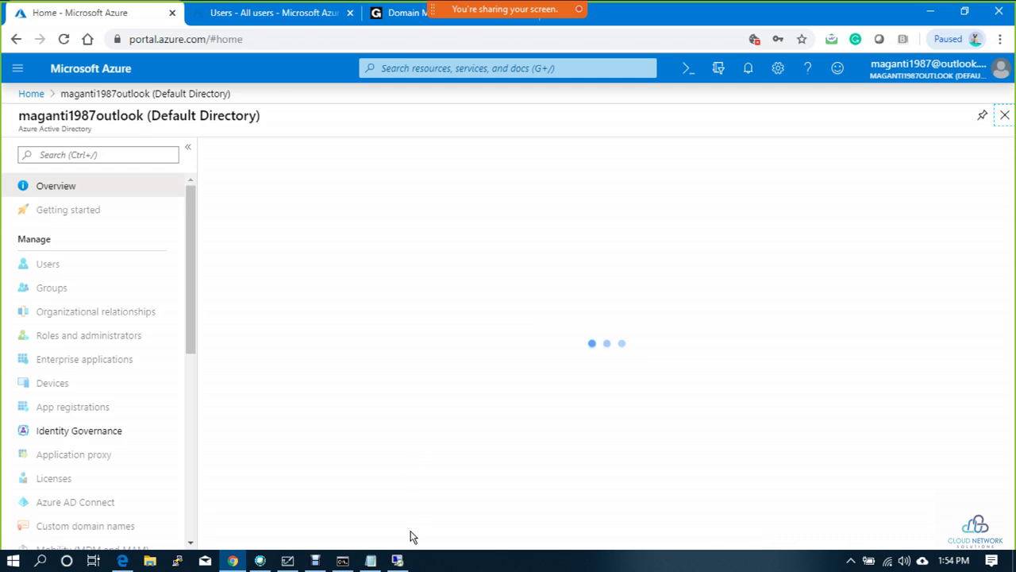
click(398, 561)
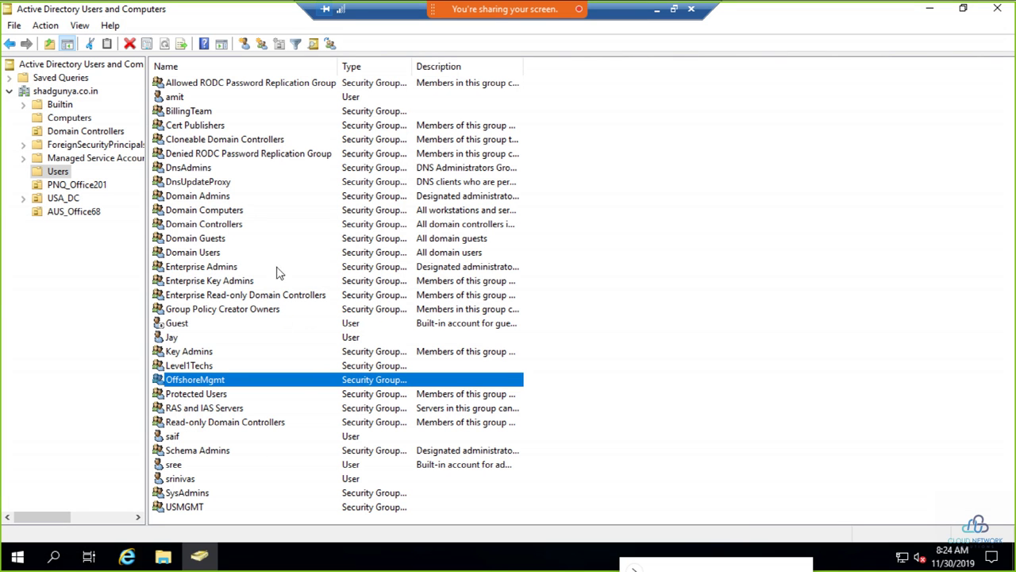
click(657, 10)
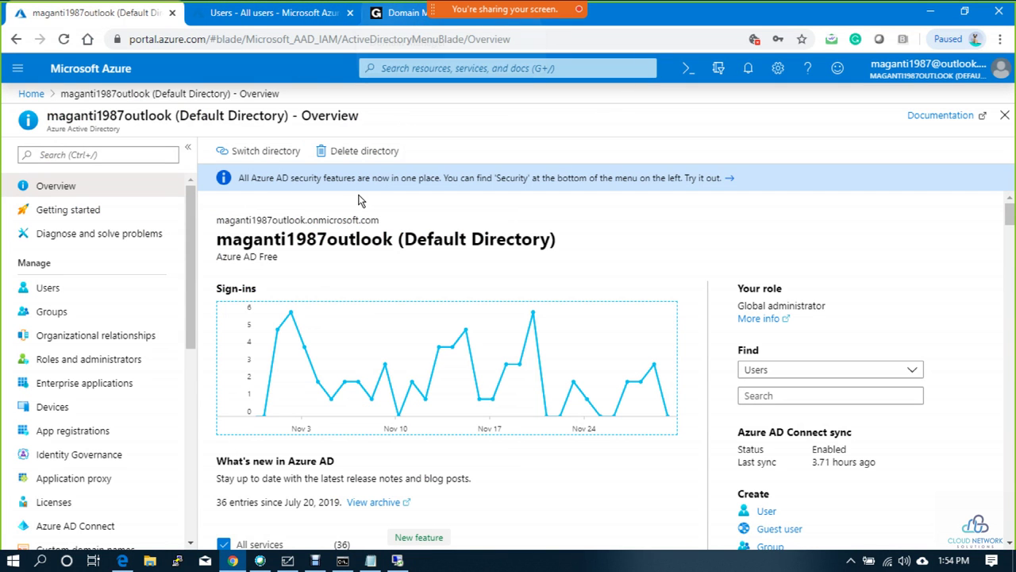
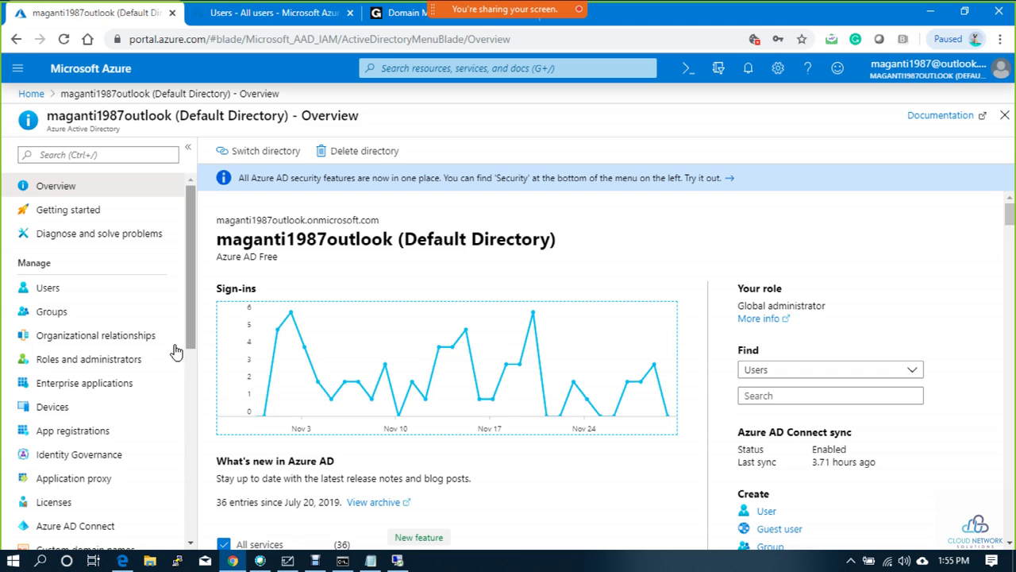
Open the network diagram board edited at 1:30 PM in Whiteboard and zoom out to show the whole layout
click(287, 561)
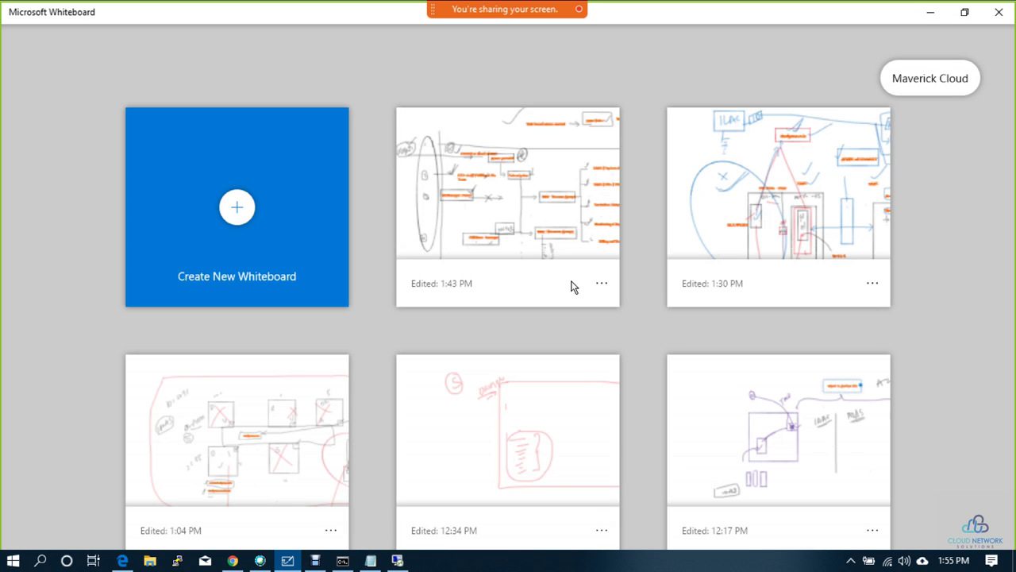
click(736, 224)
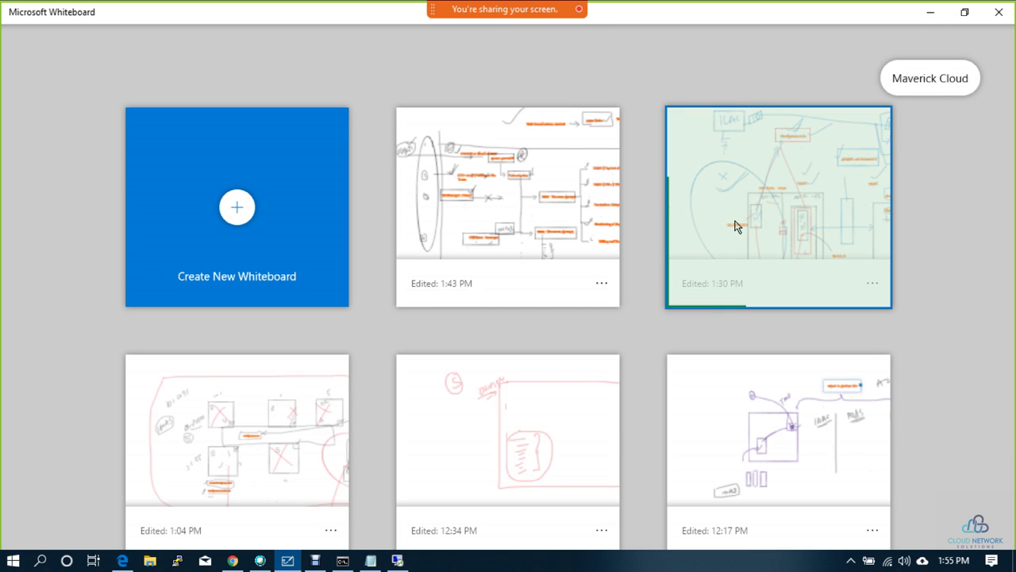
scroll(551, 365, up, 8)
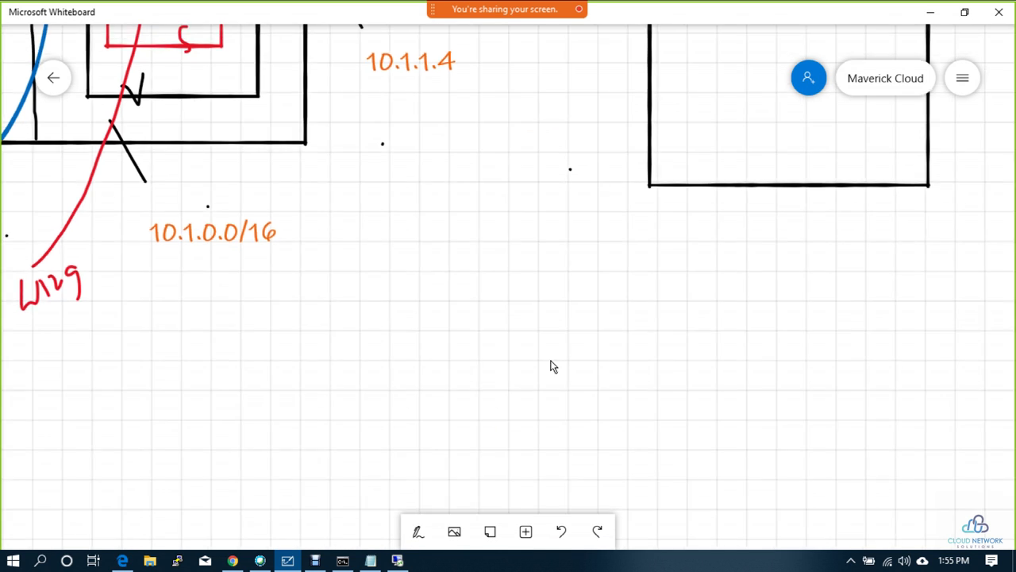
scroll(592, 381, up, 3)
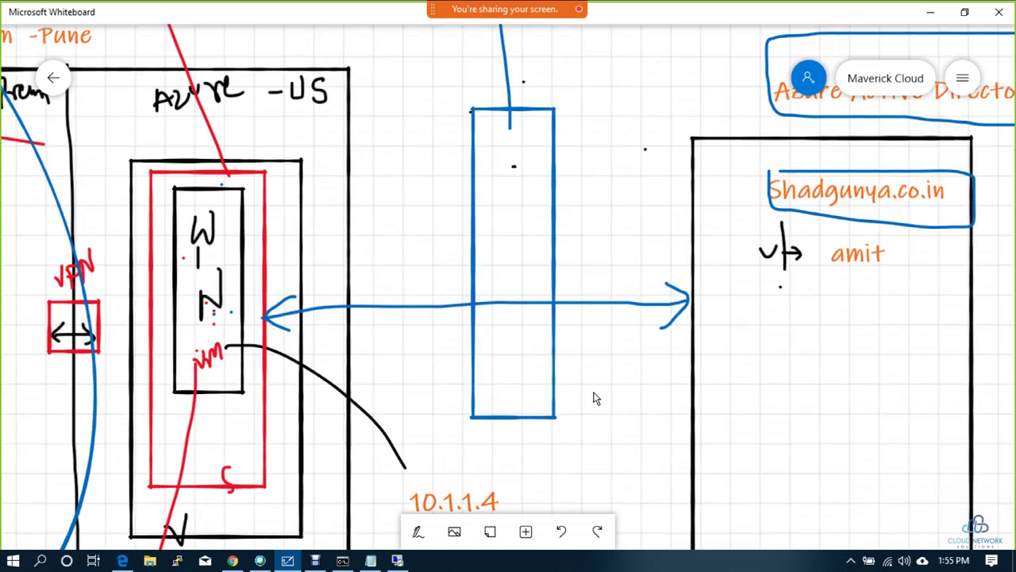
scroll(597, 375, down, 1)
scroll(597, 375, down, 7)
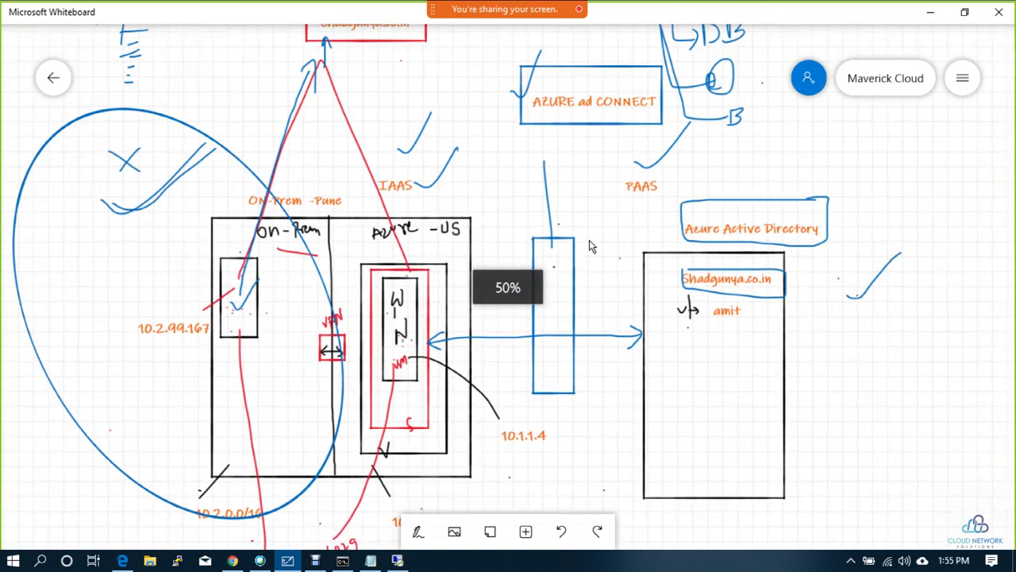
scroll(584, 175, up, 1)
scroll(579, 173, down, 4)
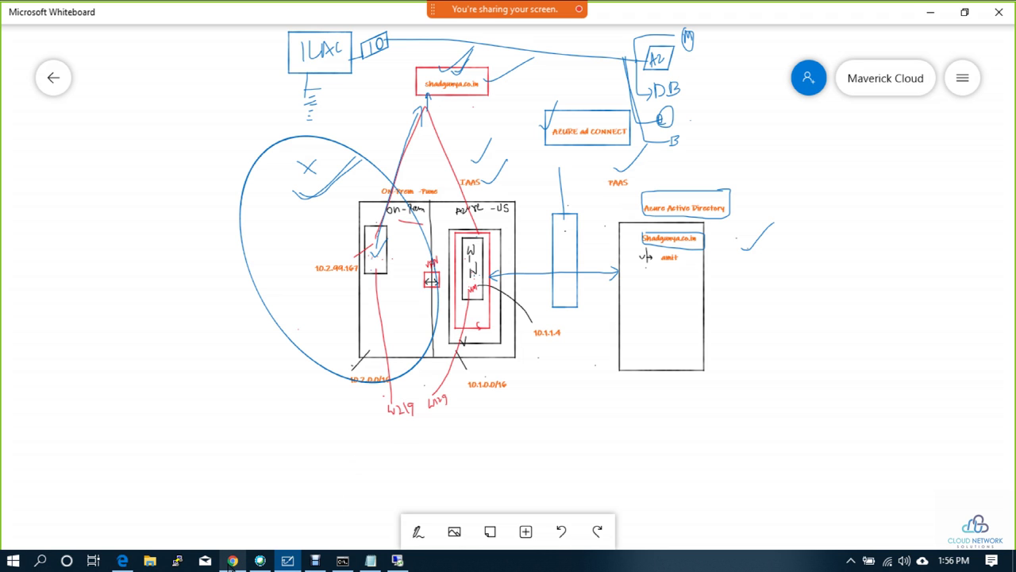
Launch Server Manager on the remote server and dismiss the Windows Admin Center notice
click(397, 561)
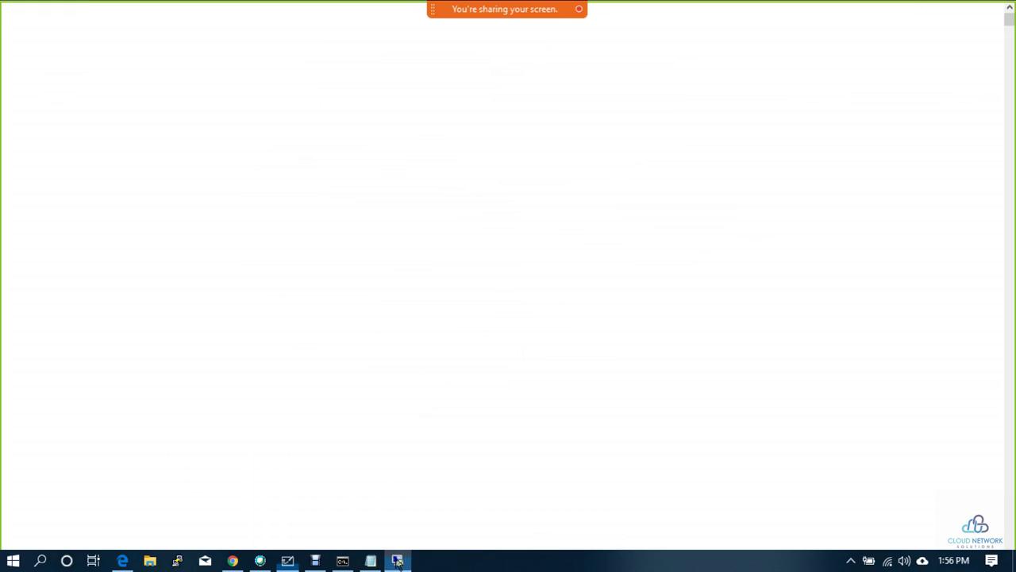
click(126, 557)
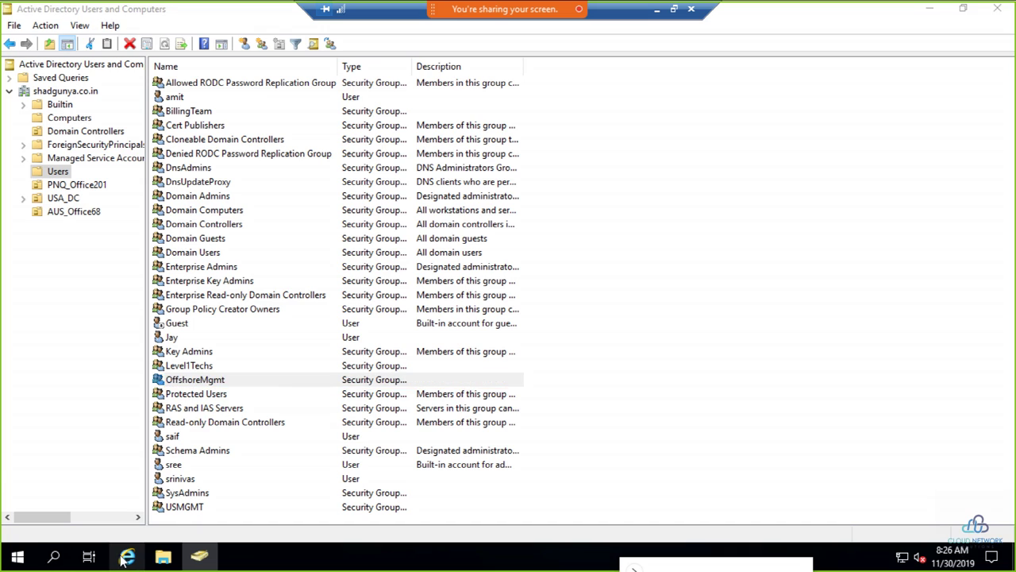
click(17, 559)
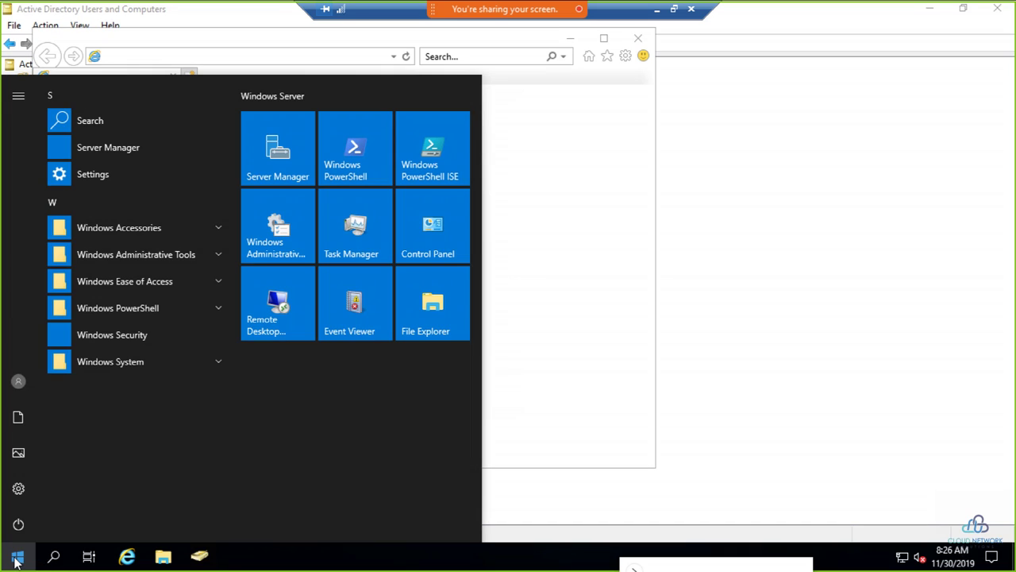
click(294, 165)
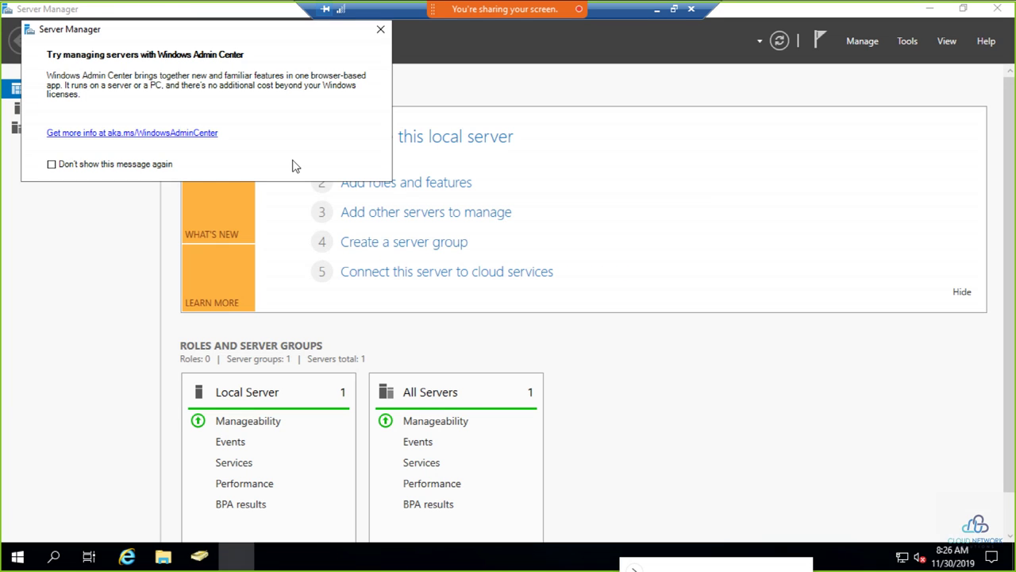
click(380, 29)
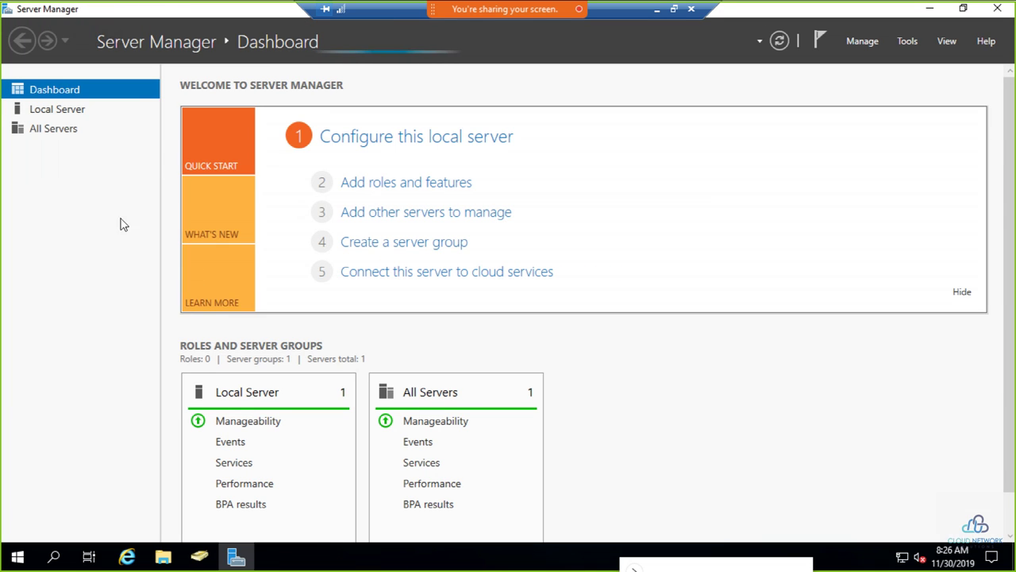
Turn IE Enhanced Security Configuration off for Administrators and Users on the Local Server
click(61, 110)
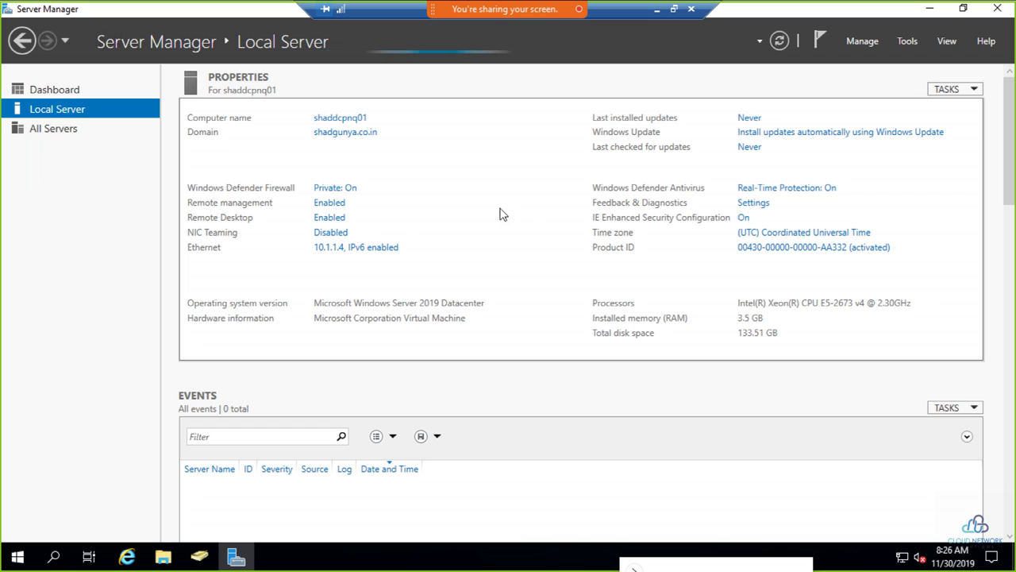
click(743, 218)
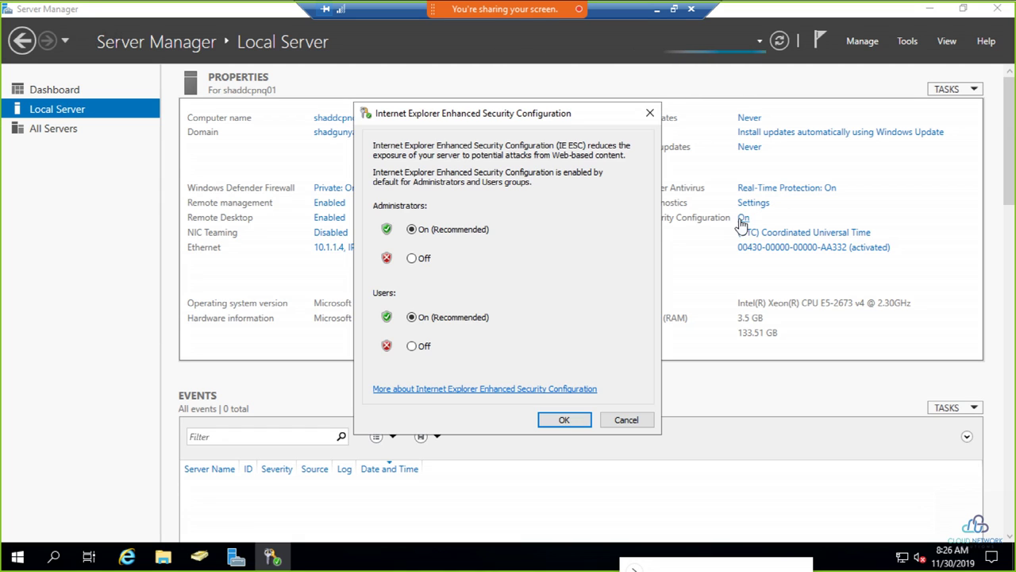
click(412, 258)
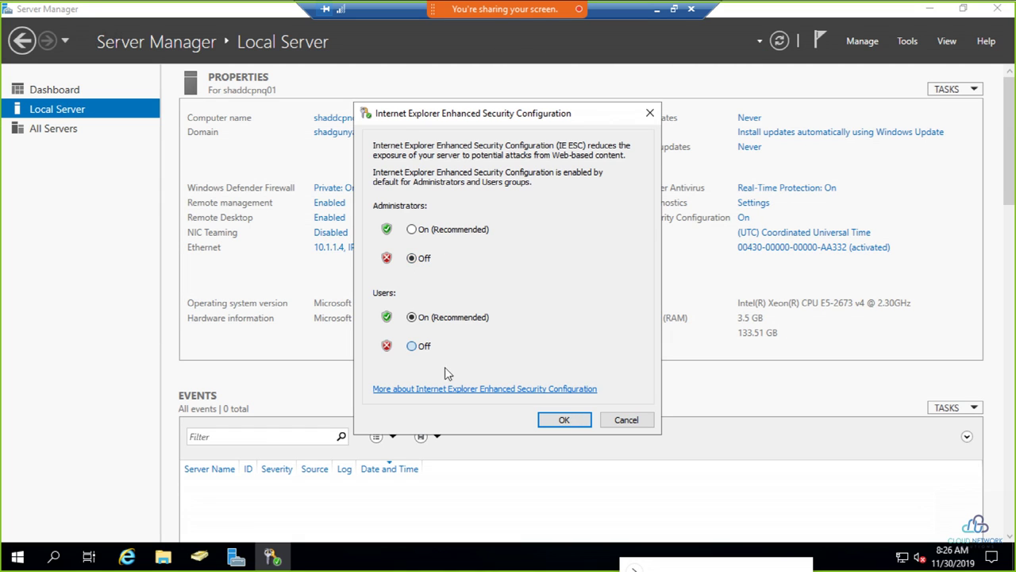
click(412, 345)
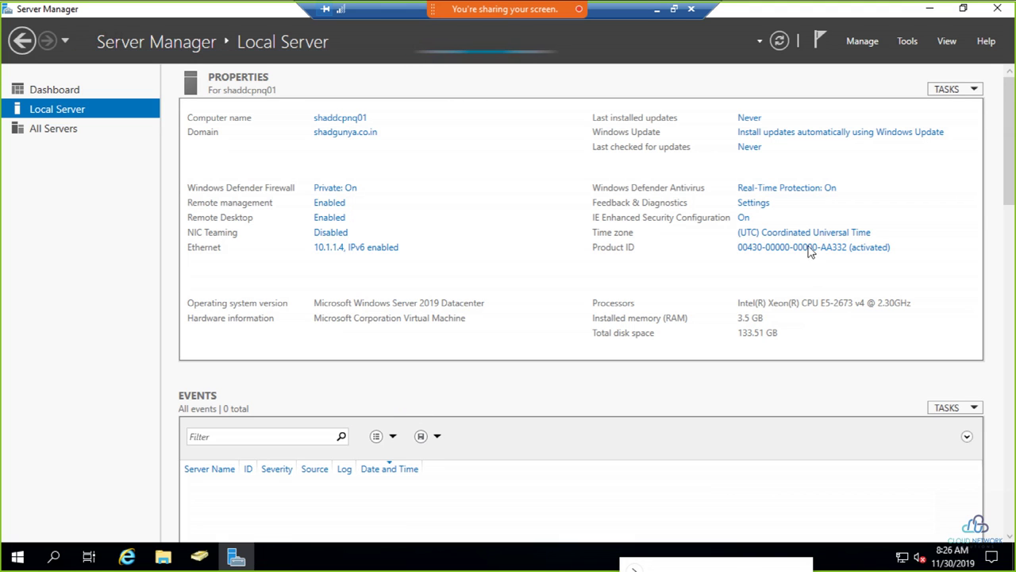
click(743, 218)
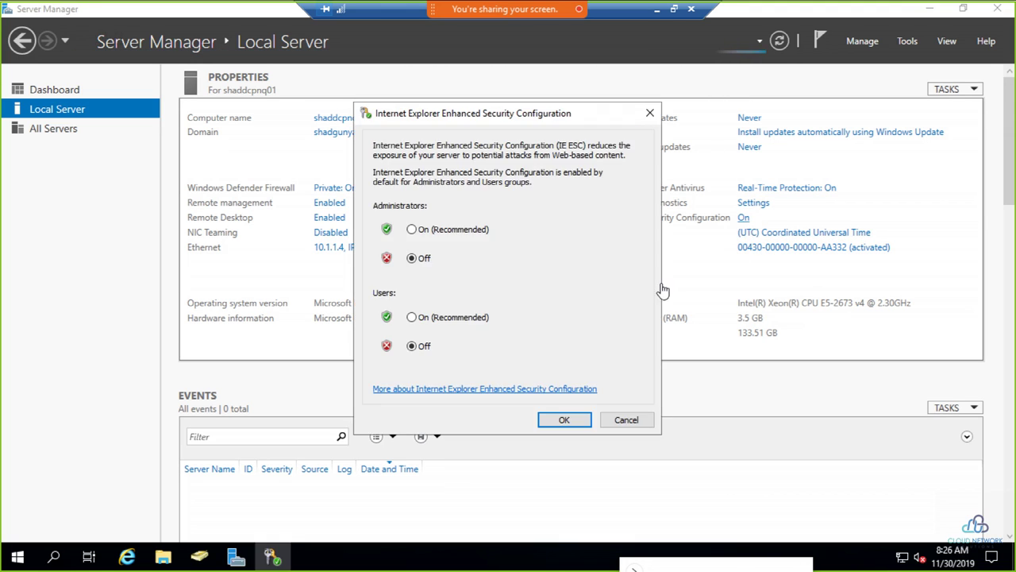
click(564, 422)
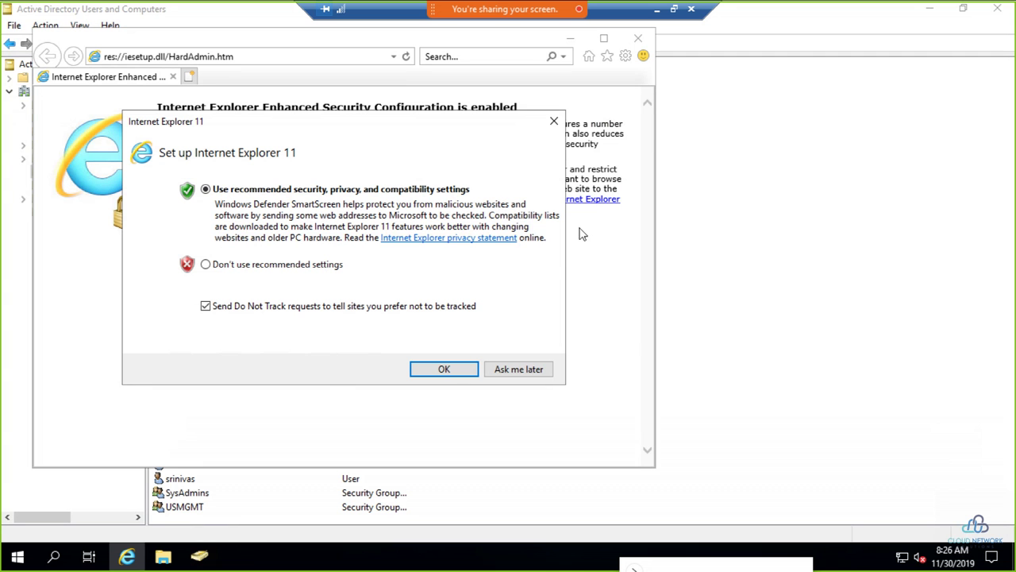
Accept IE's recommended settings, try a search for google, and close the browser, Active Directory Users and Computers, and This PC windows
click(449, 371)
click(229, 62)
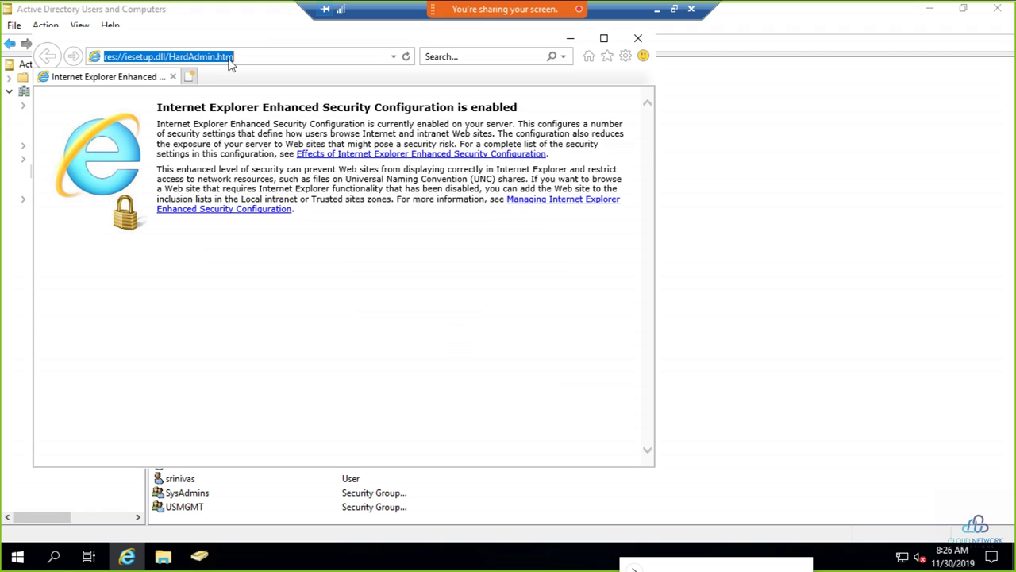
text(google)
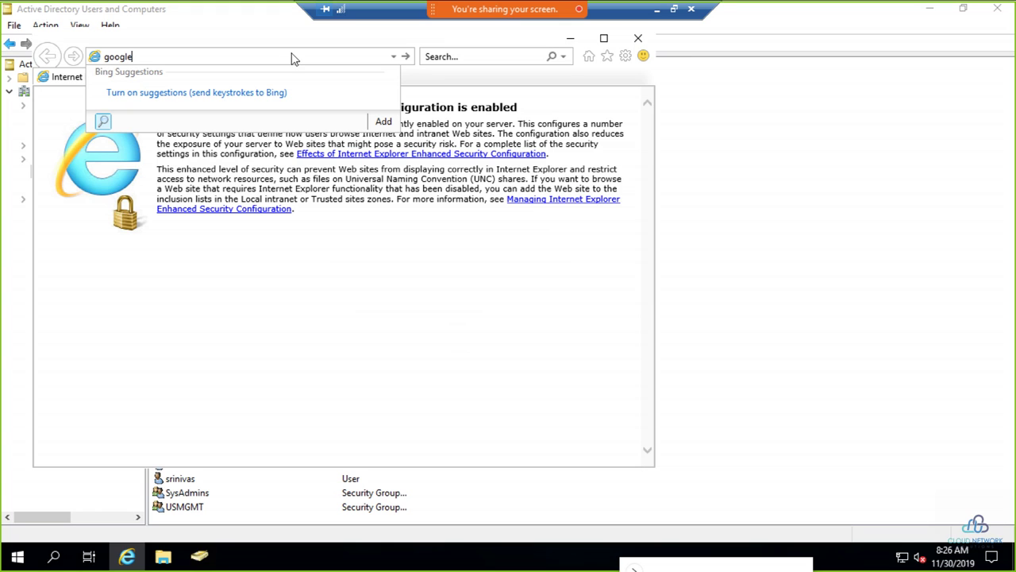
key(Return)
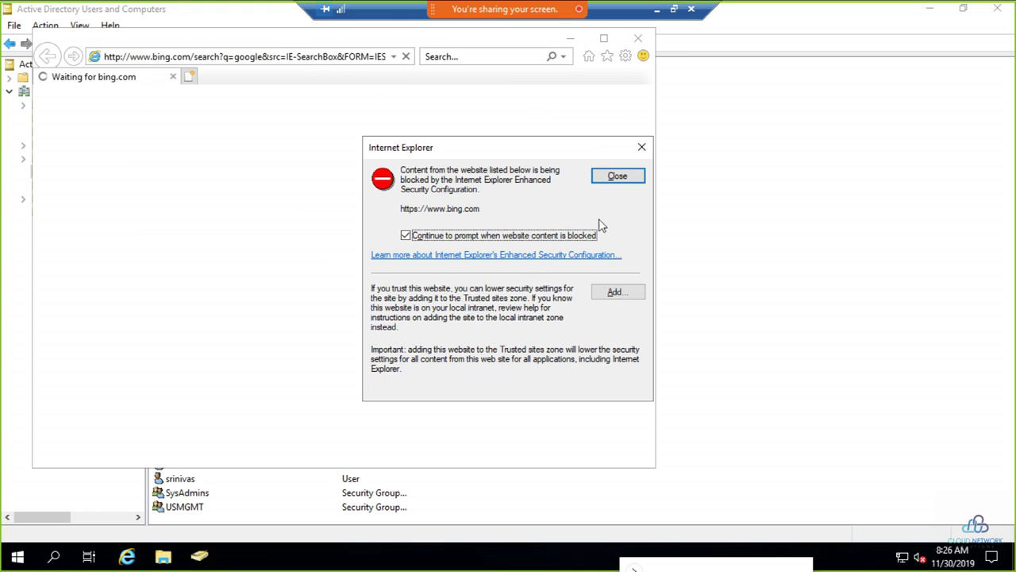
click(641, 149)
click(638, 38)
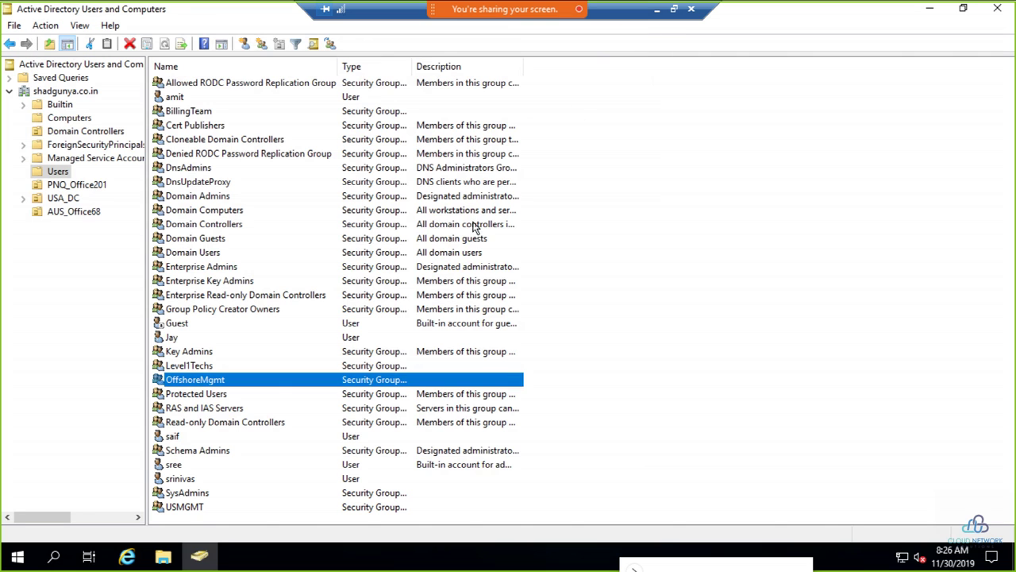
click(997, 9)
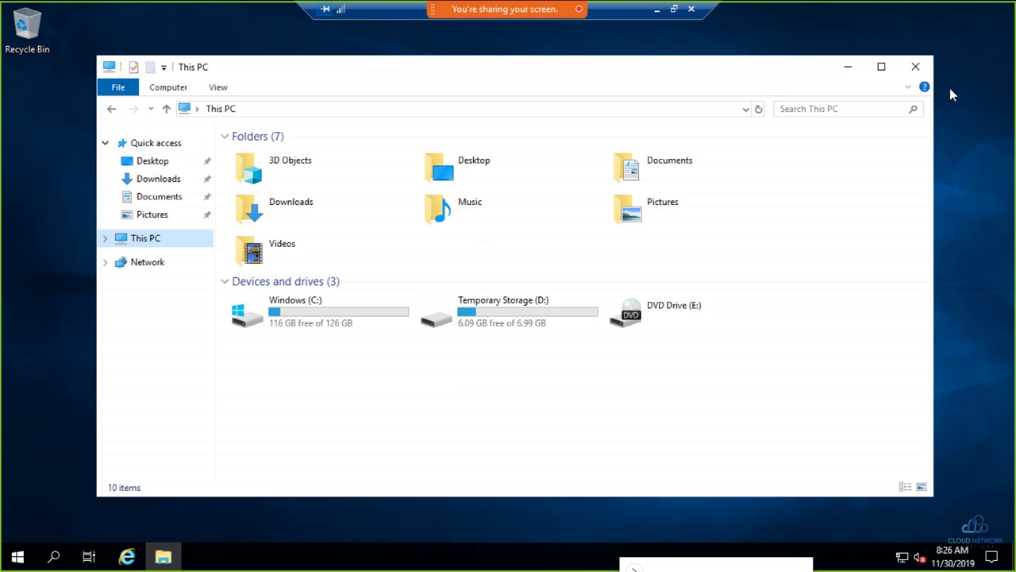
click(920, 70)
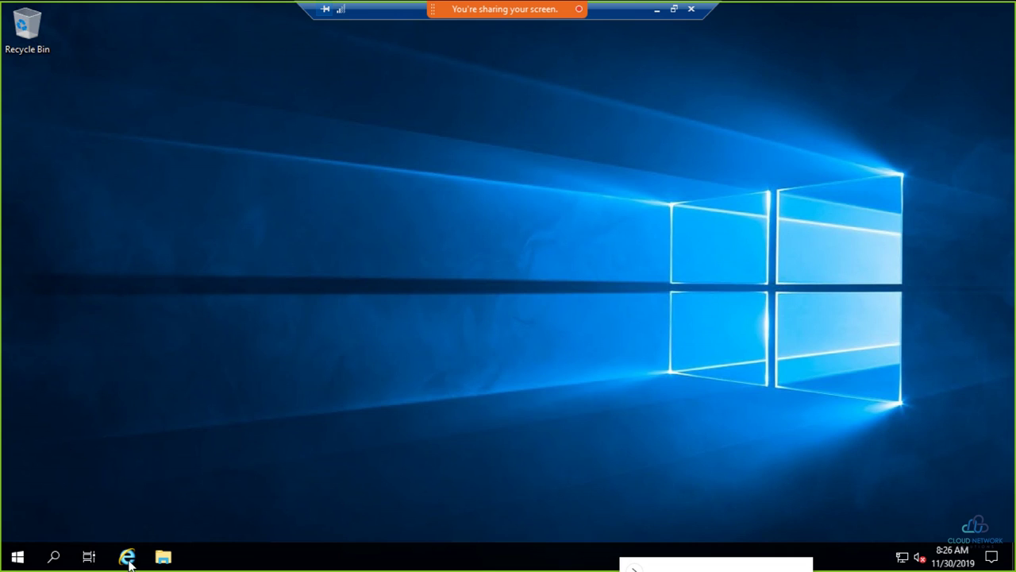
Reopen Internet Explorer, reach the Google homepage via a search for 'googl', and maximize the window
click(127, 557)
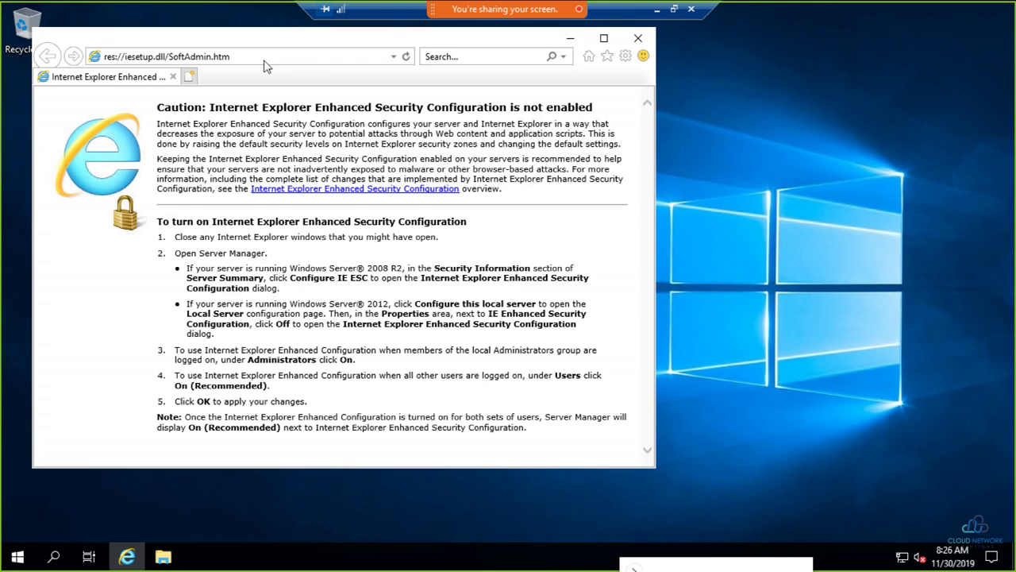
click(264, 59)
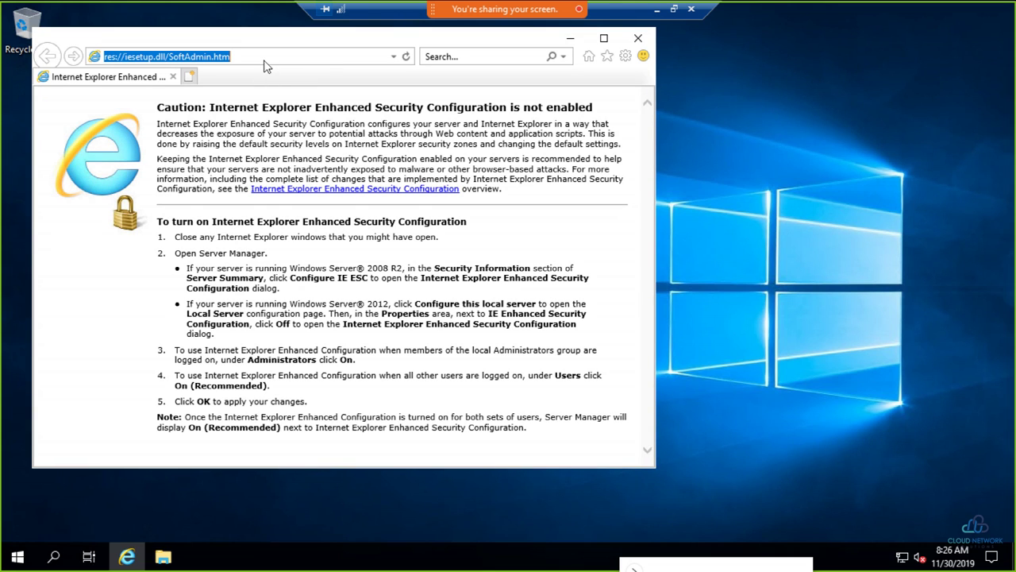
text(google)
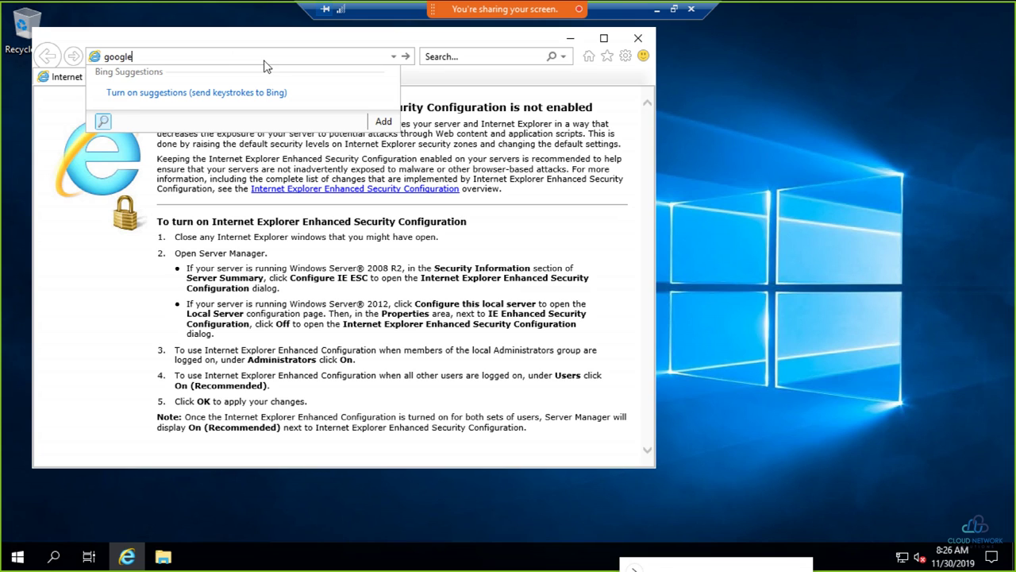
key(Return)
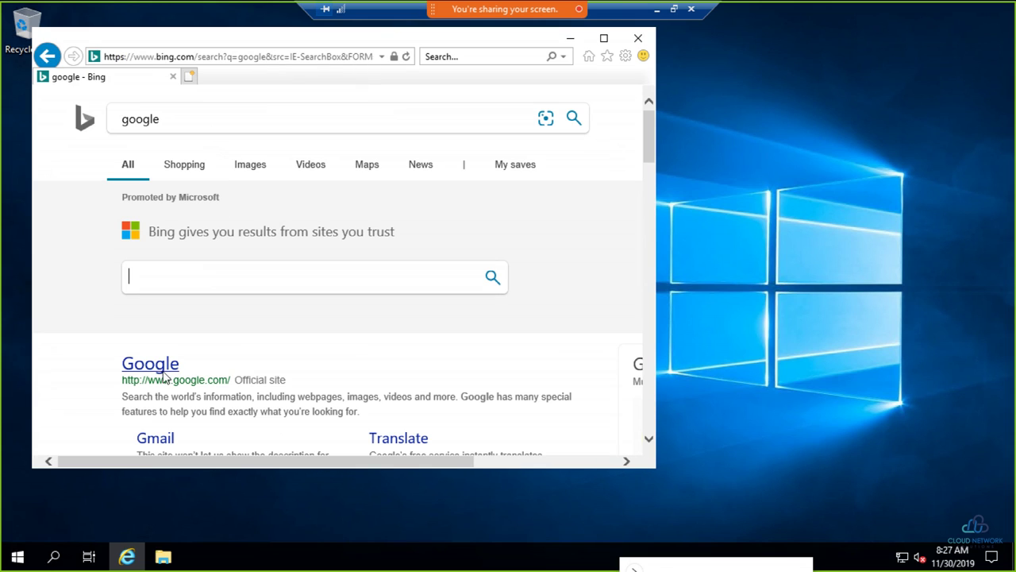
click(163, 375)
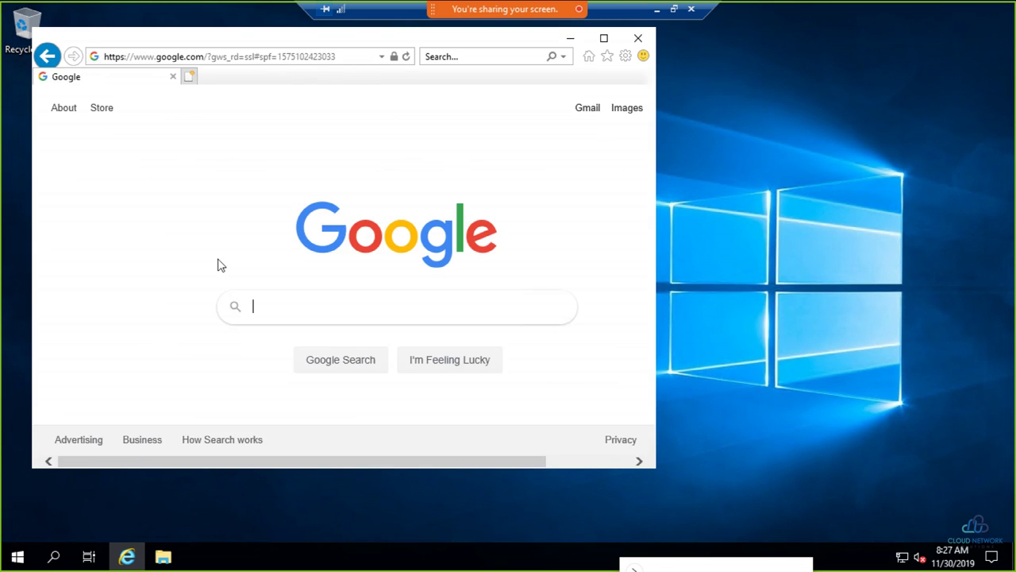
click(604, 39)
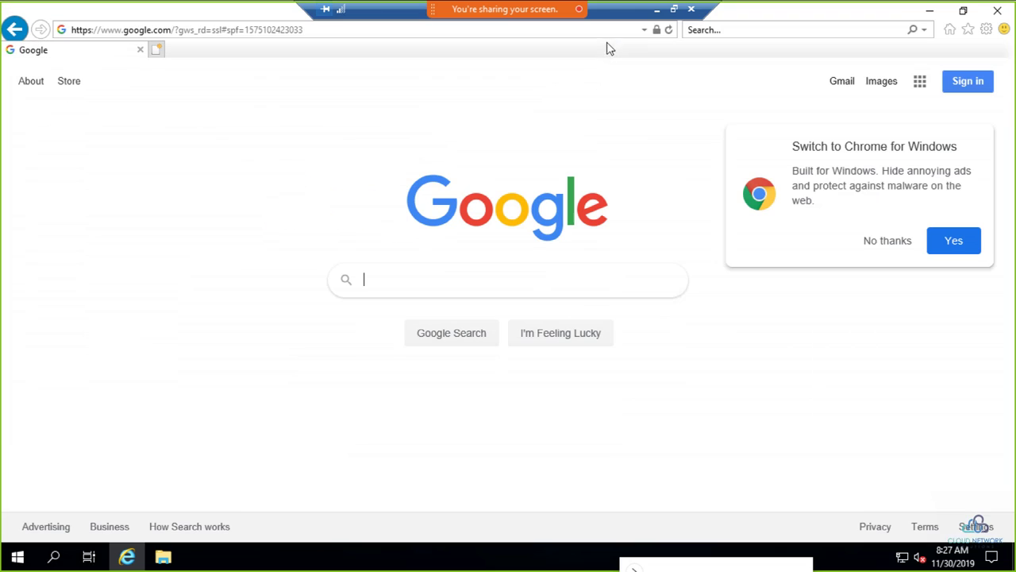
Search Google for 'azure ad connect download' using the suggested query
click(532, 290)
text(azure add)
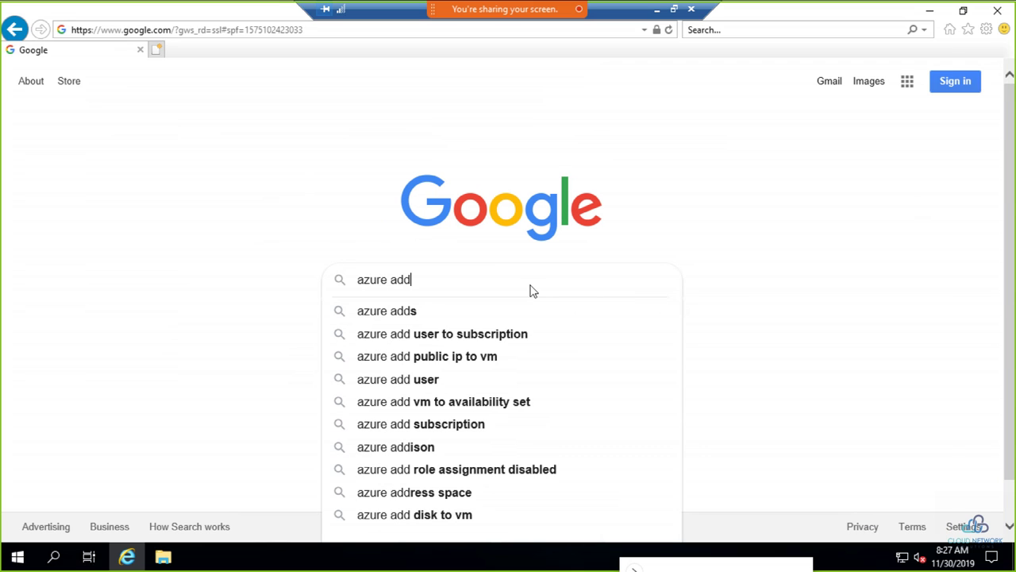
key(BackSpace)
text(co)
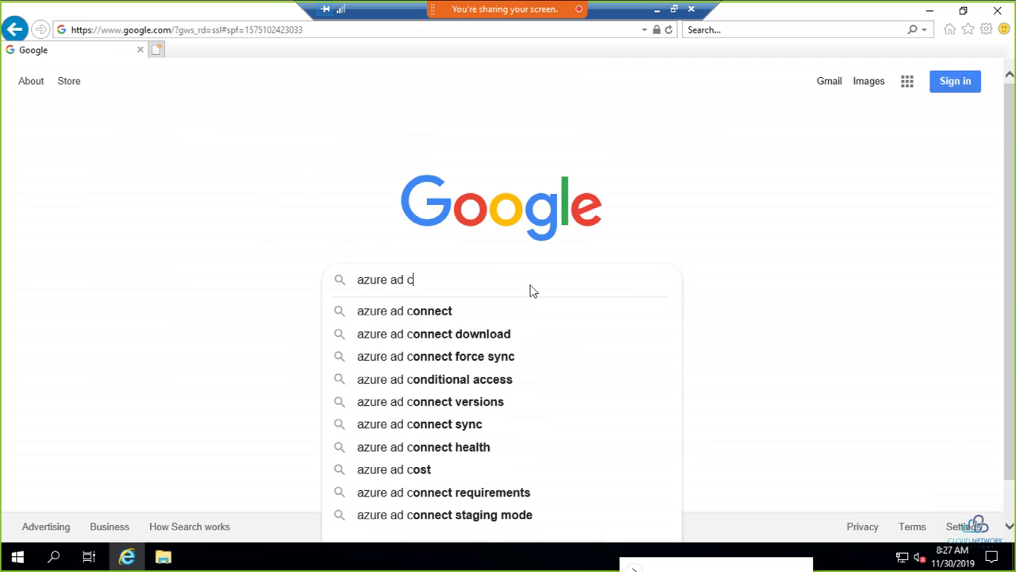
key(Down)
key(Down)
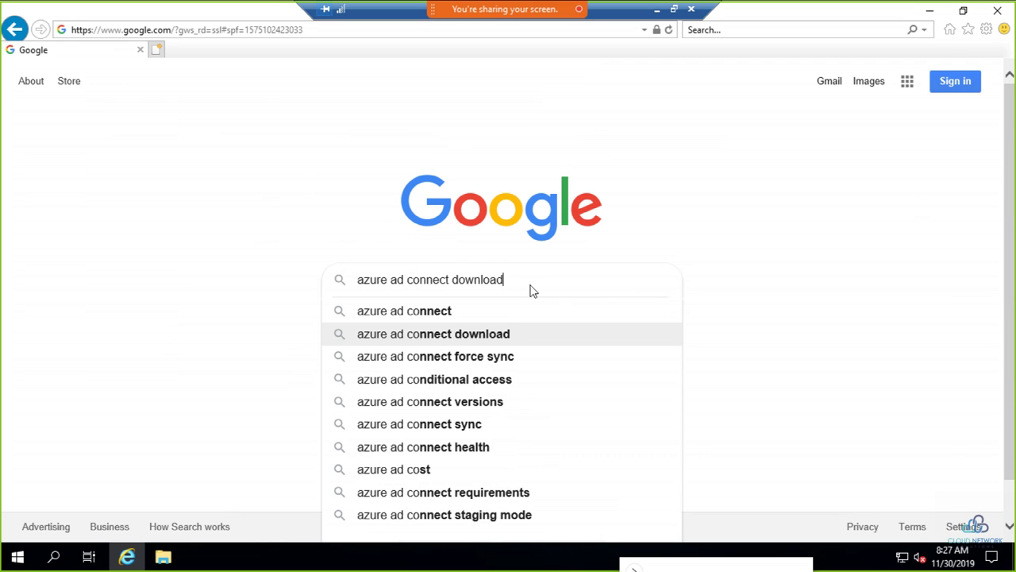
key(Return)
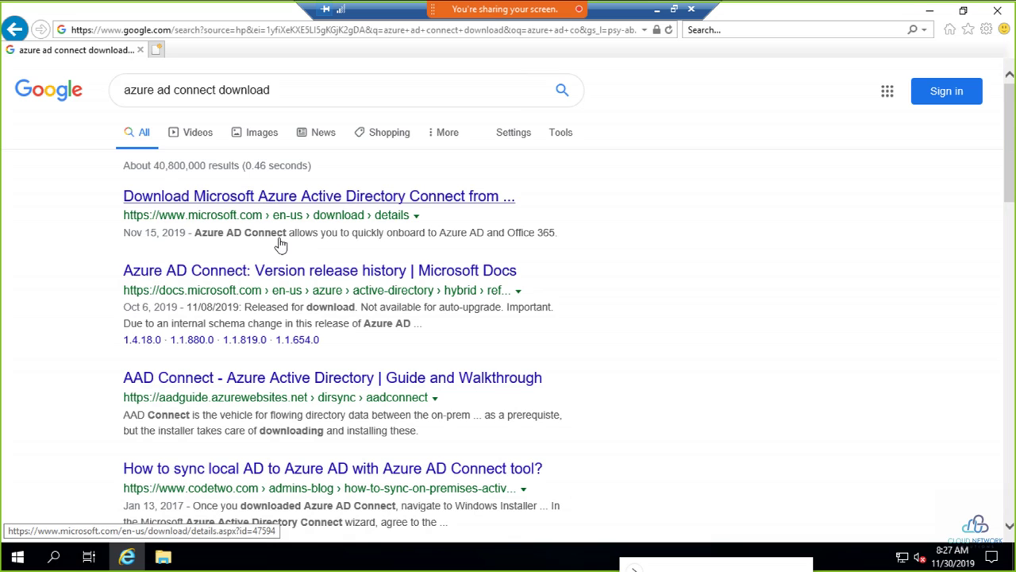
Save the 91.0 MB AzureADConnect.msi from Microsoft's download page via the manual link, and close IE
click(281, 242)
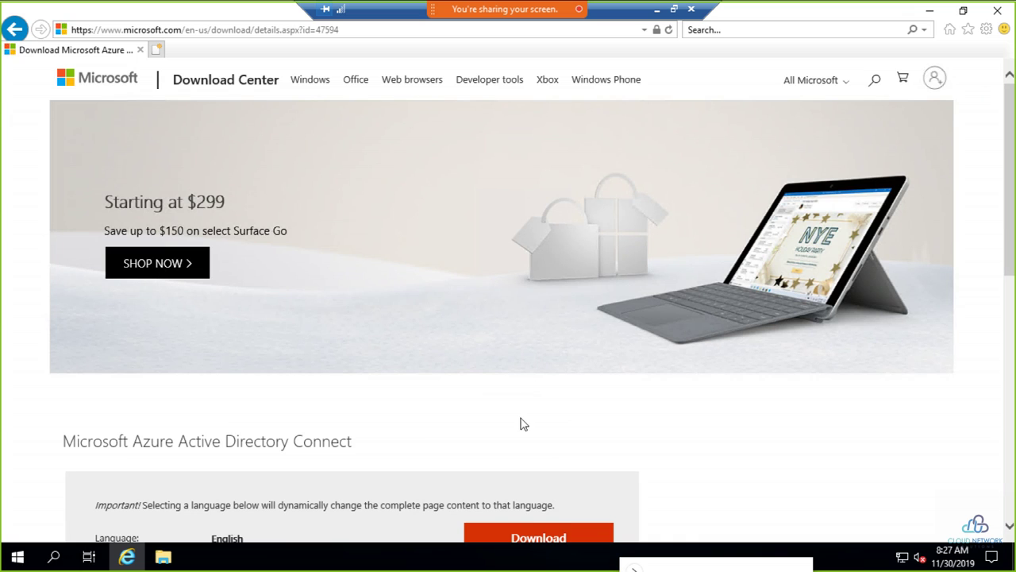
scroll(524, 424, down, 3)
click(514, 321)
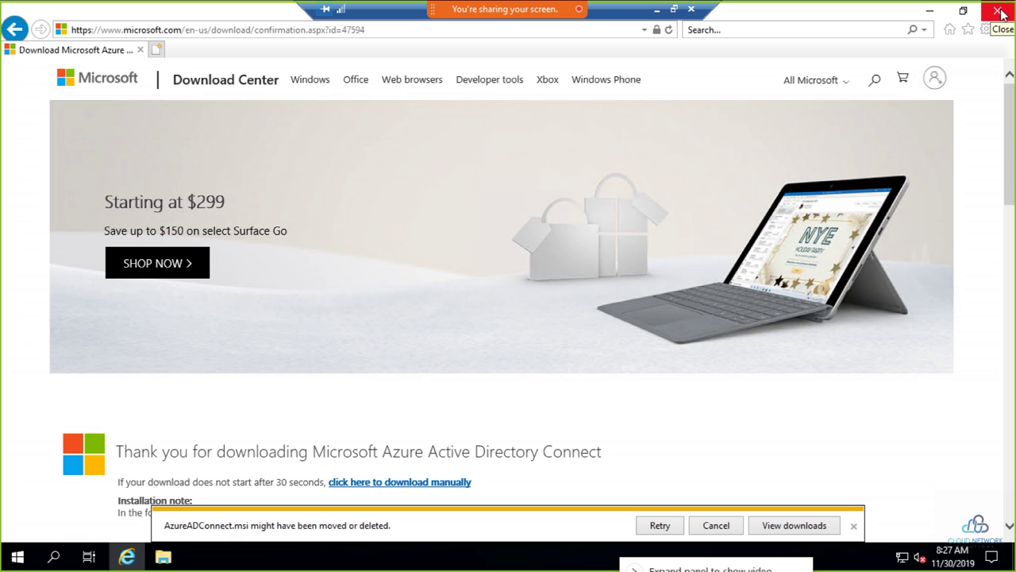
click(789, 527)
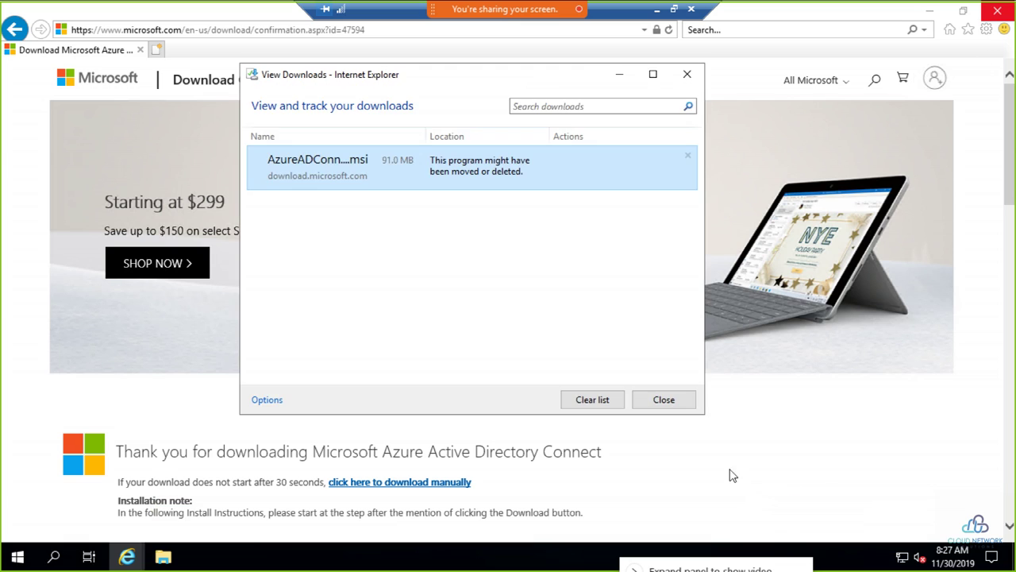
click(652, 402)
click(394, 482)
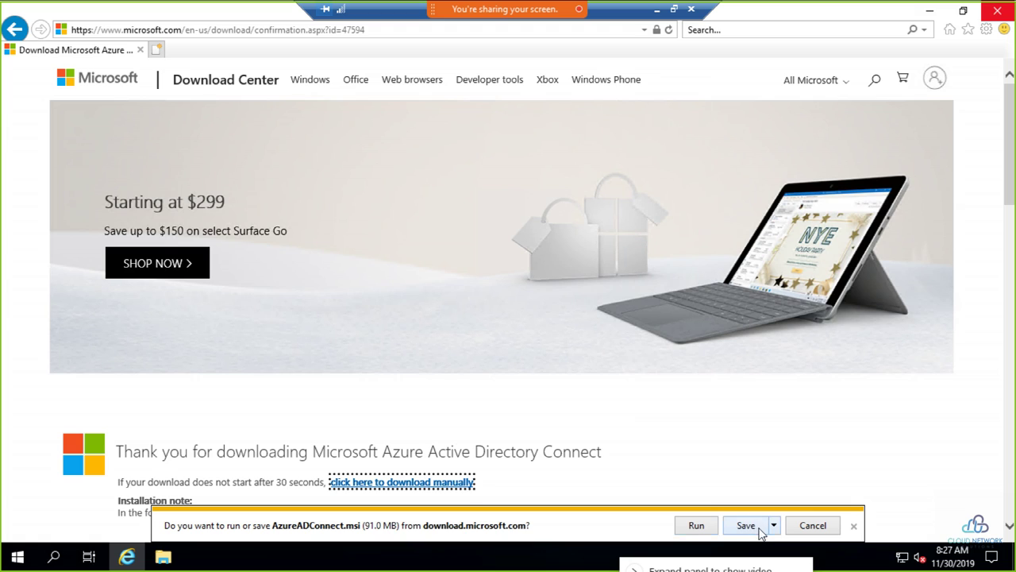
click(759, 529)
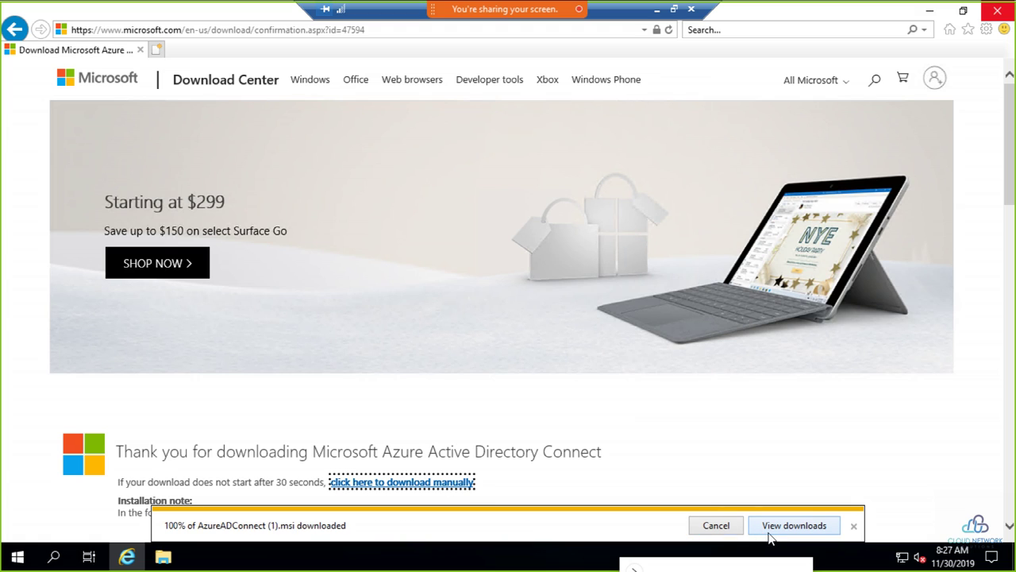
click(999, 9)
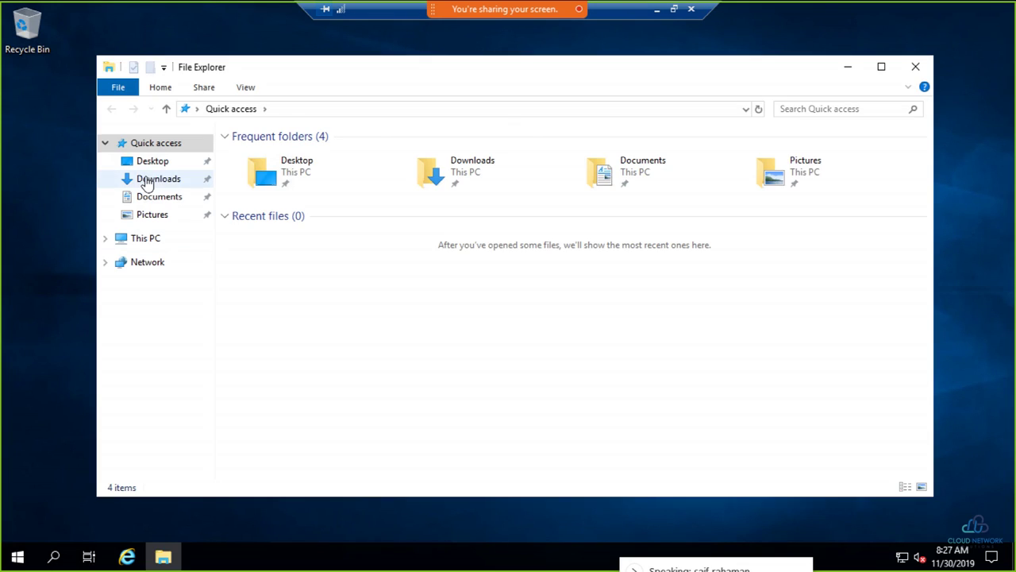
Install AzureADConnect (1) from the Downloads folder via its right-click Install option, and close Explorer
click(158, 181)
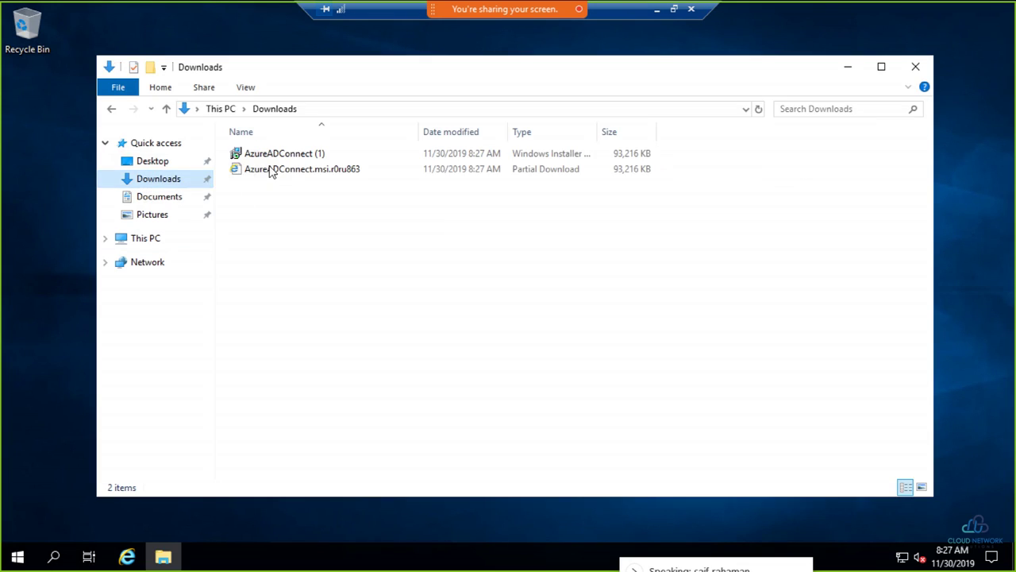
click(310, 174)
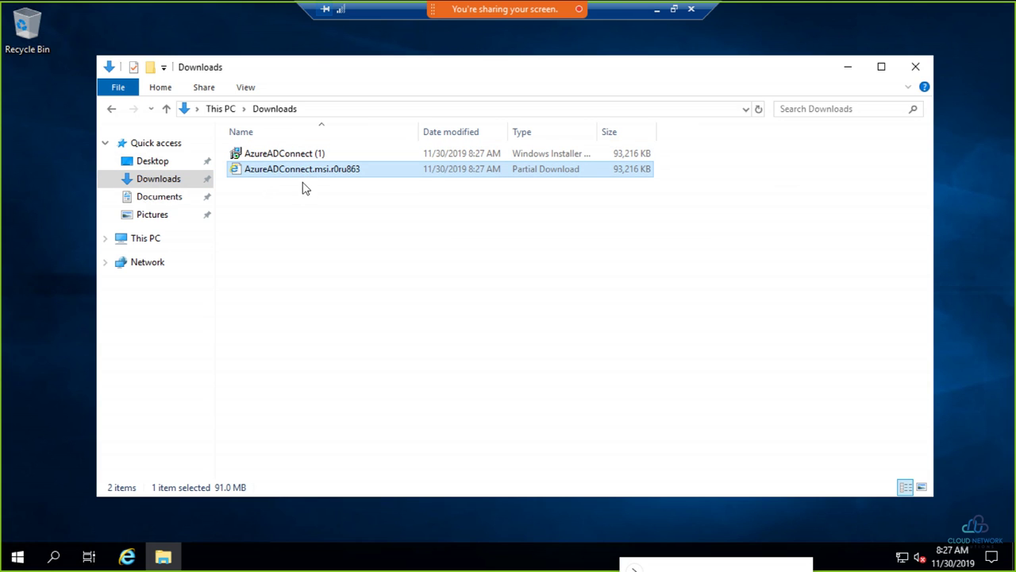
click(268, 156)
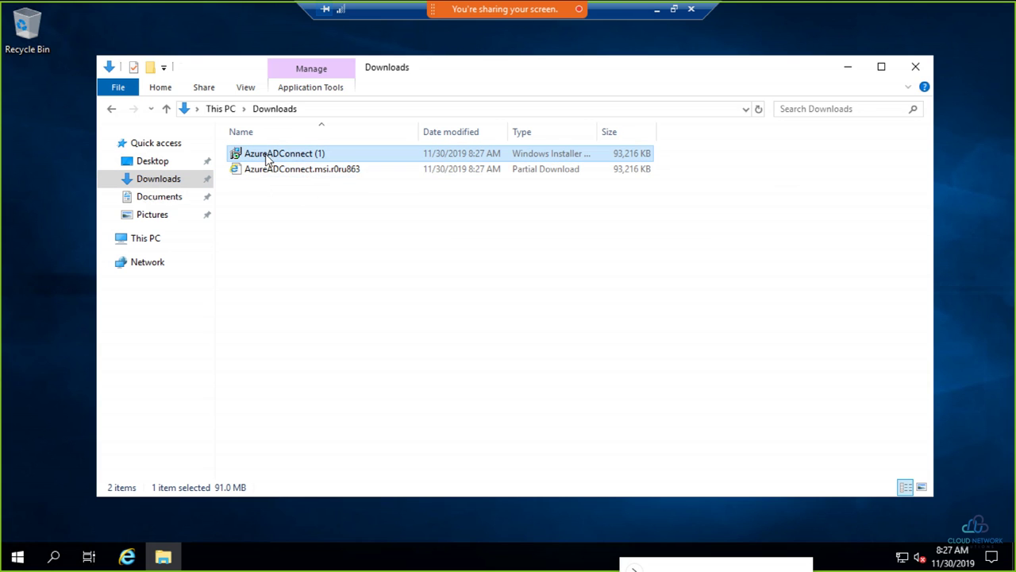
right_click(268, 156)
click(303, 165)
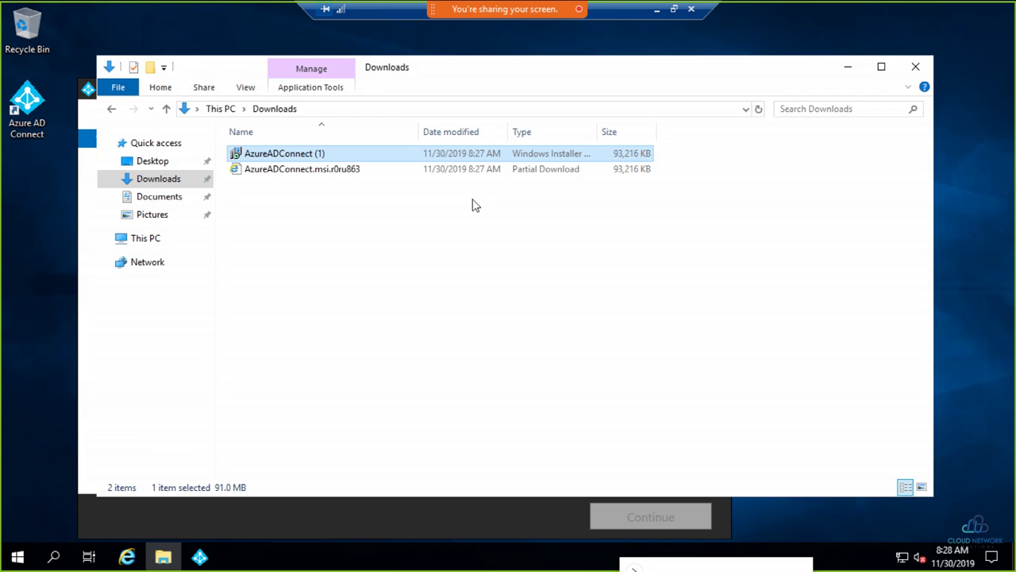
click(917, 70)
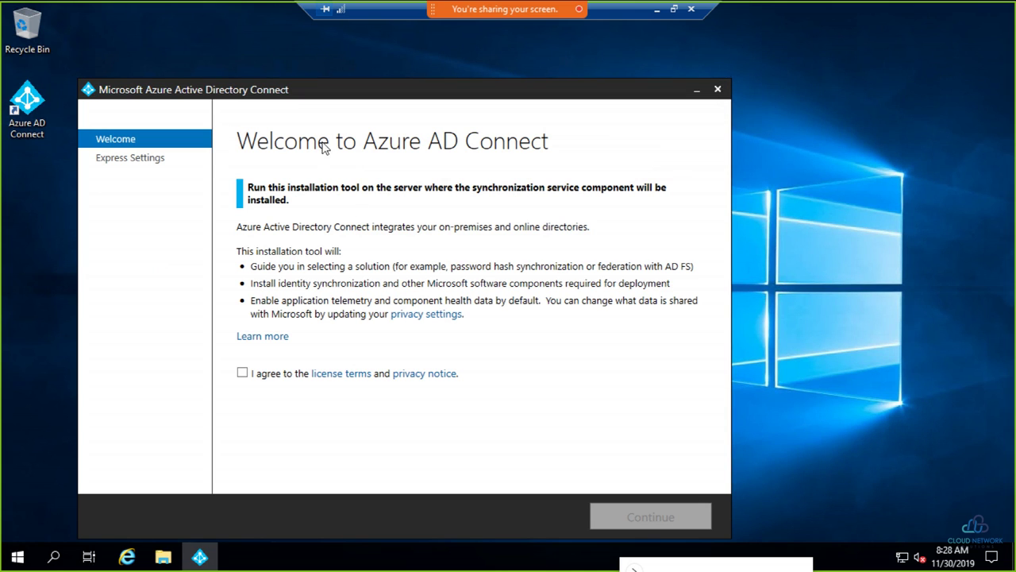
Accept the Azure AD Connect licence terms and proceed with express settings
click(242, 373)
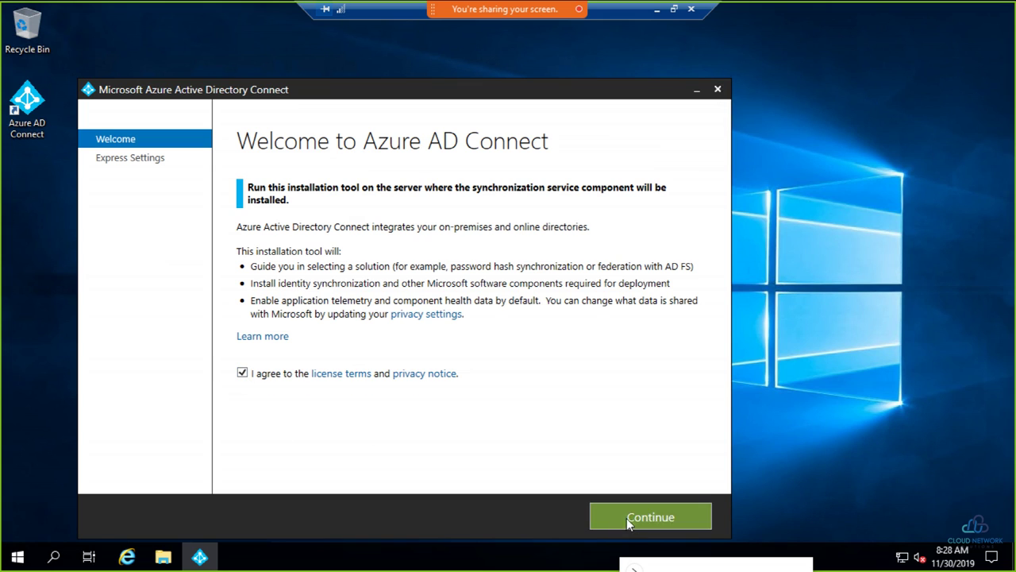
click(627, 518)
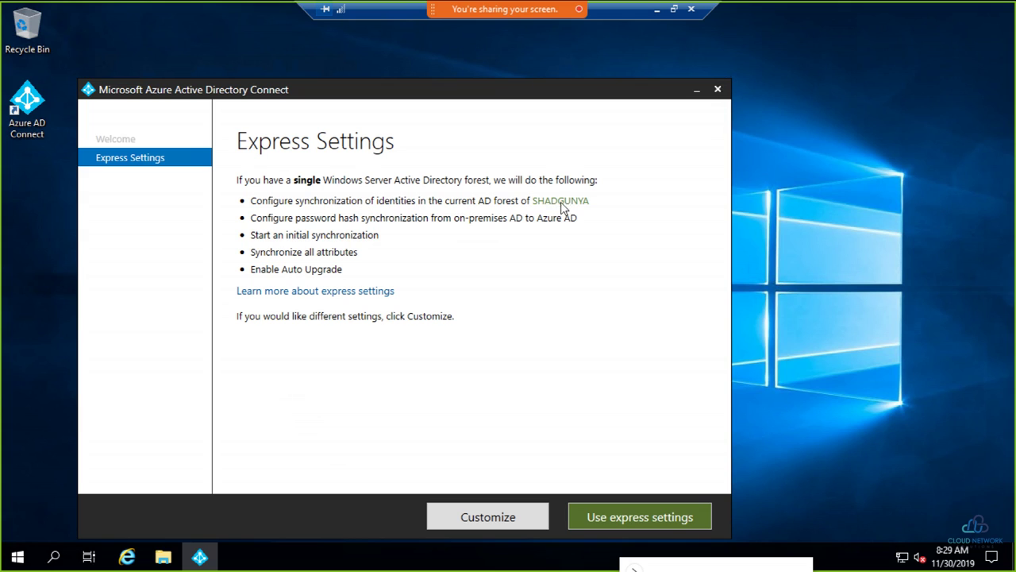
click(639, 518)
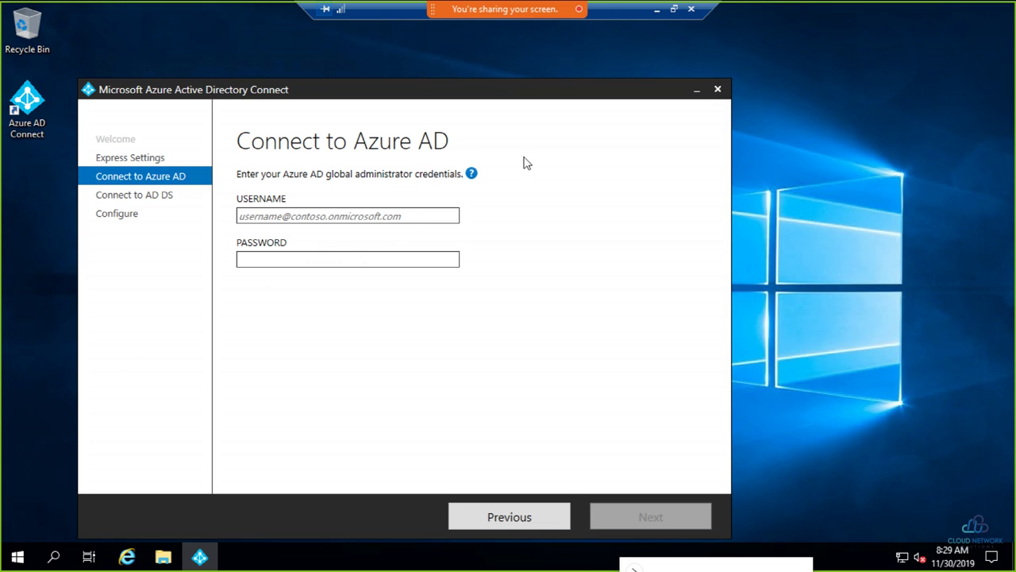
Draw a black pen loop around the Azure Active Directory box contents with a line to a small circle
click(657, 9)
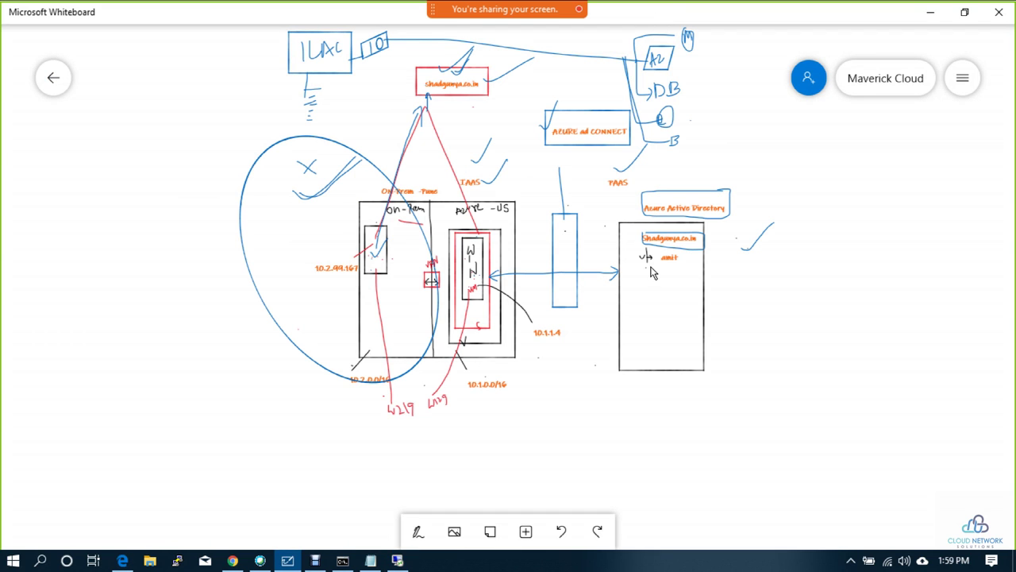
click(651, 269)
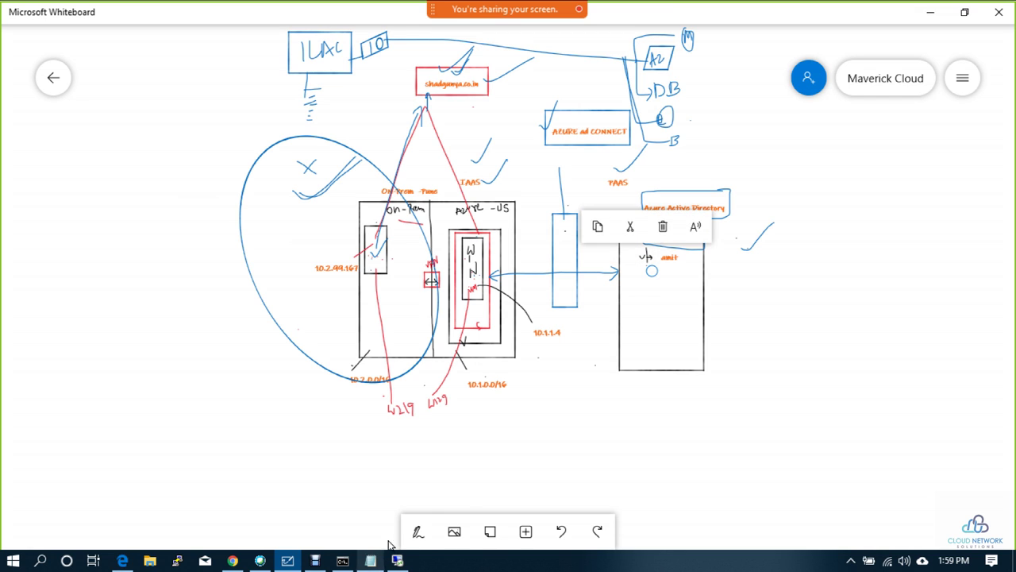
click(418, 532)
mouse_move(647, 279)
mouse_down()
mouse_move(647, 289)
mouse_move(657, 274)
mouse_move(635, 274)
mouse_move(644, 232)
mouse_move(707, 271)
mouse_up()
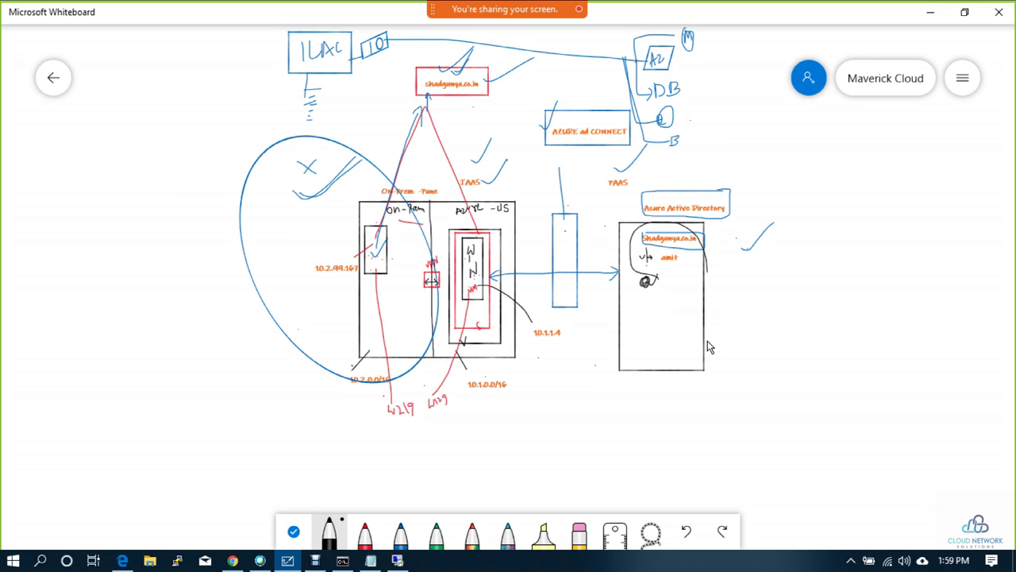
drag(709, 346, 706, 370)
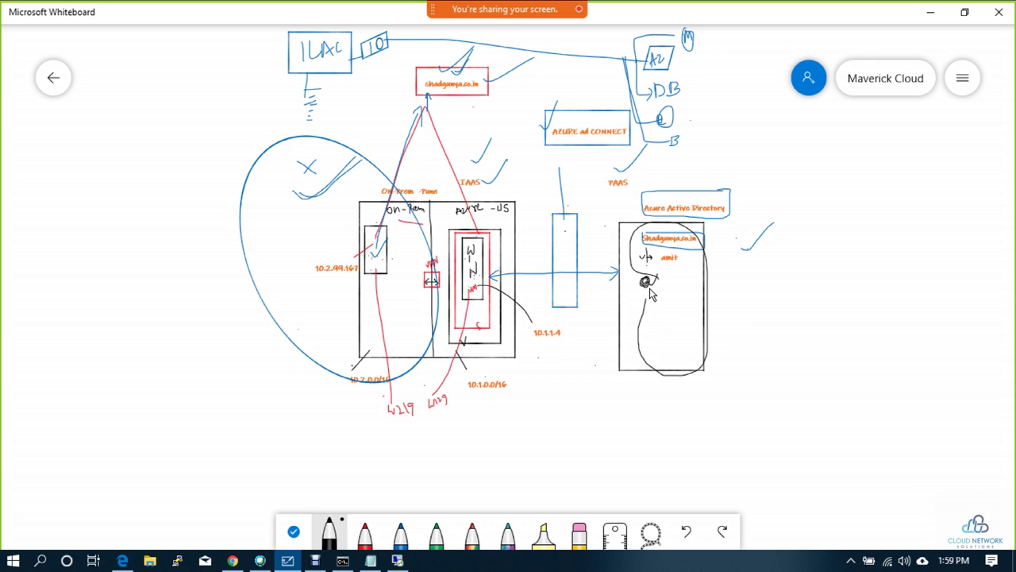
mouse_move(644, 282)
mouse_down()
mouse_move(579, 390)
mouse_move(574, 376)
mouse_move(581, 386)
mouse_move(564, 380)
mouse_up()
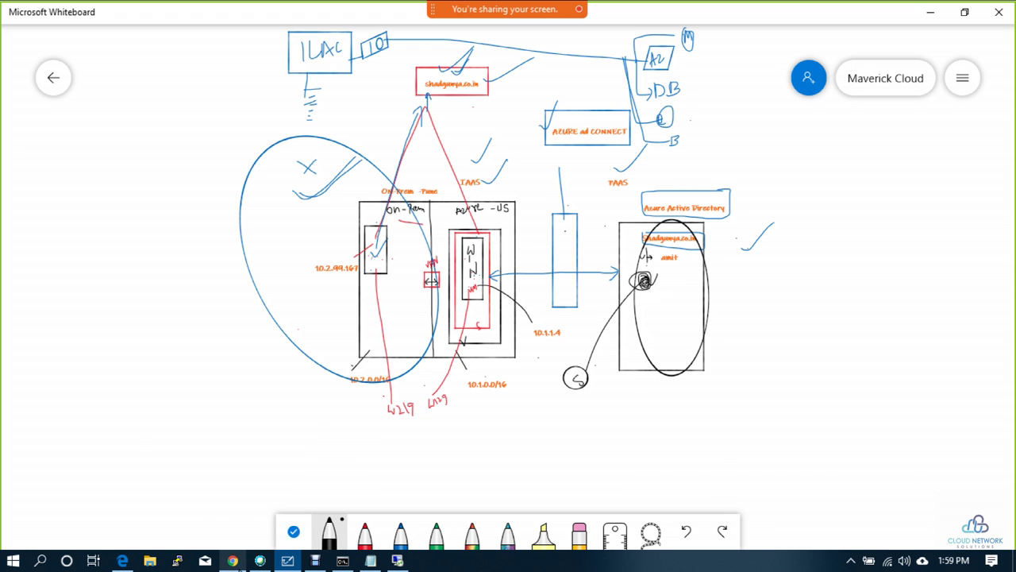
Start a new user in Azure Portal with a service account user name on the shadgunya.co.in domain
mouse_move(232, 560)
click(227, 504)
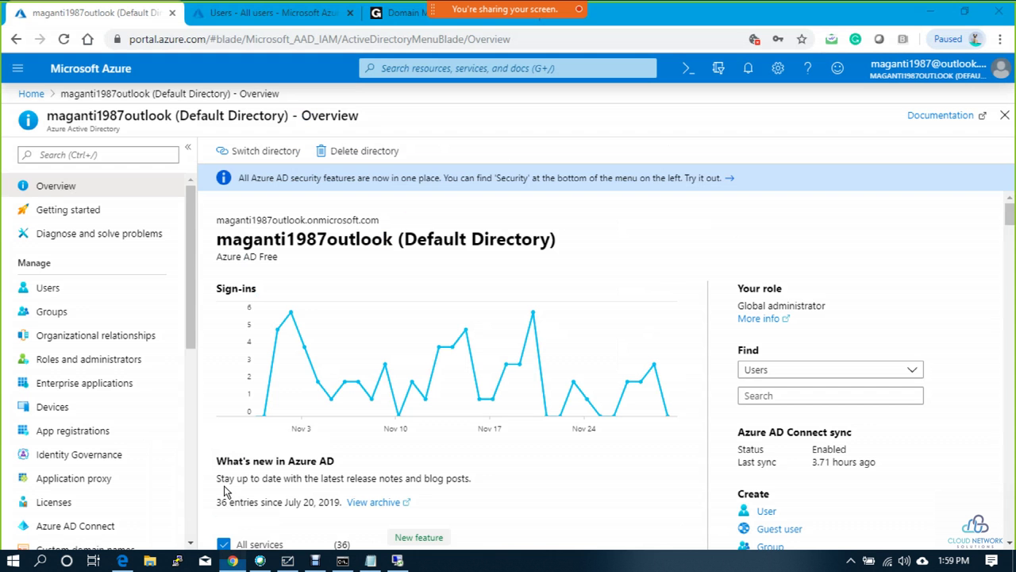
click(62, 296)
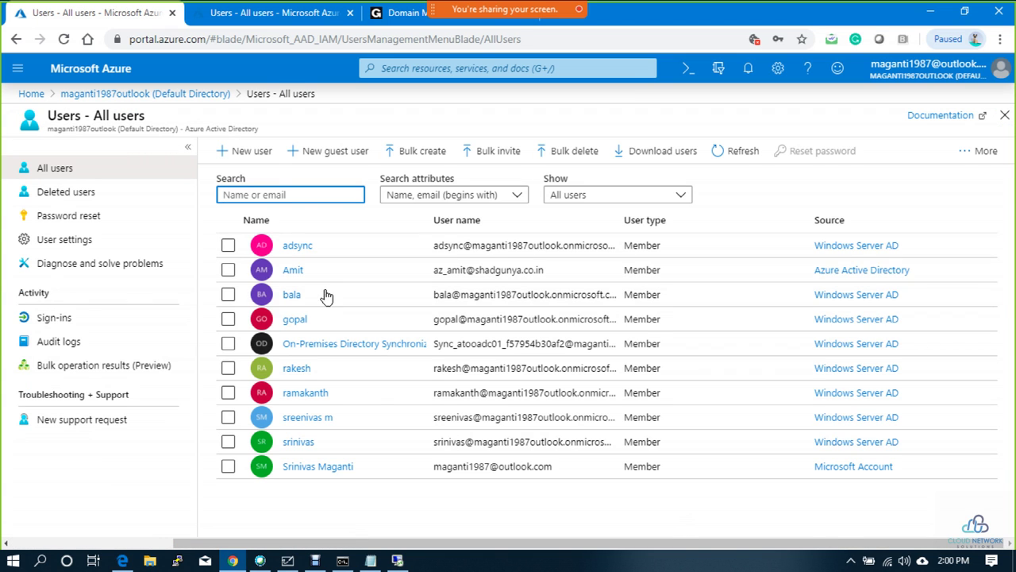
click(236, 158)
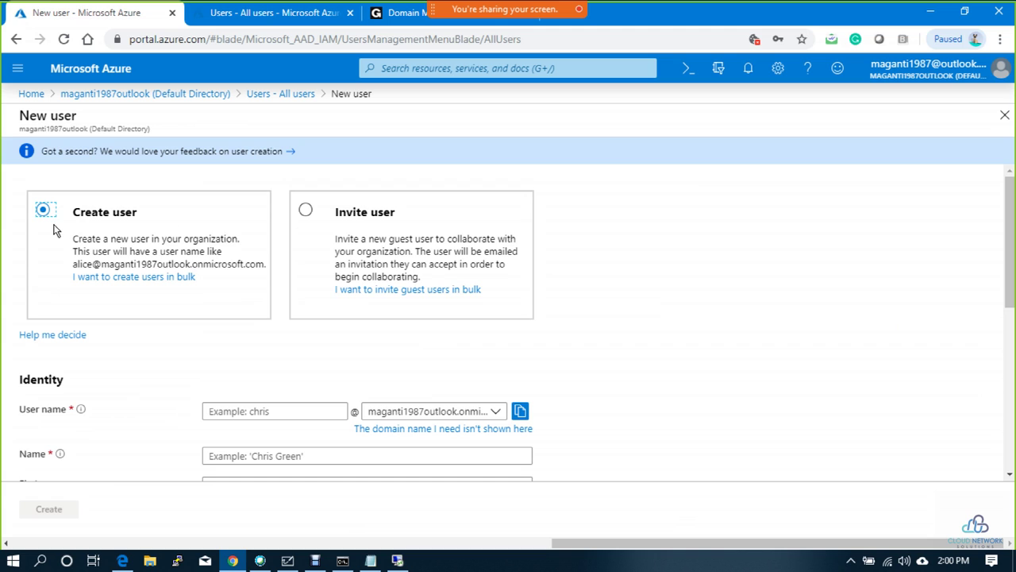
click(397, 412)
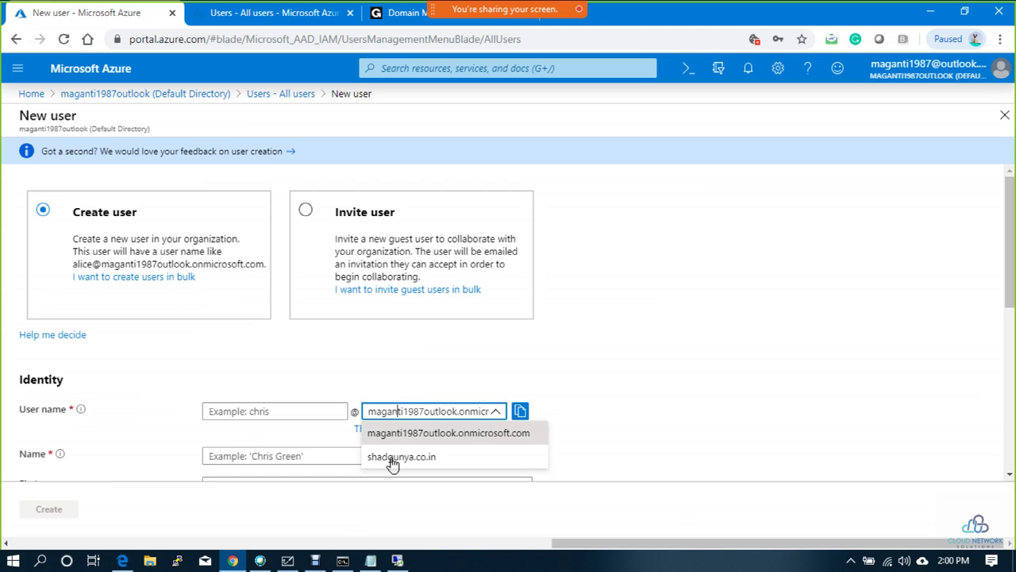
click(392, 465)
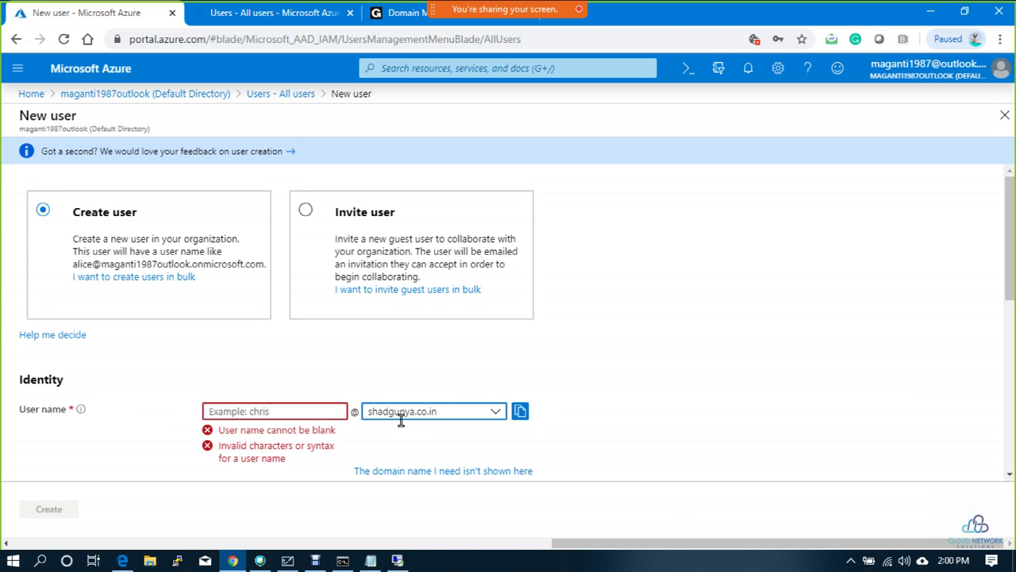
click(269, 409)
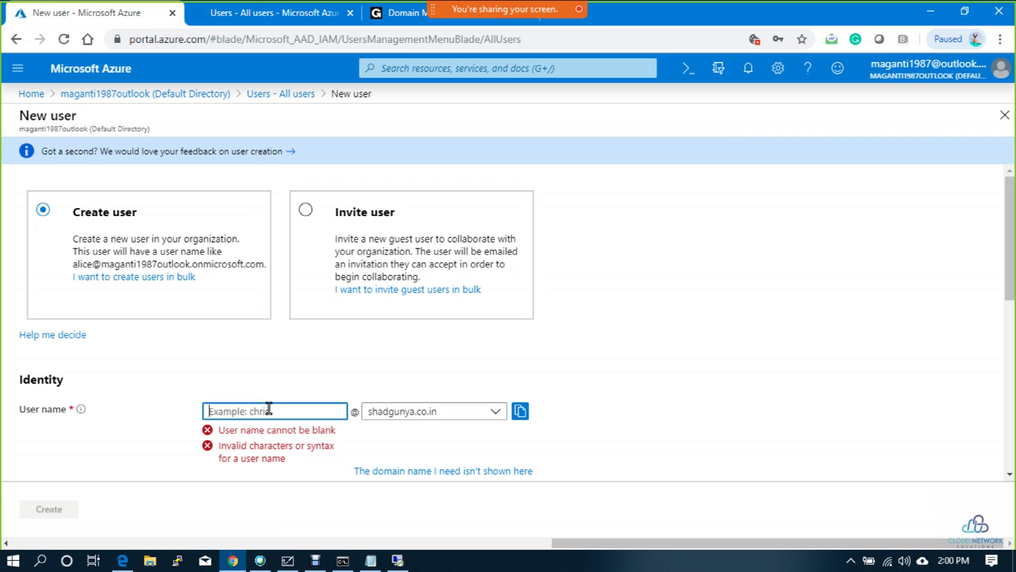
text(service)
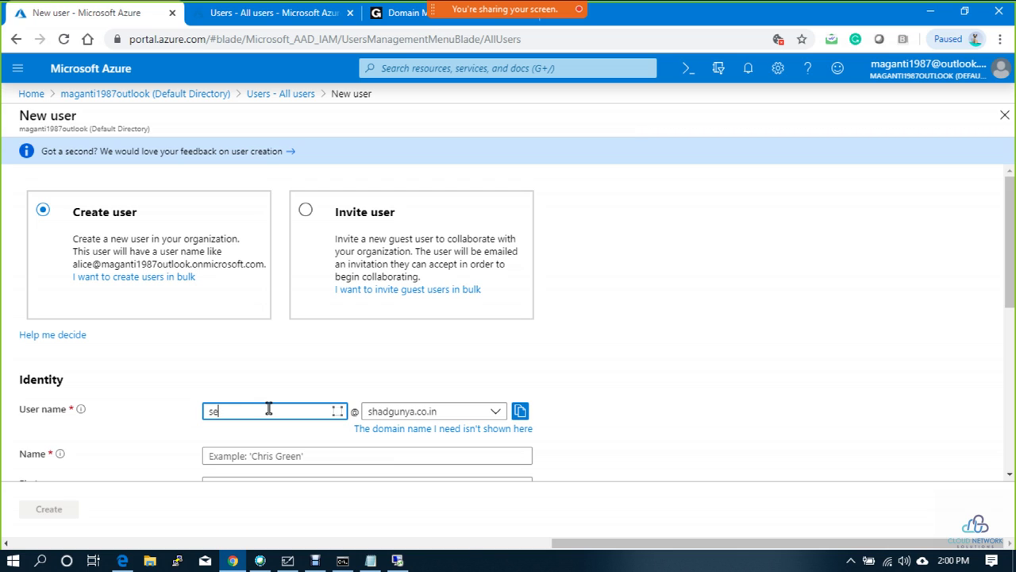
key(BackSpace)
text(vc)
text(acc)
text(_syn)
text(adsync)
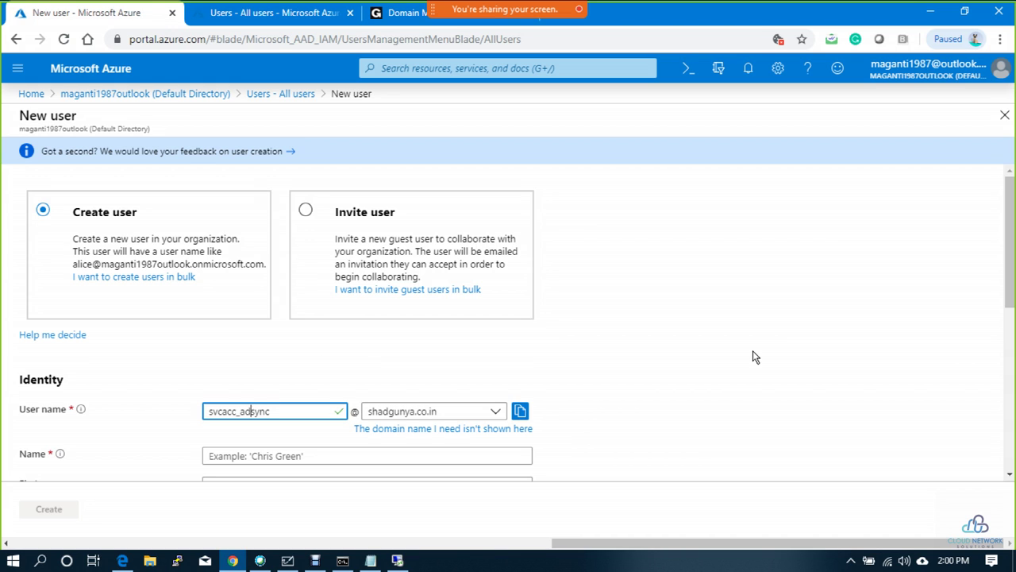
click(758, 335)
scroll(717, 352, down, 2)
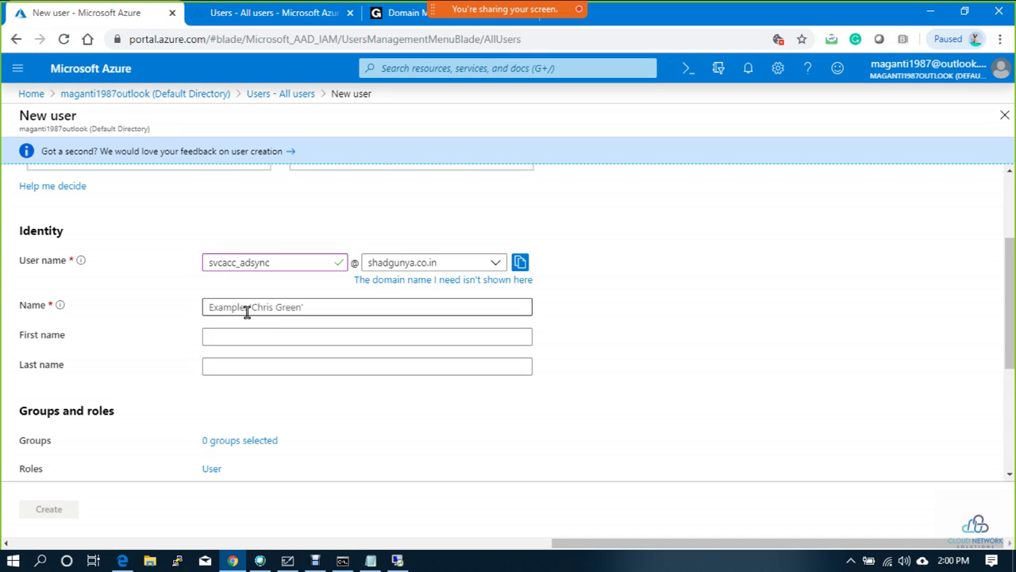
Fill in the user's name Azure, first name AD and last name Sync
click(246, 308)
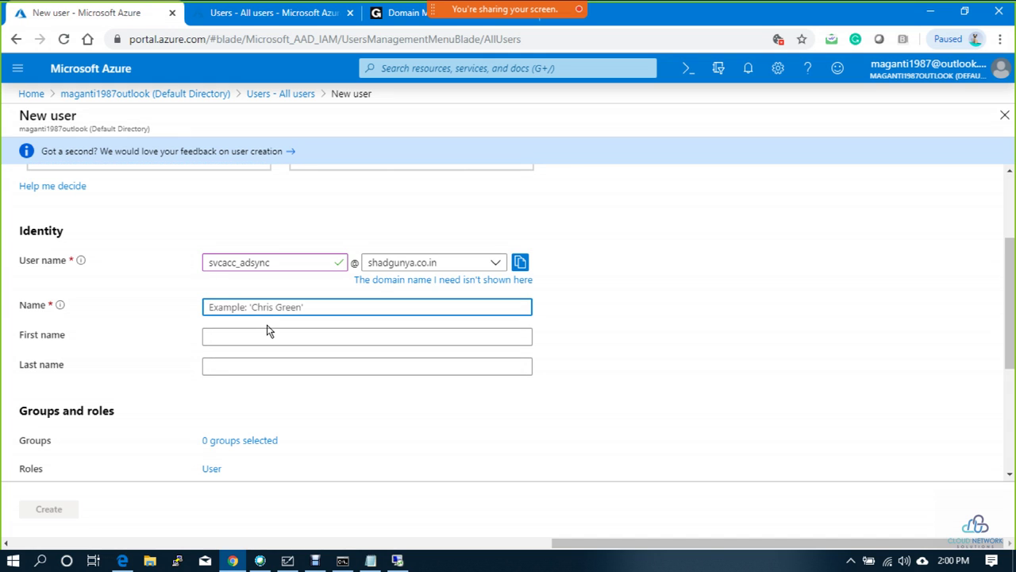
text(Azure AD su)
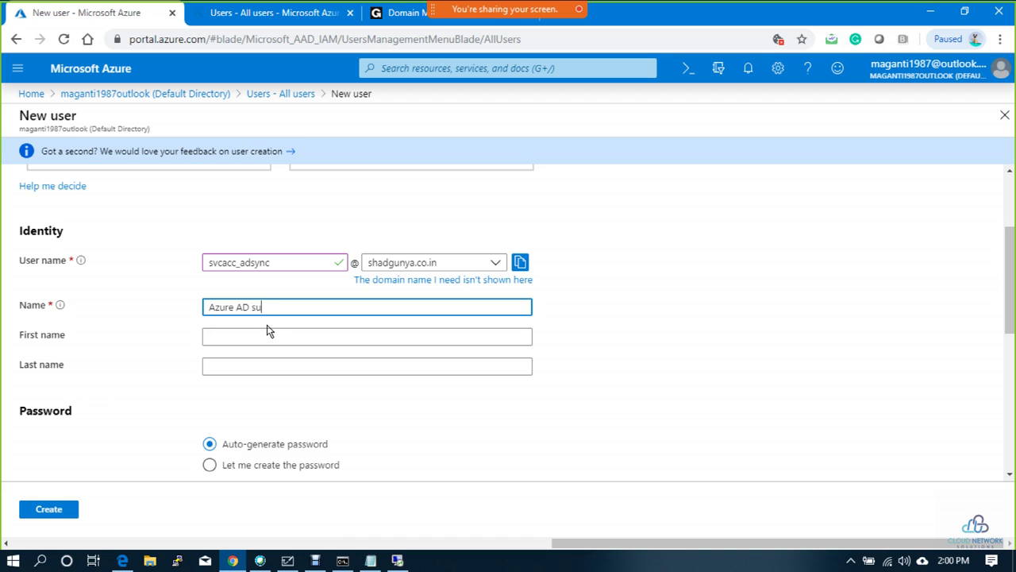
click(268, 332)
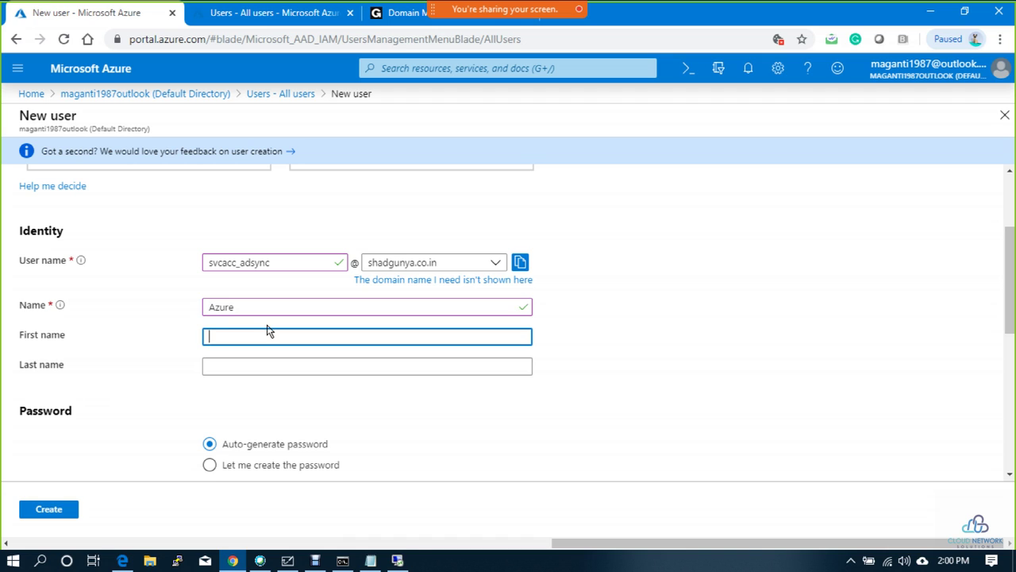
text(AD)
key(Tab)
text(A)
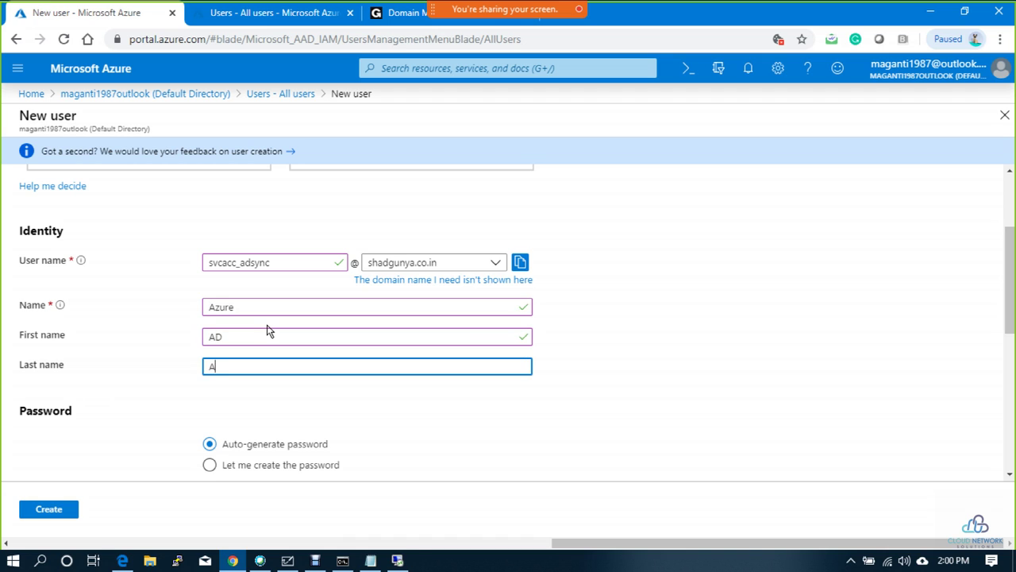
text(snc)
key(Tab)
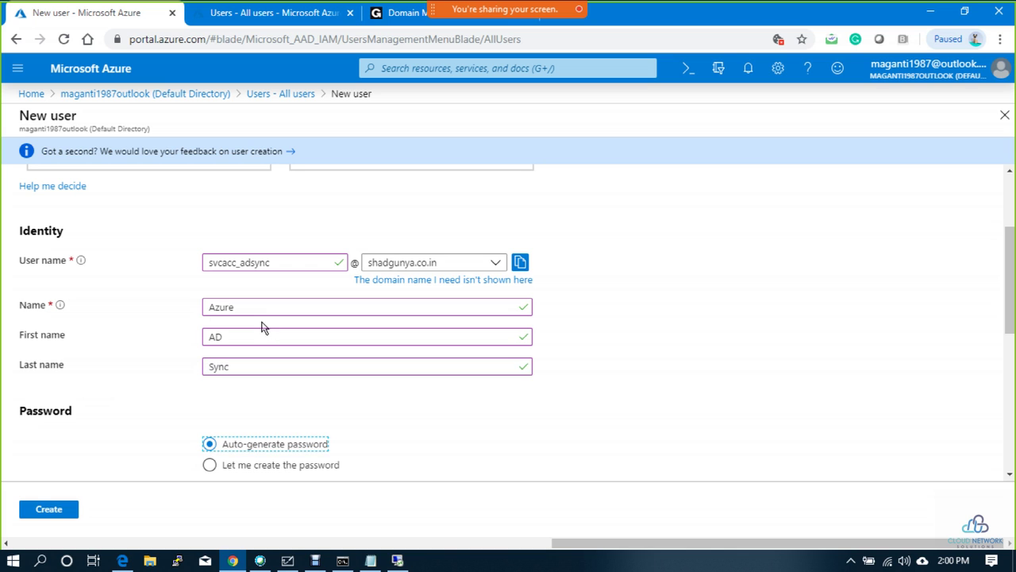
Set a custom password for the user and create the account
scroll(268, 332, down, 2)
key(Down)
click(263, 354)
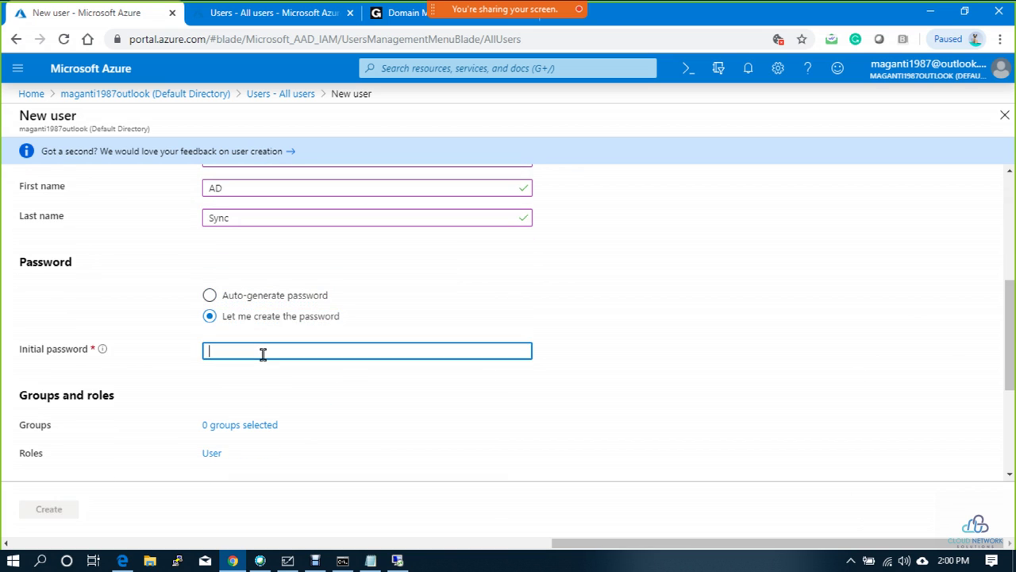
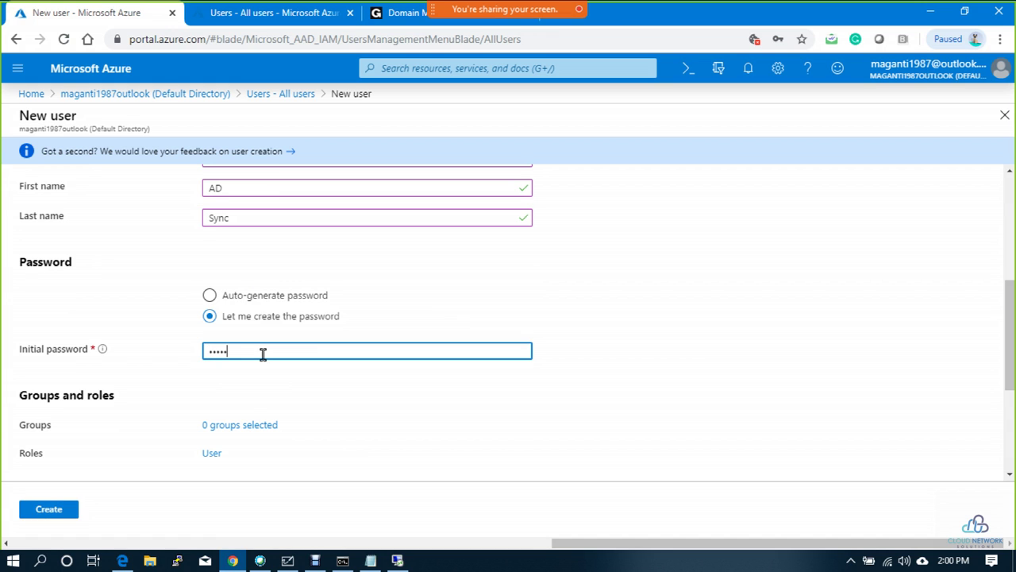
scroll(262, 354, down, 3)
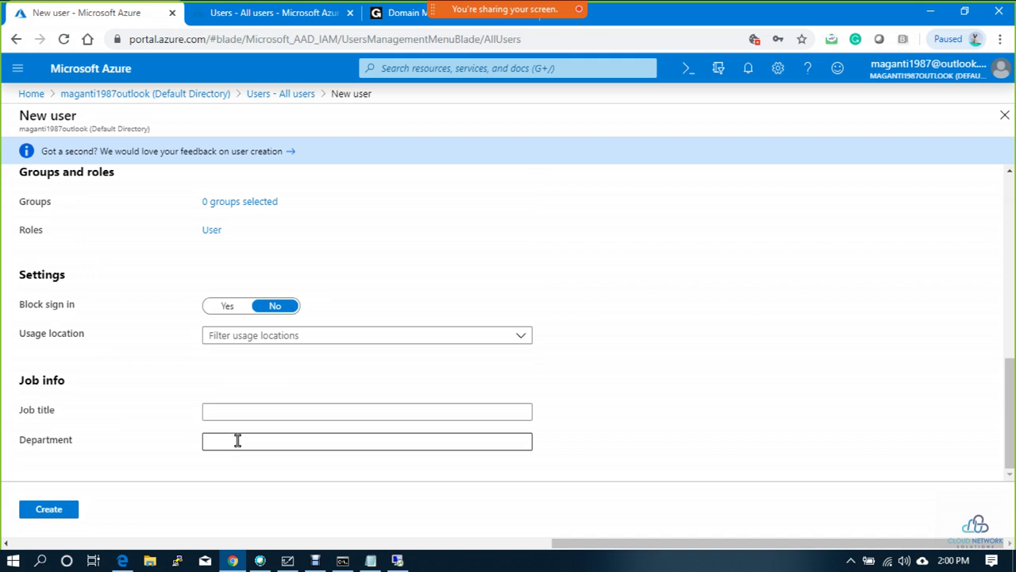
click(46, 516)
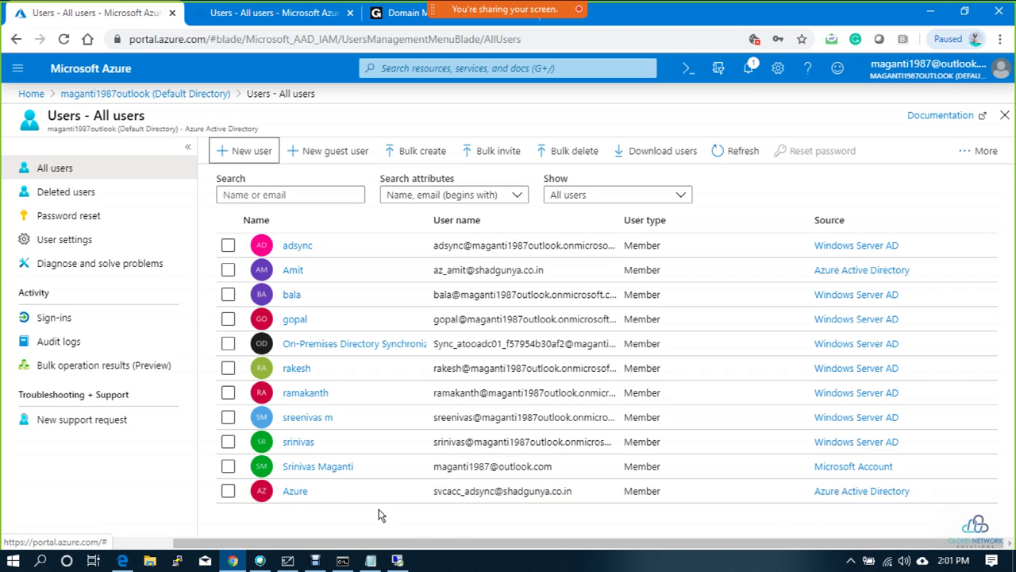
Assign the Global administrator directory role to the Azure user
click(300, 494)
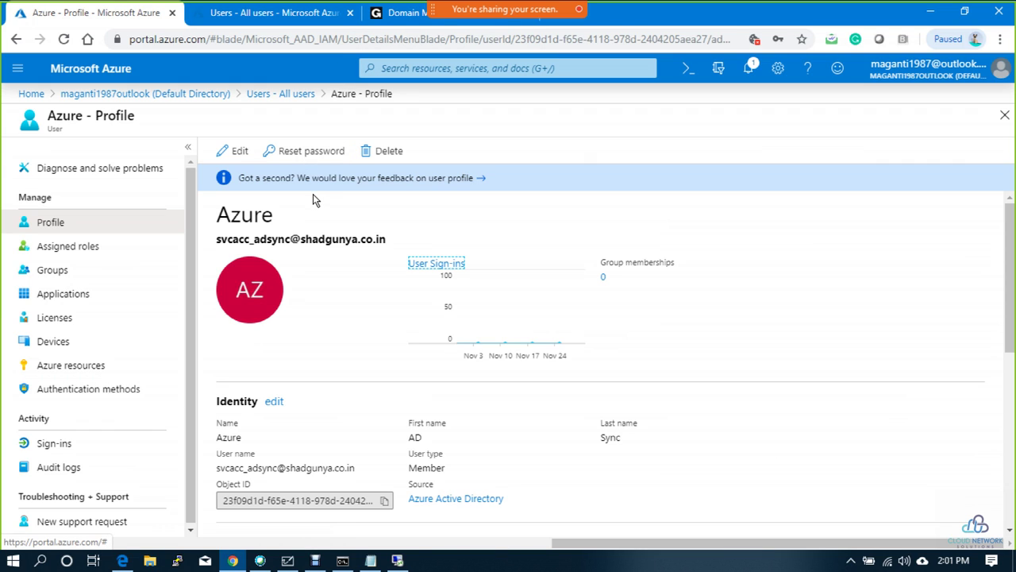
click(83, 249)
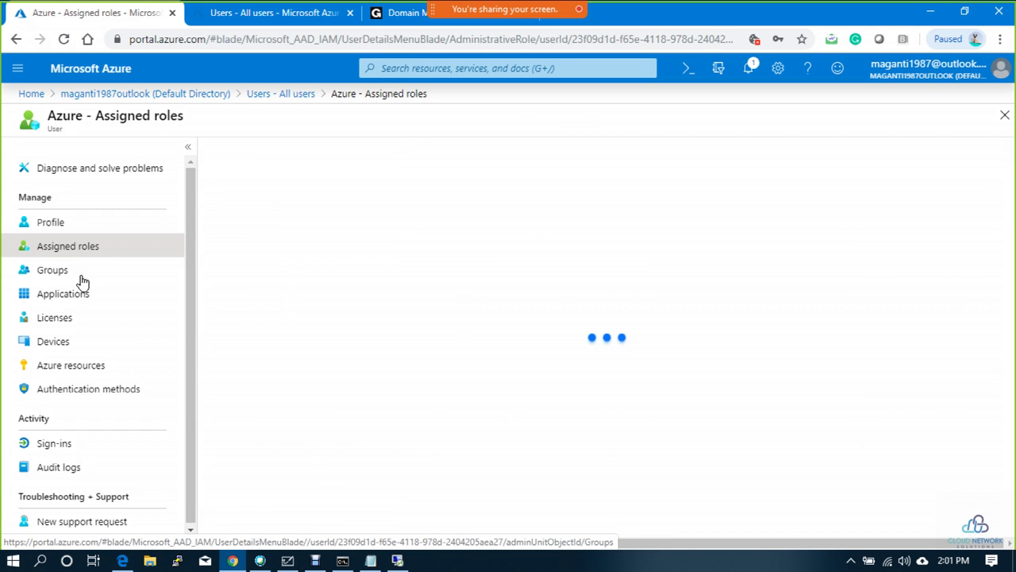
click(244, 236)
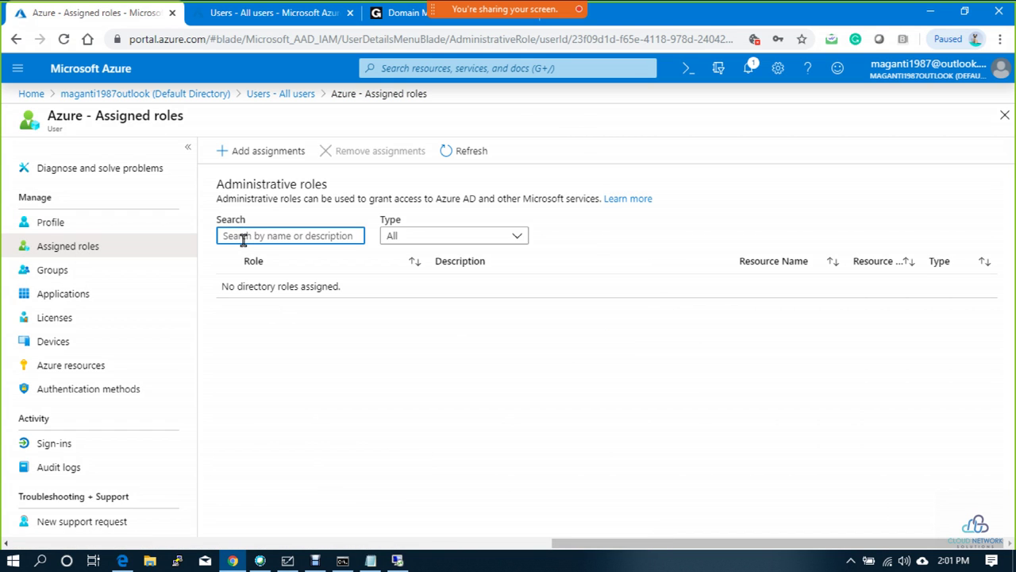
click(247, 160)
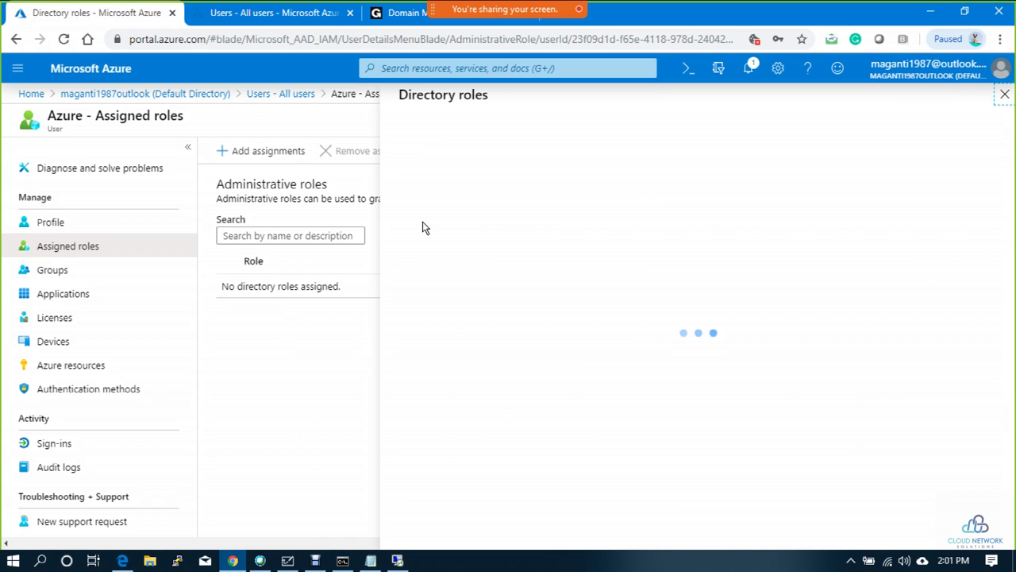
click(437, 210)
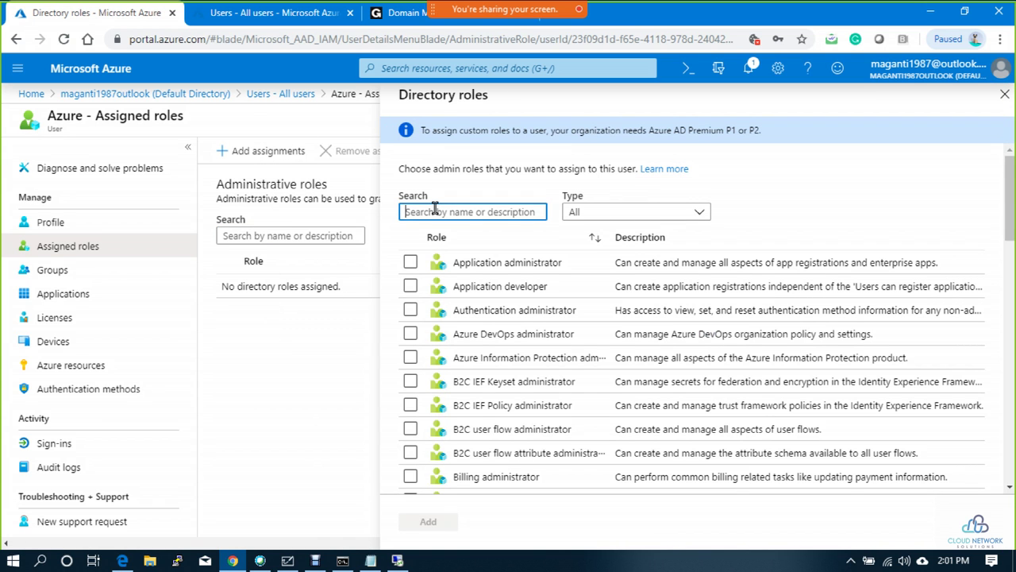
text(glob)
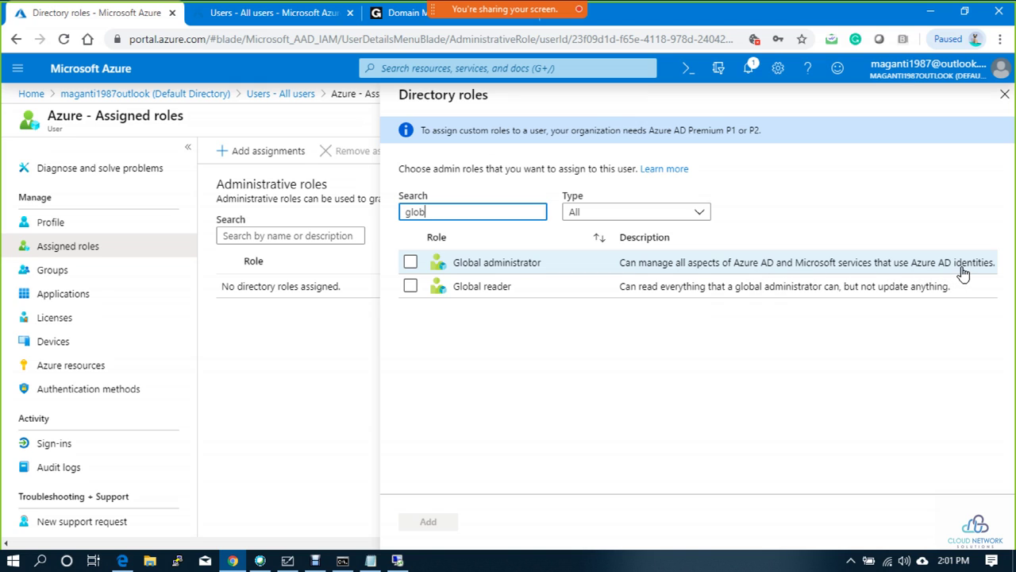
click(409, 262)
click(439, 525)
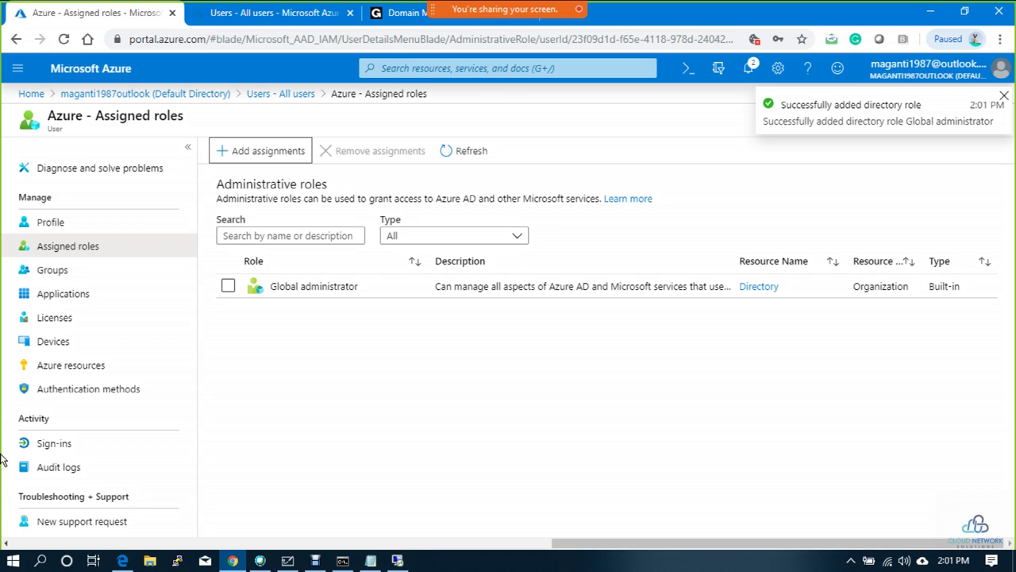
Remove the Global administrator assignment from the Azure user's assigned roles
click(32, 226)
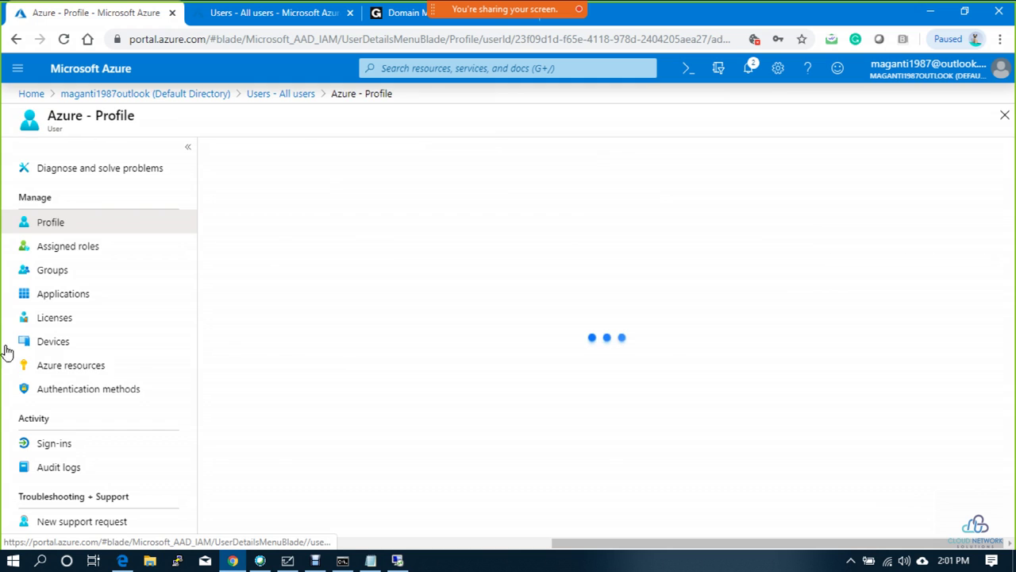
click(65, 248)
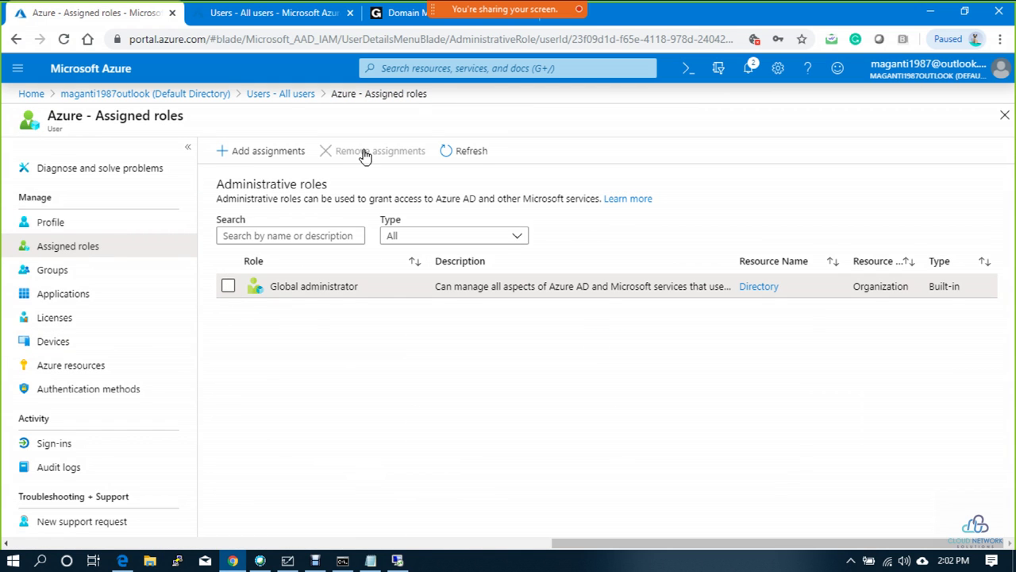
click(374, 295)
click(380, 151)
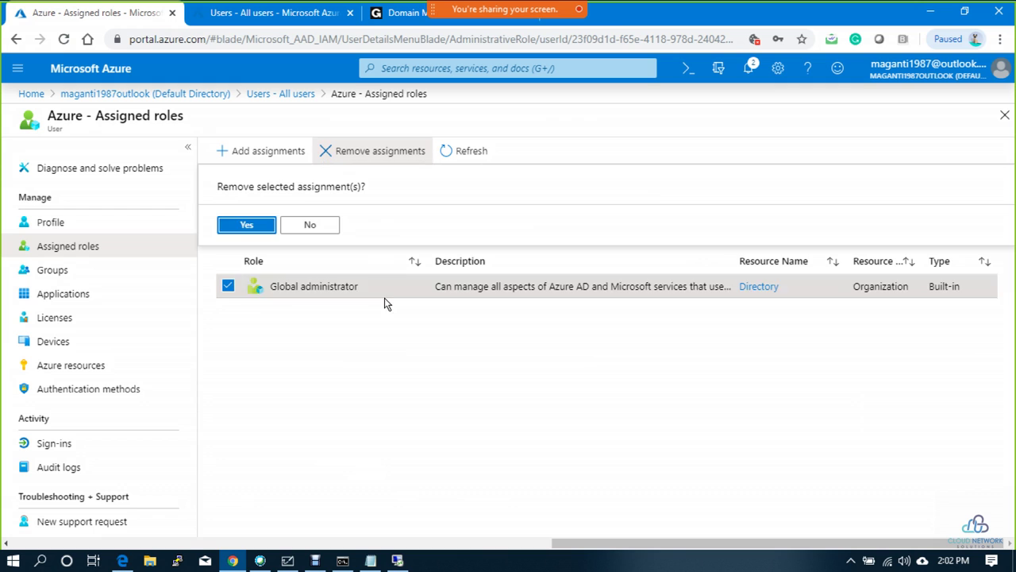
click(235, 229)
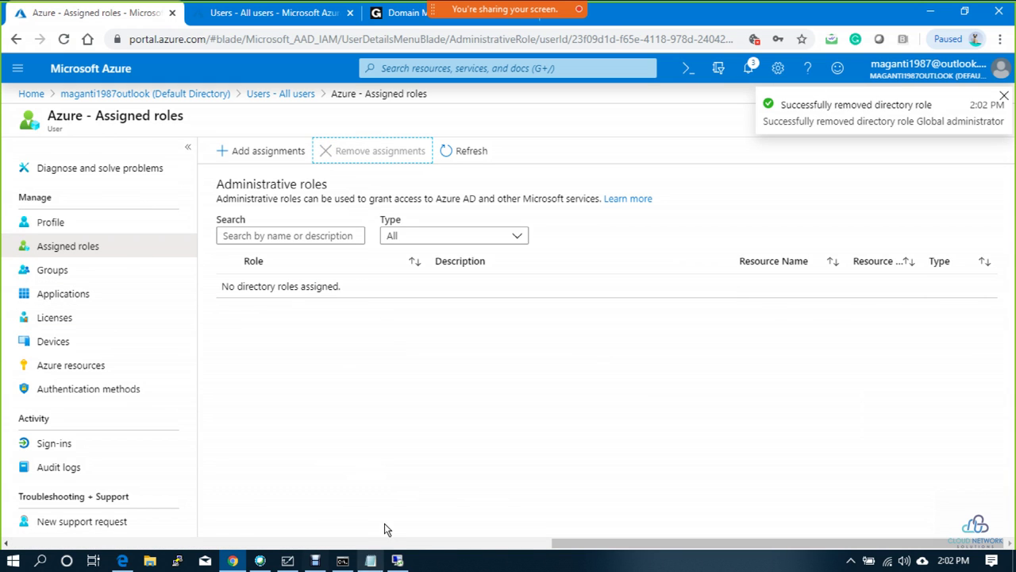
Submit the sync service account's username and password in Azure AD Connect, then return to the Azure portal
click(397, 561)
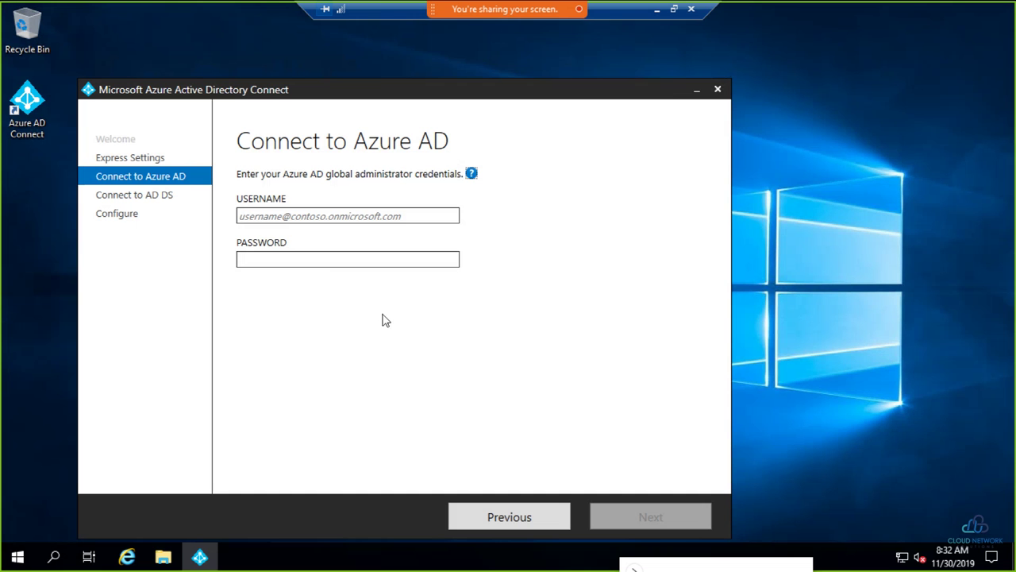
click(270, 219)
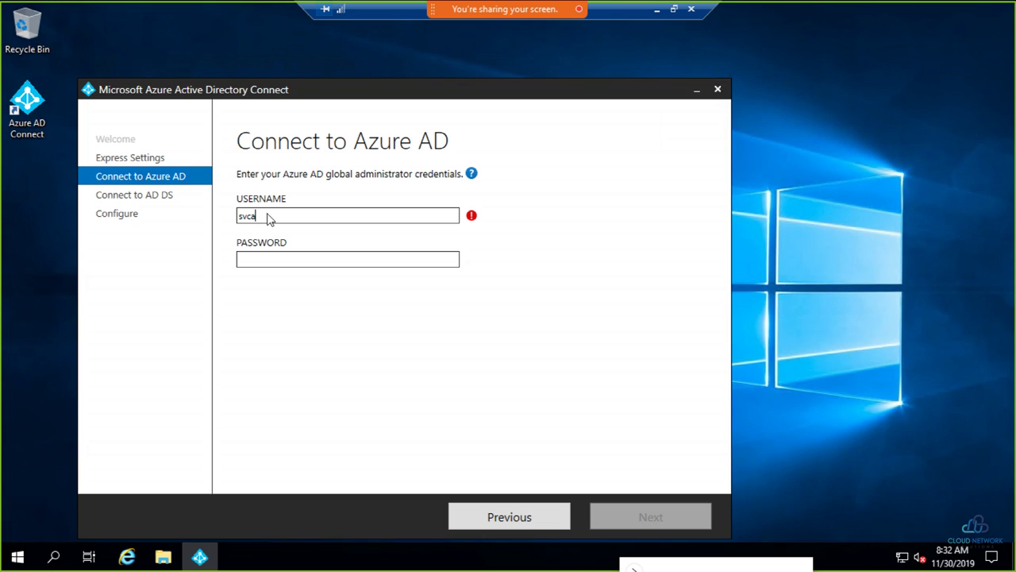
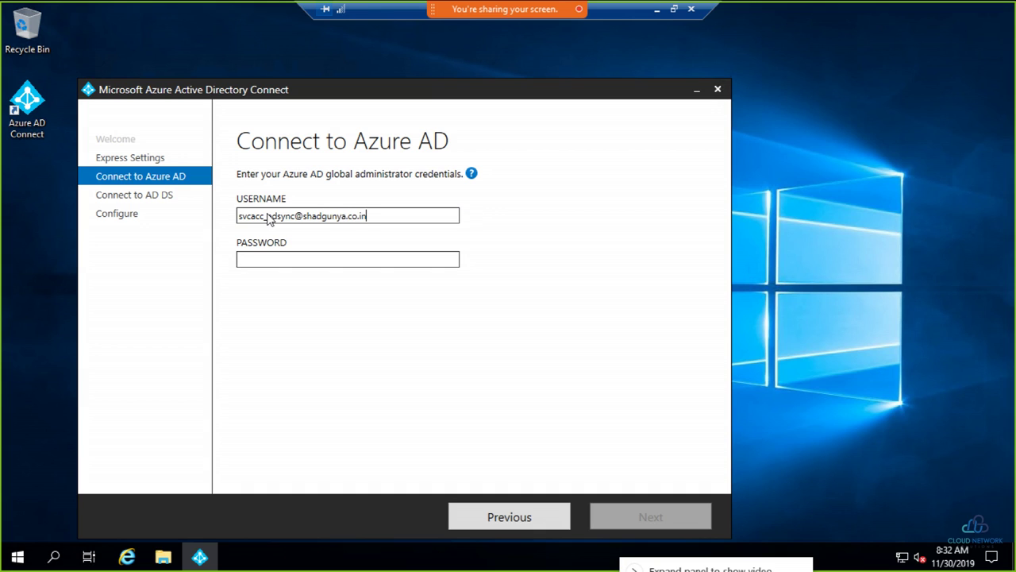
key(Tab)
text(••)
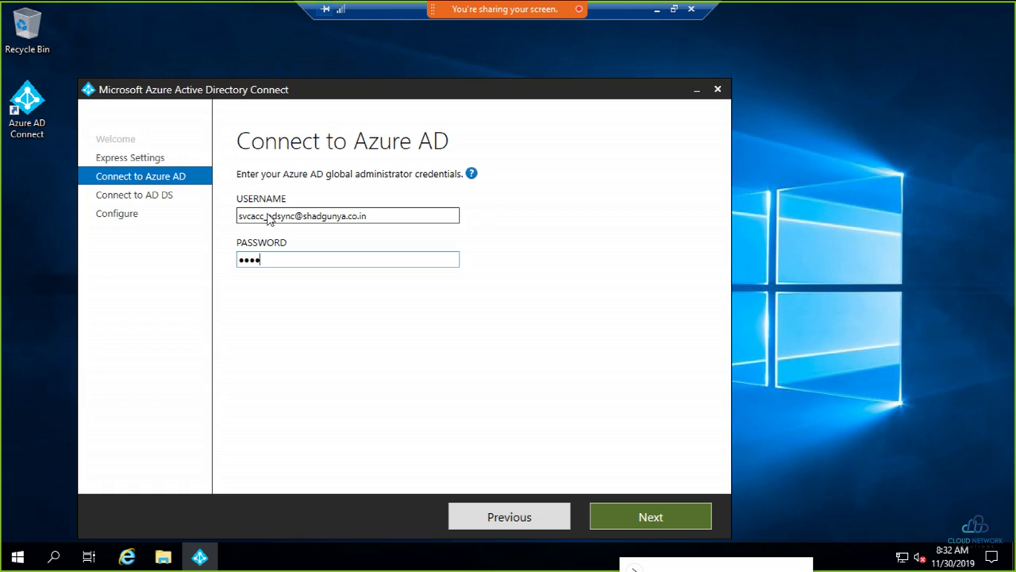
text(•)
key(Return)
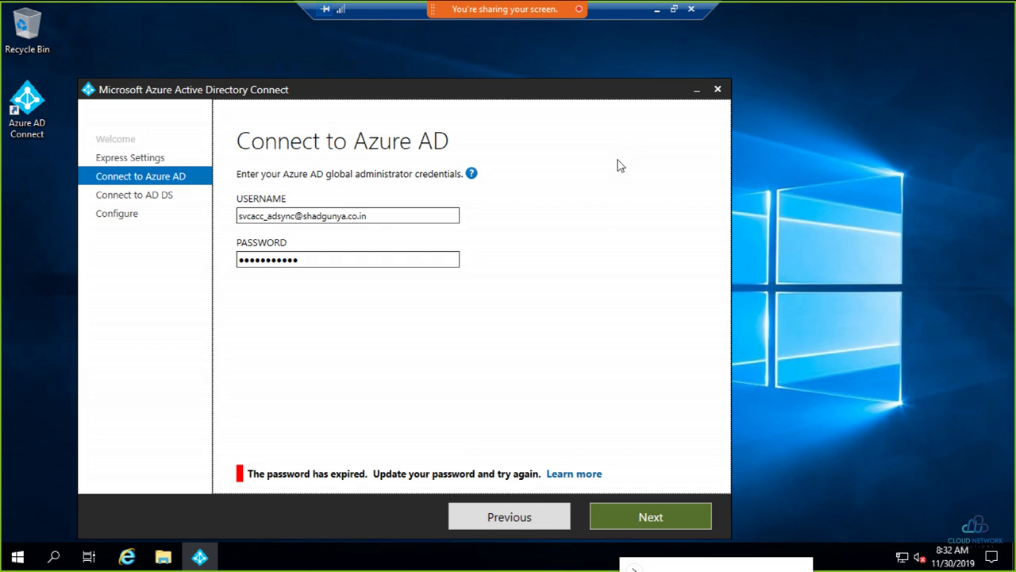
click(656, 10)
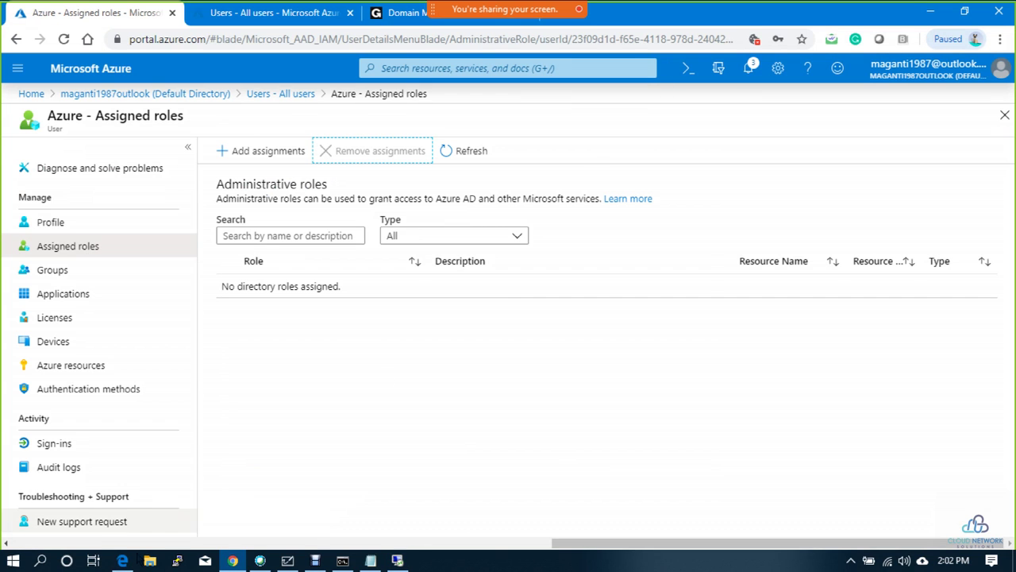
In Edge, start signing in with a different account and sign out and forget the first saved account
click(122, 561)
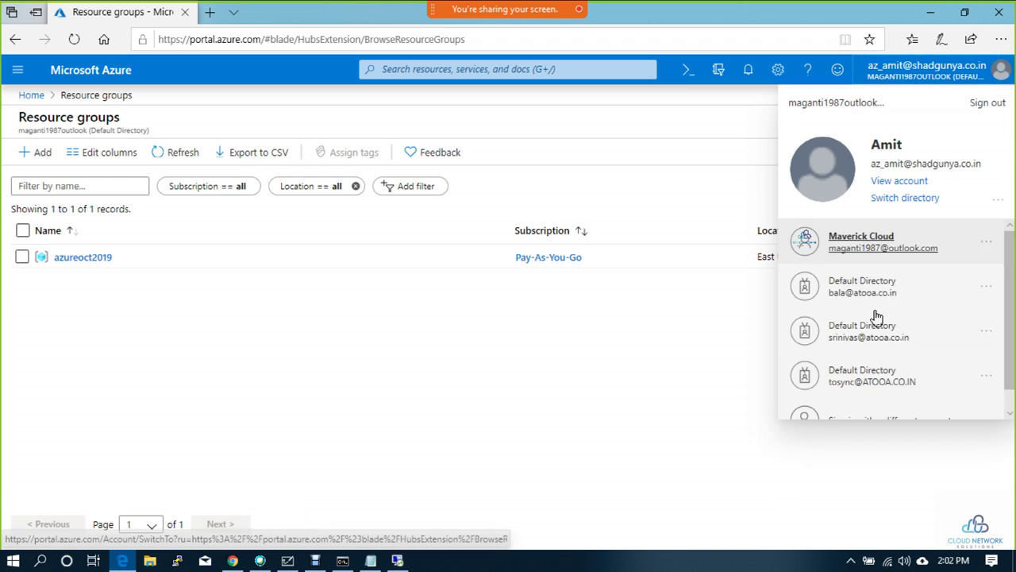
scroll(884, 302, down, 1)
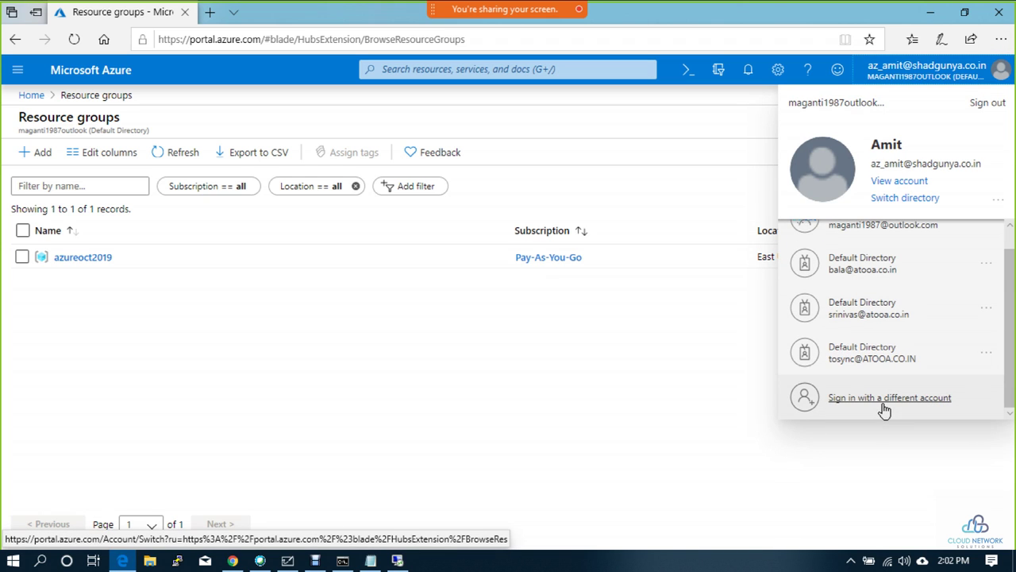
click(883, 406)
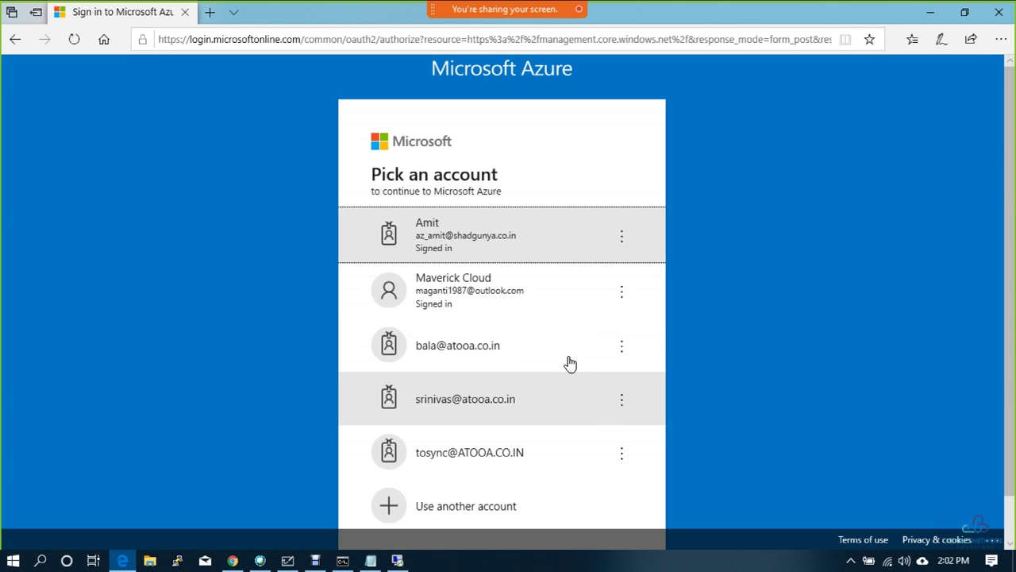
click(620, 237)
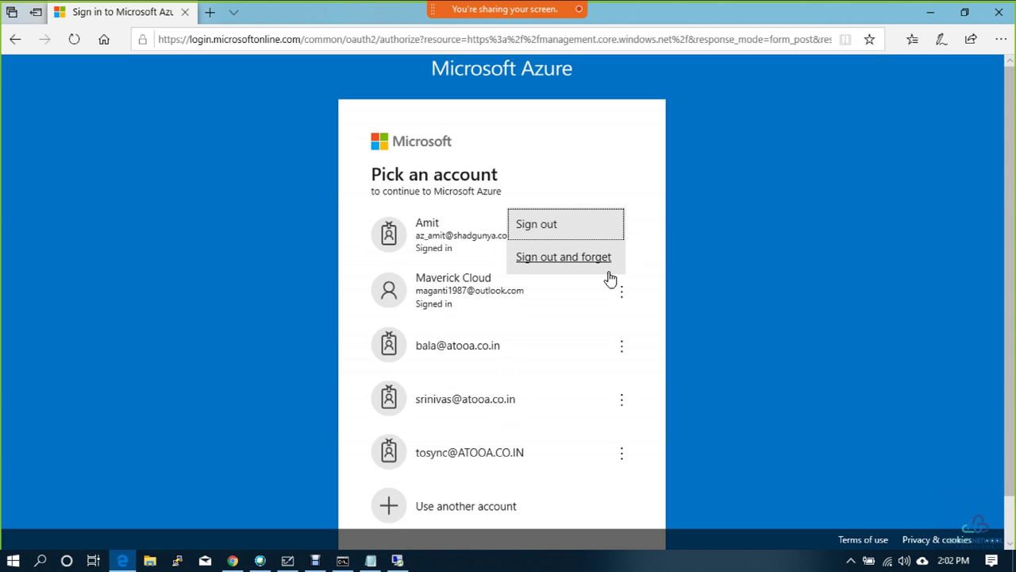
click(554, 264)
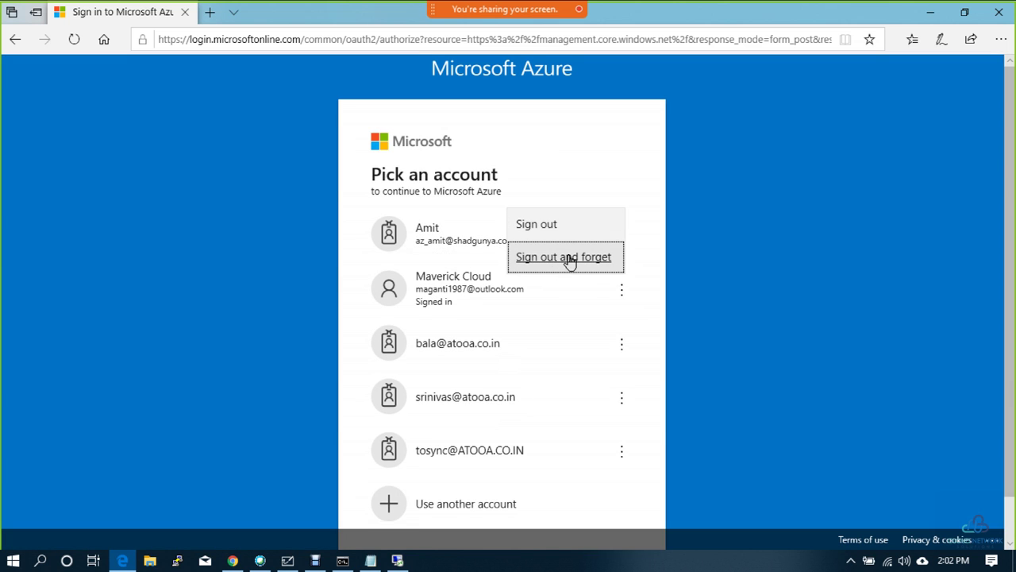
Sign out and forget each remaining saved account on the Microsoft account picker
click(625, 243)
click(606, 270)
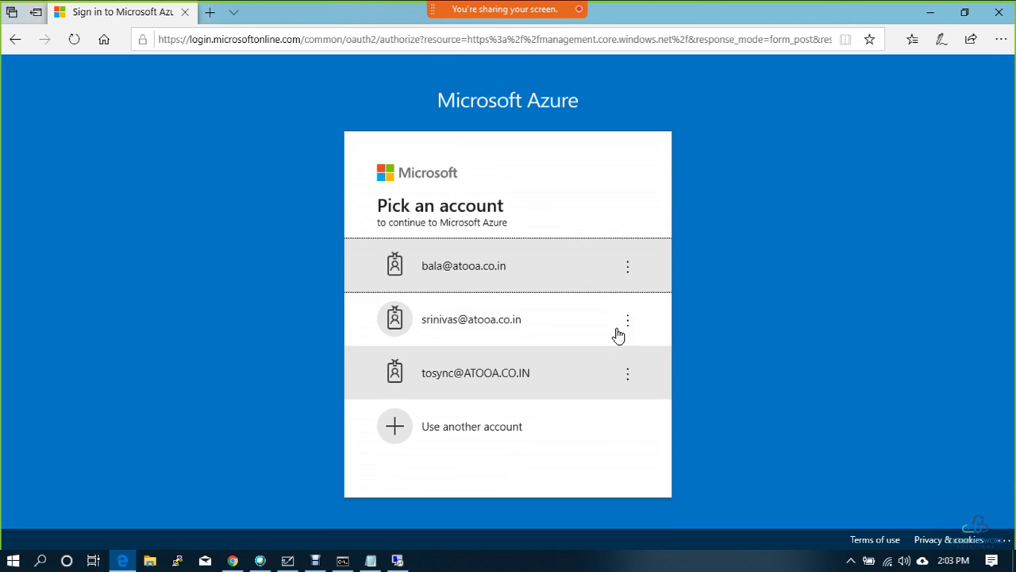
click(625, 353)
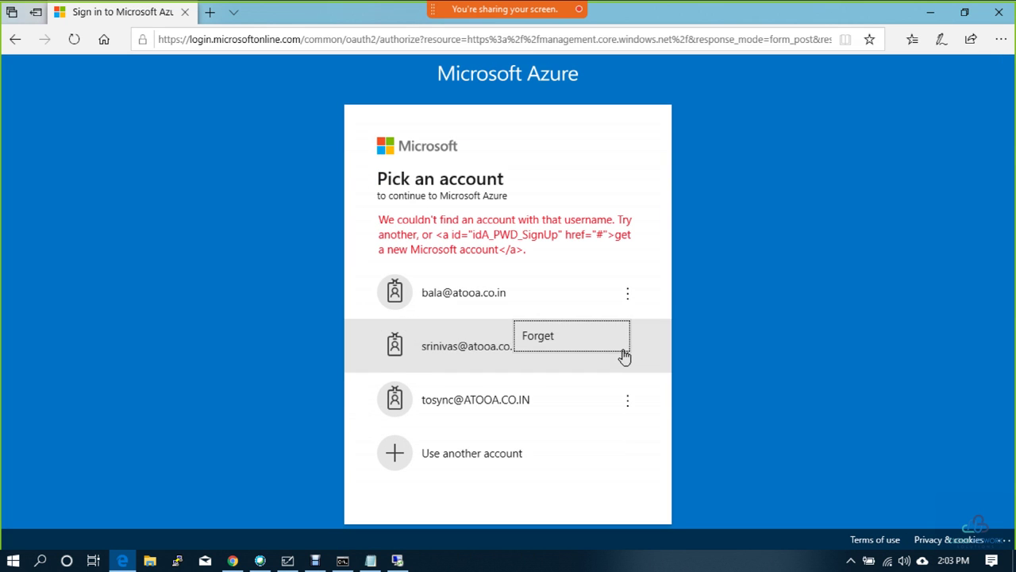
click(617, 349)
click(626, 347)
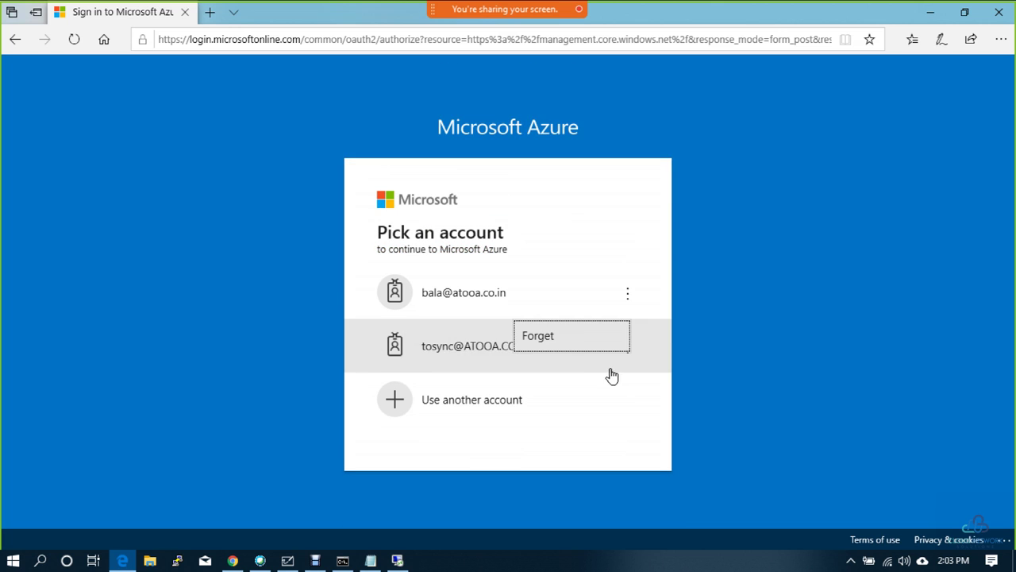
click(610, 327)
click(627, 323)
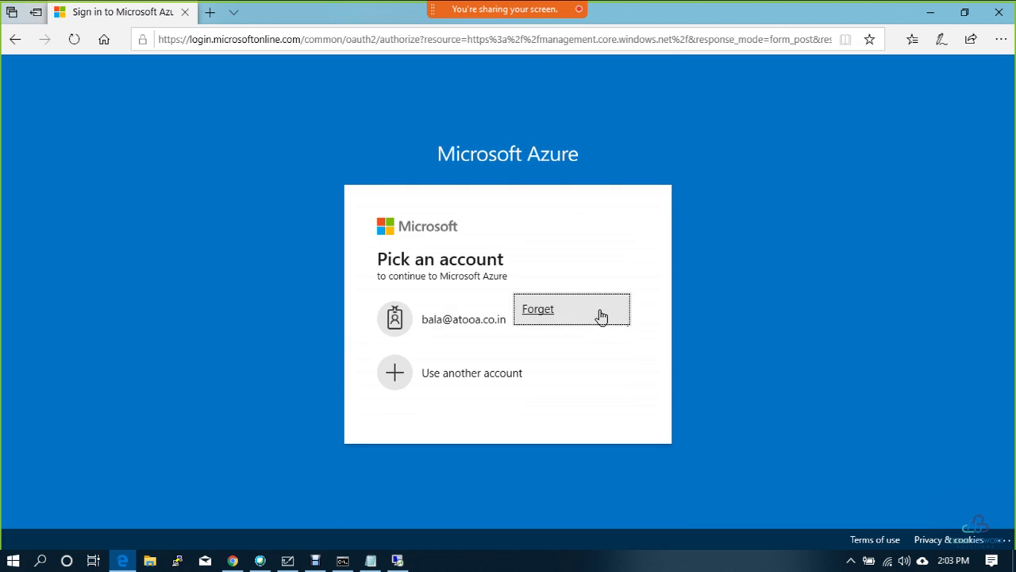
click(601, 315)
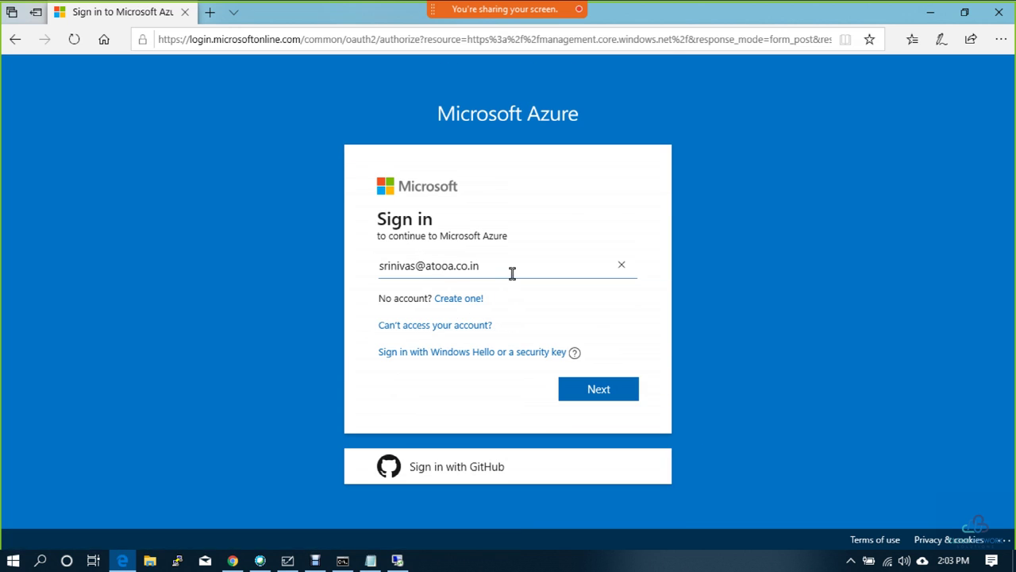
Replace the prefilled email with the sync service account and sign in with its current password
key(ctrl+a)
key(BackSpace)
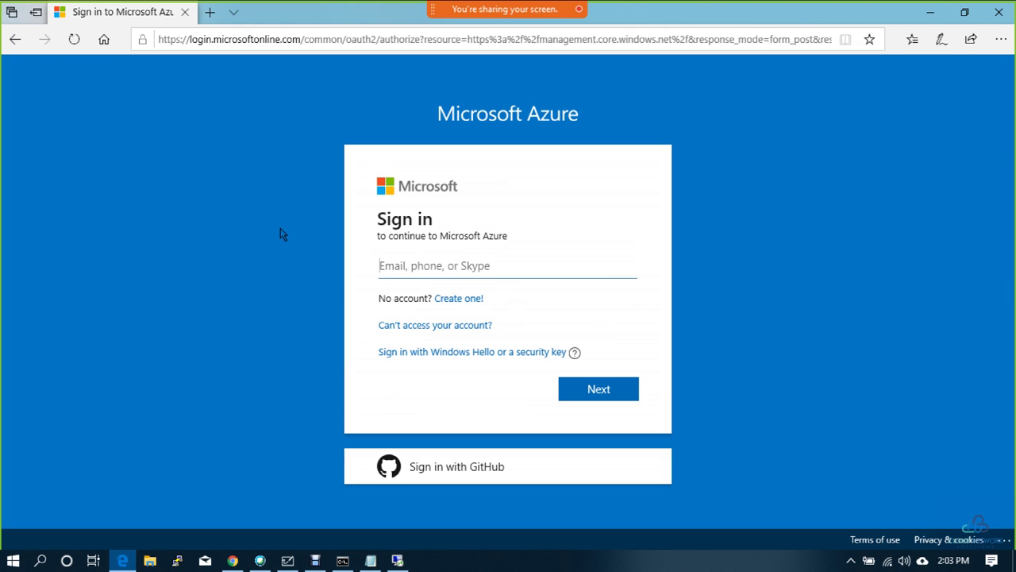
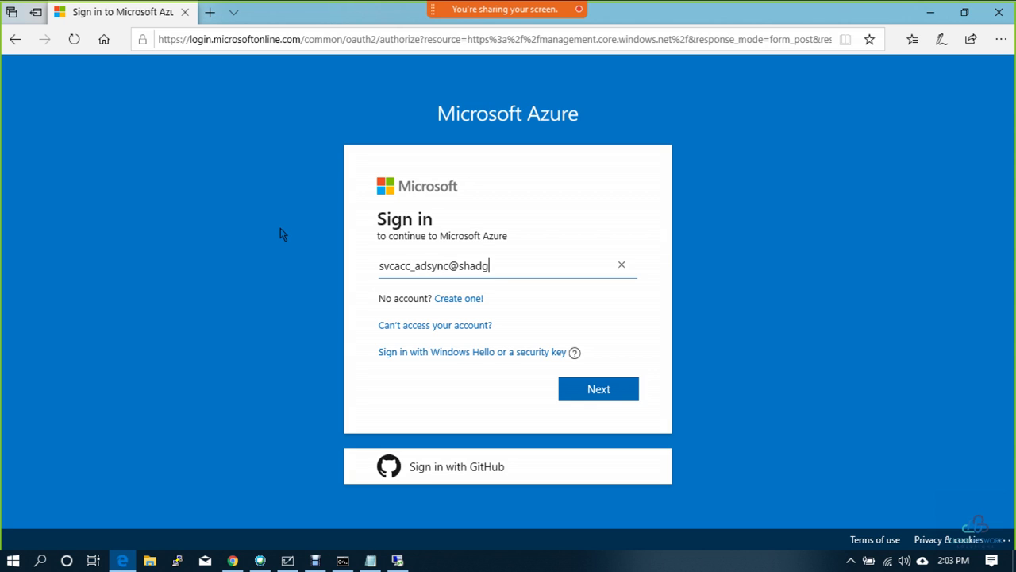
key(Return)
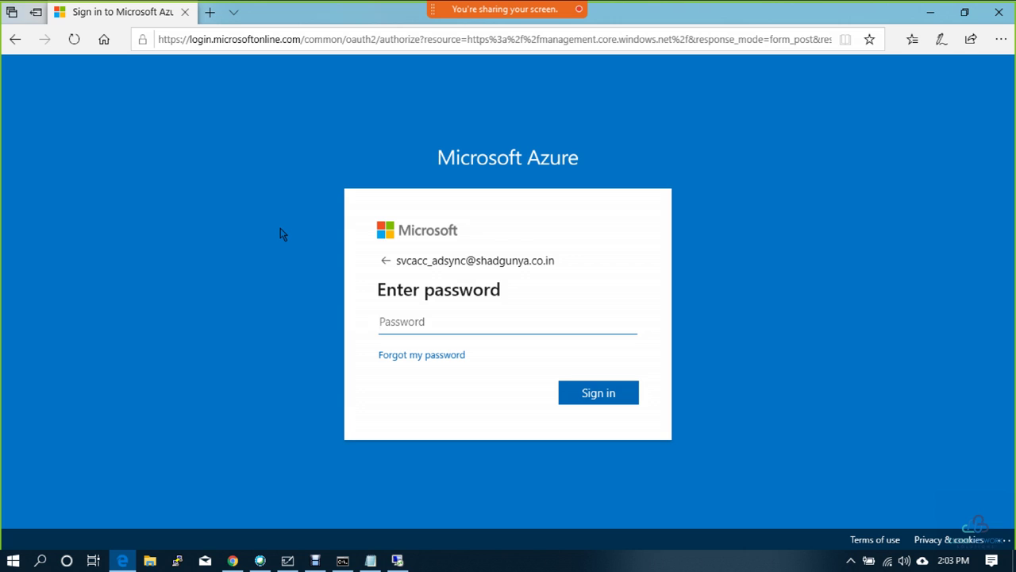
text(•••••••••••)
key(Return)
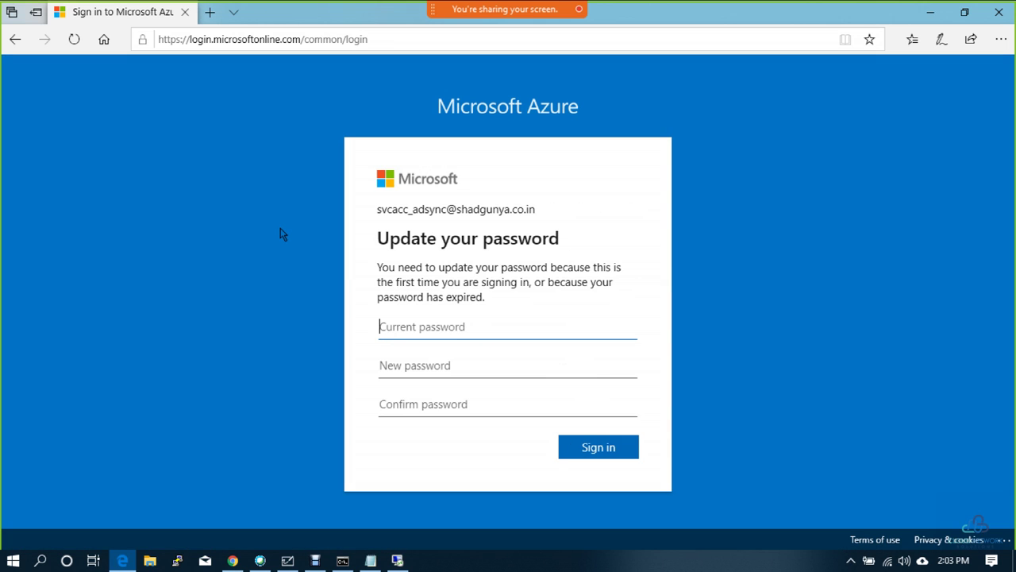
Fill in the current and new passwords on the Update your password form and submit it
text(•••••••)
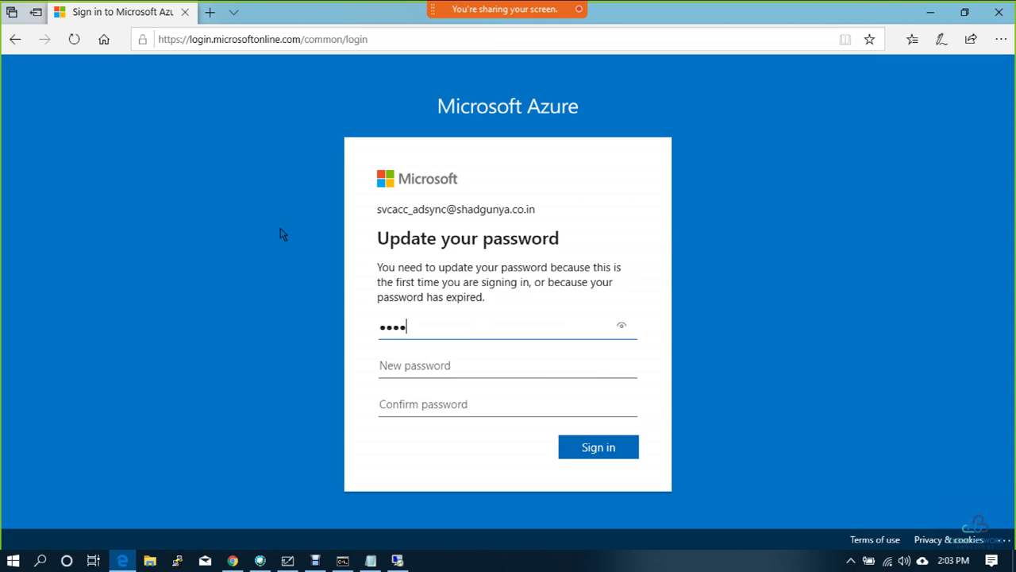
text(••••)
key(Tab)
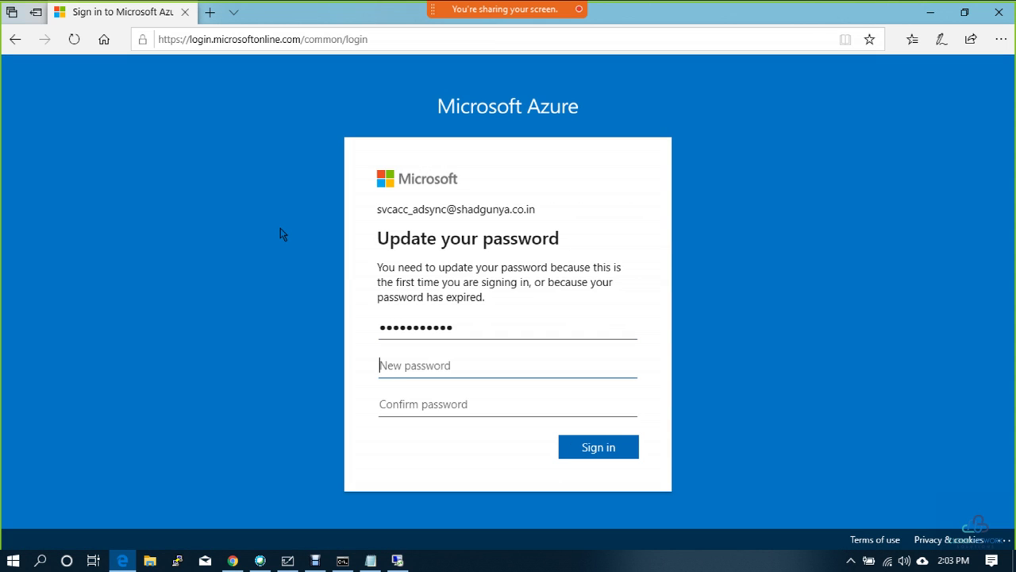
text(••••)
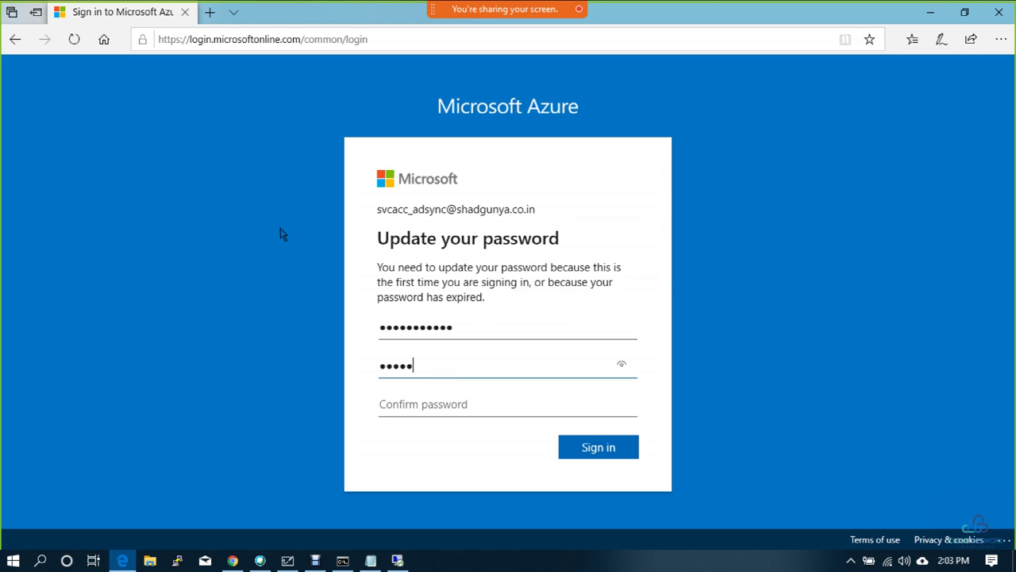
text(••••••••••)
key(Tab)
text(•)
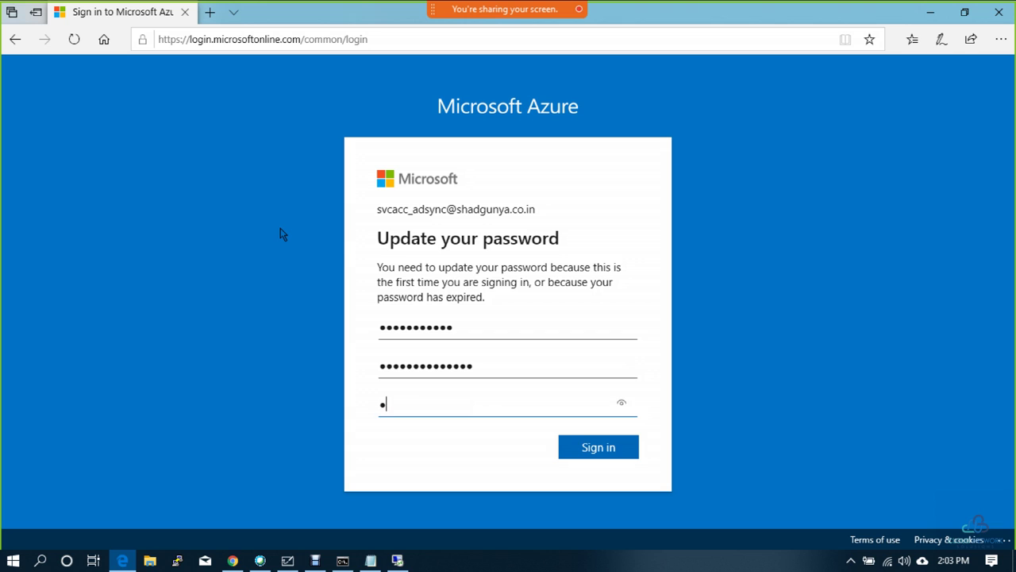
text(••••••••••)
key(Return)
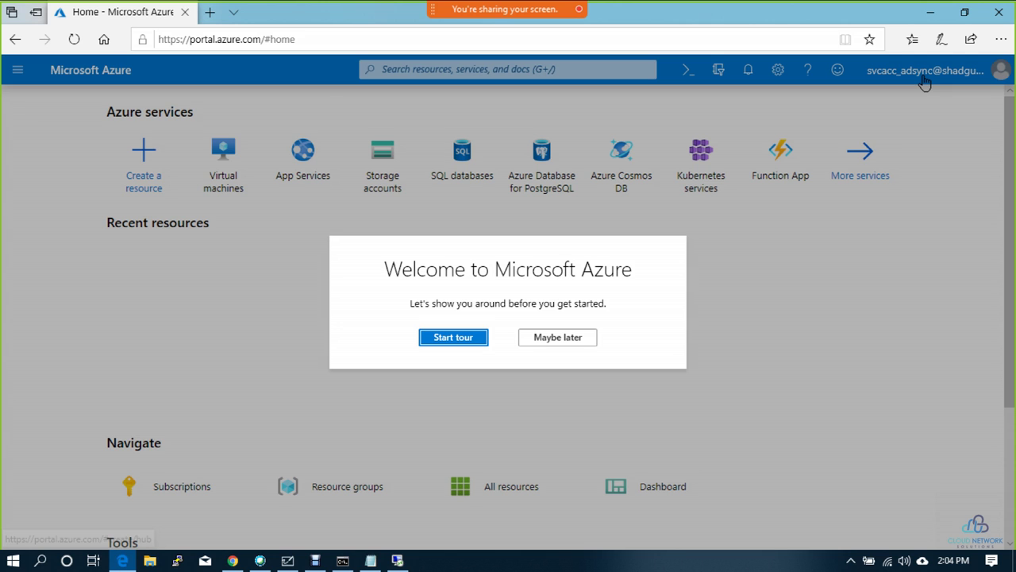
Decline the welcome tour, check the signed-in account's details, and minimise Edge
click(845, 100)
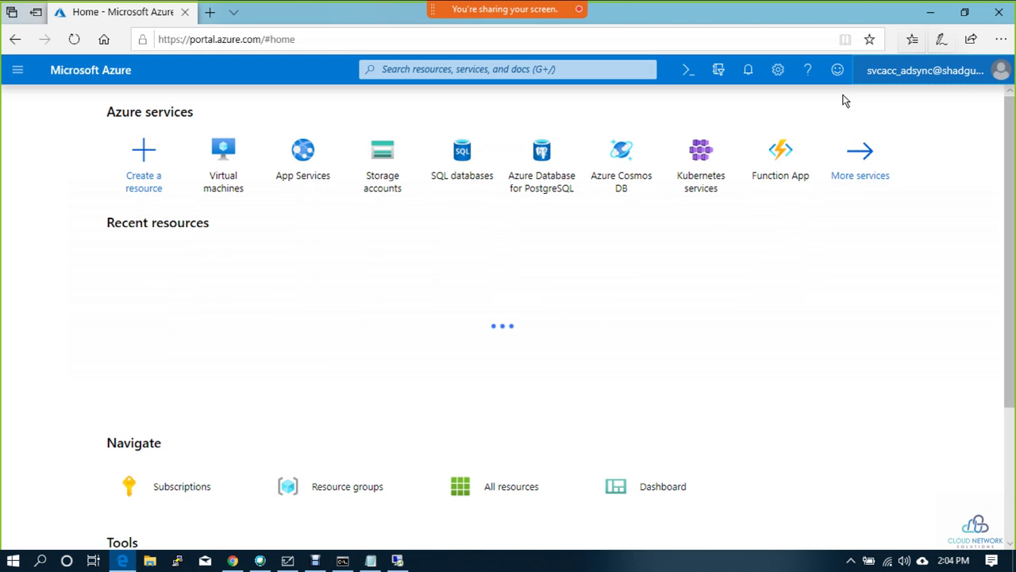
click(926, 70)
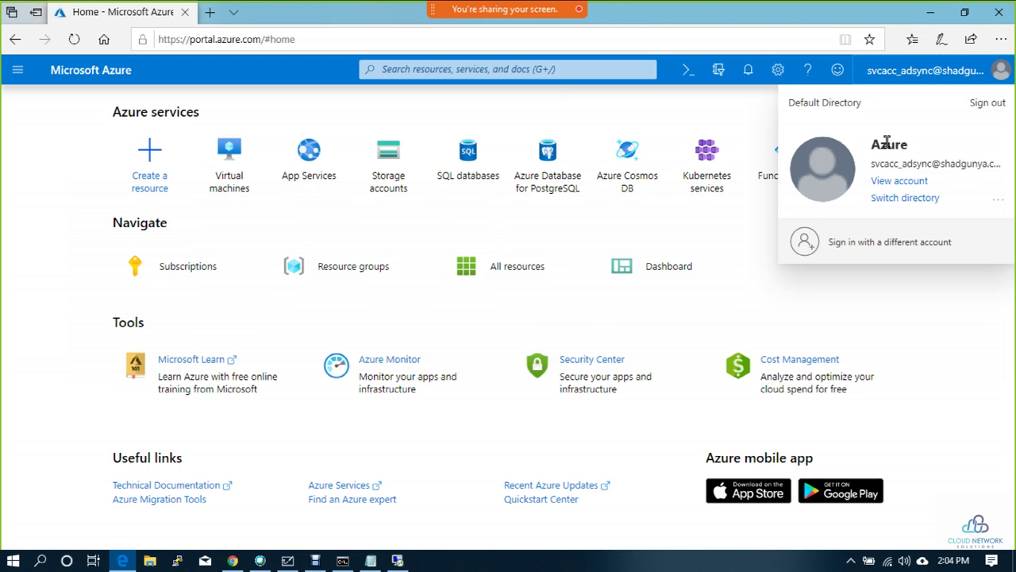
double_click(889, 144)
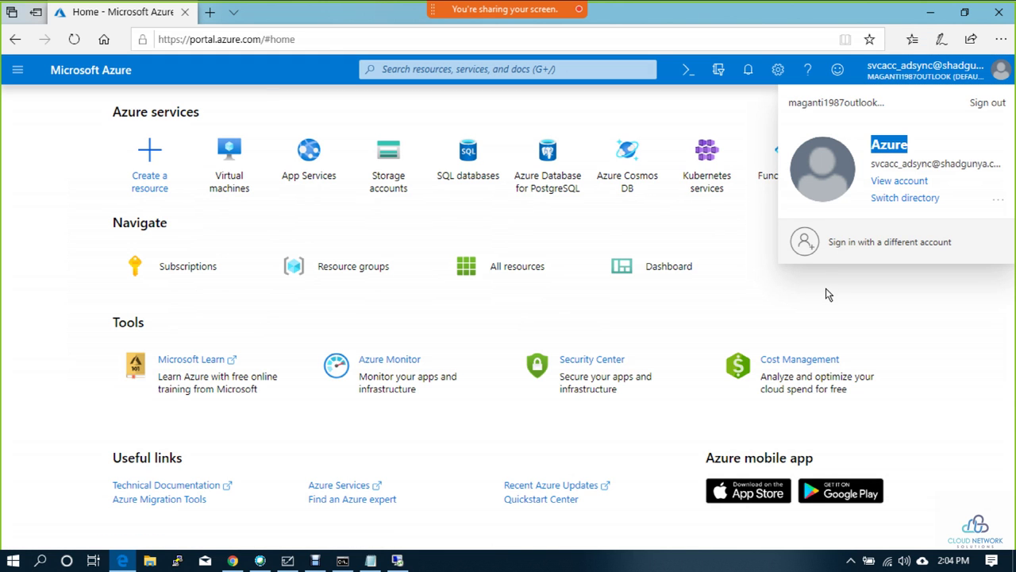
click(937, 14)
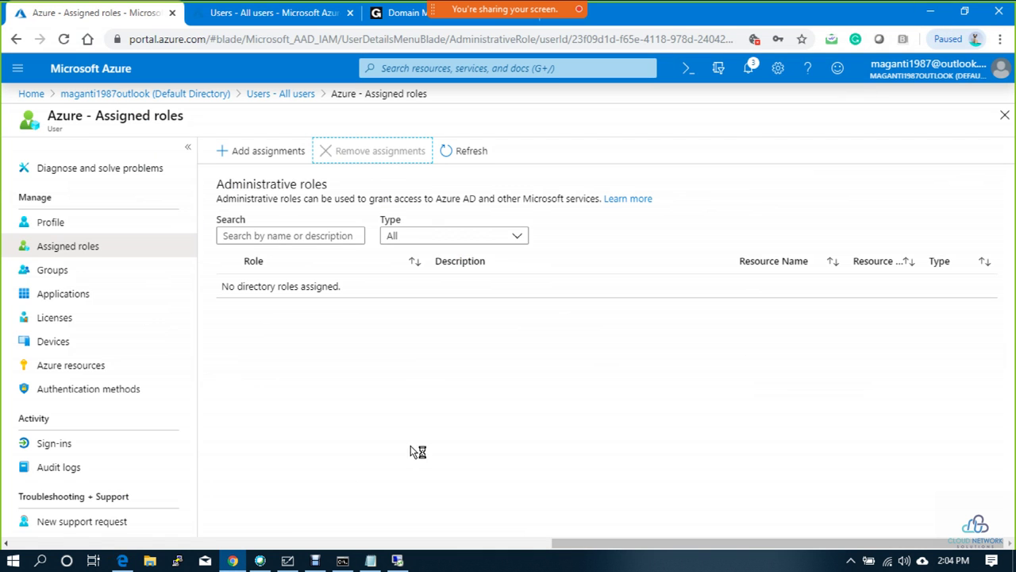
In the remote server's Azure AD Connect wizard, retry and return to the Azure AD credentials page
click(397, 560)
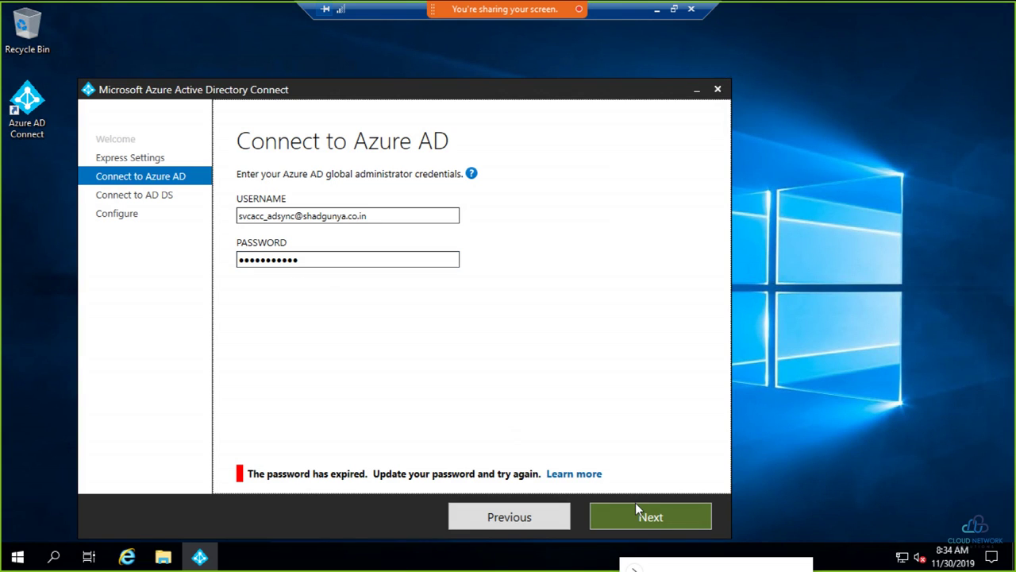
click(638, 514)
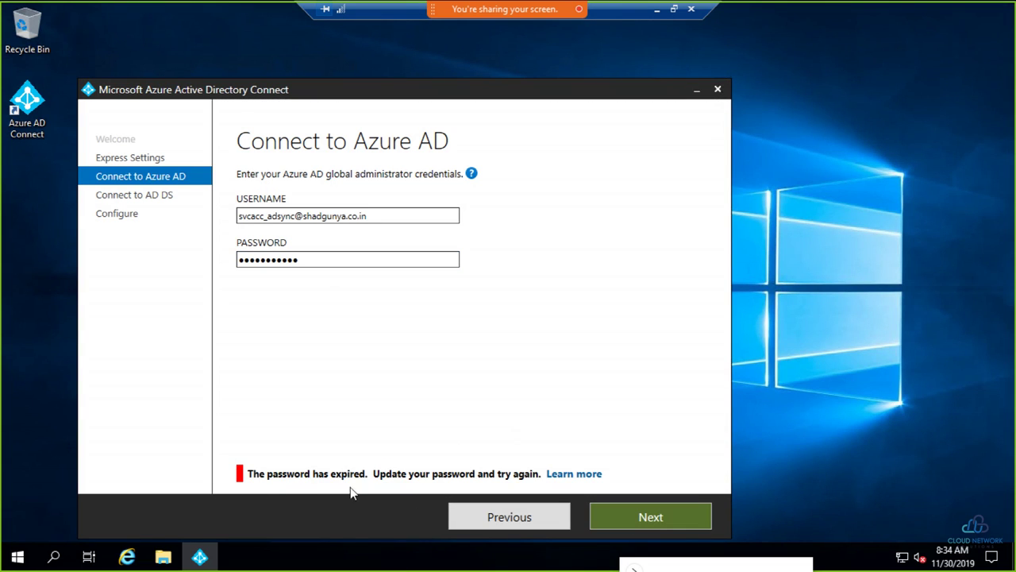
click(491, 524)
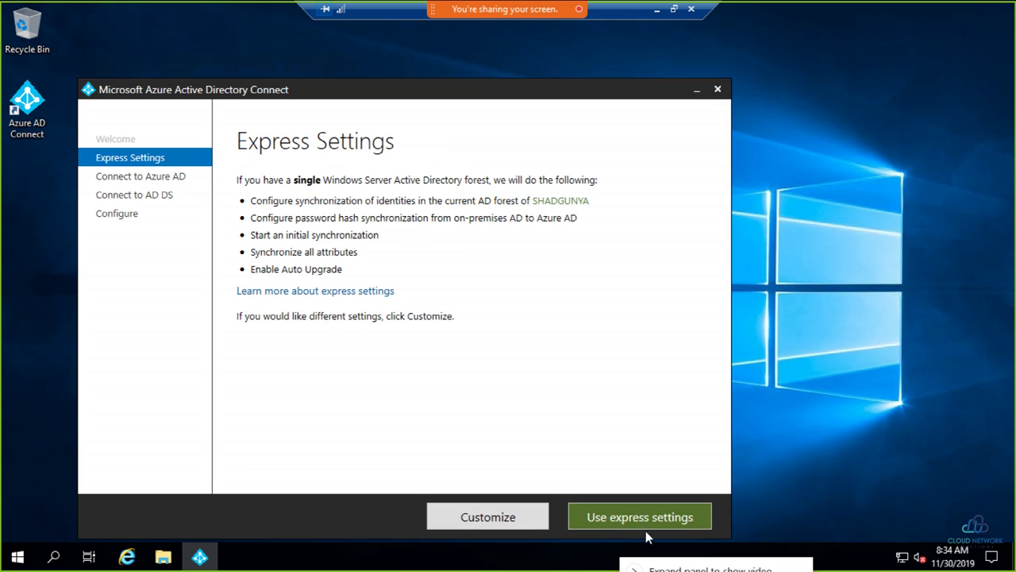
click(654, 519)
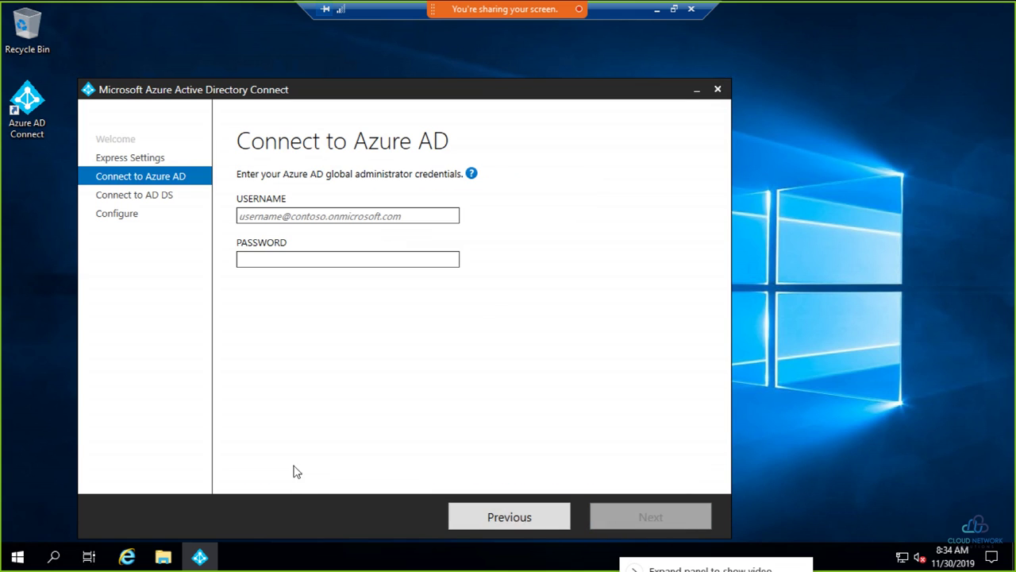
Enter the sync service account's username and password and submit them
click(274, 219)
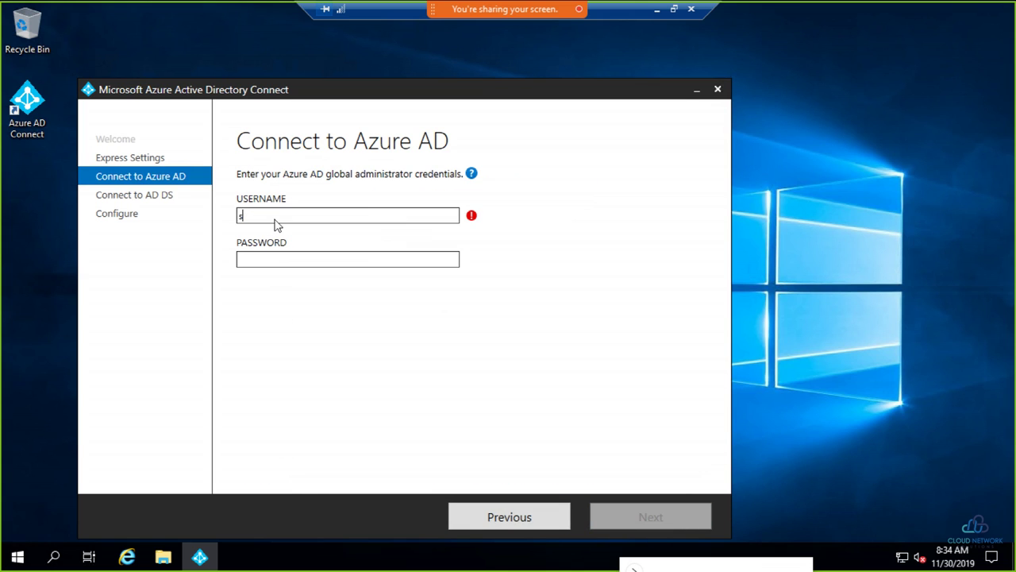
key(Tab)
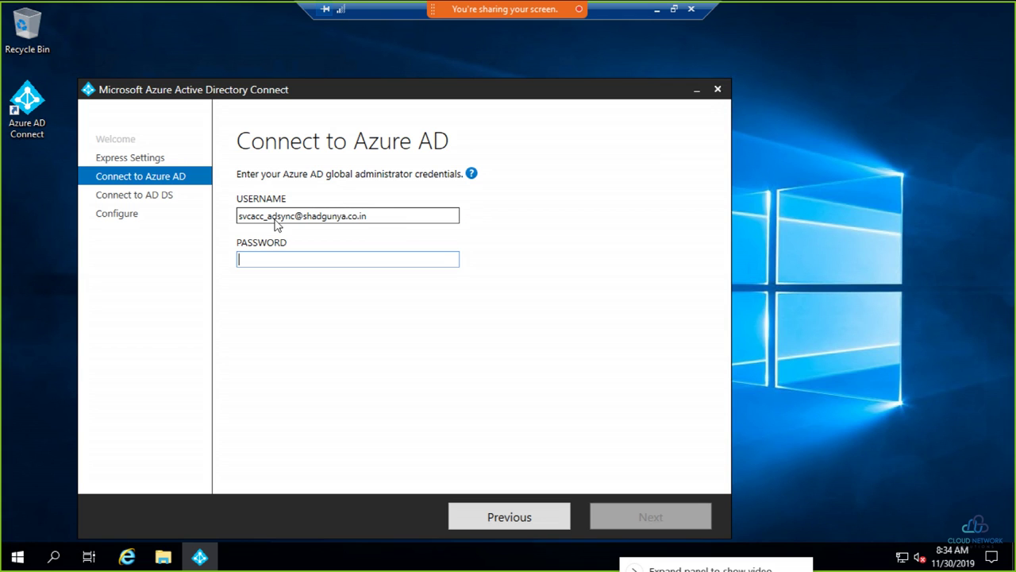
text(•••••)
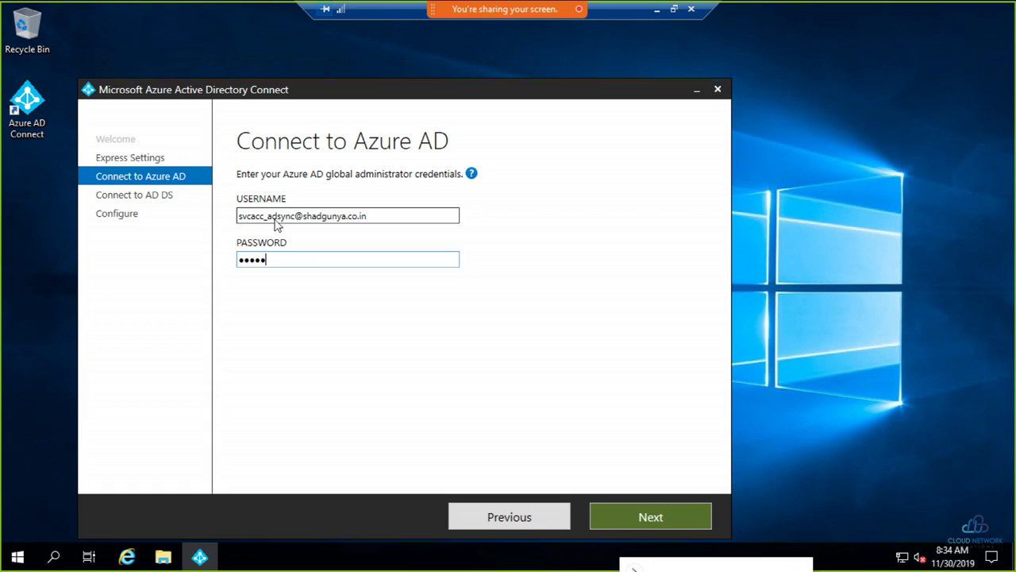
text(•••••••••)
key(Return)
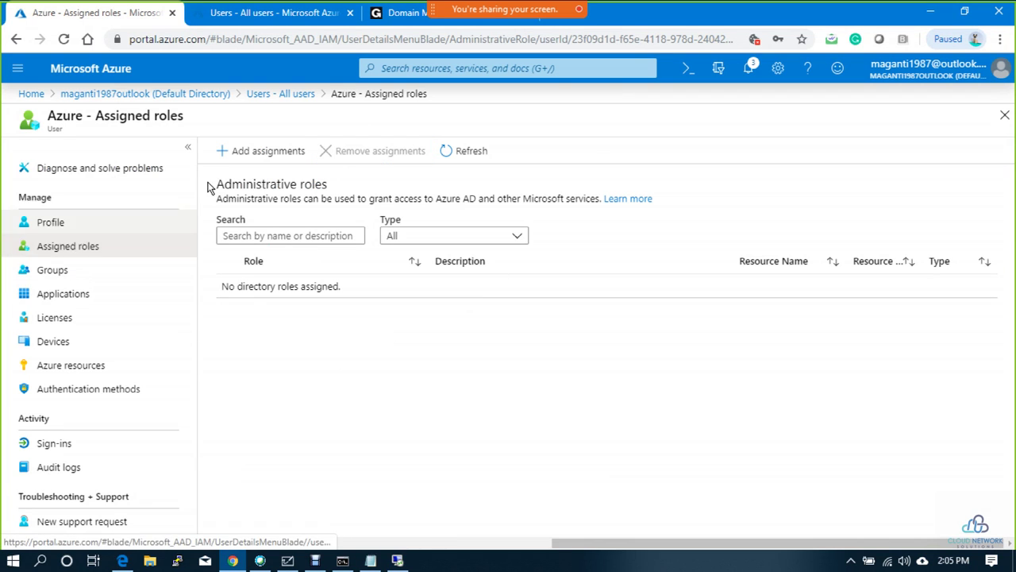
Assign the Global administrator directory role to the sync account, found by searching 'glo'
click(258, 151)
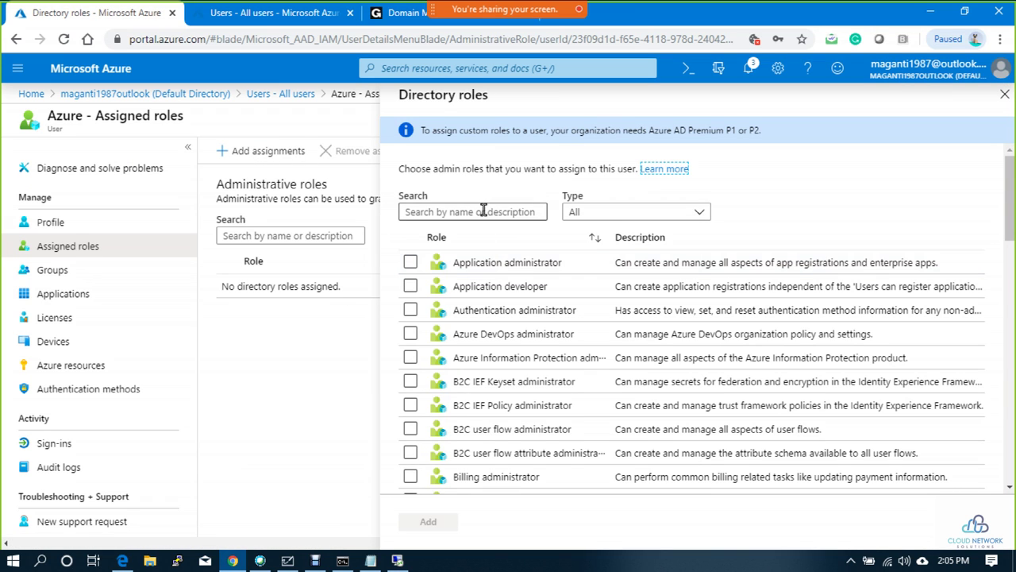
click(482, 211)
text(glo)
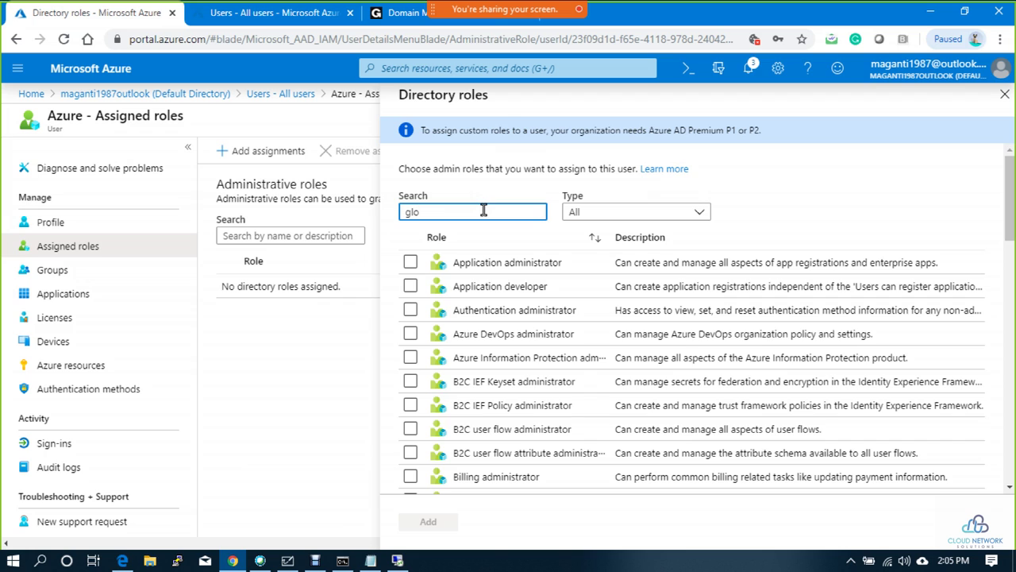
click(492, 267)
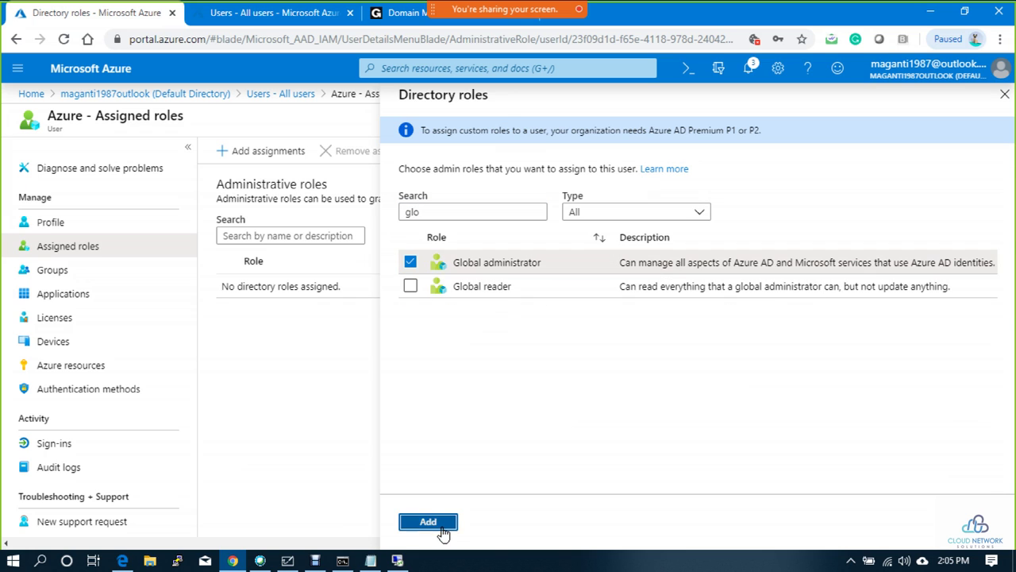
click(442, 525)
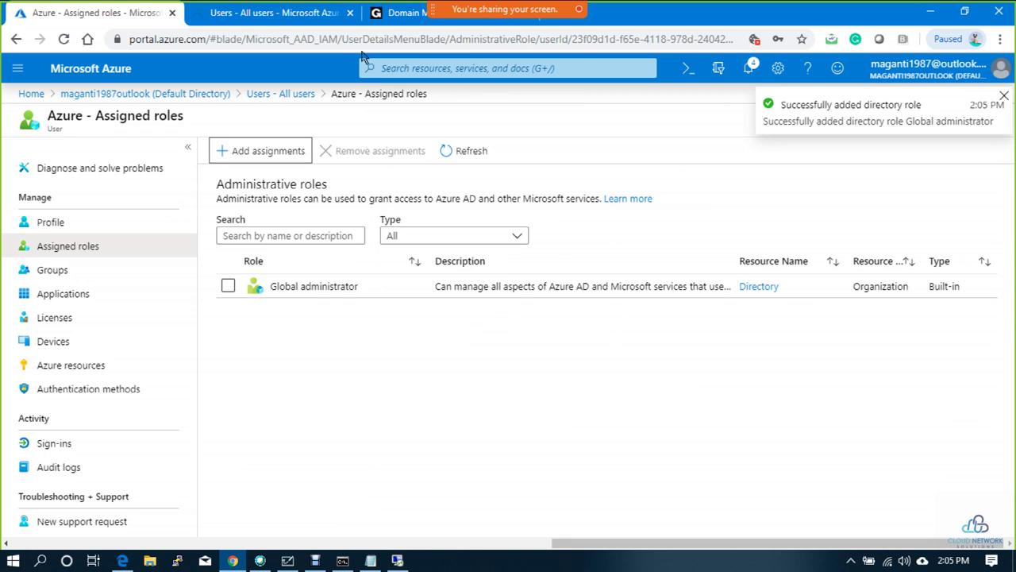
key(alt+Tab)
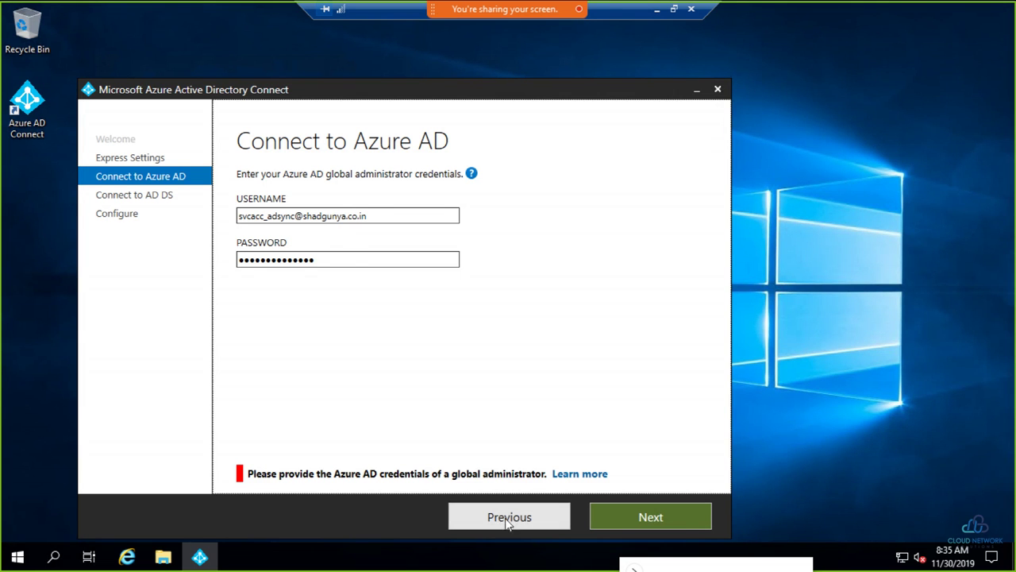
Go back to express settings and resubmit the sync account's Azure AD username and password
click(524, 518)
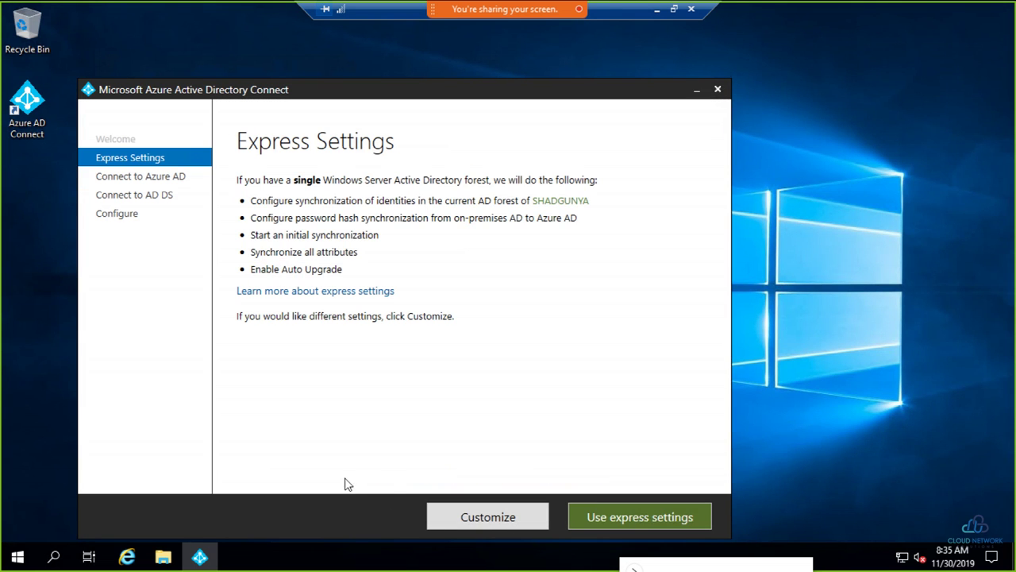
click(616, 517)
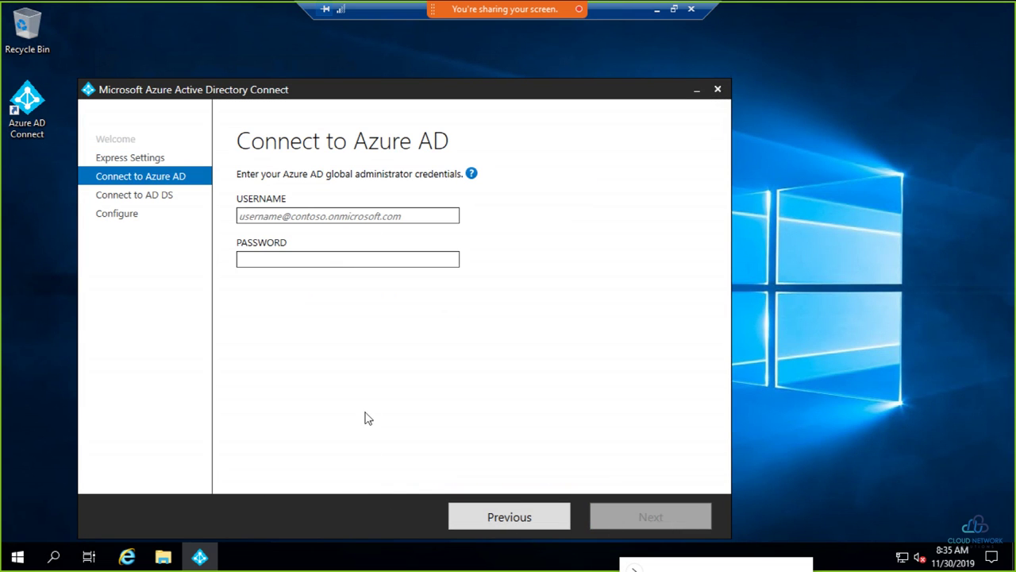
click(327, 216)
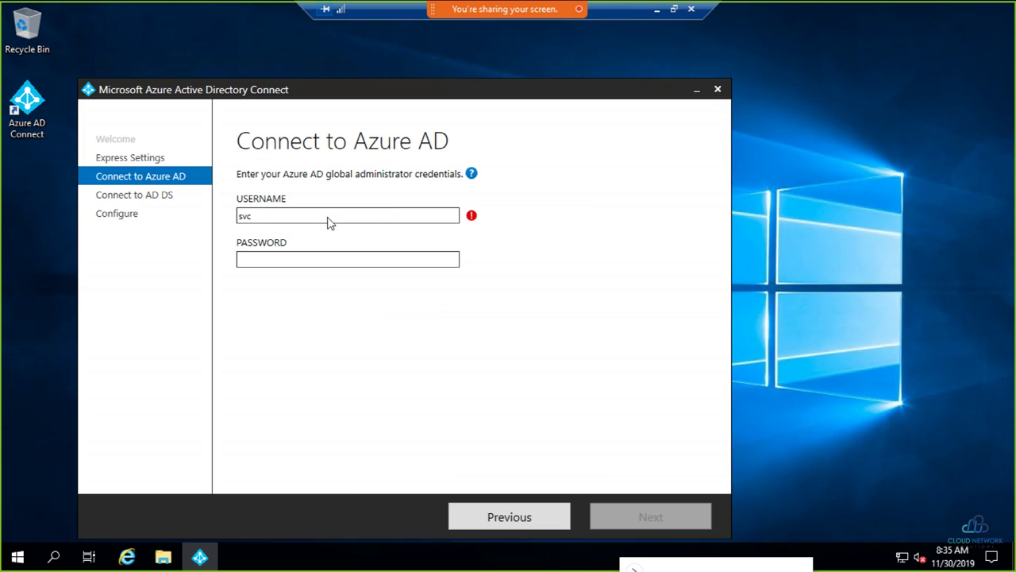
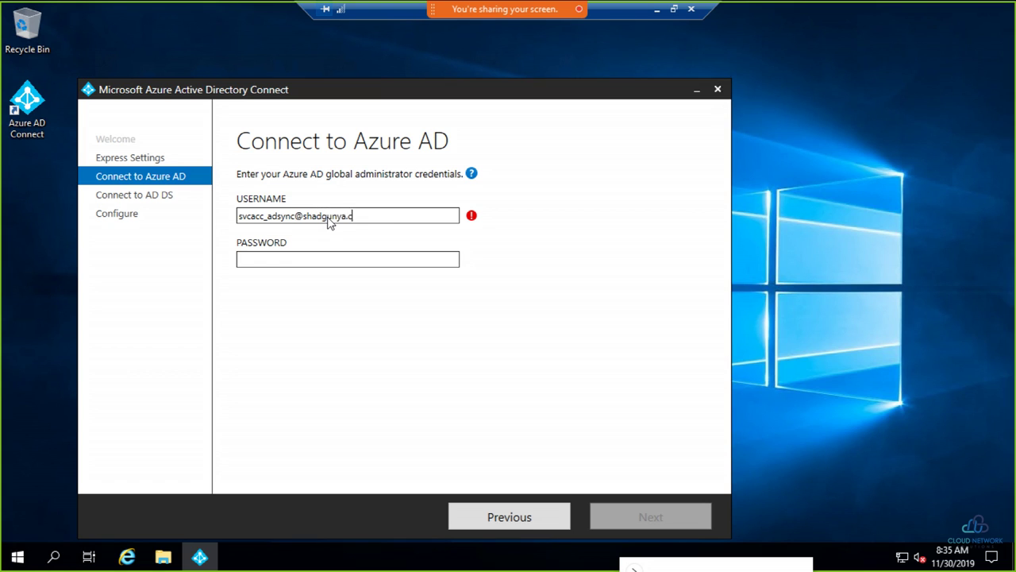
key(Tab)
text(********)
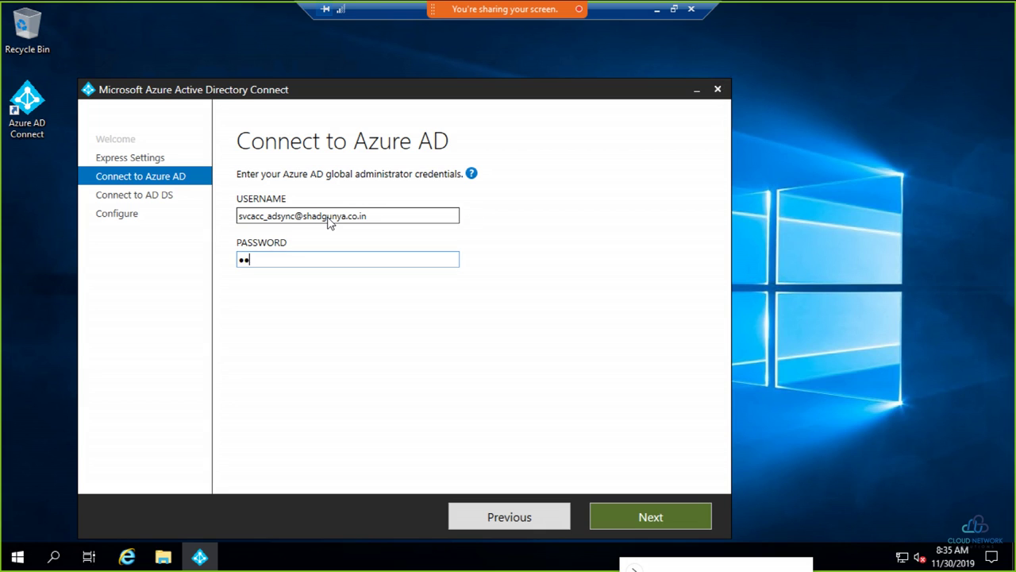
text(******)
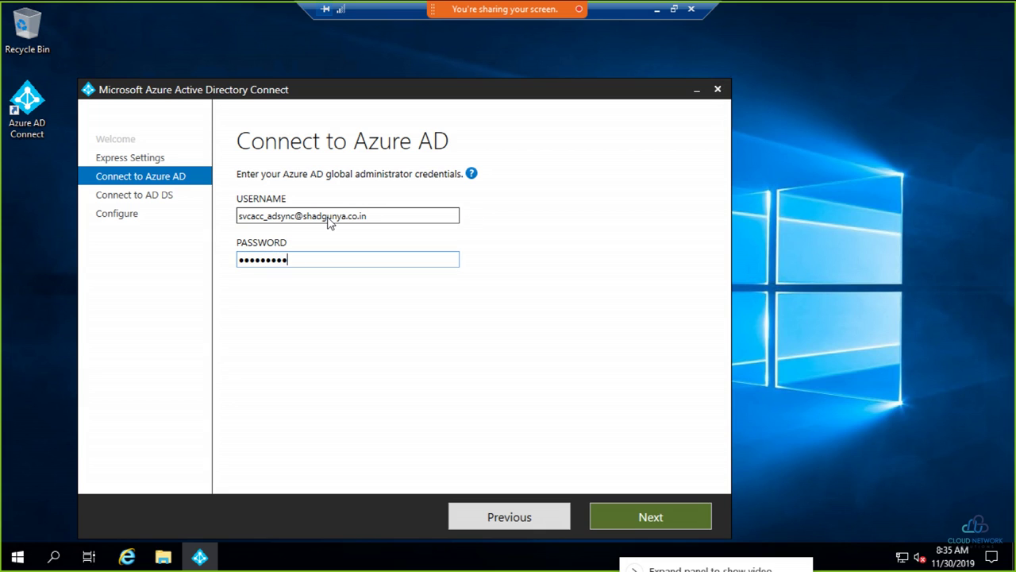
key(Return)
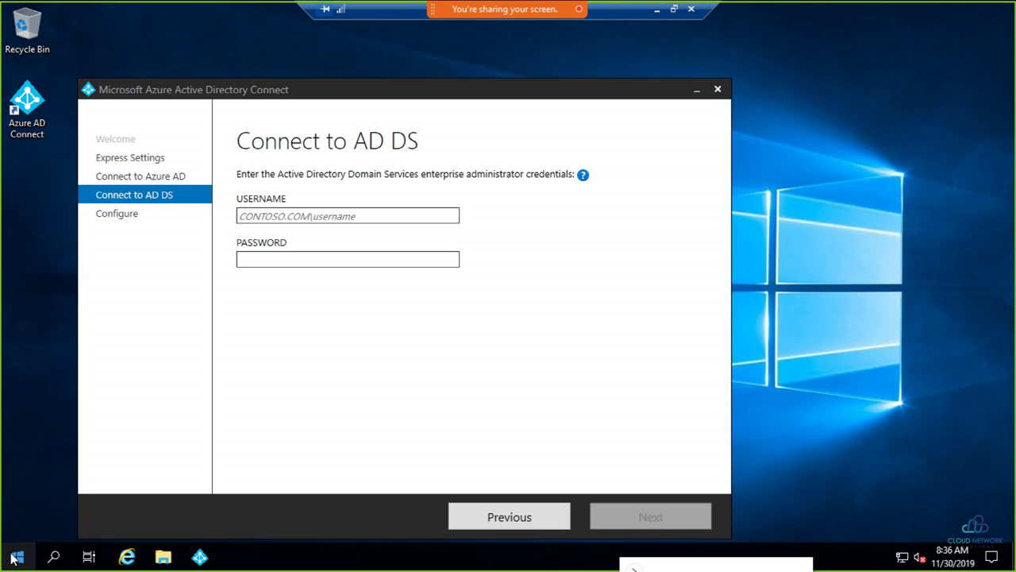
Launch Active Directory Users and Computers (dsa.msc) and browse to the domain's Users container
key(super+r)
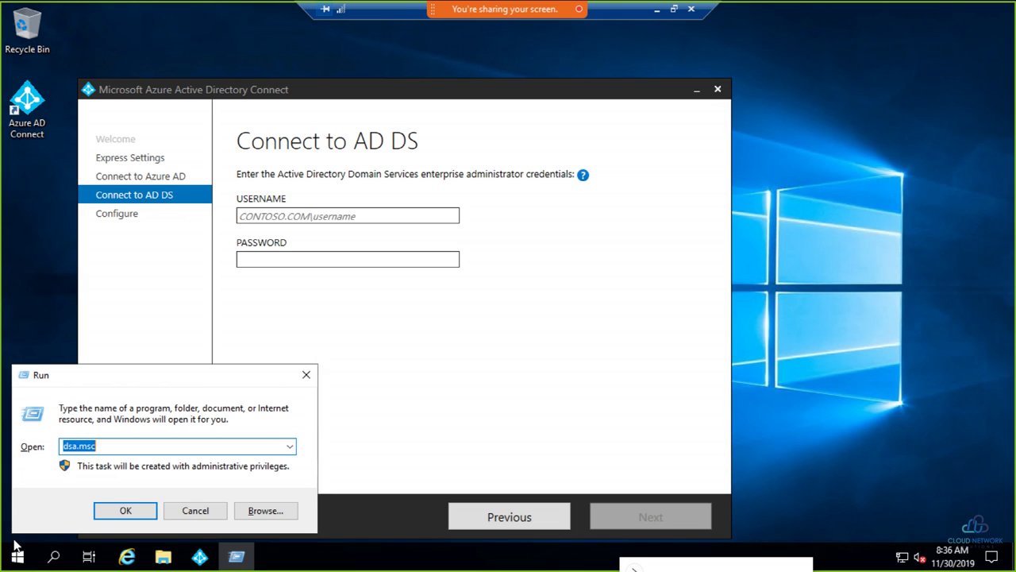
key(Return)
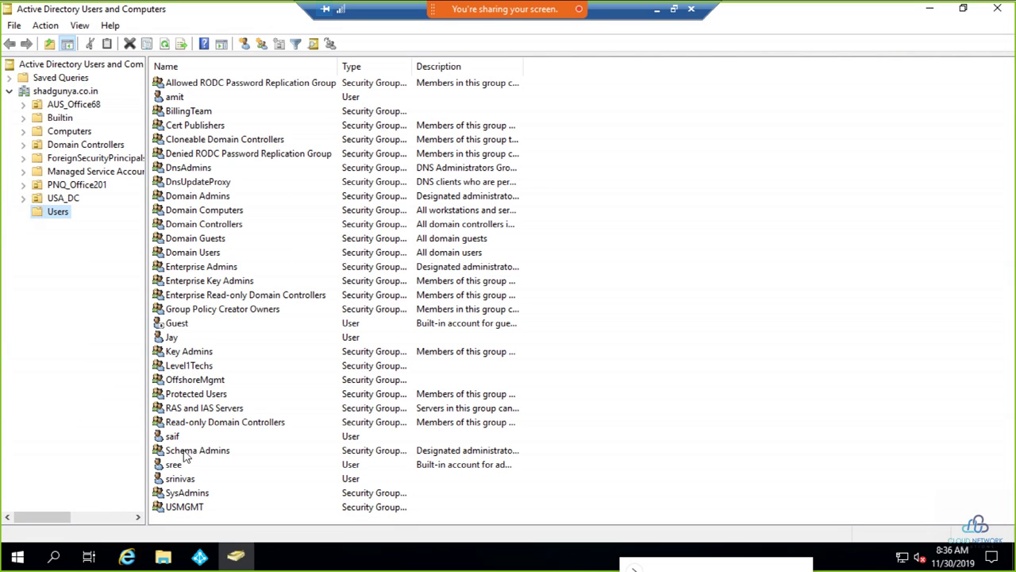
key(alt+Tab)
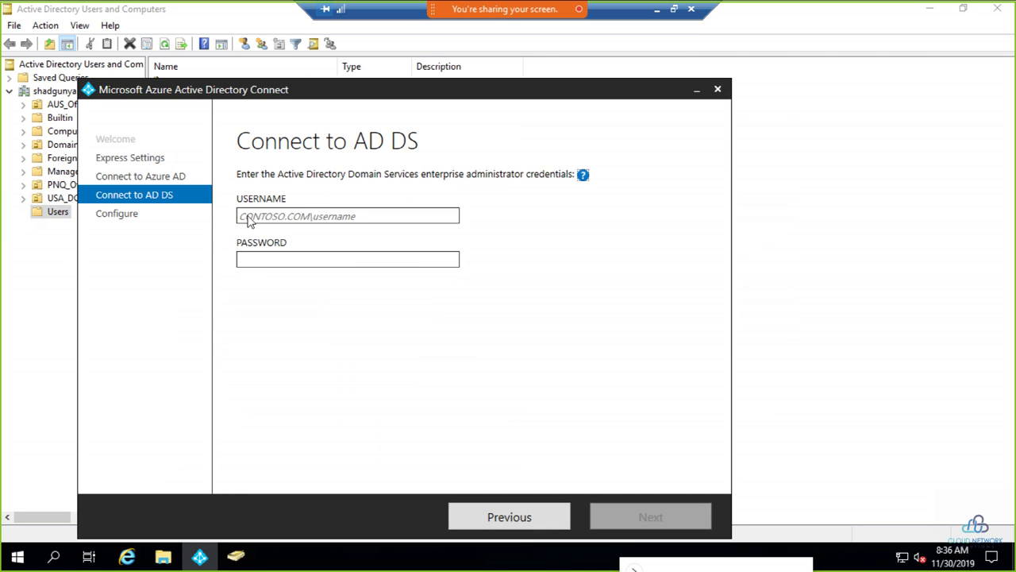
click(47, 215)
click(59, 92)
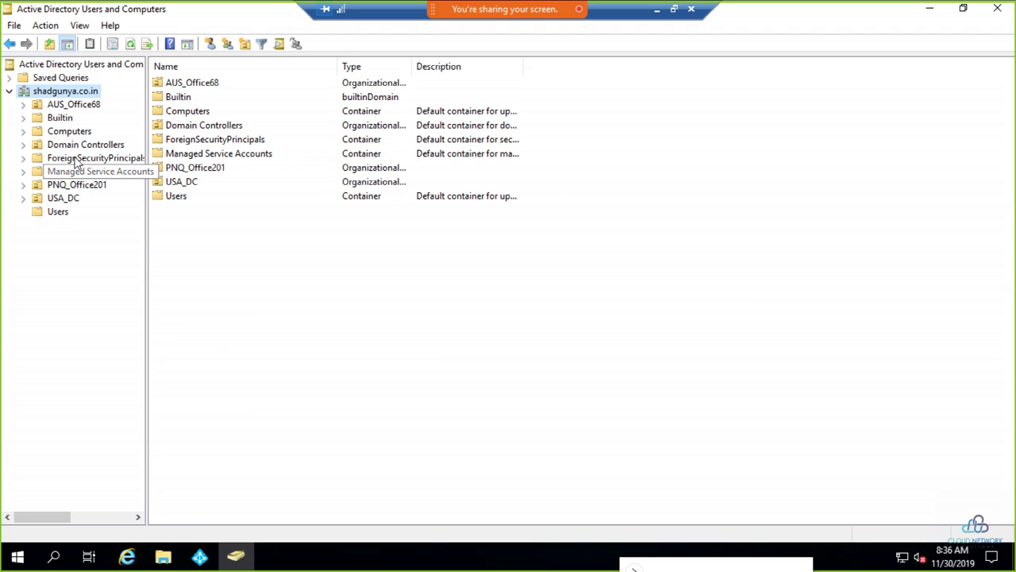
click(59, 211)
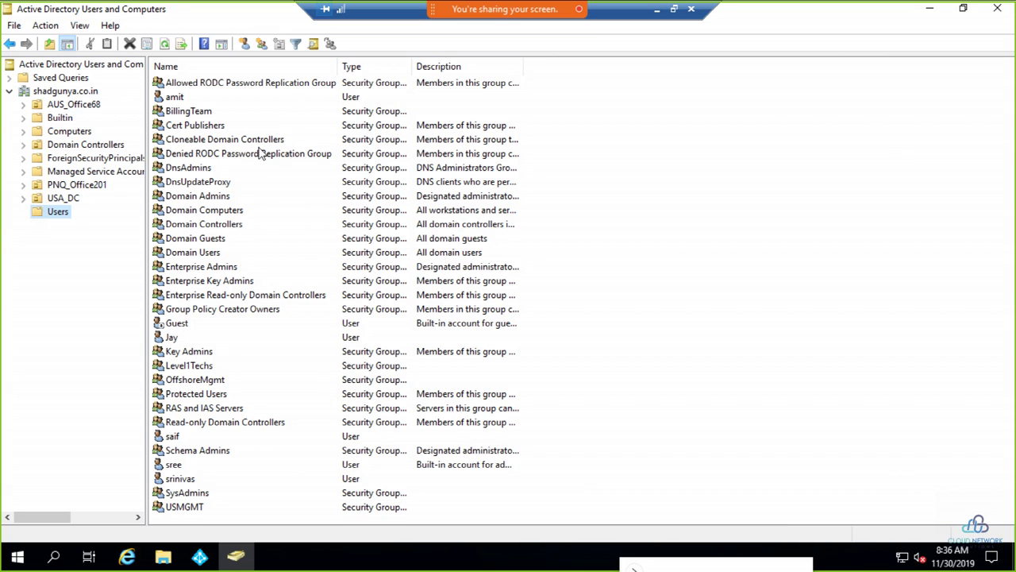
key(alt+Tab)
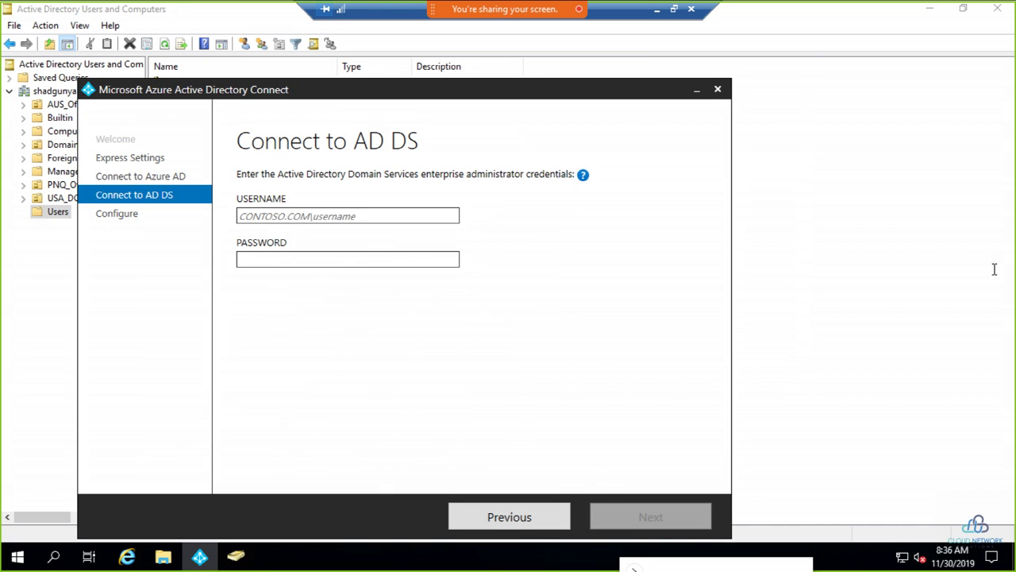
key(alt+Tab)
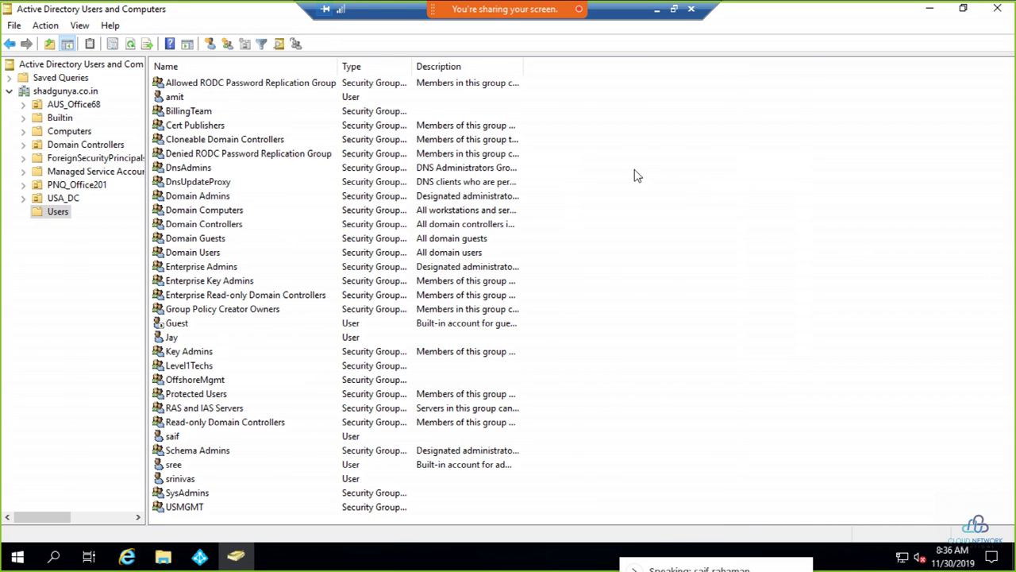
key(alt+Tab)
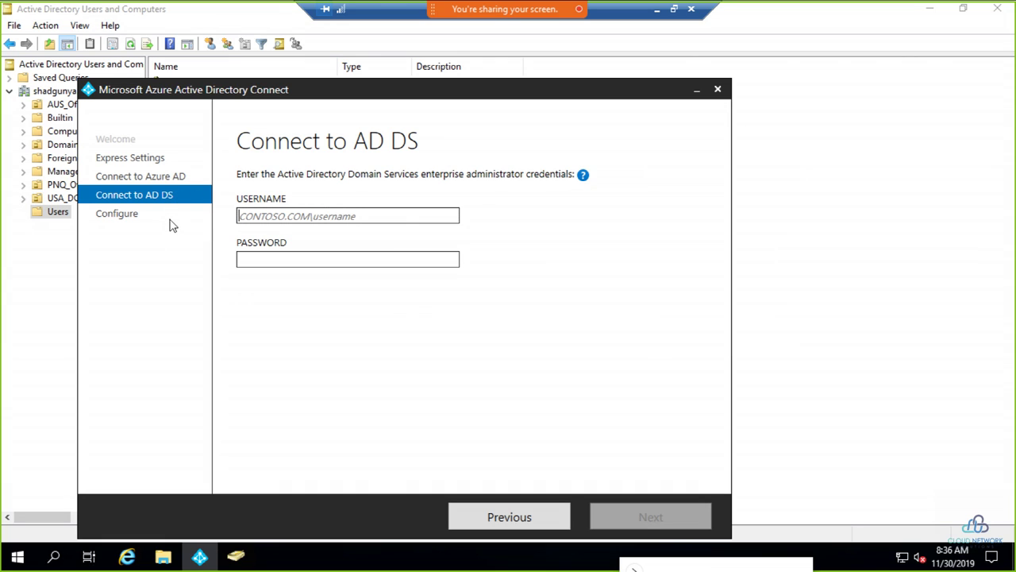
key(alt+Tab)
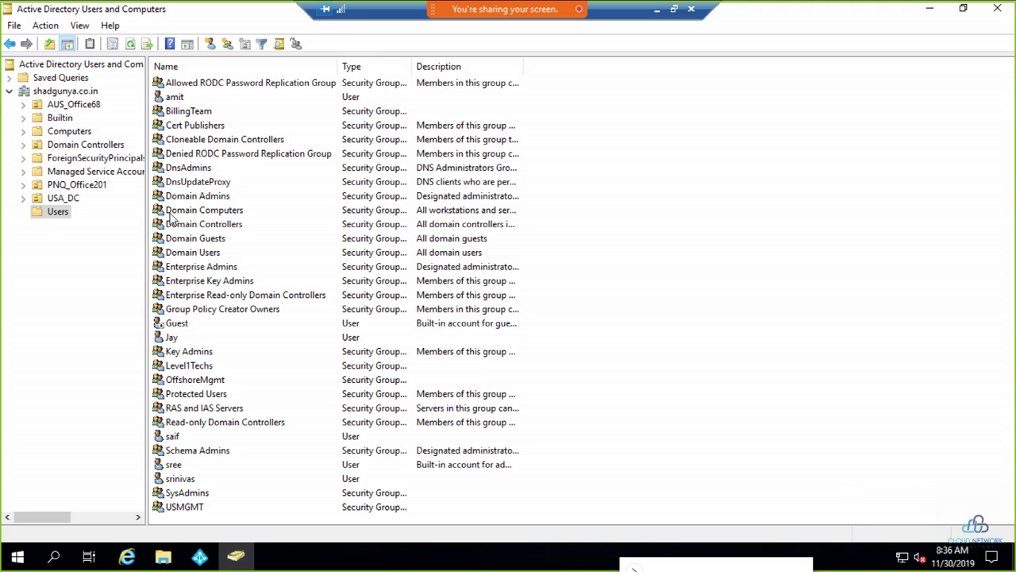
Open the Users container's New menu in ADUC, then dismiss it without creating anything
right_click(725, 190)
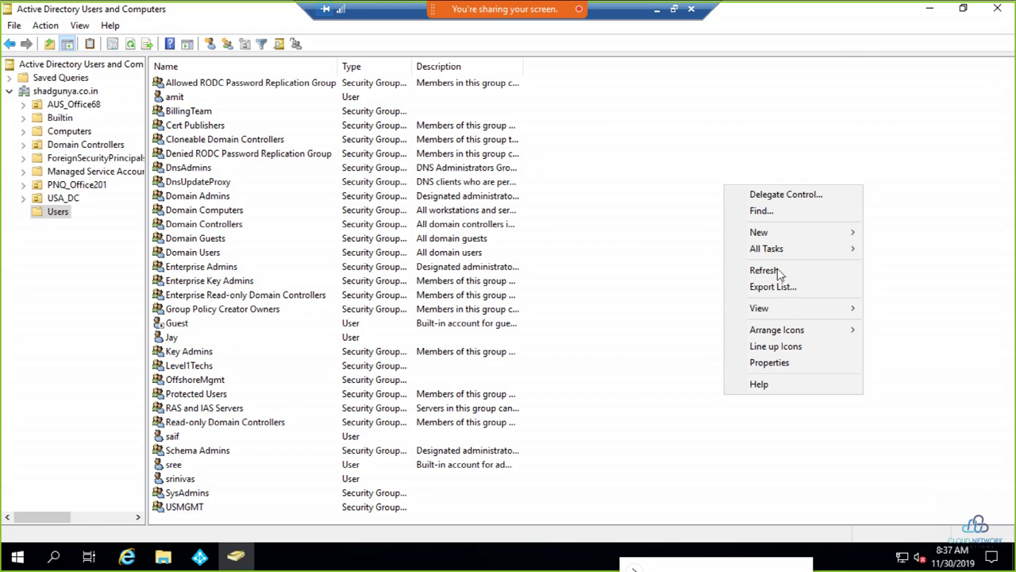
mouse_move(802, 237)
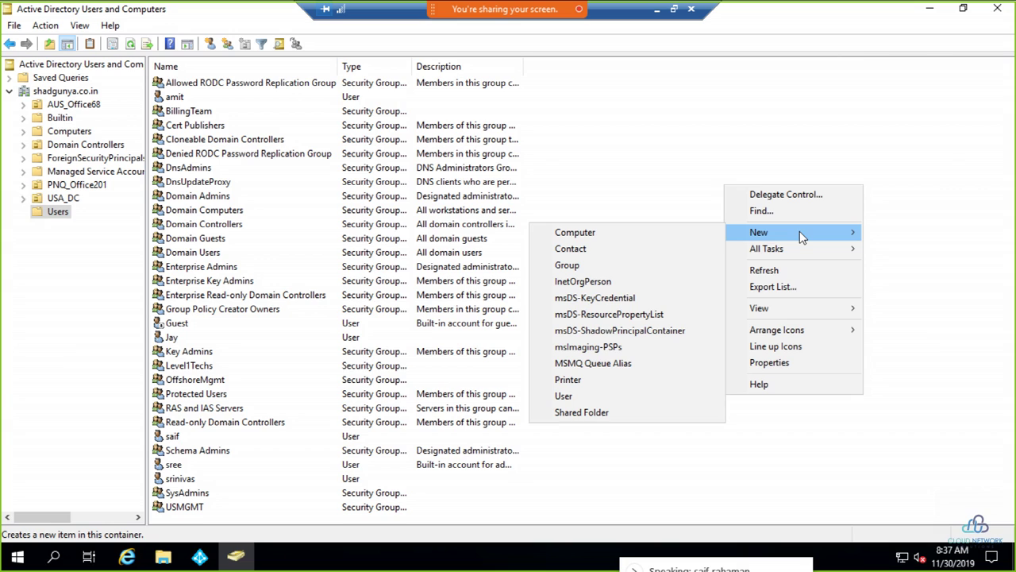
click(851, 117)
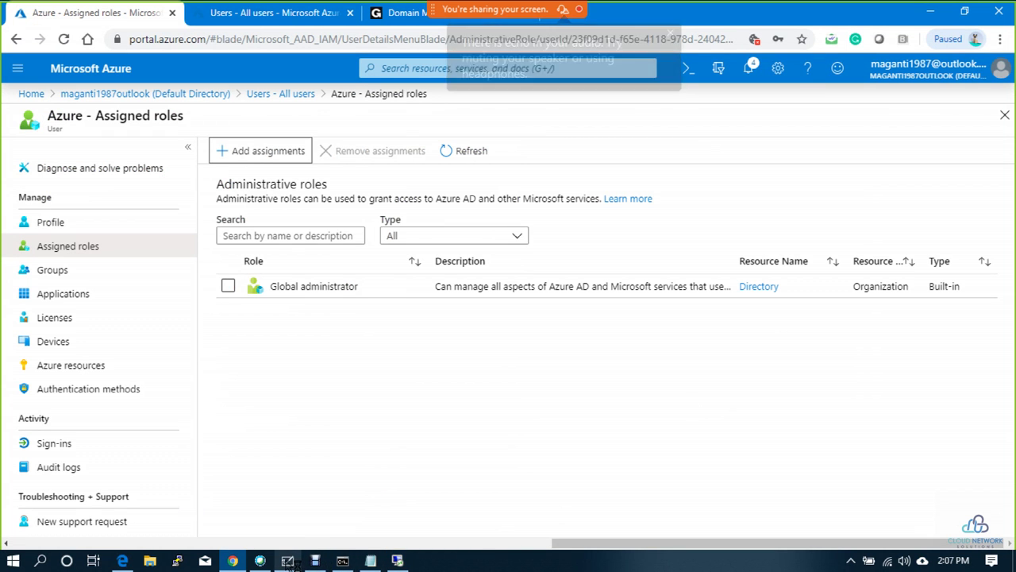
On the whiteboard, draw a box around the PAAS network area and add handwritten notes and a label
click(287, 561)
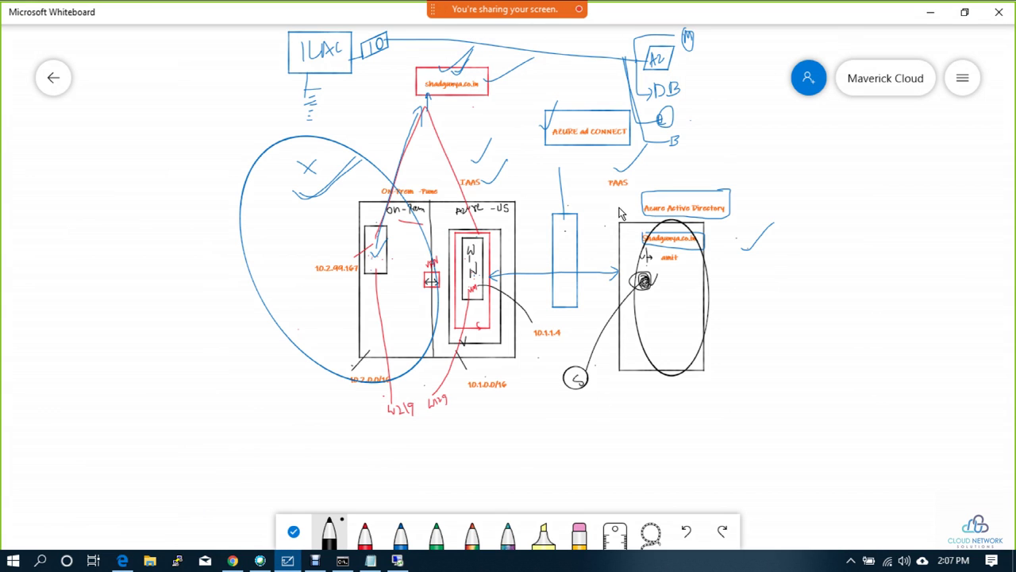
mouse_move(606, 173)
mouse_down()
mouse_move(607, 359)
mouse_move(744, 417)
mouse_move(775, 163)
mouse_move(602, 169)
mouse_up()
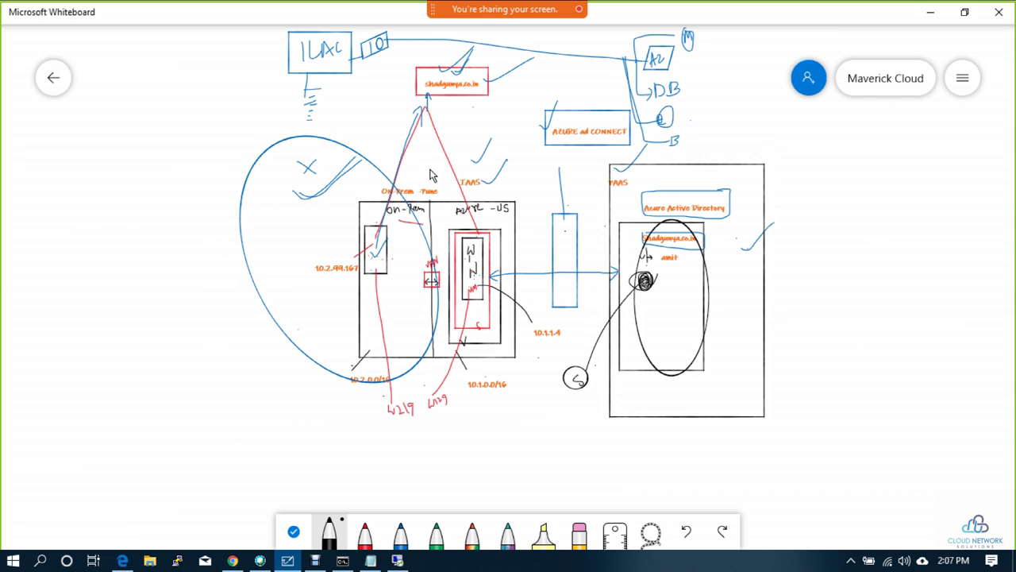
drag(430, 162, 459, 162)
mouse_move(534, 166)
mouse_down()
mouse_move(548, 416)
mouse_move(464, 445)
mouse_move(434, 443)
mouse_move(419, 349)
mouse_move(427, 164)
mouse_up()
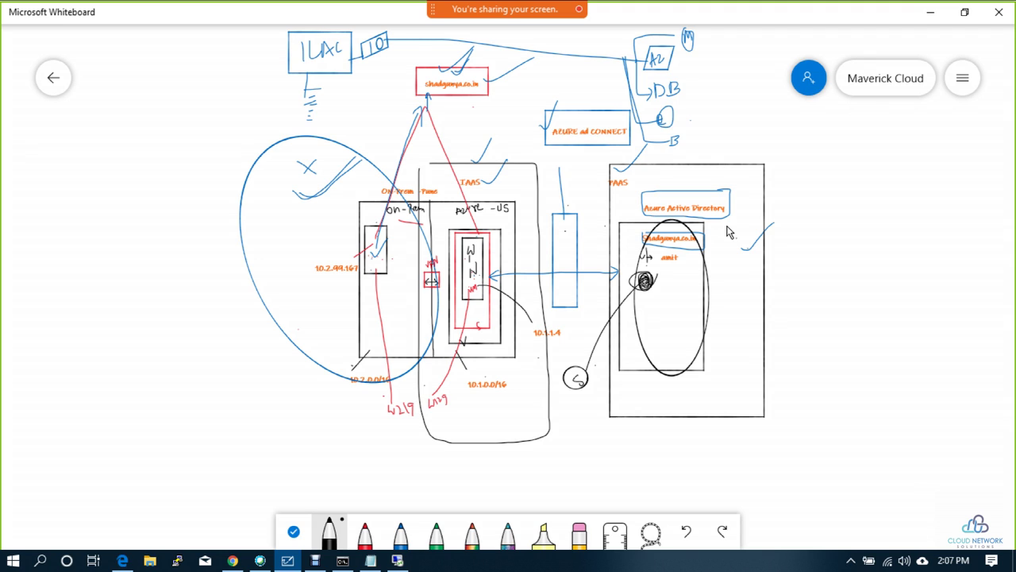
mouse_move(746, 174)
mouse_down()
mouse_move(776, 159)
mouse_move(802, 164)
mouse_move(826, 143)
mouse_up()
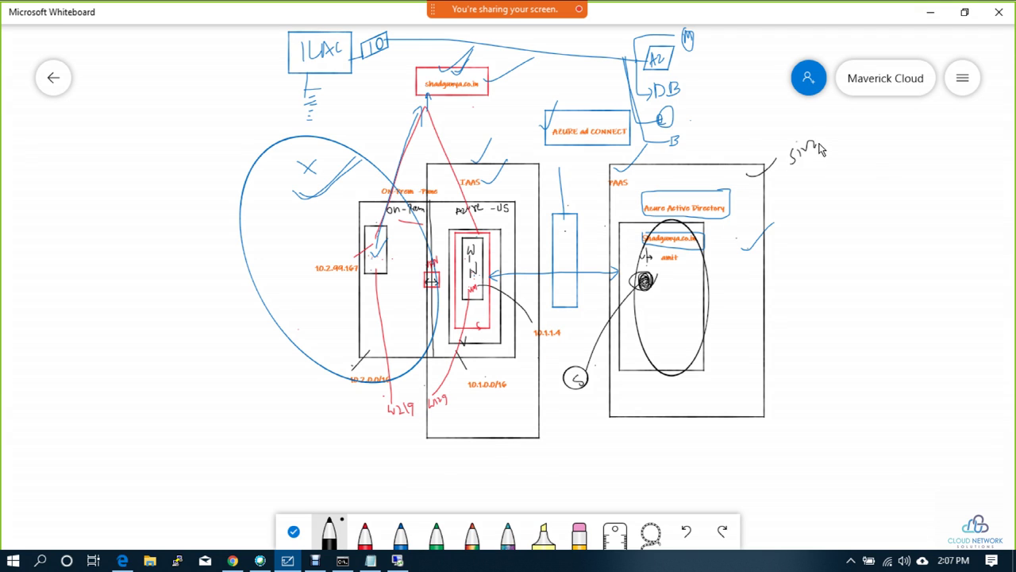
mouse_move(498, 433)
mouse_down()
mouse_move(523, 407)
mouse_move(513, 429)
mouse_up()
Add small circled markers beside the connecting arrow and below the Azure AD Connect box
drag(536, 268, 524, 277)
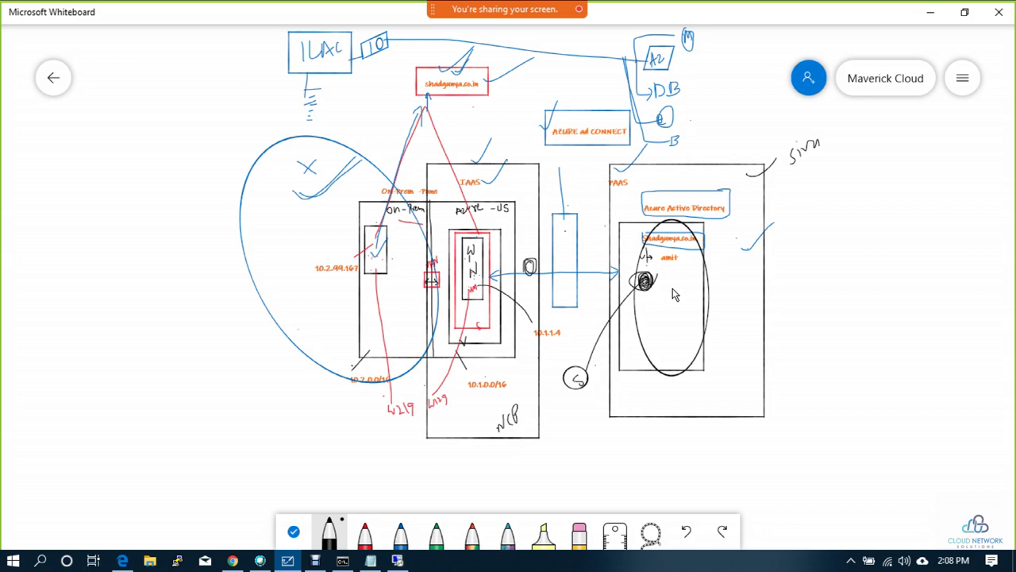
drag(580, 164, 567, 162)
mouse_move(591, 368)
mouse_down()
mouse_move(567, 379)
mouse_move(588, 389)
mouse_move(578, 379)
mouse_up()
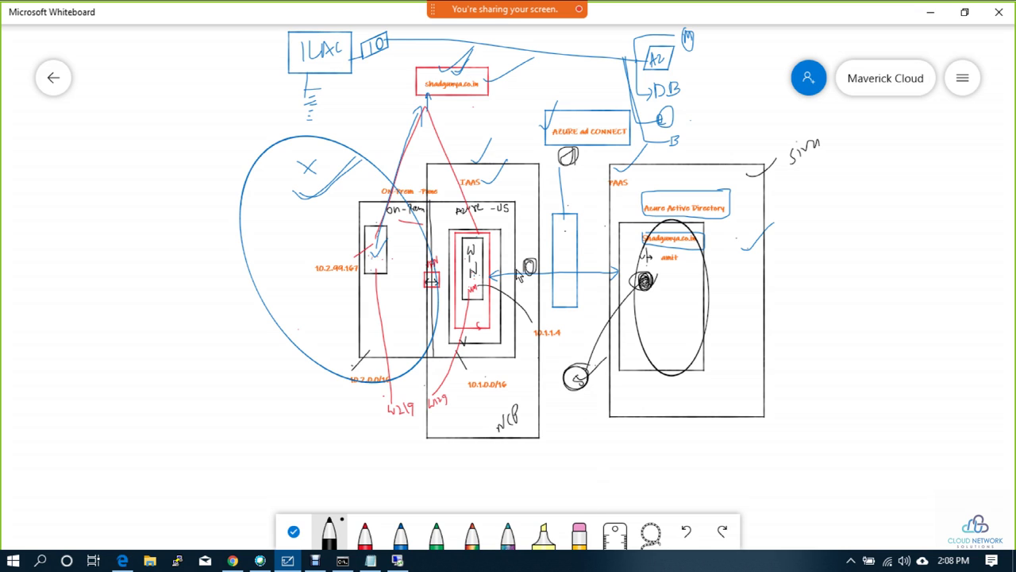
mouse_move(520, 276)
mouse_down()
mouse_move(530, 270)
mouse_move(522, 286)
mouse_move(542, 258)
mouse_up()
Start a new user in the Users container named onpremsync with a matching logon name
click(398, 561)
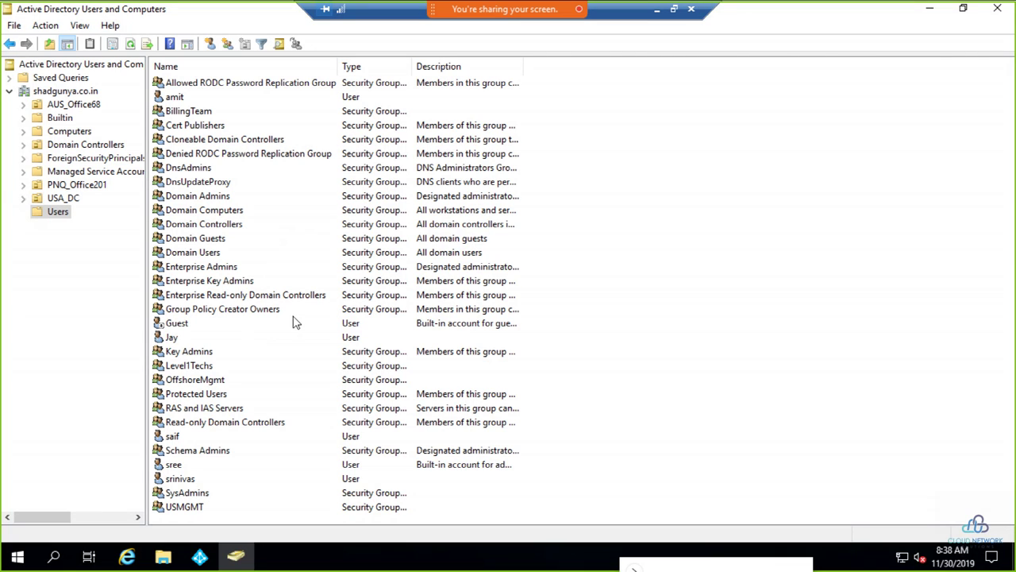
right_click(610, 201)
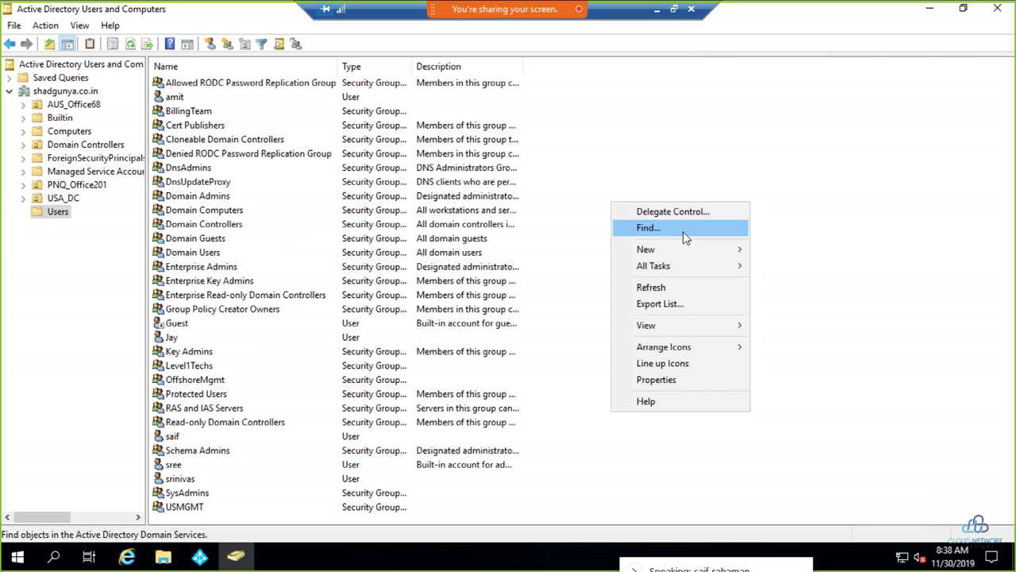
mouse_move(683, 245)
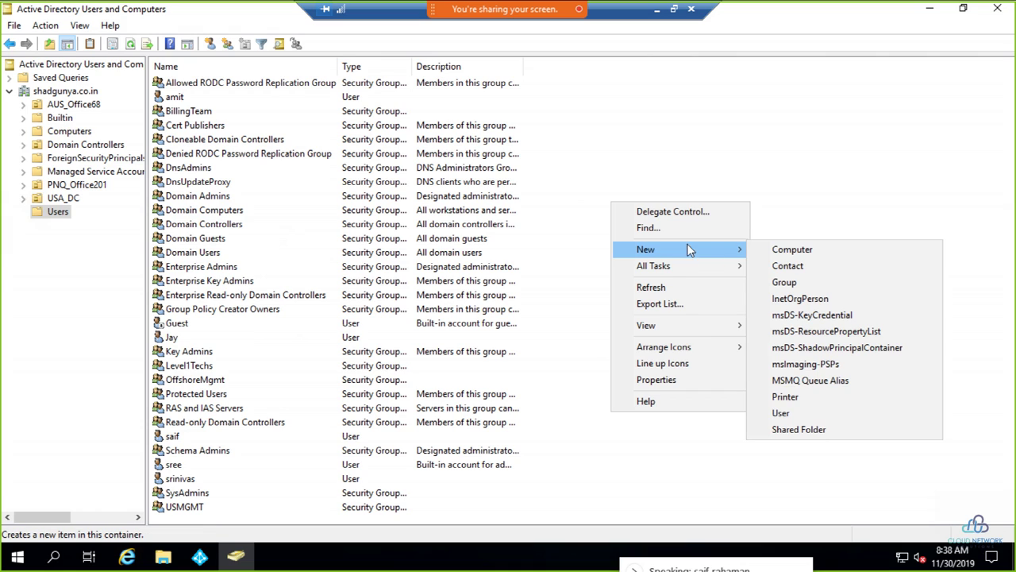
click(787, 413)
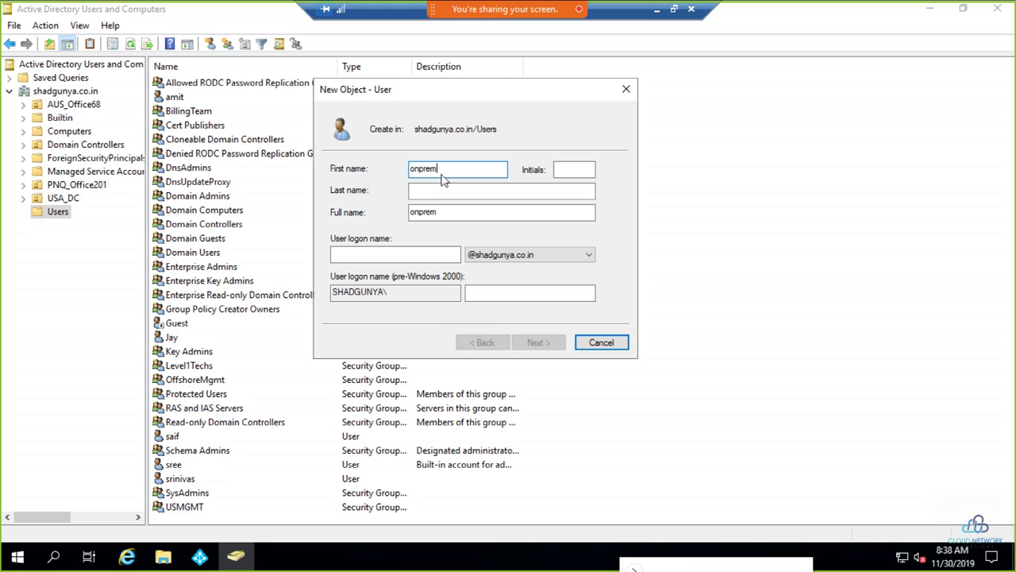
text(onpremsync)
key(Tab)
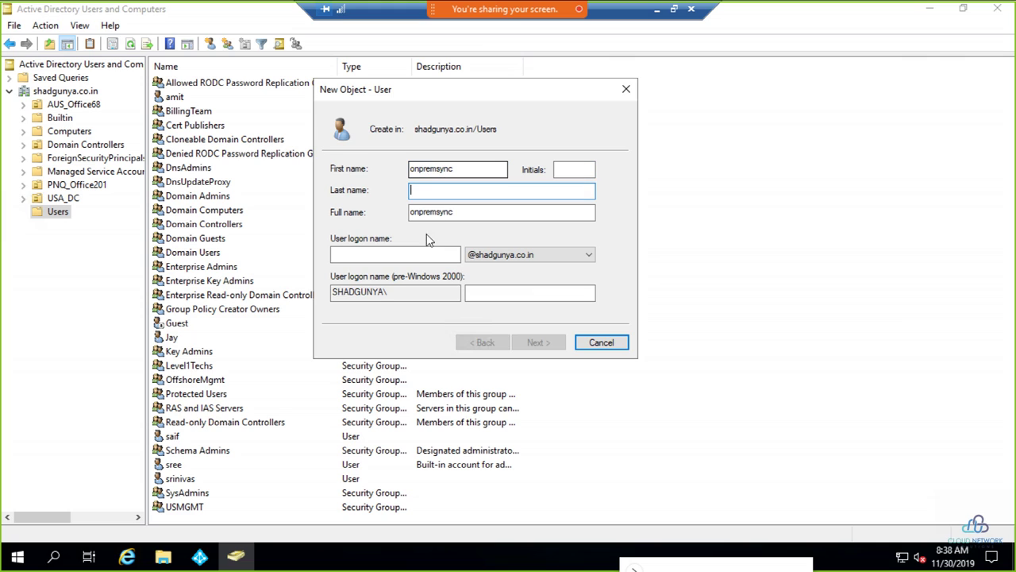
click(451, 258)
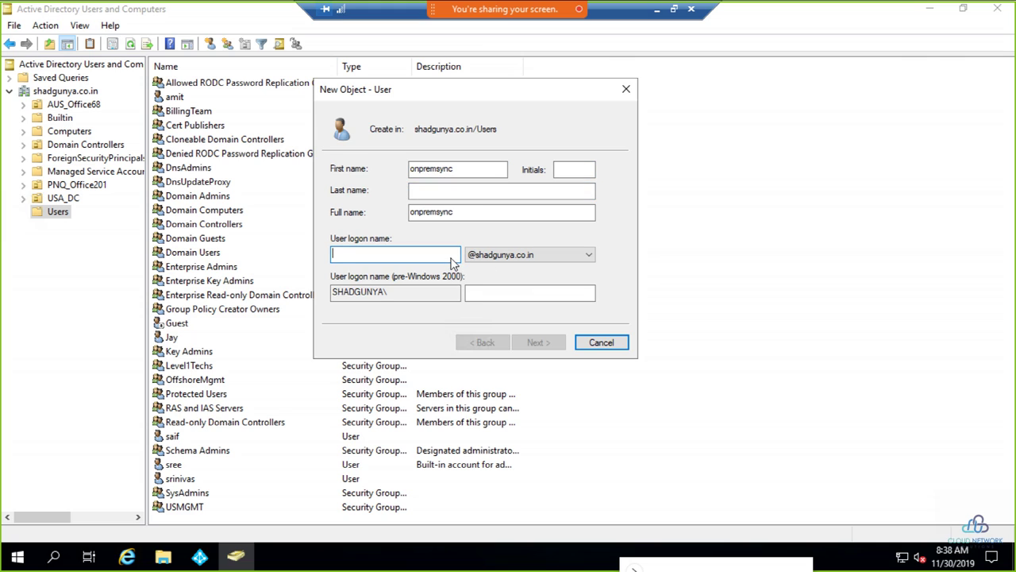
text(onpremsync)
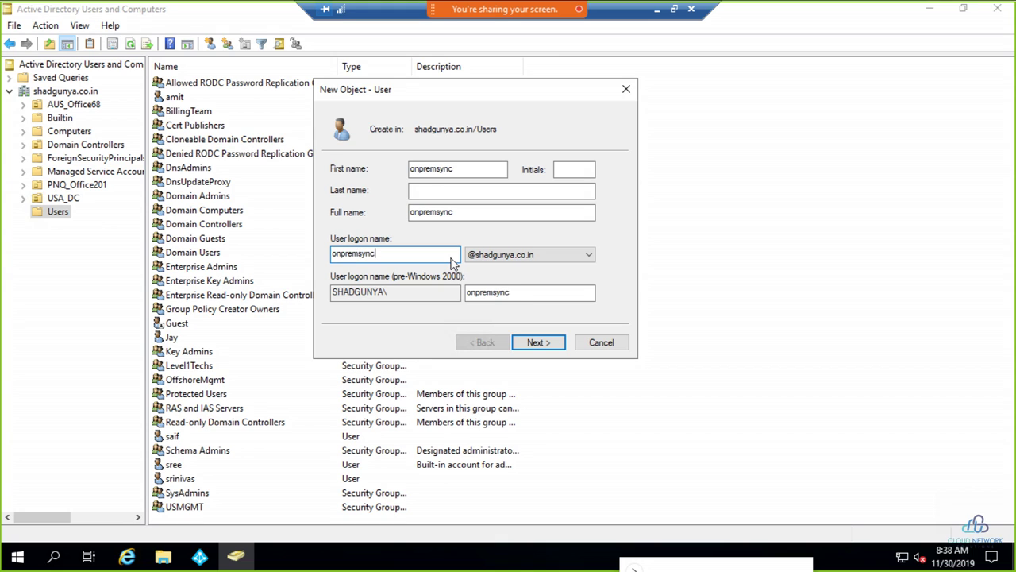
key(Return)
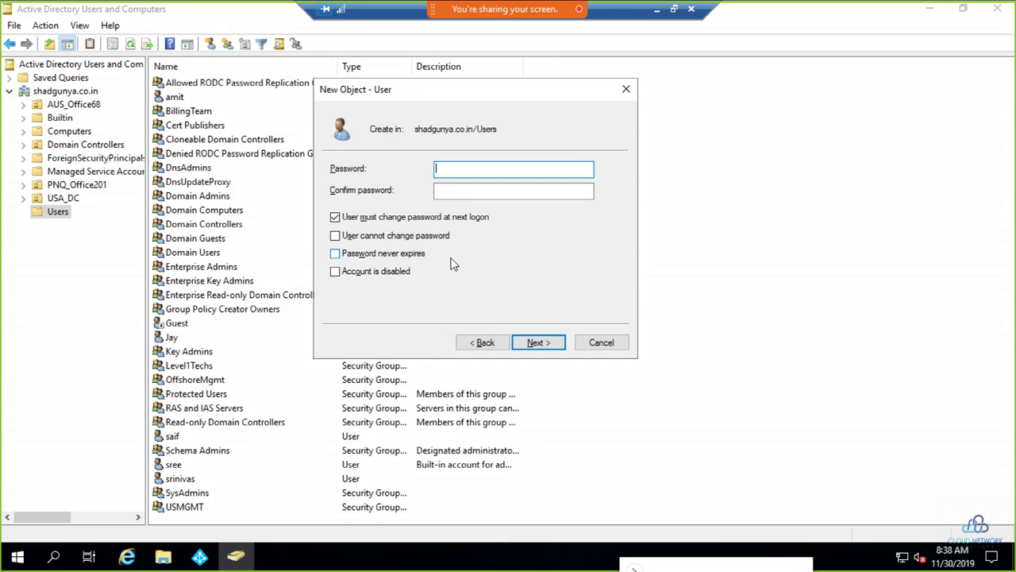
Set the user's password, untick 'must change password at next logon', and finish the wizard
text(•••••)
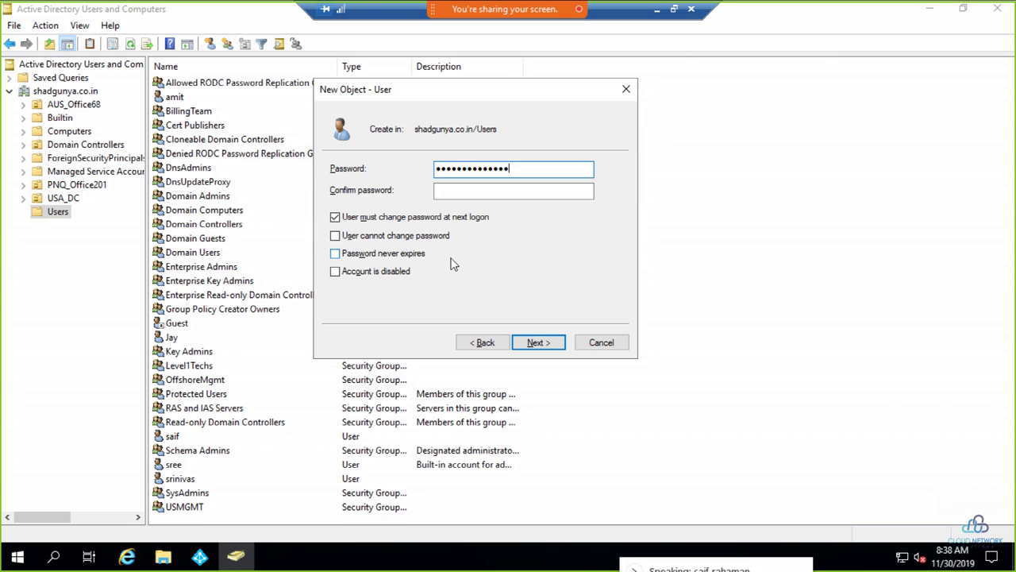
key(Tab)
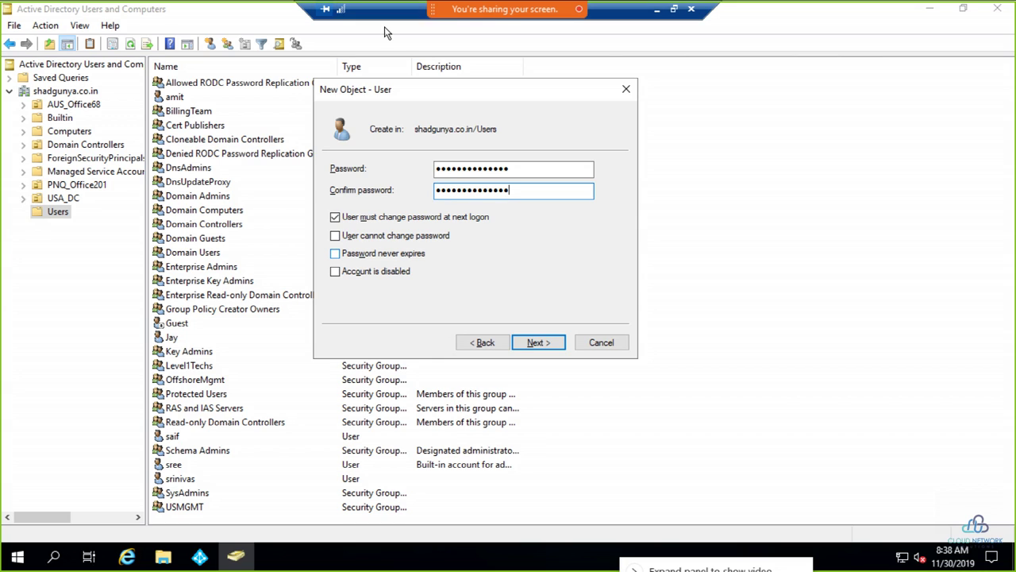
click(372, 218)
click(537, 342)
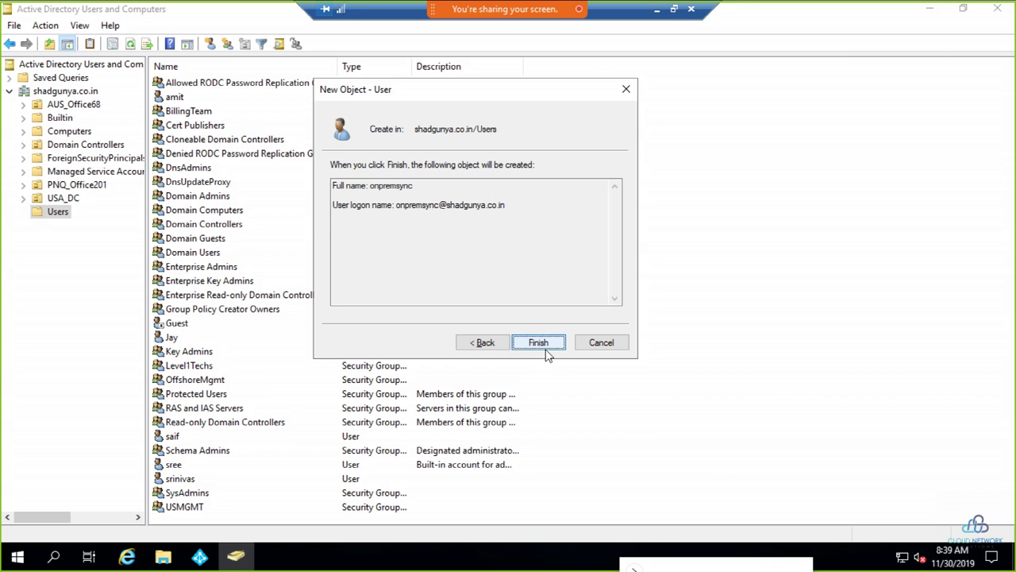
click(535, 343)
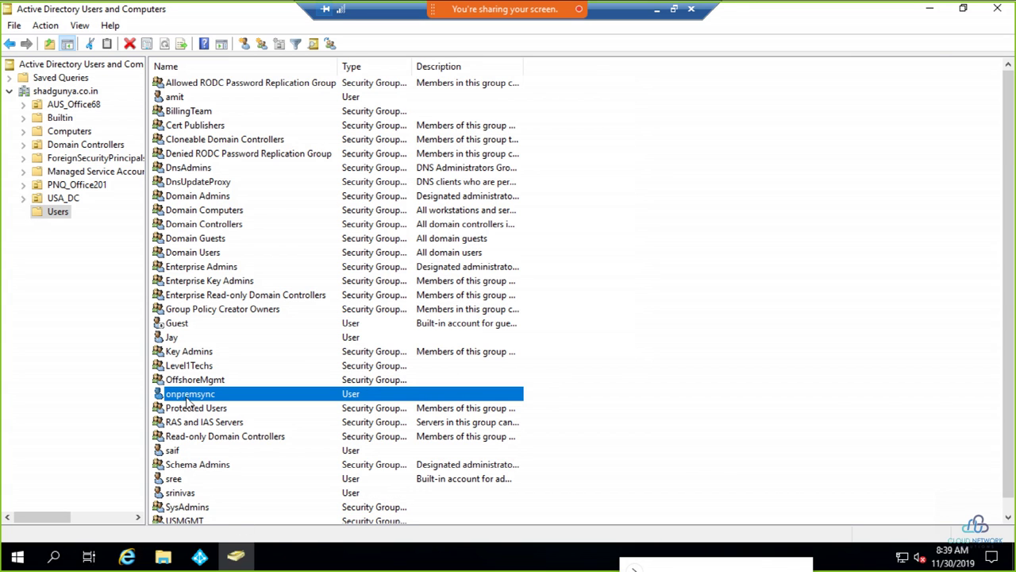
Add onpremsync as a member of the Enterprise Admins group
click(212, 270)
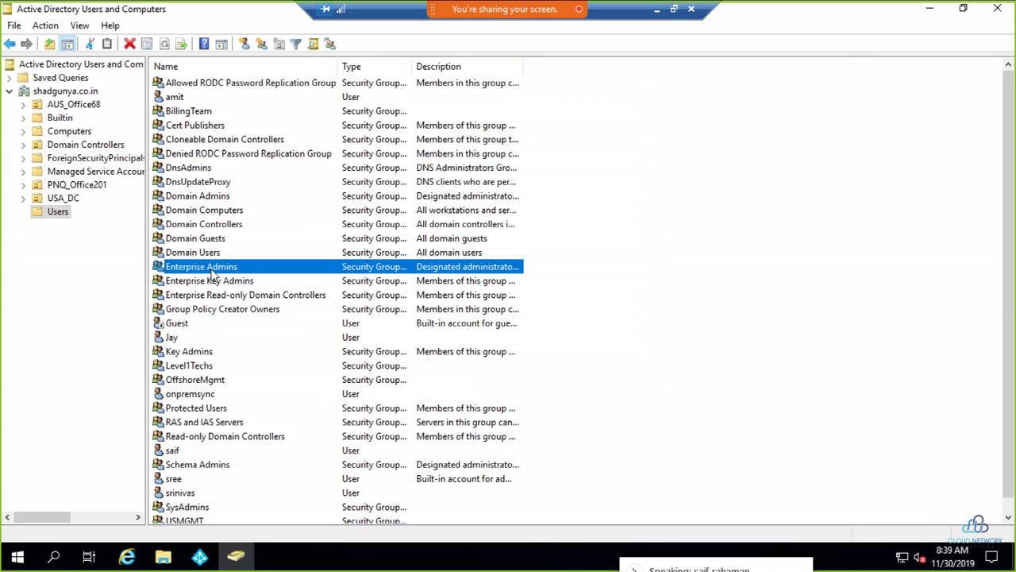
double_click(212, 271)
click(421, 135)
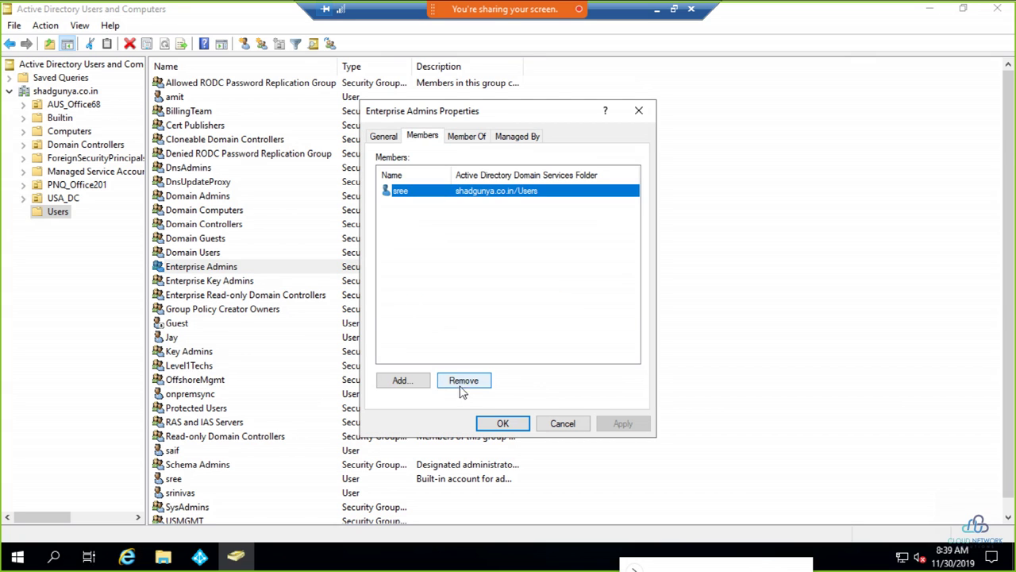
click(402, 380)
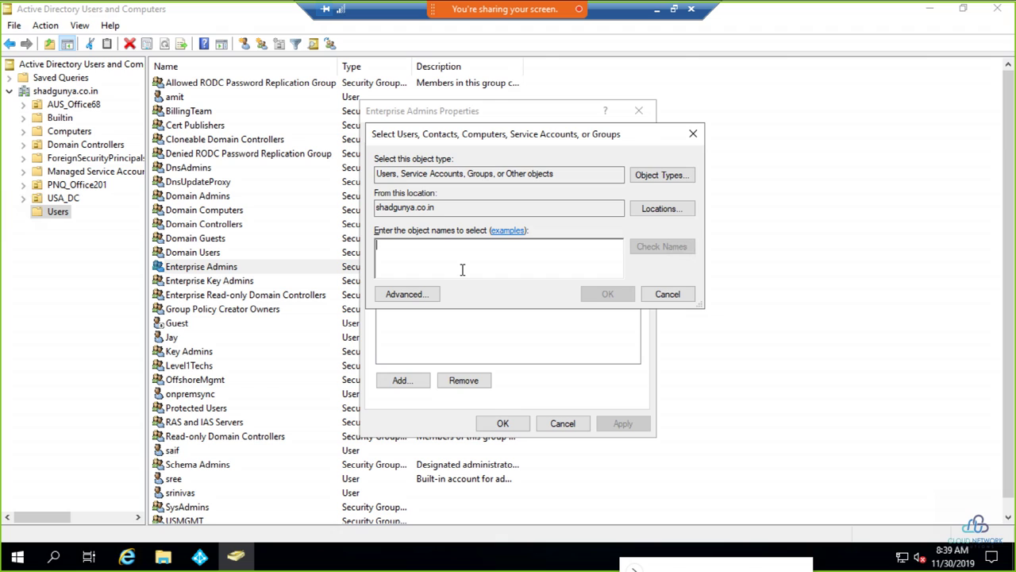
text(on)
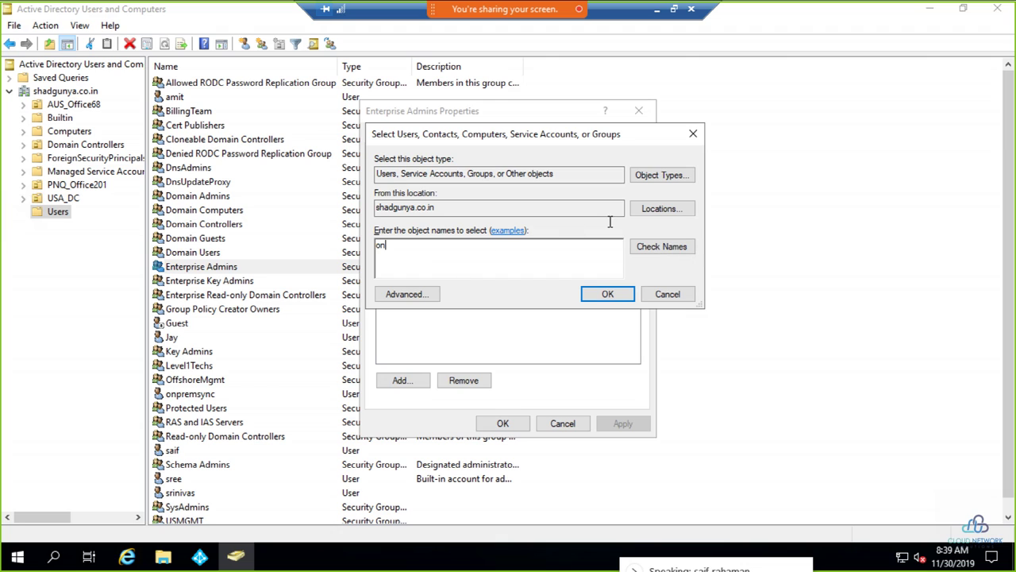
click(663, 247)
click(600, 294)
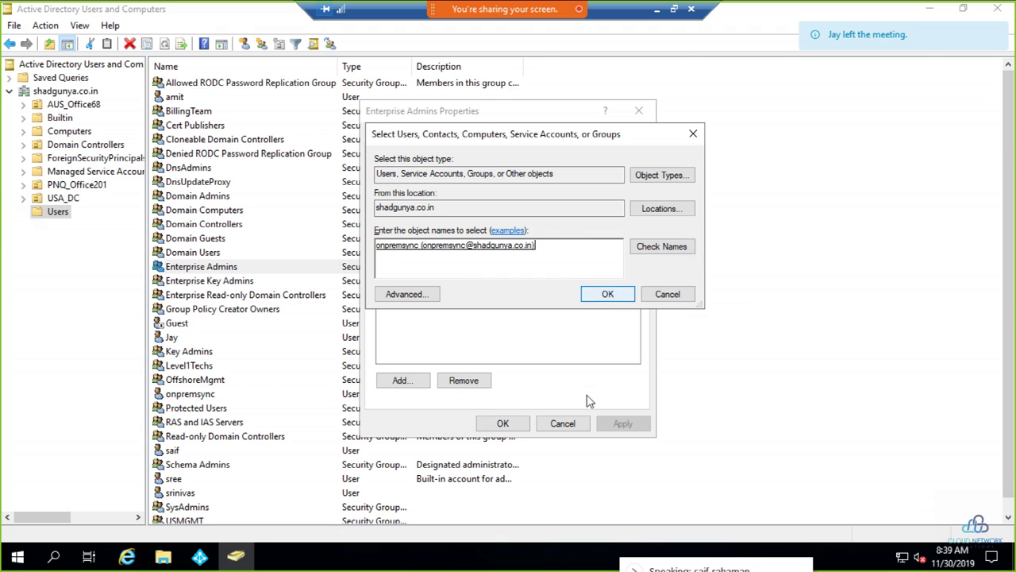
click(617, 424)
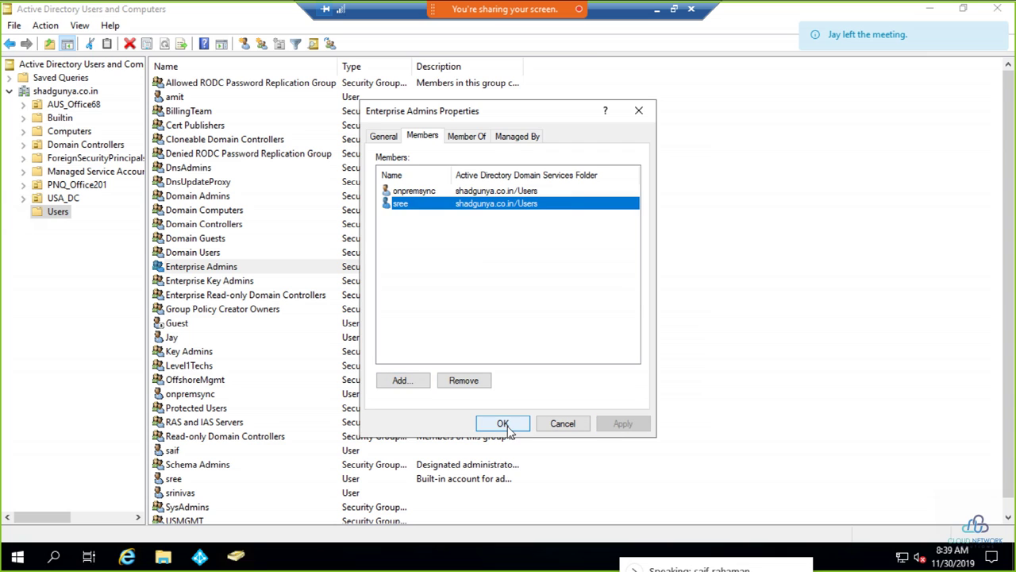
click(503, 424)
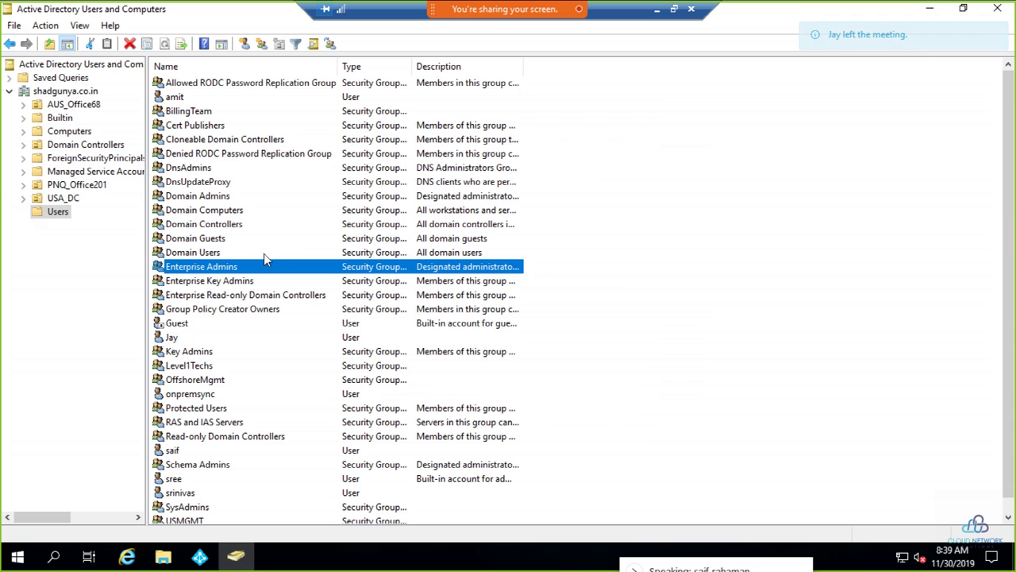
Add onpremsync as a member of the Domain Admins group
double_click(221, 199)
click(429, 138)
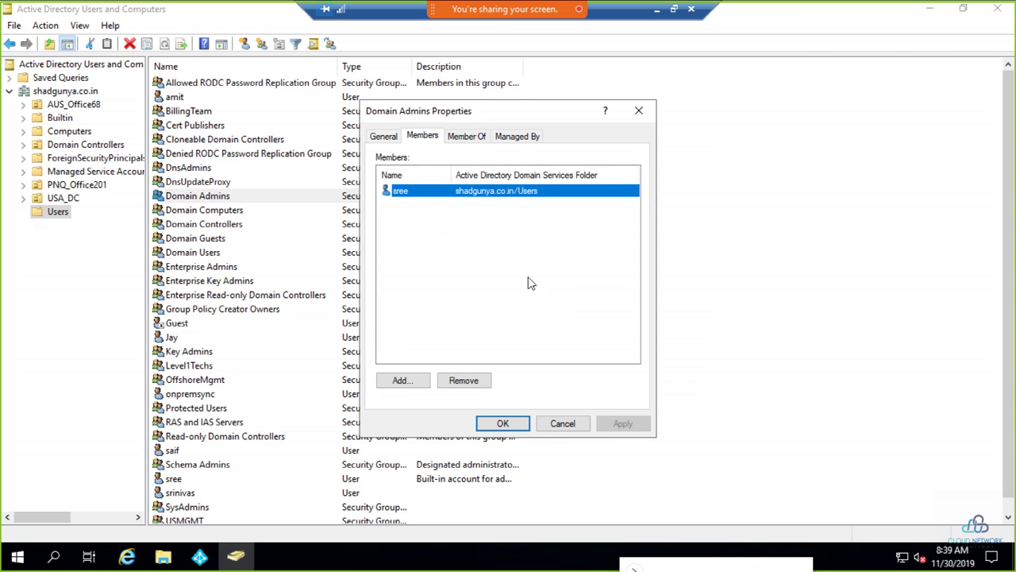
click(402, 380)
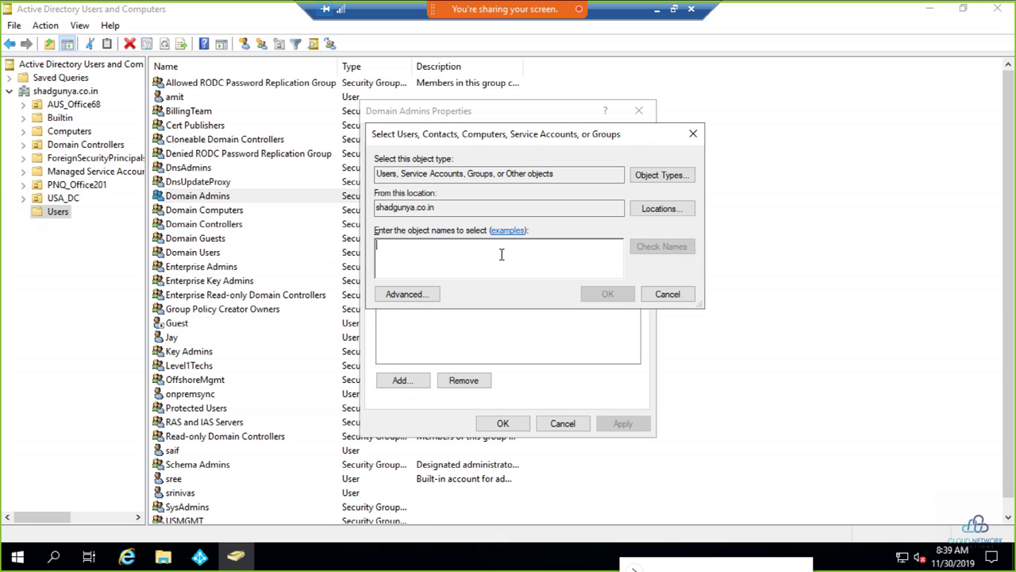
text(onp)
click(663, 246)
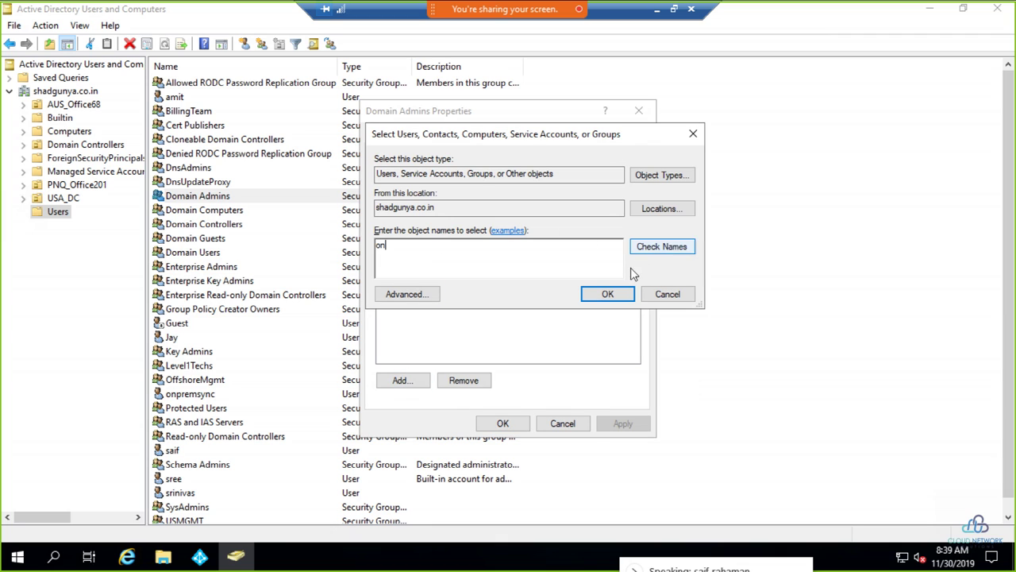
click(608, 294)
click(623, 424)
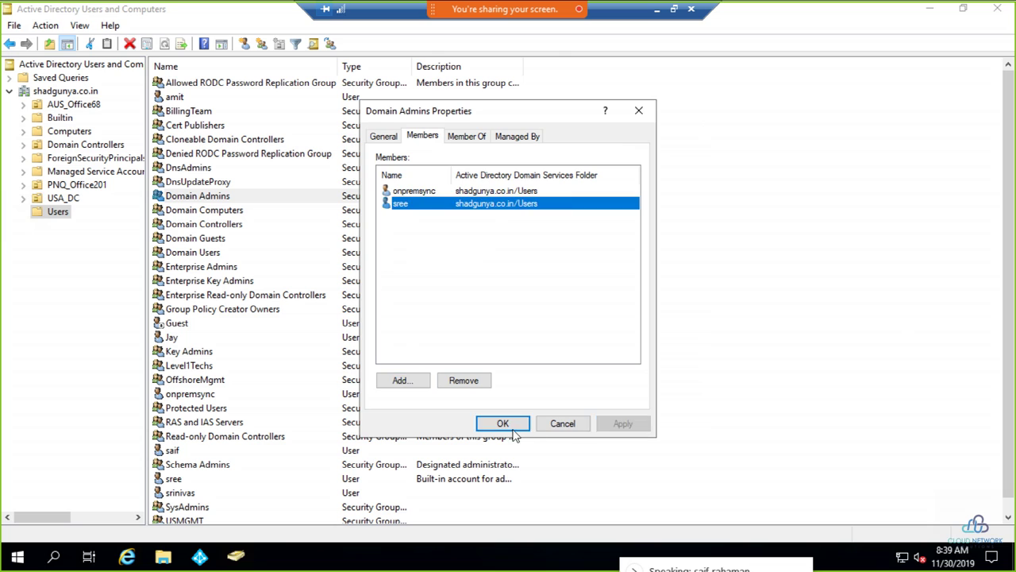
key(Return)
click(537, 405)
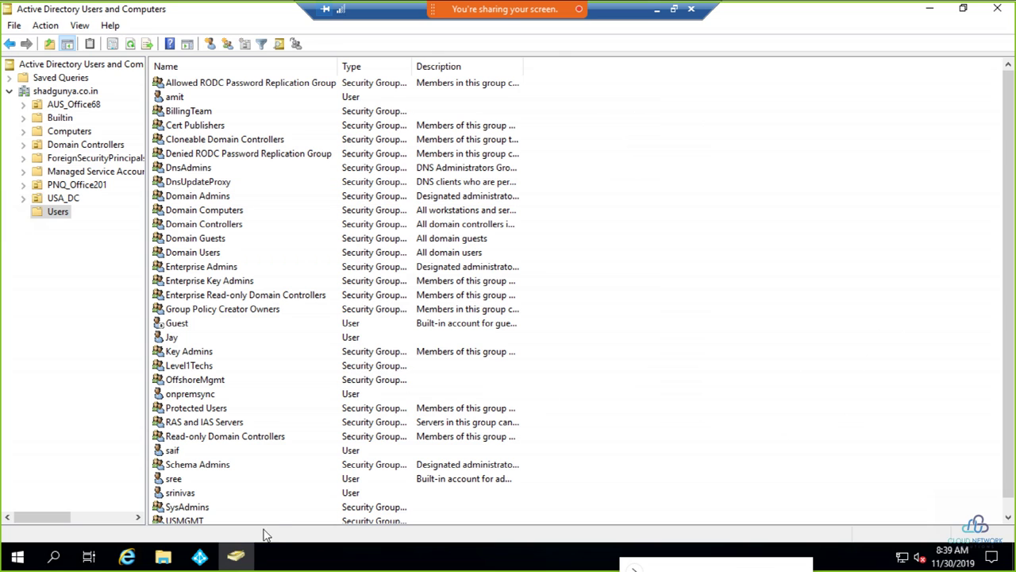
On the AD Connect Connect to AD DS page, enter the enterprise admin username and begin the password
click(199, 558)
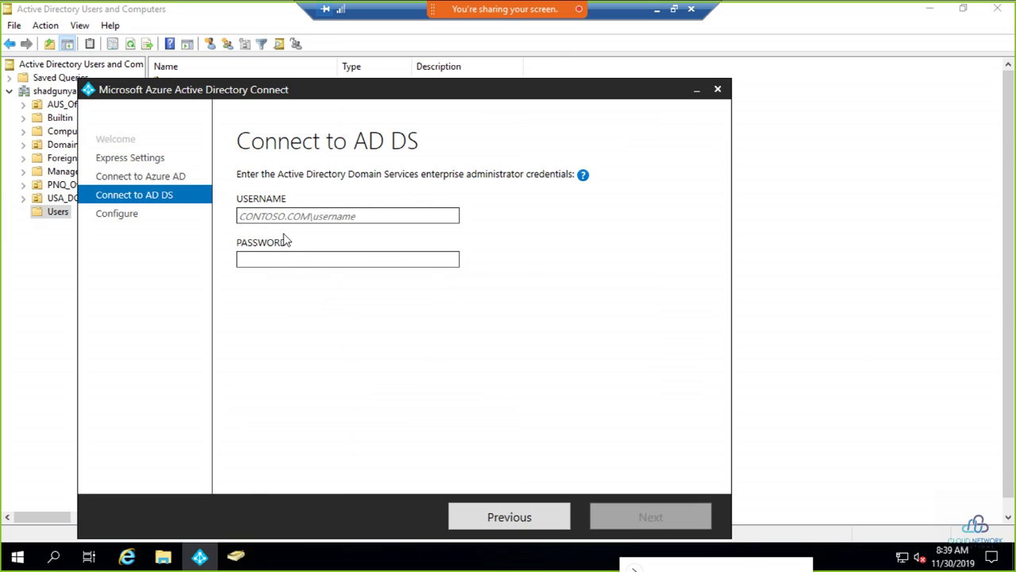
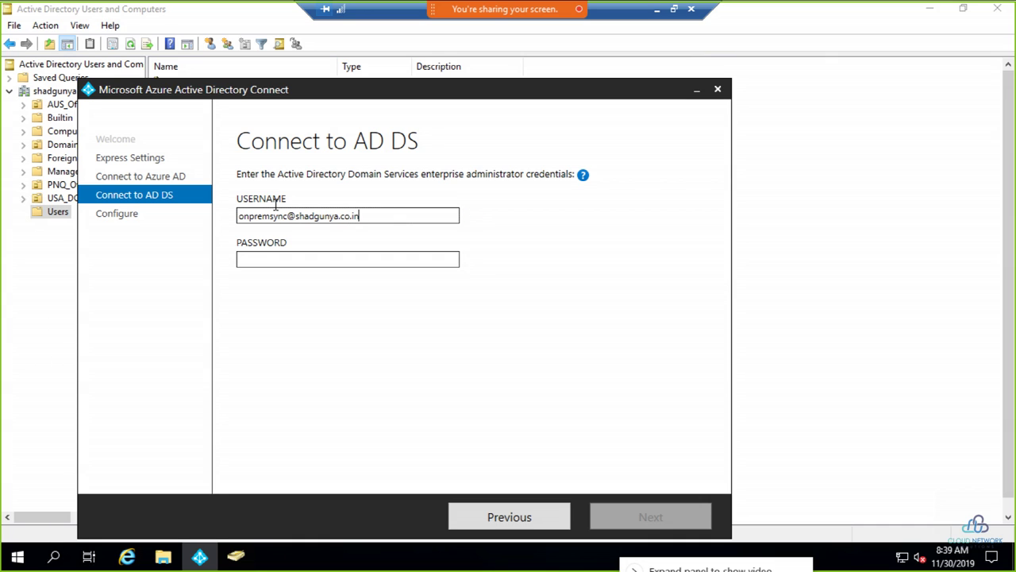
key(Tab)
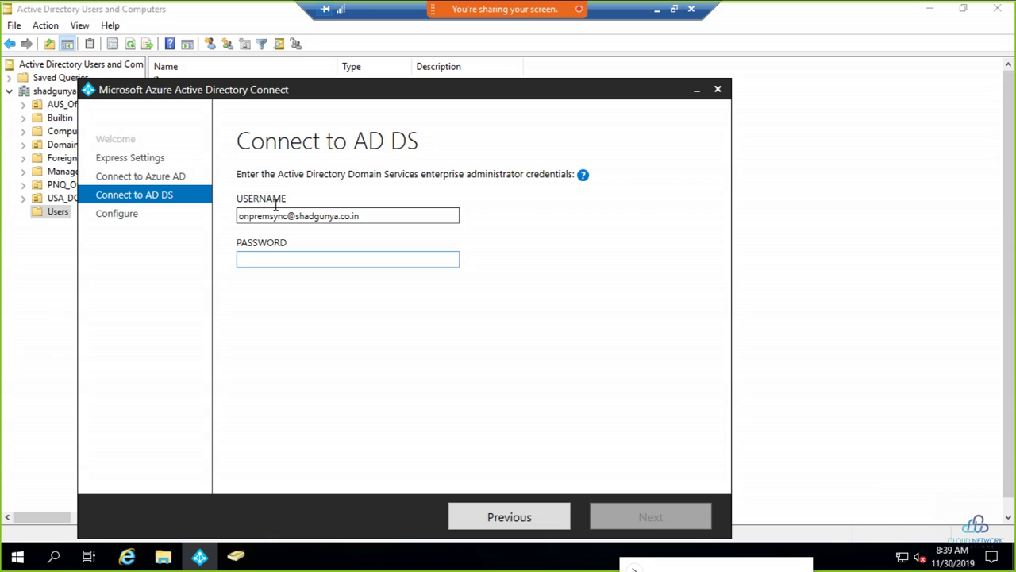
text(•)
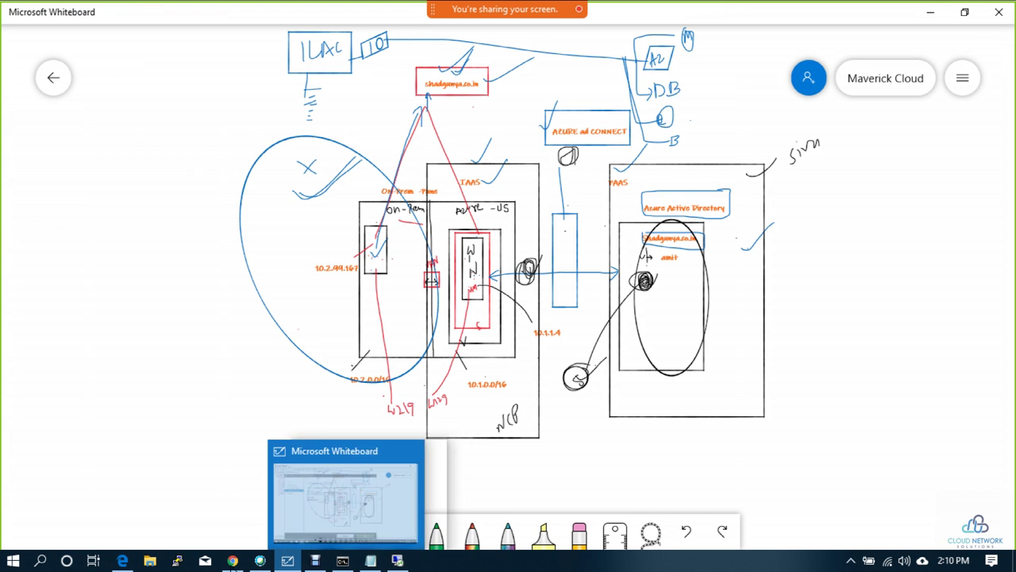
Confirm in the portal's Custom domain names that shadgunya.co.in is Verified, then return to AD Connect
click(373, 484)
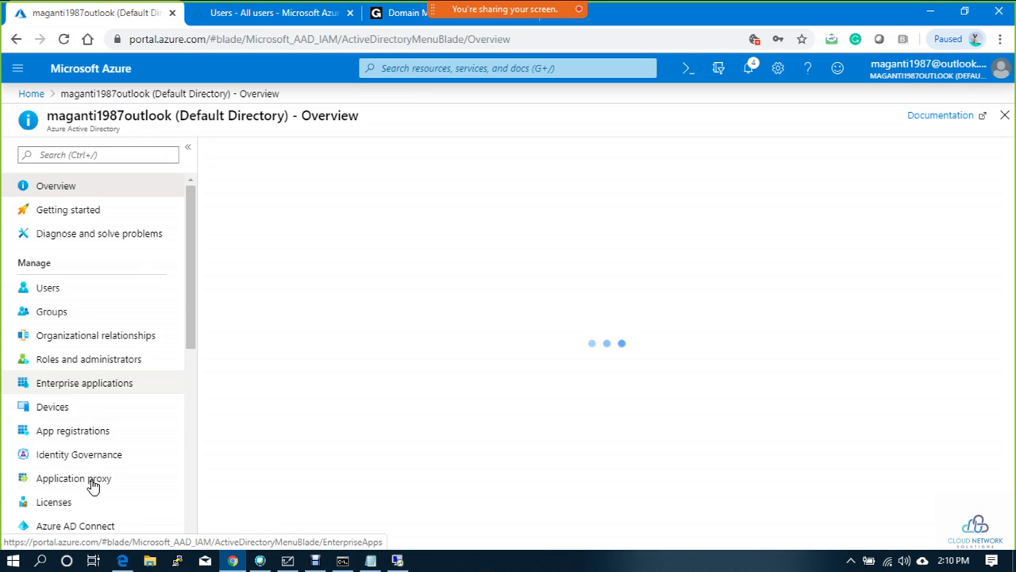
scroll(112, 421, down, 1)
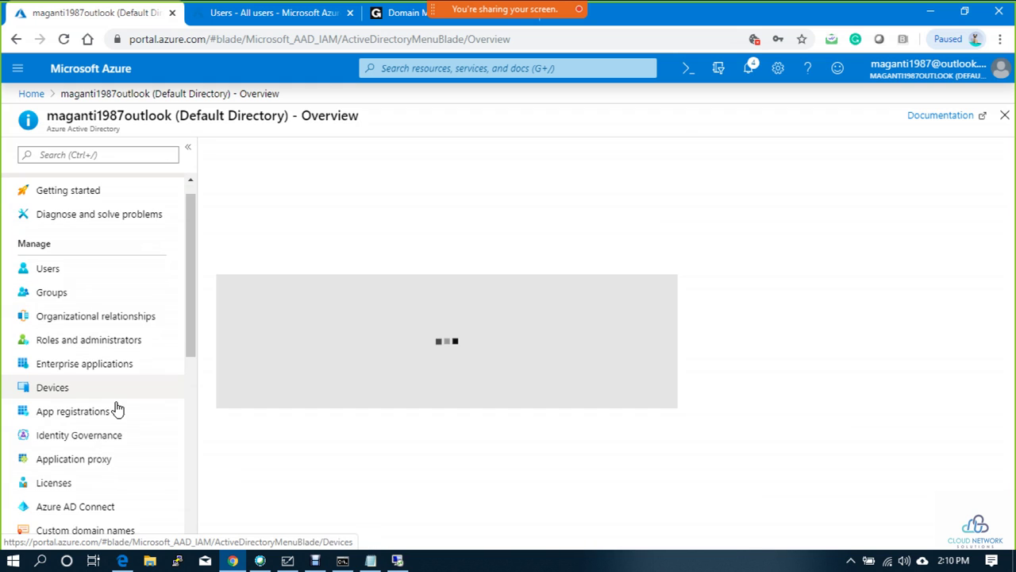
click(93, 475)
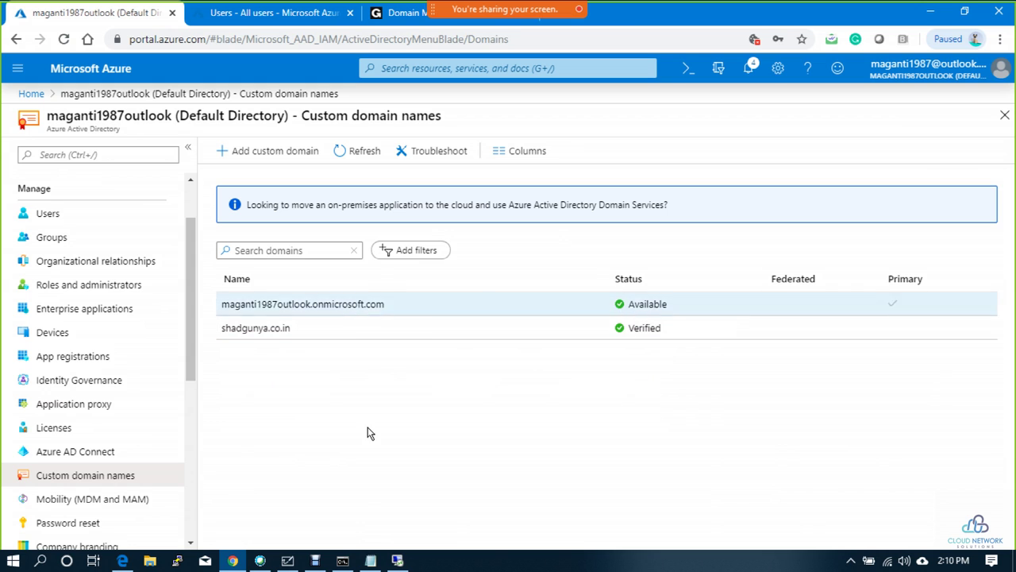
click(397, 561)
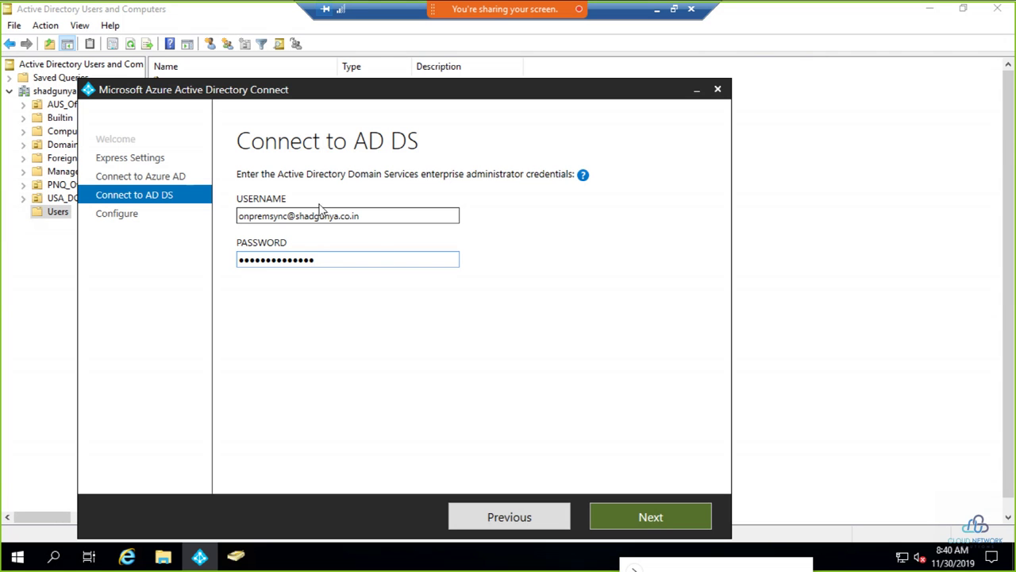
Highlight the shadgunya domain in the username and submit the AD DS credentials for validation
drag(361, 215, 230, 215)
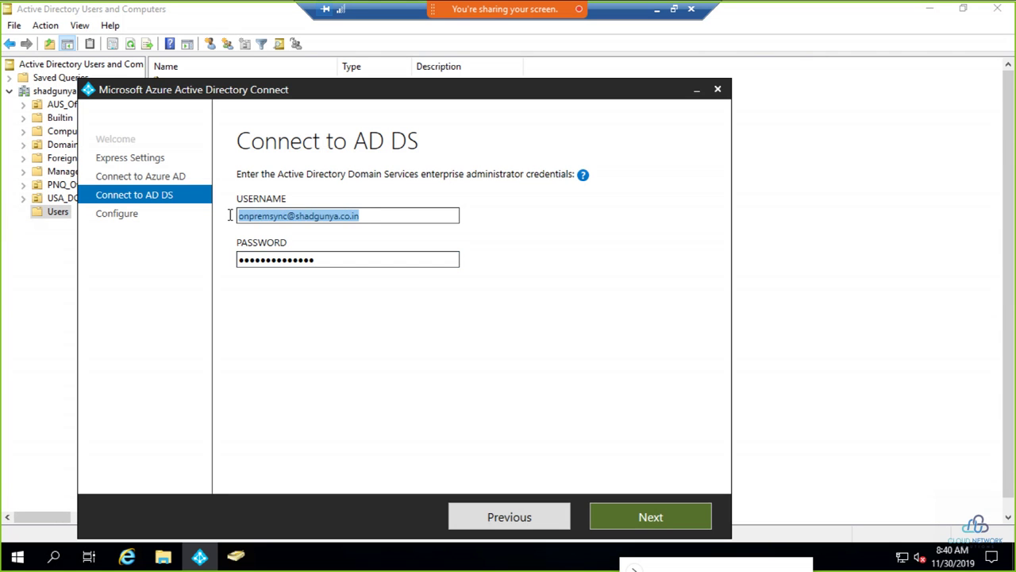
double_click(322, 221)
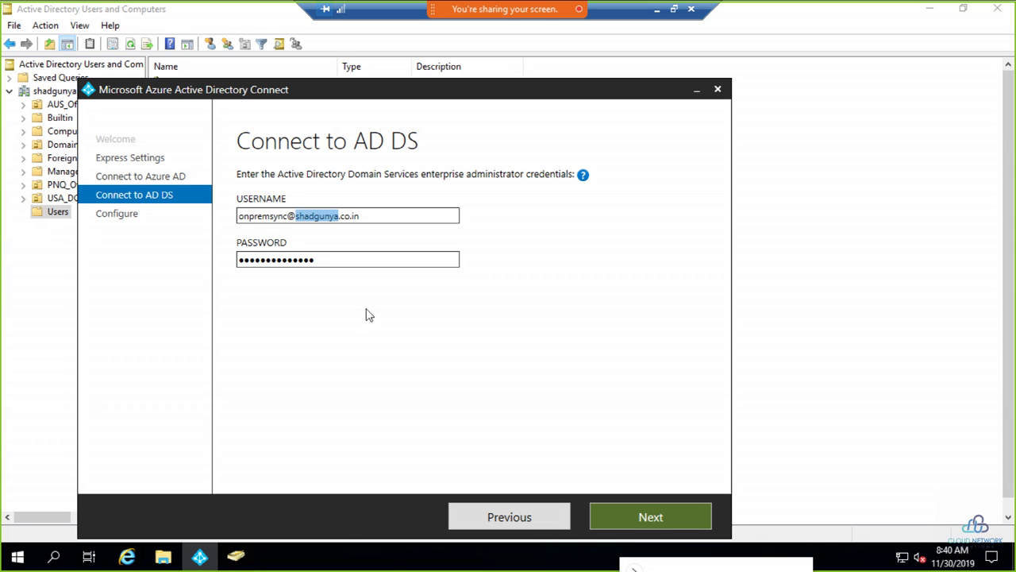
click(639, 512)
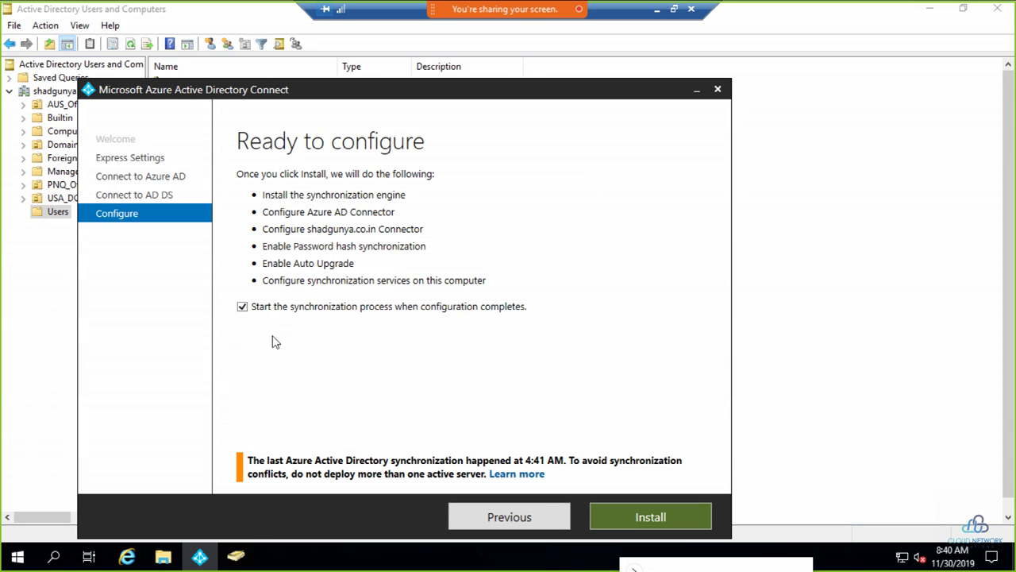
Start the AD Connect installation from the Ready to configure page
click(614, 514)
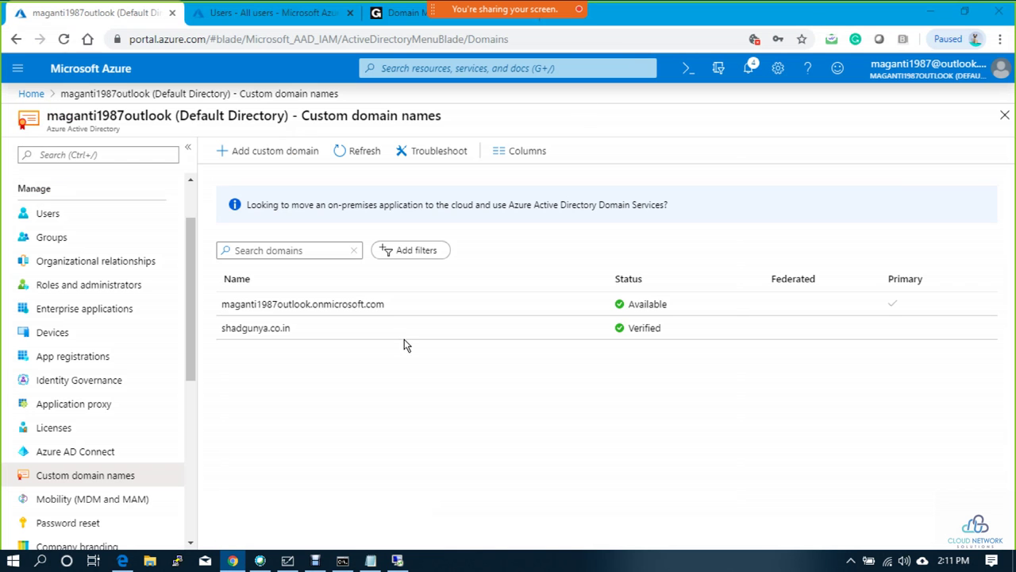
Check the directory's groups list, then open All users showing eleven accounts
click(71, 237)
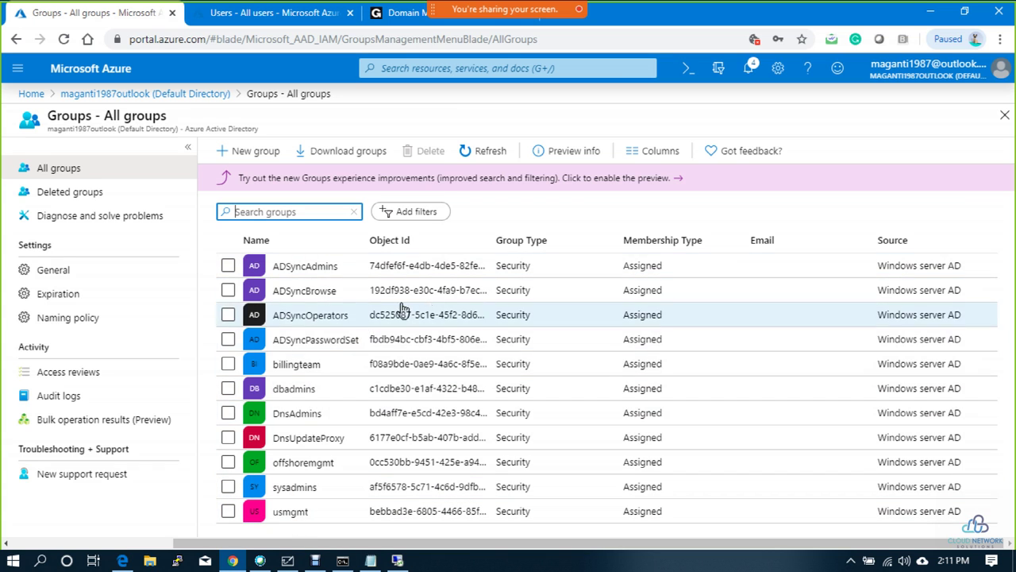
click(205, 96)
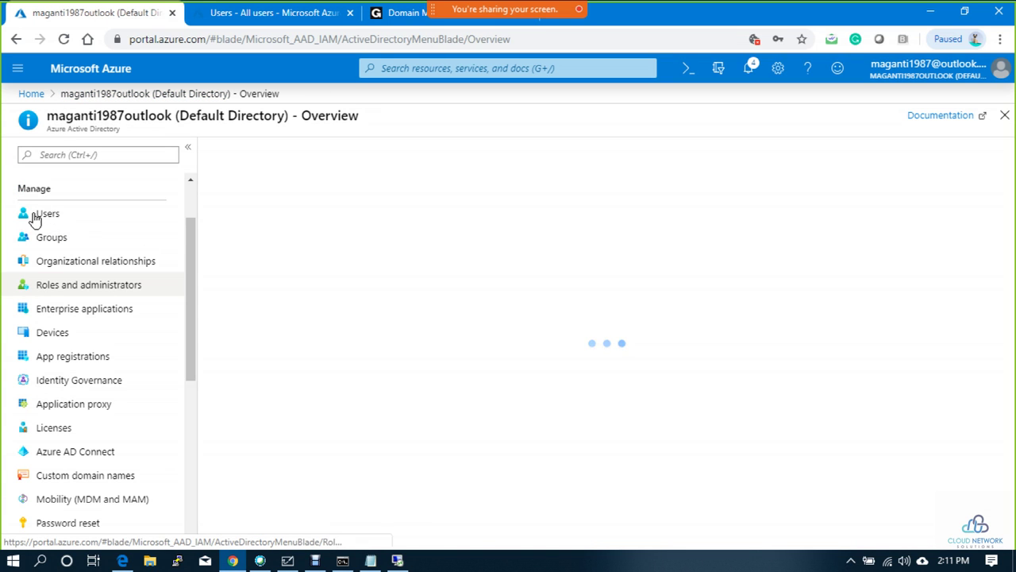
click(40, 218)
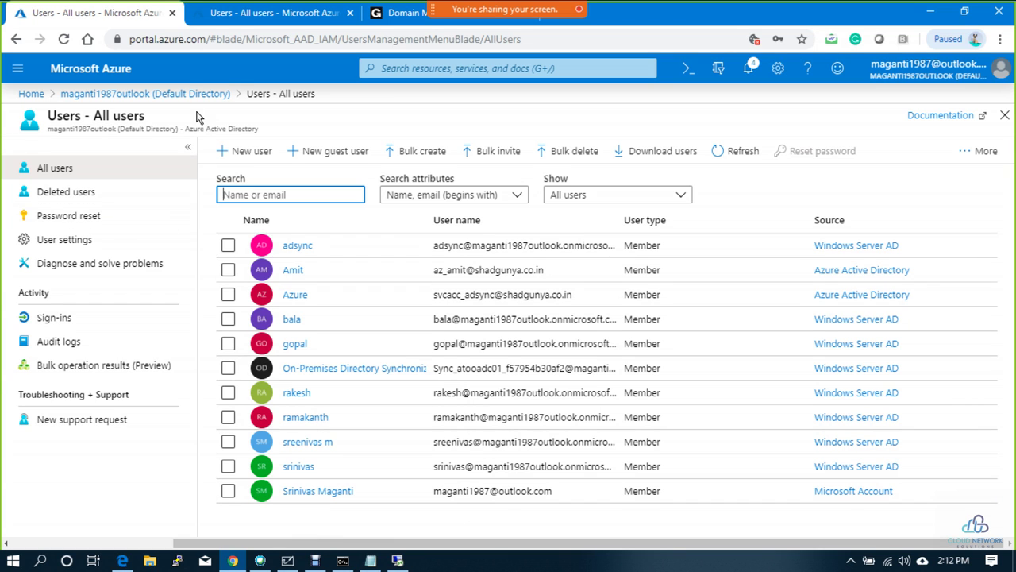
Show the All groups list with billingteam, then exit the completed AD Connect wizard
click(177, 94)
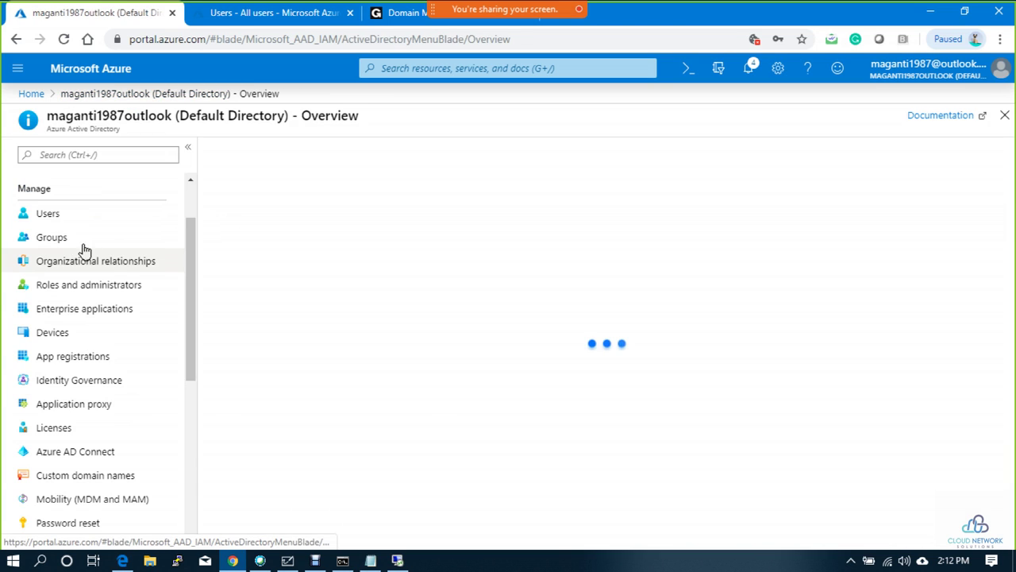
click(52, 237)
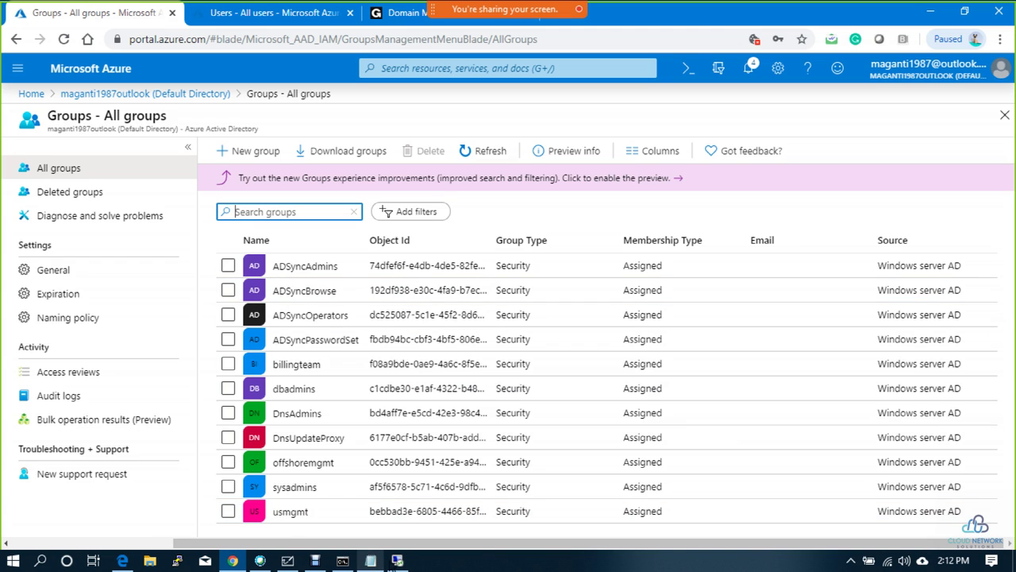
click(397, 561)
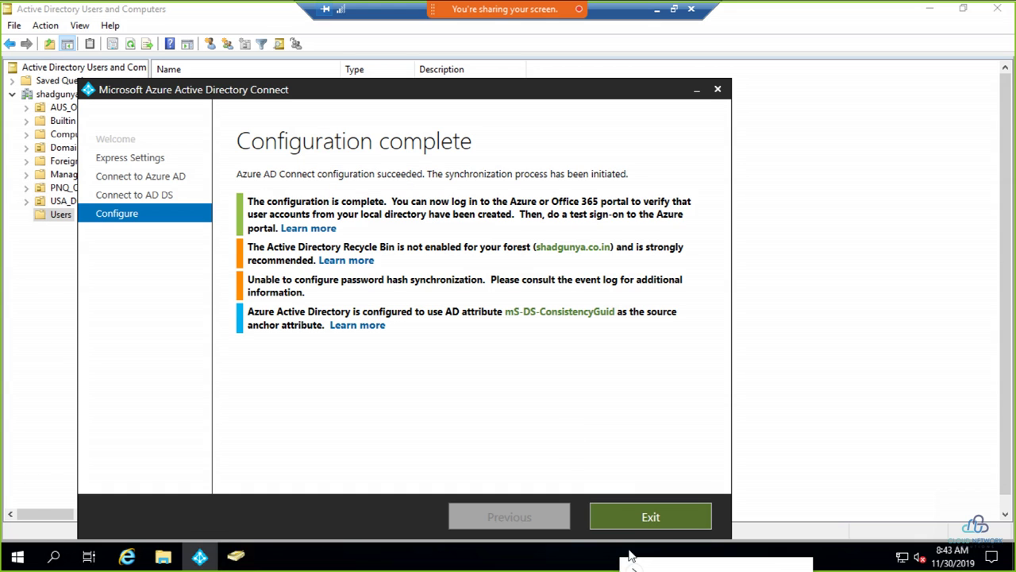
click(606, 525)
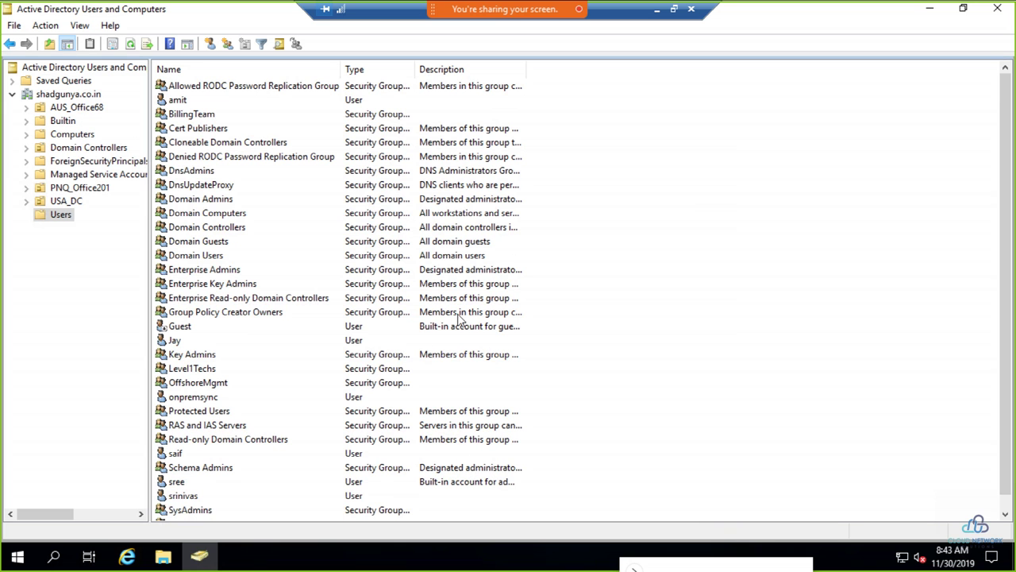
click(656, 10)
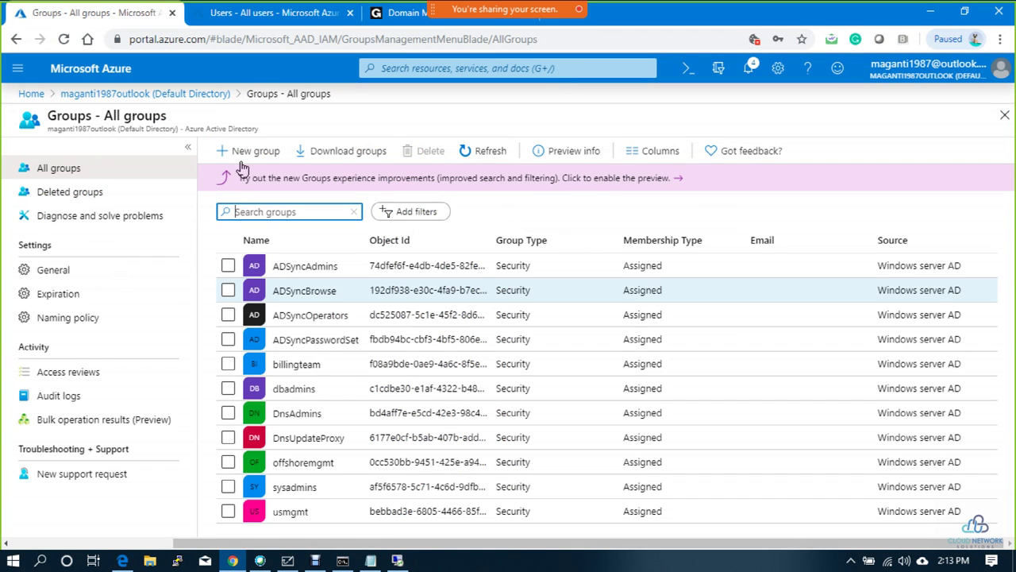
Refresh Groups, then reopen All users and reload it repeatedly to look for synced accounts
click(496, 155)
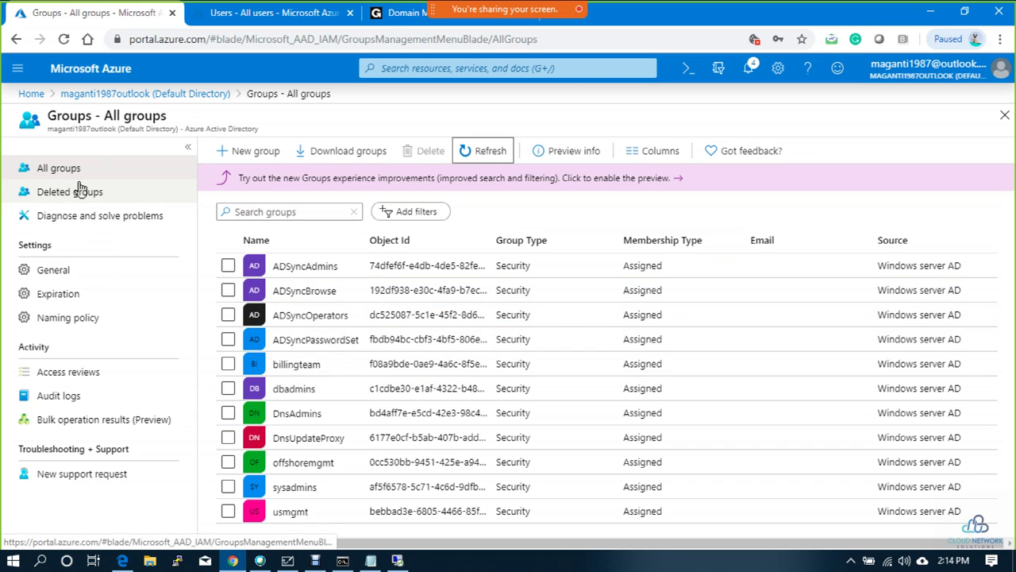
click(158, 94)
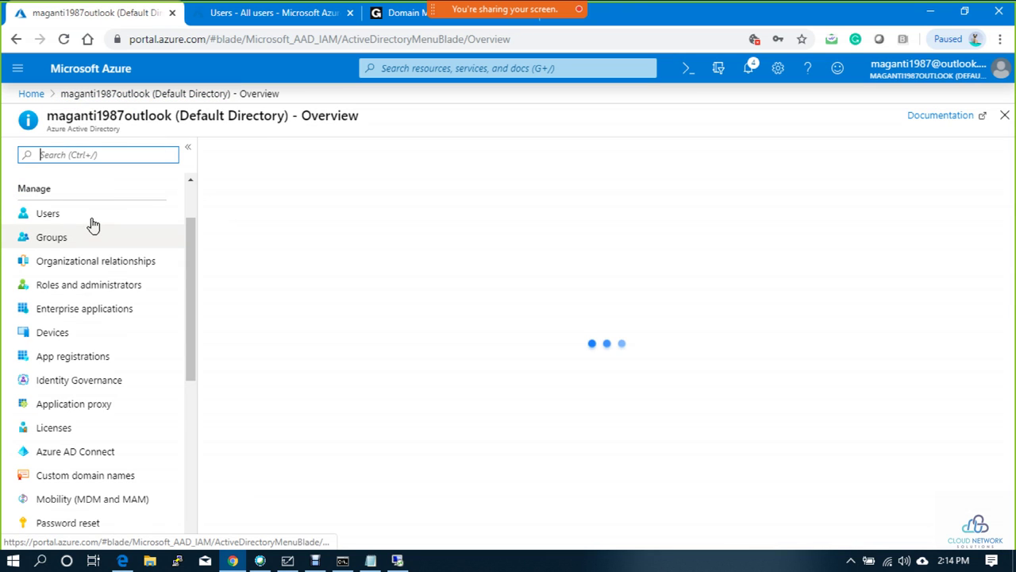
click(87, 220)
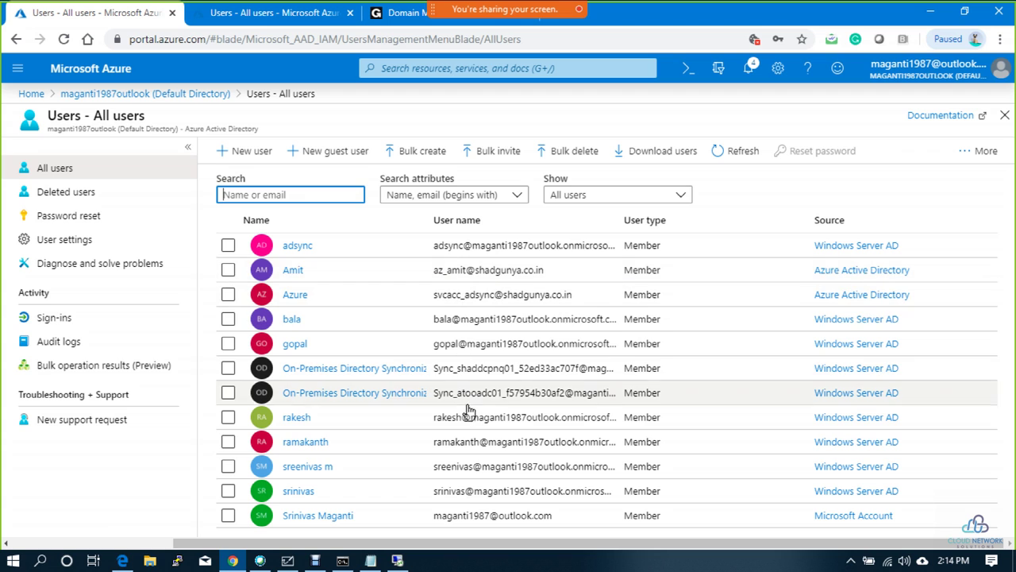
click(751, 155)
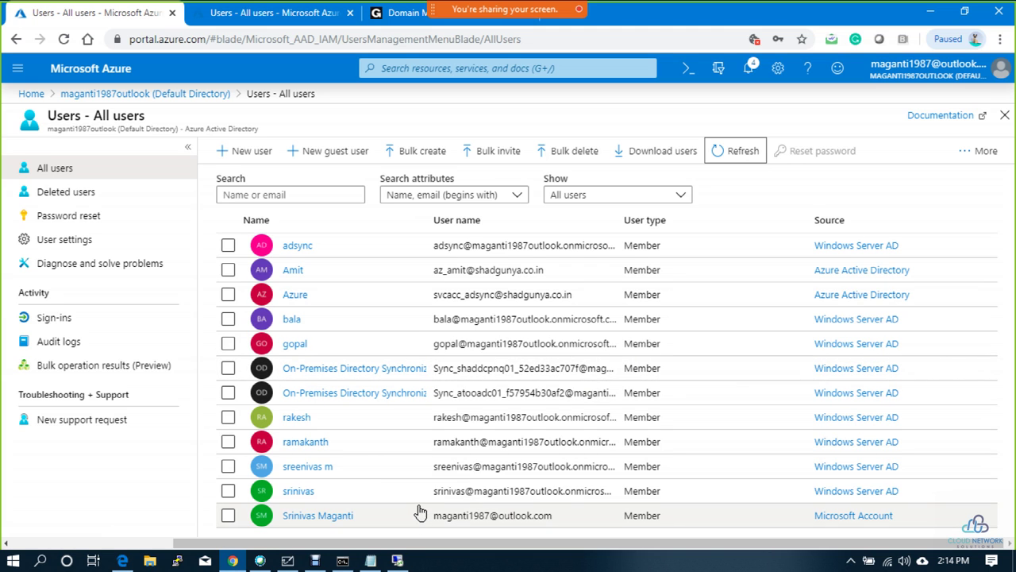
click(718, 156)
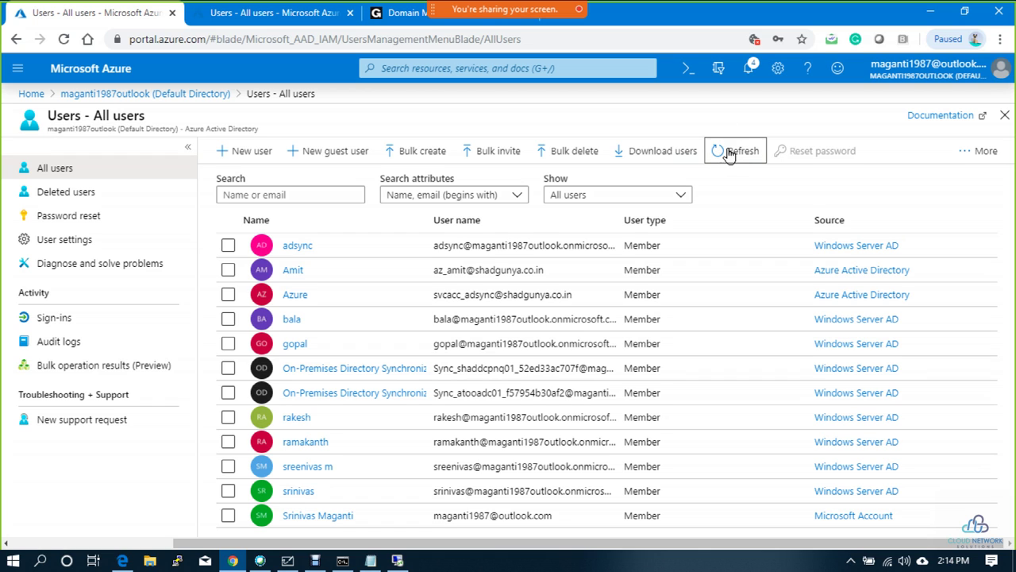
click(730, 155)
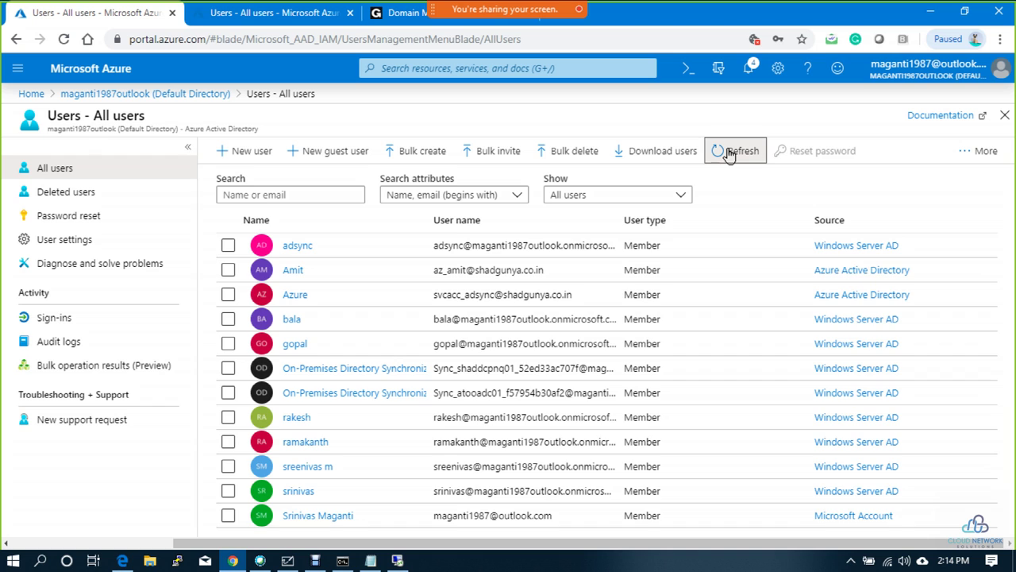
click(734, 151)
click(729, 153)
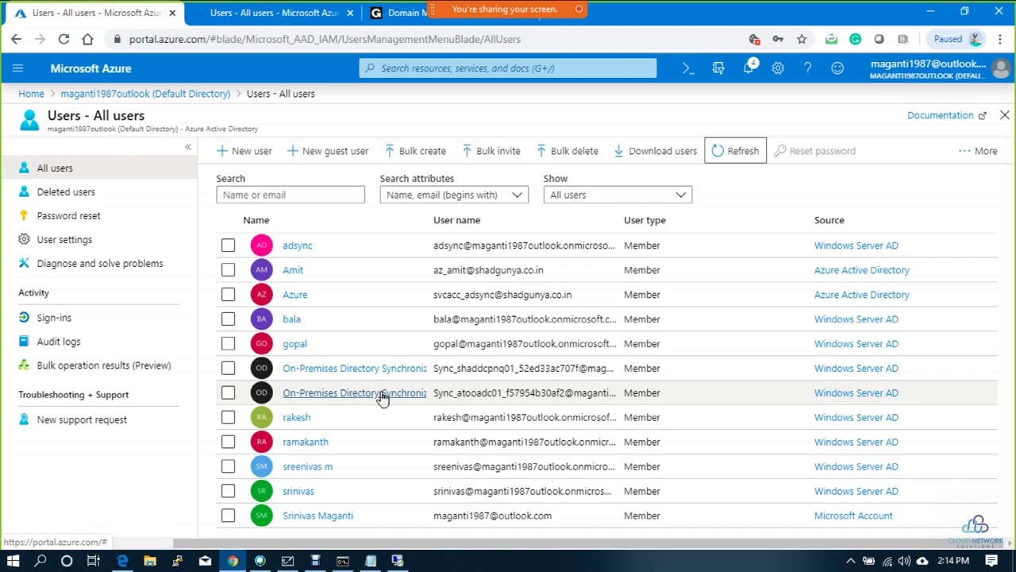
Highlight several synced users' sign-in names in All users, then go back to the directory overview
click(718, 153)
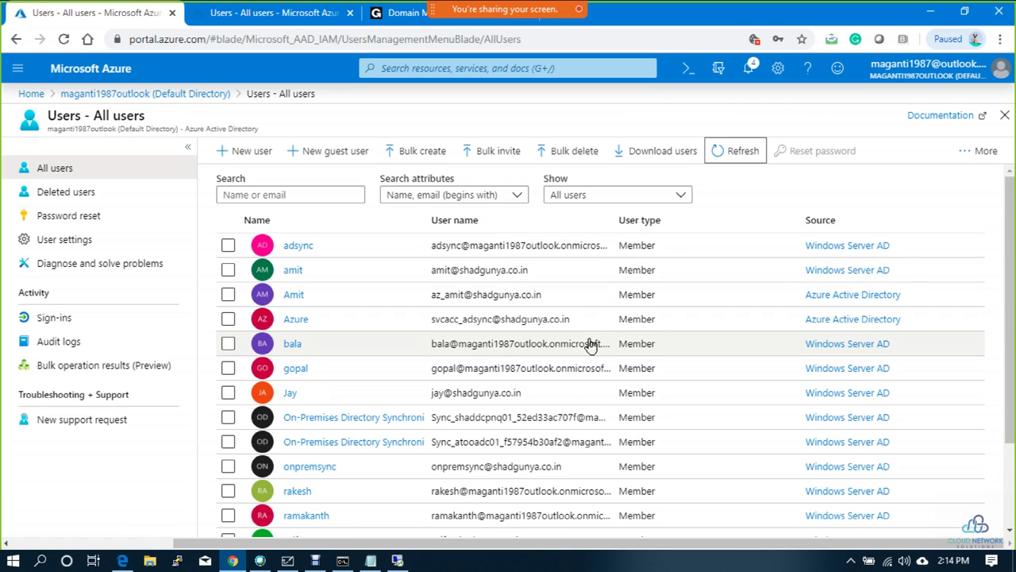
scroll(556, 382, down, 2)
scroll(444, 388, up, 3)
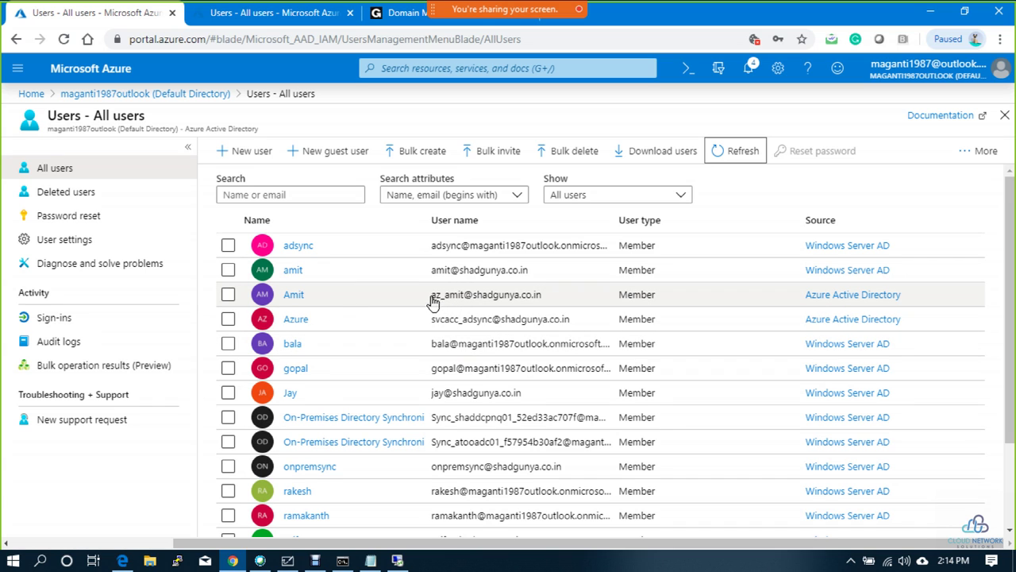
drag(431, 270, 529, 272)
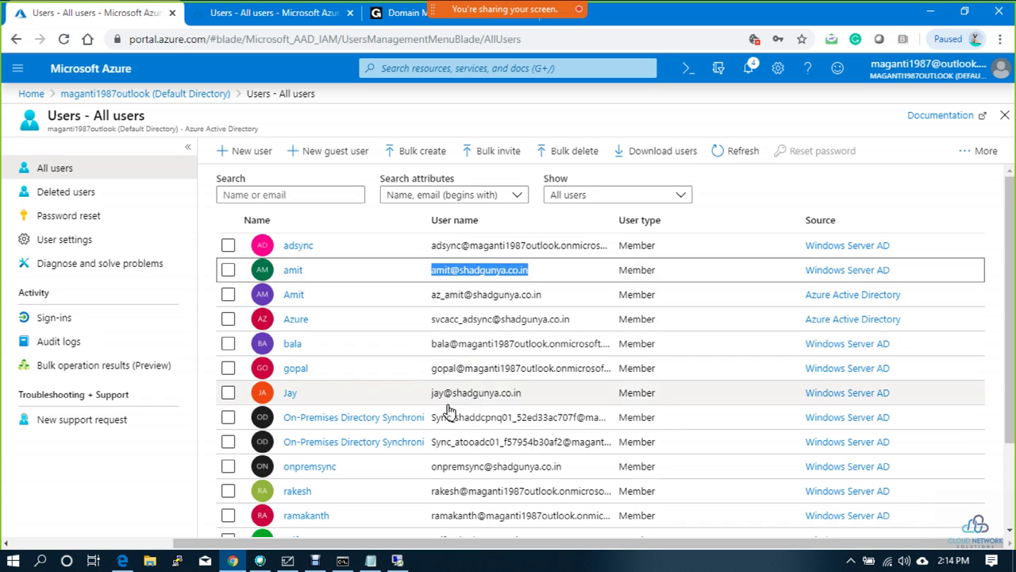
drag(432, 392, 526, 394)
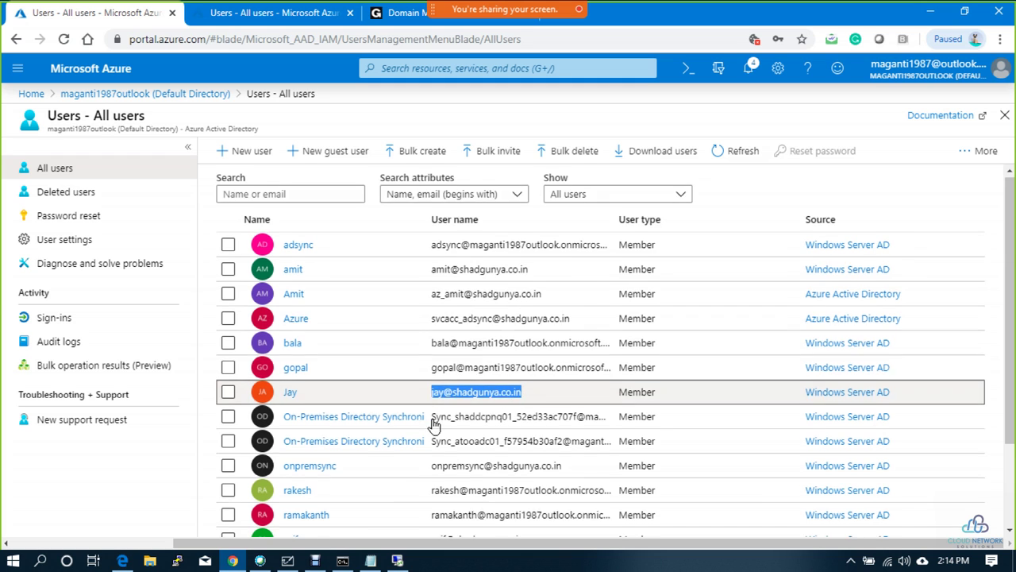
scroll(433, 426, down, 3)
drag(431, 426, 521, 435)
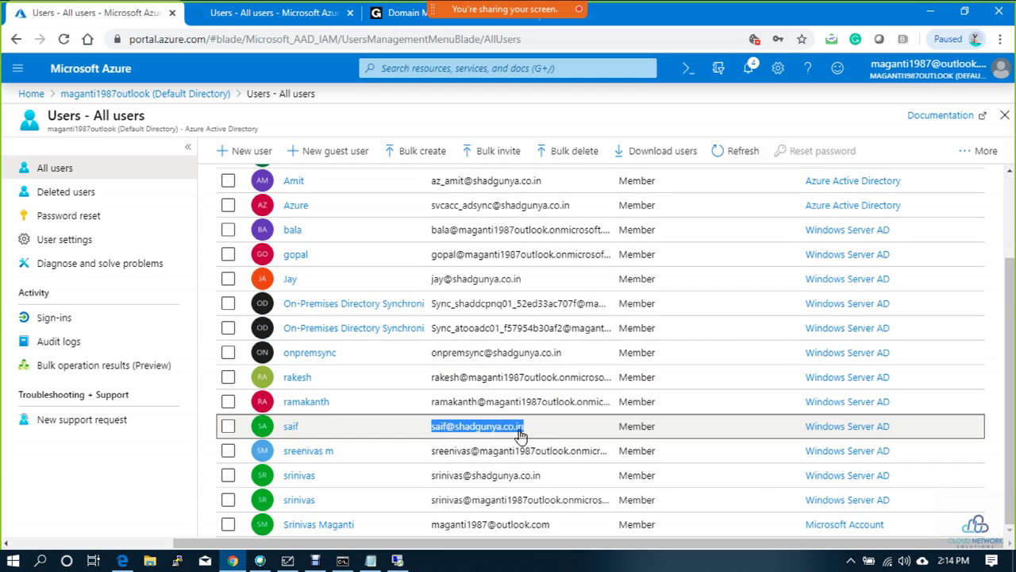
drag(431, 476, 545, 475)
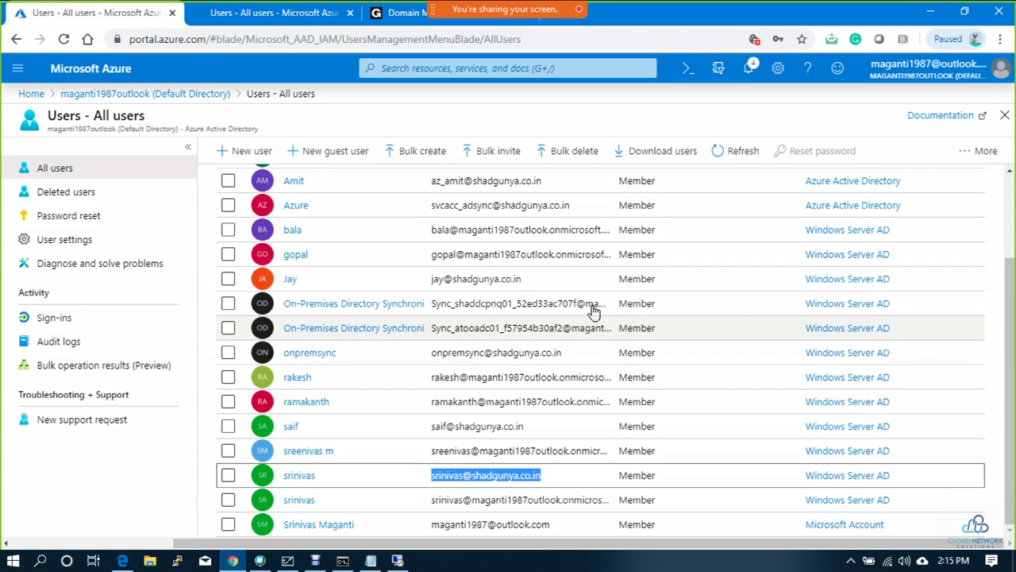
click(176, 95)
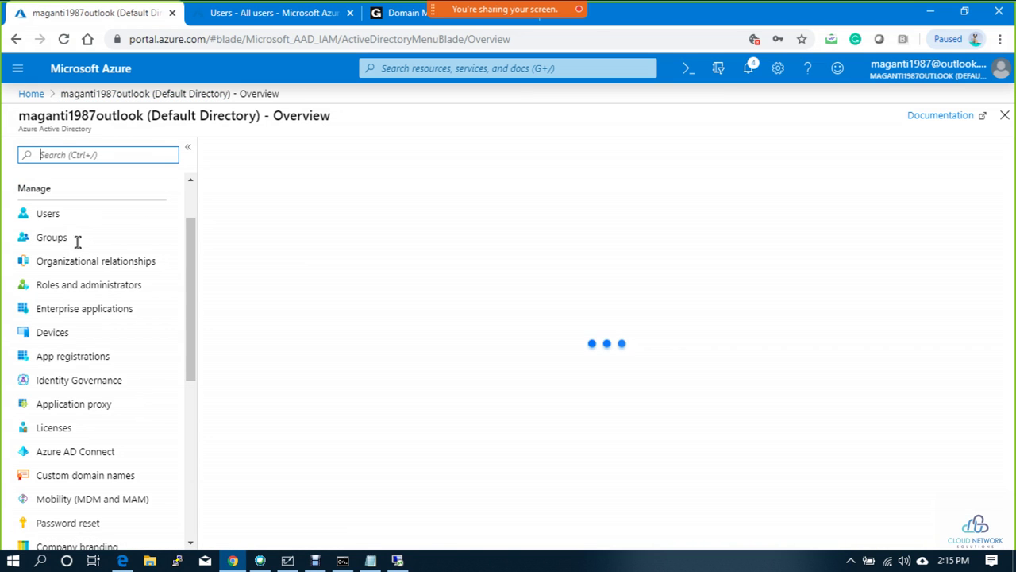
Open All groups and scroll to find the synced BillingTeam, ADSyncAdmins, offshoremgmt and SysAdmins groups
click(8, 236)
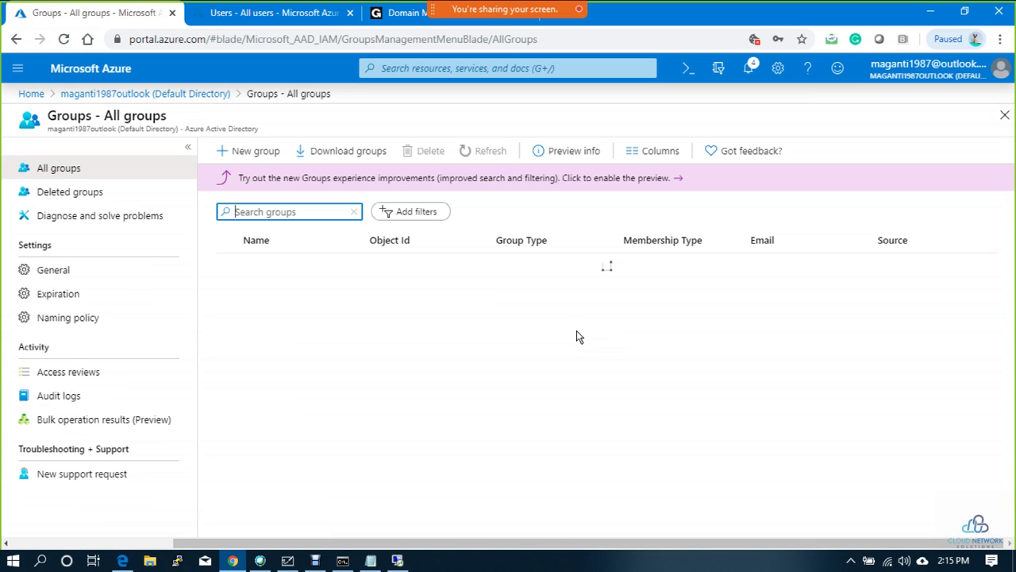
scroll(571, 392, down, 4)
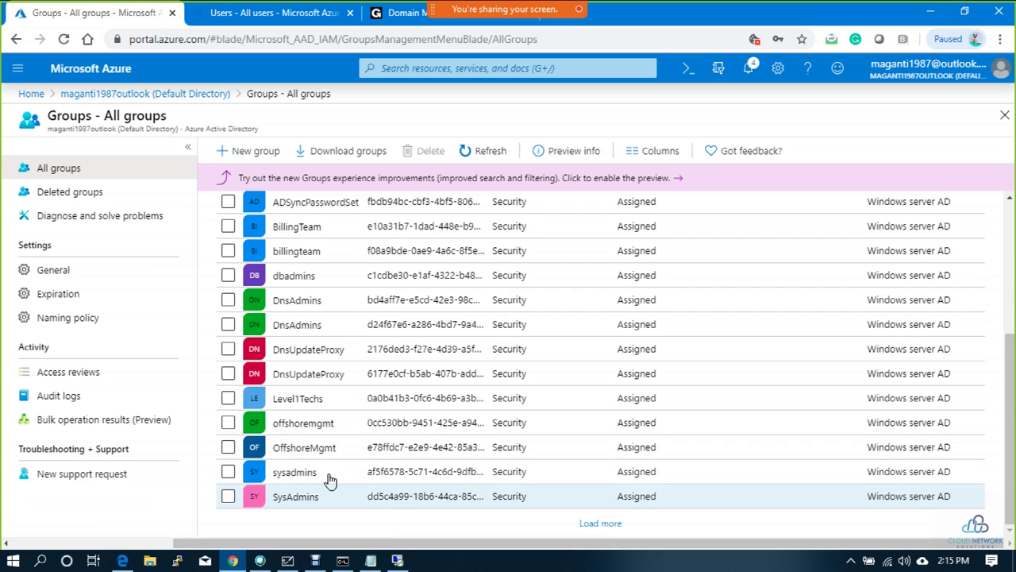
scroll(325, 415, up, 3)
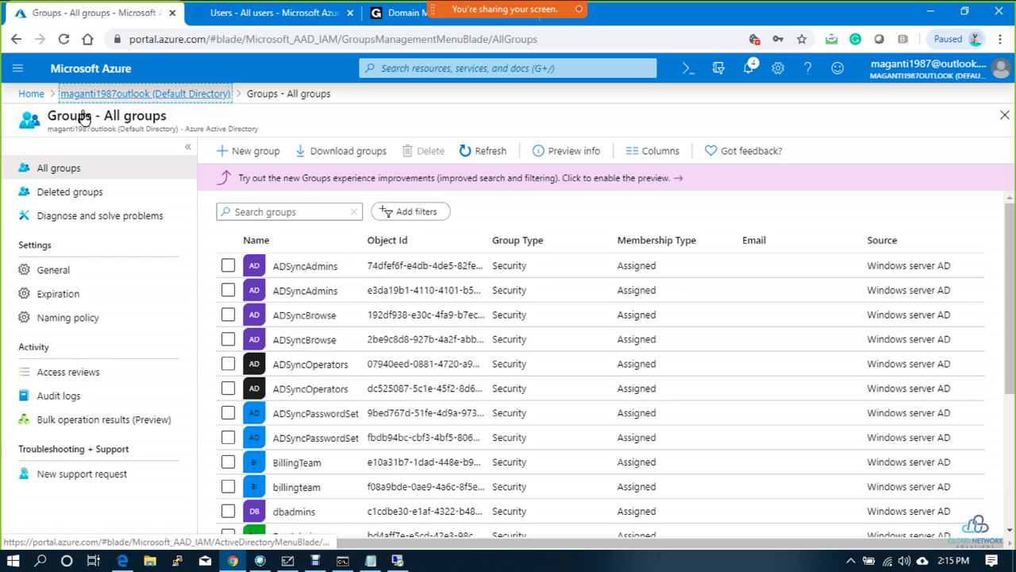
Go to portal Home, start Cost Management + Billing from the menu, and return to the server
click(152, 92)
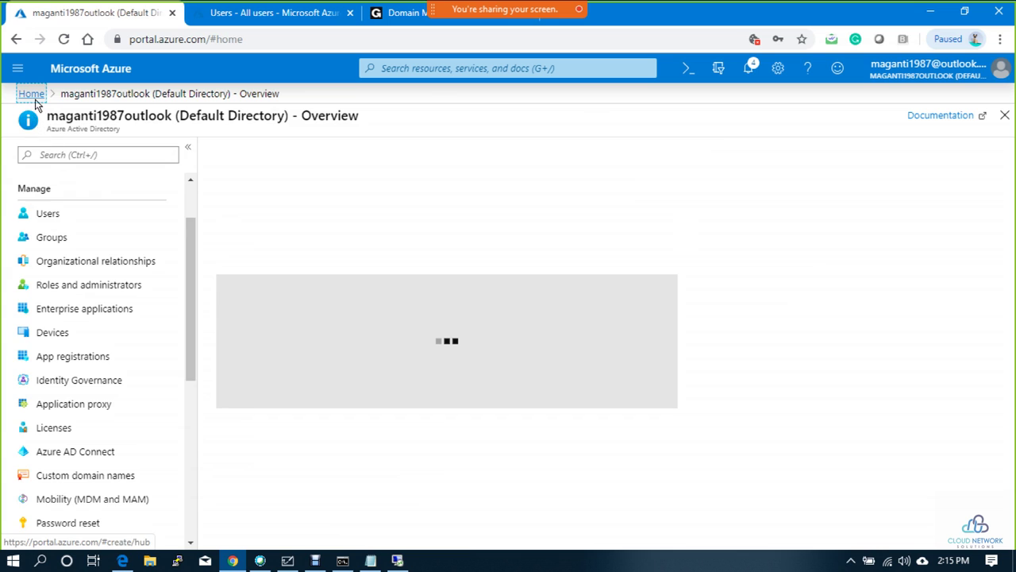
click(32, 97)
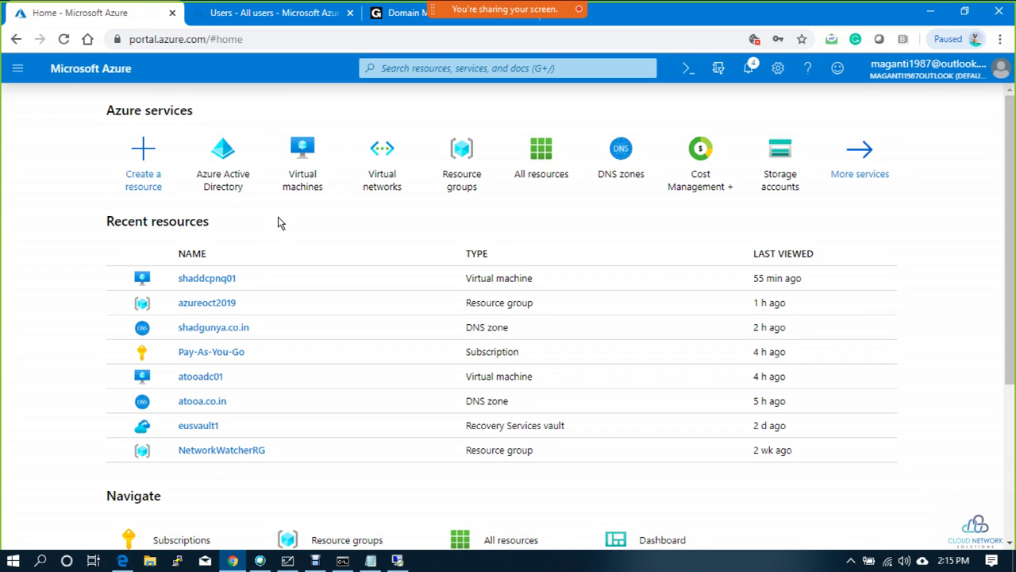
click(16, 68)
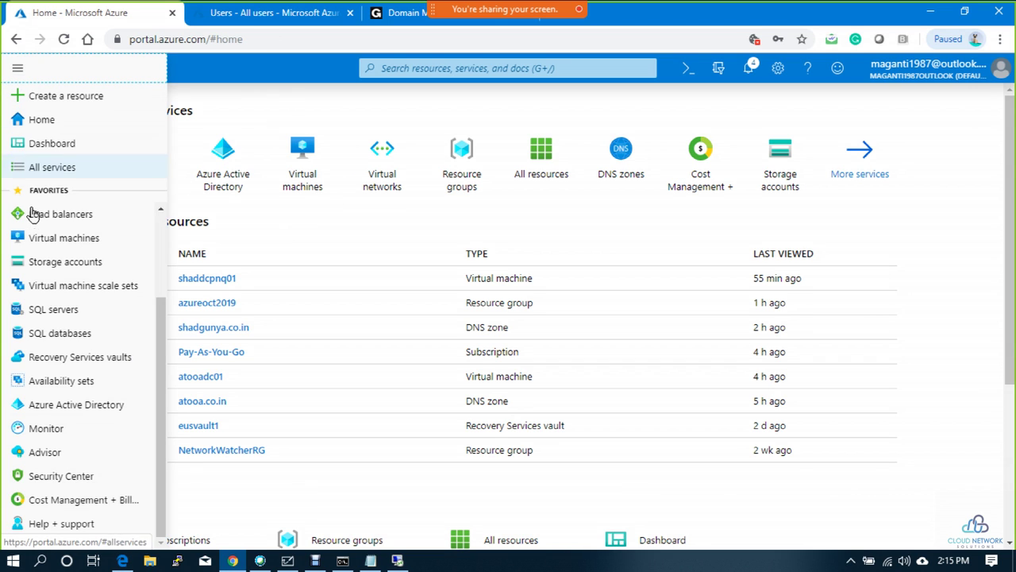
click(80, 497)
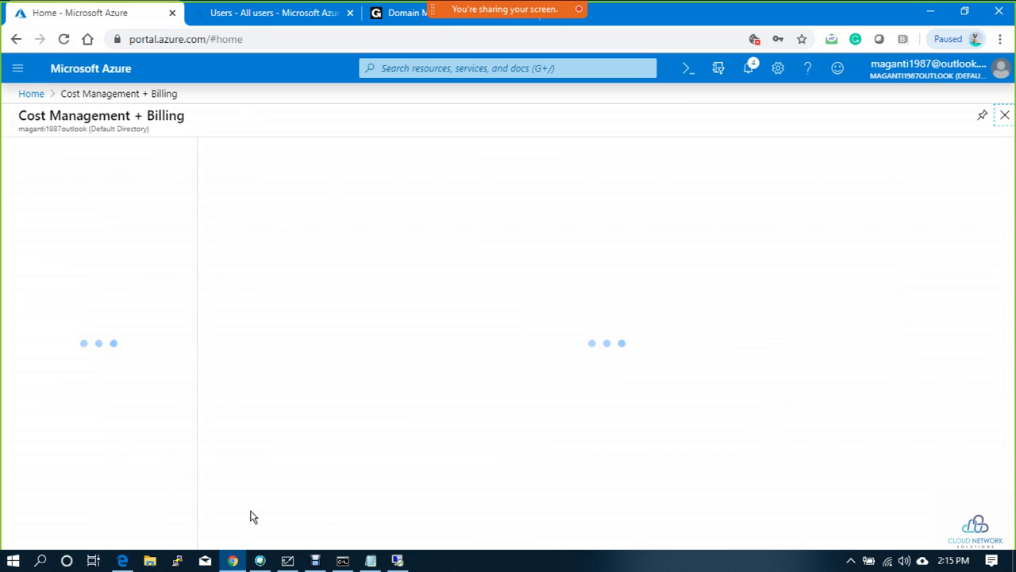
key(alt+Tab)
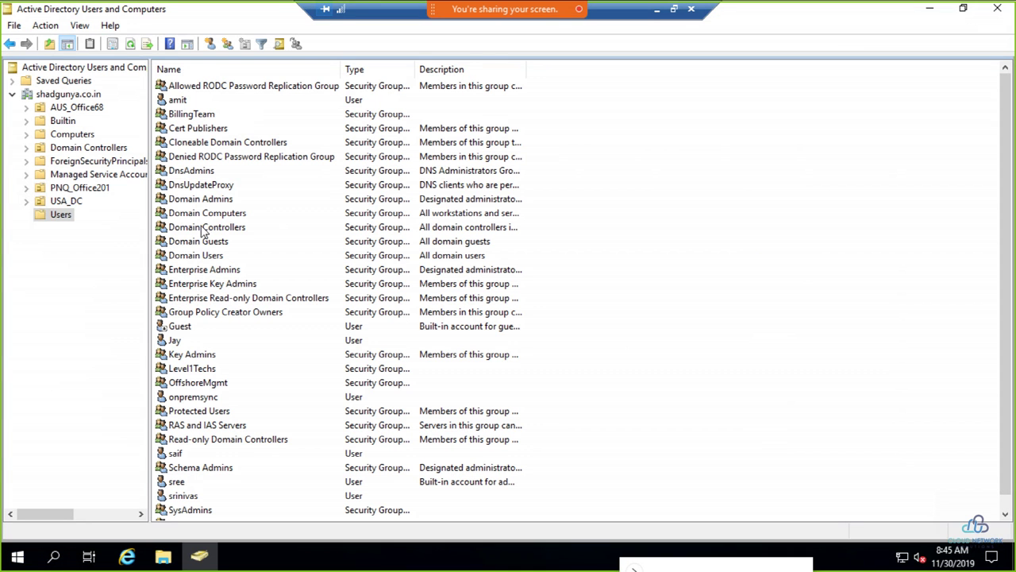
Review BillingTeam's Members tab in Active Directory, cancel its properties, and return to Azure billing
double_click(188, 116)
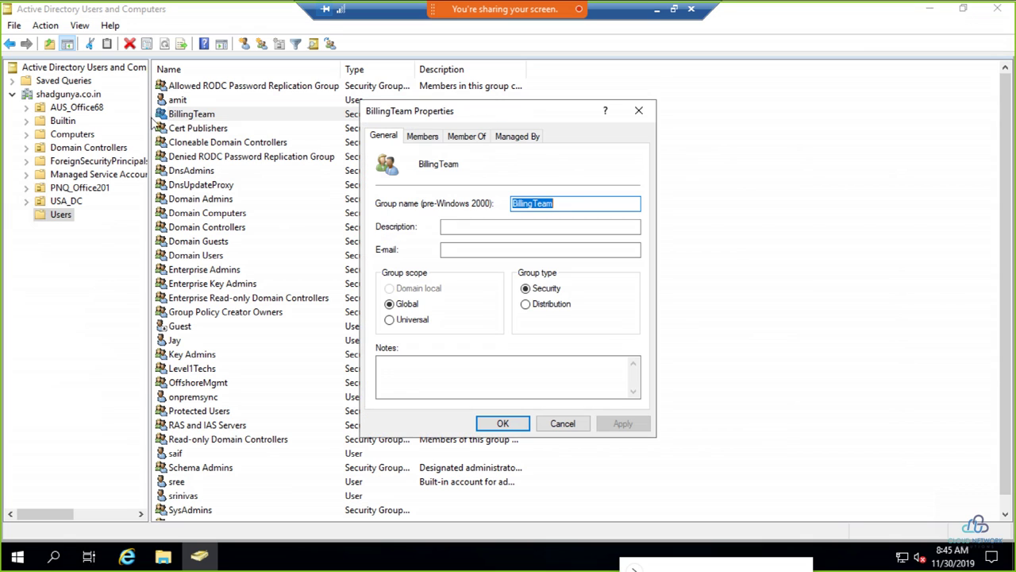
click(418, 137)
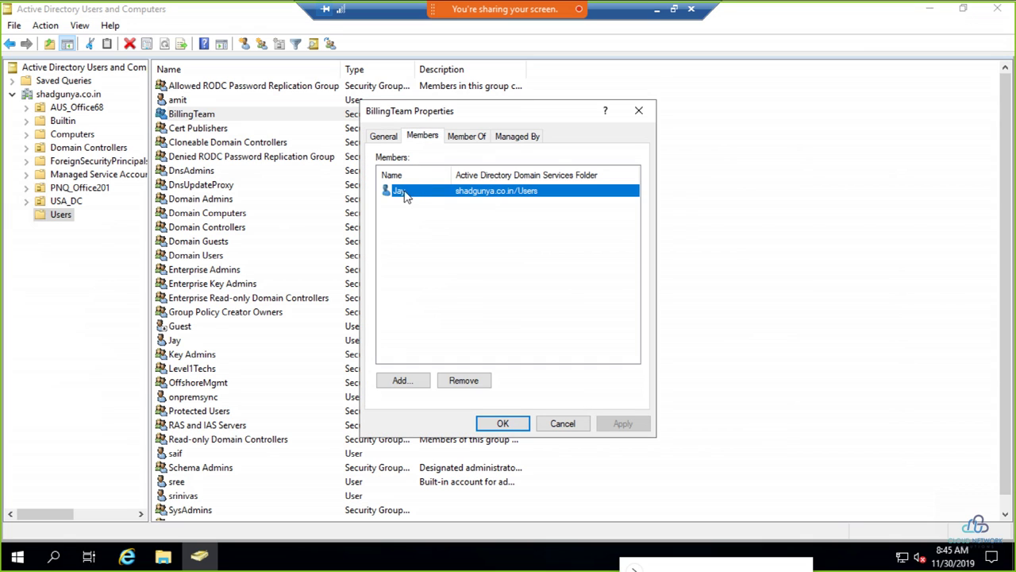
click(560, 423)
click(657, 9)
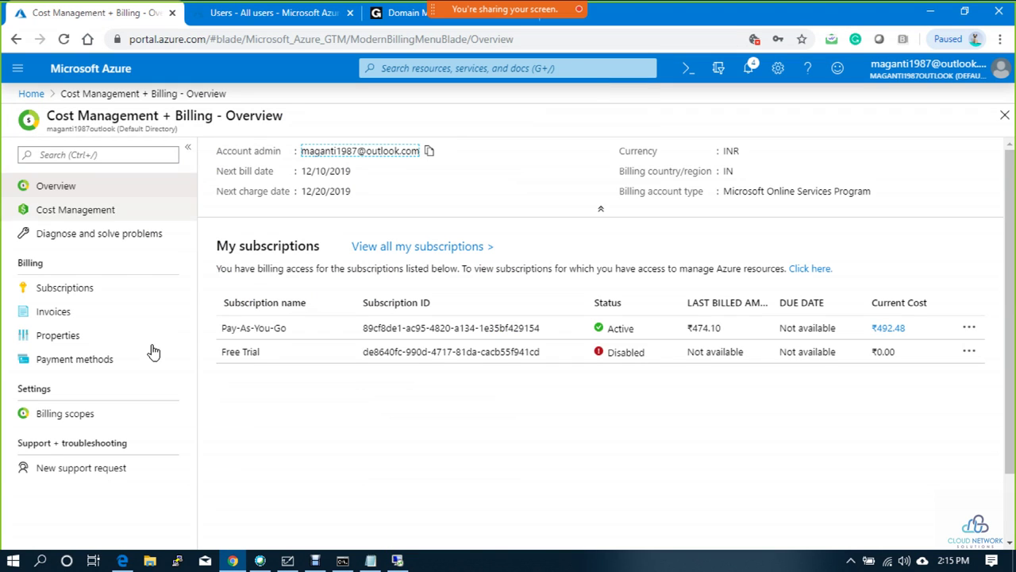
Start a new role assignment from the Pay-As-You-Go subscription's Access control (IAM) page
click(266, 332)
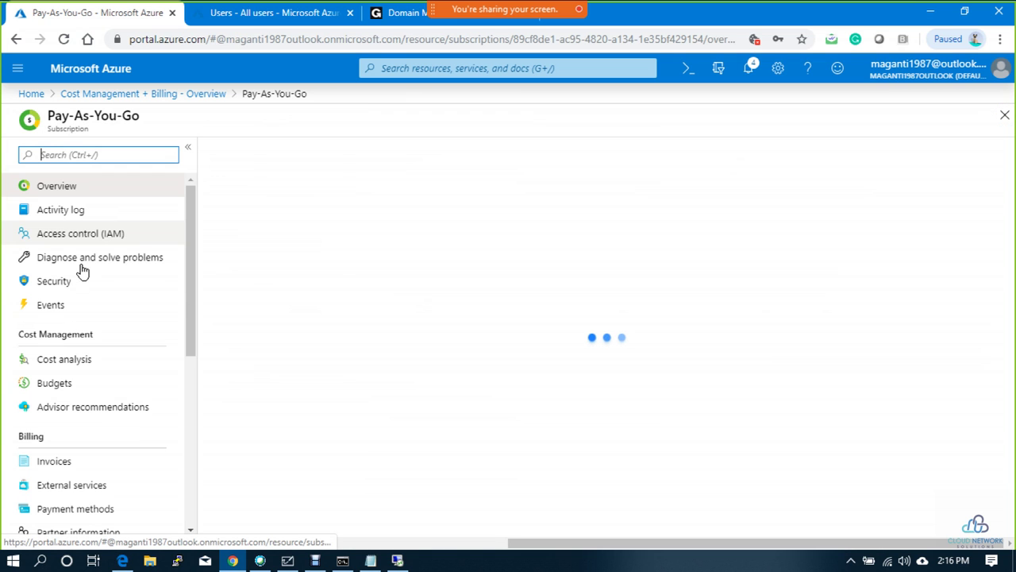
click(77, 239)
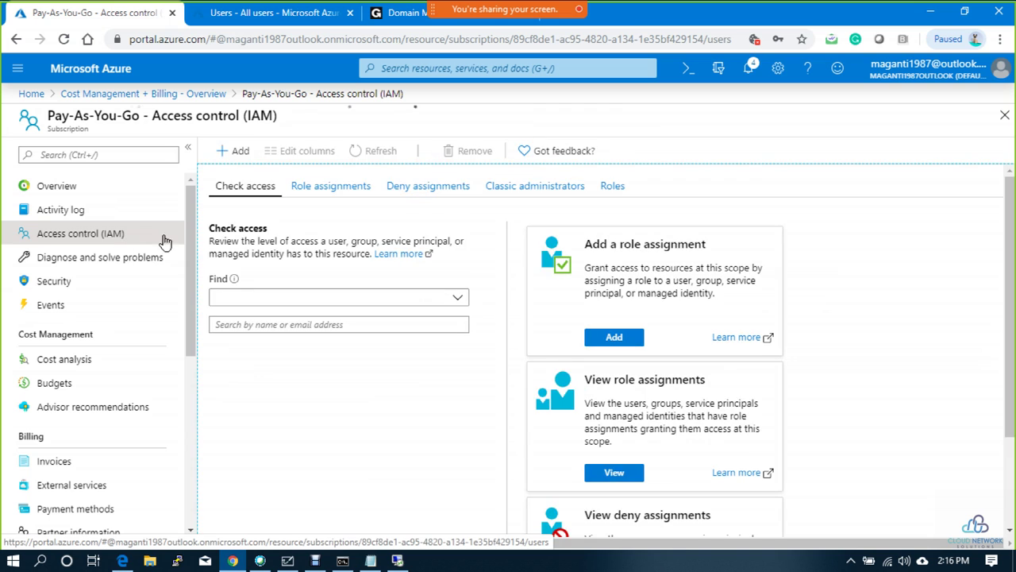
click(229, 152)
click(238, 178)
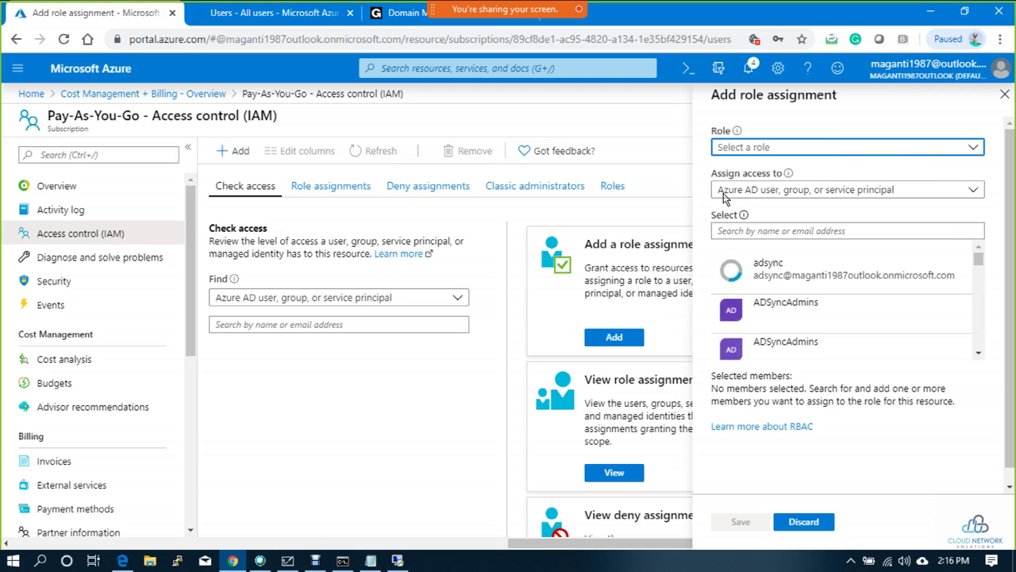
Choose the Cost Management Contributor role for the new assignment
click(752, 150)
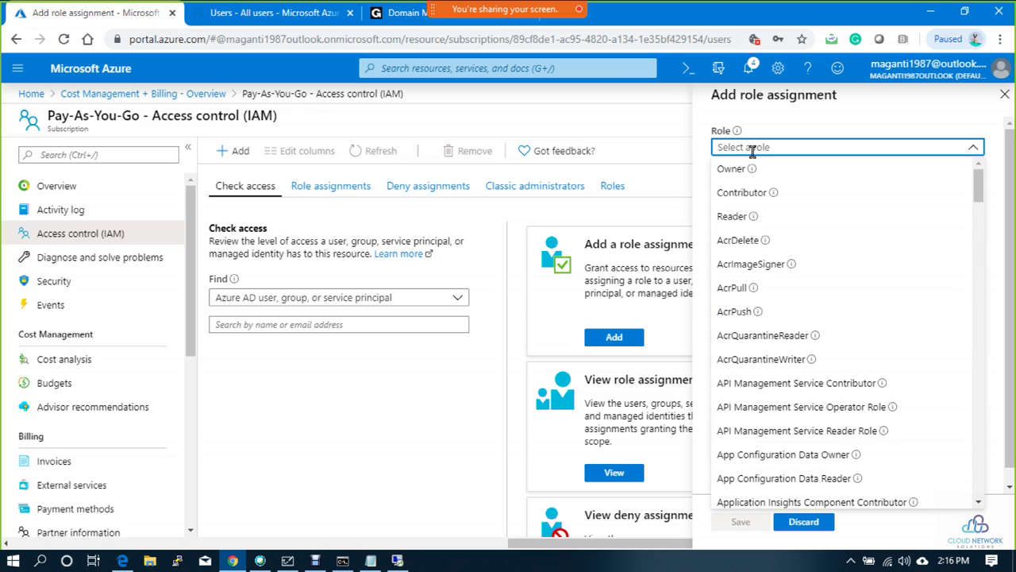
text(Cos)
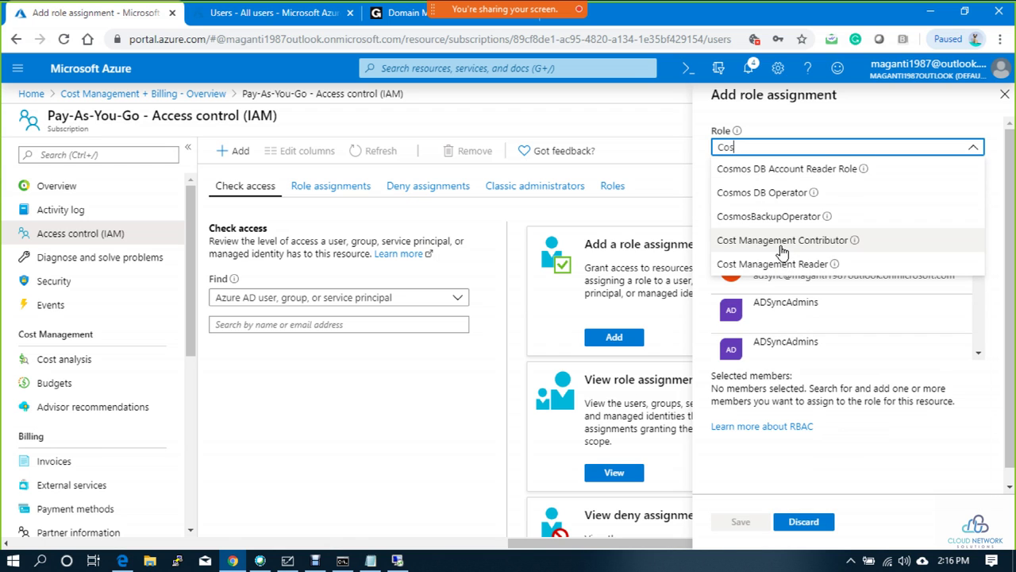
click(783, 248)
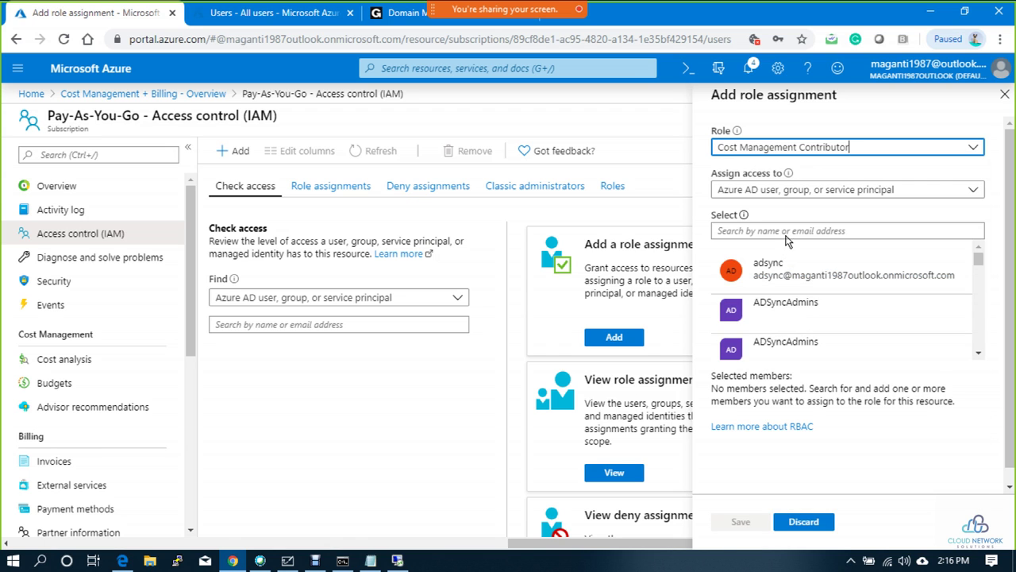
Assign the role to the BillingTeam Azure AD group and save the assignment
mouse_move(737, 133)
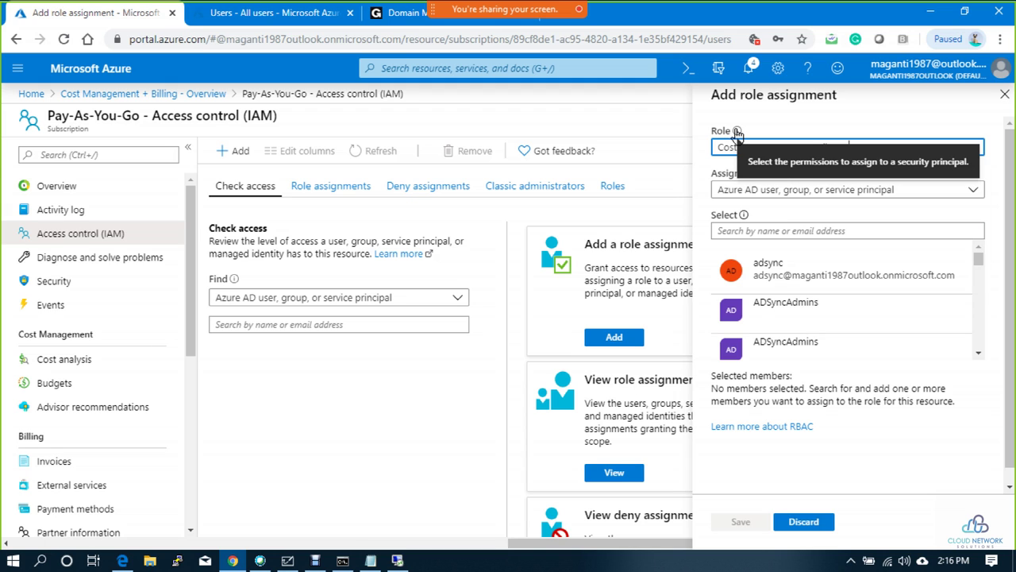
click(814, 191)
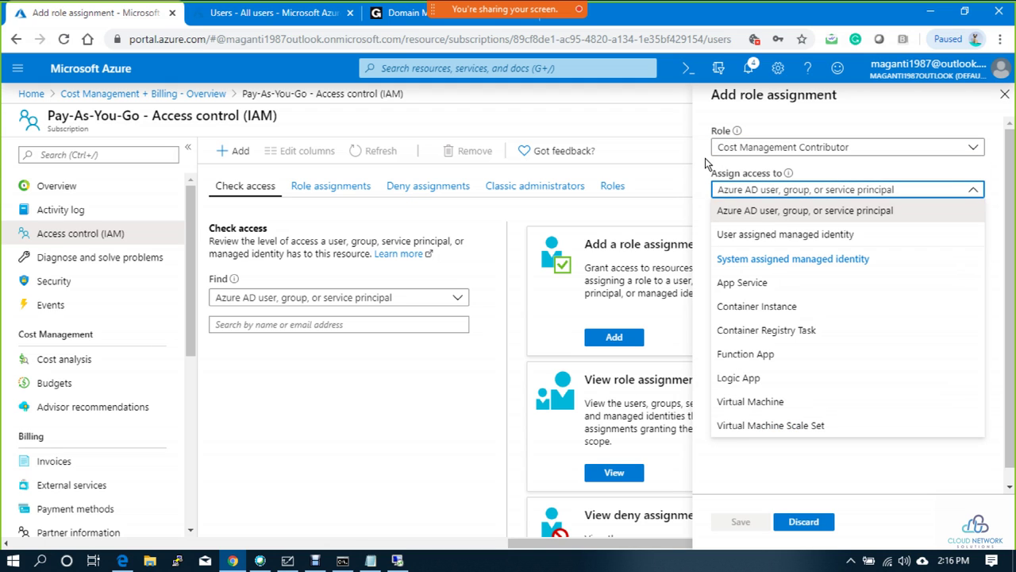
click(732, 191)
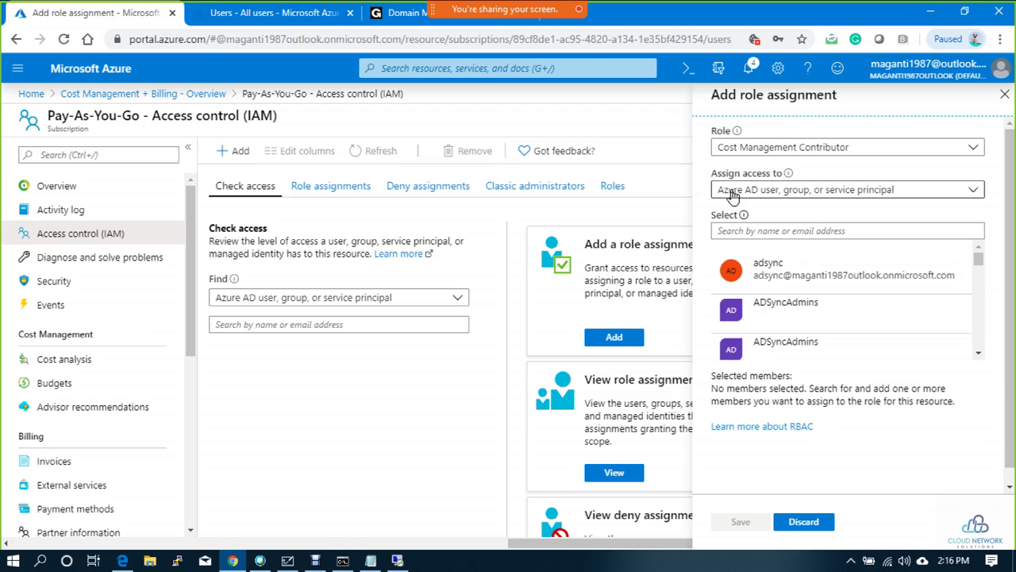
click(738, 232)
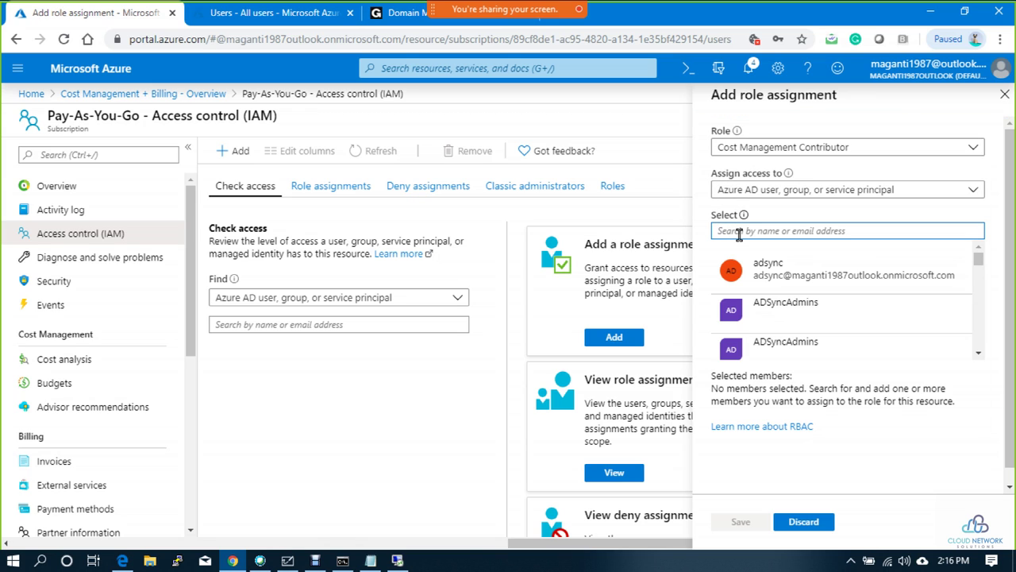
text(Bi)
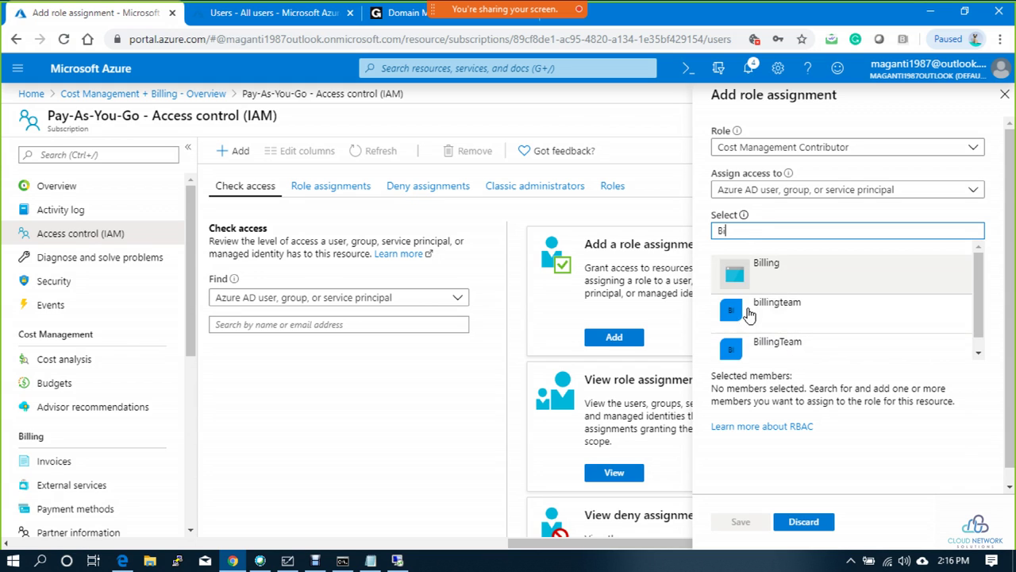
scroll(770, 342, down, 1)
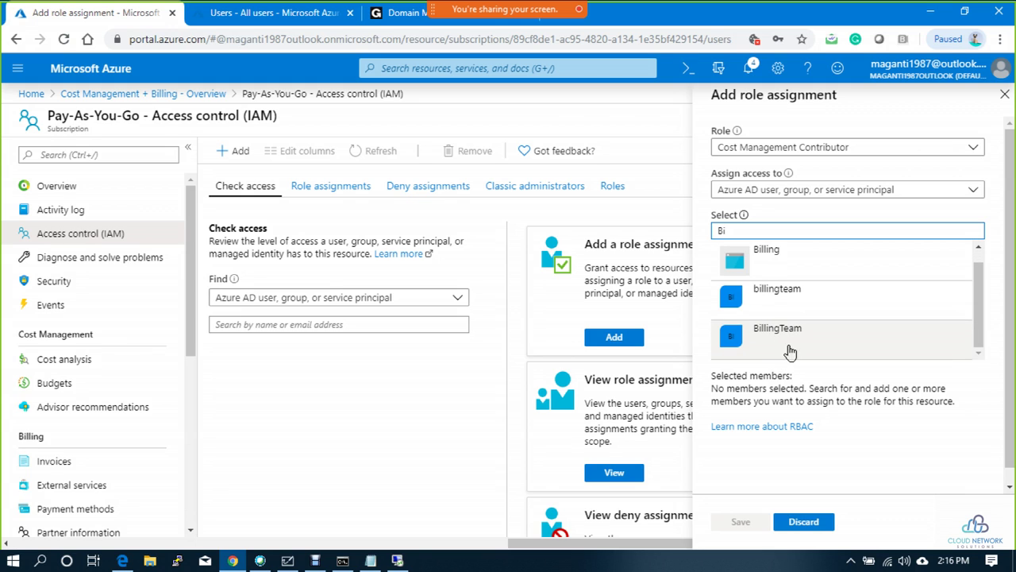
click(768, 340)
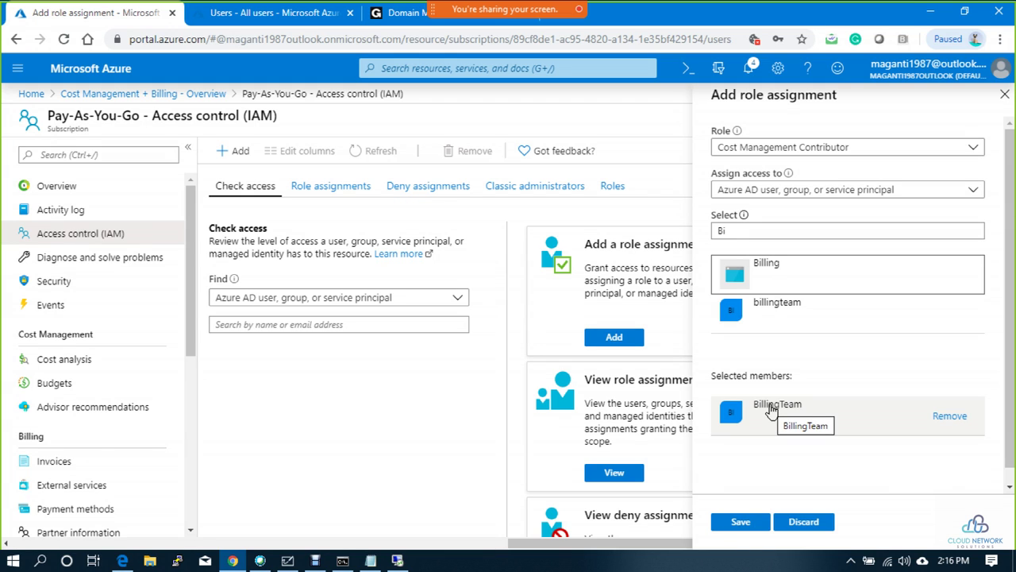
click(741, 524)
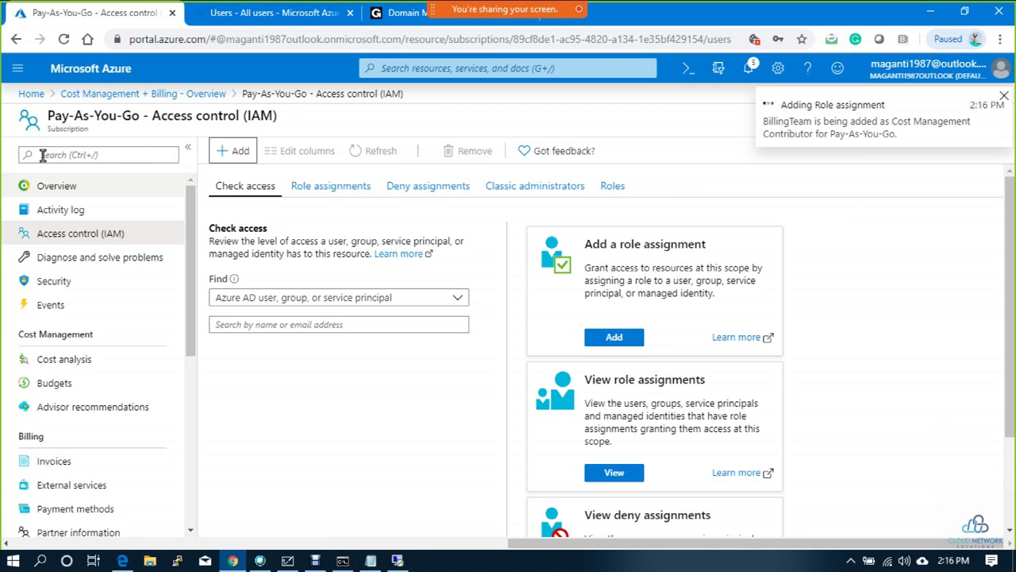
click(288, 561)
Open the resource-group diagram board from the saved boards and reposition the view
click(54, 84)
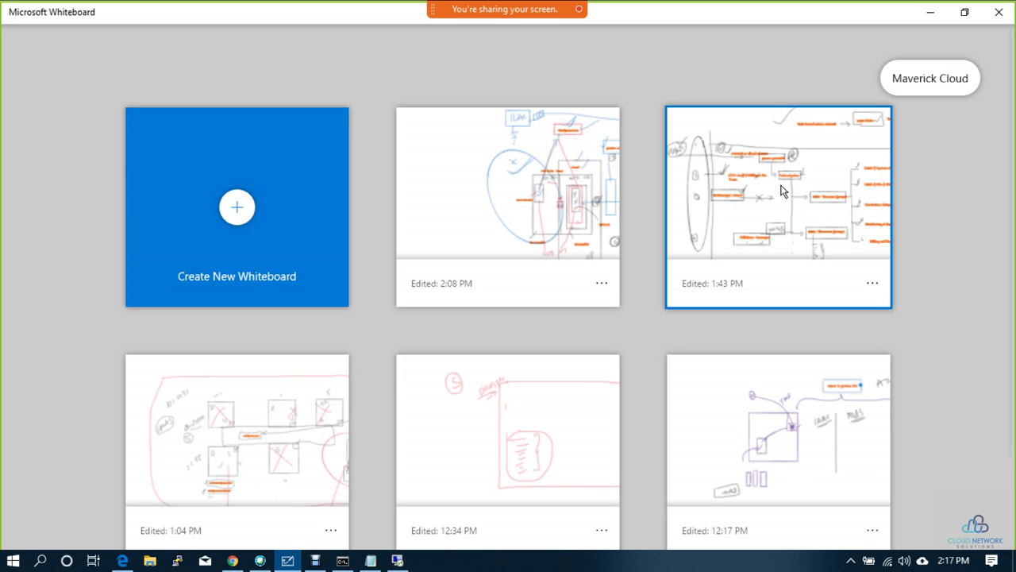
click(782, 190)
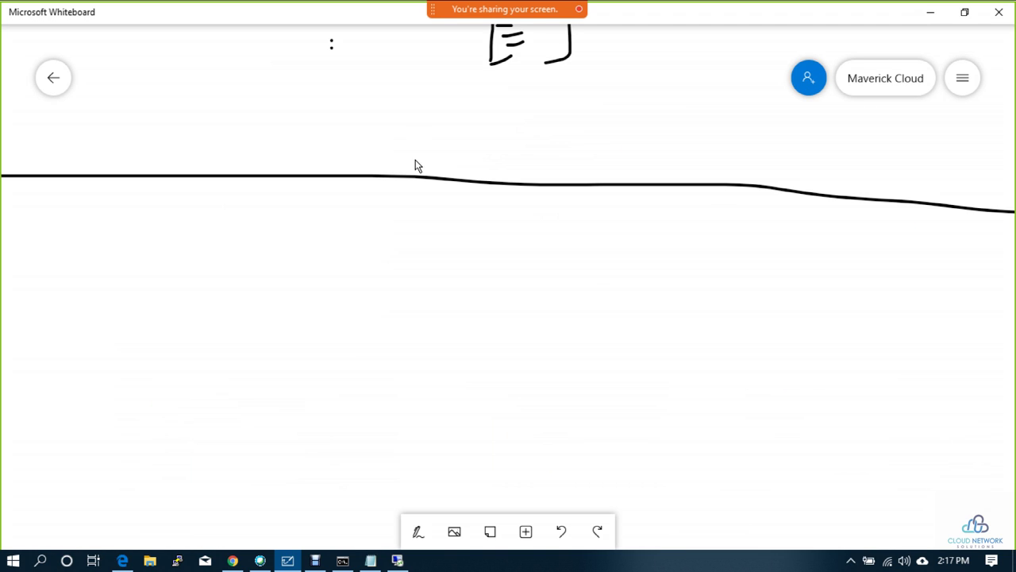
scroll(450, 170, down, 3)
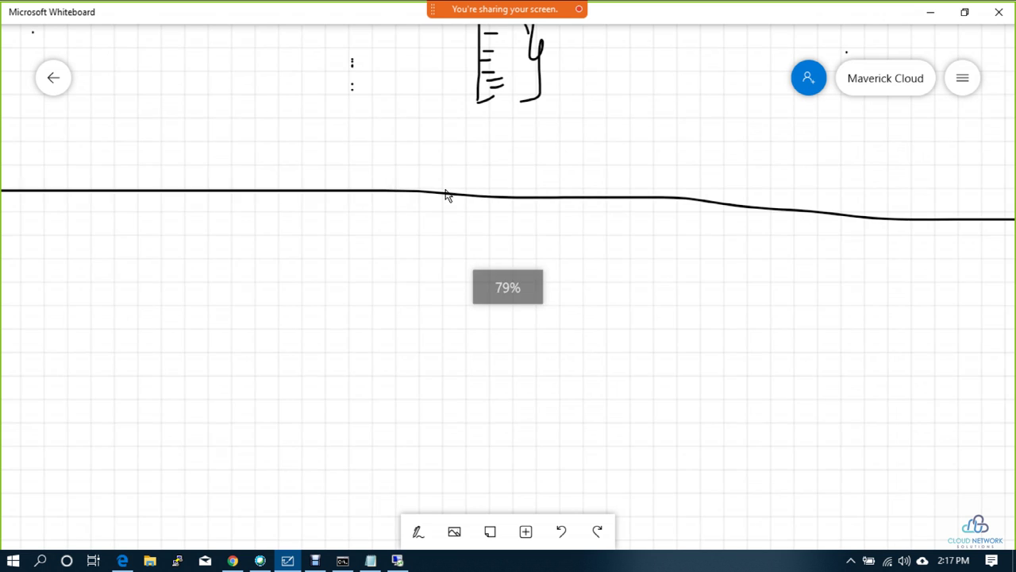
scroll(401, 137, down, 3)
scroll(408, 390, up, 2)
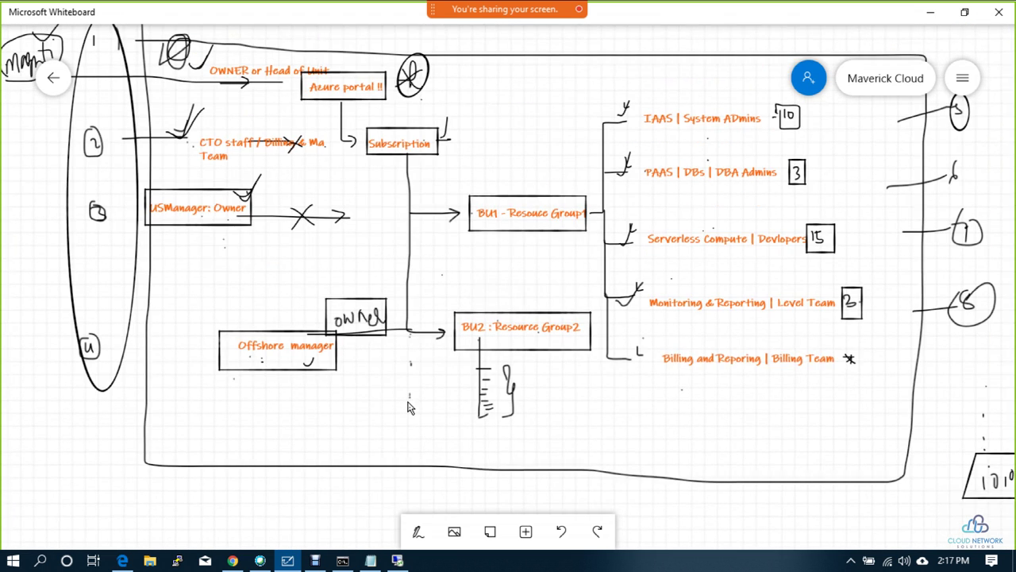
scroll(449, 284, down, 1)
scroll(261, 202, down, 1)
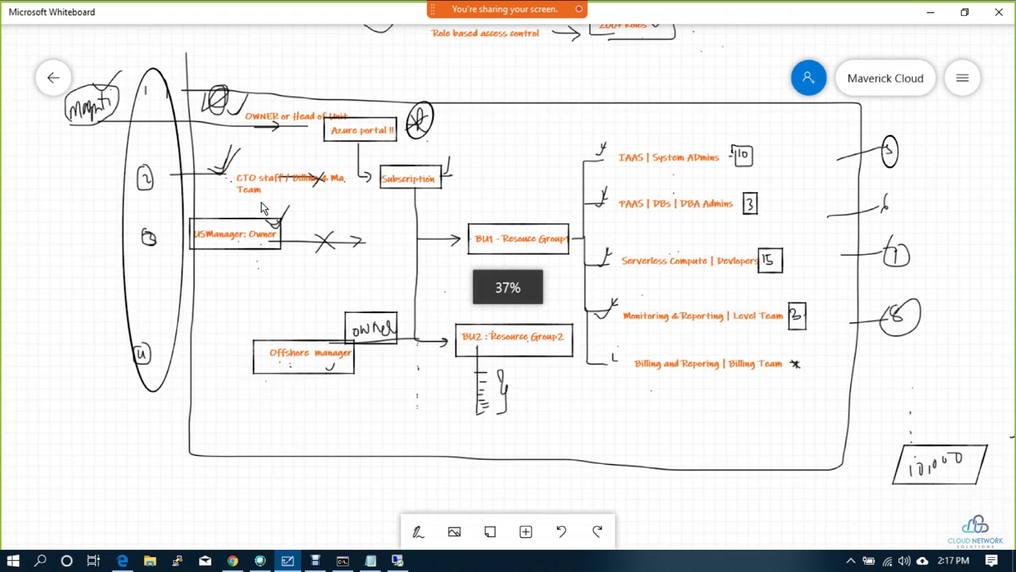
scroll(129, 196, right, 1)
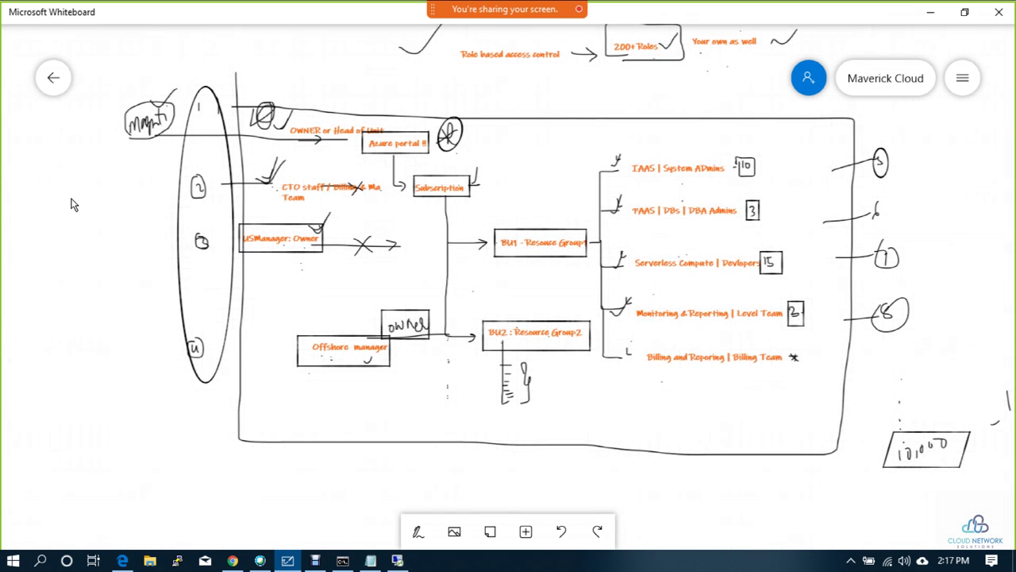
scroll(45, 228, up, 1)
scroll(45, 229, up, 1)
scroll(110, 240, right, 1)
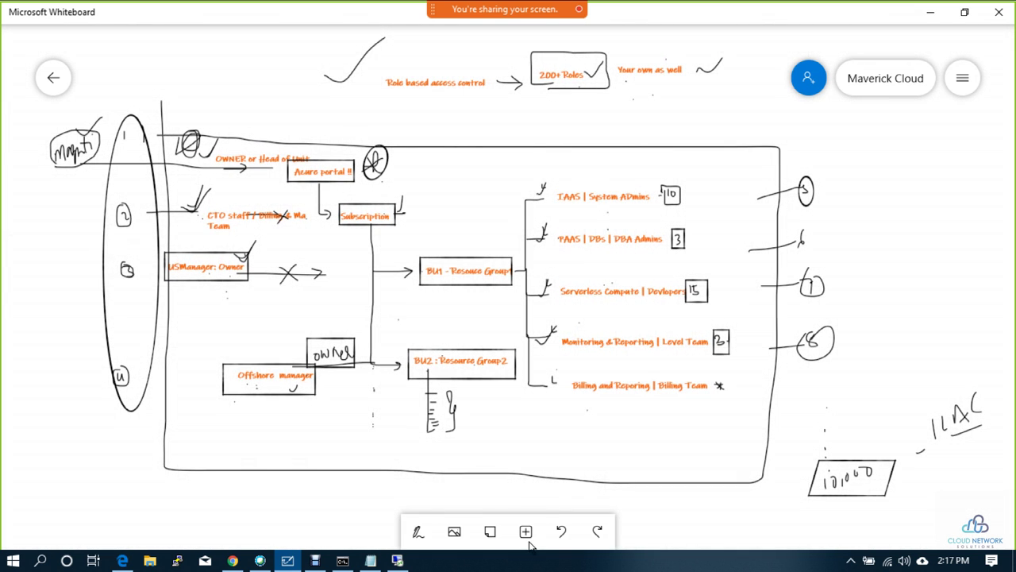
Ink an L mark, extended underline, ticked box and Subscription stroke onto the diagram
click(417, 531)
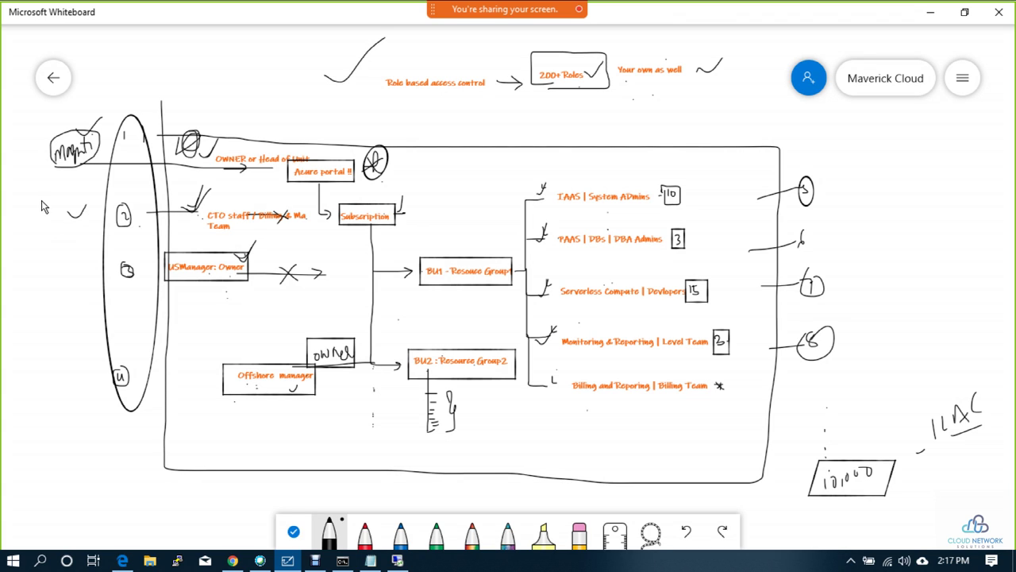
mouse_move(41, 200)
mouse_down()
mouse_move(52, 236)
mouse_move(59, 189)
mouse_up()
drag(424, 96, 469, 99)
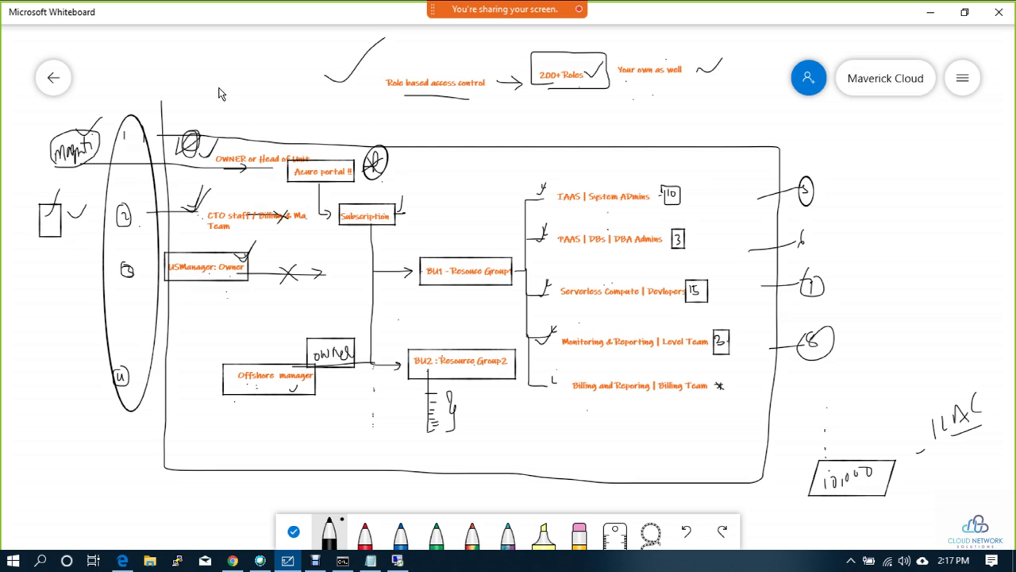
drag(213, 70, 270, 81)
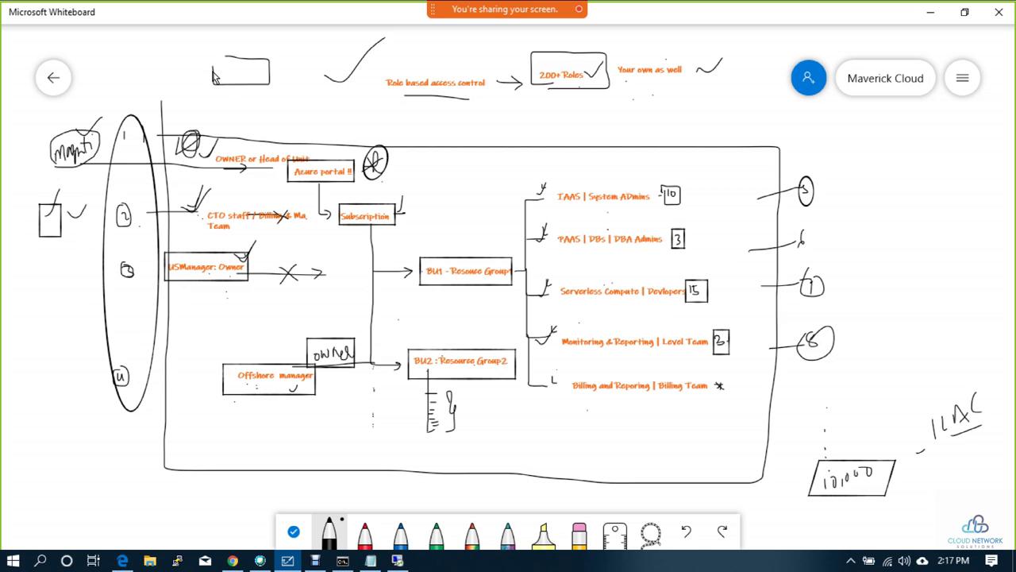
drag(268, 35, 225, 62)
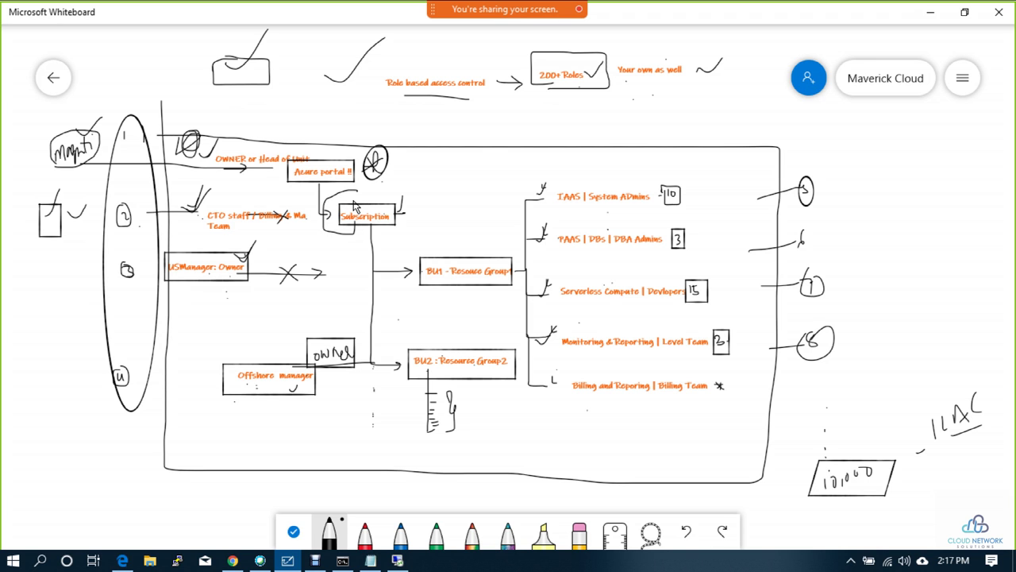
drag(345, 193, 311, 194)
click(233, 561)
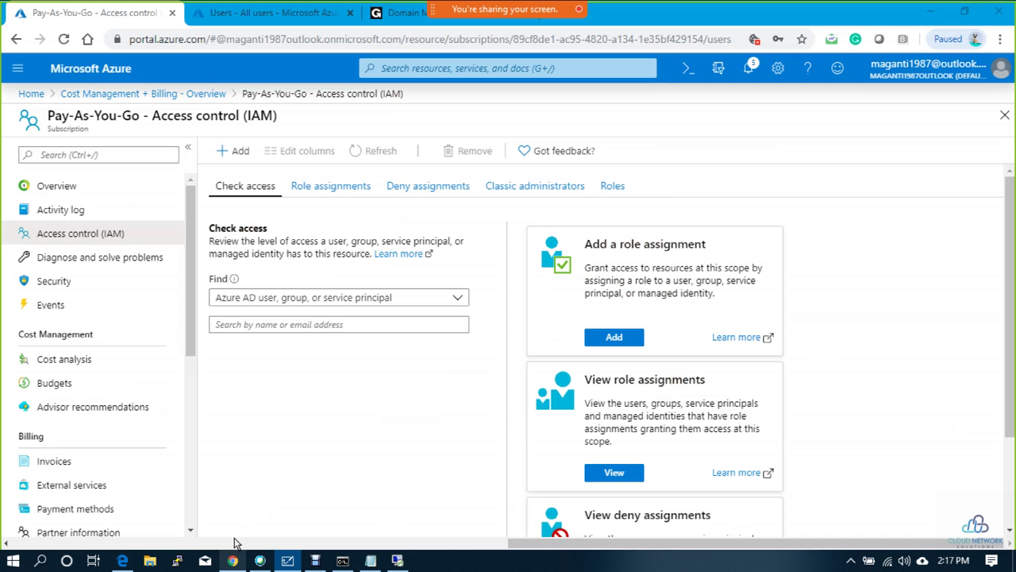
Begin signing into the portal with another account, submitting the team member's email address
click(122, 561)
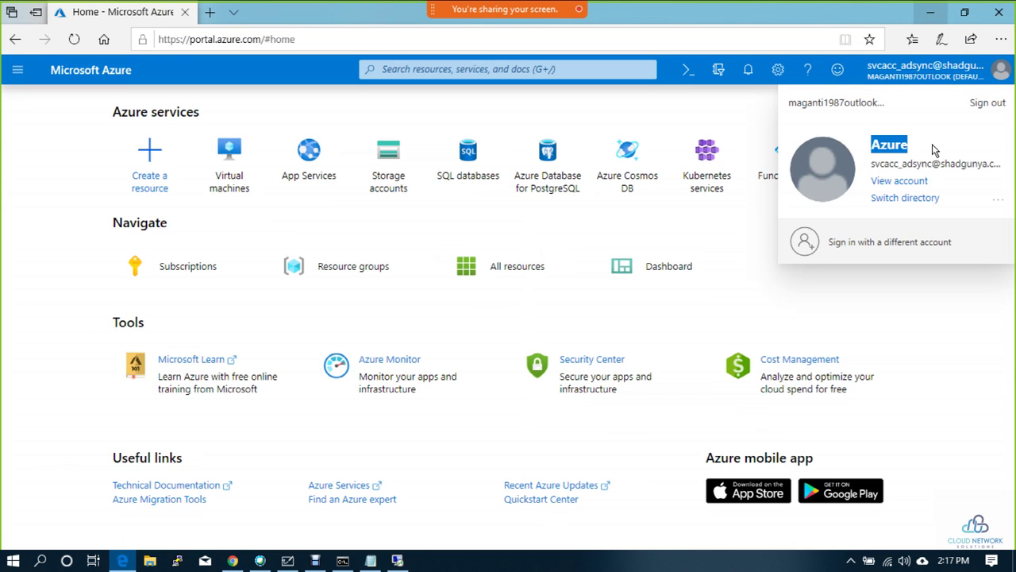
click(906, 244)
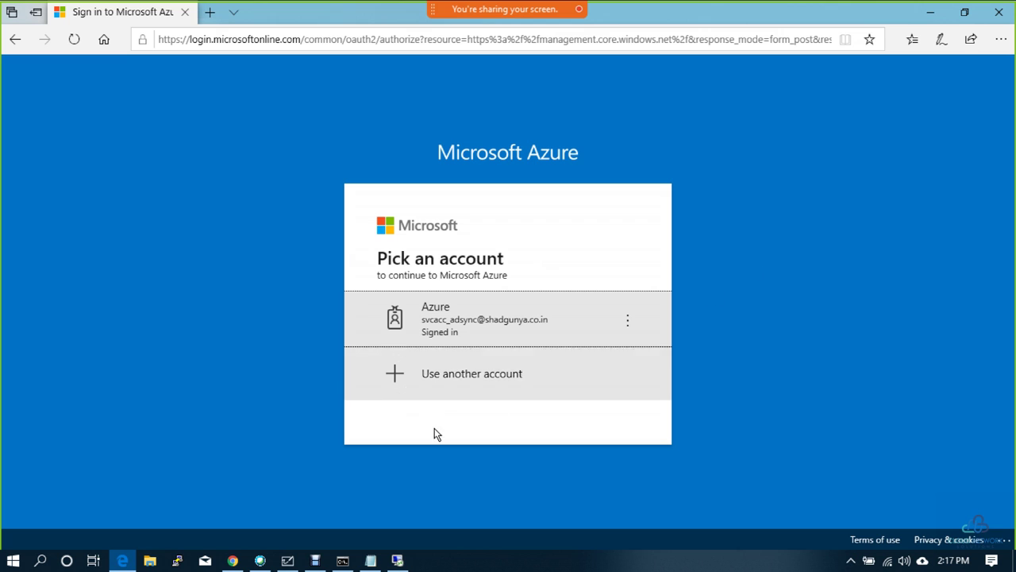
click(450, 378)
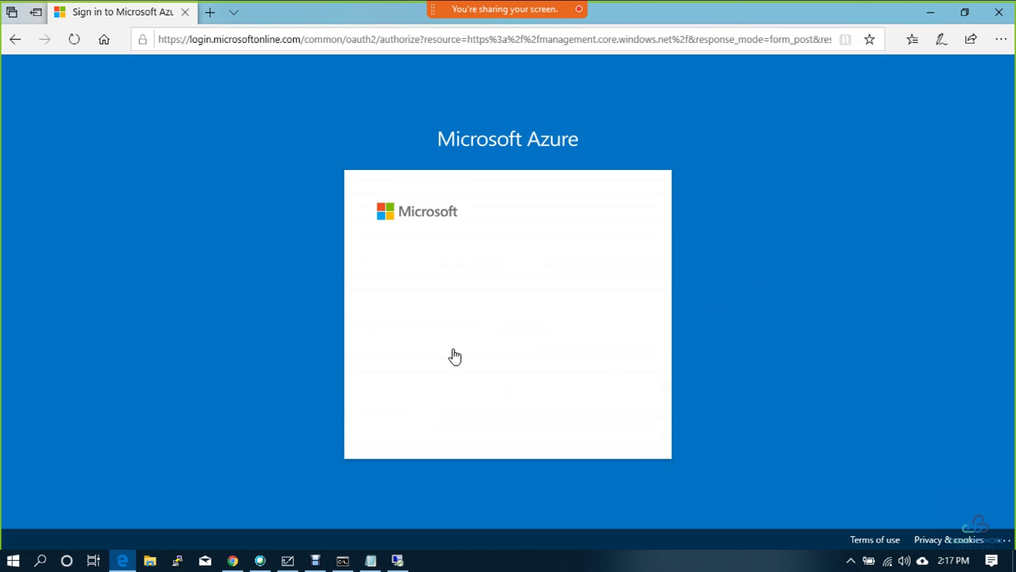
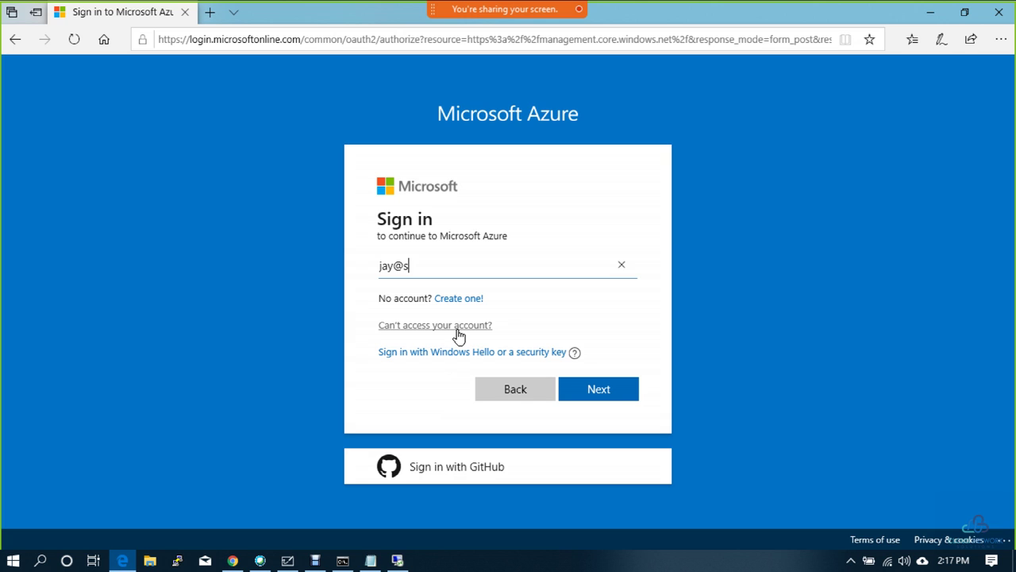
key(Return)
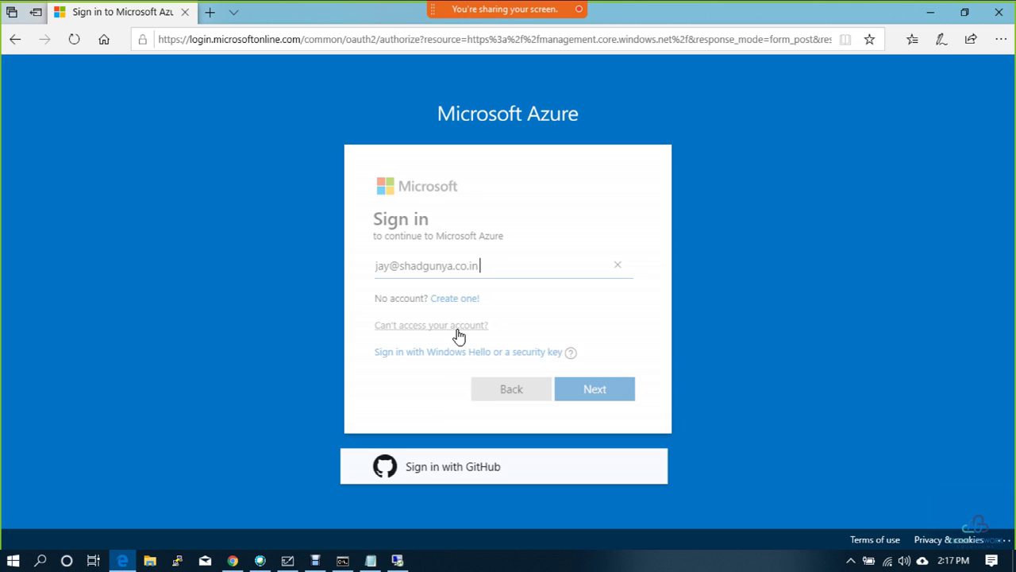
text(•)
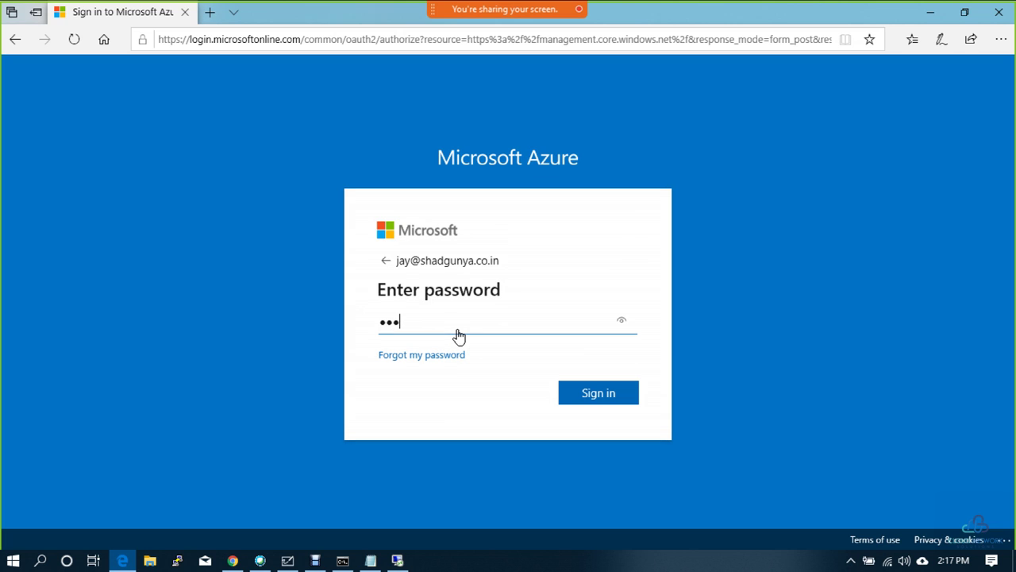
Fix the username by removing the extra digit, resubmit it, and enter the account password
click(386, 260)
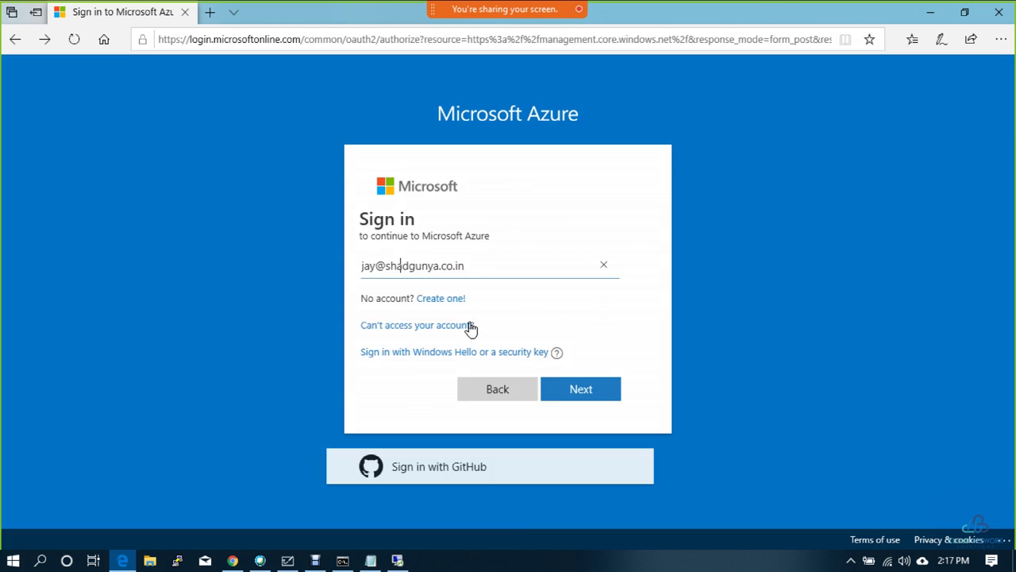
click(397, 267)
text(1)
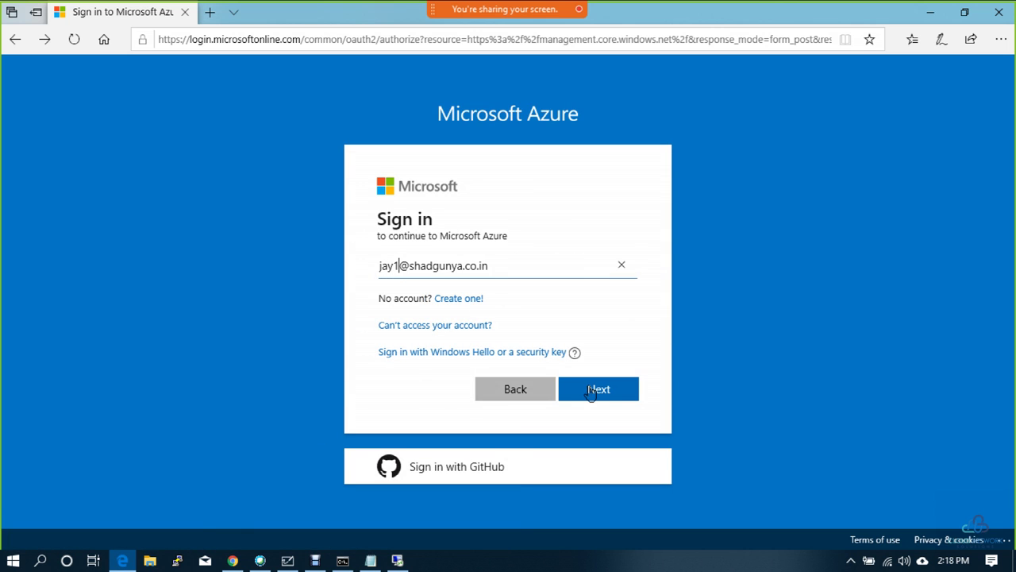
click(597, 389)
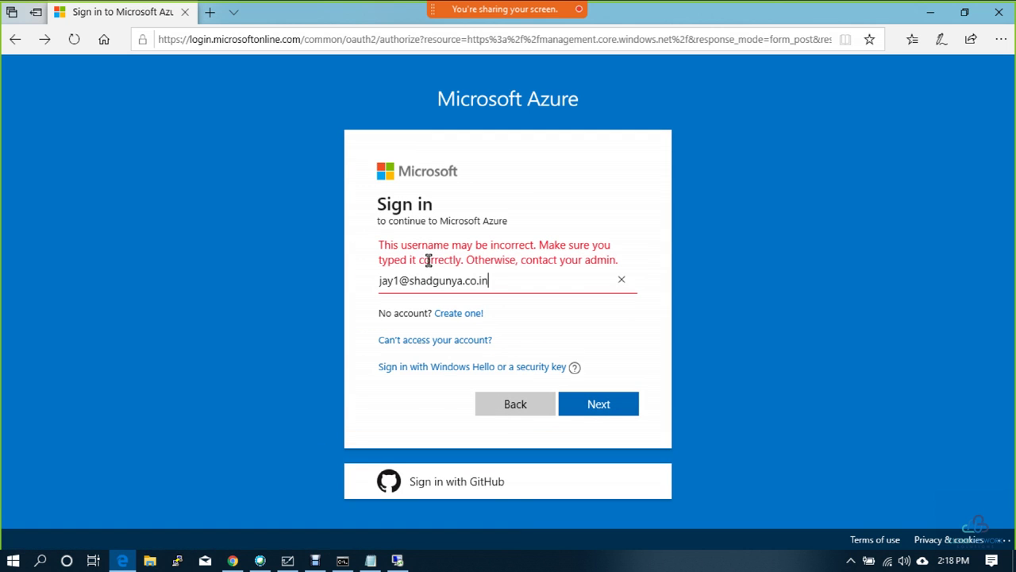
click(398, 282)
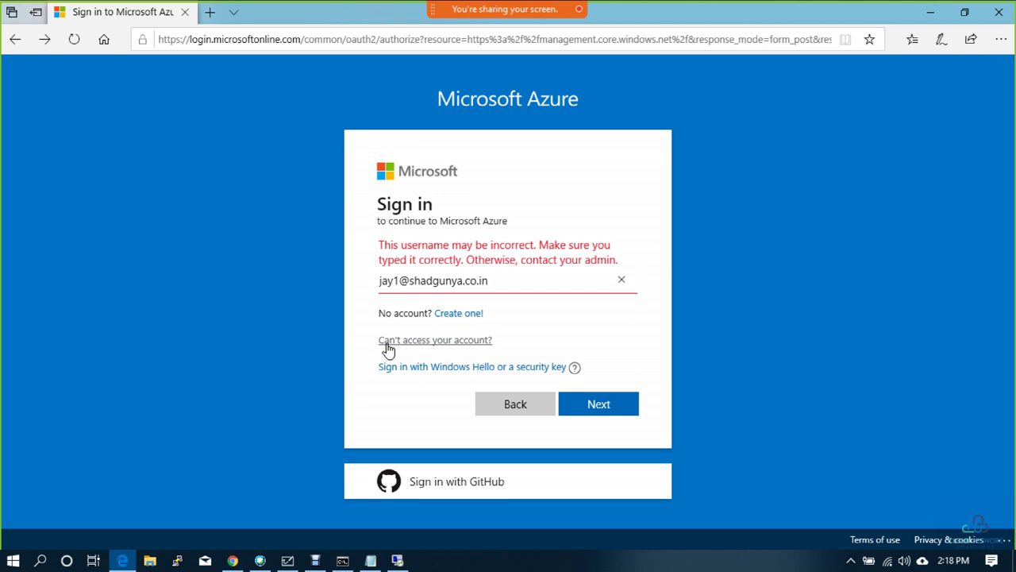
key(BackSpace)
key(Return)
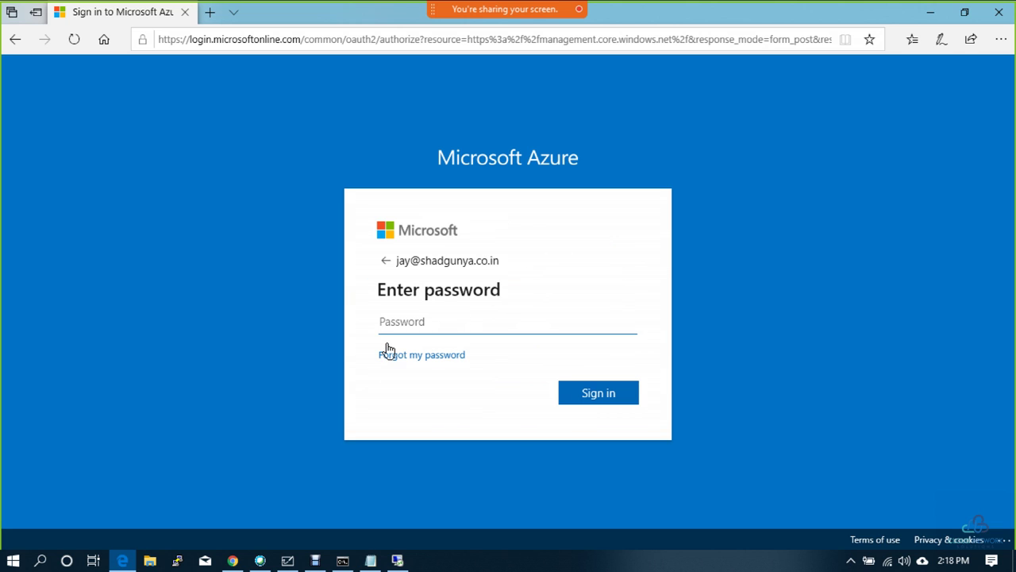
text(••••••••••••••)
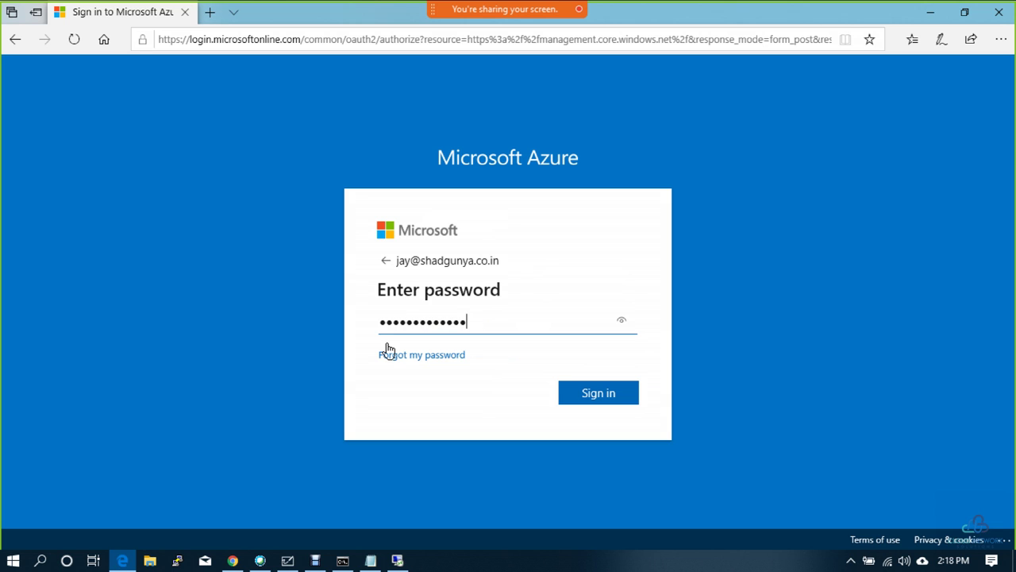